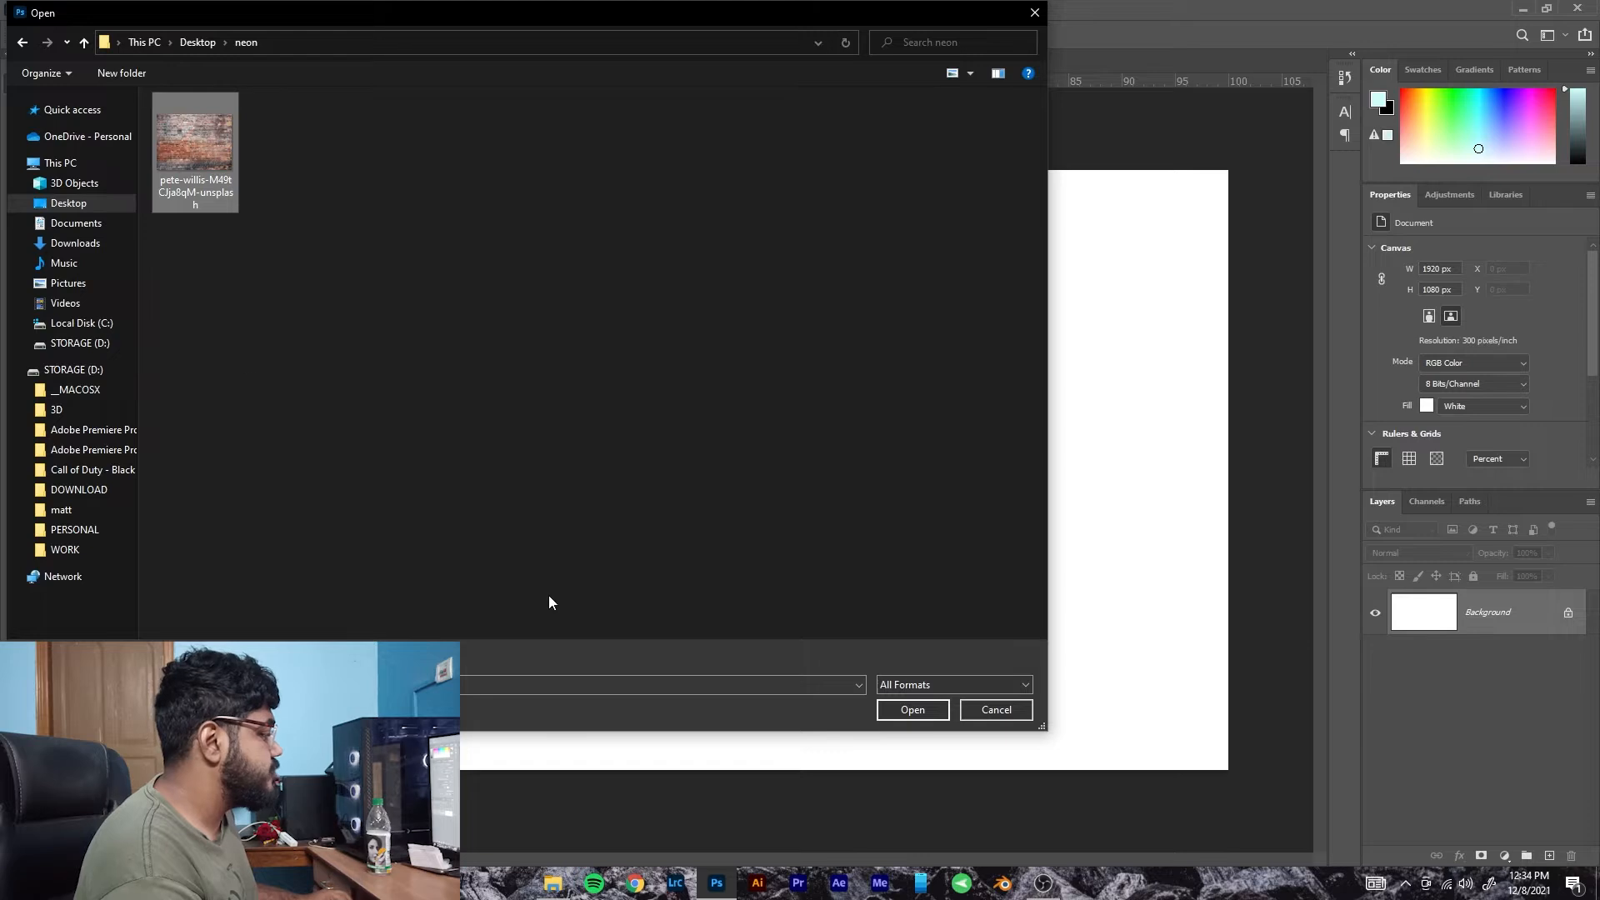
Open the pete-willis brick wall photo and copy it into the Untitled-1 document as a new layer.
{"action": "left_click", "coordinate": [912, 709]}
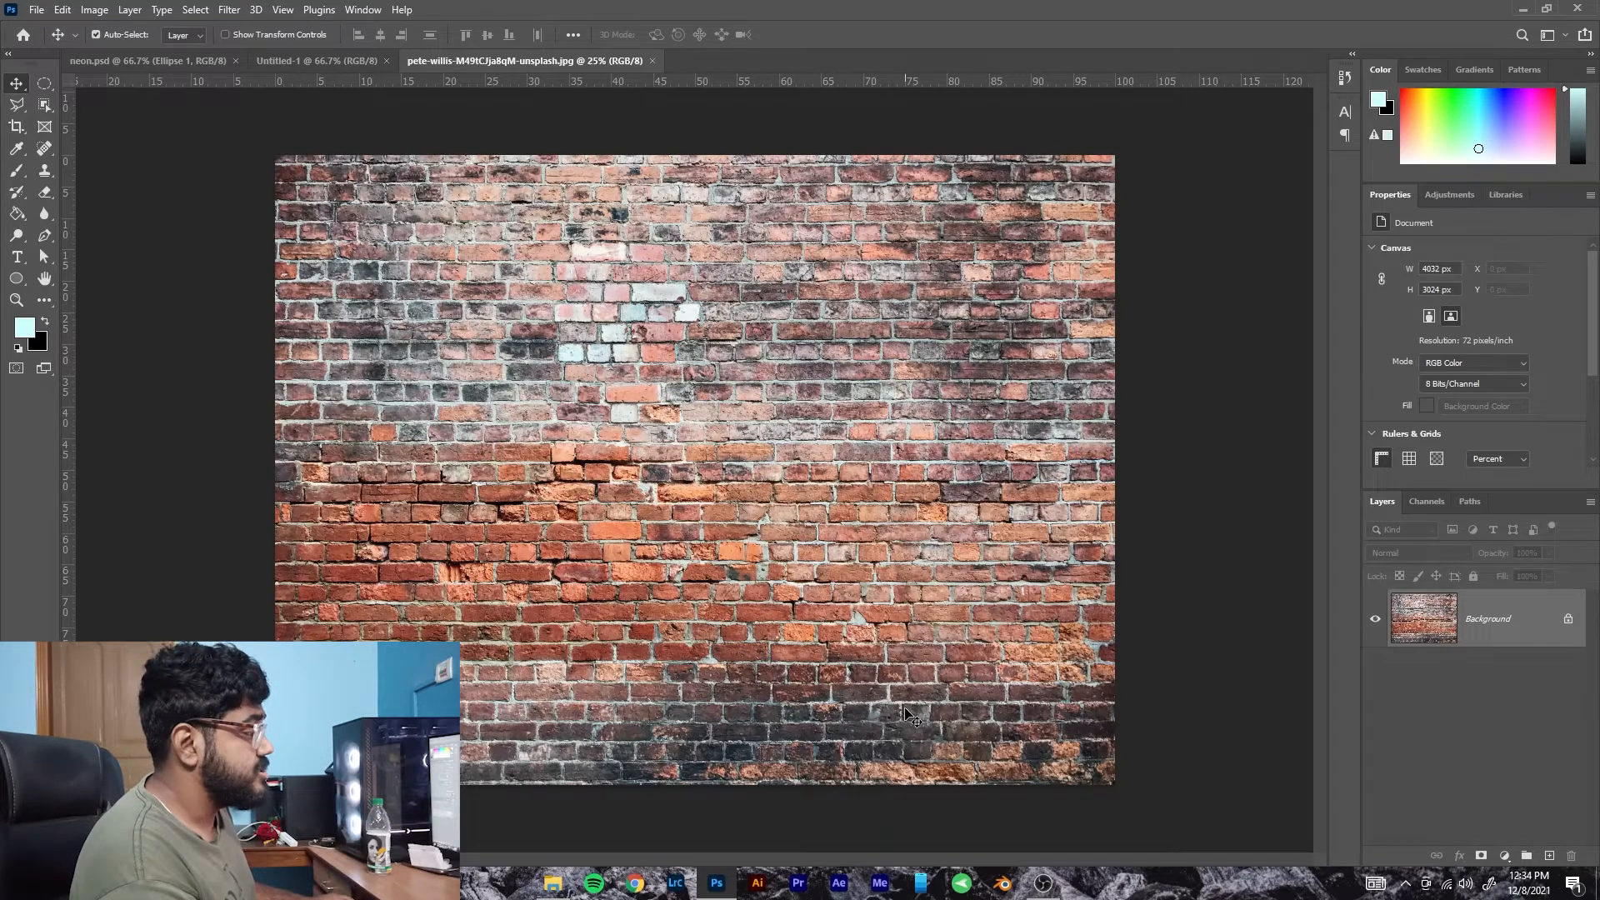
{"action": "left_click_drag", "start_coordinate": [643, 513], "coordinate": [710, 468]}
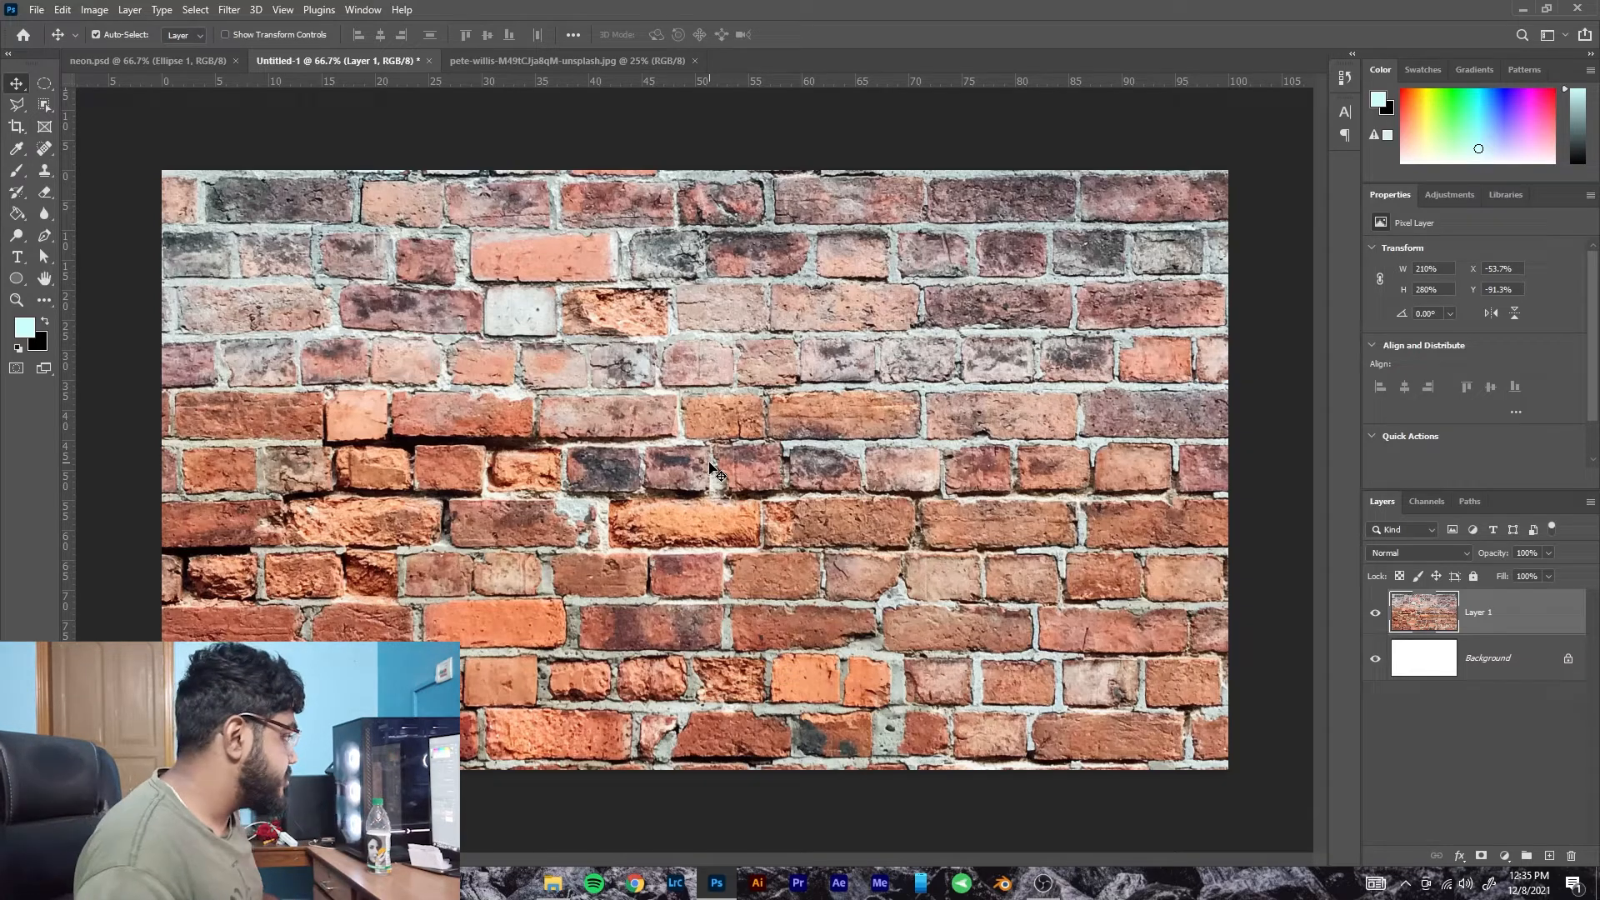
Scale the brick wall layer down to about 50% and centre it so it covers the whole canvas.
{"action": "key", "text": "ctrl+t"}
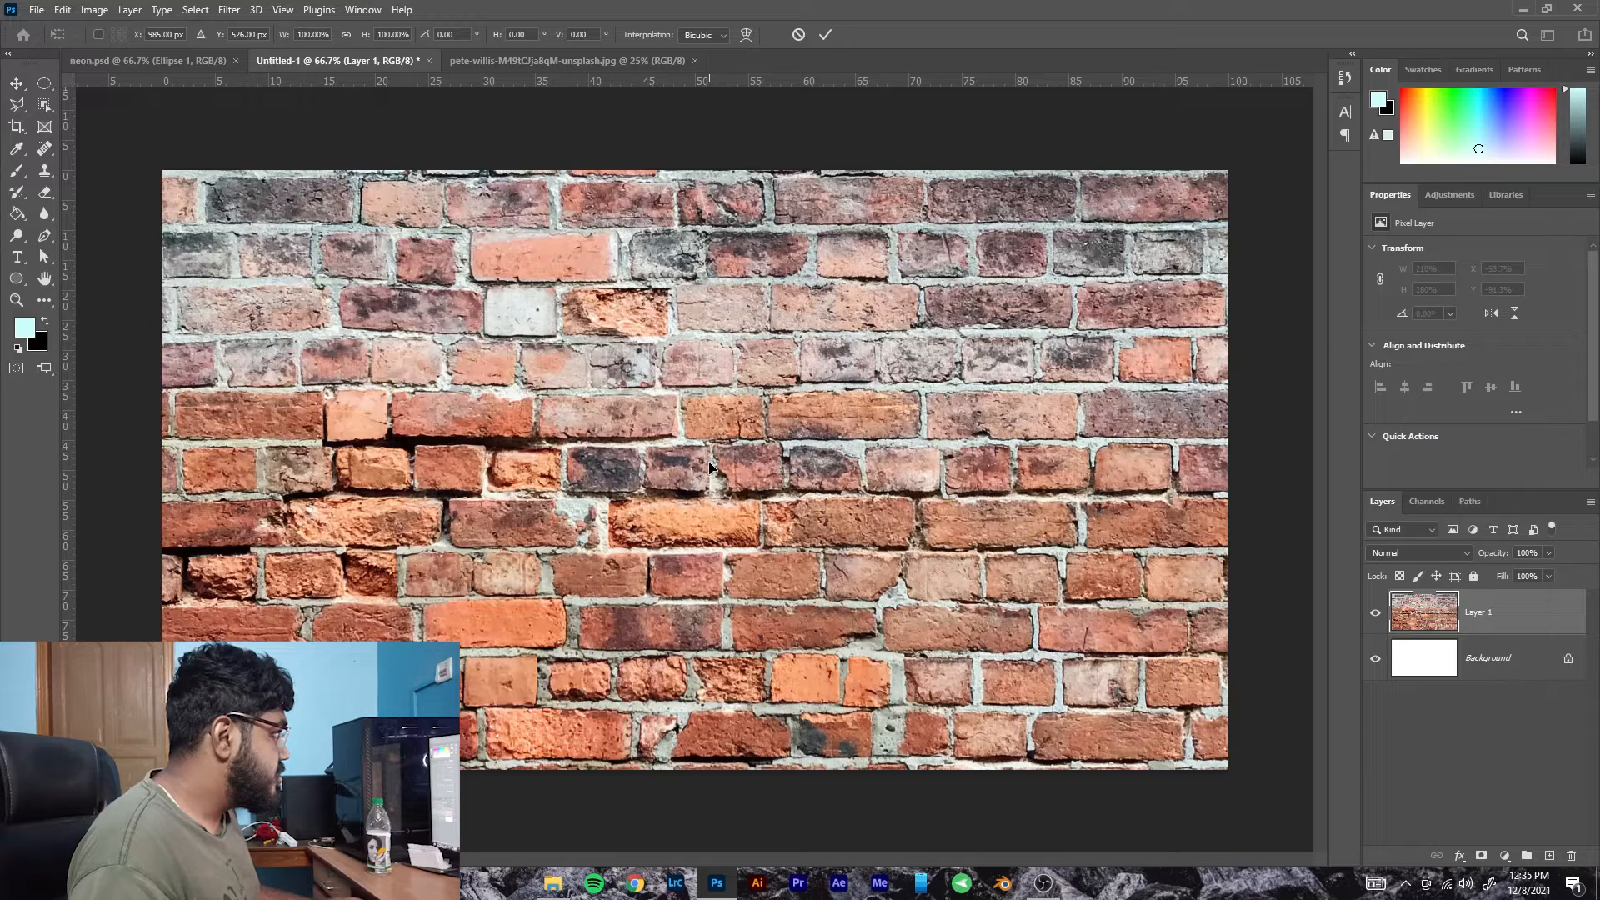
{"action": "left_click", "coordinate": [824, 34]}
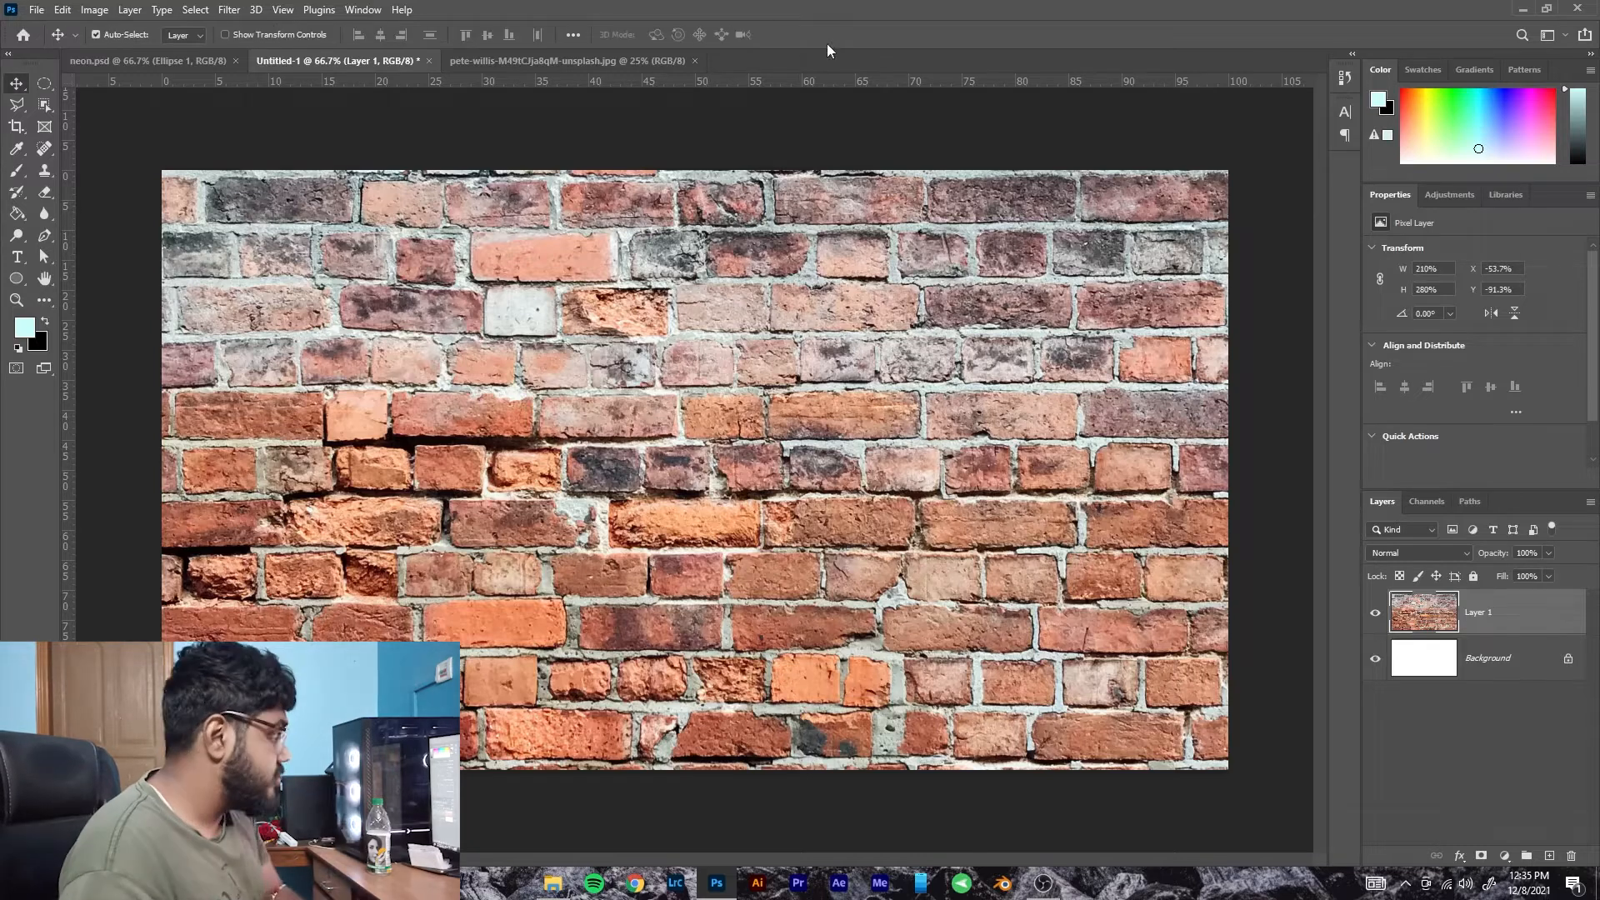
{"action": "key", "text": "ctrl+t"}
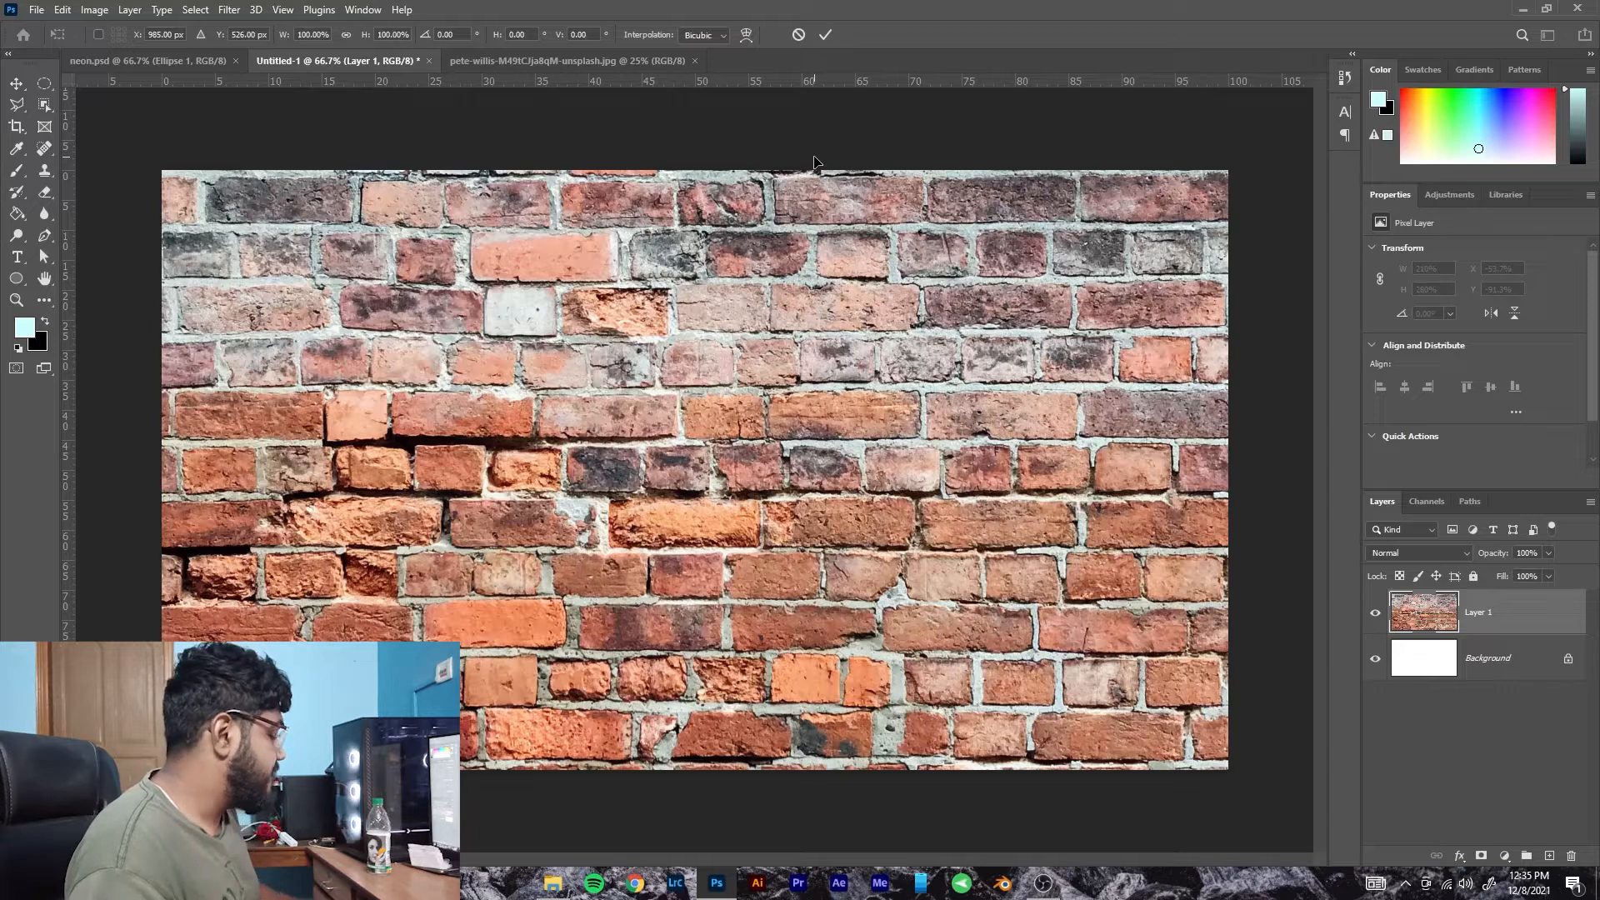
{"action": "key", "text": "ctrl+minus"}
{"action": "key", "text": "ctrl+minus"}
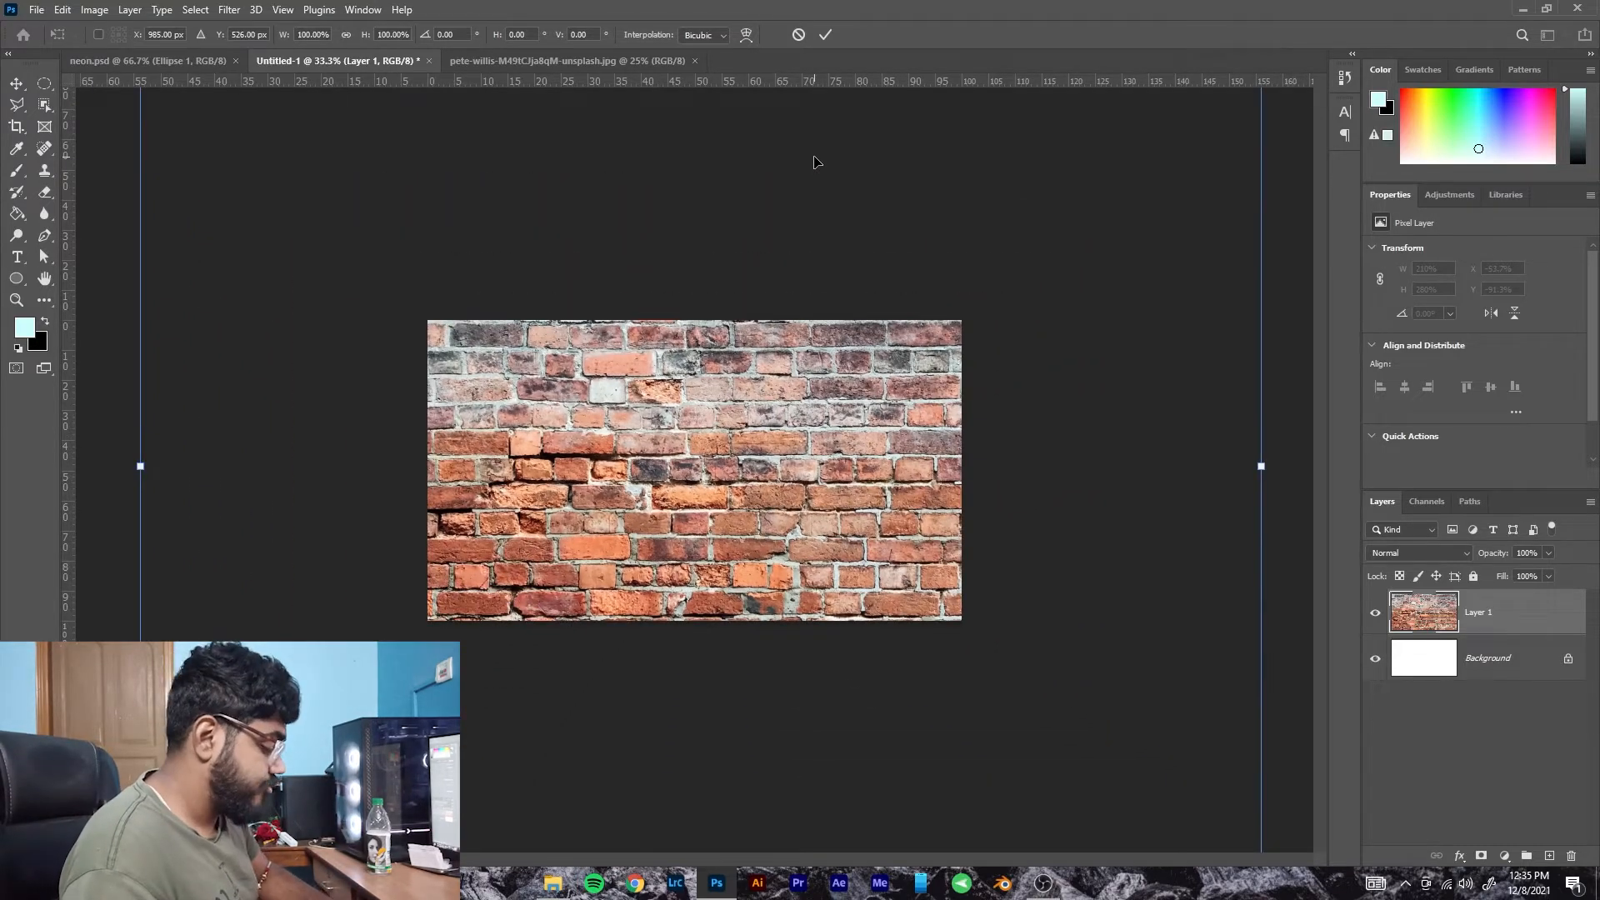
{"action": "key", "text": "ctrl+minus"}
{"action": "key", "text": "ctrl+minus"}
{"action": "key", "text": "ctrl+minus"}
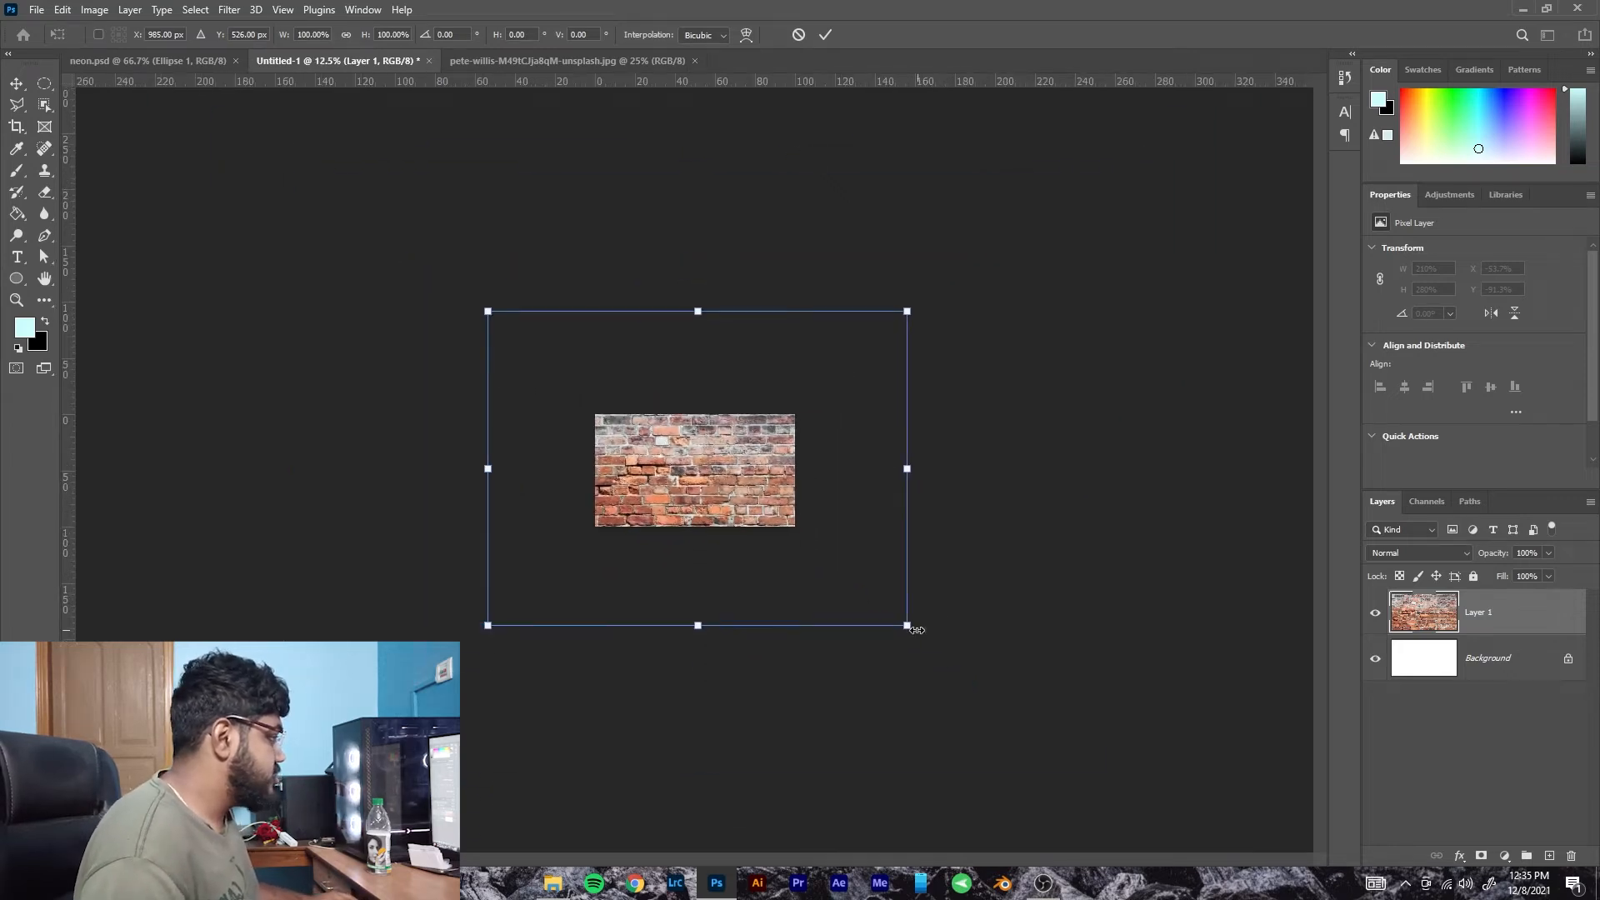
{"action": "left_click_drag", "start_coordinate": [911, 628], "coordinate": [801, 547]}
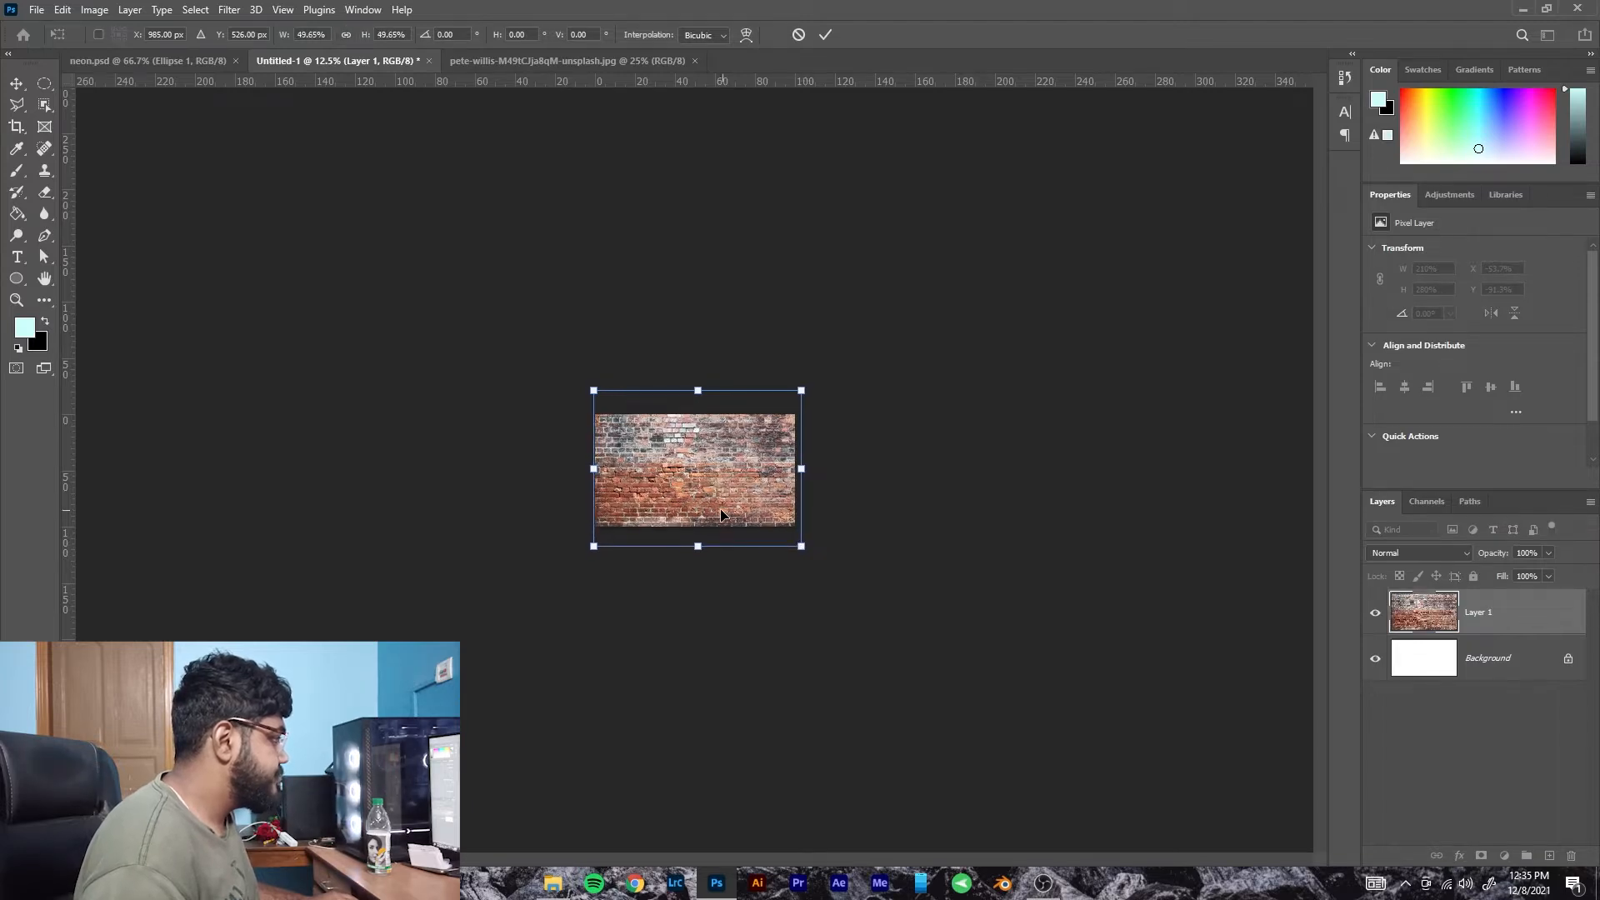
{"action": "left_click_drag", "start_coordinate": [720, 514], "coordinate": [719, 515]}
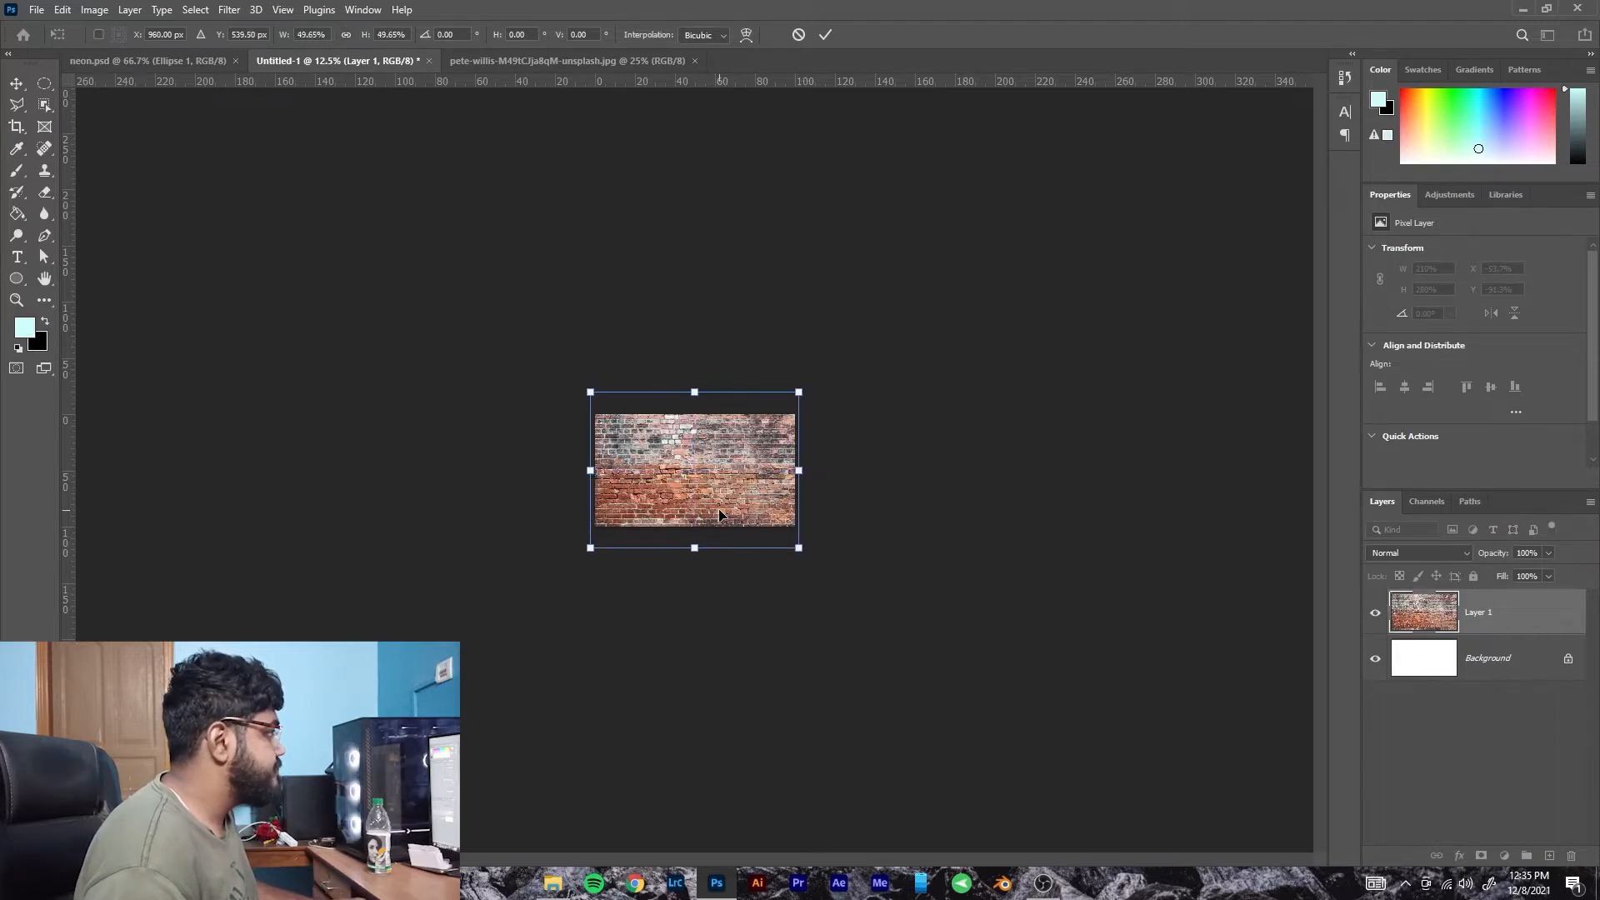
{"action": "left_click", "coordinate": [827, 35]}
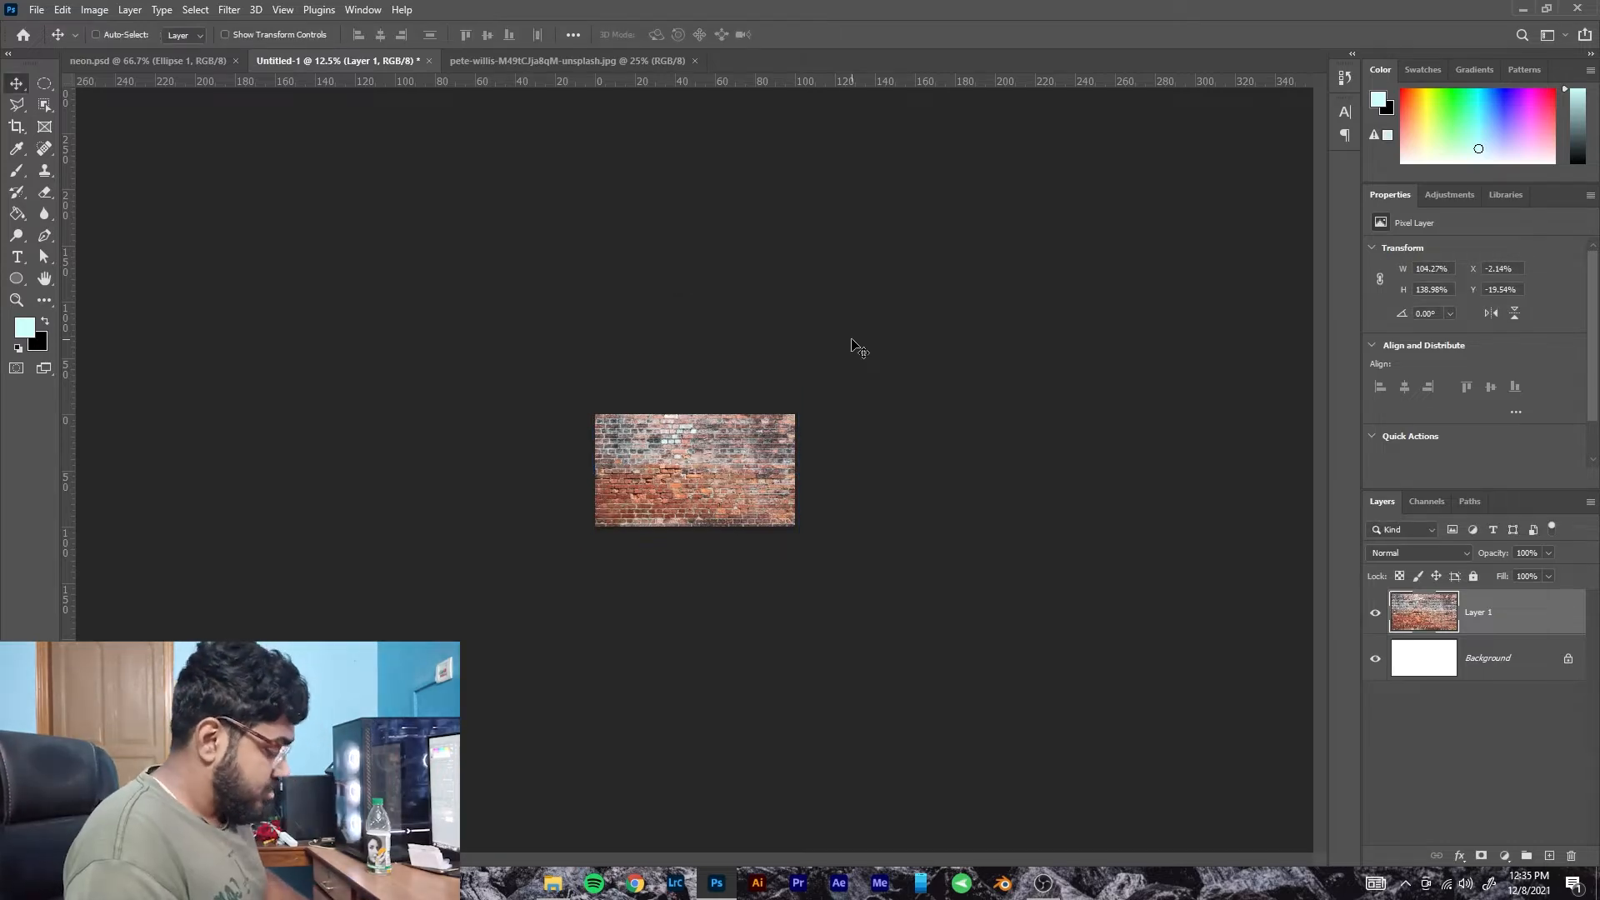
{"action": "key", "text": "ctrl+0"}
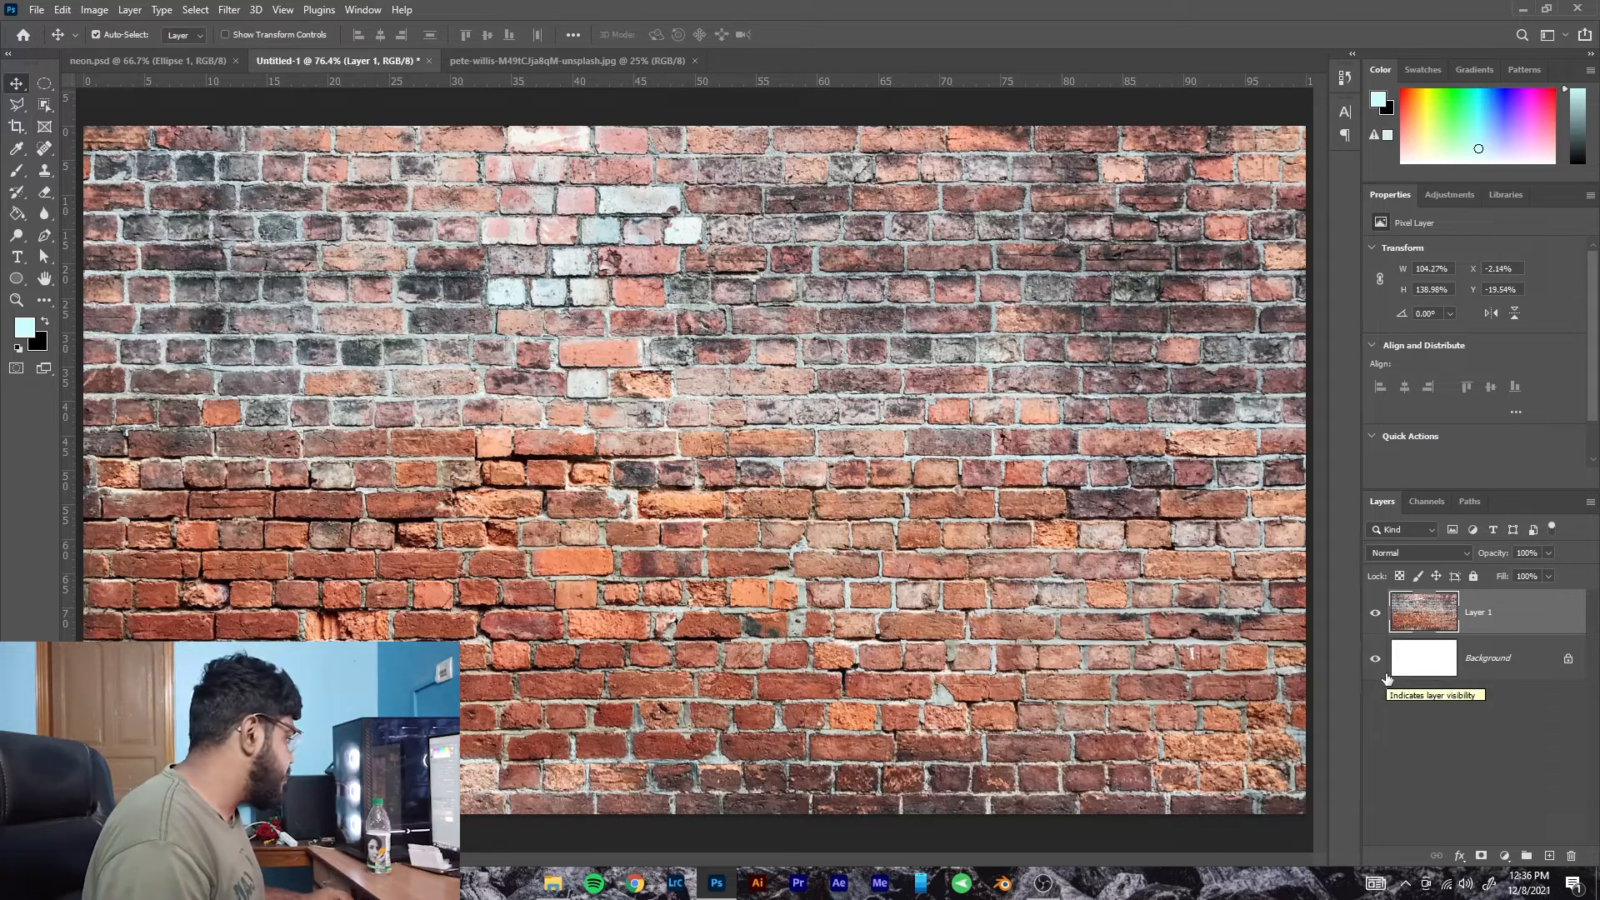
Convert the brick wall layer, Layer 1, to a smart object.
{"action": "right_click", "coordinate": [1503, 621]}
{"action": "left_click", "coordinate": [1322, 393]}
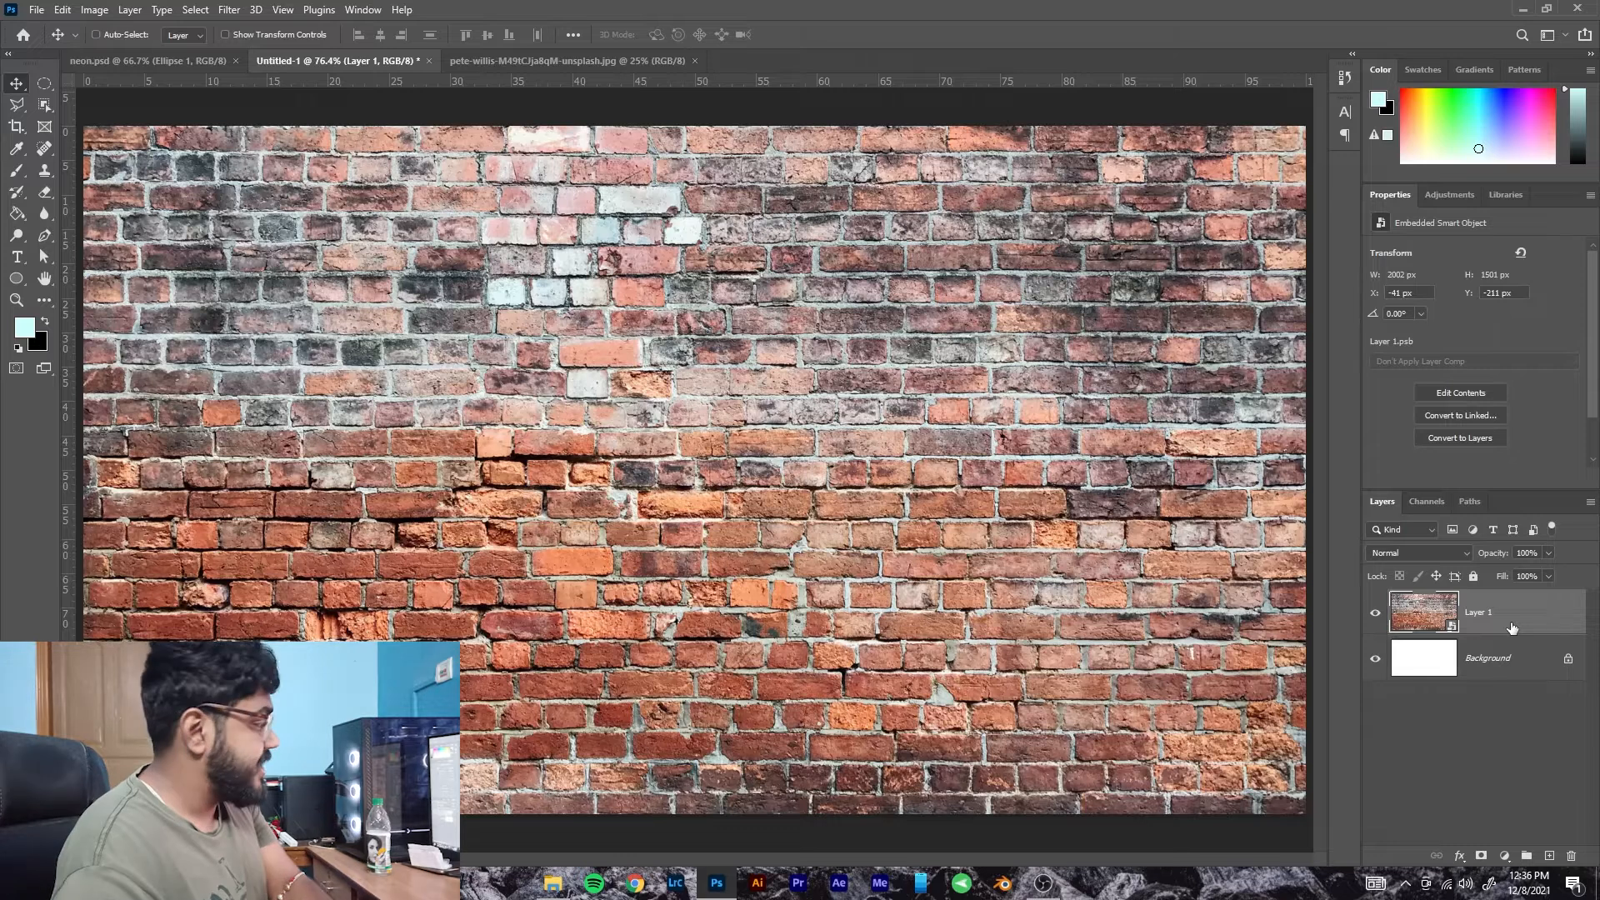
In the Camera Raw filter, set Exposure -1.85, Highlights -93, Shadows -46, Whites -31, Blacks -30, Texture +27 and Clarity +14.
{"action": "key", "text": "ctrl+shift+a"}
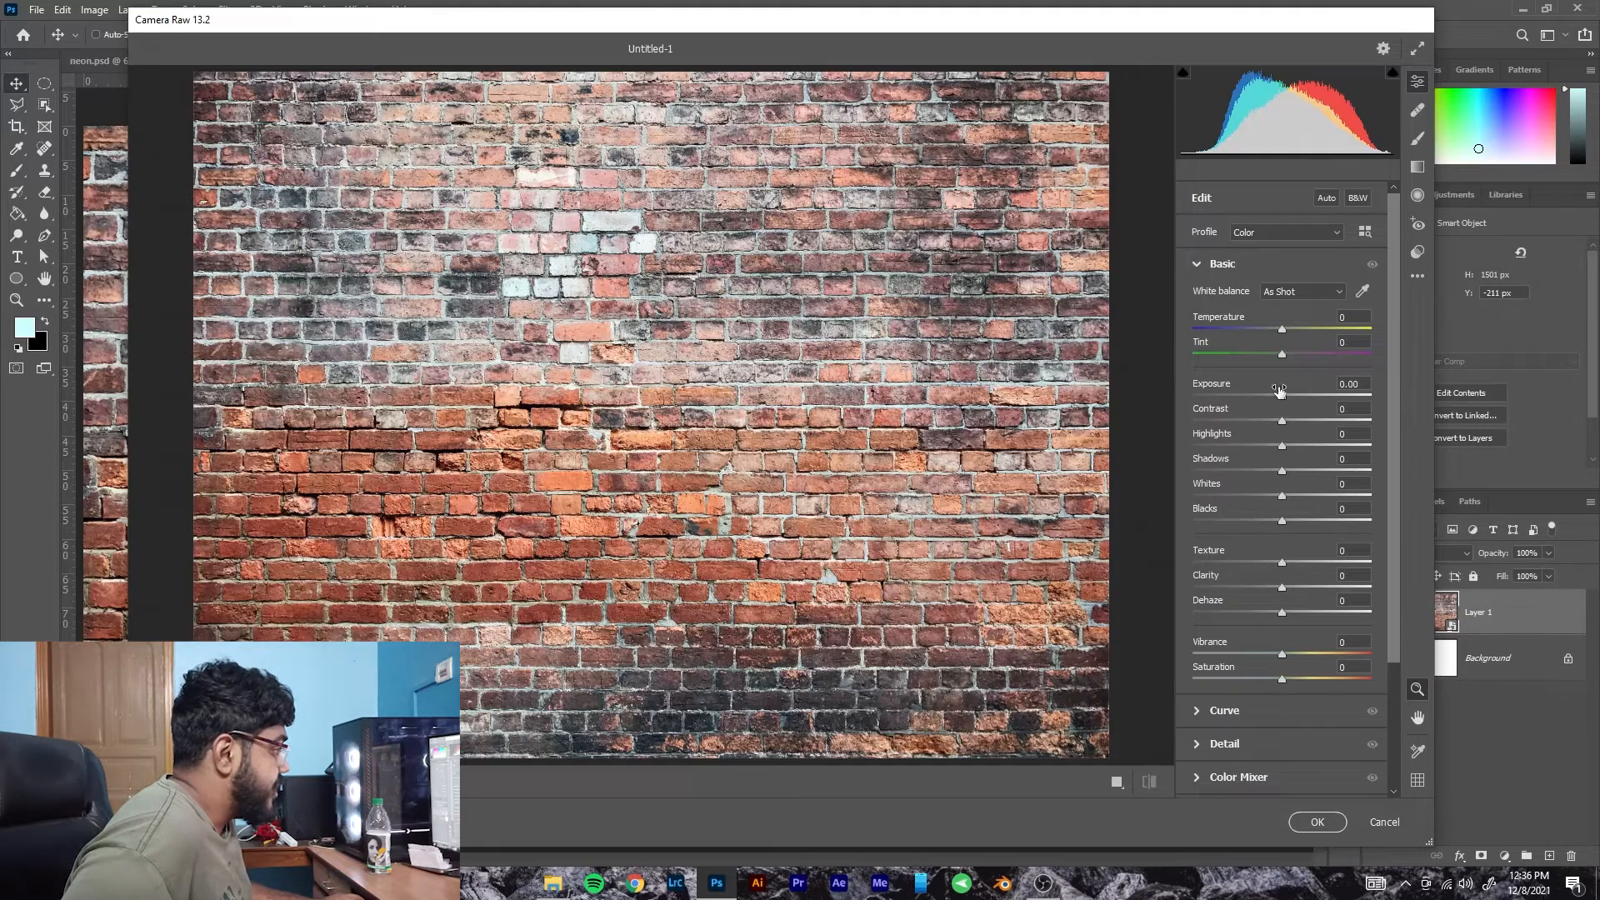
{"action": "left_click_drag", "start_coordinate": [1279, 390], "coordinate": [1249, 398]}
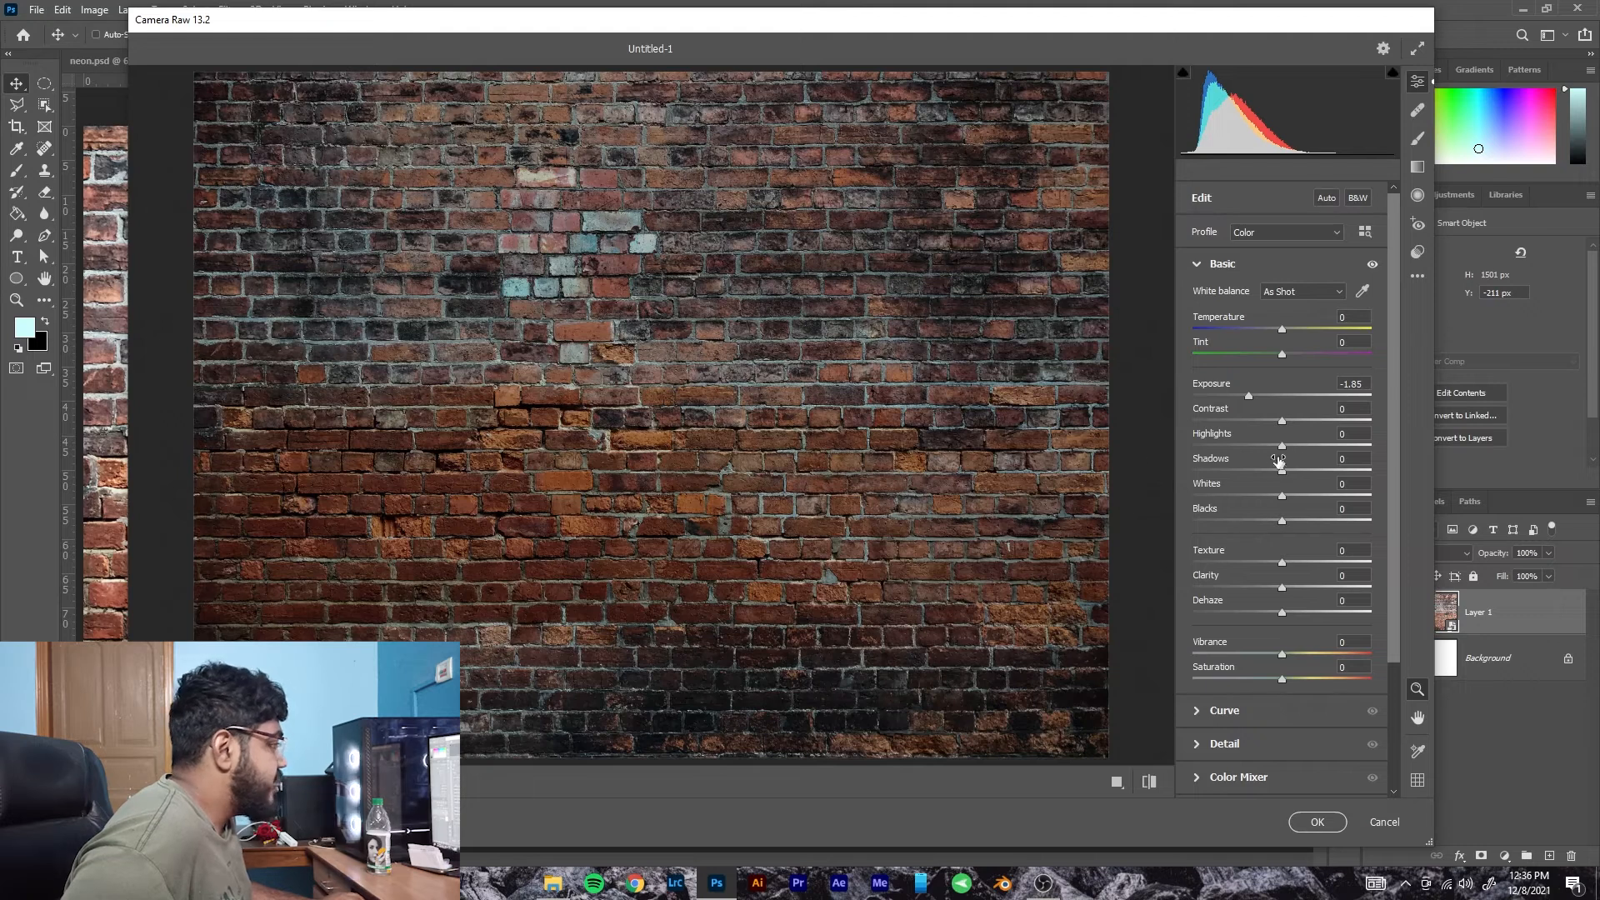
{"action": "left_click_drag", "start_coordinate": [1279, 457], "coordinate": [1294, 587]}
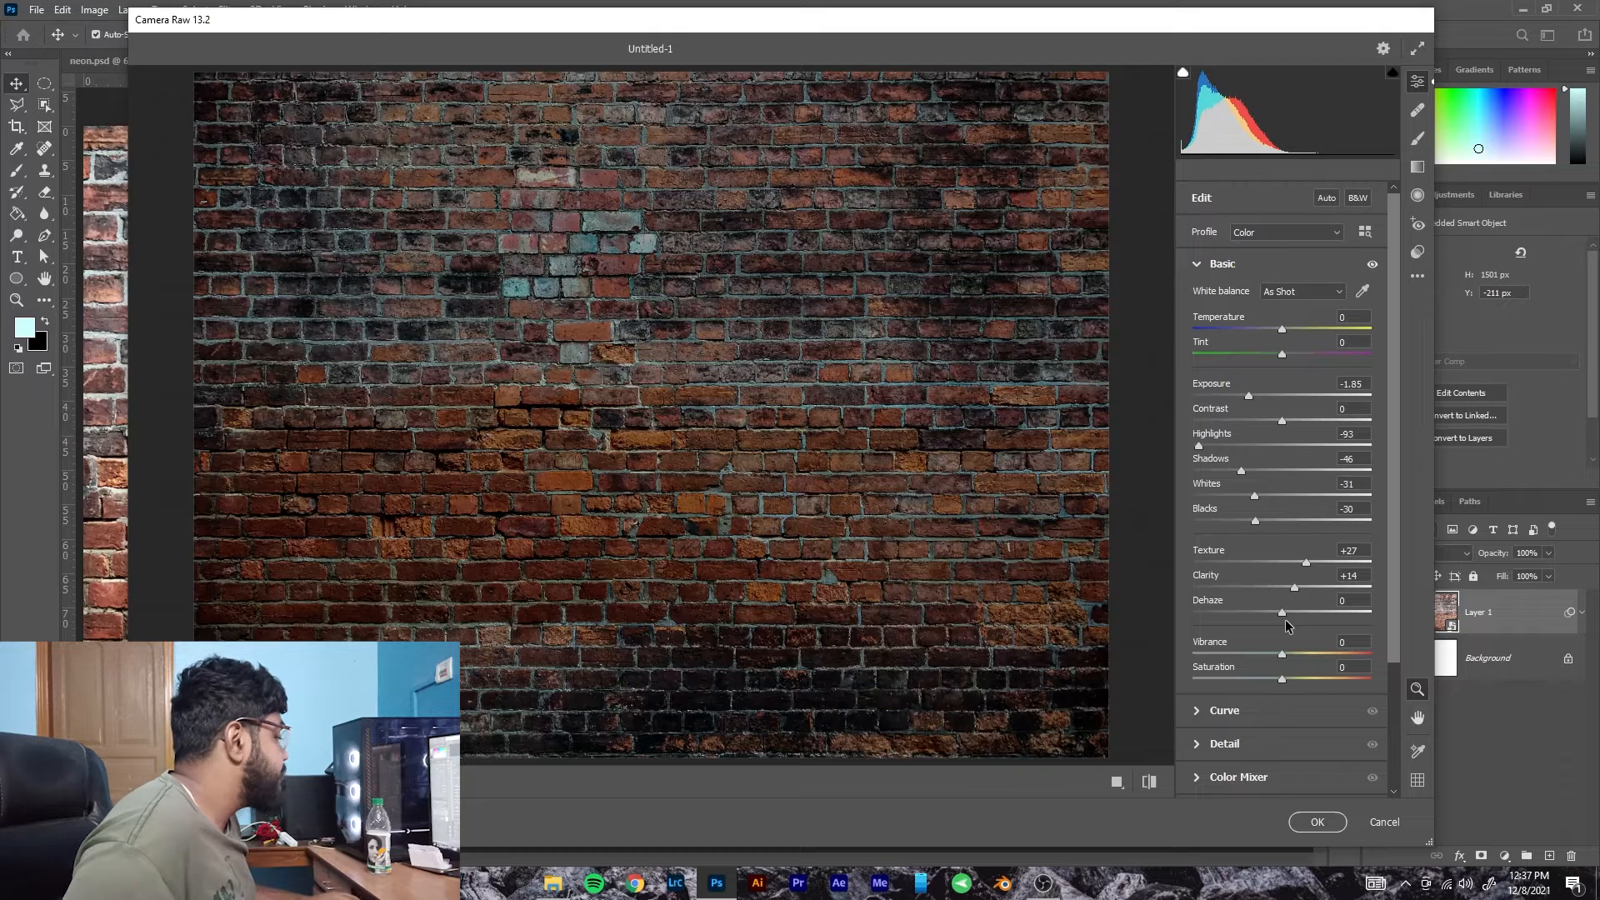
Set the Optics vignette to -100 to darken the wall's edges.
{"action": "scroll", "coordinate": [1288, 625], "scroll_direction": "down", "scroll_amount": 2}
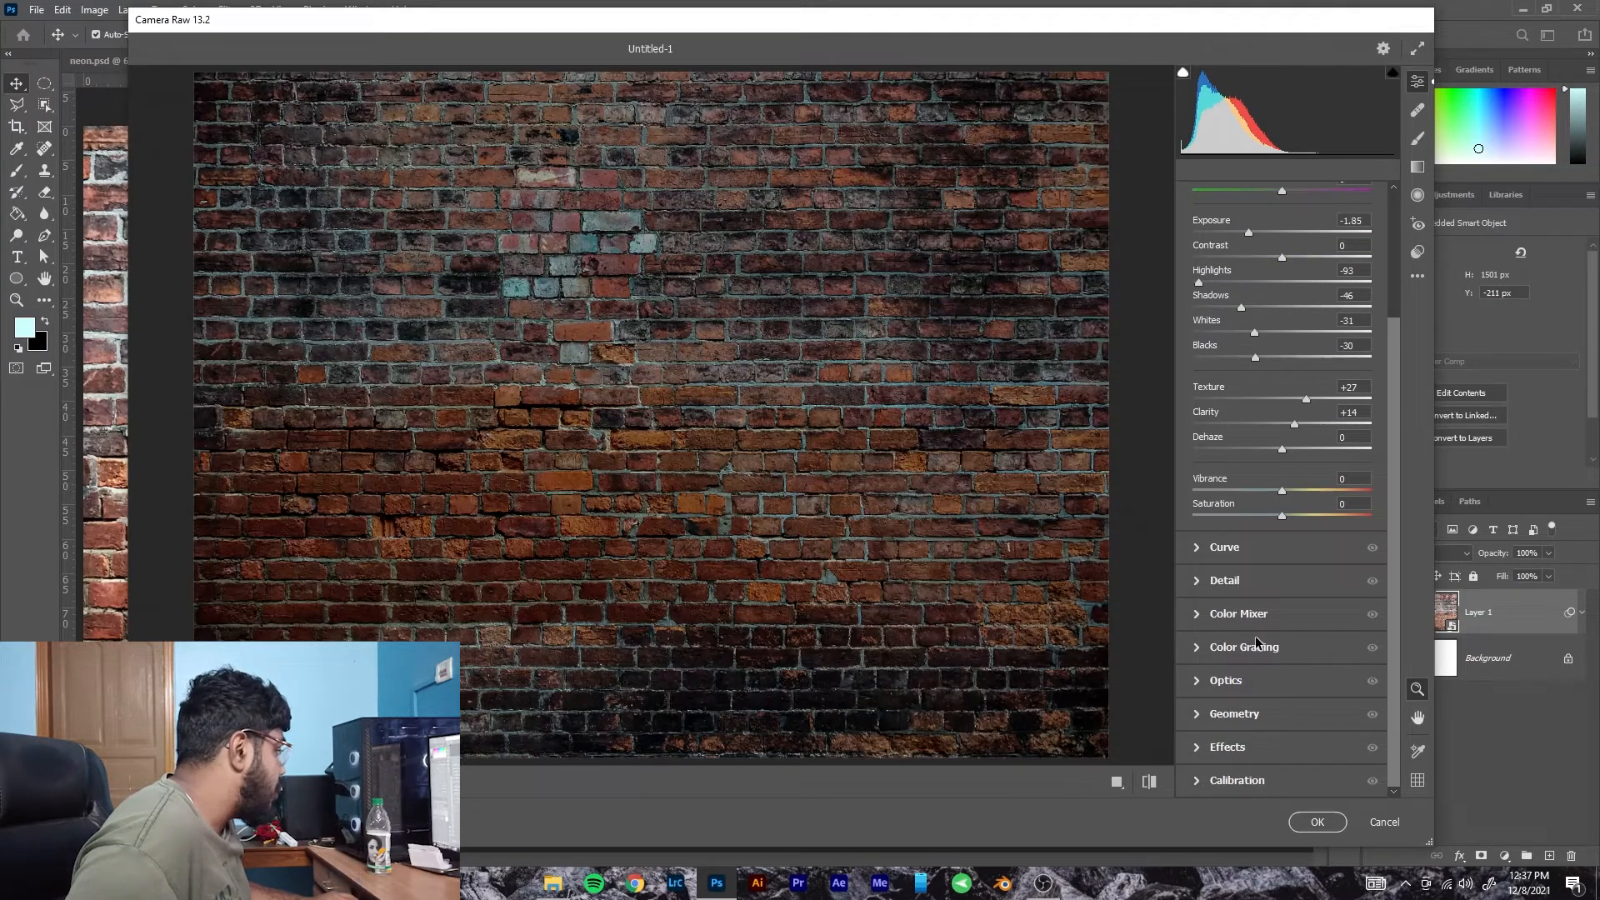
{"action": "left_click", "coordinate": [1240, 678]}
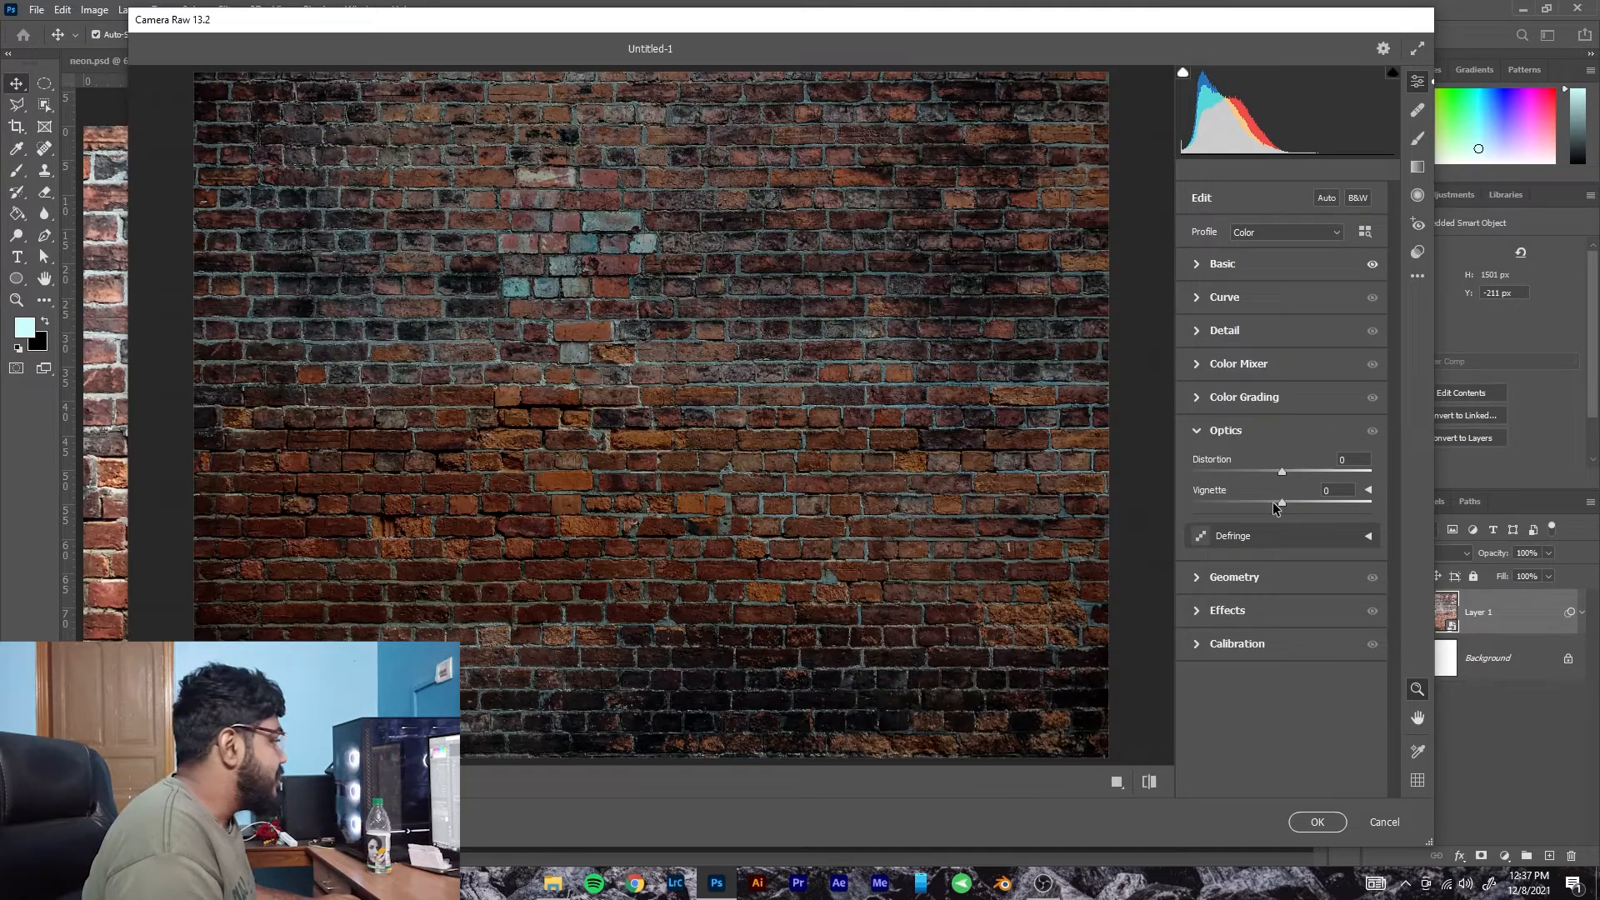
{"action": "left_click_drag", "start_coordinate": [1280, 504], "coordinate": [1058, 503]}
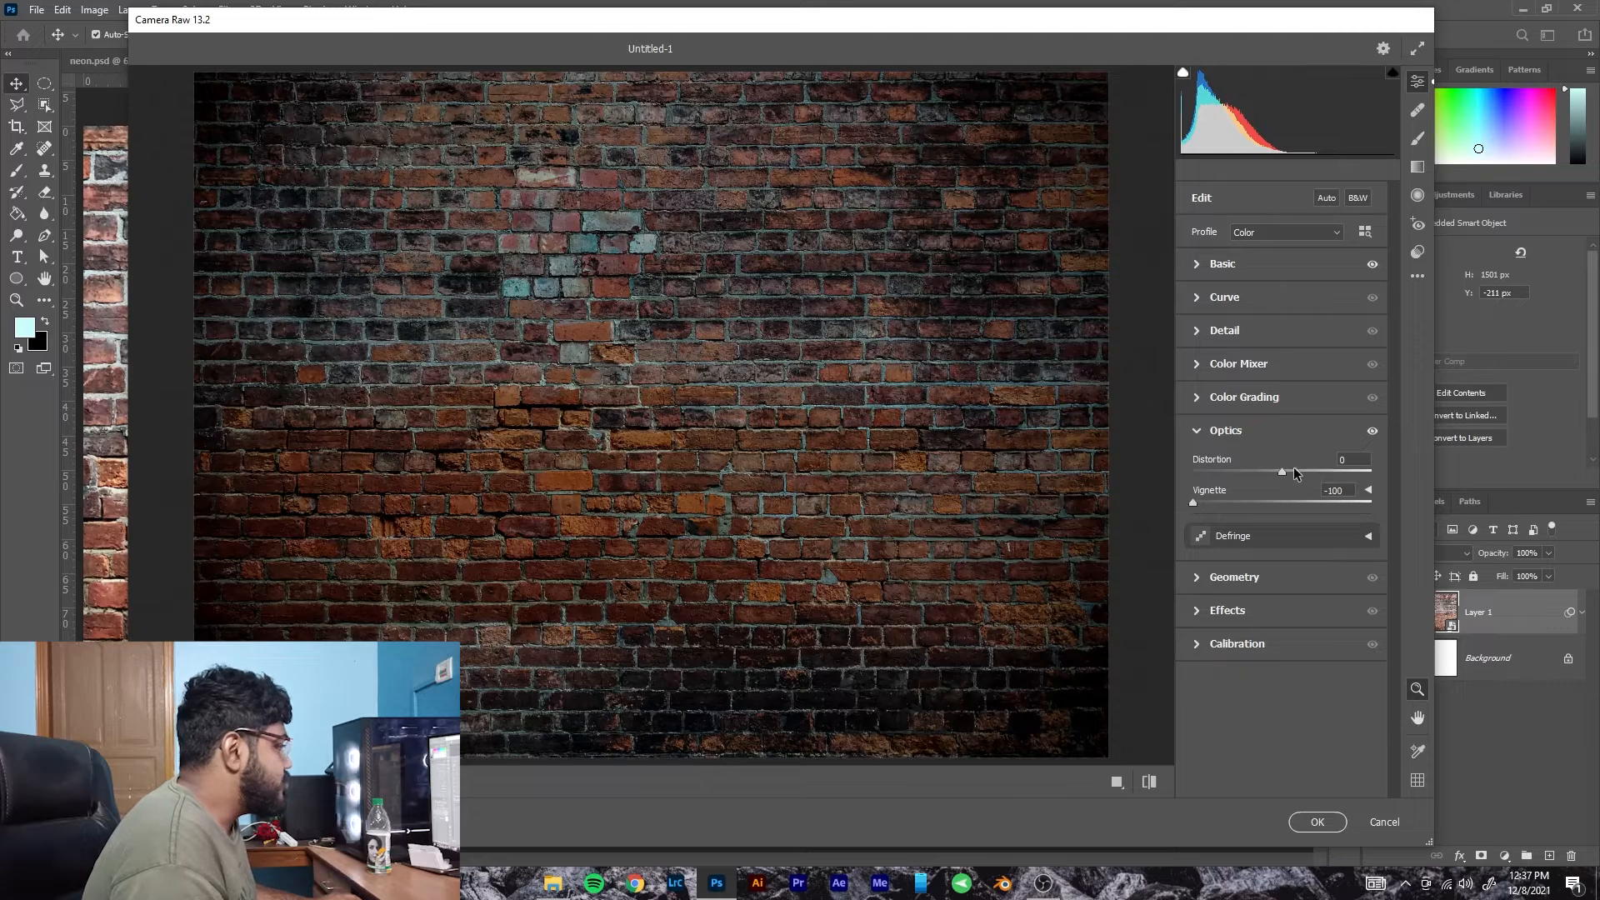
{"action": "mouse_move", "coordinate": [1293, 473]}
{"action": "left_mouse_down"}
{"action": "mouse_move", "coordinate": [1178, 471]}
{"action": "mouse_move", "coordinate": [1283, 473]}
{"action": "left_mouse_up"}
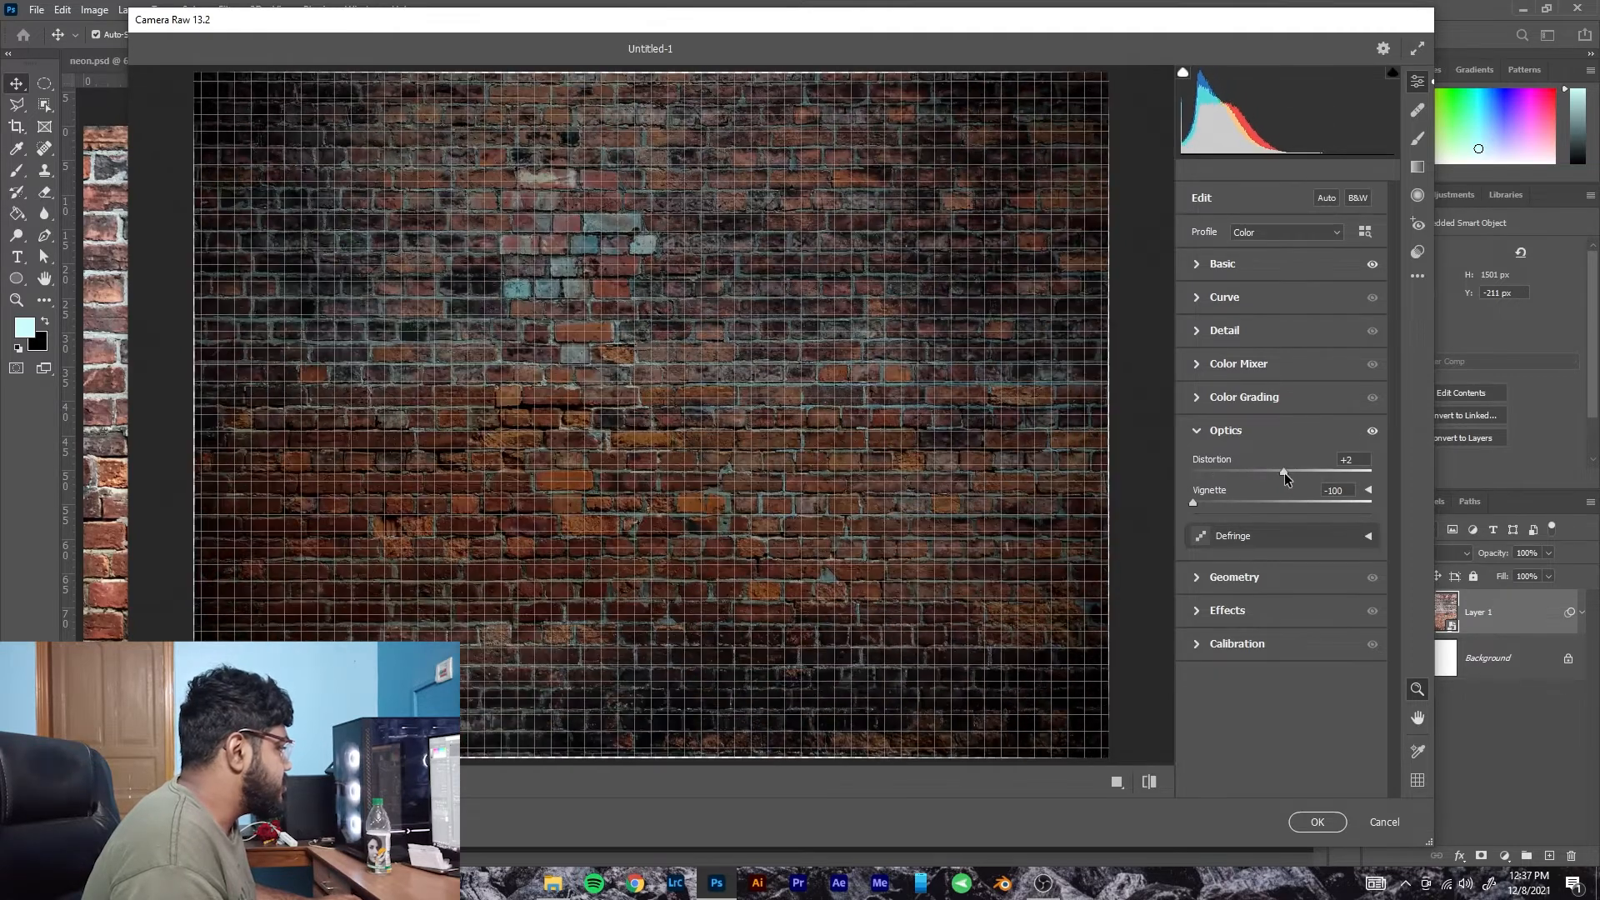
{"action": "left_click", "coordinate": [1347, 459]}
{"action": "type", "text": "0"}
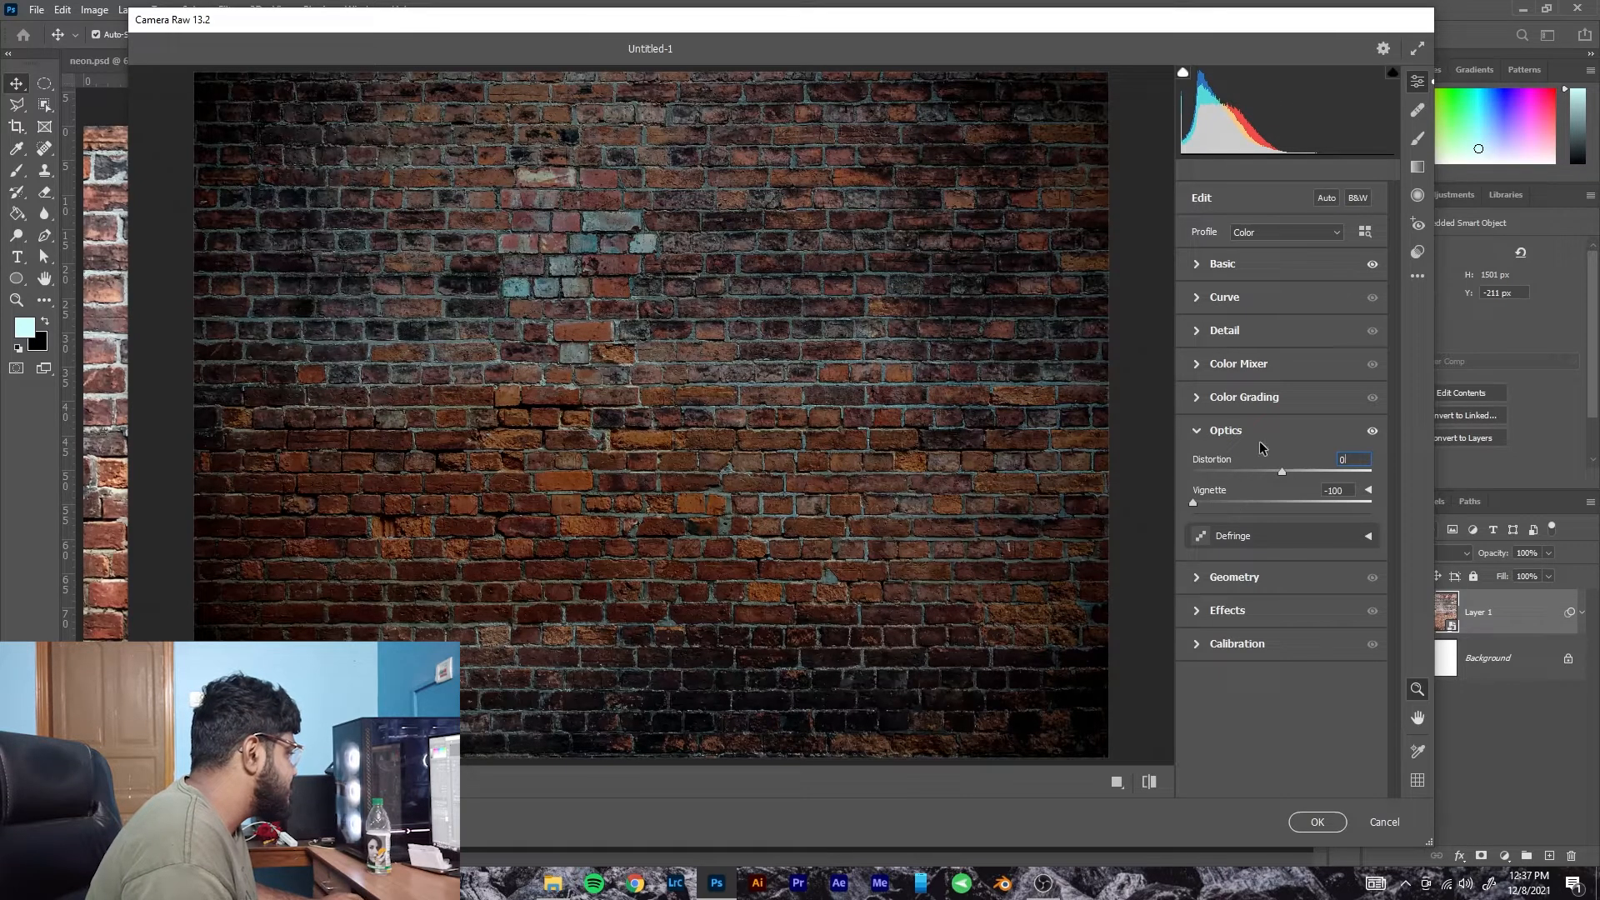
Set the Effects vignetting to -100 to darken the corners of the wall.
{"action": "left_click", "coordinate": [1235, 583]}
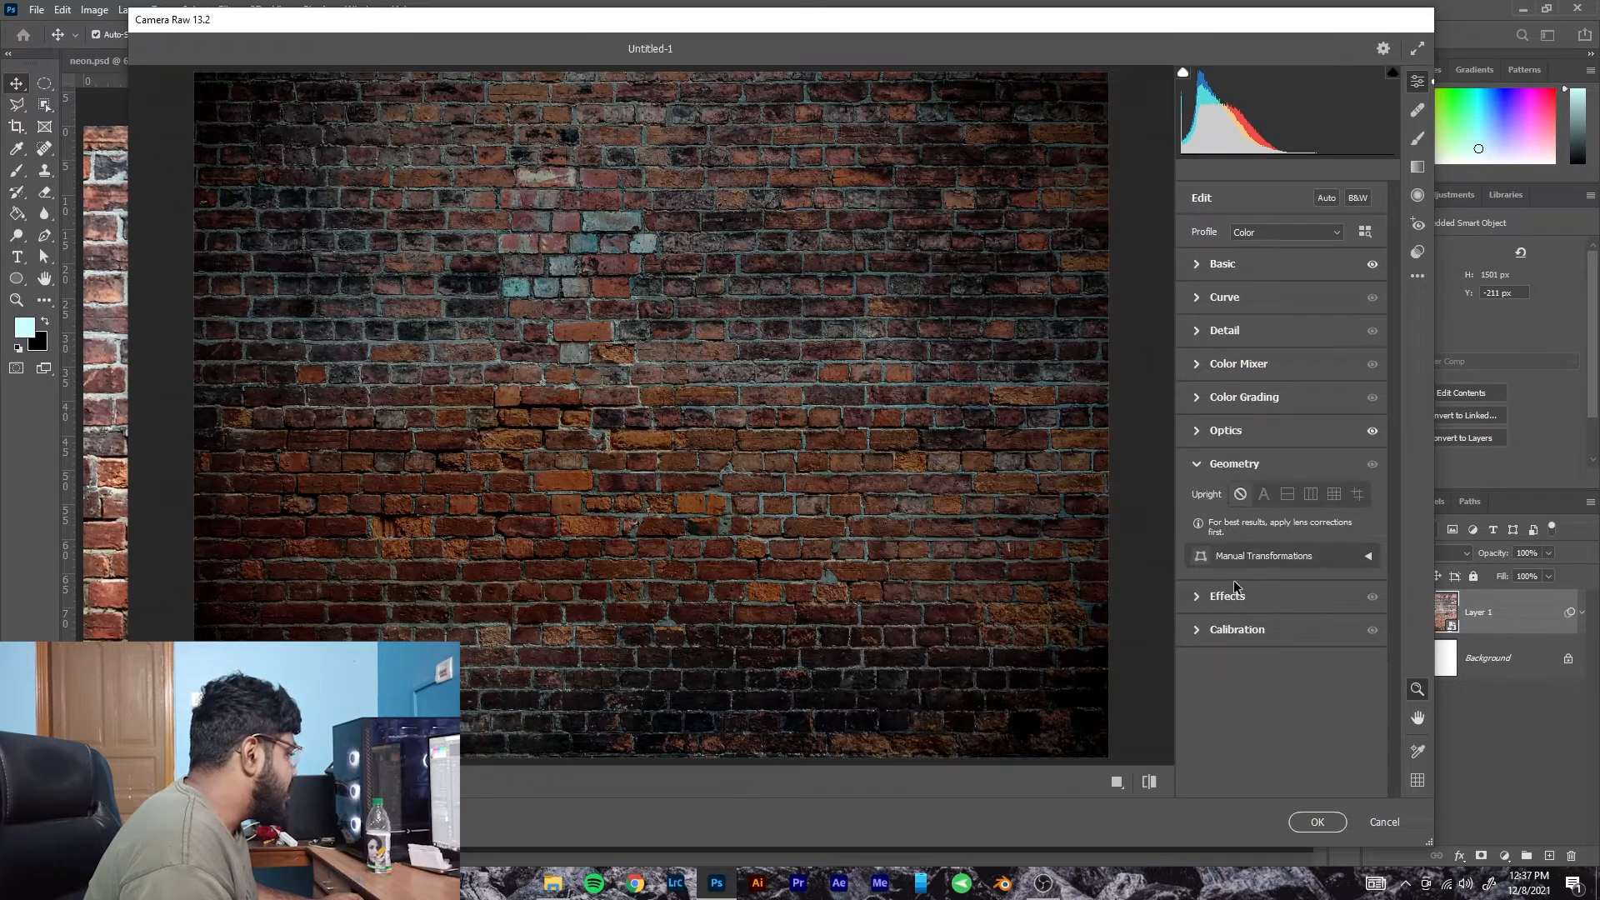
{"action": "left_click", "coordinate": [1232, 598]}
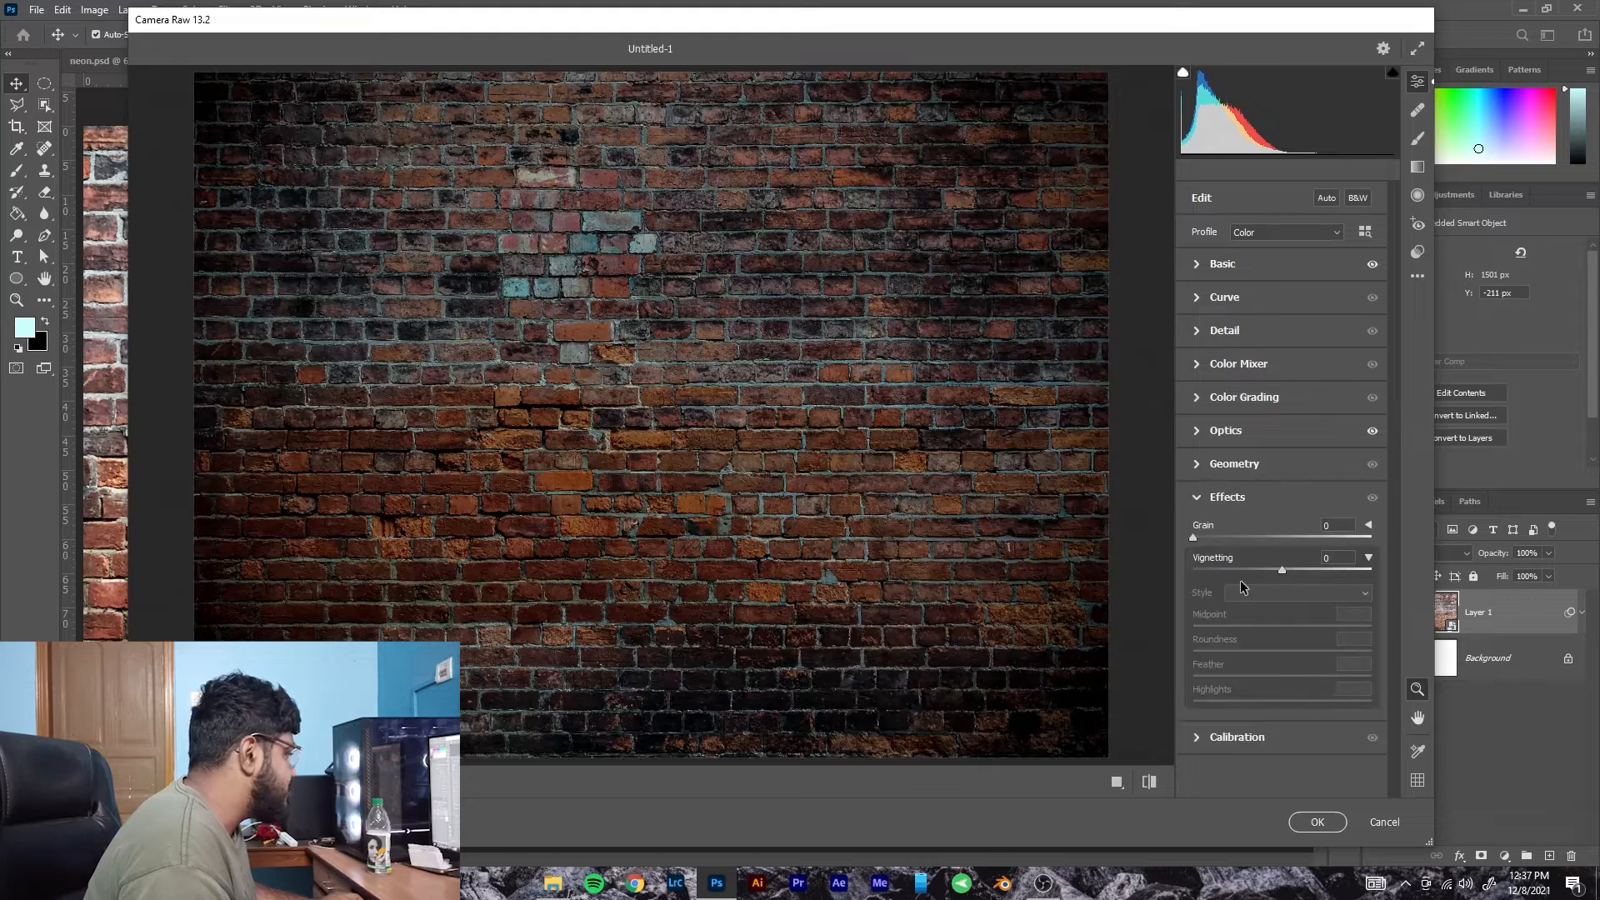
{"action": "left_click_drag", "start_coordinate": [1279, 572], "coordinate": [1161, 569]}
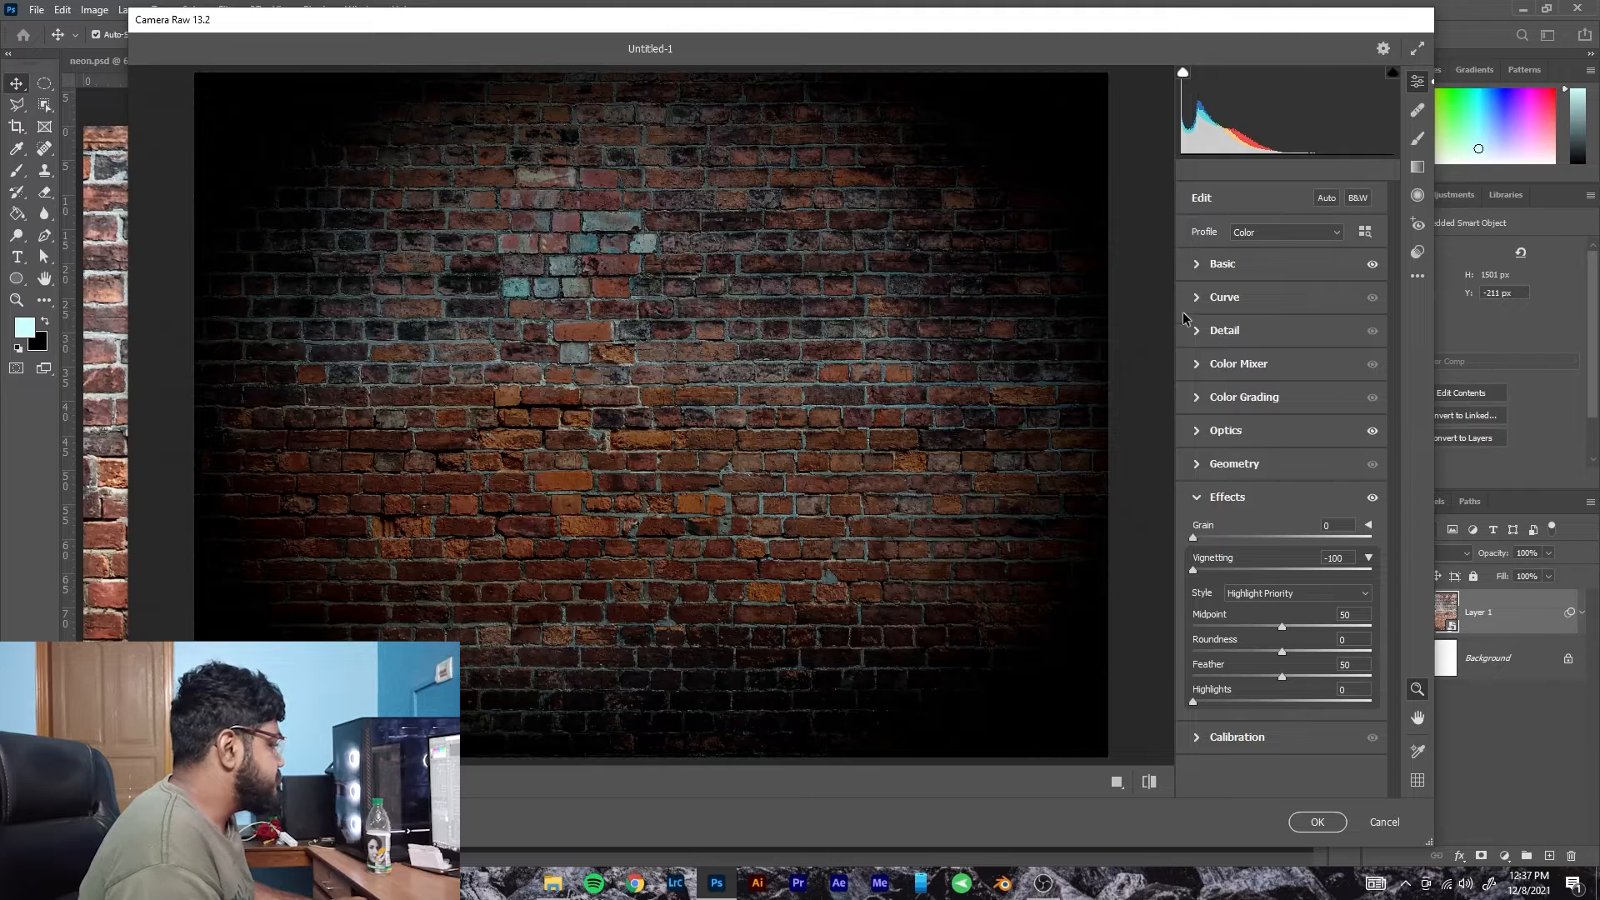
Set Exposure to -2.85 and Saturation to -15, and apply the Camera Raw filter to the brick wall.
{"action": "left_click", "coordinate": [1216, 268]}
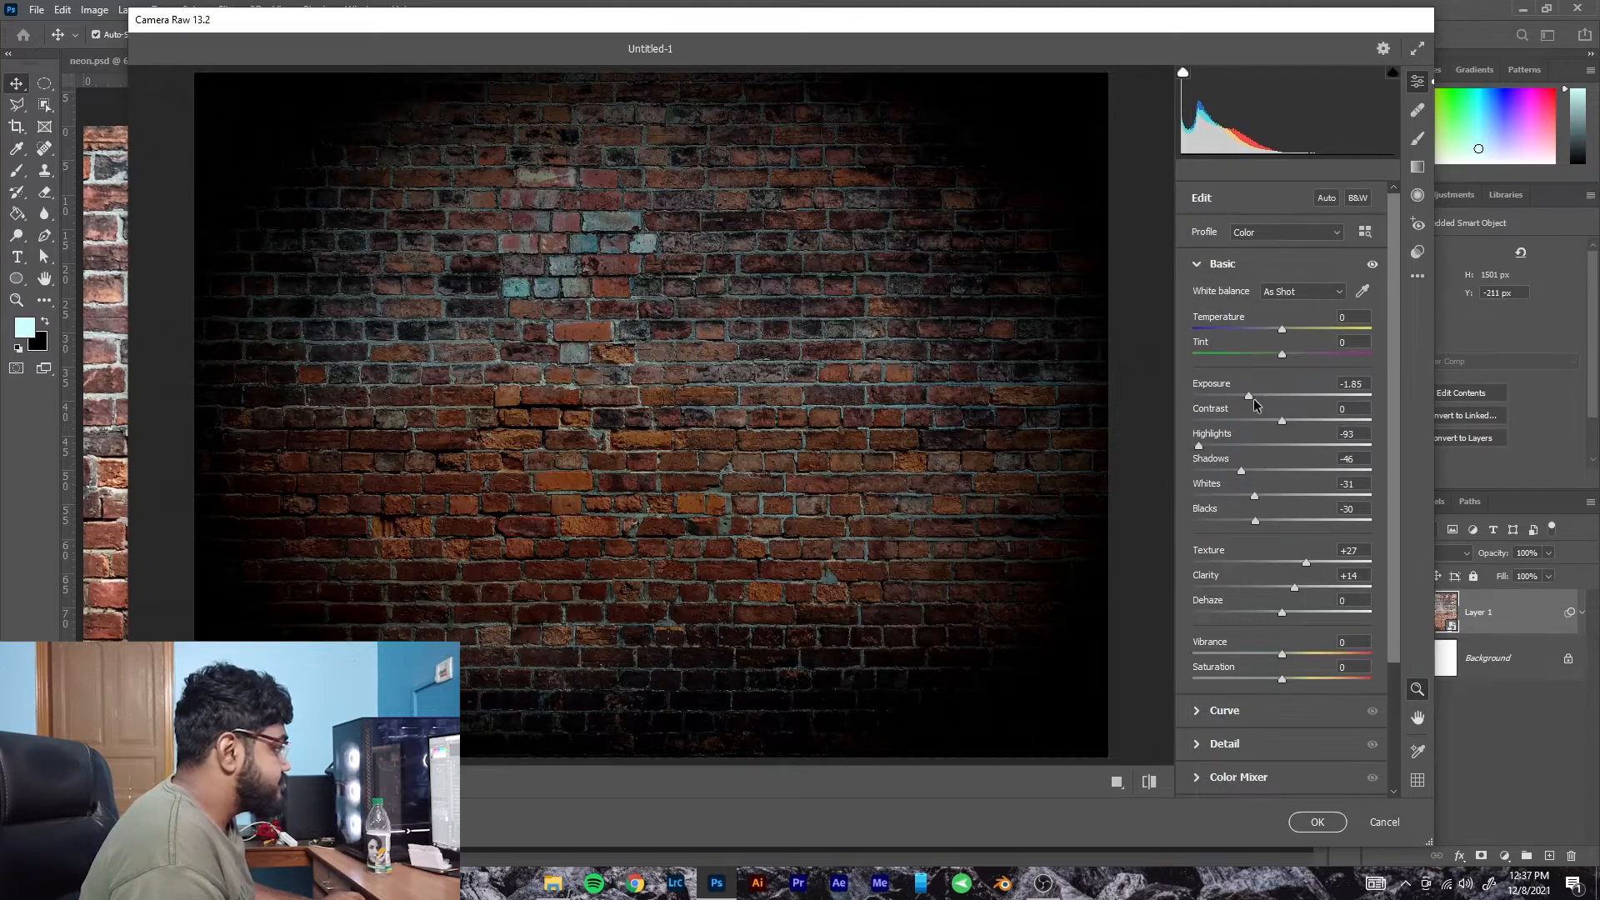
{"action": "left_click_drag", "start_coordinate": [1253, 398], "coordinate": [1228, 397]}
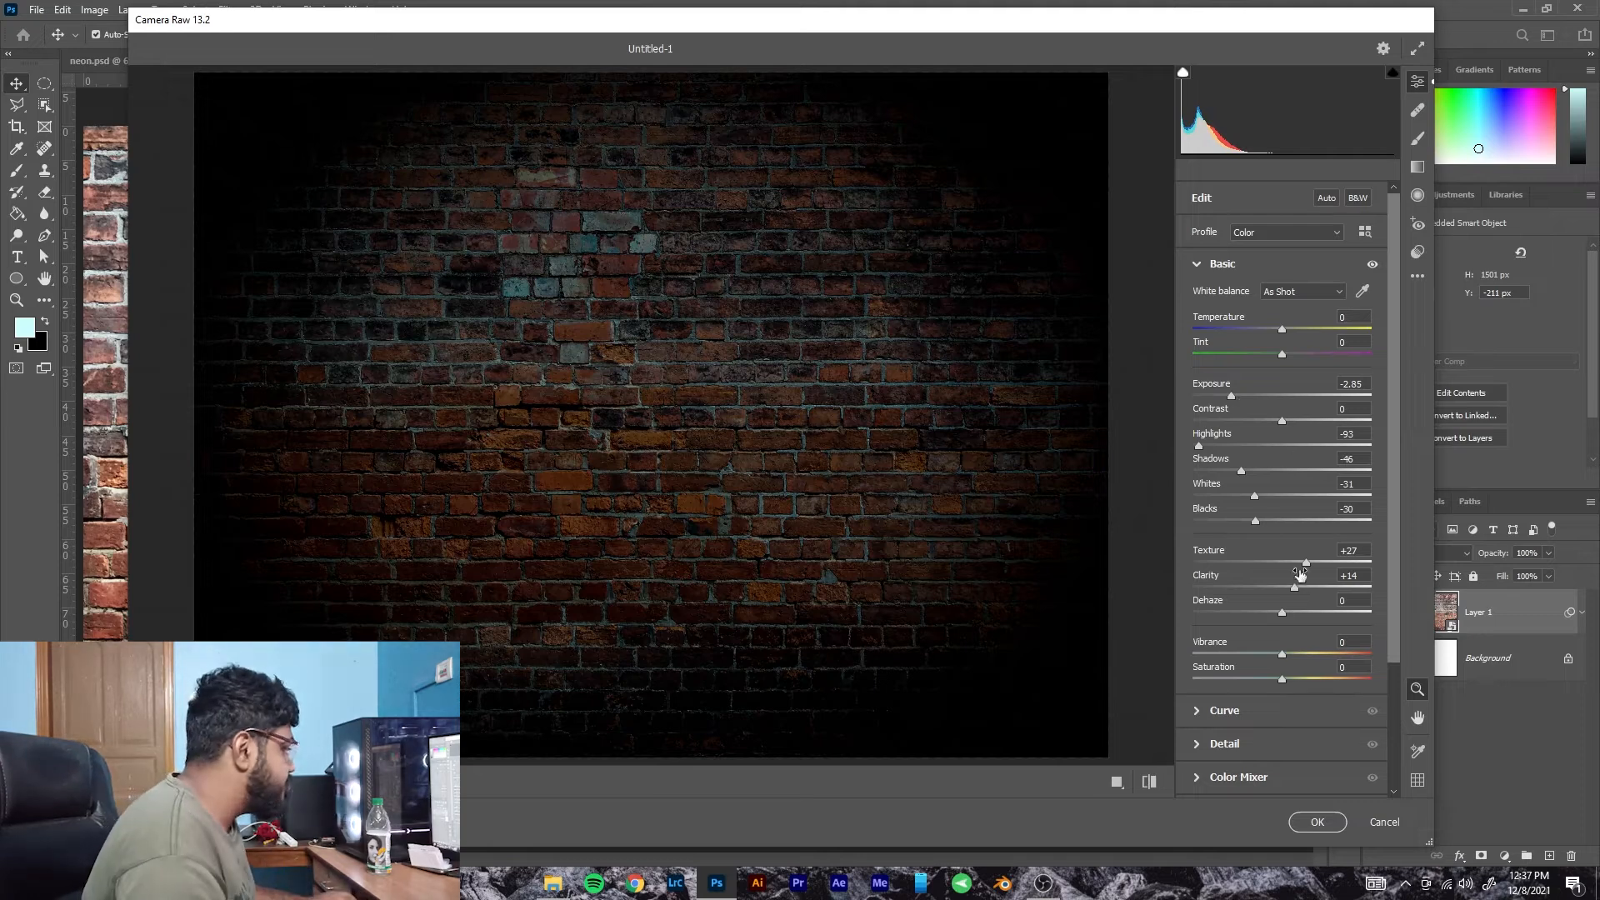
{"action": "left_click_drag", "start_coordinate": [1281, 683], "coordinate": [1269, 683]}
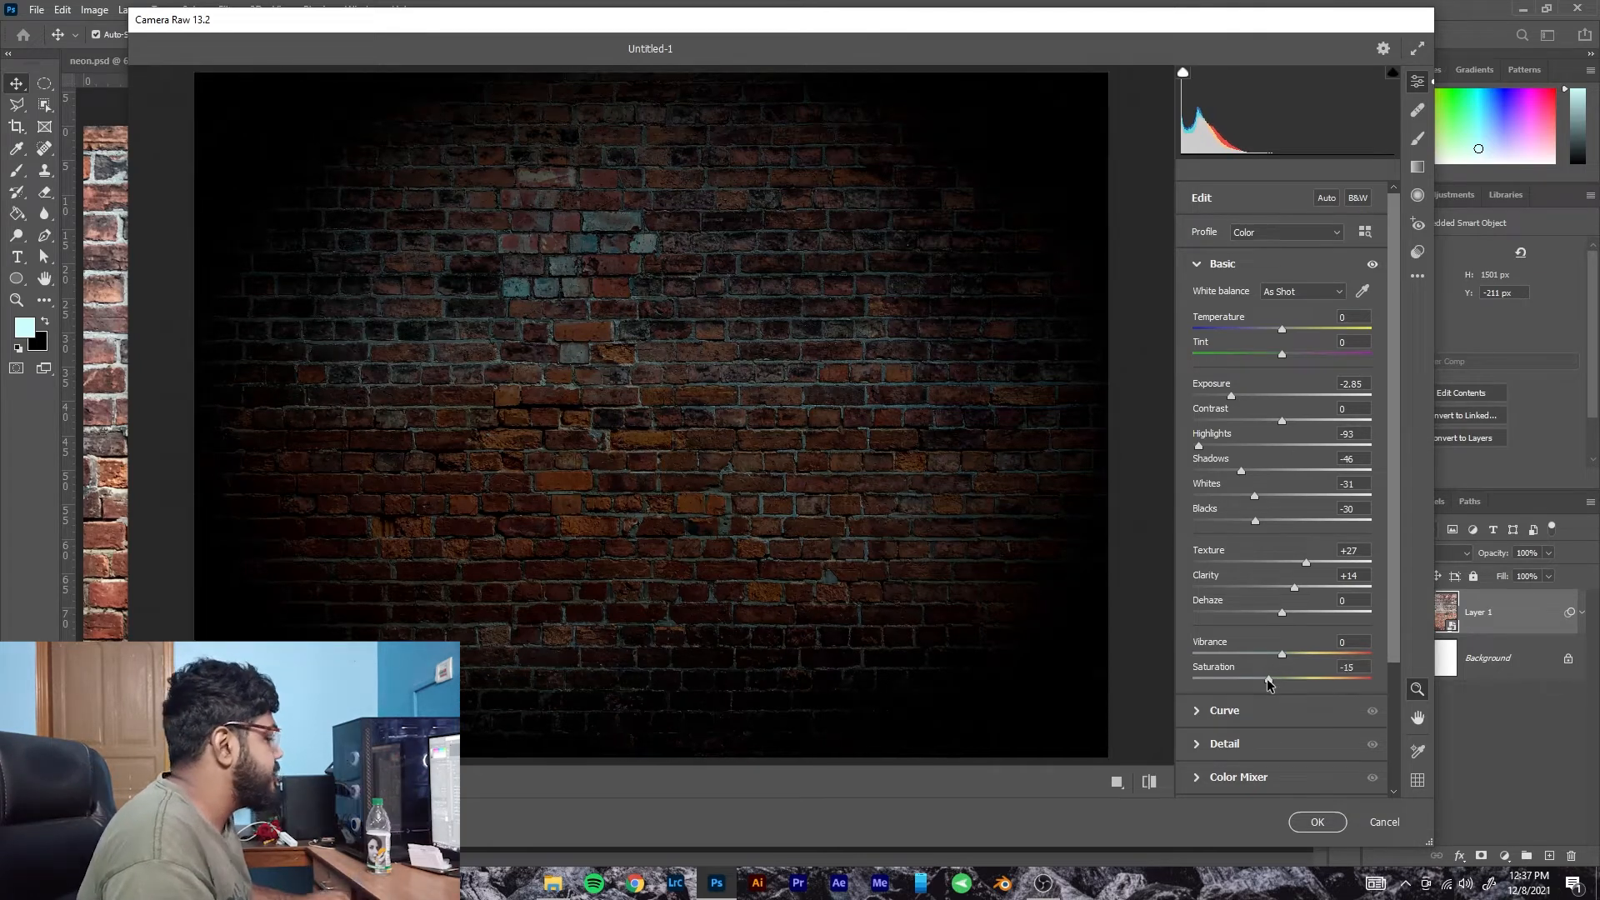
{"action": "left_click", "coordinate": [1308, 828]}
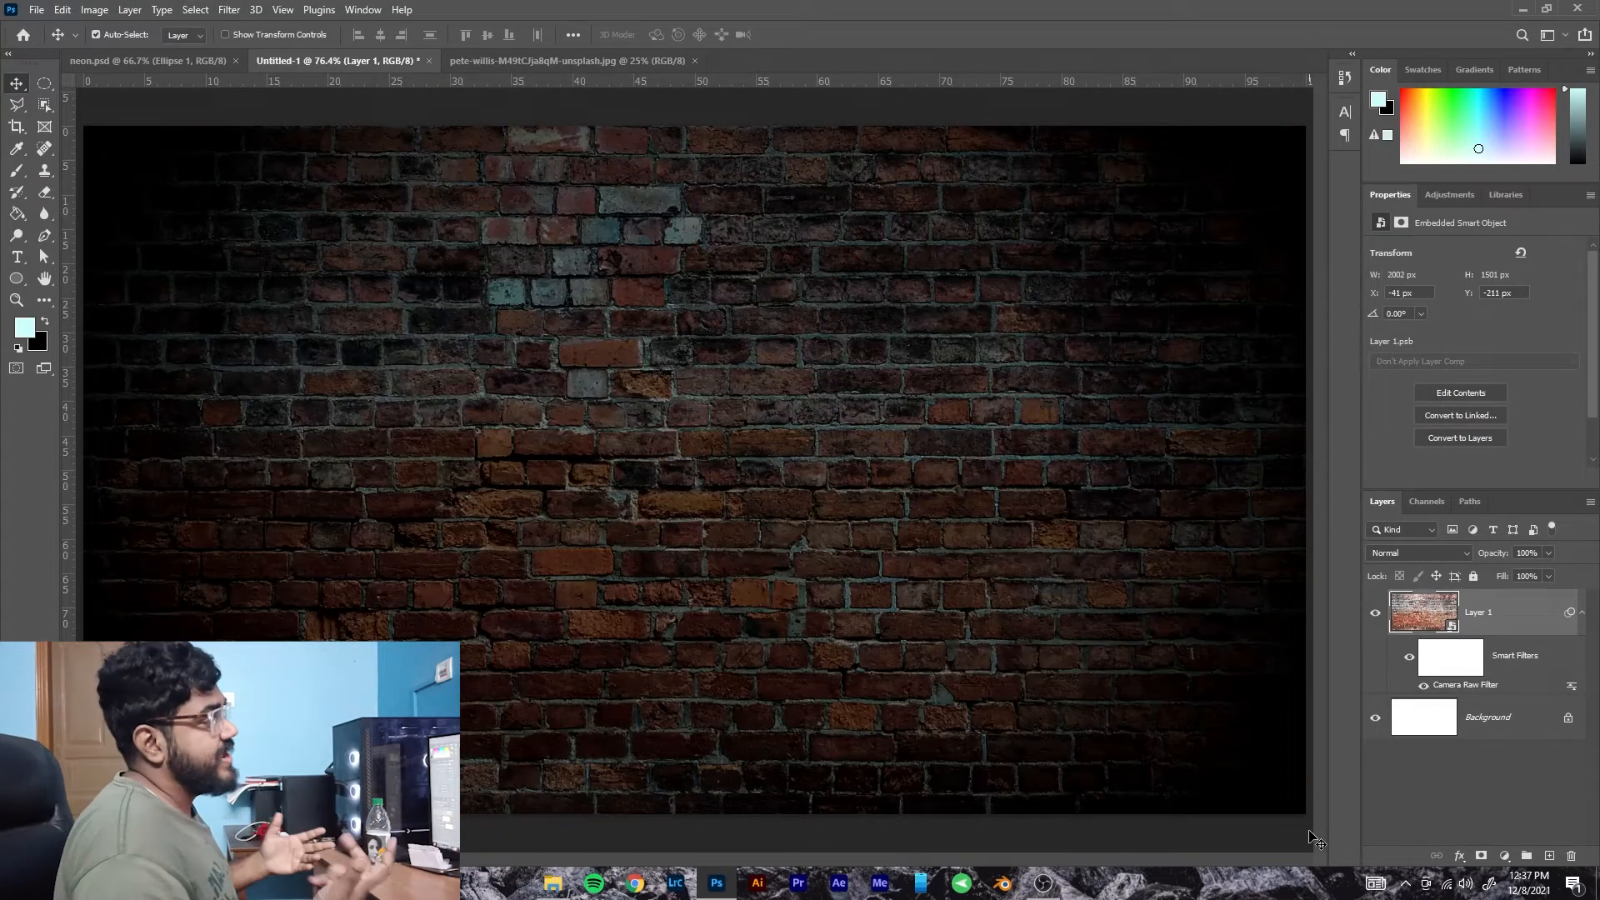
Start a new text layer in ALS Script Regular, 48 pt, on the upper-left part of the brick wall.
{"action": "left_click", "coordinate": [14, 257]}
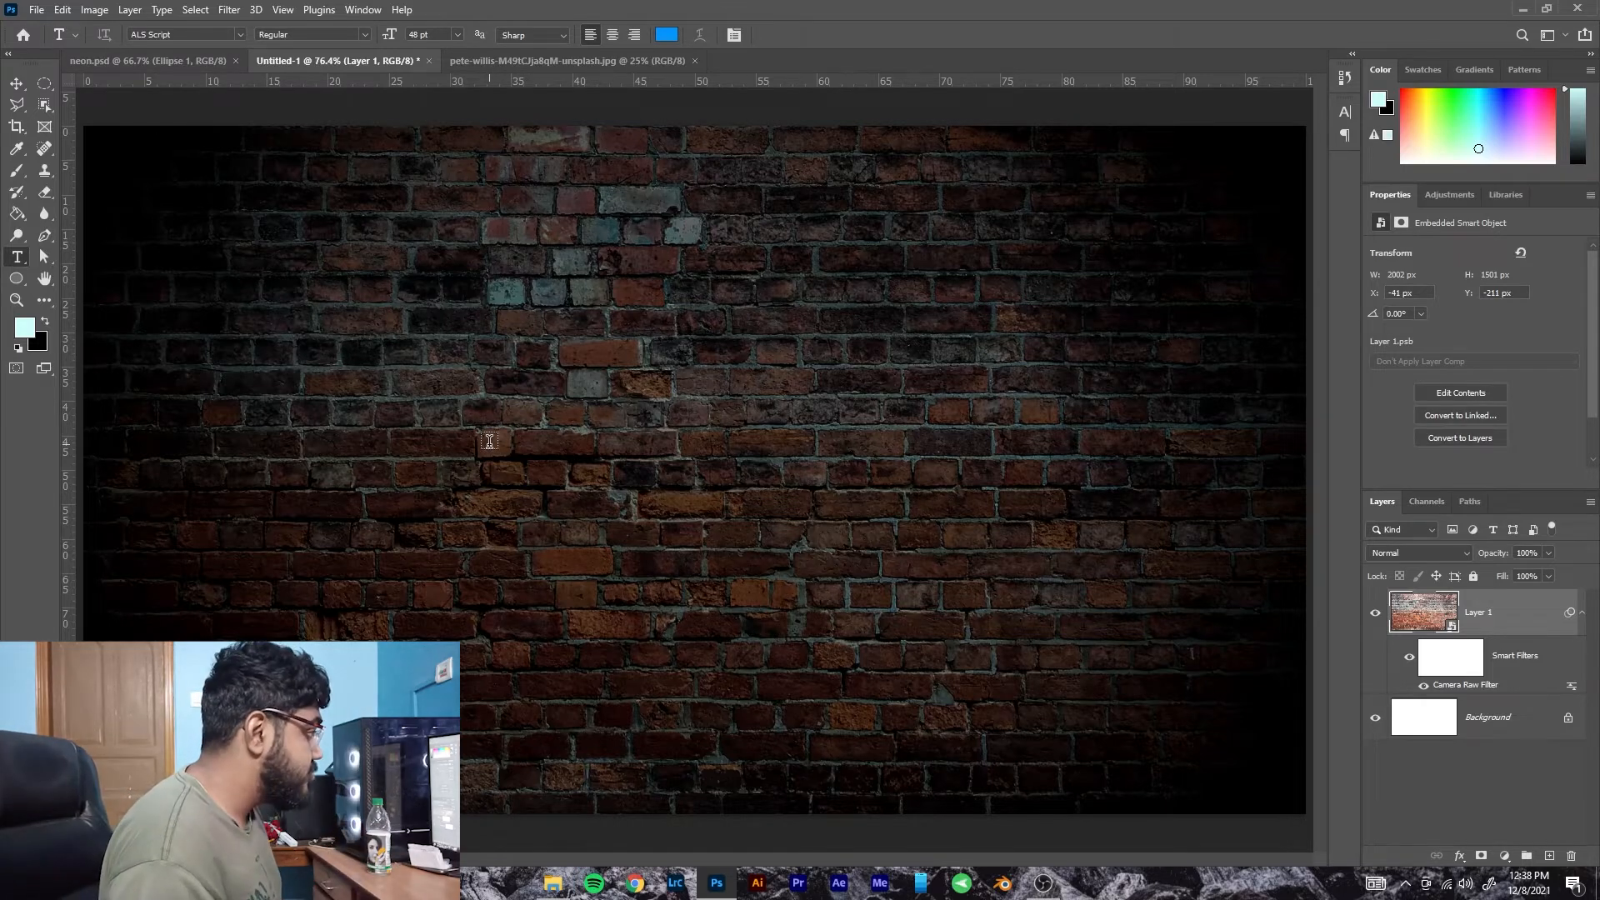
{"action": "key", "text": "m"}
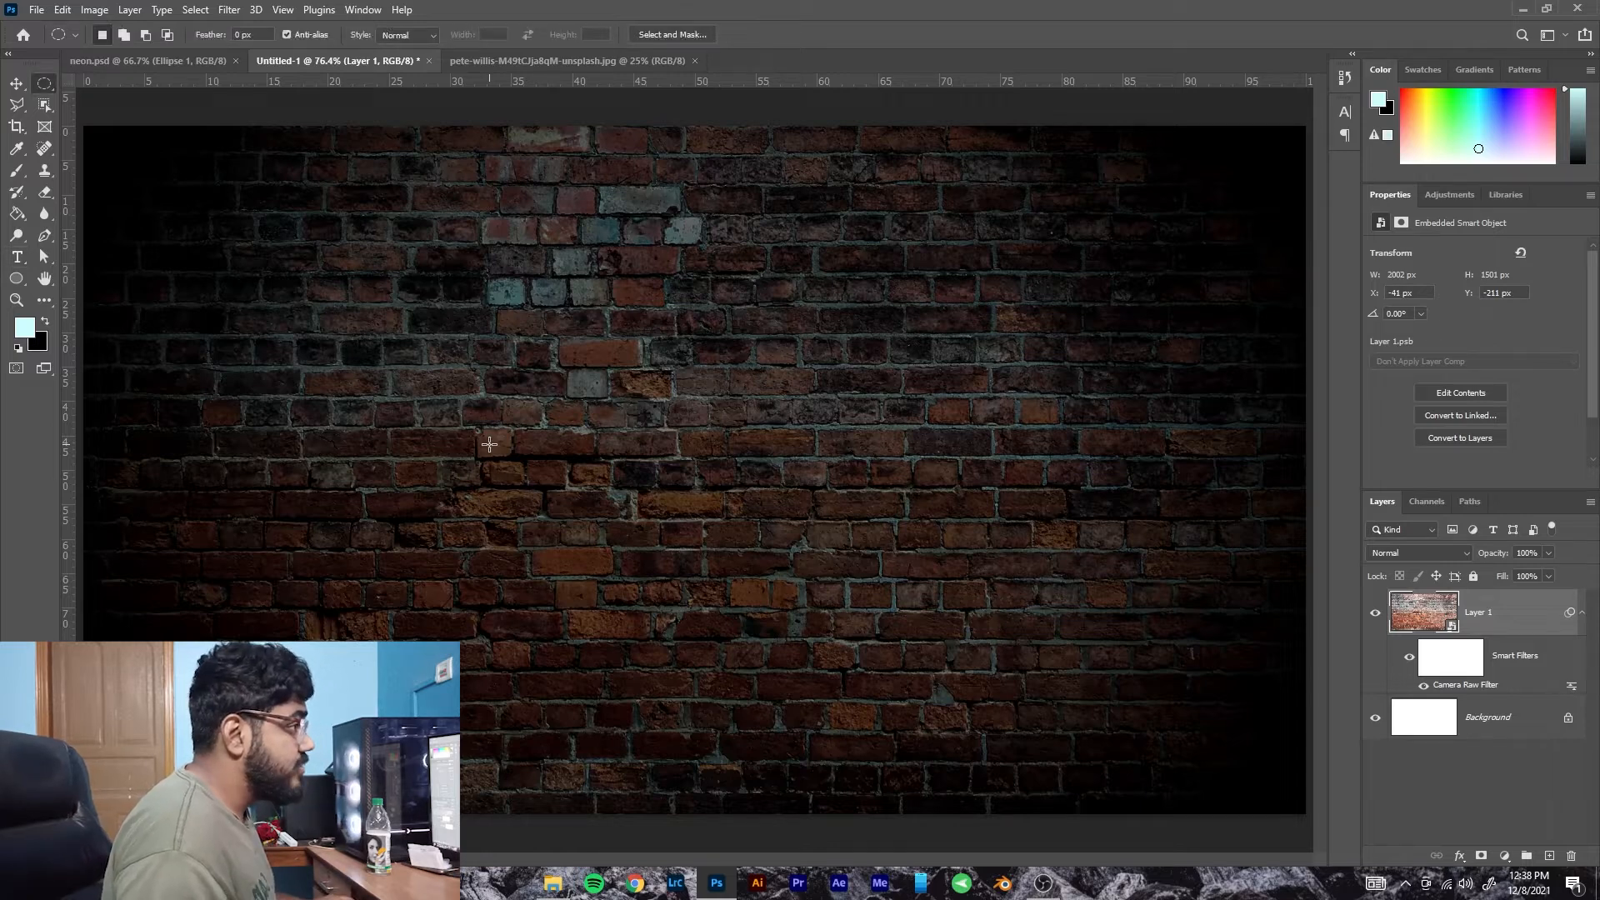
{"action": "left_click", "coordinate": [18, 258]}
{"action": "left_click", "coordinate": [416, 354]}
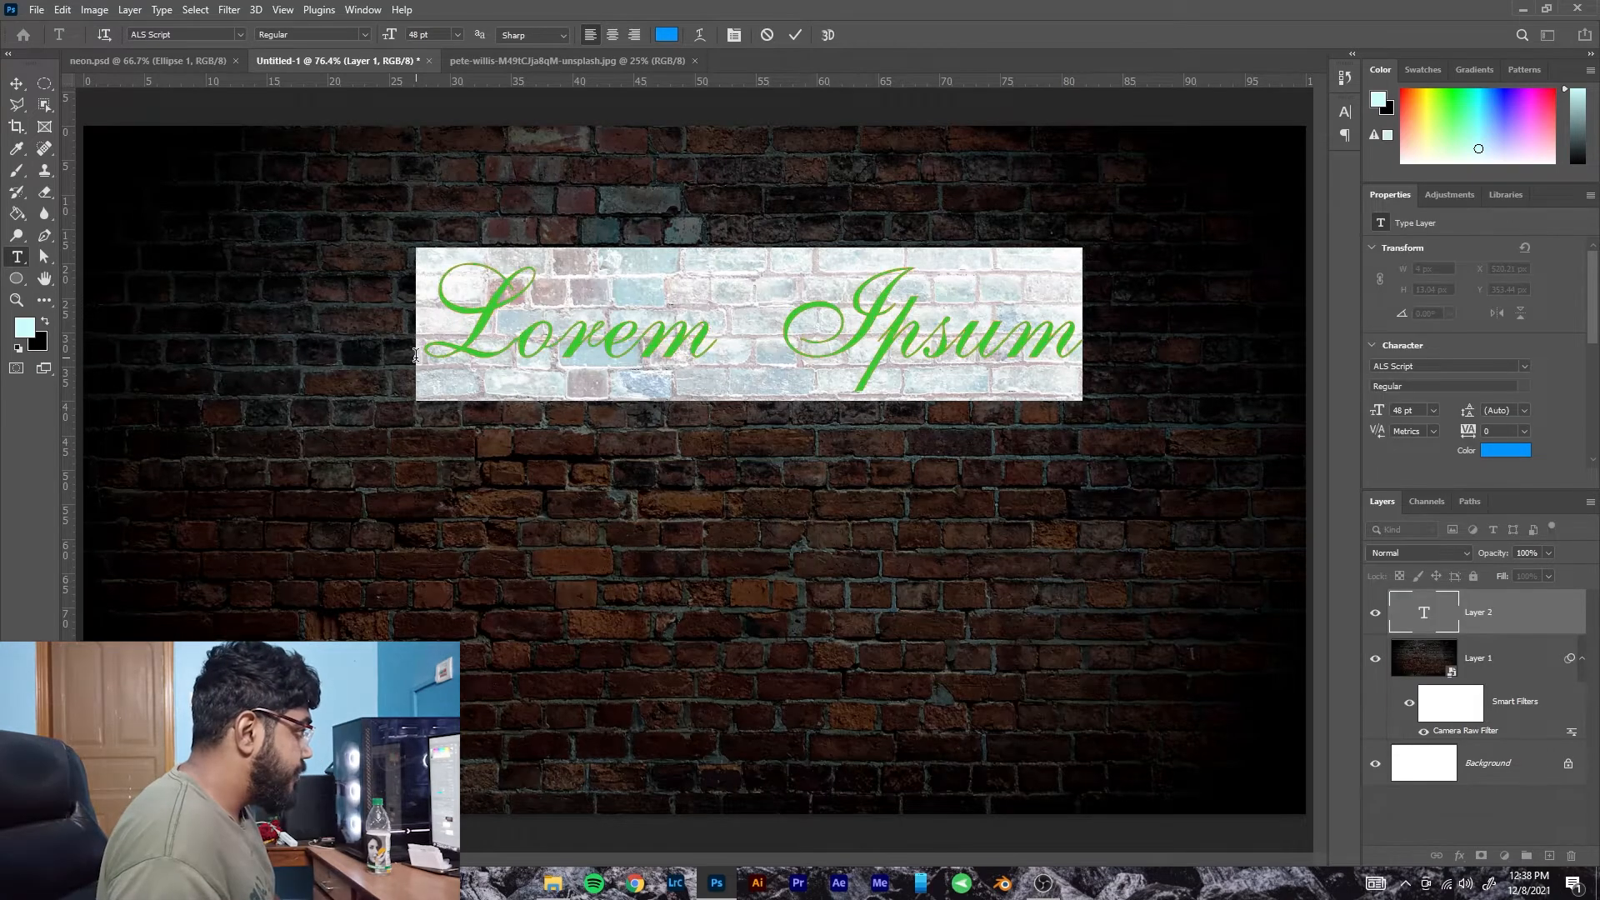
{"action": "type", "text": "Mr"}
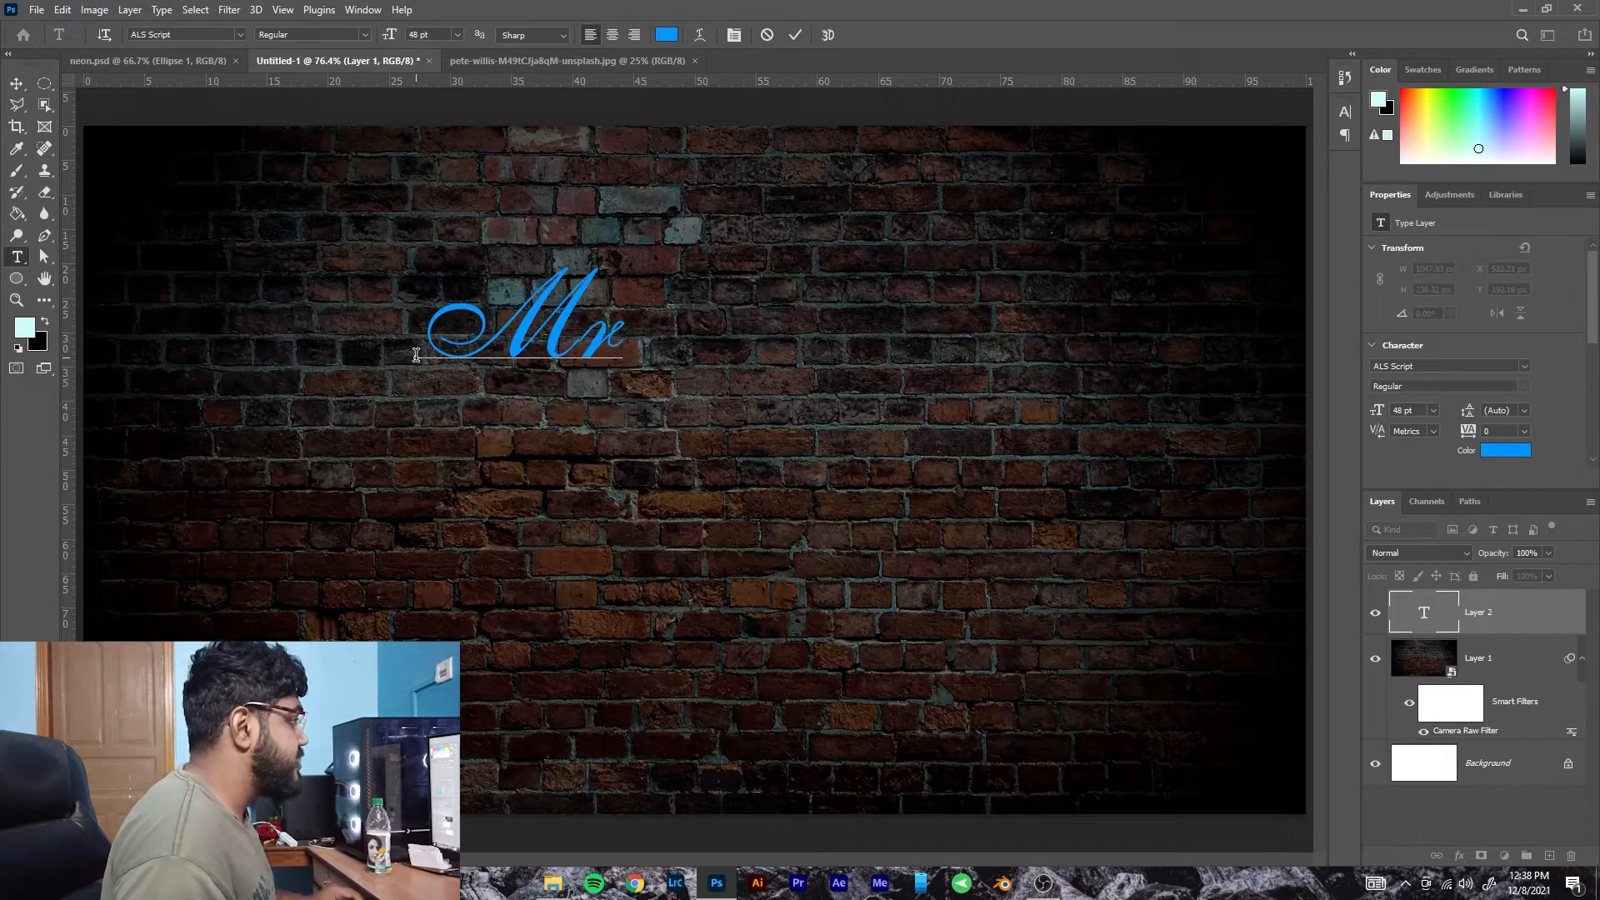
{"action": "key", "text": "BackSpace"}
{"action": "key", "text": "BackSpace"}
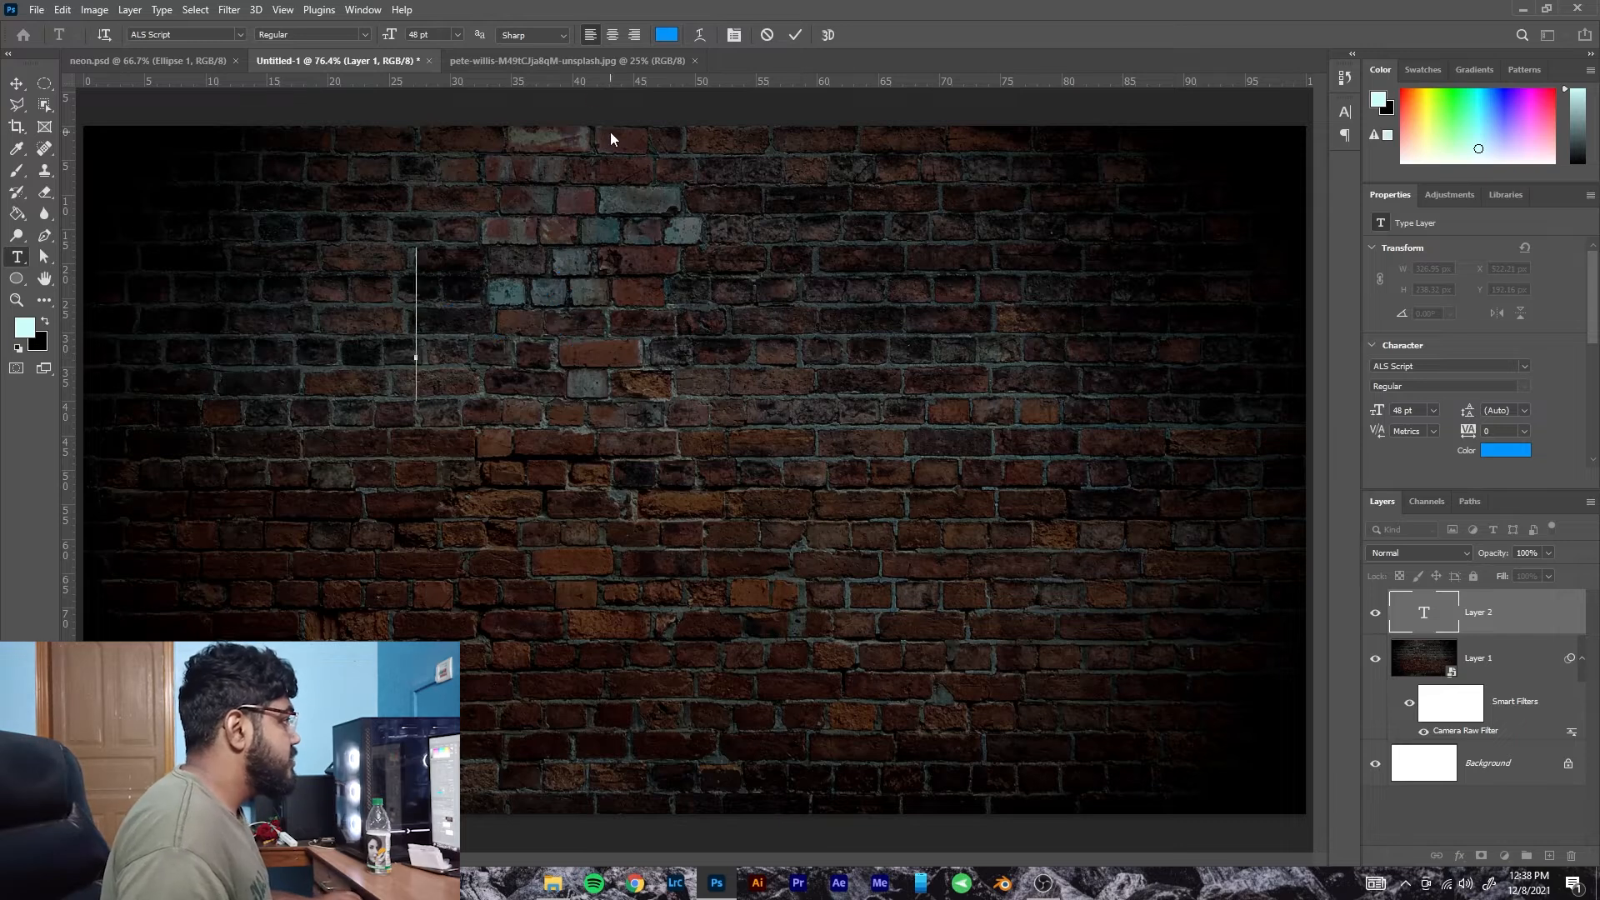
Set the new text layer's colour to white.
{"action": "left_click", "coordinate": [666, 34]}
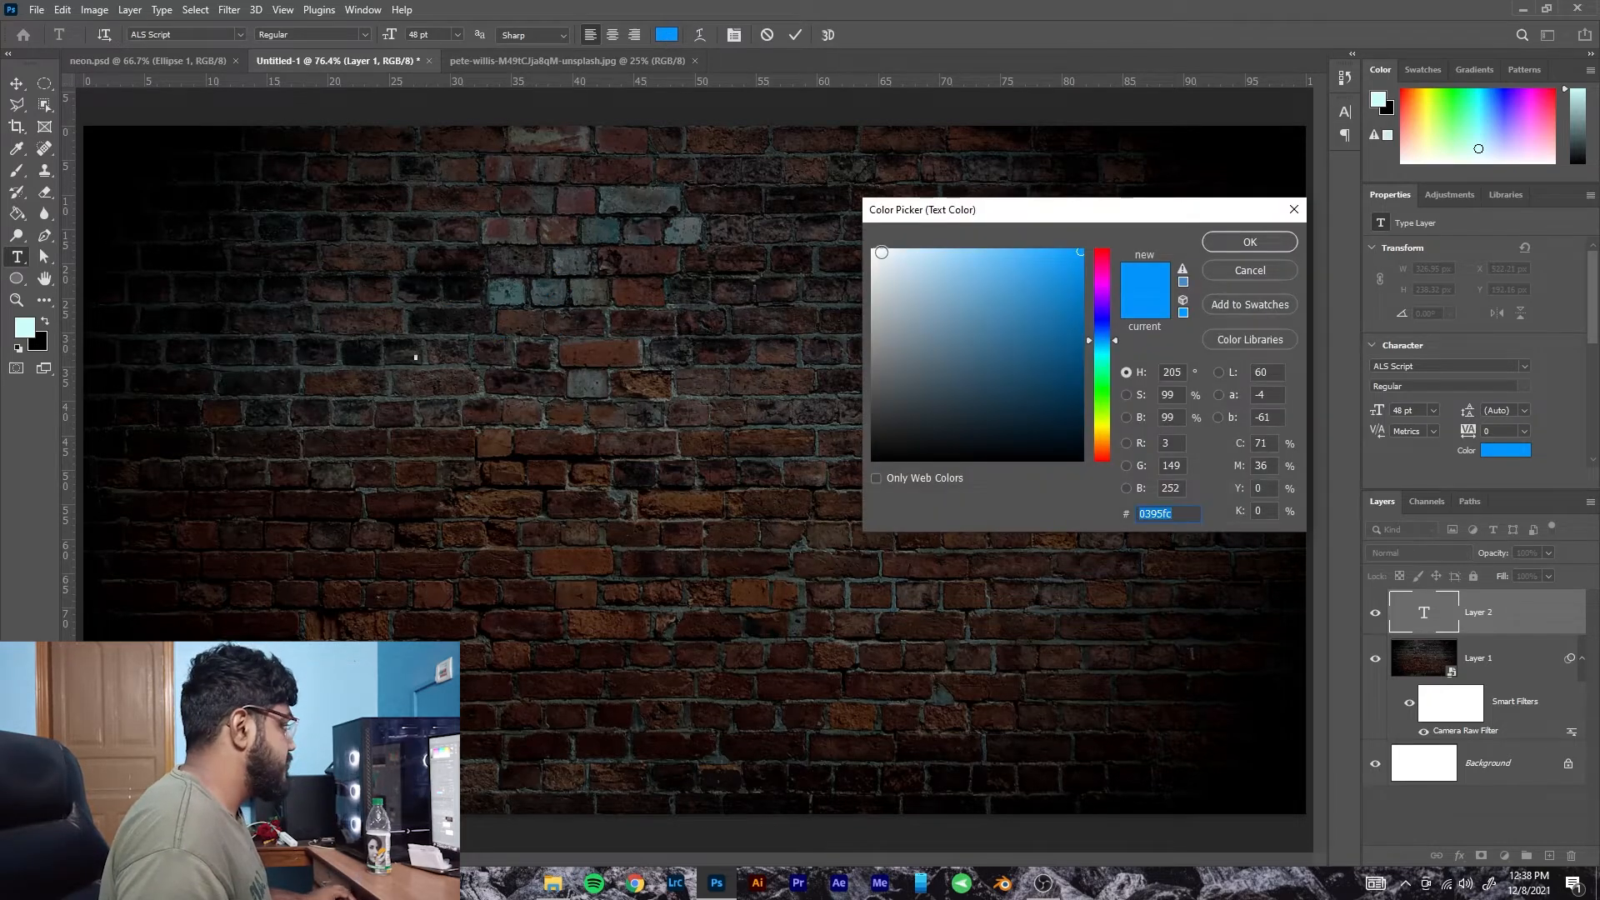
{"action": "left_click_drag", "start_coordinate": [880, 252], "coordinate": [871, 249]}
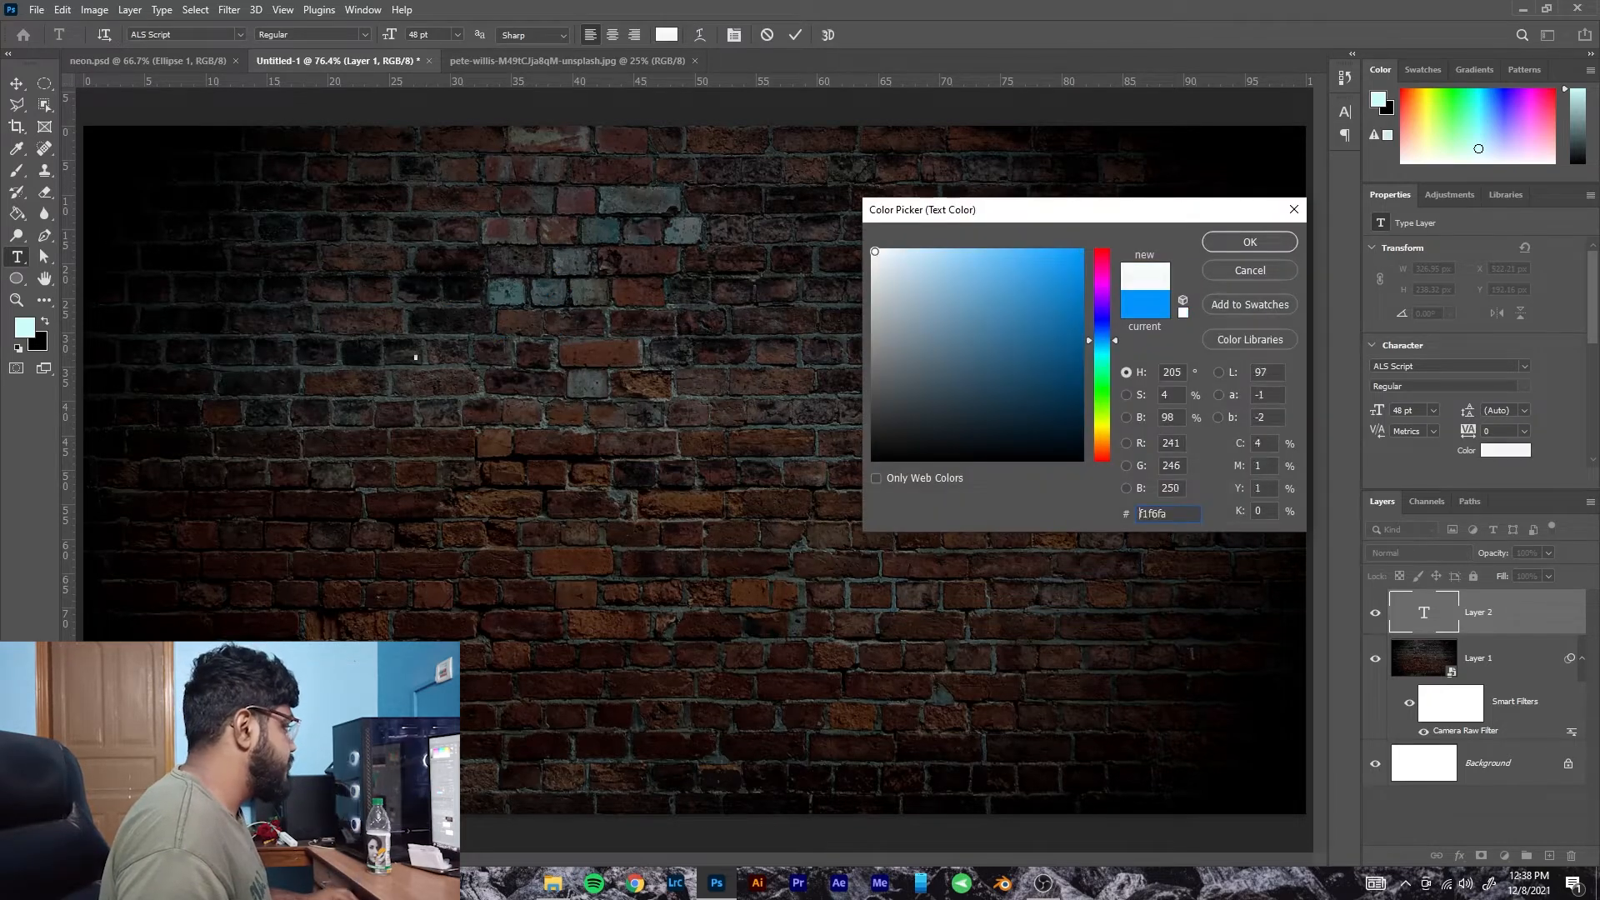
{"action": "left_click", "coordinate": [1246, 244]}
Enter "Mr." as the text of the new layer and centre-align it.
{"action": "type", "text": "Mr"}
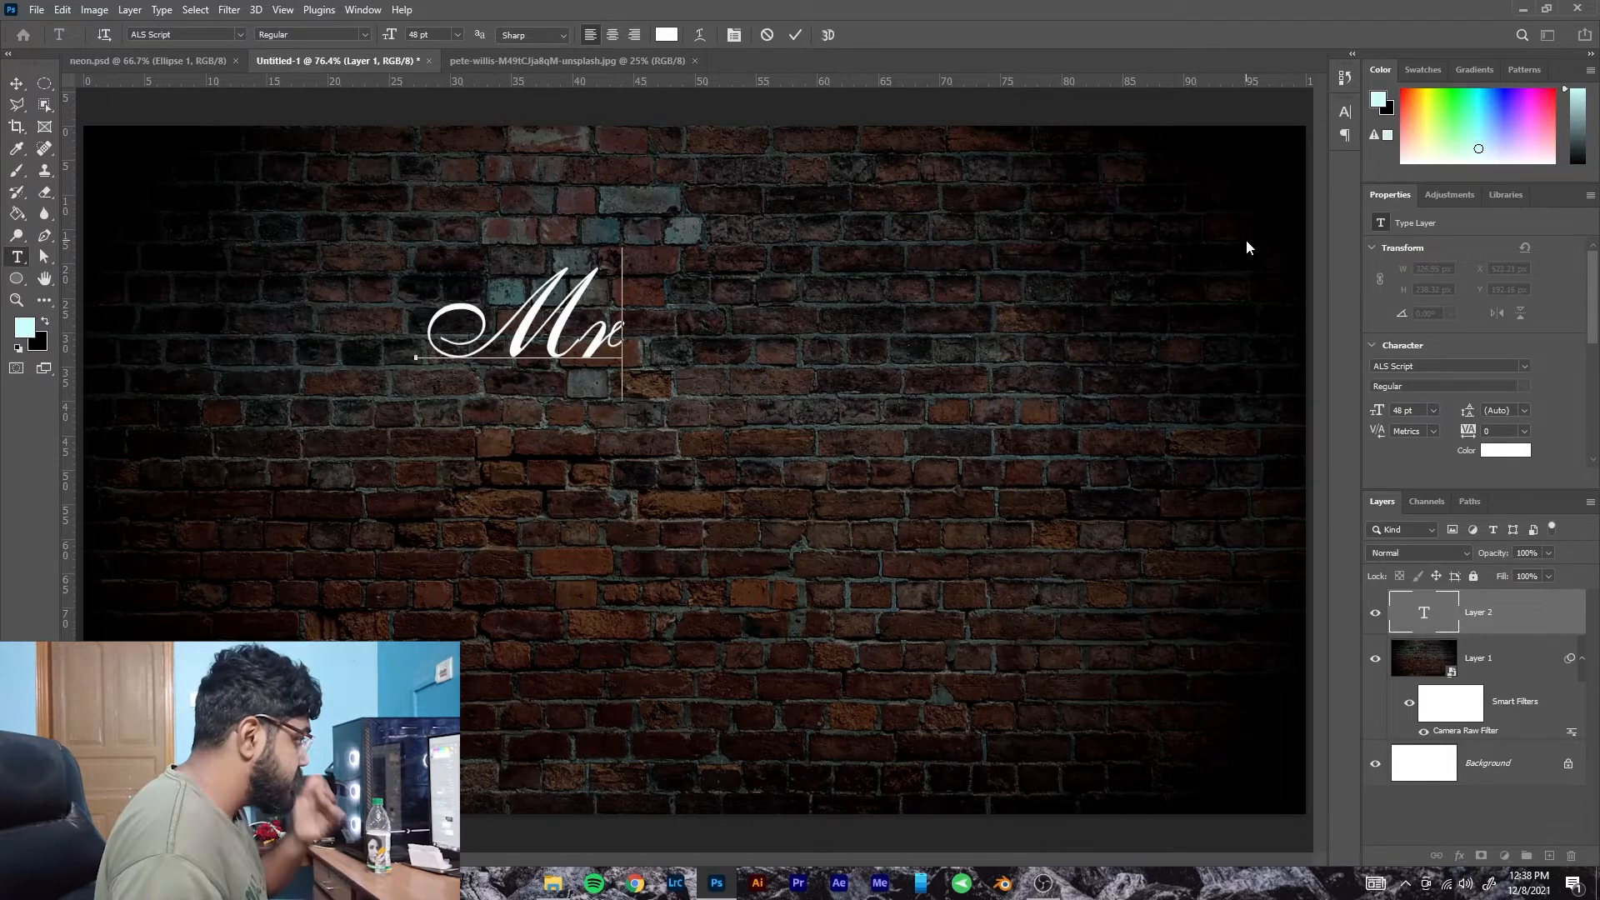
{"action": "type", "text": "."}
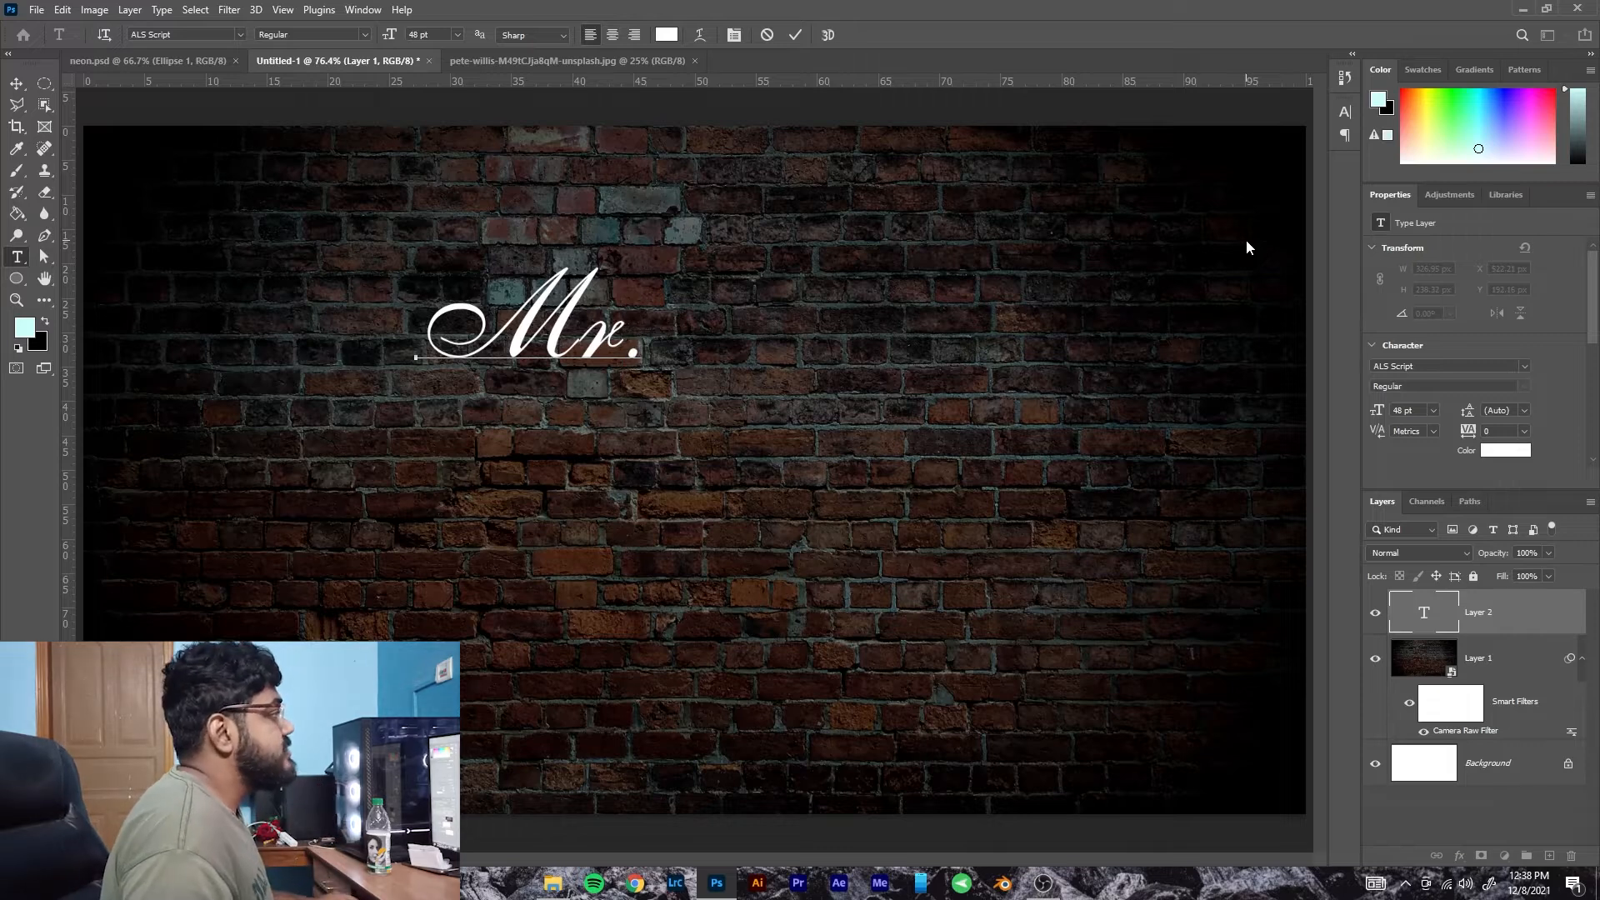
{"action": "left_click", "coordinate": [795, 35]}
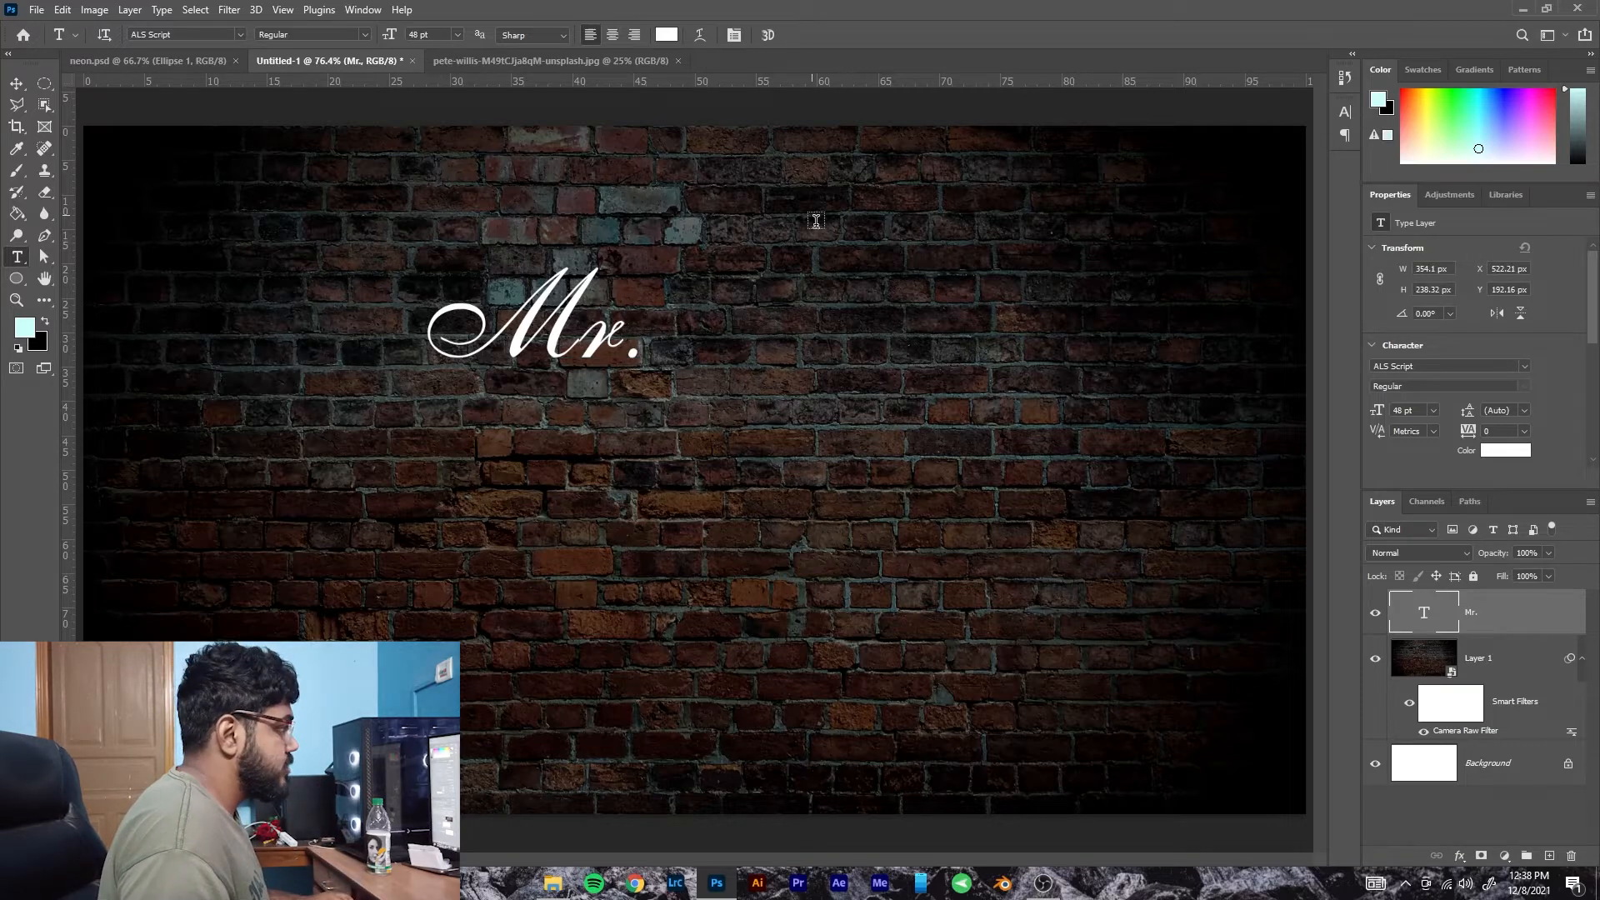
{"action": "left_click", "coordinate": [635, 314]}
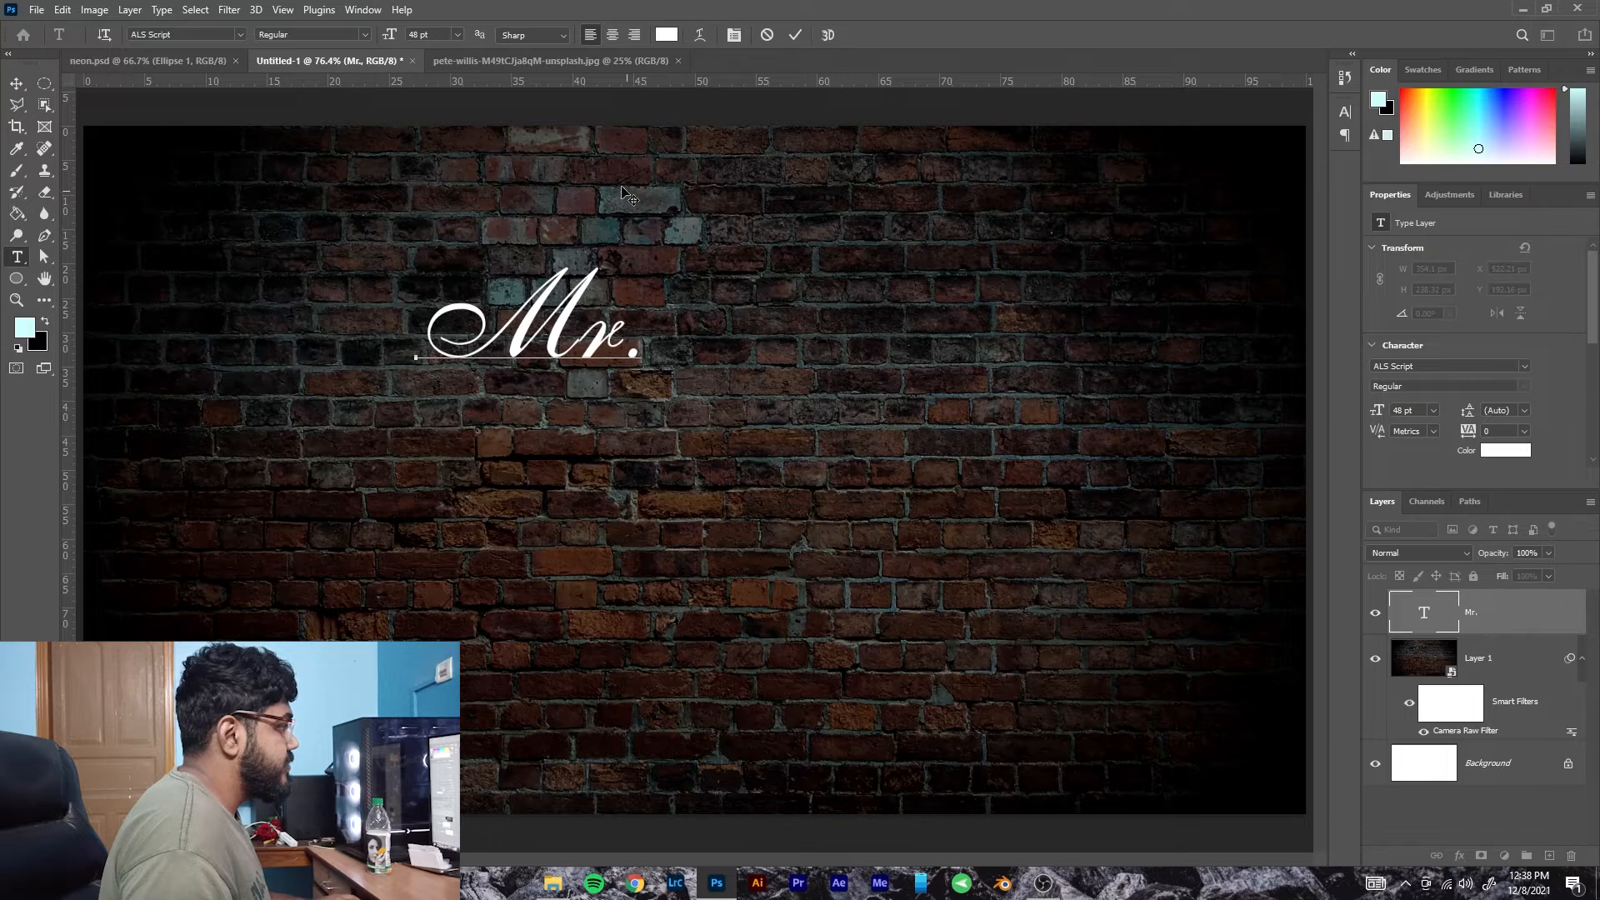
{"action": "left_click", "coordinate": [612, 35]}
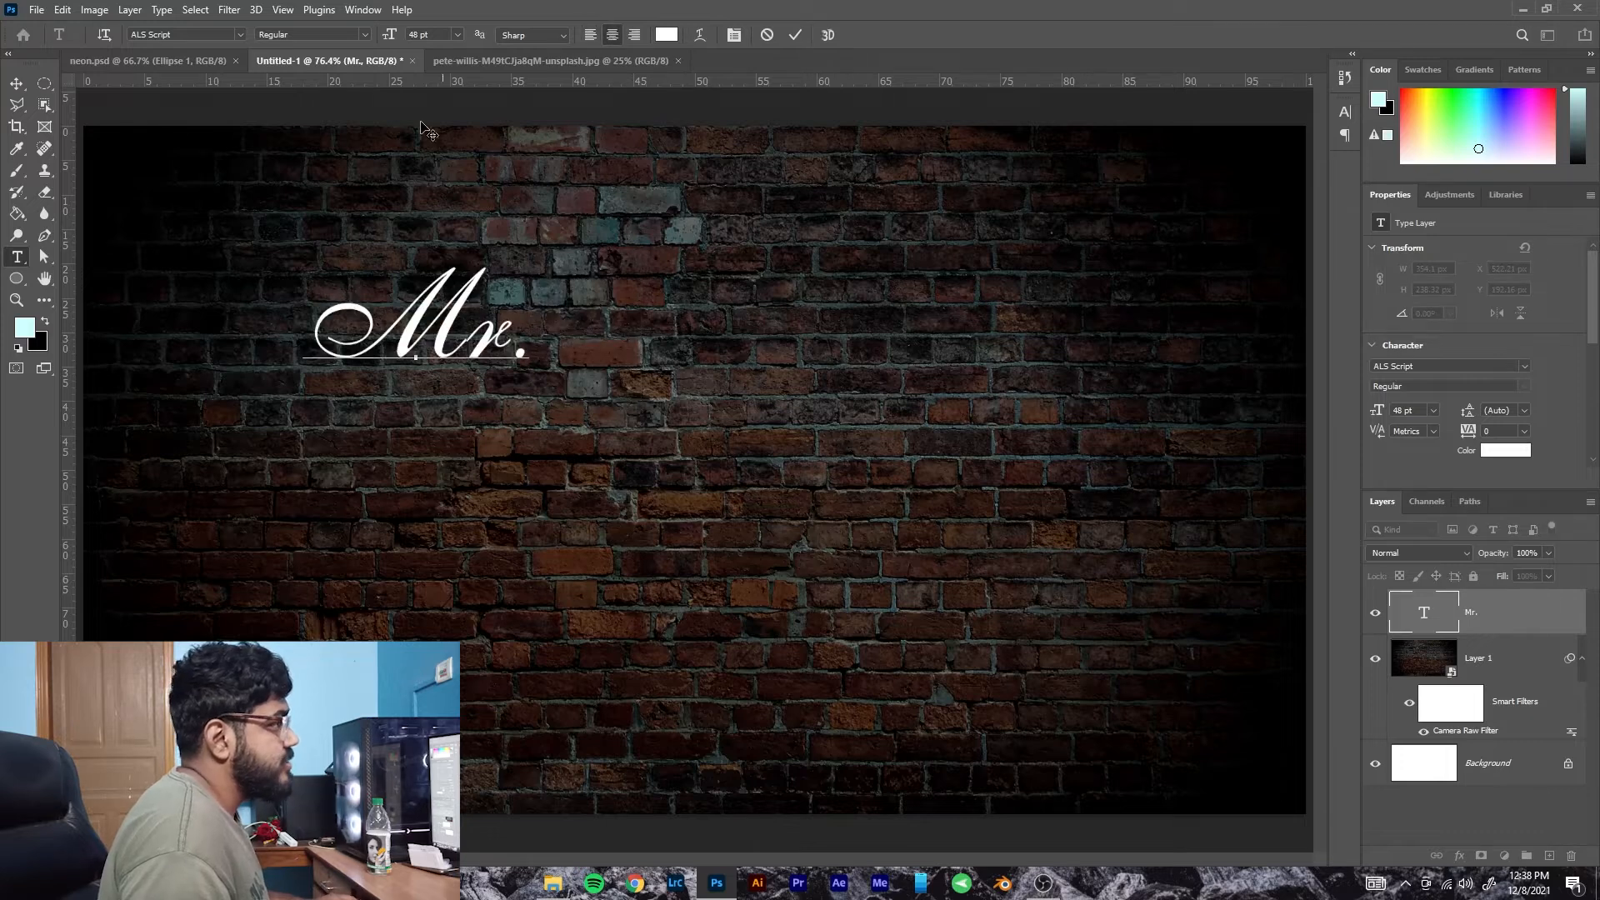
{"action": "left_click", "coordinate": [16, 83]}
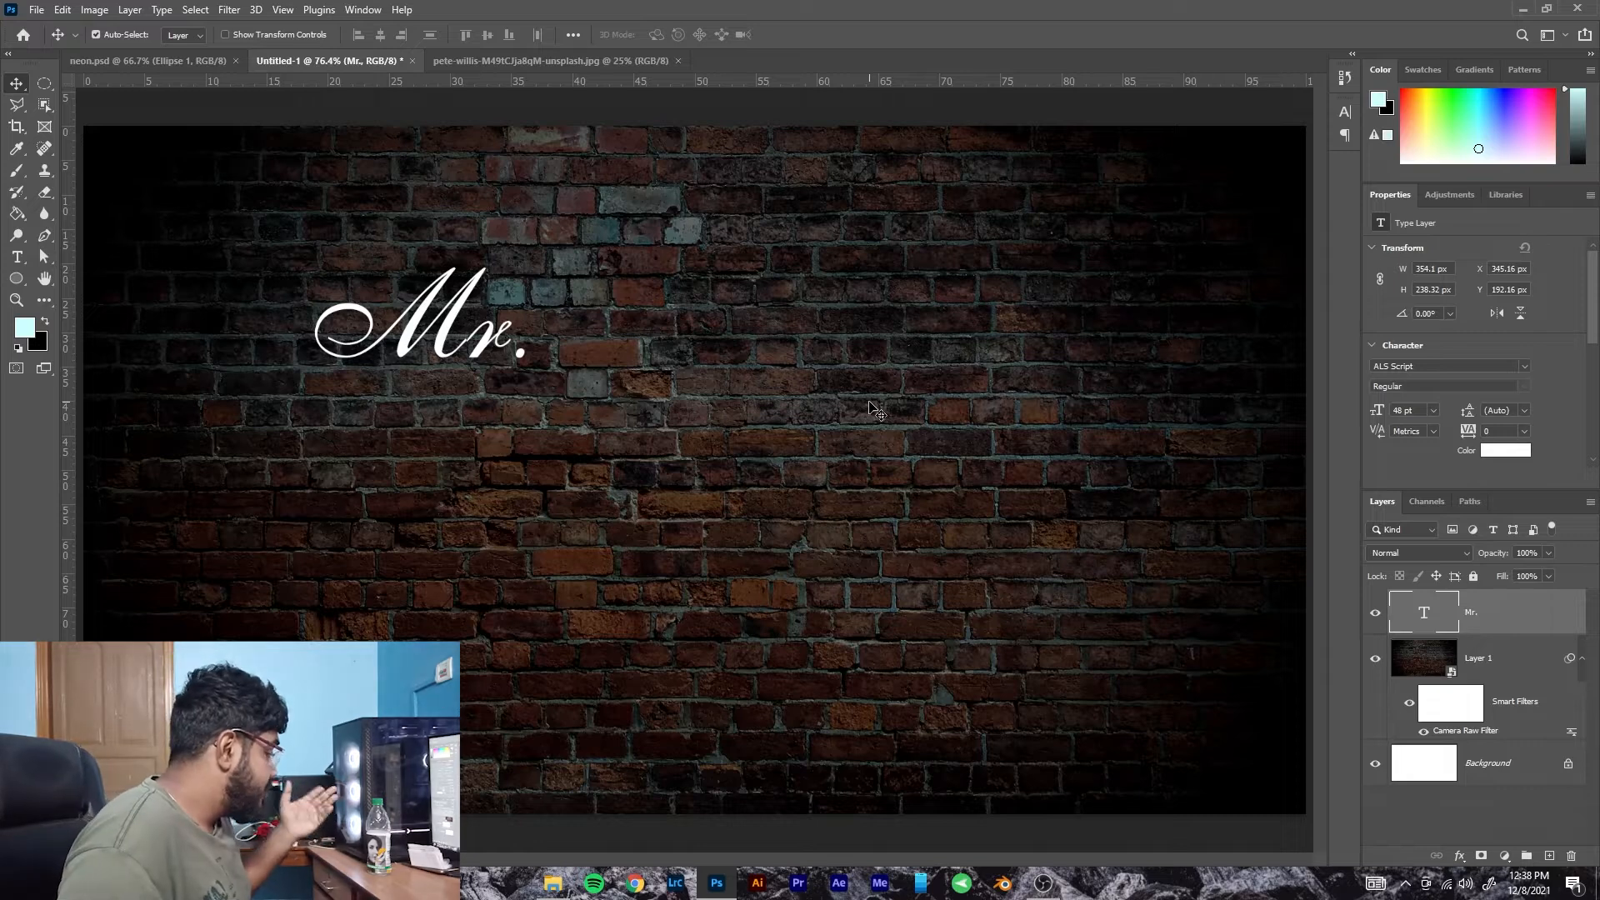
Add a second white text layer containing the person's first name and move it below "Mr.", to about X 496 px, Y 409 px.
{"action": "left_click", "coordinate": [16, 257]}
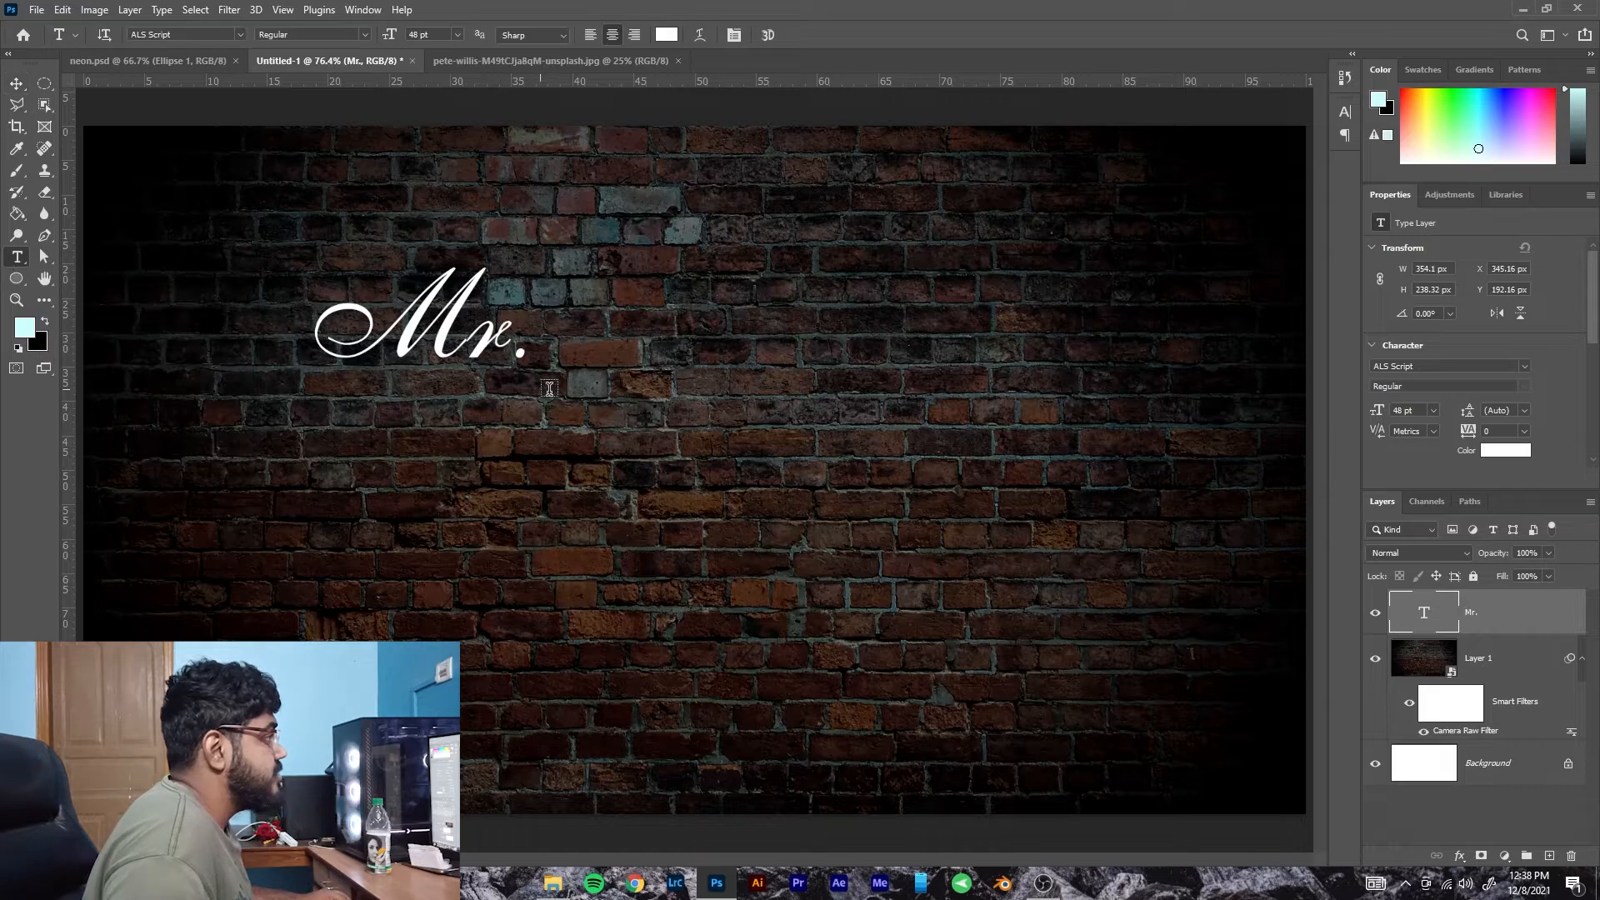
{"action": "left_click", "coordinate": [601, 400]}
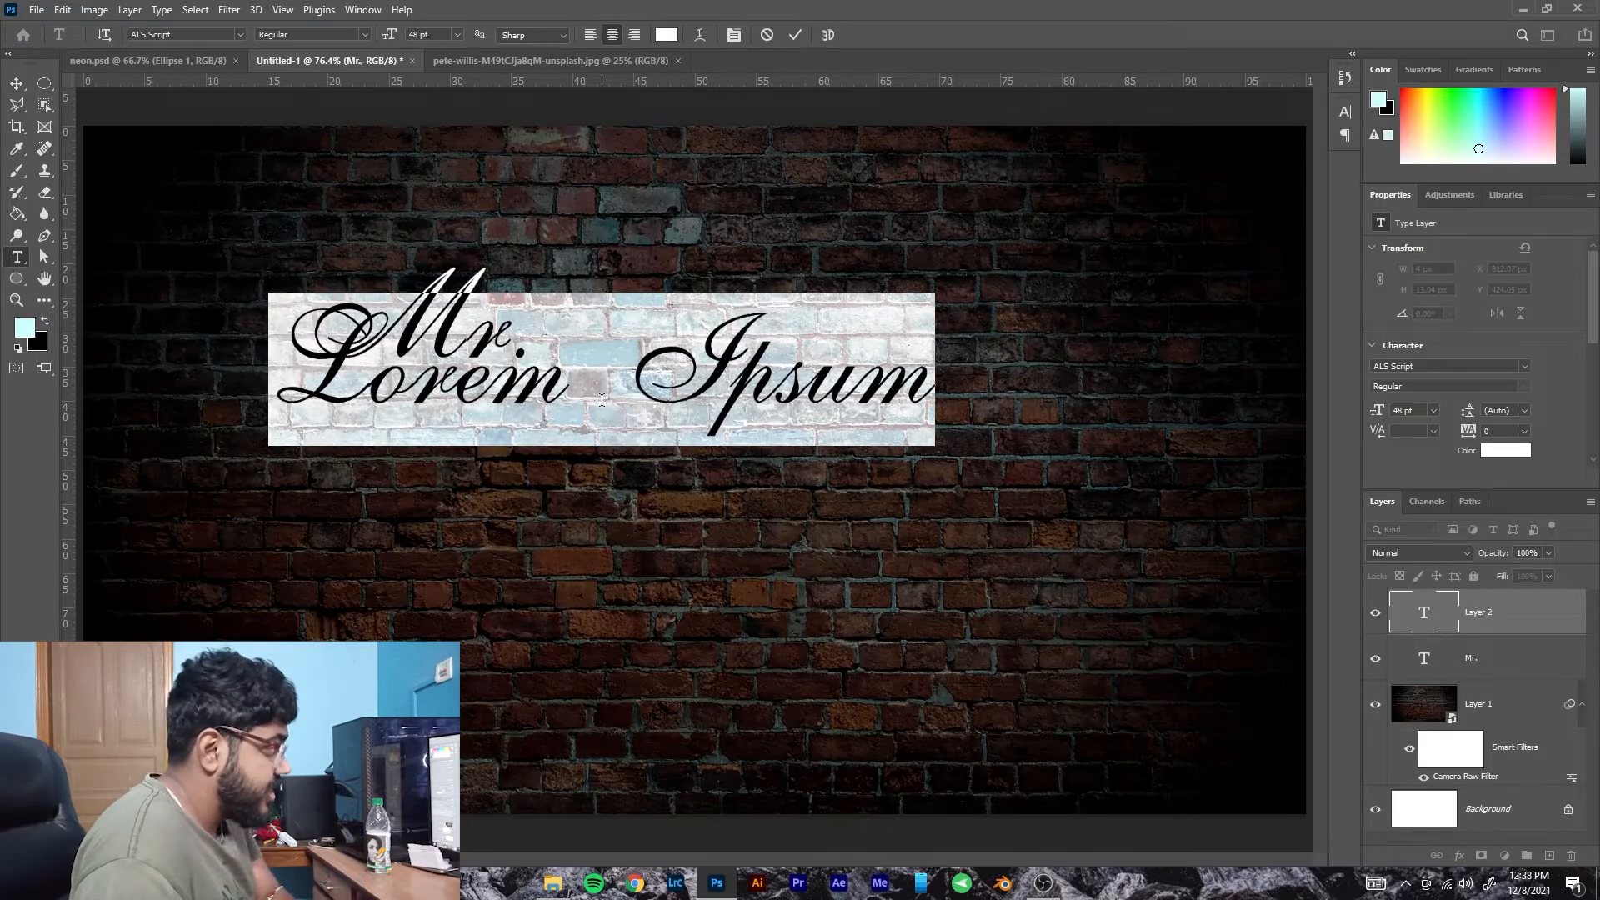
{"action": "key", "text": "BackSpace"}
{"action": "type", "text": "S"}
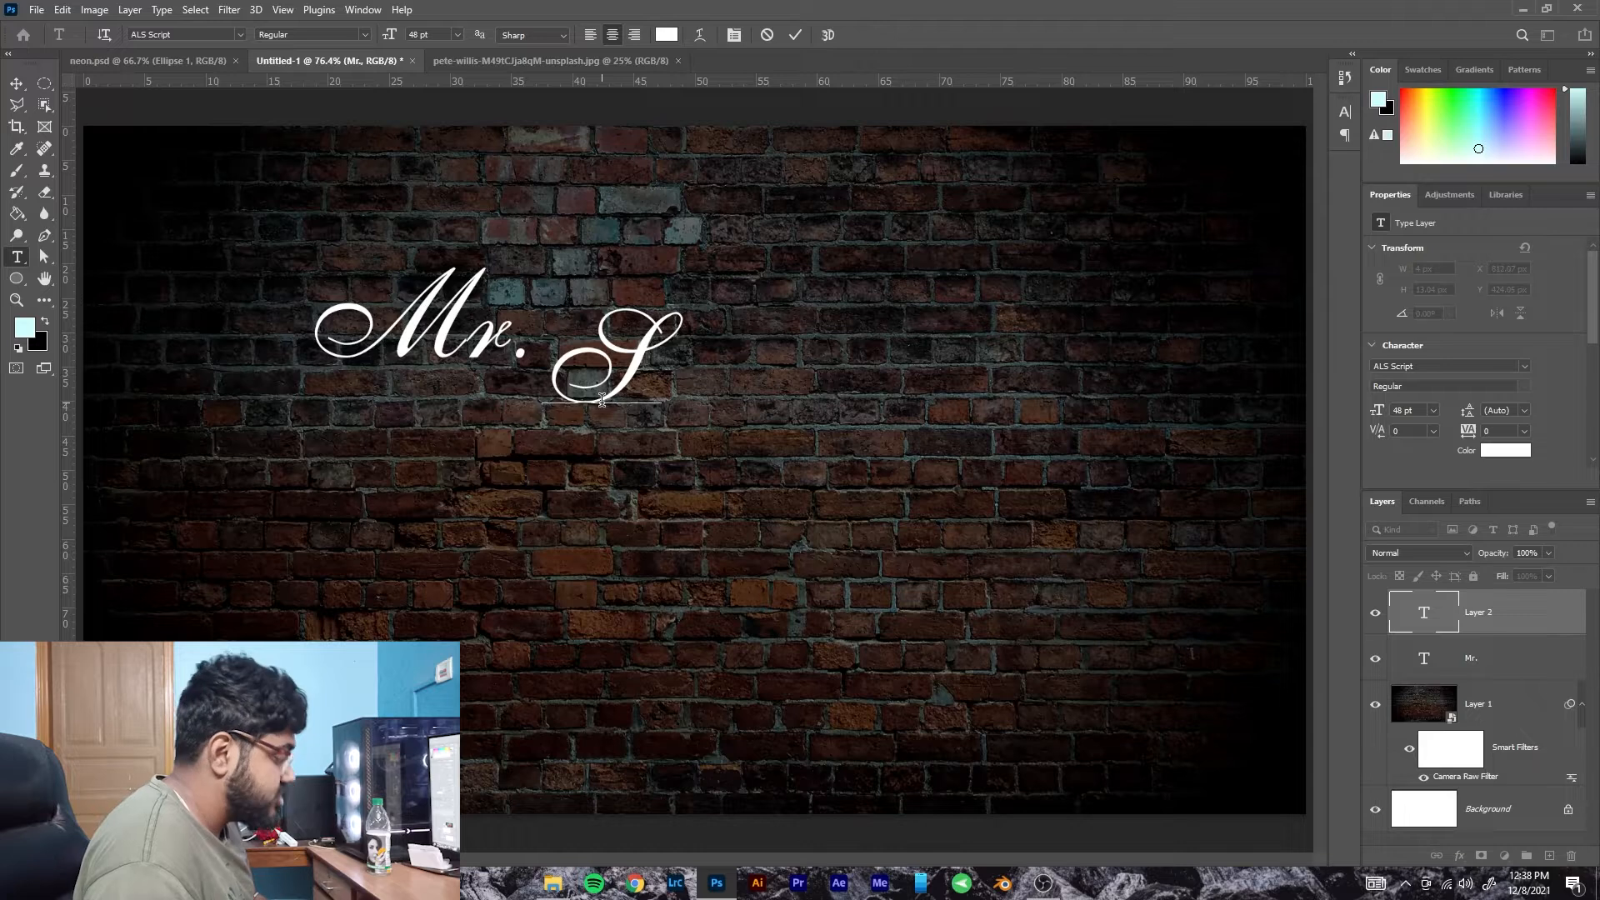
{"action": "type", "text": "ubho"}
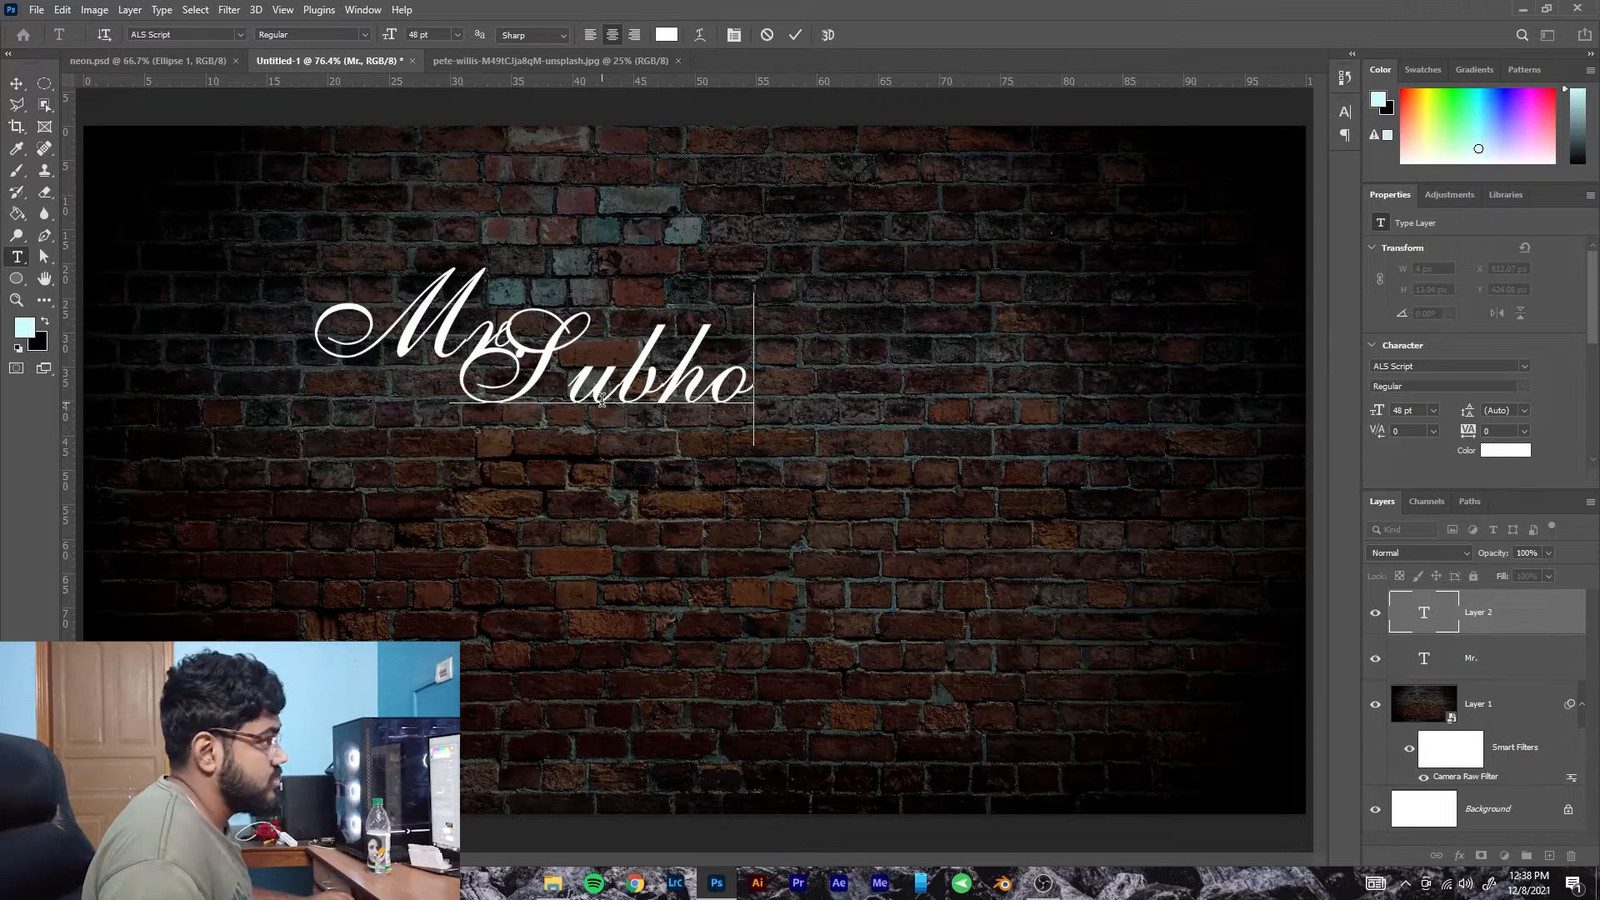
{"action": "left_click", "coordinate": [16, 92]}
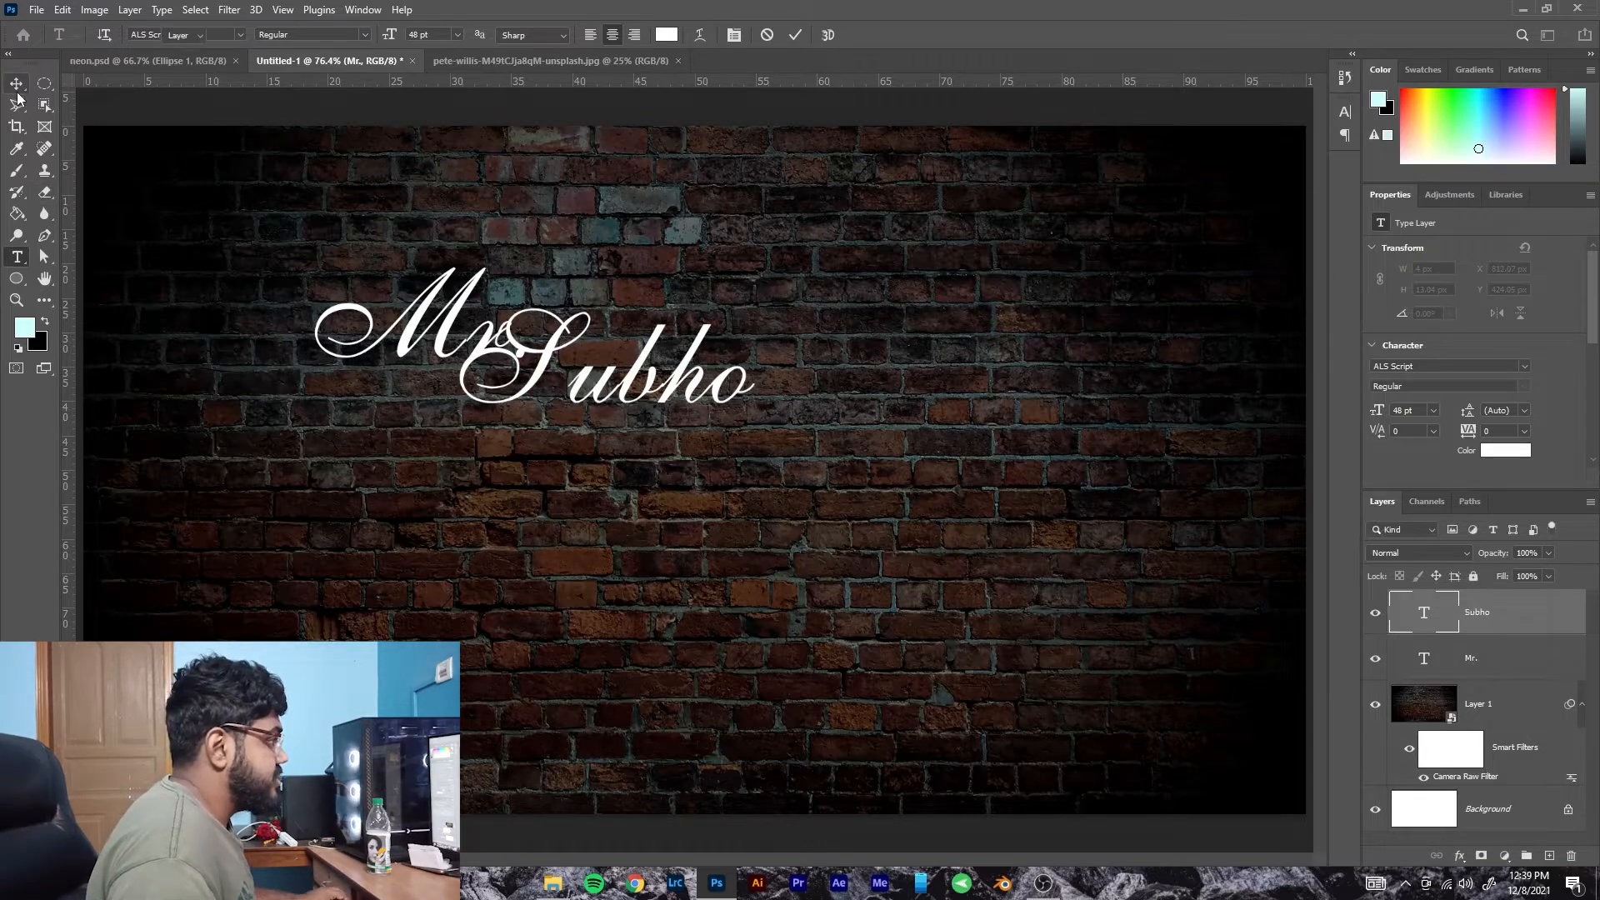
{"action": "left_click_drag", "start_coordinate": [519, 396], "coordinate": [473, 490]}
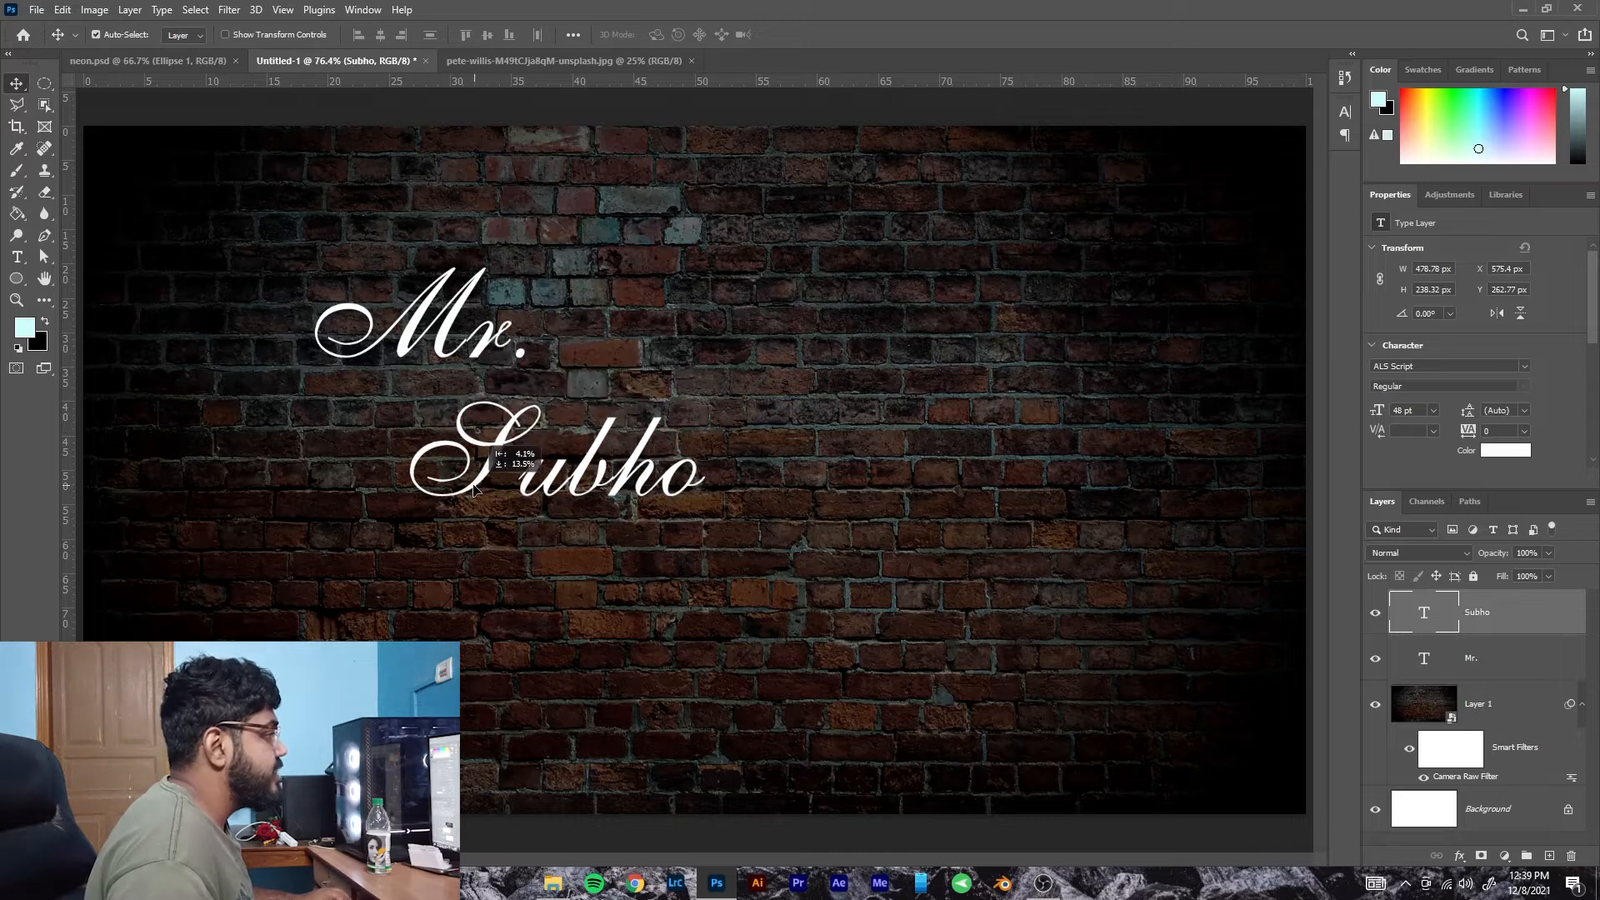
Align "Mr." to the horizontal centre of the brick wall layer, and undo a trial vertical centring.
{"action": "left_click", "coordinate": [411, 342]}
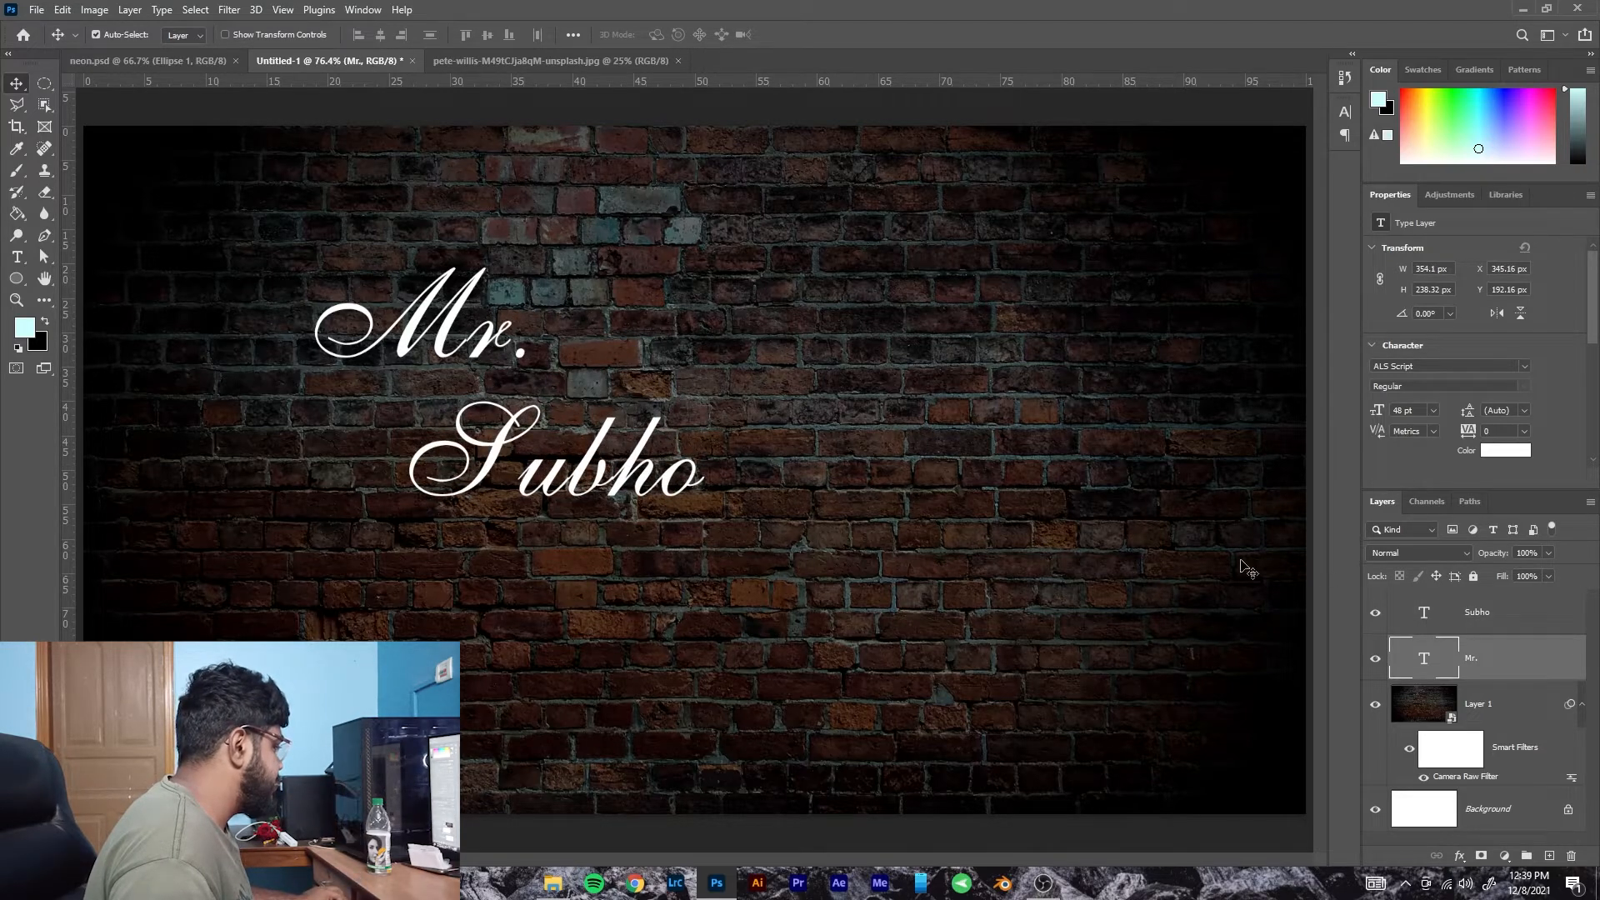
{"action": "left_click", "coordinate": [1517, 710]}
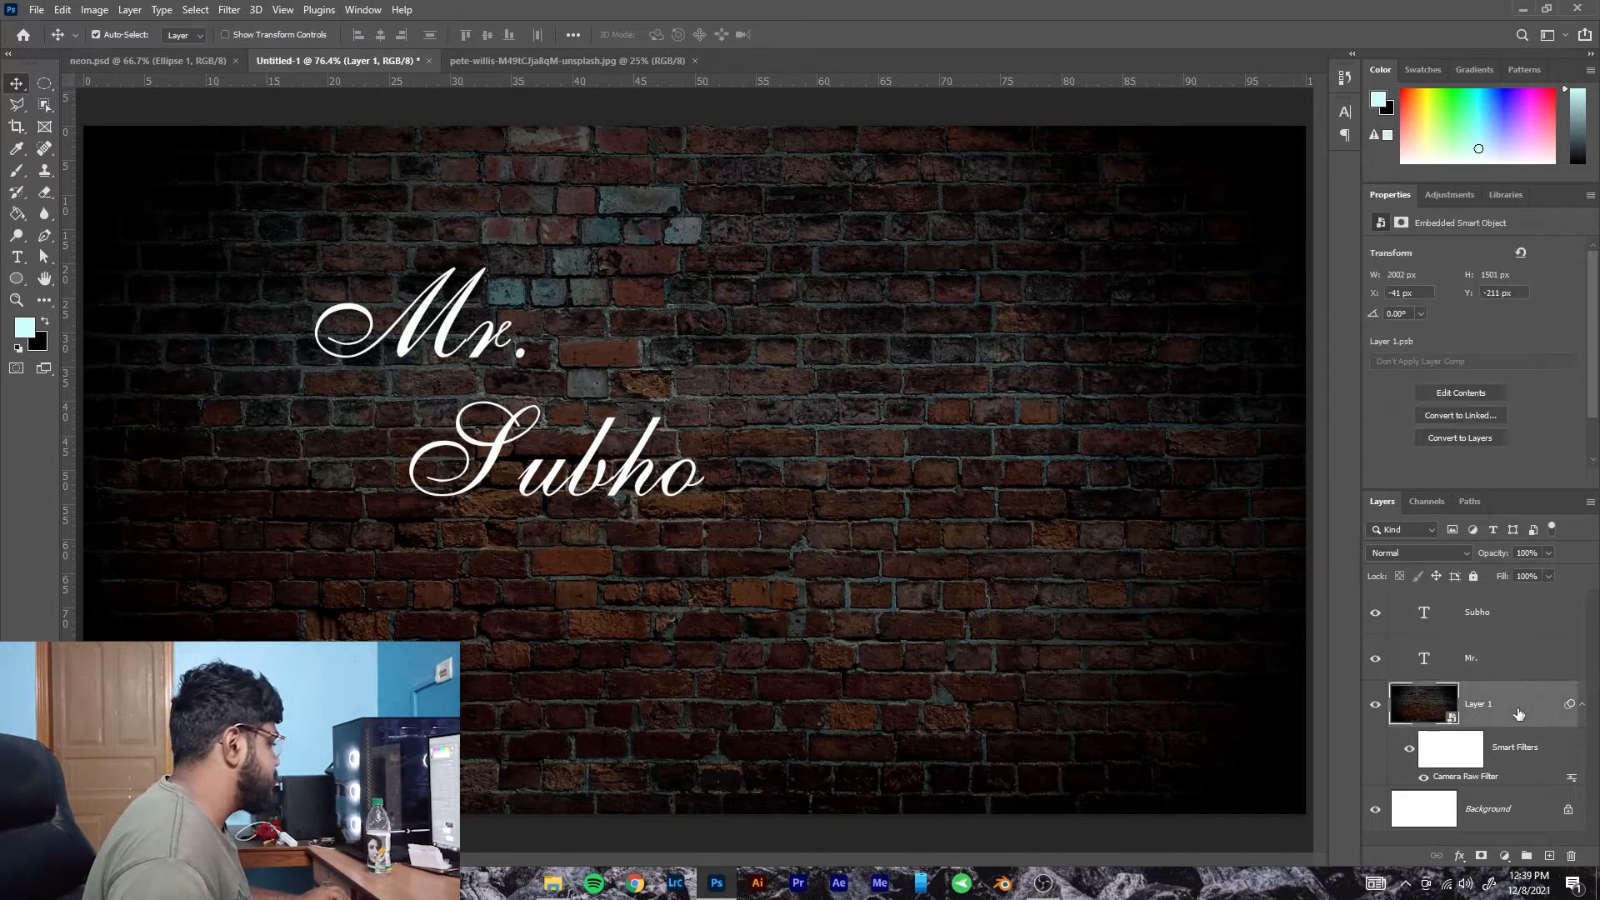
{"action": "left_click", "coordinate": [1493, 667], "text": "ctrl"}
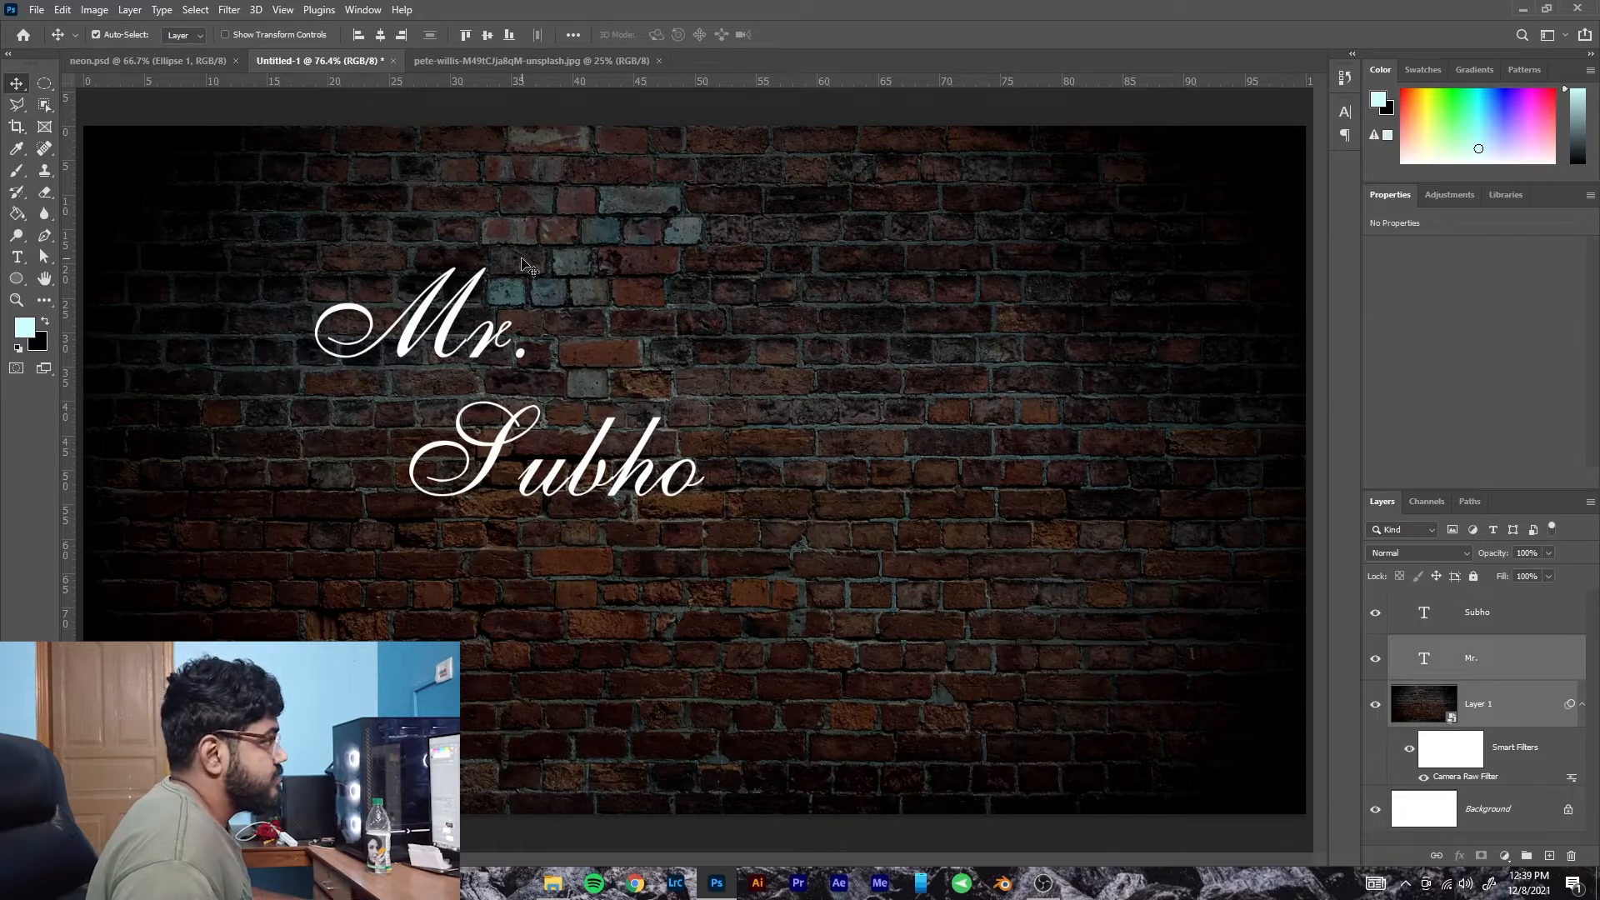
{"action": "left_click", "coordinate": [381, 36]}
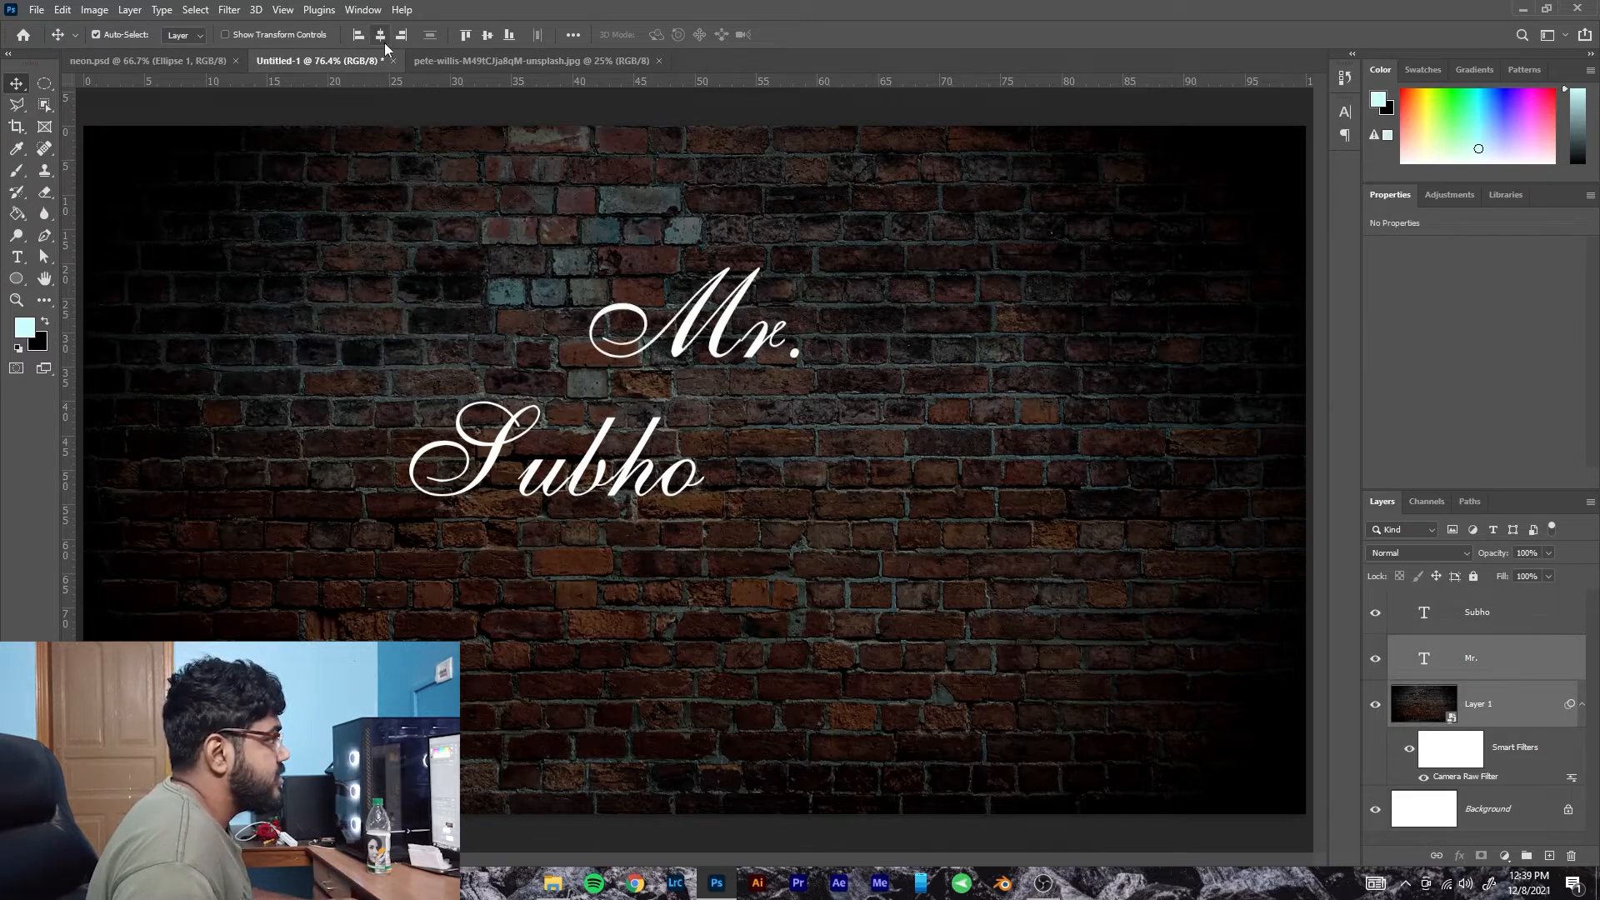
{"action": "left_click", "coordinate": [487, 35]}
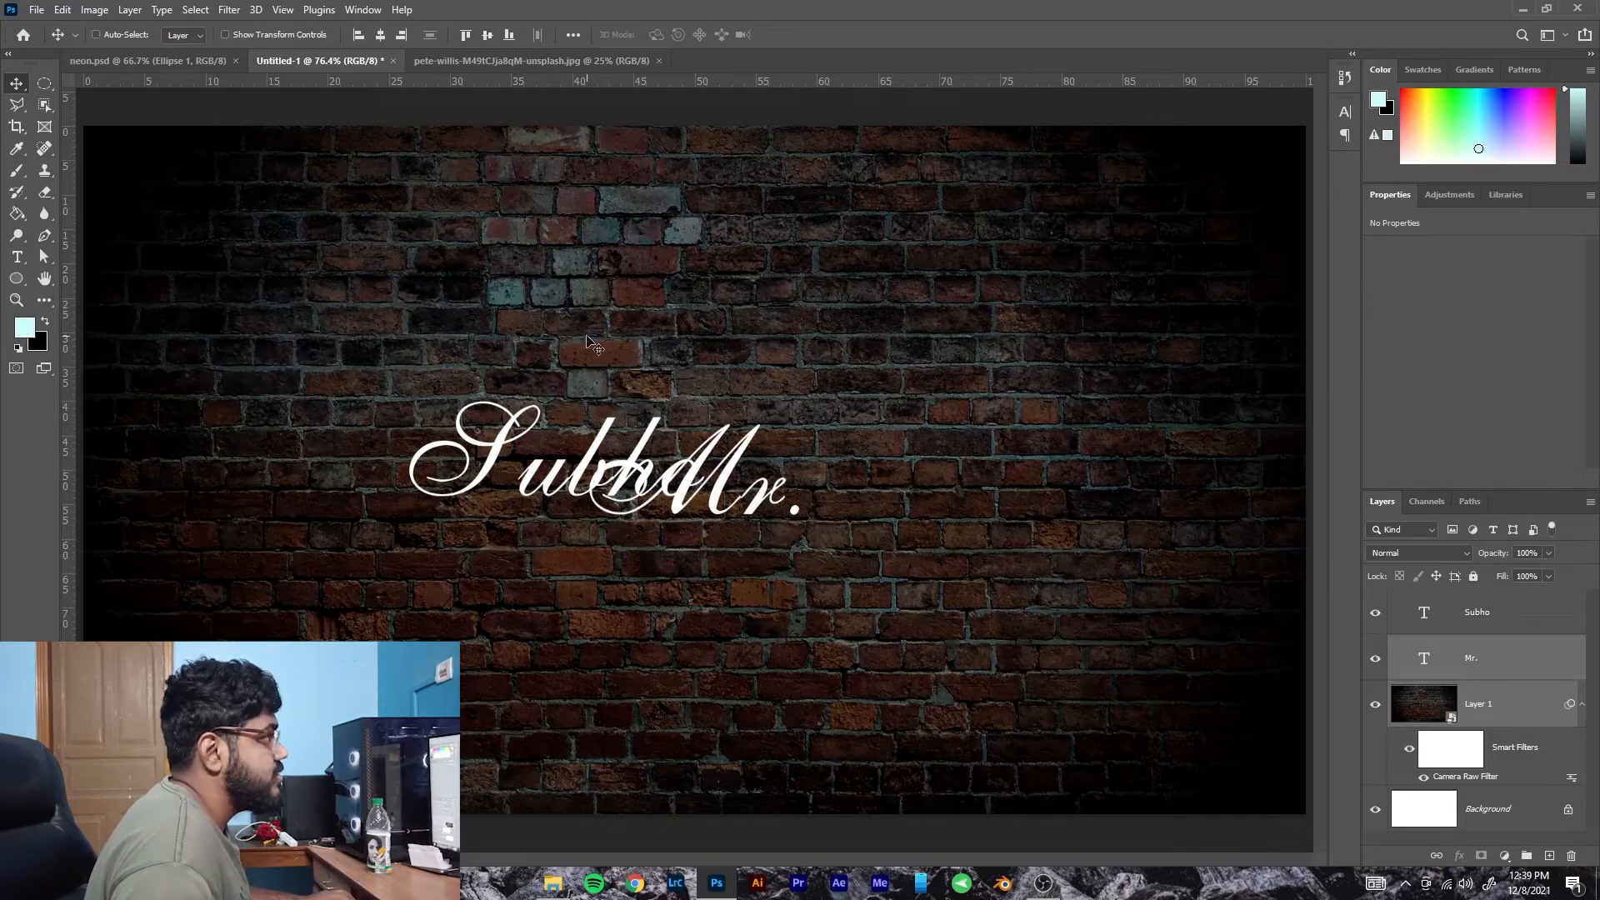
{"action": "key", "text": "ctrl+z"}
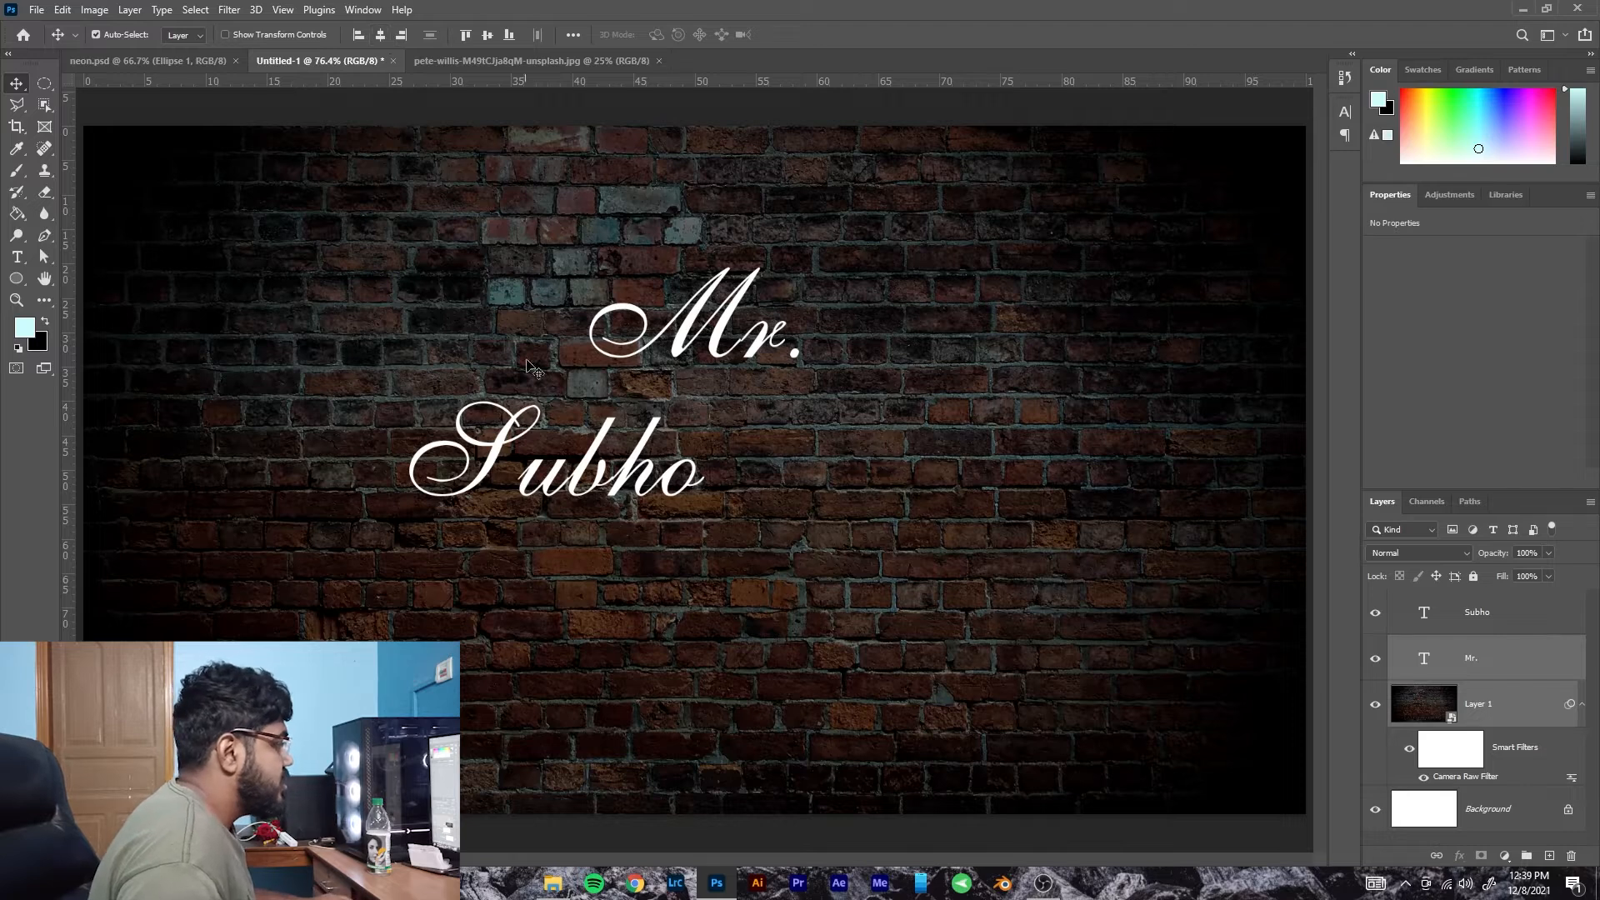
Align the name text to the horizontal centre of the brick wall layer.
{"action": "left_click", "coordinate": [583, 488]}
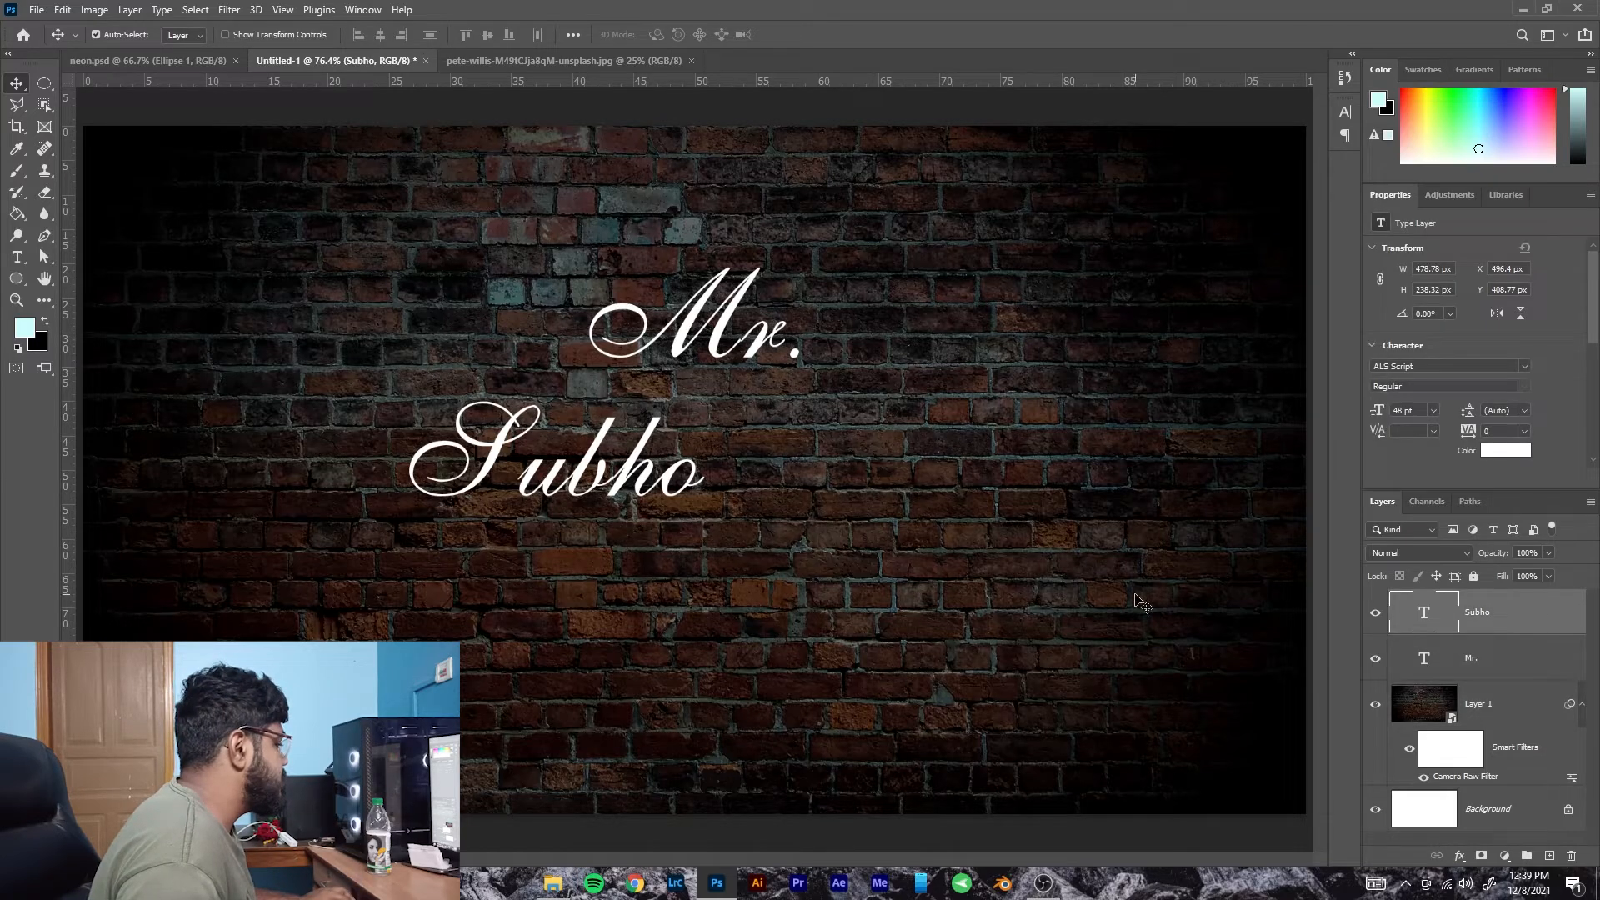
{"action": "left_click", "coordinate": [1455, 657], "text": "shift"}
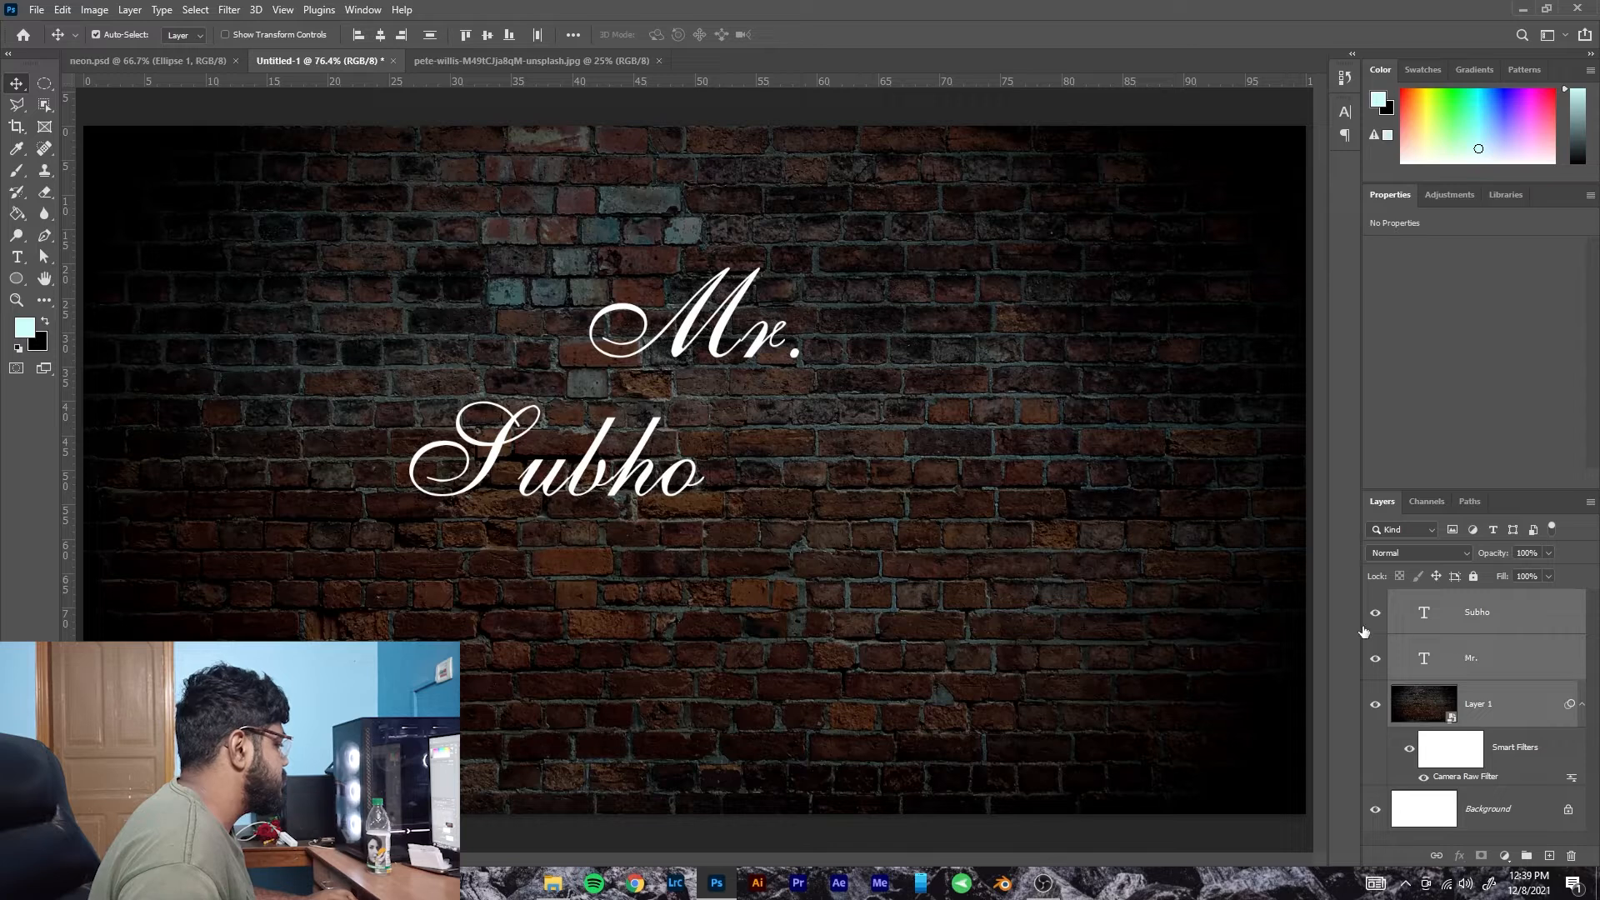
{"action": "left_click", "coordinate": [1475, 612]}
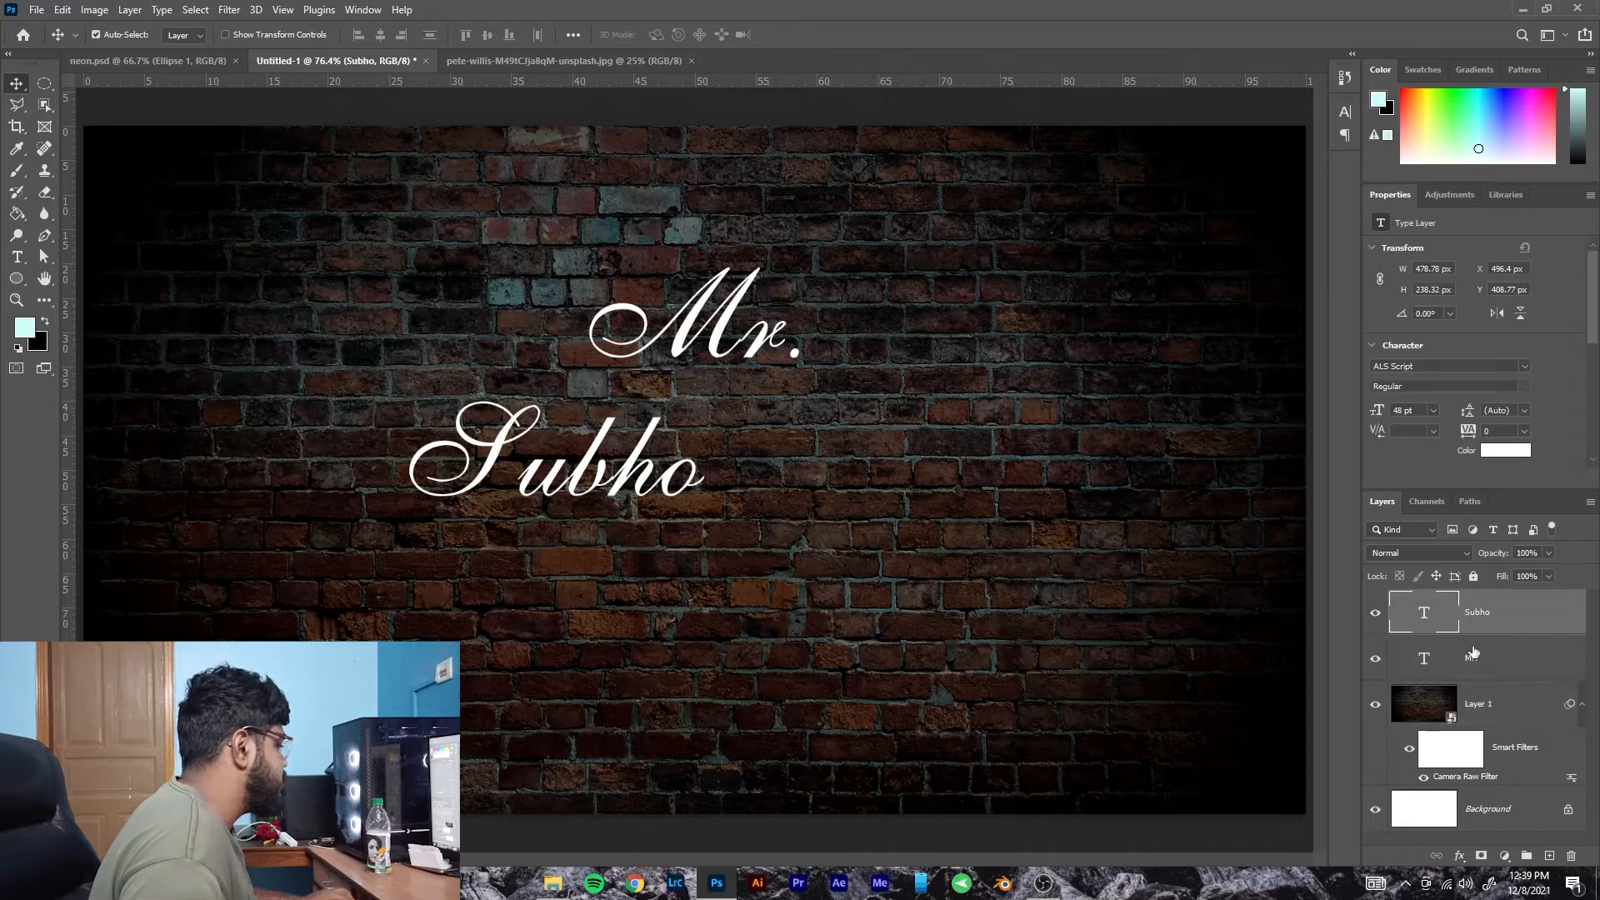
{"action": "left_click", "coordinate": [1481, 709], "text": "shift"}
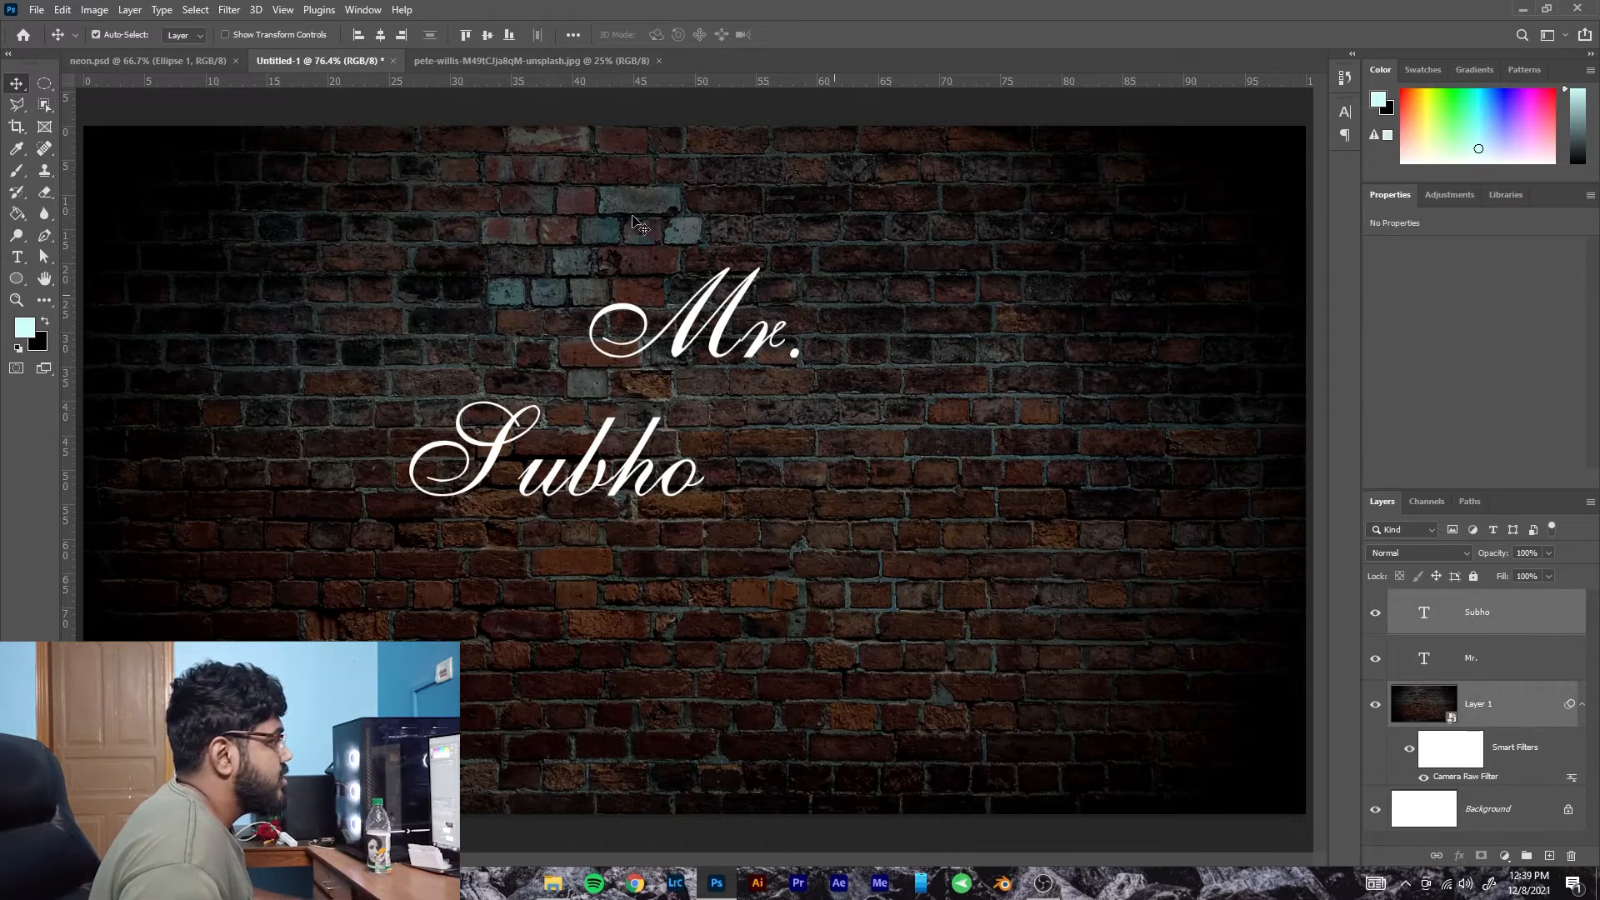
{"action": "left_click", "coordinate": [379, 35]}
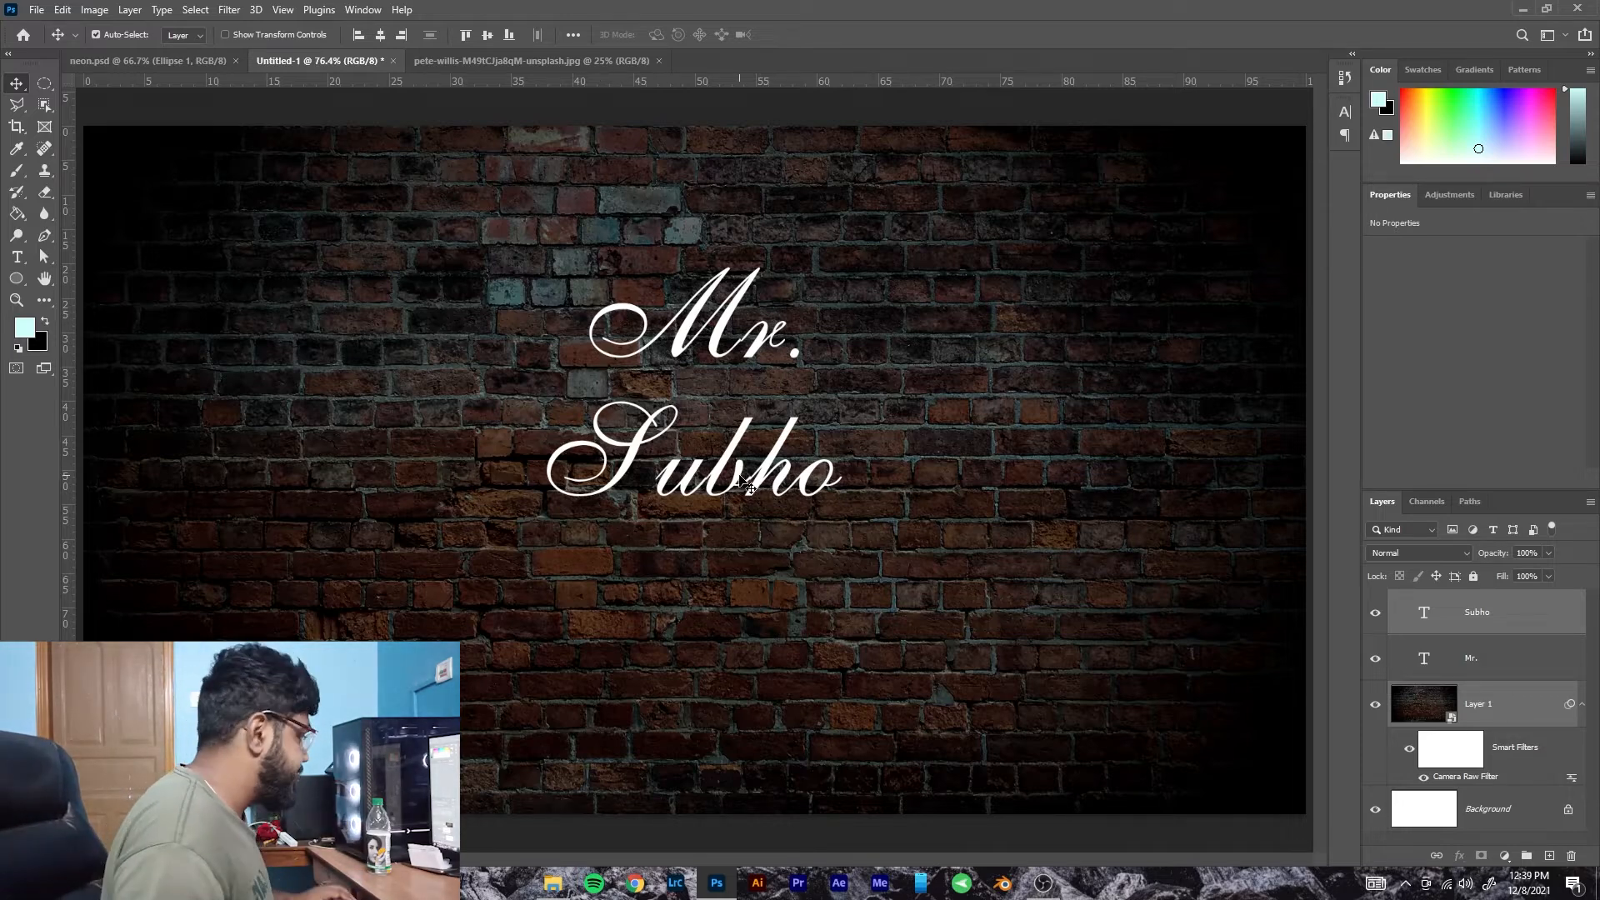
Scale the name text up proportionally to about 71 pt, keeping it just below "Mr.".
{"action": "key", "text": "ctrl+t"}
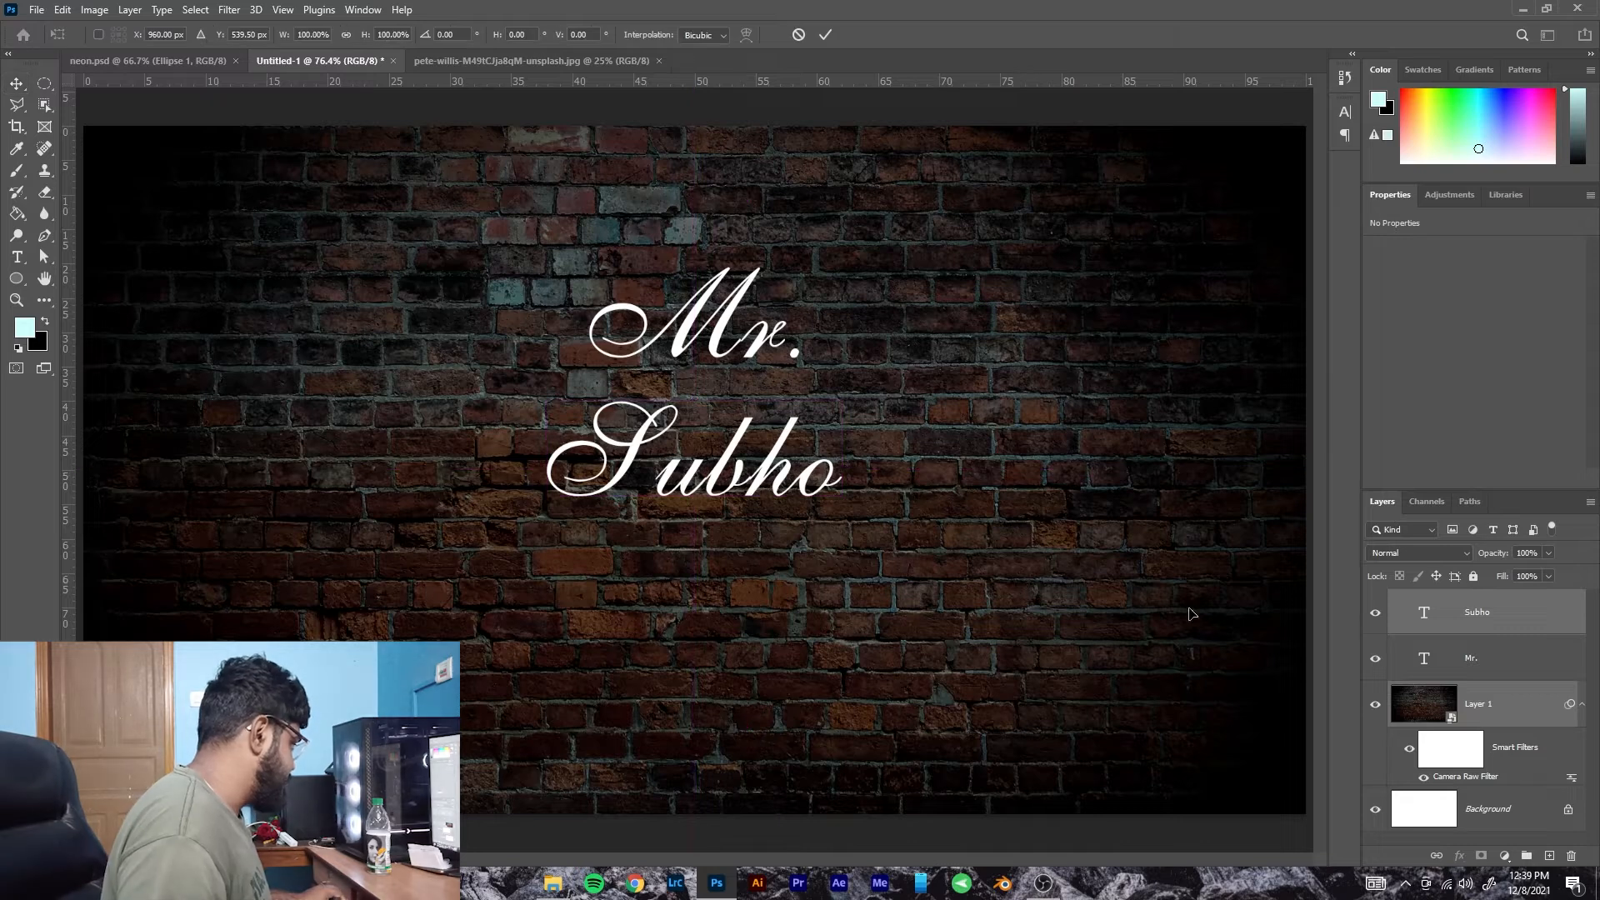
{"action": "left_click", "coordinate": [1461, 626]}
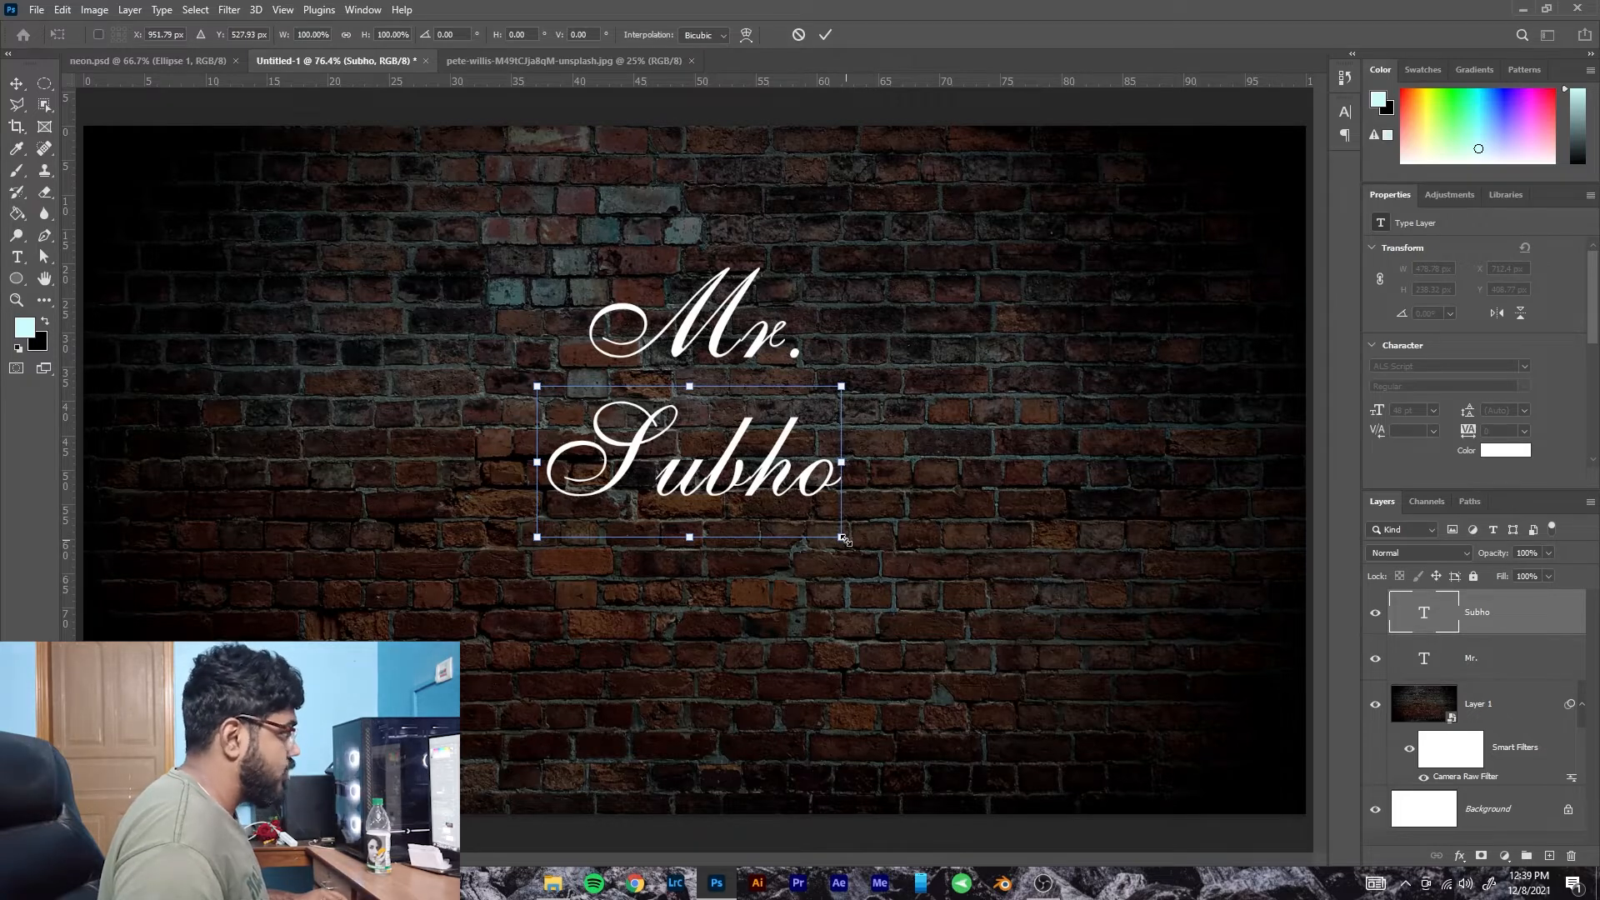
{"action": "left_click_drag", "start_coordinate": [844, 540], "coordinate": [897, 582]}
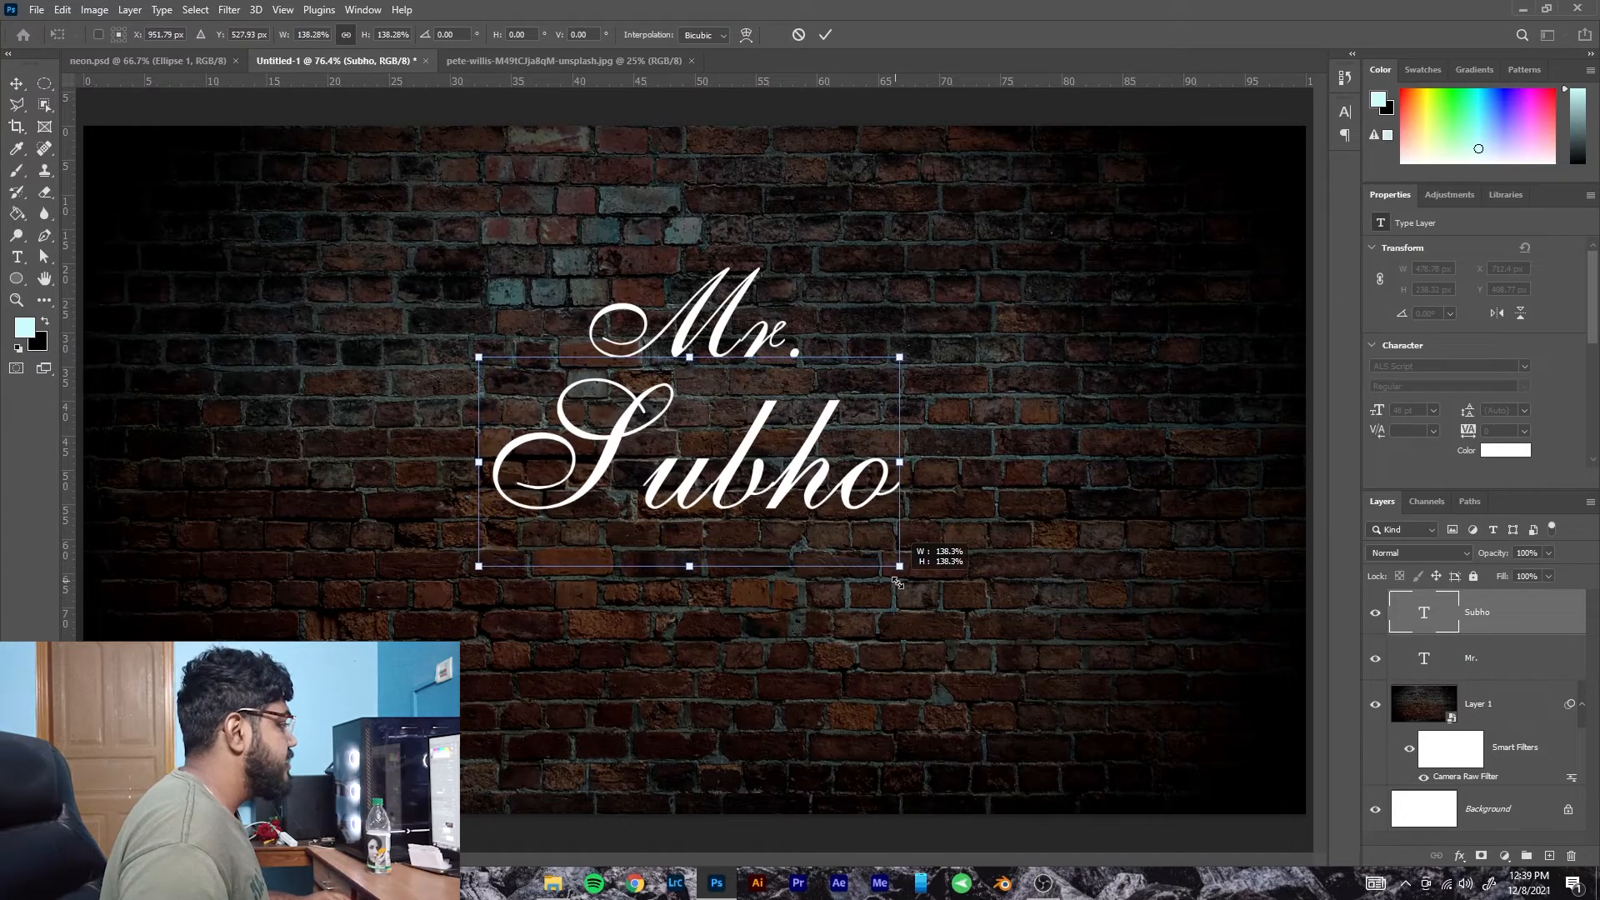
{"action": "left_click_drag", "start_coordinate": [738, 475], "coordinate": [730, 476]}
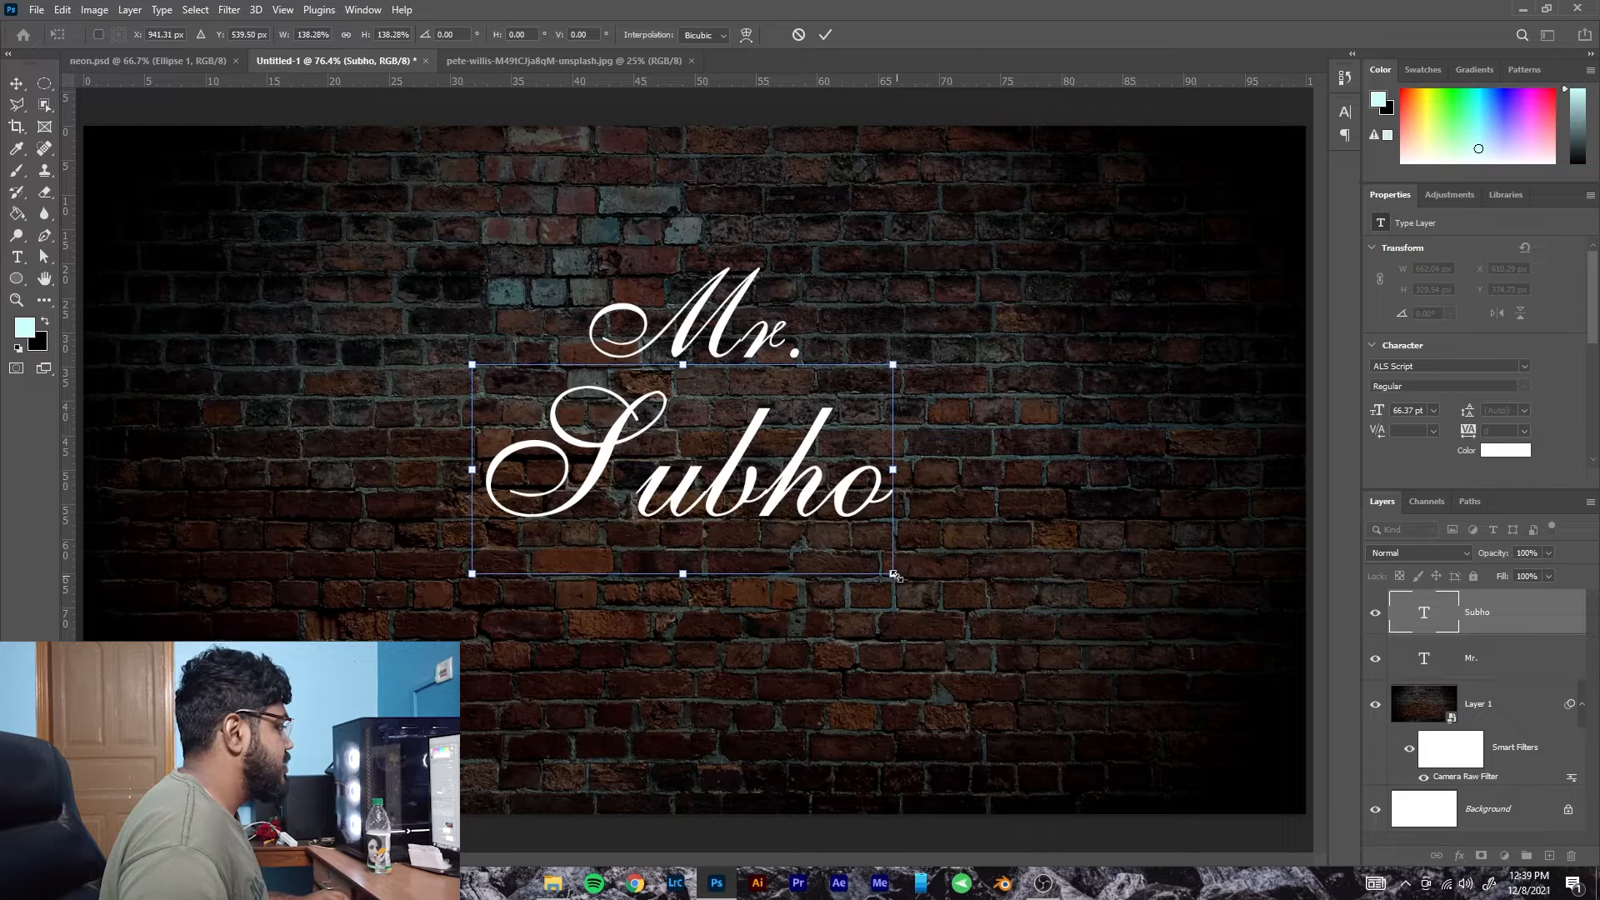
{"action": "mouse_move", "coordinate": [894, 575]}
{"action": "left_mouse_down"}
{"action": "mouse_move", "coordinate": [903, 584]}
{"action": "mouse_move", "coordinate": [816, 523]}
{"action": "mouse_move", "coordinate": [905, 598]}
{"action": "left_mouse_up"}
{"action": "left_click", "coordinate": [826, 34]}
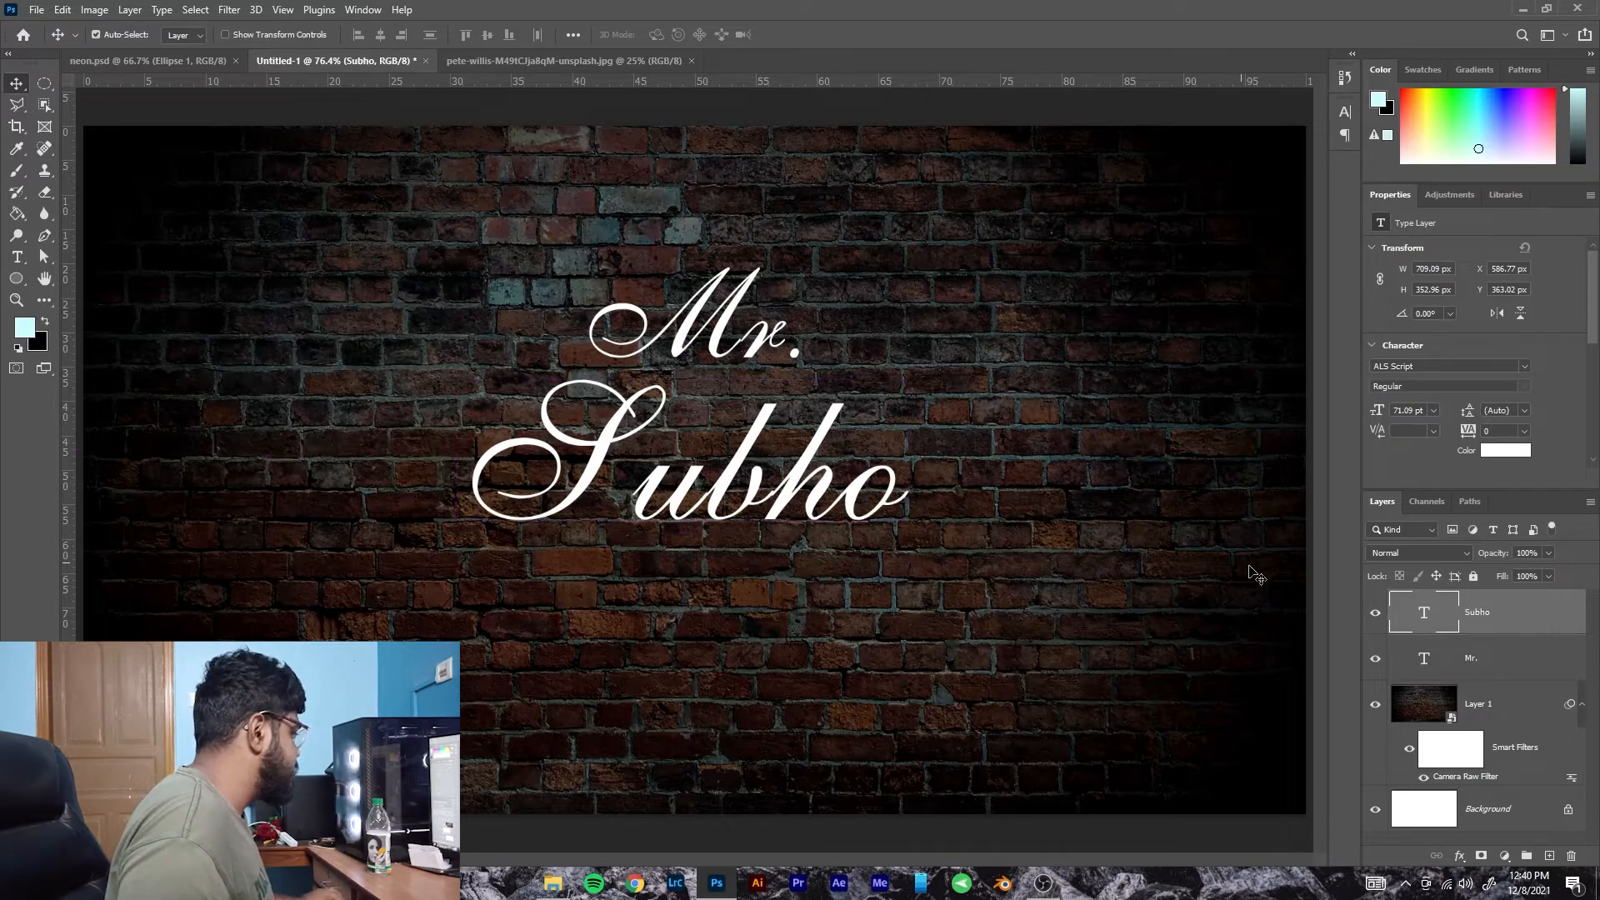
Realign the enlarged name text to the horizontal centre of the brick wall layer.
{"action": "left_click", "coordinate": [1535, 710], "text": "shift"}
{"action": "left_click", "coordinate": [1521, 704]}
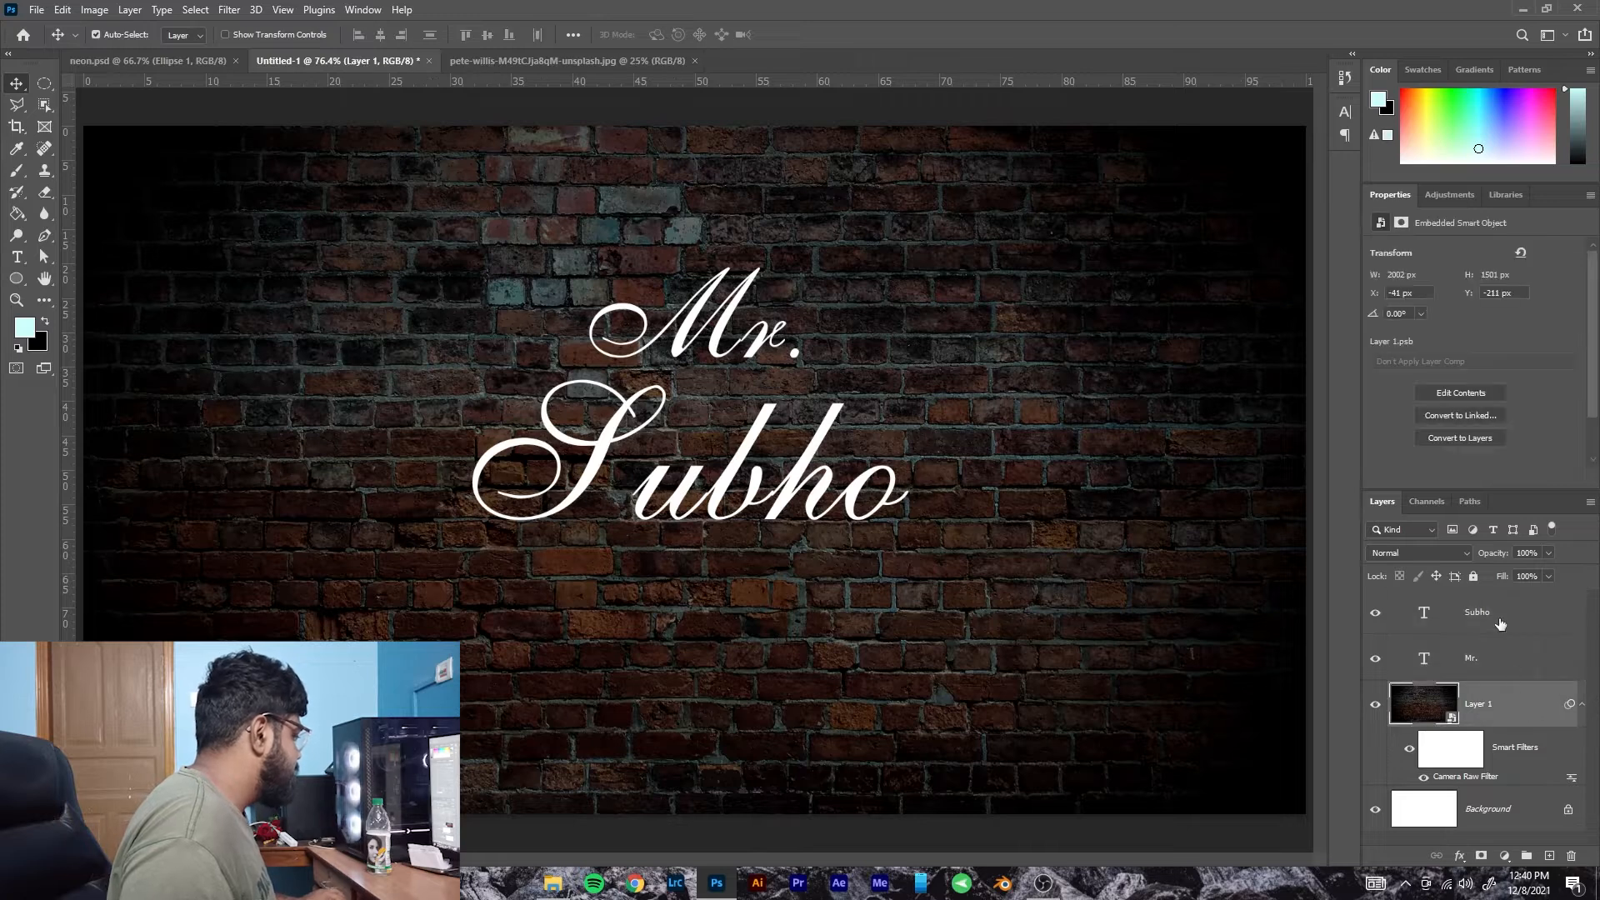
{"action": "left_click", "coordinate": [1497, 620]}
{"action": "left_click", "coordinate": [1508, 715], "text": "shift"}
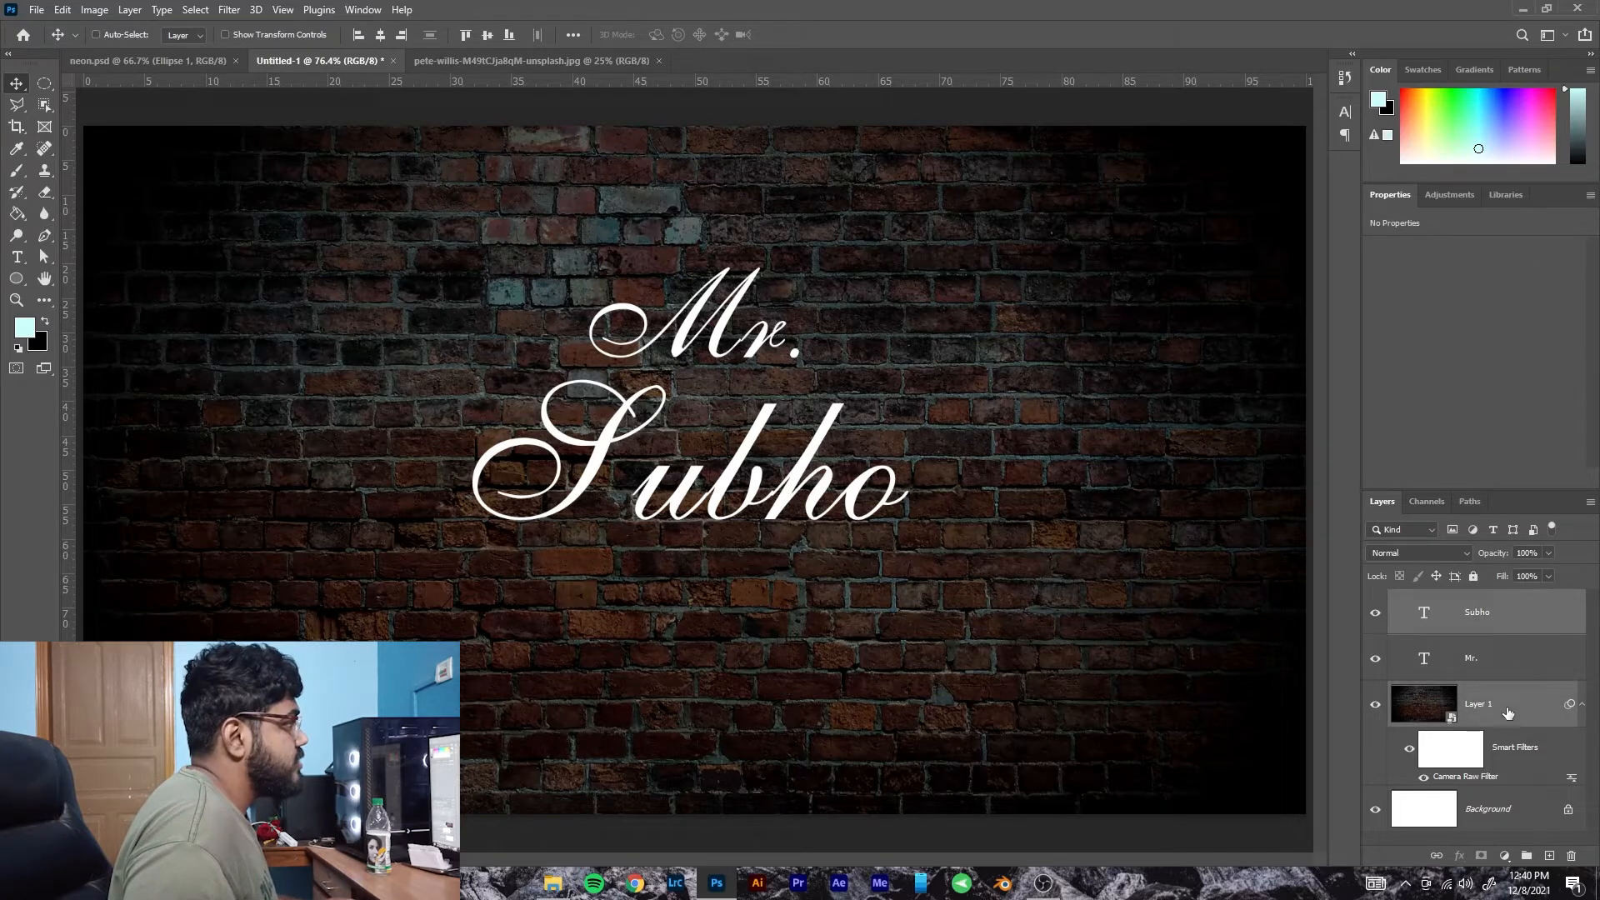
{"action": "left_click", "coordinate": [377, 37]}
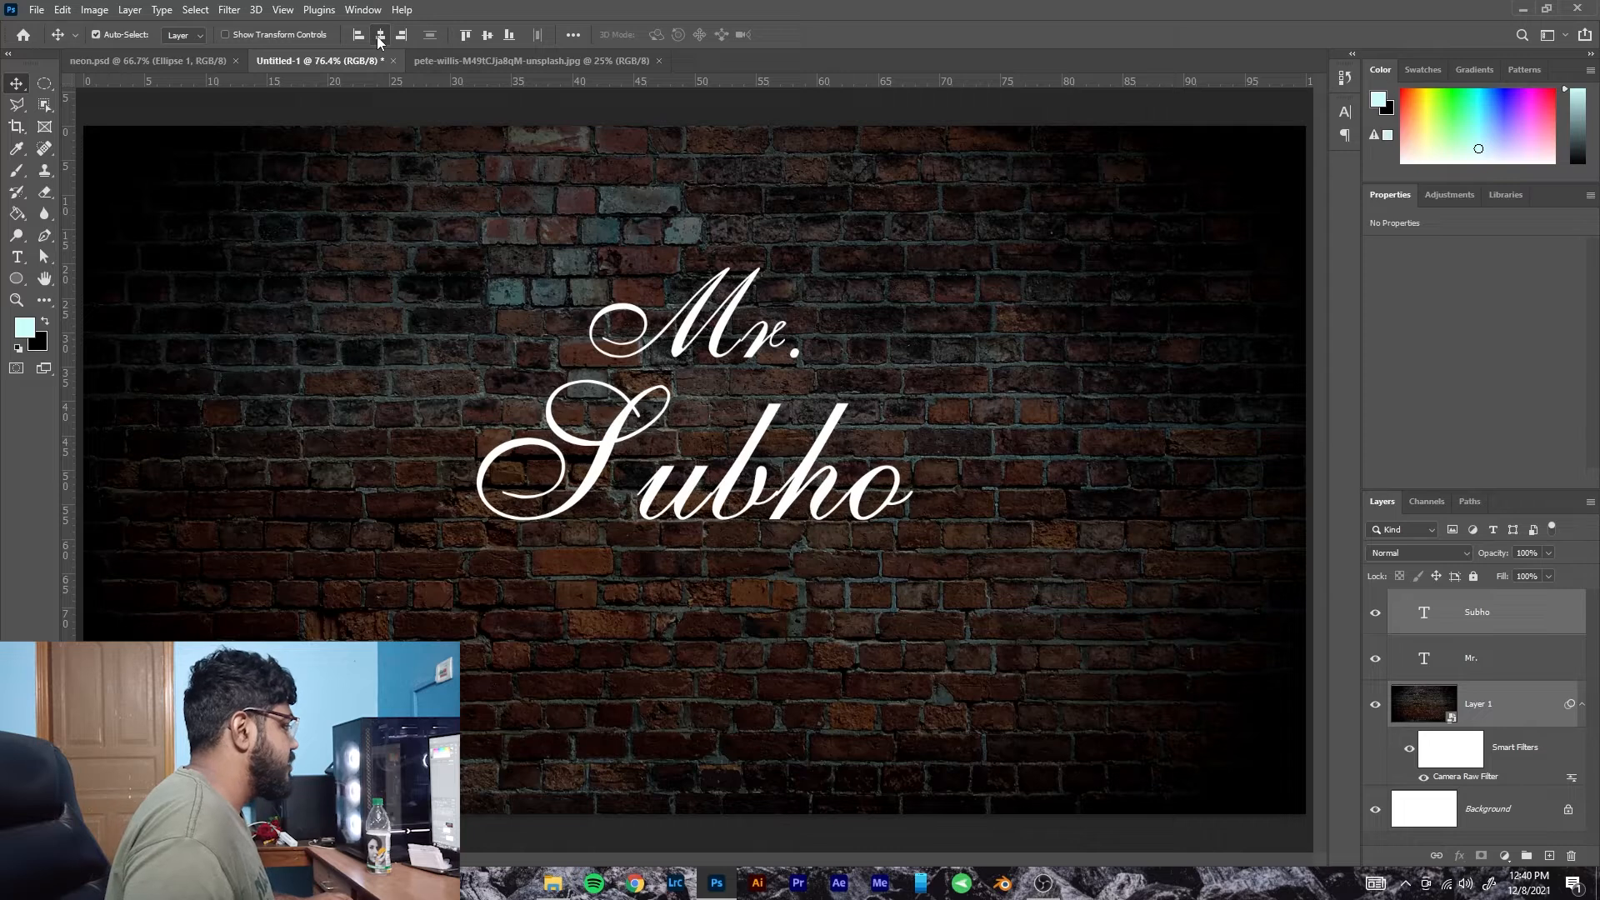
Align the horizontal centres of "Mr." and the name text with each other, and undo a trial vertical centring.
{"action": "left_click_drag", "start_coordinate": [723, 335], "coordinate": [756, 340]}
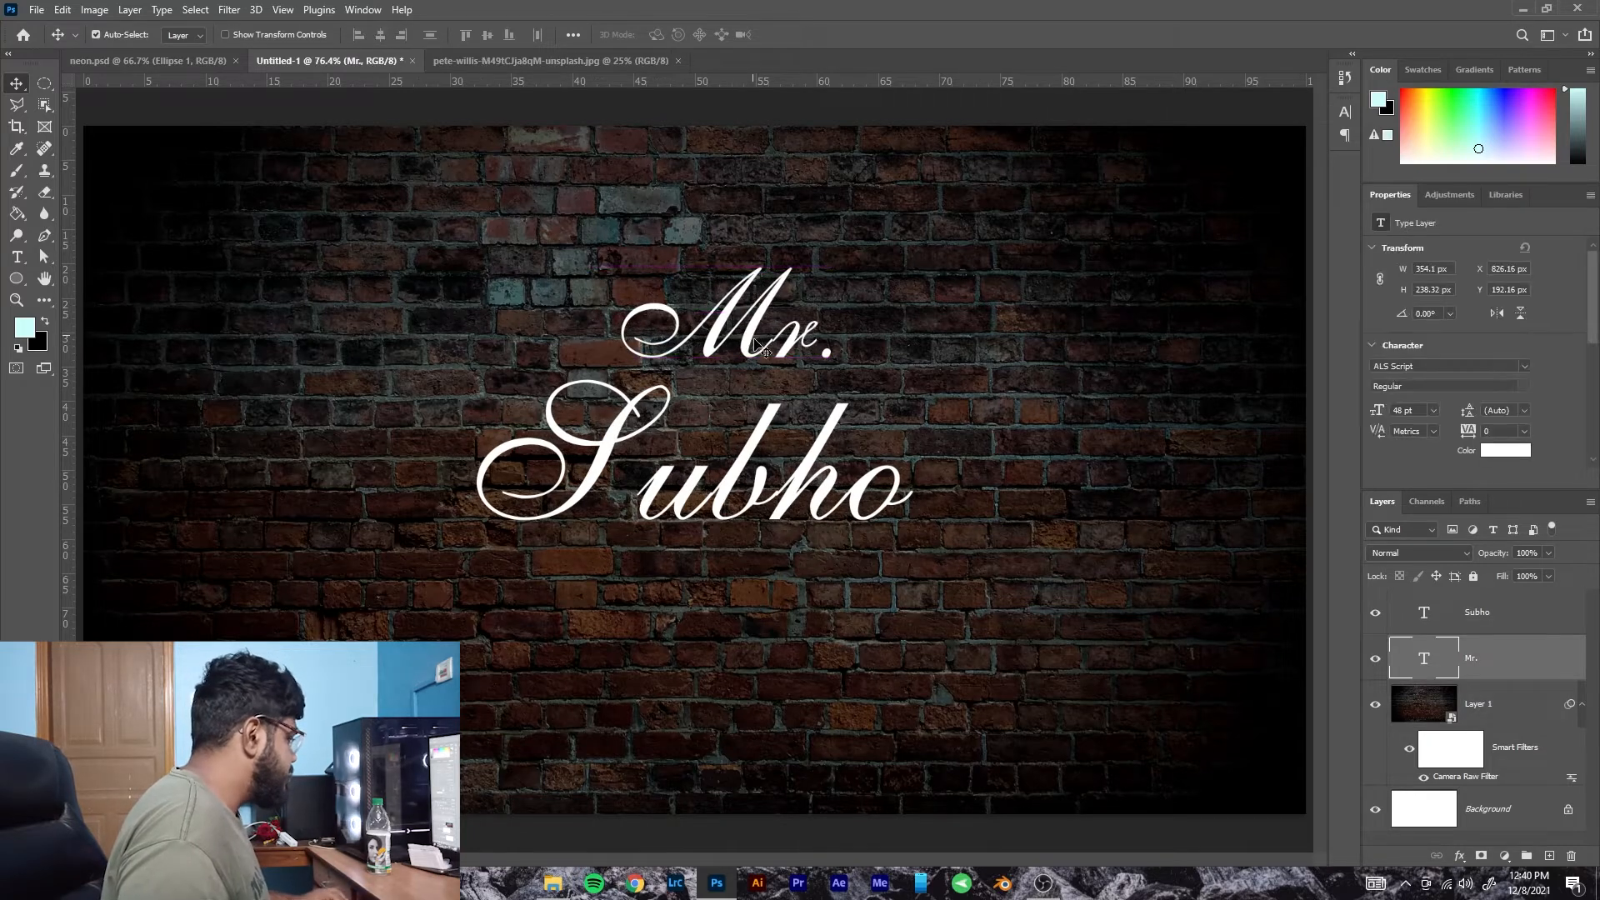
{"action": "left_click", "coordinate": [1465, 615], "text": "shift"}
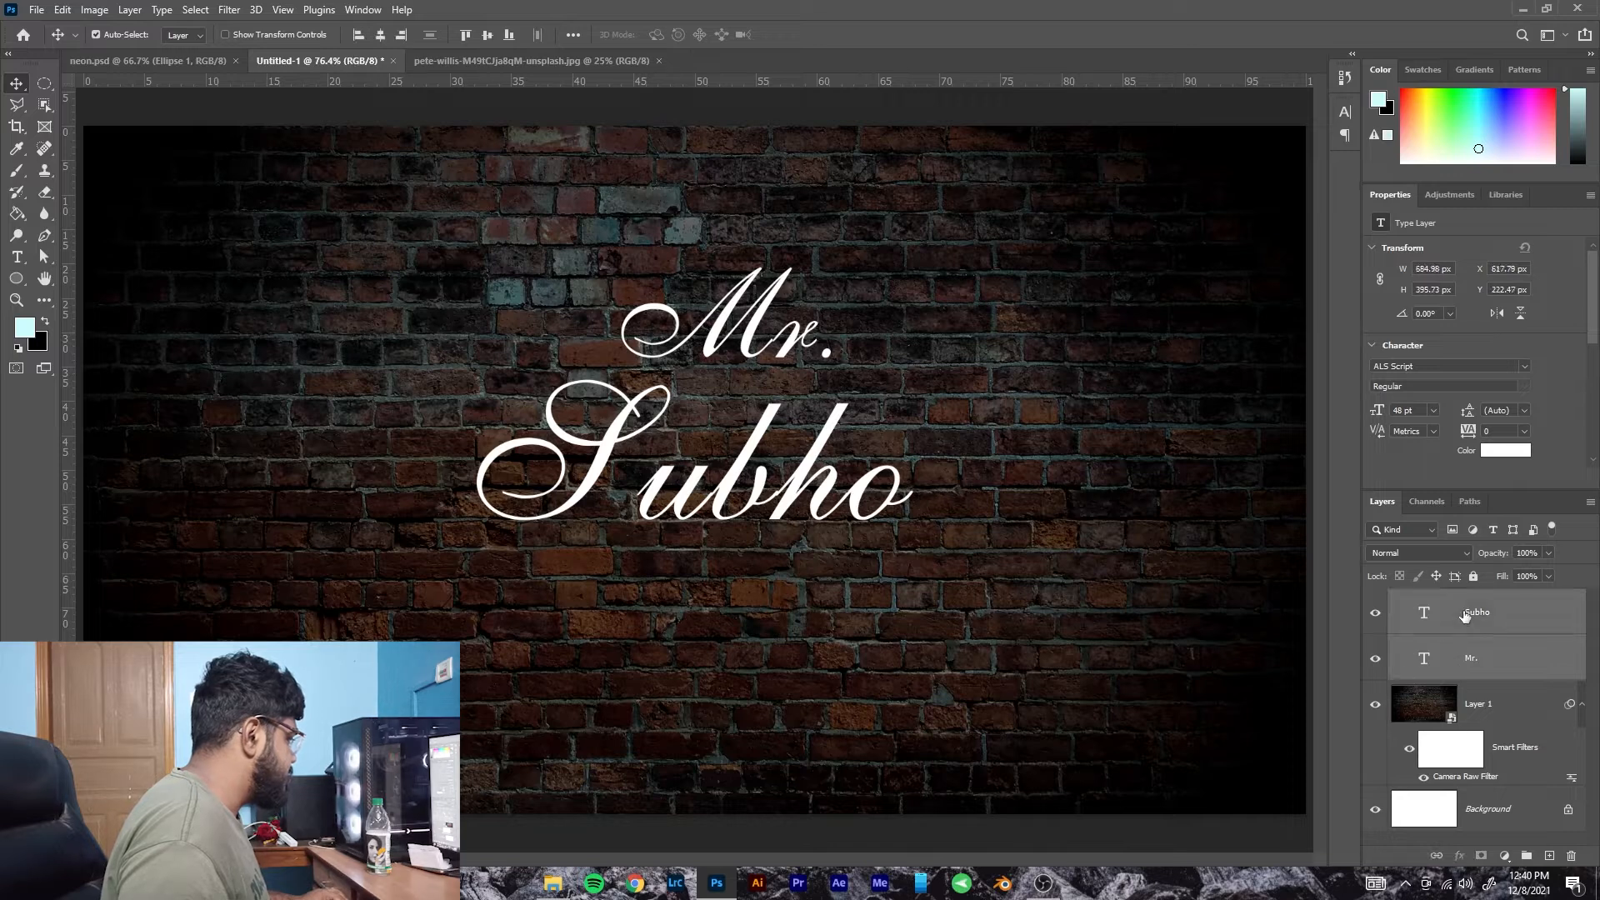
{"action": "left_click", "coordinate": [1488, 663], "text": "ctrl"}
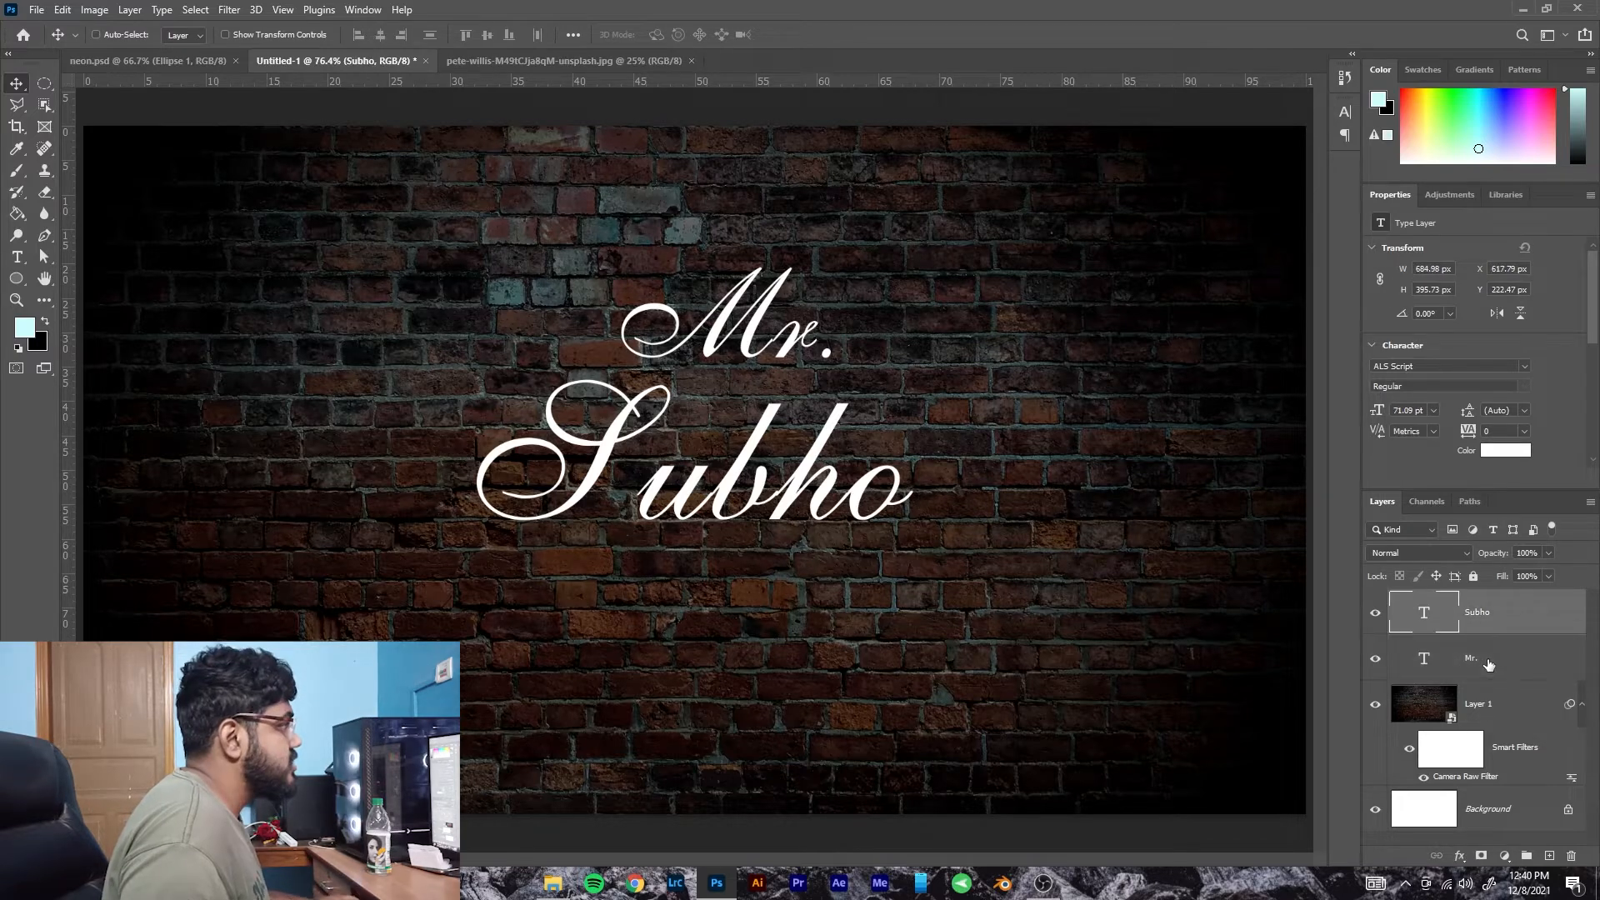
{"action": "left_click", "coordinate": [1488, 664], "text": "ctrl"}
{"action": "key", "text": "ctrl"}
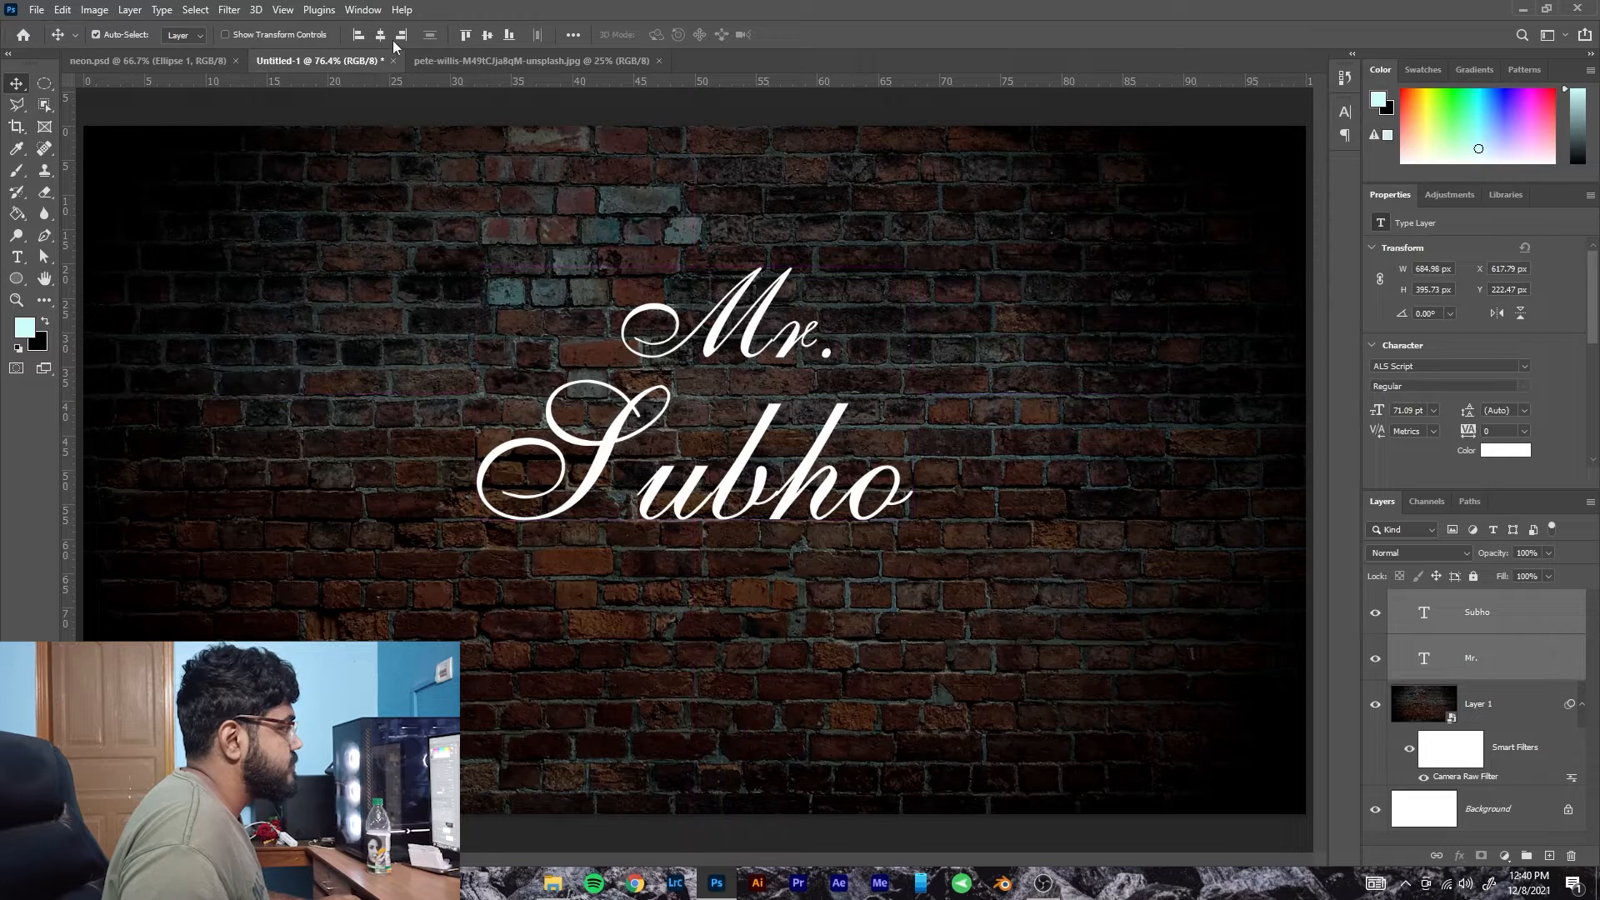
{"action": "left_click", "coordinate": [382, 35]}
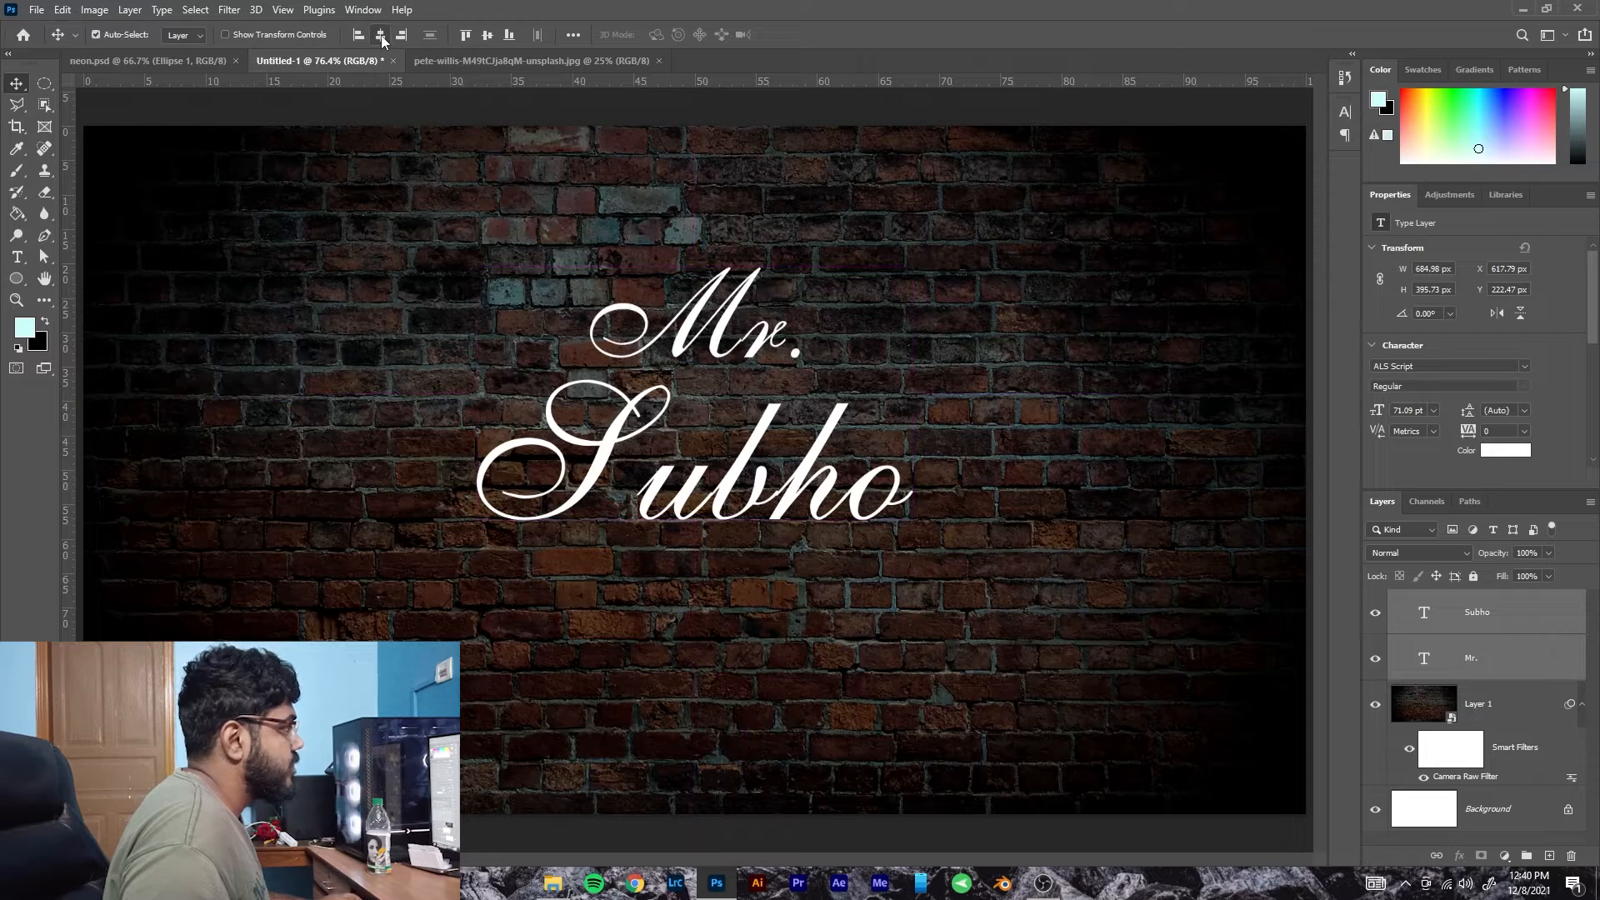
{"action": "left_click", "coordinate": [485, 37]}
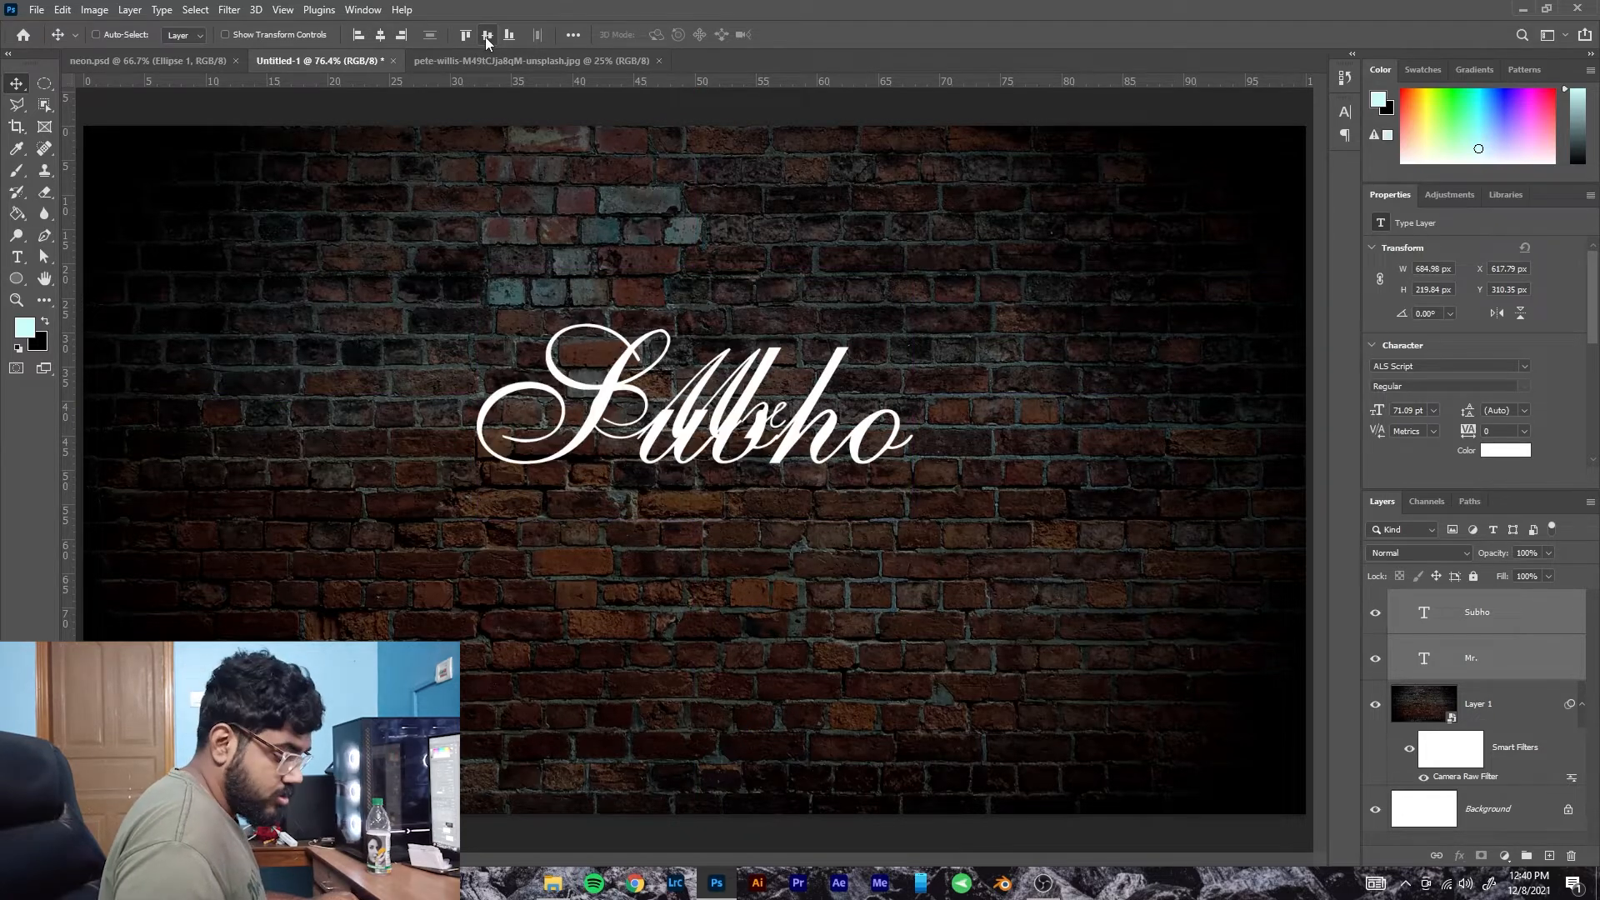
{"action": "key", "text": "ctrl+z"}
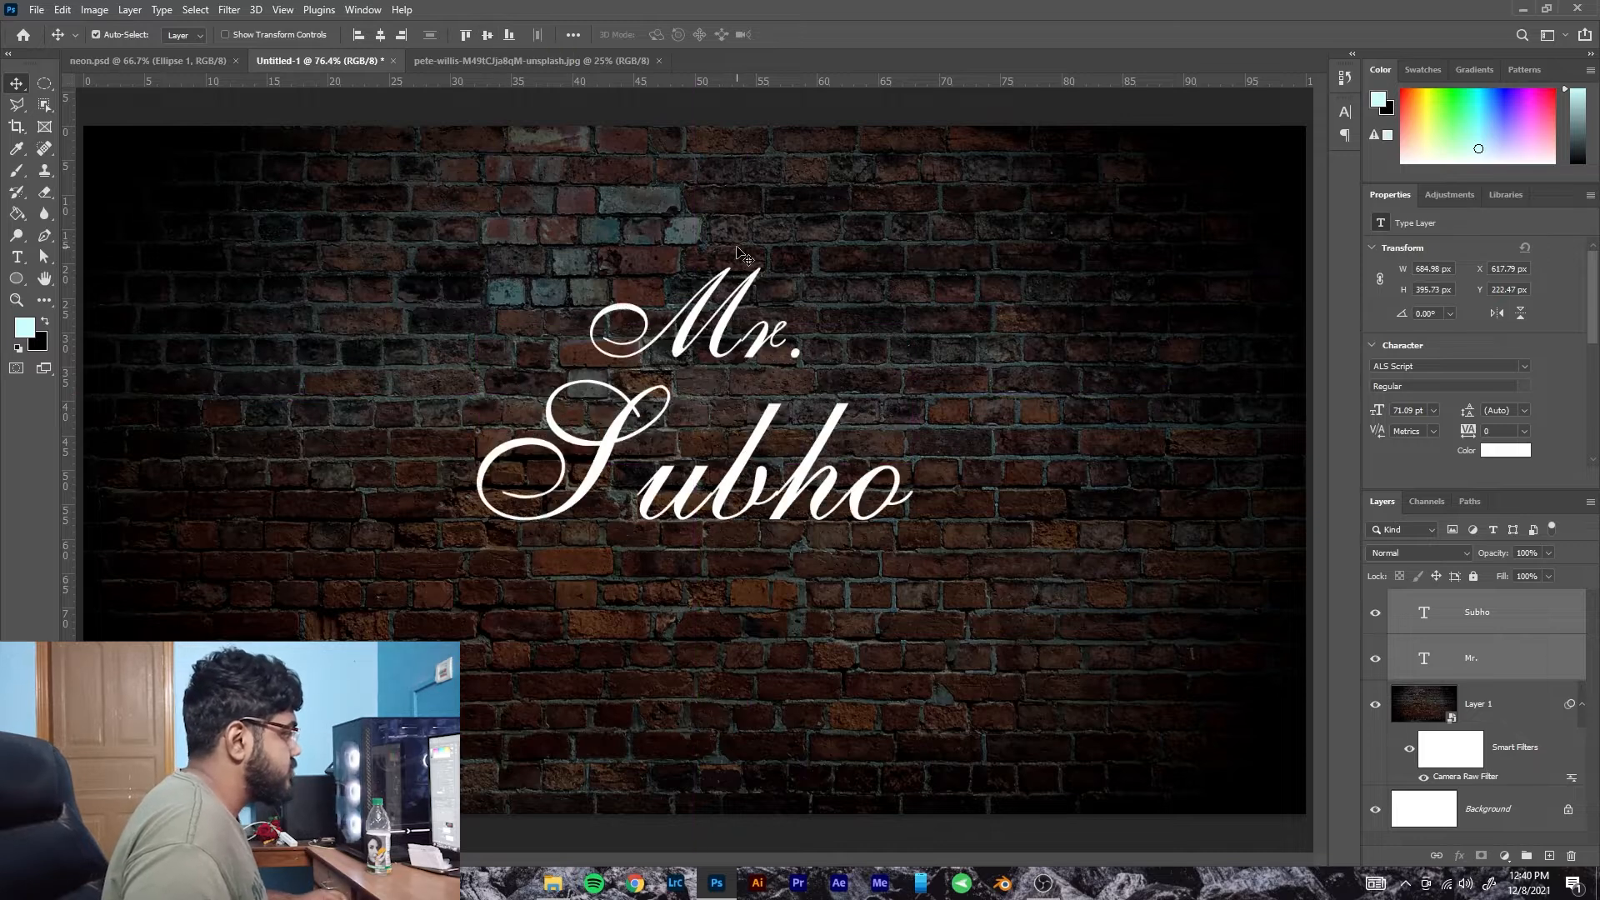
Move "Mr." rightward to about X 853 px, keeping it just above the name text.
{"action": "mouse_move", "coordinate": [685, 350]}
{"action": "left_mouse_down"}
{"action": "mouse_move", "coordinate": [710, 367]}
{"action": "mouse_move", "coordinate": [682, 348]}
{"action": "left_mouse_up"}
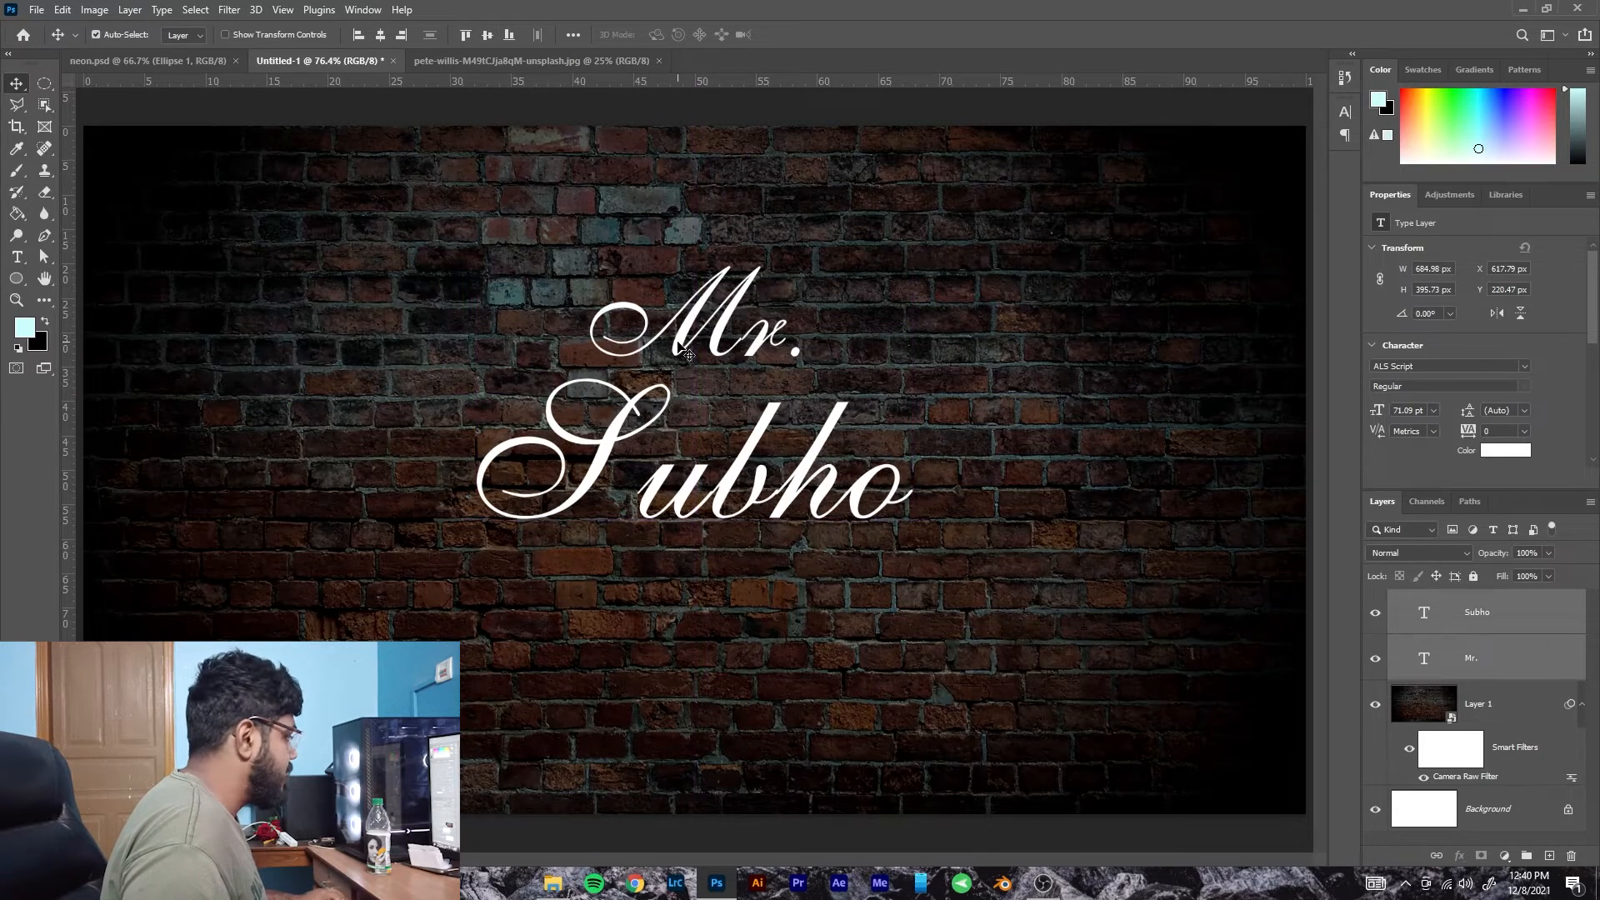
{"action": "left_click", "coordinate": [975, 403]}
{"action": "left_click_drag", "start_coordinate": [685, 350], "coordinate": [730, 353]}
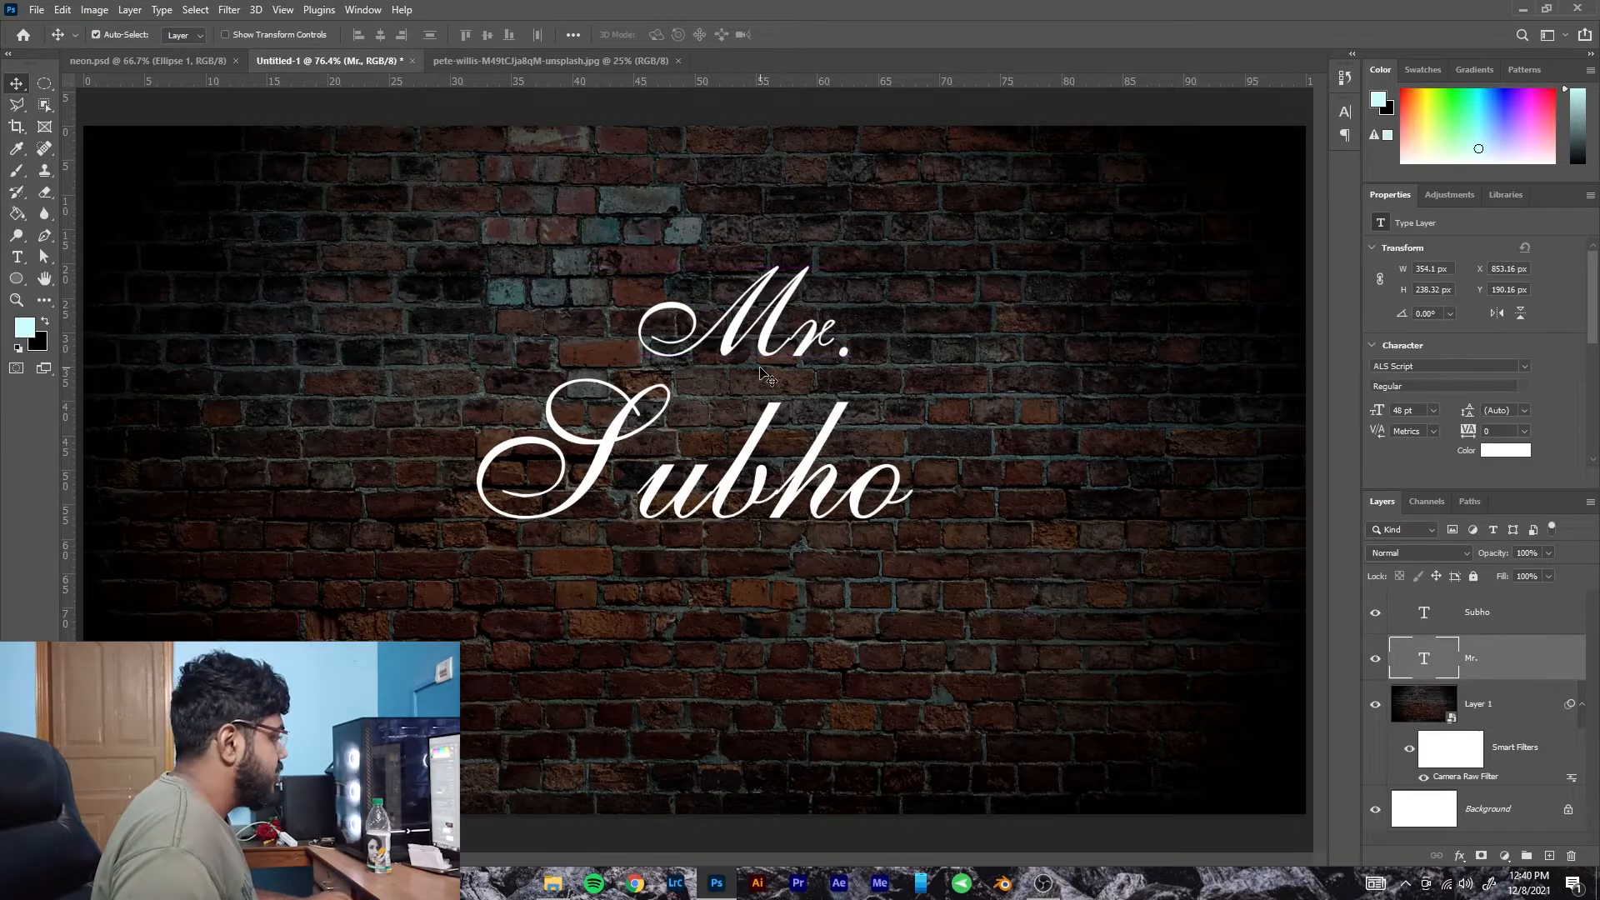
Move both text layers together down and slightly left, to about X 914 px and Y 481 px.
{"action": "left_click", "coordinate": [1462, 615], "text": "shift"}
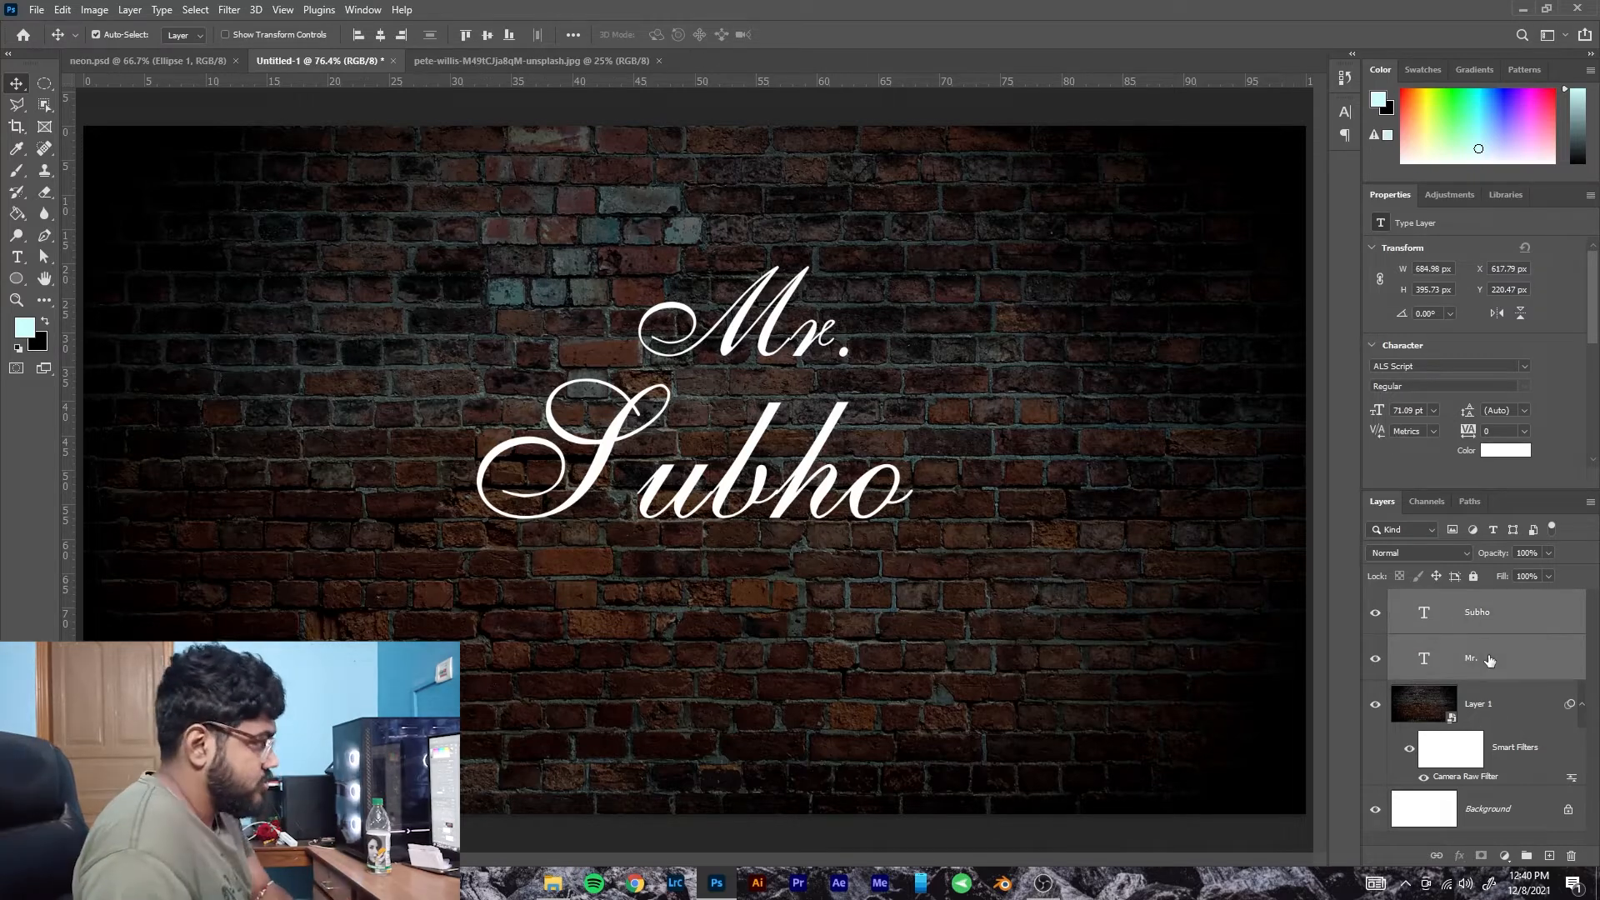
{"action": "key", "text": "ctrl+t"}
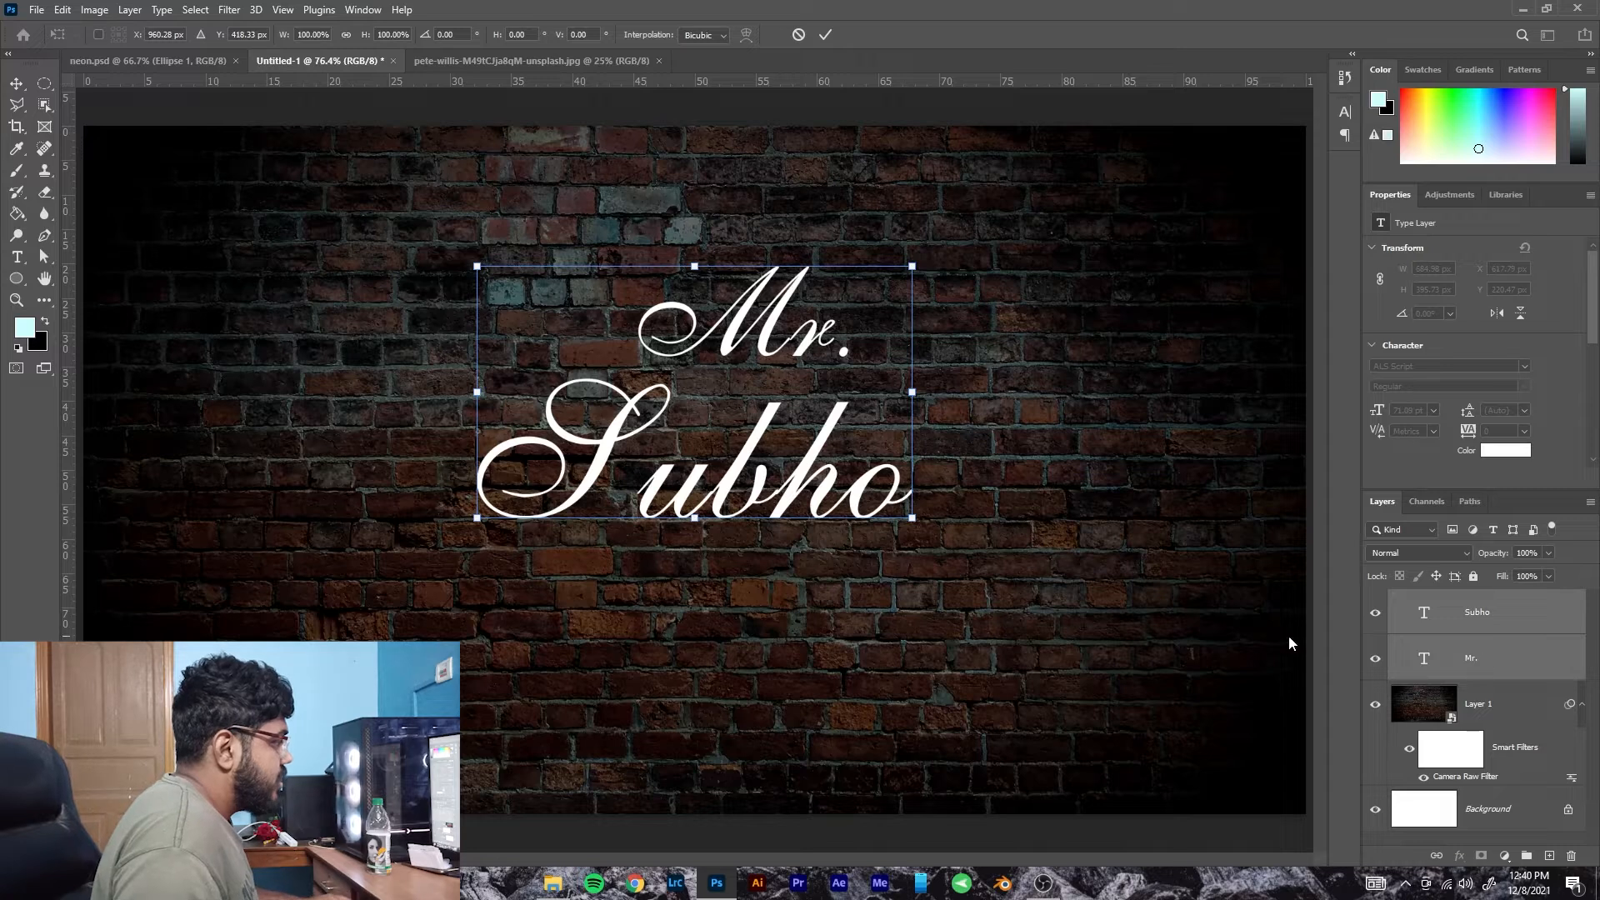
{"action": "left_click_drag", "start_coordinate": [589, 471], "coordinate": [573, 512]}
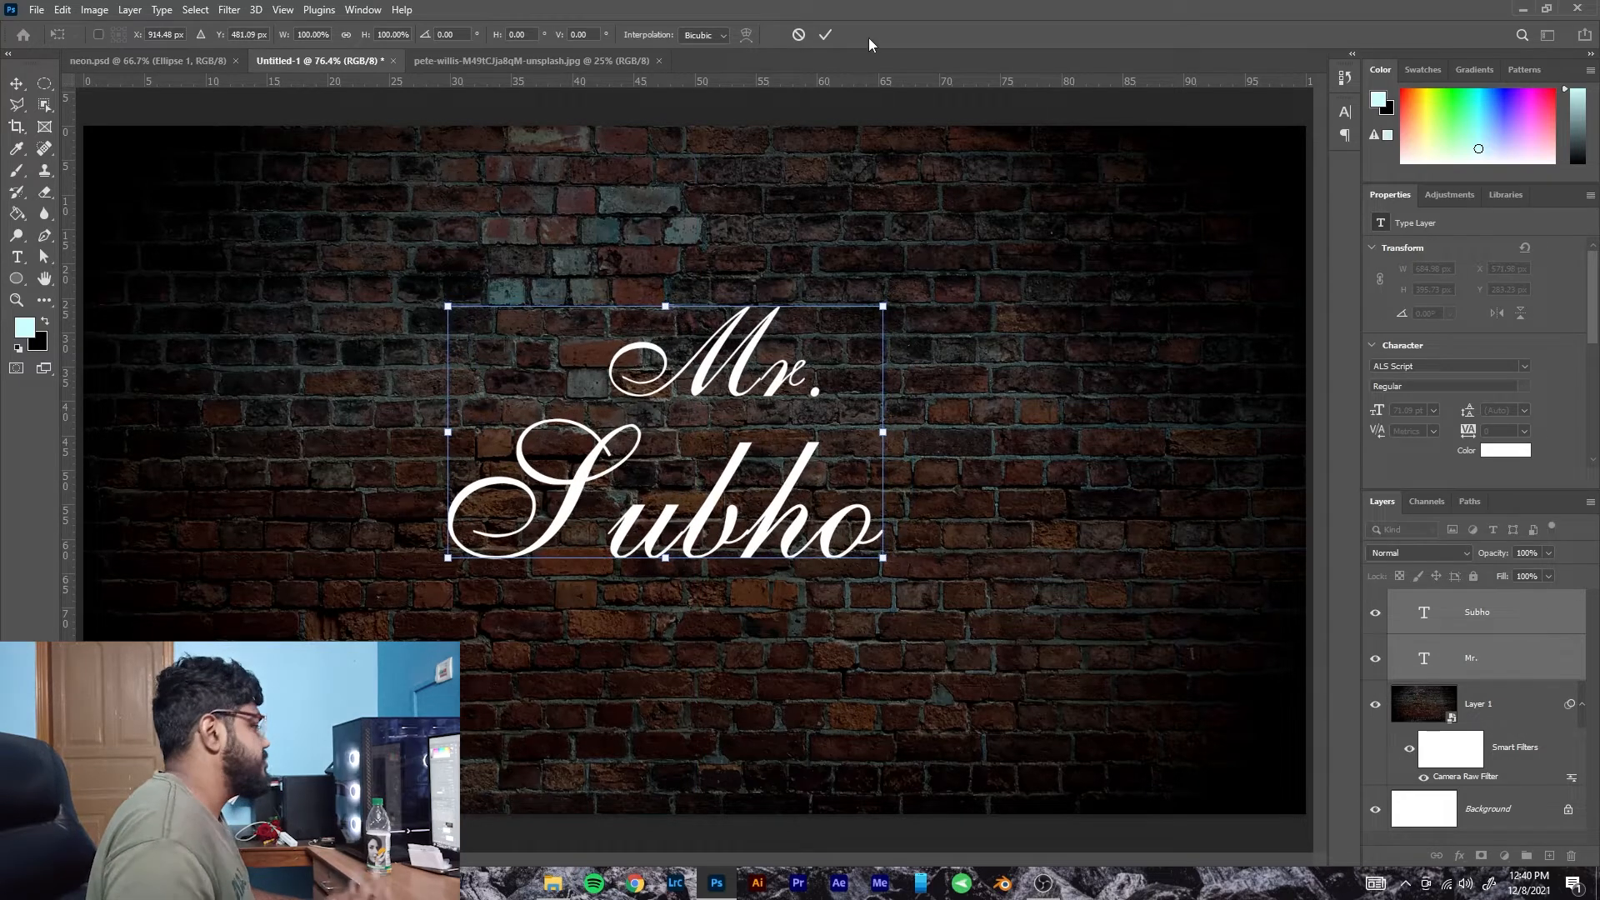
{"action": "left_click", "coordinate": [827, 35]}
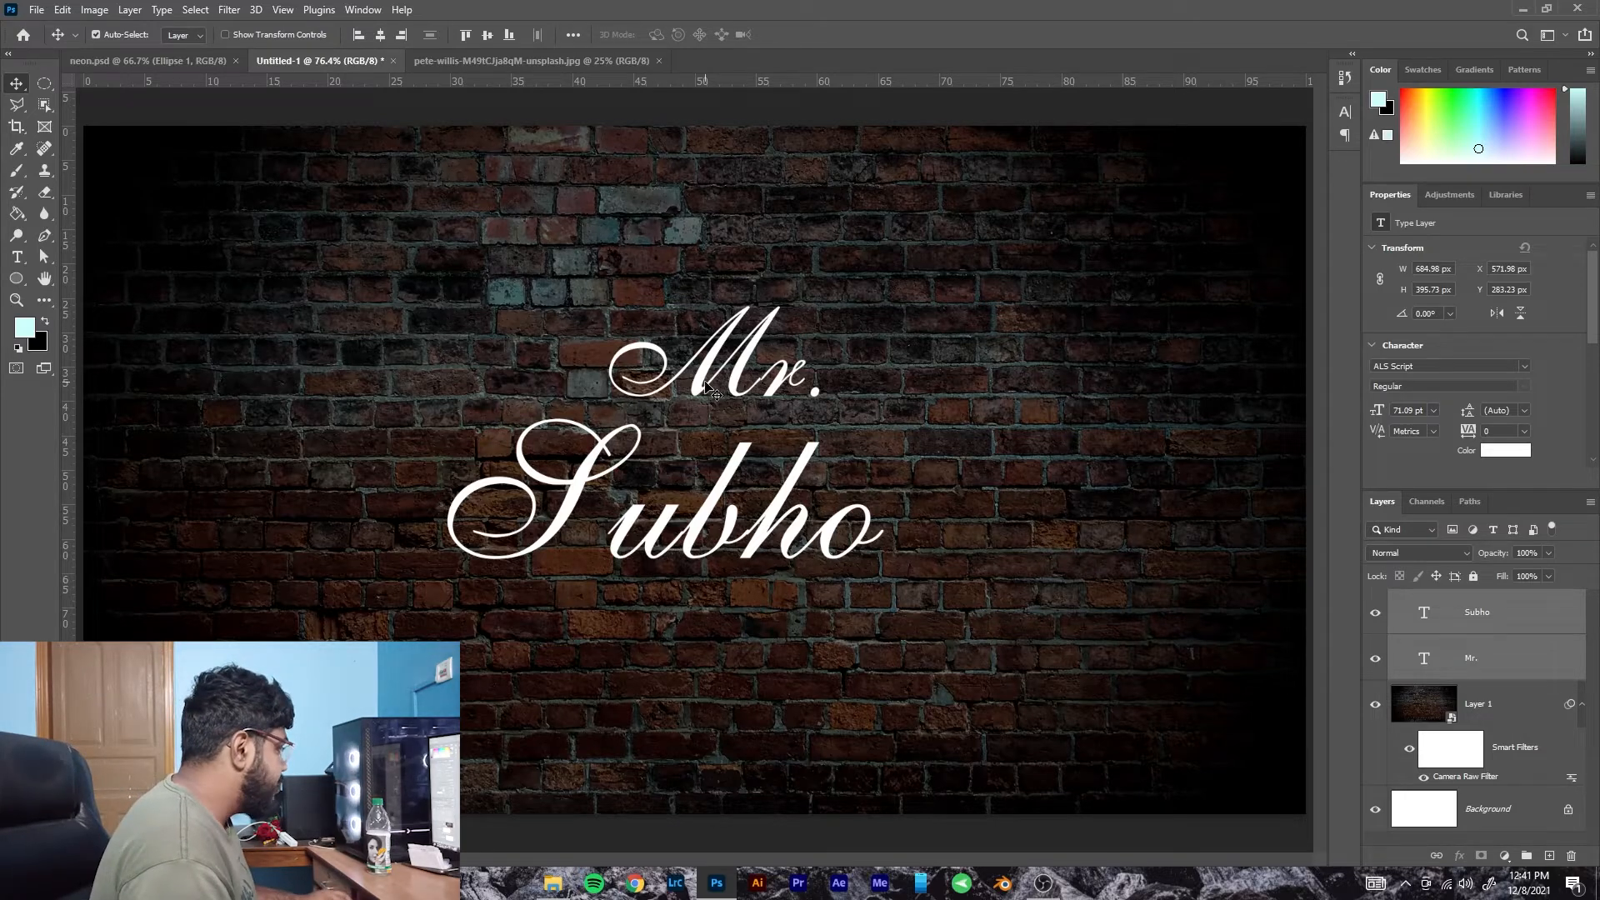
Open the layer style settings of the "Mr." text layer.
{"action": "left_click", "coordinate": [1518, 654]}
{"action": "left_click", "coordinate": [1517, 614]}
{"action": "left_click", "coordinate": [1522, 649]}
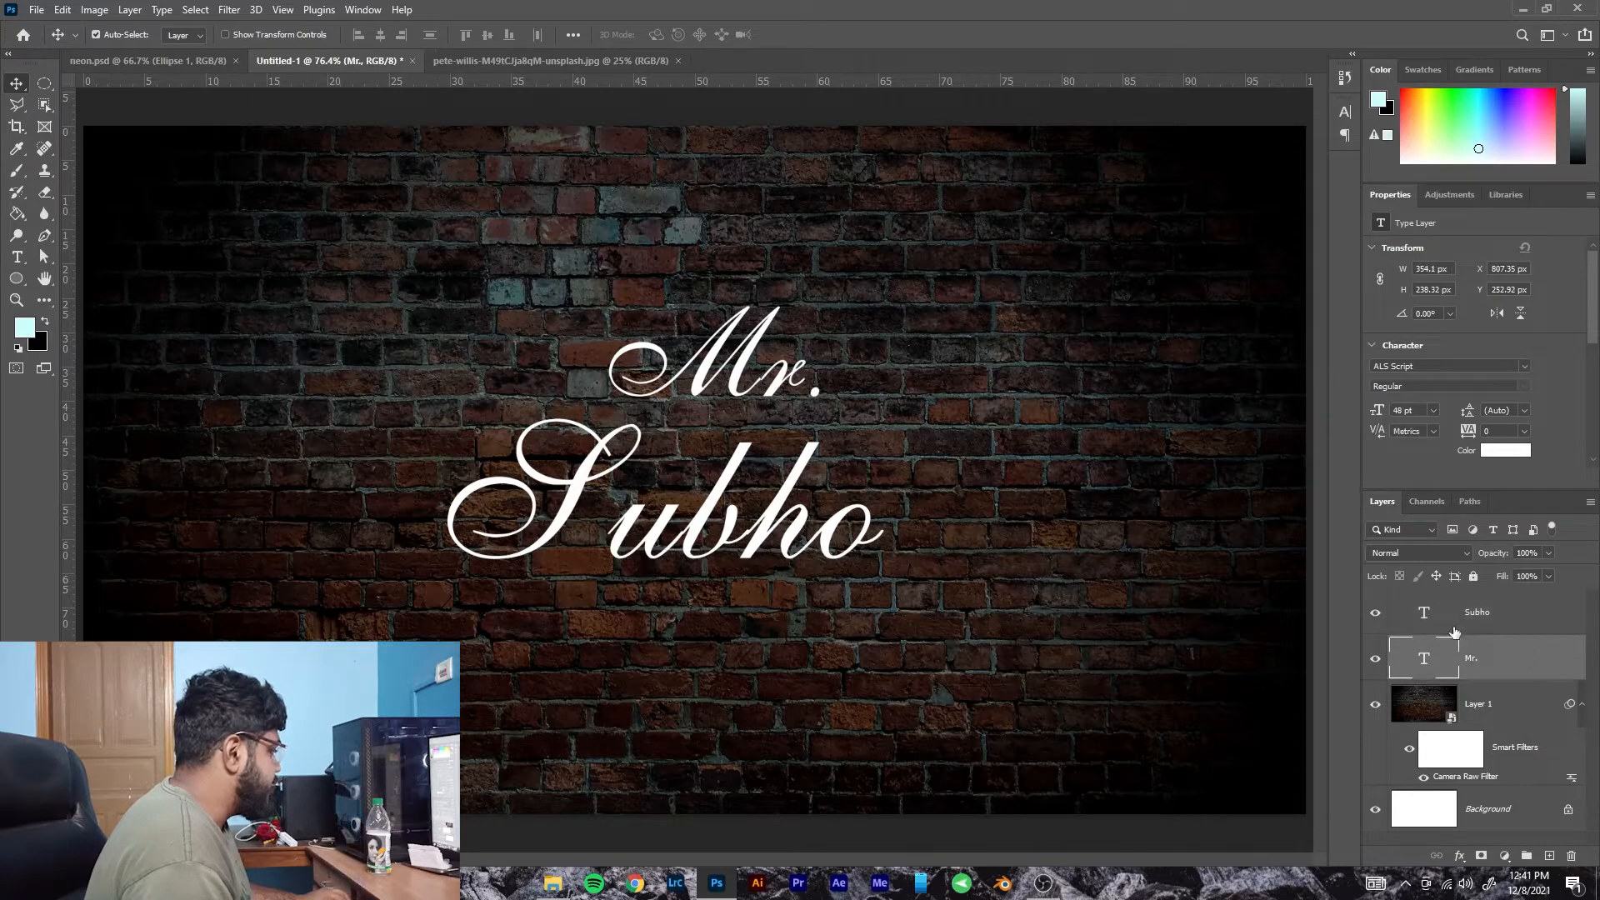
{"action": "double_click", "coordinate": [1537, 666]}
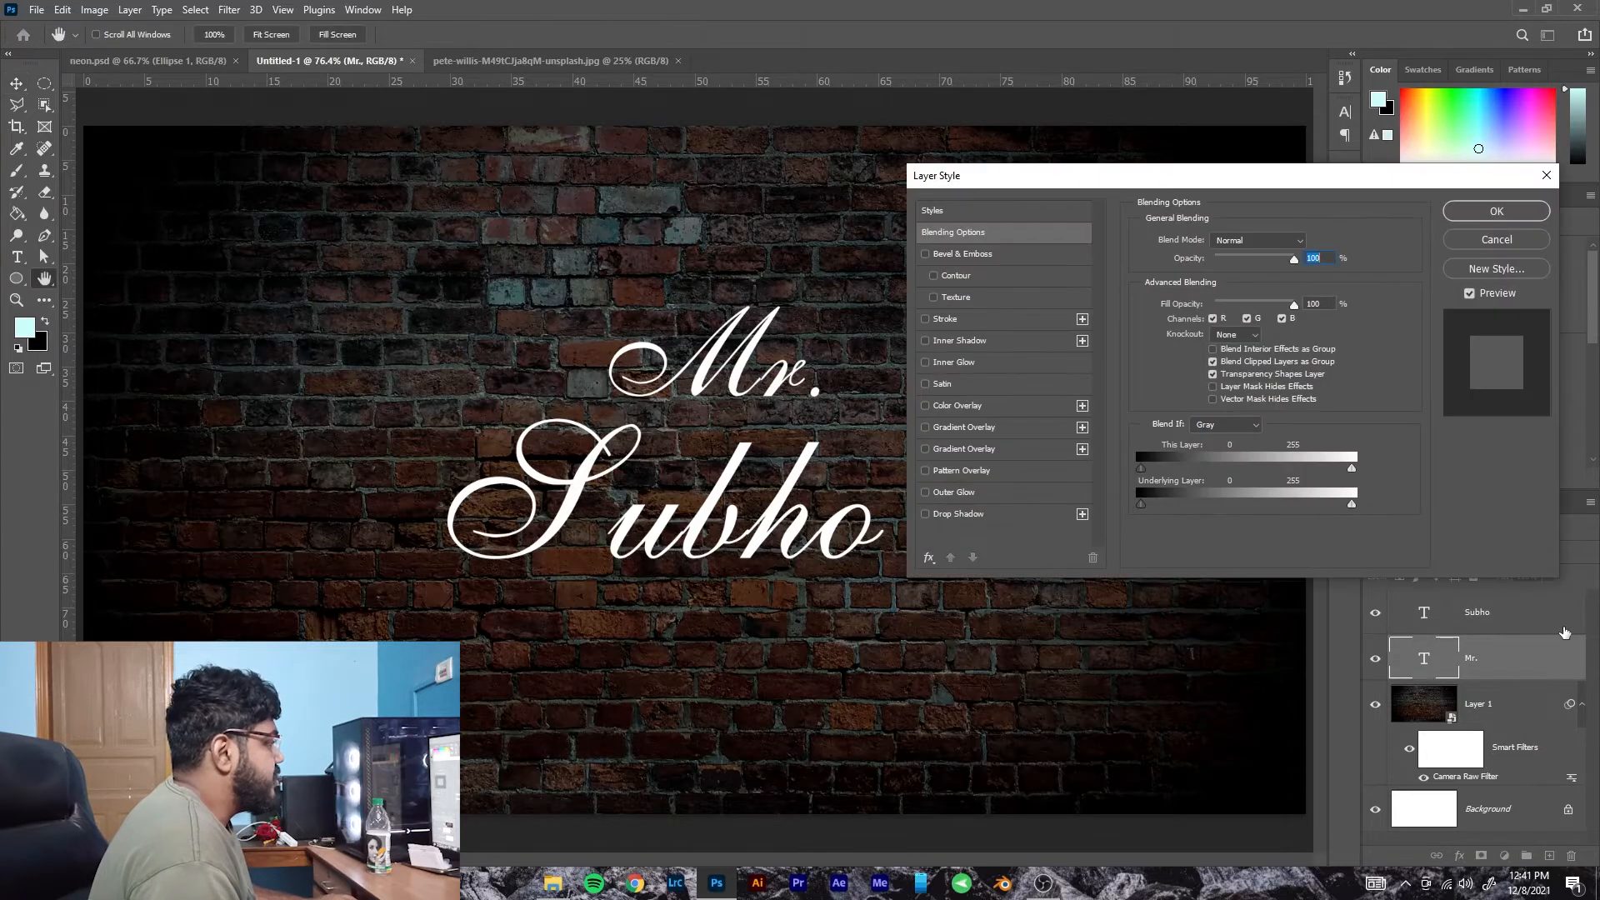
{"action": "left_click", "coordinate": [925, 341]}
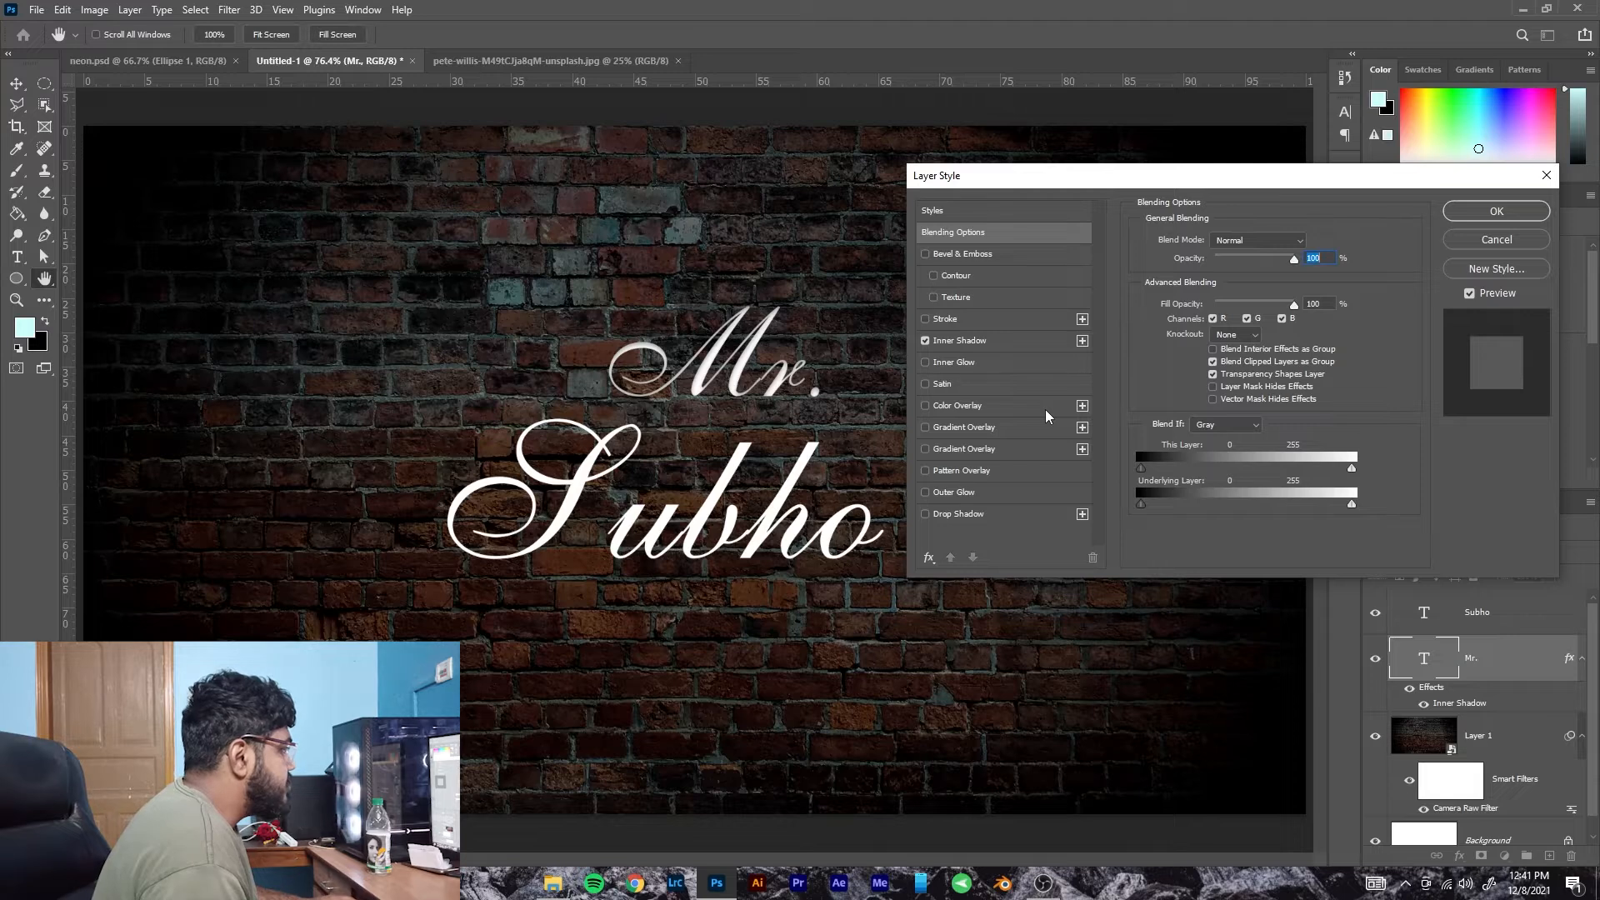
{"action": "left_click", "coordinate": [975, 340]}
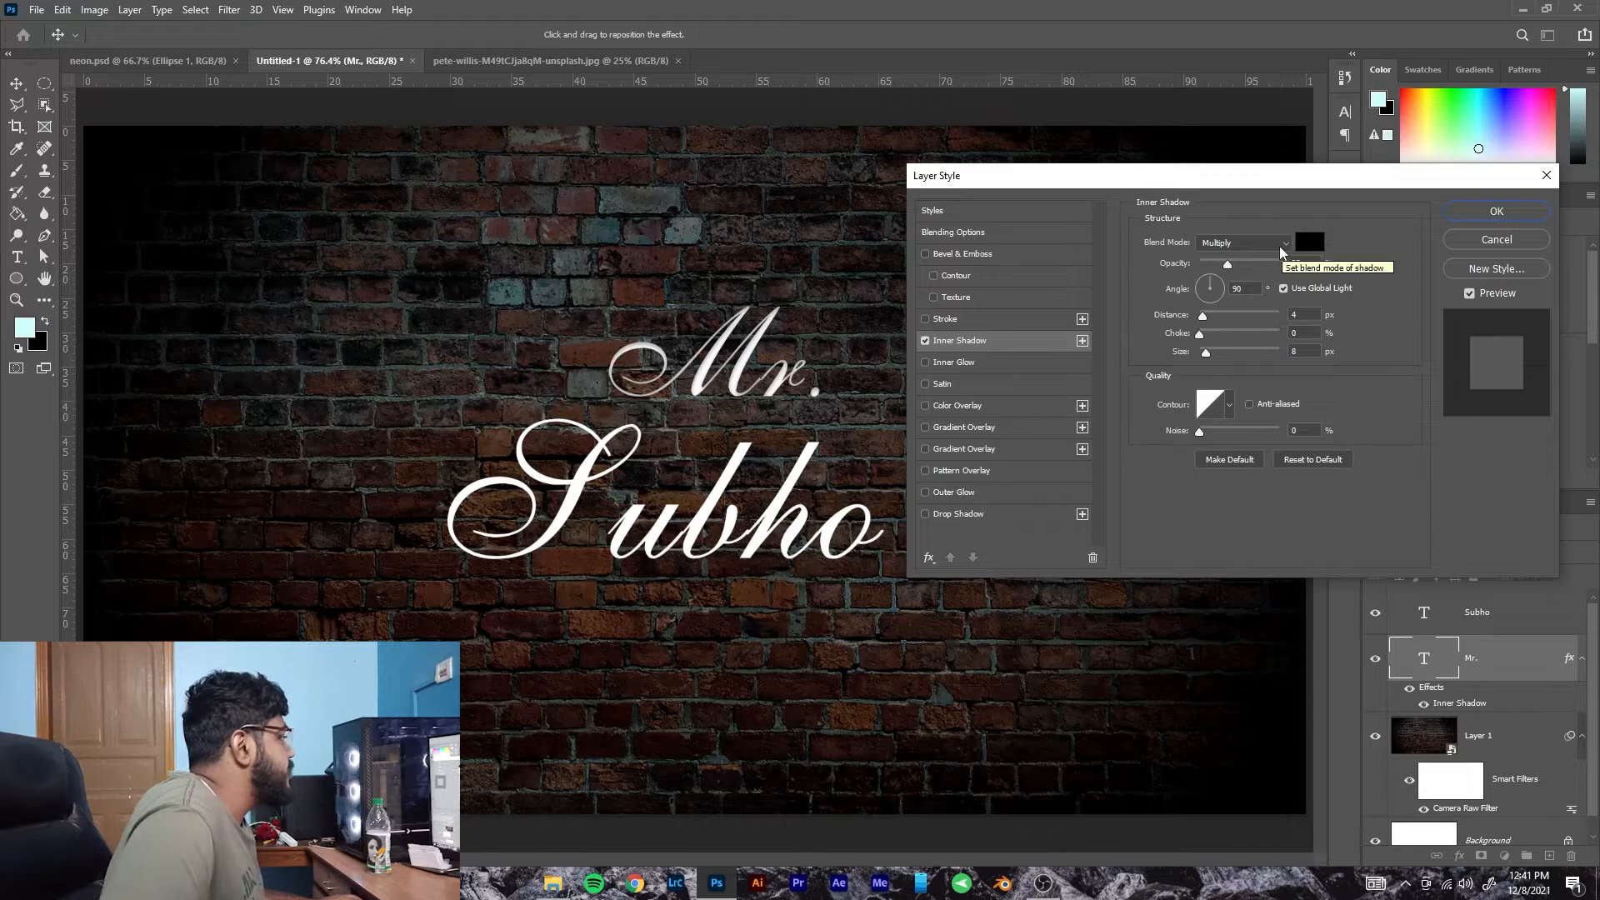
{"action": "left_click", "coordinate": [1279, 246]}
{"action": "left_click", "coordinate": [1262, 257]}
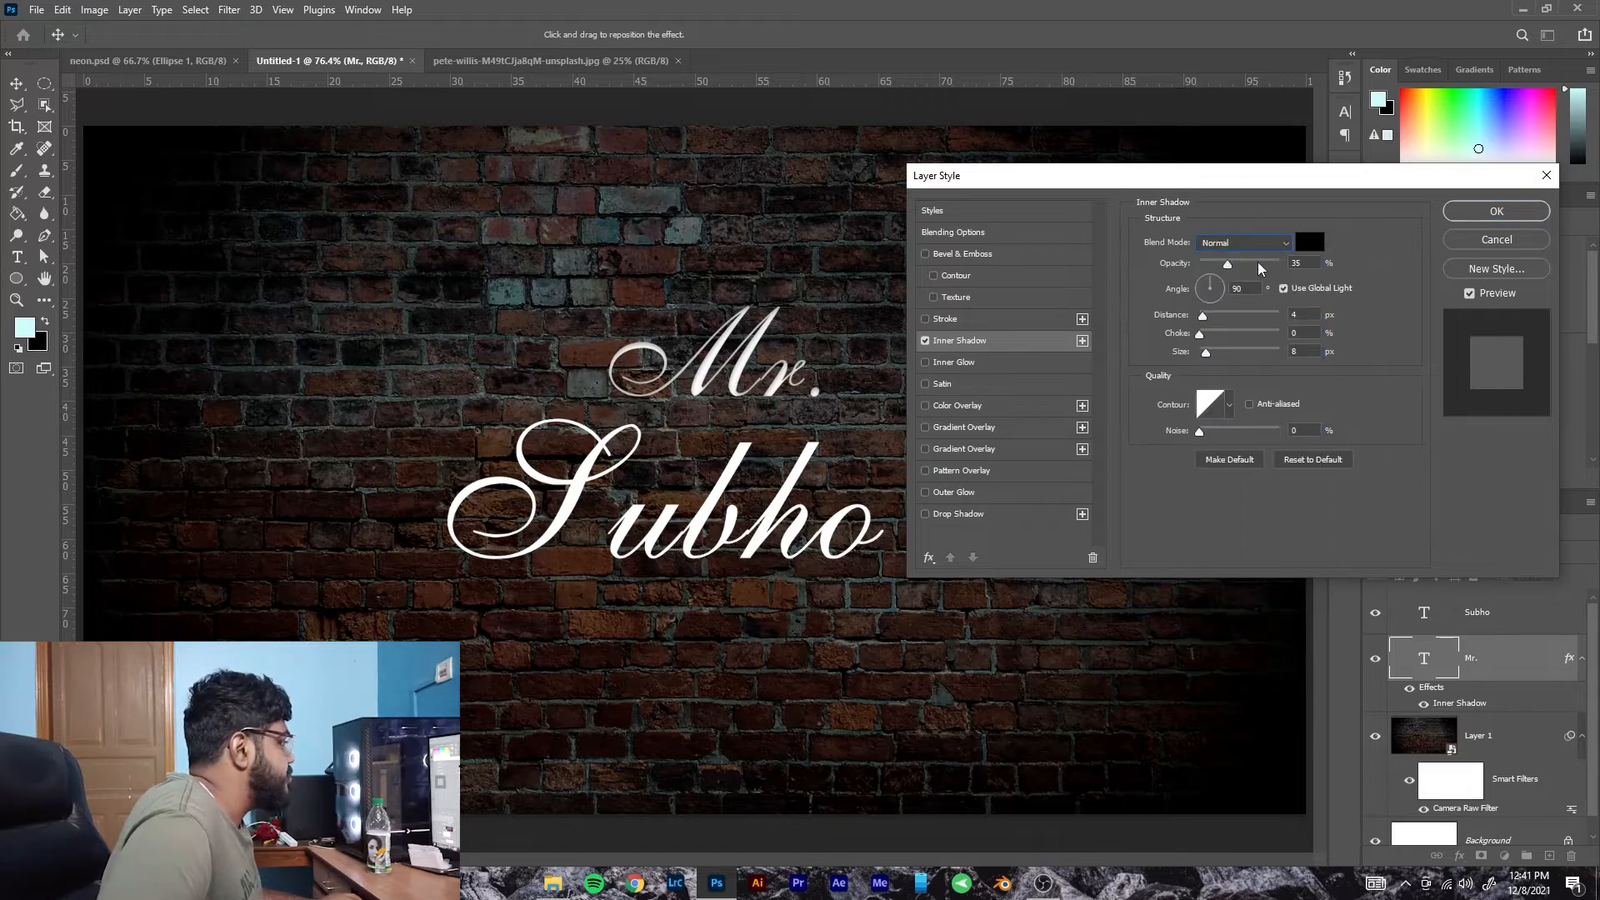
{"action": "left_click", "coordinate": [1263, 243]}
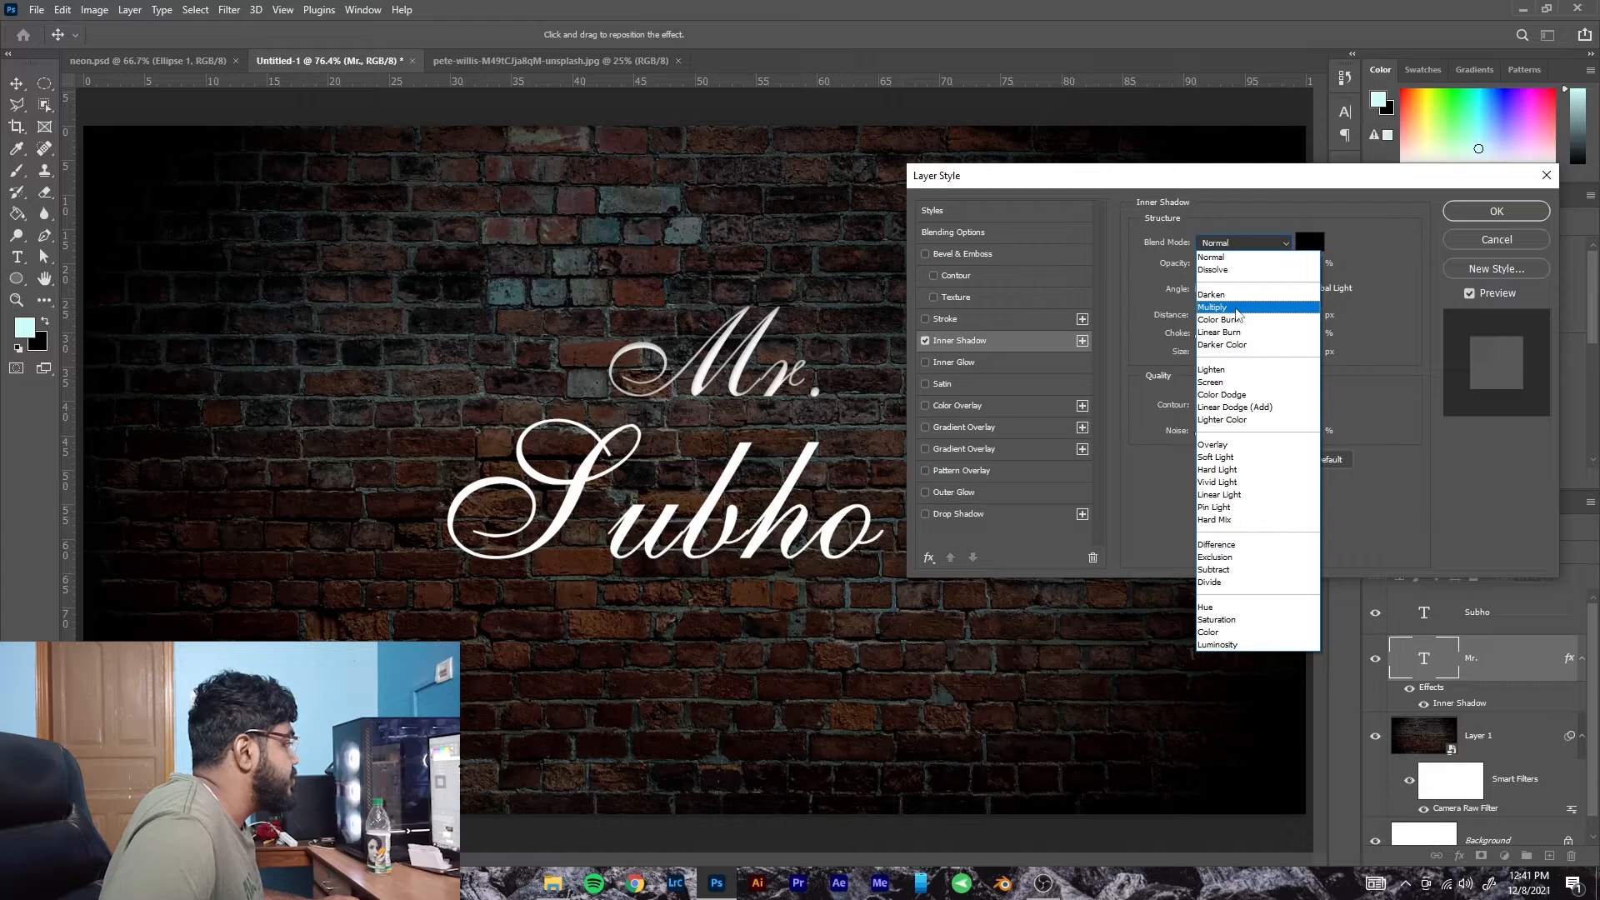
{"action": "left_click", "coordinate": [924, 343]}
{"action": "left_click", "coordinate": [925, 342]}
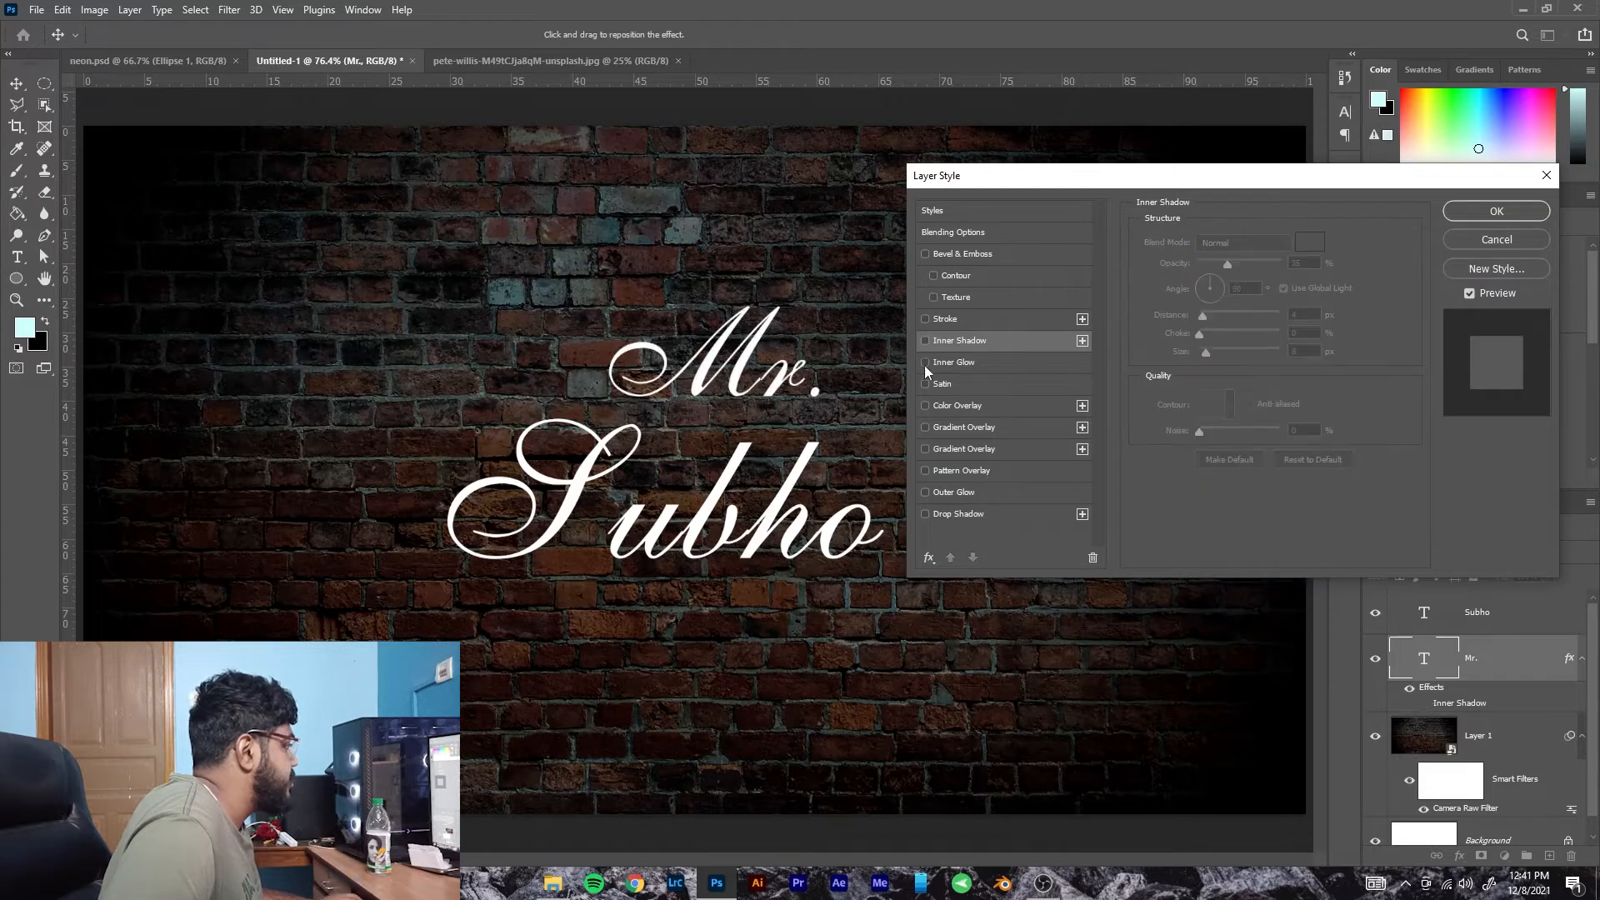
Add an Inner Glow to "Mr." in cyan #00eaff with 13% choke and a size of 6 px.
{"action": "left_click", "coordinate": [925, 363]}
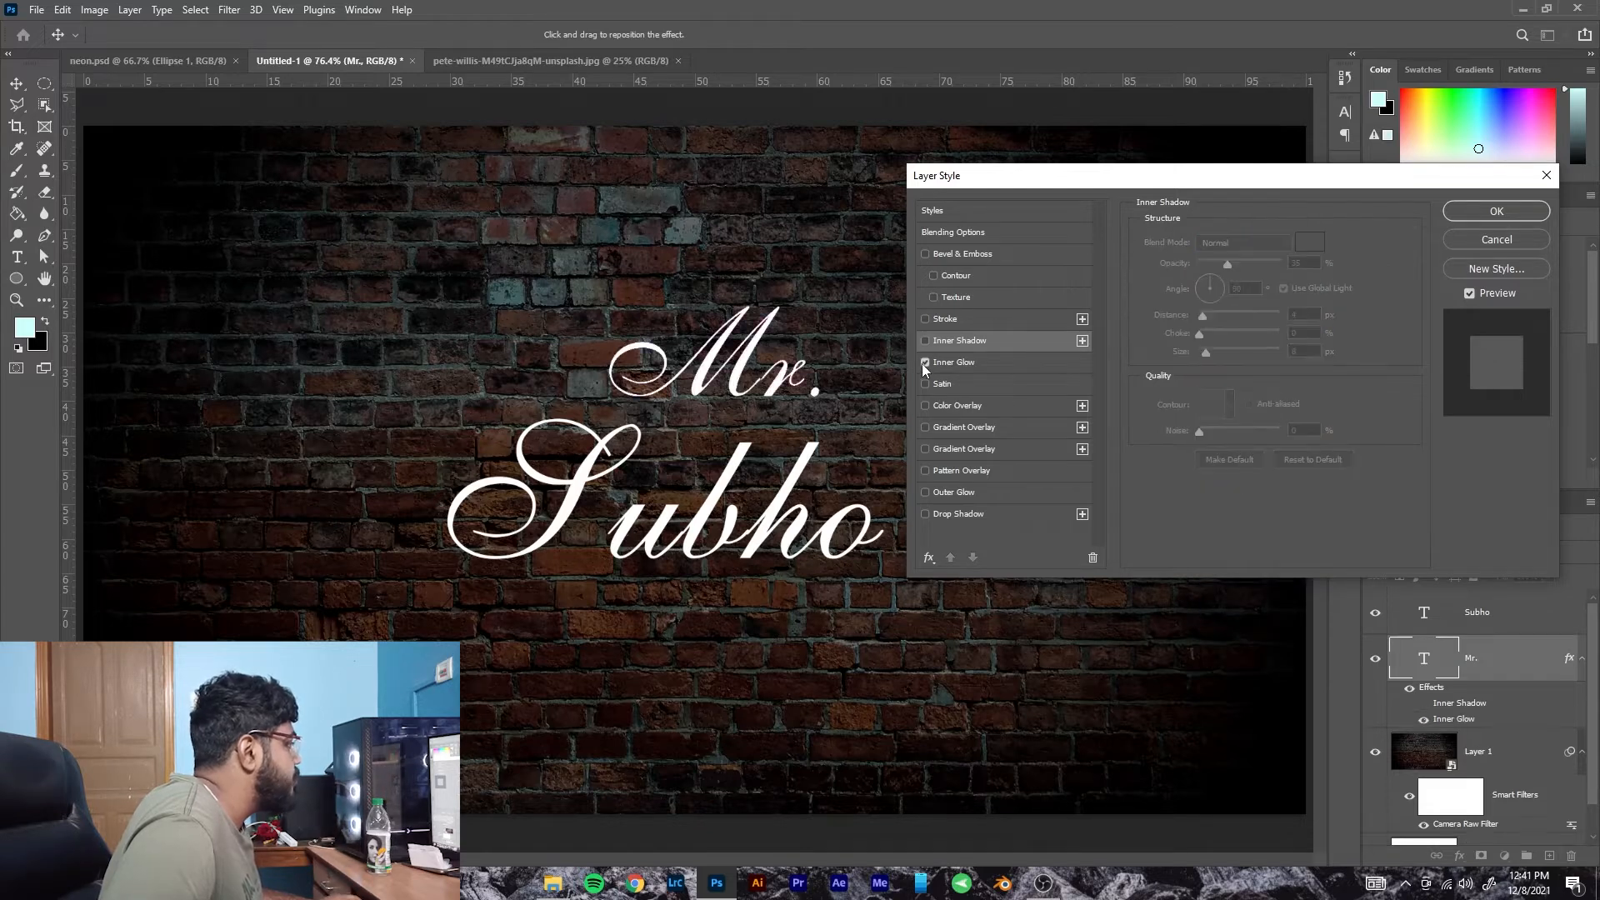
{"action": "left_click", "coordinate": [1015, 364]}
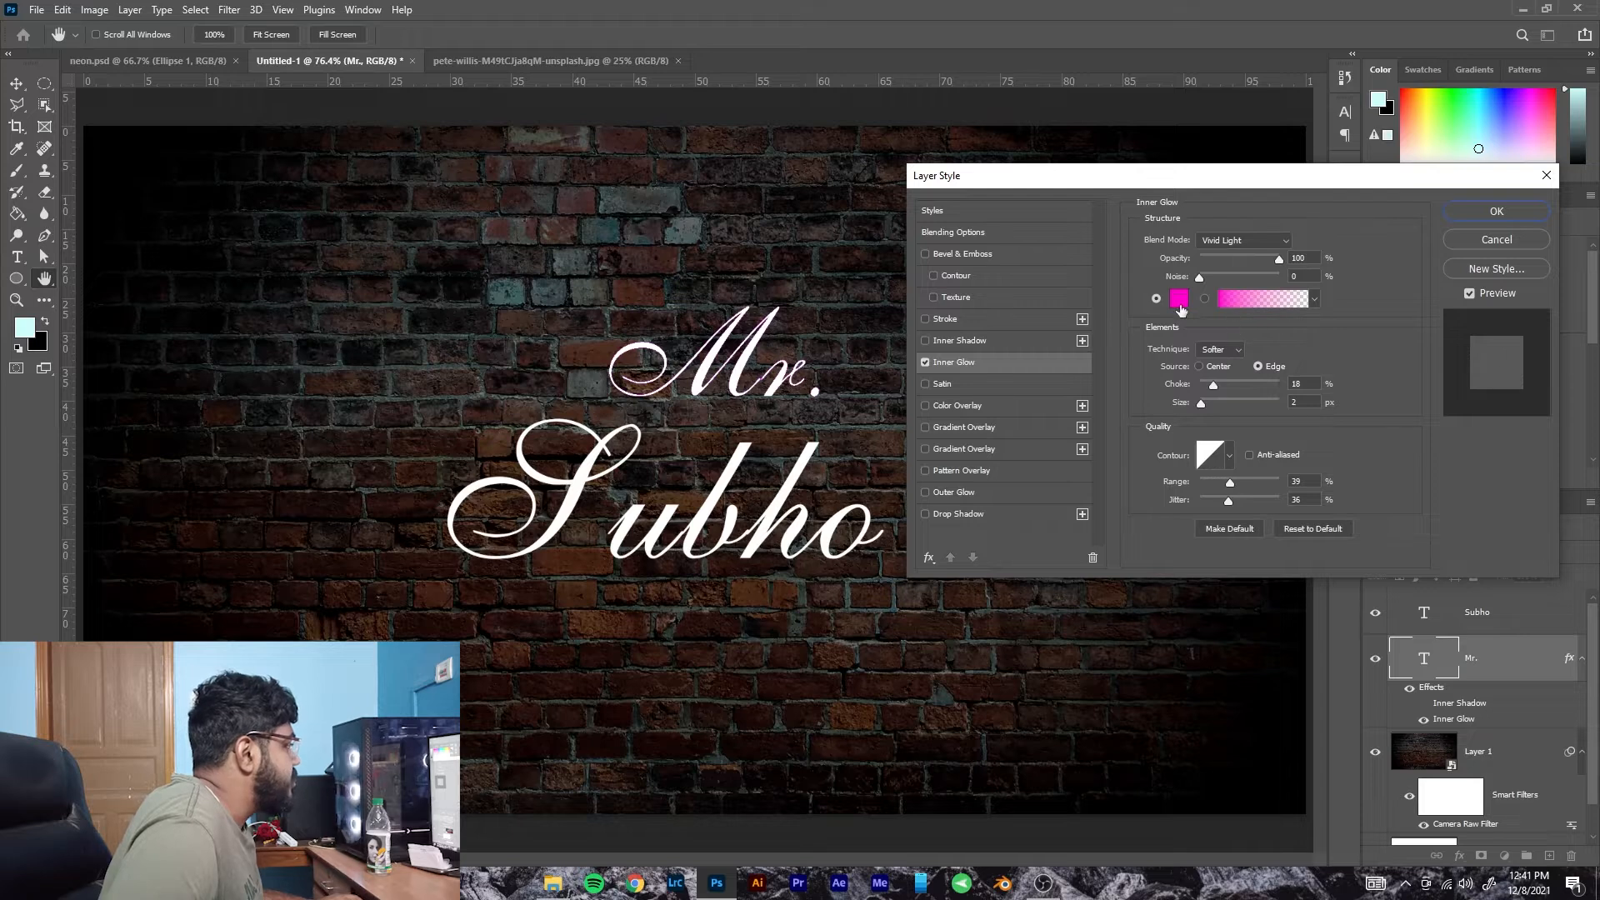
{"action": "left_click", "coordinate": [1178, 302]}
{"action": "left_click", "coordinate": [1102, 351]}
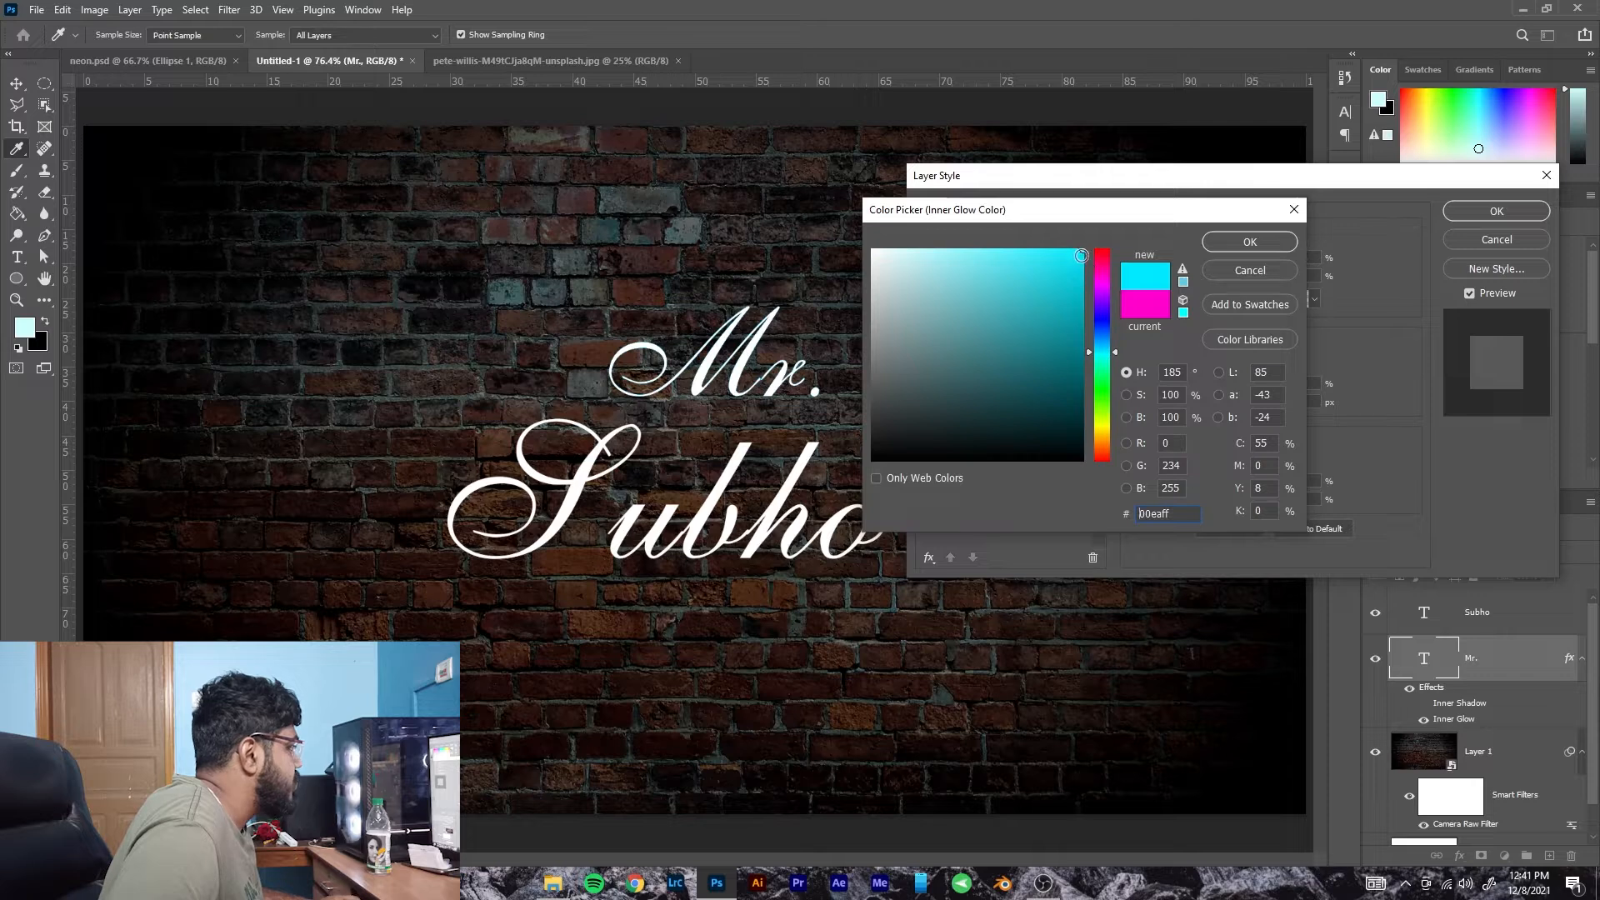
{"action": "left_click_drag", "start_coordinate": [1112, 350], "coordinate": [1108, 343]}
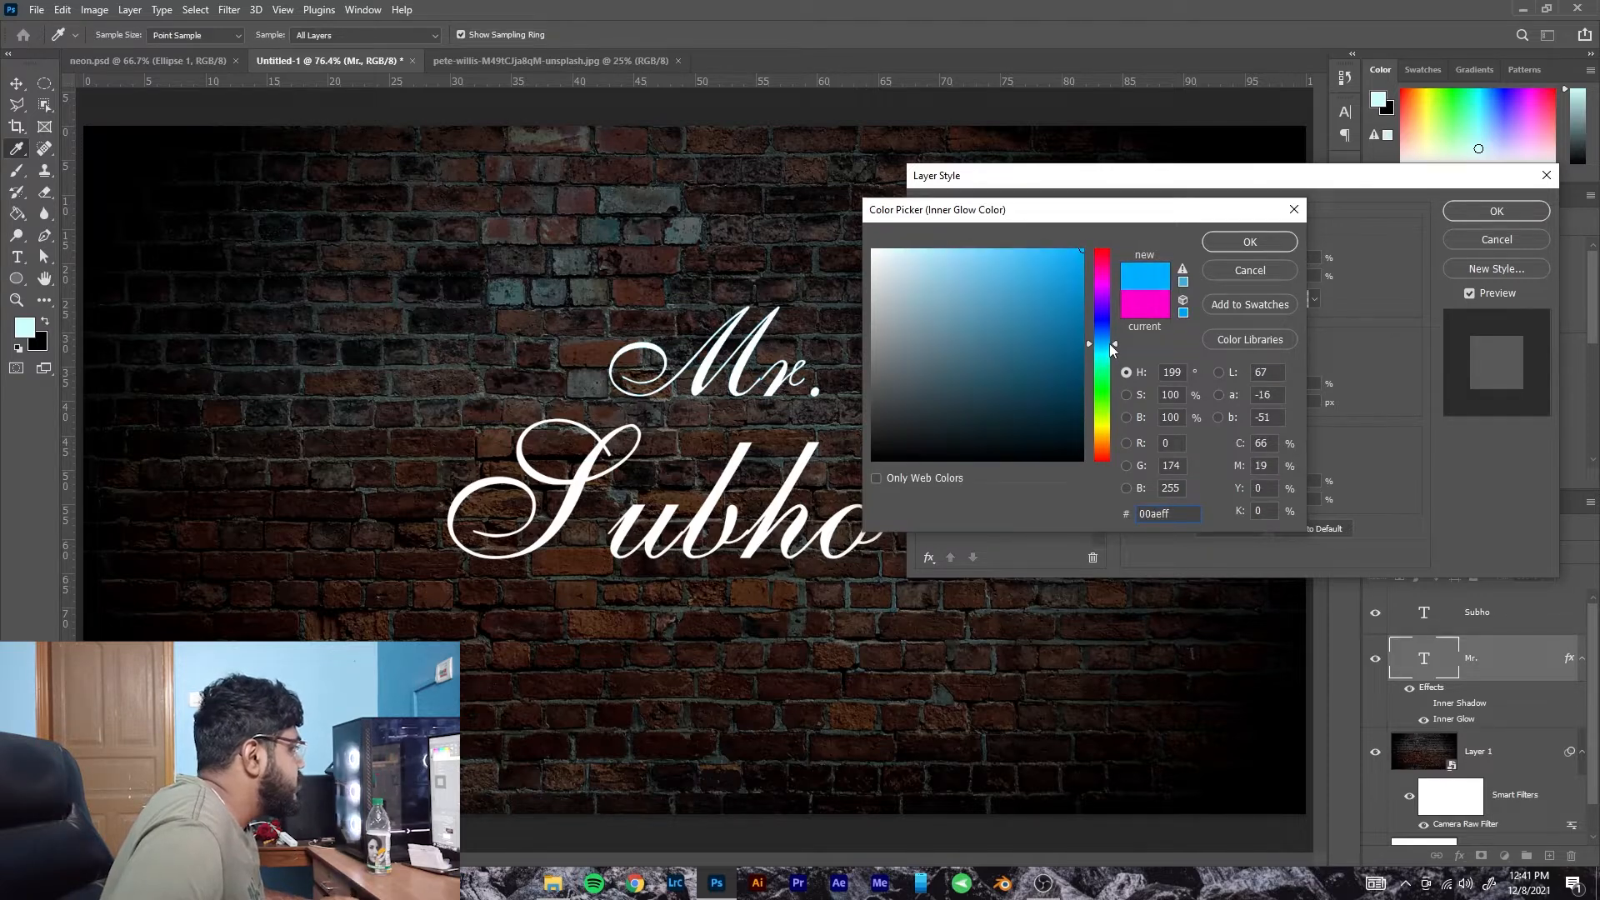
{"action": "left_click", "coordinate": [1082, 250]}
{"action": "left_click_drag", "start_coordinate": [1082, 250], "coordinate": [1088, 245]}
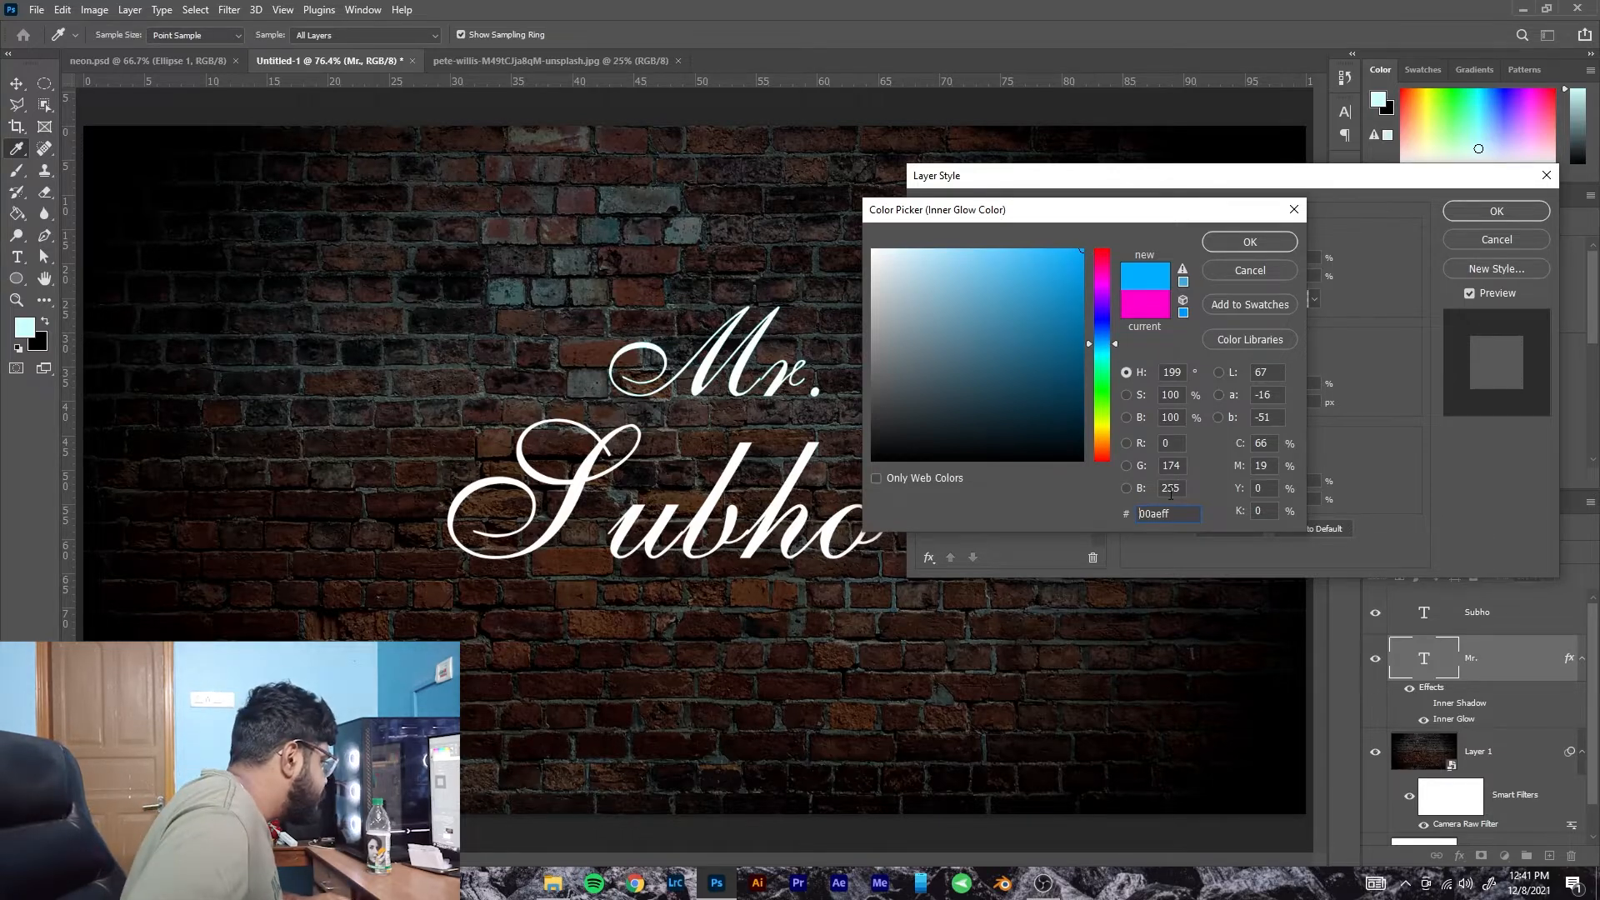
{"action": "left_click", "coordinate": [1147, 514]}
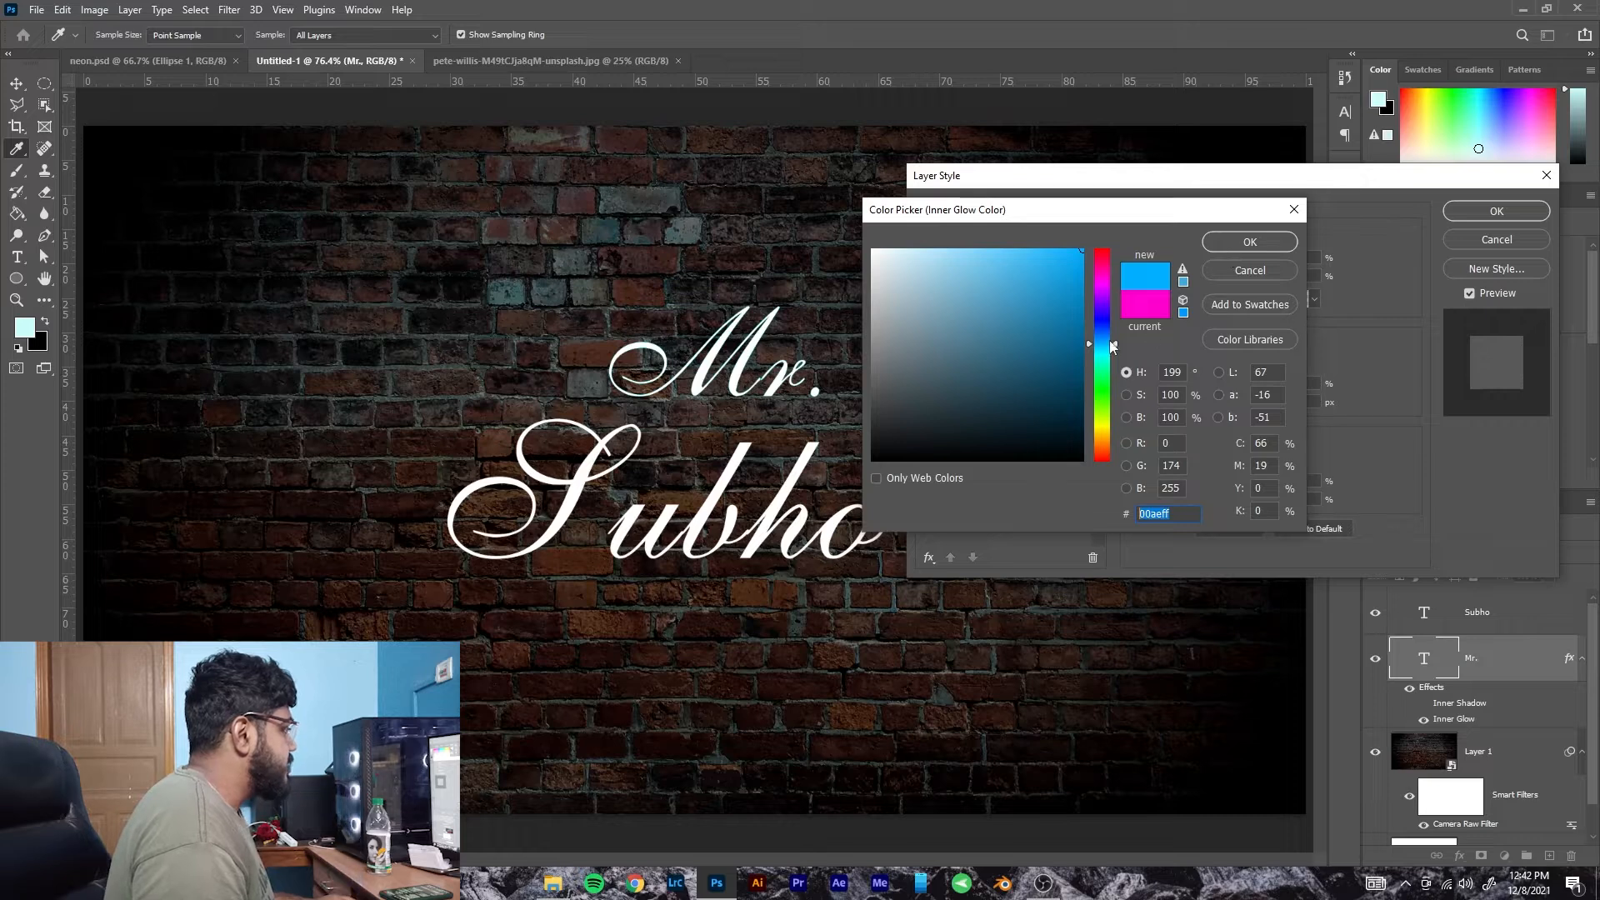
{"action": "left_click_drag", "start_coordinate": [1109, 348], "coordinate": [1108, 351]}
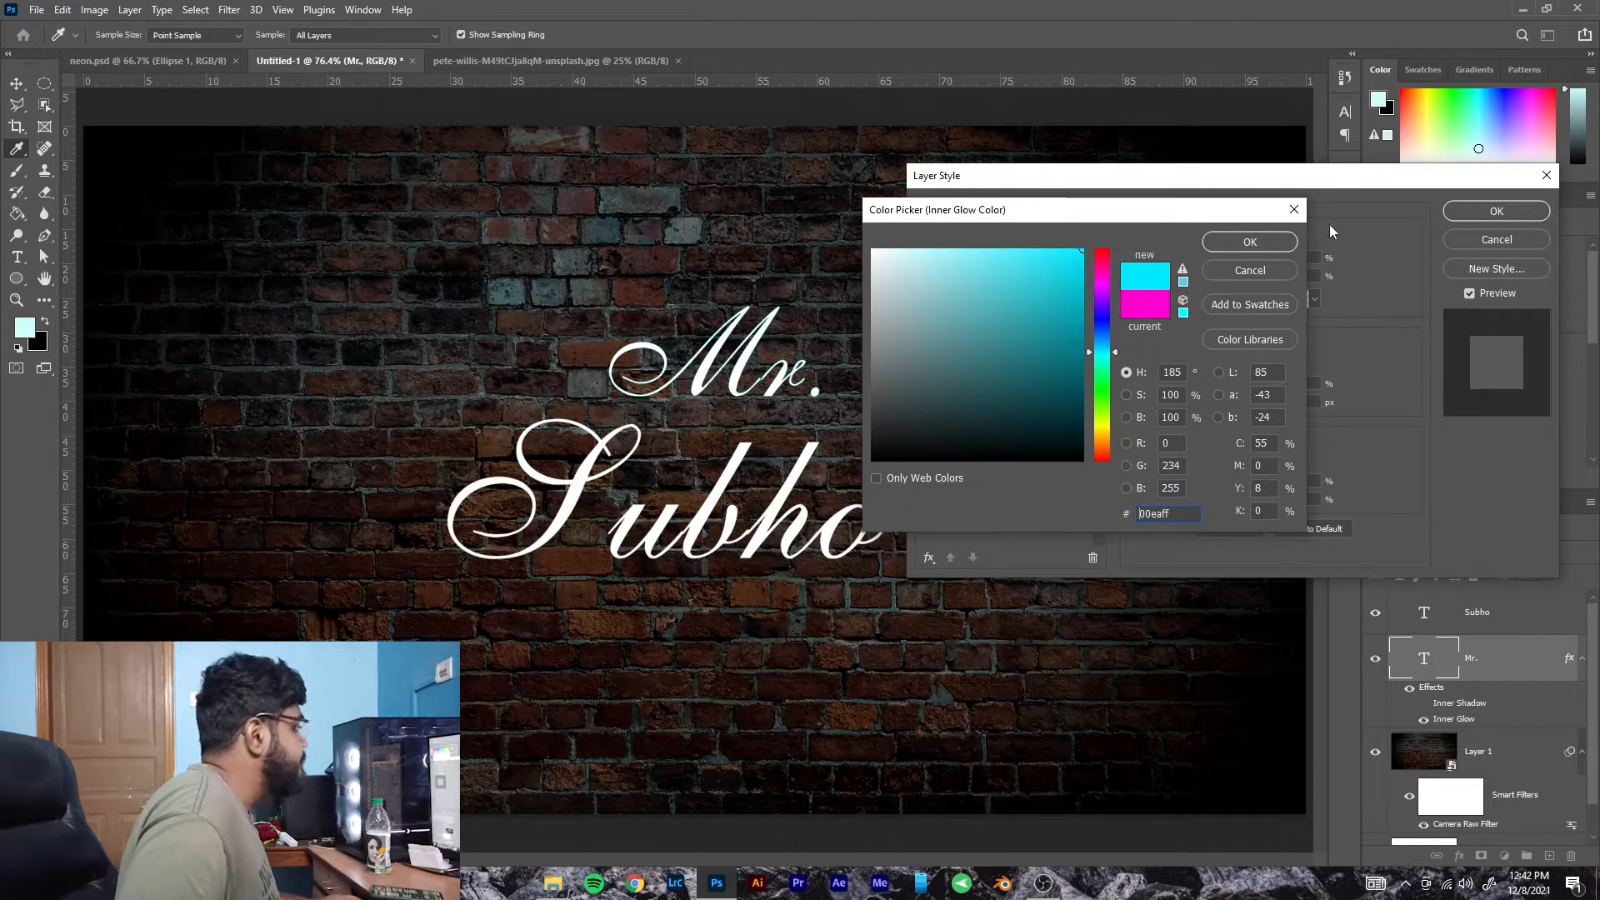
{"action": "left_click", "coordinate": [1273, 238]}
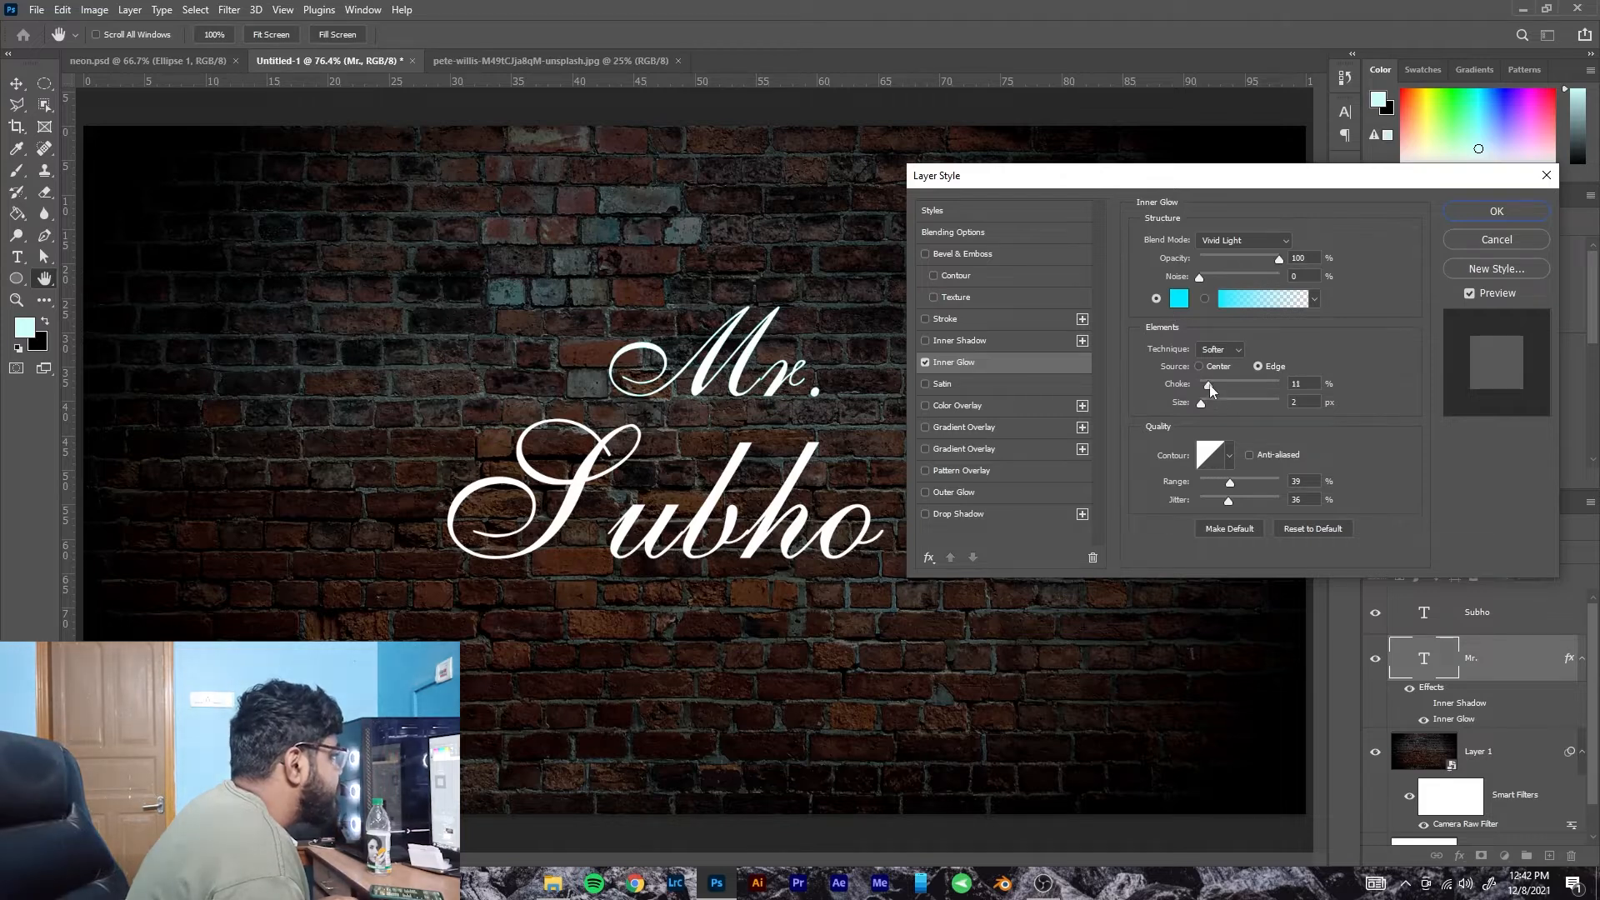
{"action": "mouse_move", "coordinate": [1210, 384]}
{"action": "left_mouse_down"}
{"action": "mouse_move", "coordinate": [1313, 393]}
{"action": "mouse_move", "coordinate": [1216, 383]}
{"action": "mouse_move", "coordinate": [1242, 383]}
{"action": "mouse_move", "coordinate": [1212, 385]}
{"action": "mouse_move", "coordinate": [1232, 385]}
{"action": "mouse_move", "coordinate": [1205, 406]}
{"action": "left_mouse_up"}
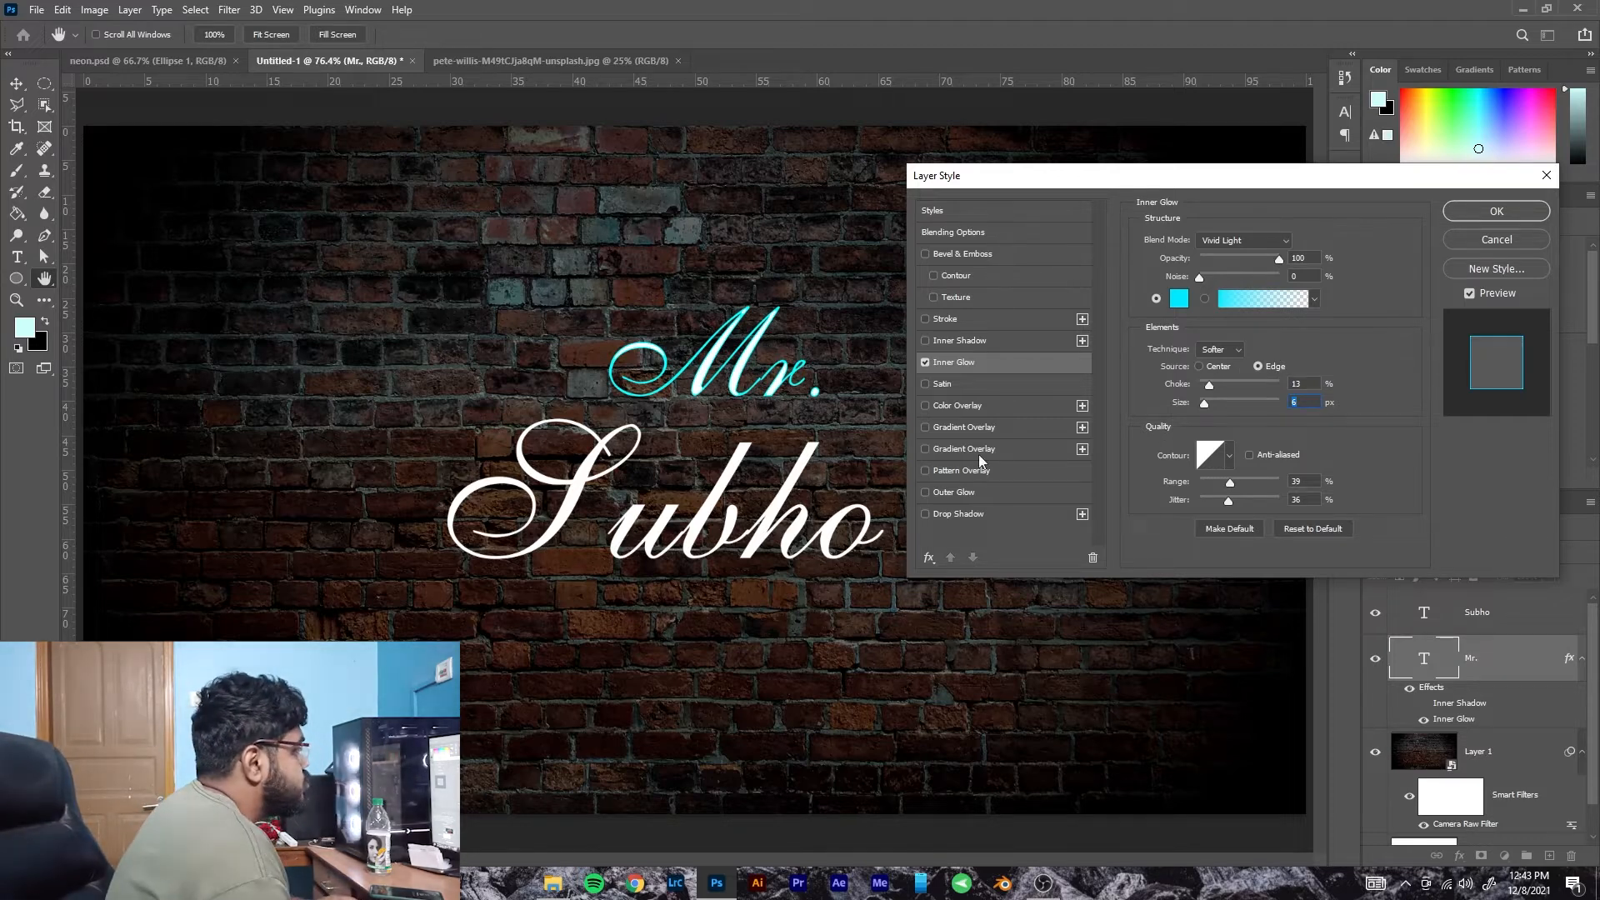
Add an Outer Glow to the "Mr." text in cyan #00eaff.
{"action": "left_click", "coordinate": [925, 492]}
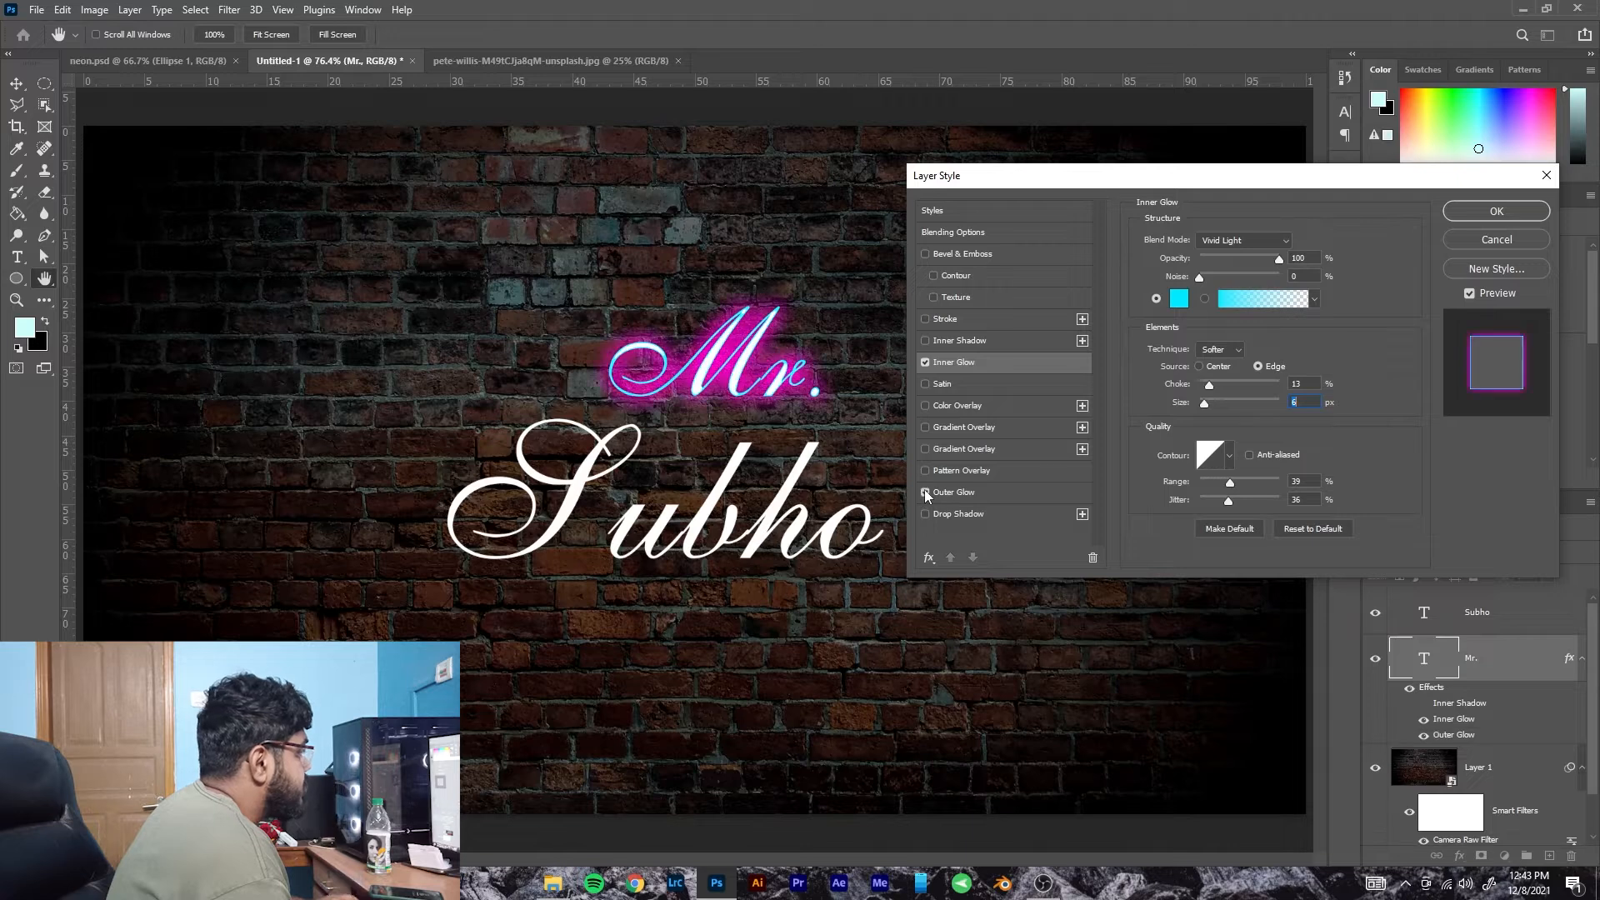
{"action": "left_click", "coordinate": [983, 494]}
{"action": "left_click", "coordinate": [1177, 299]}
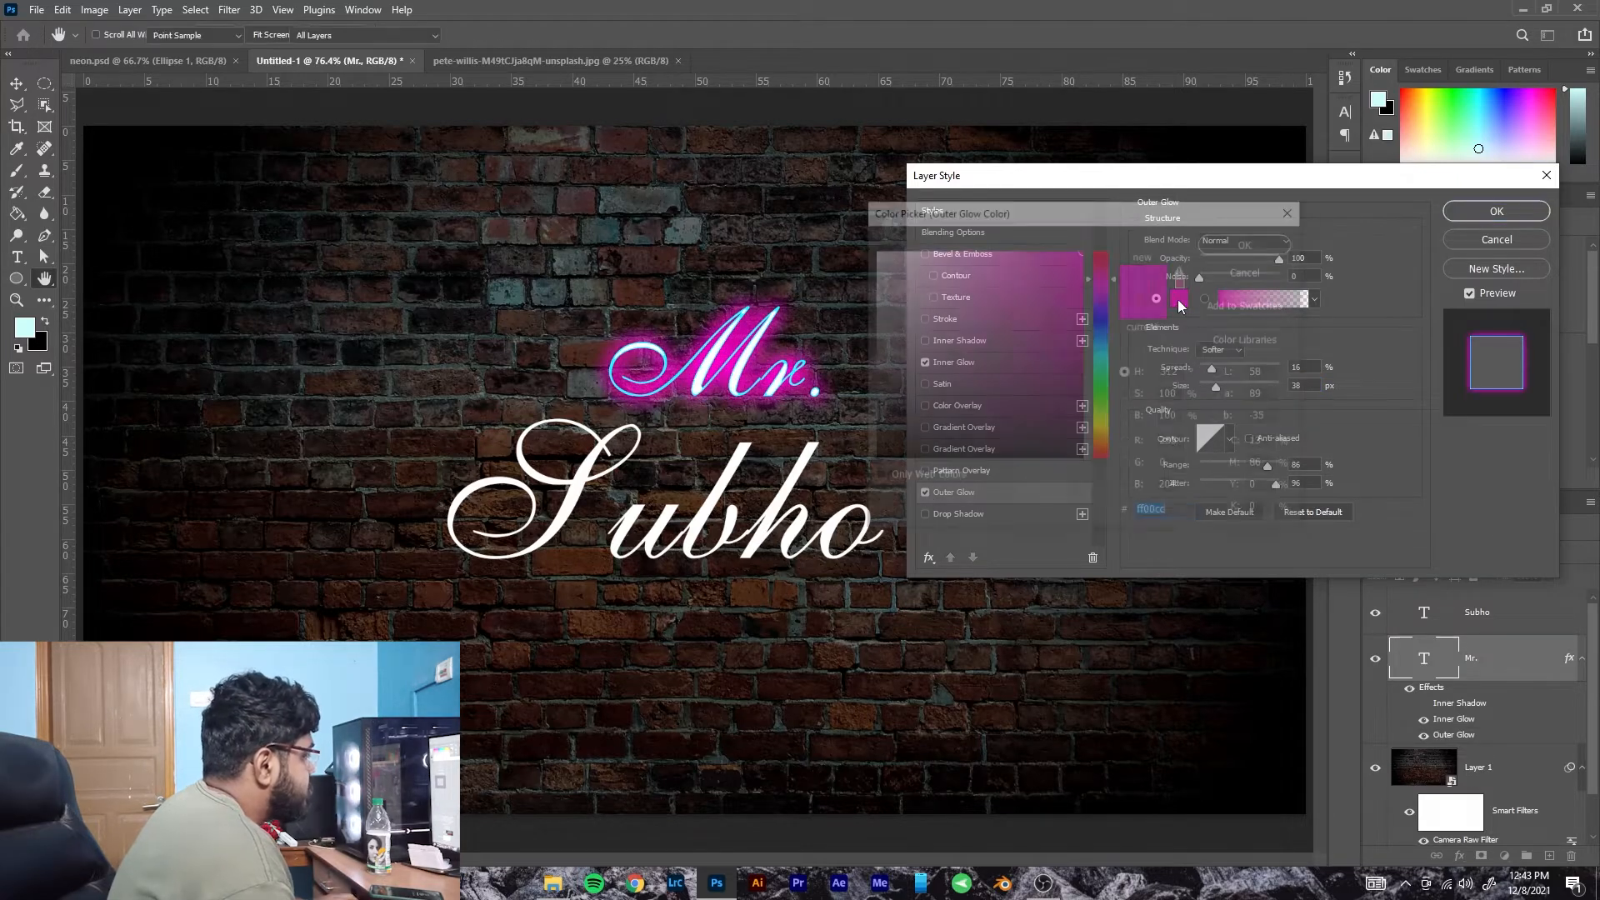
{"action": "left_click", "coordinate": [1173, 514]}
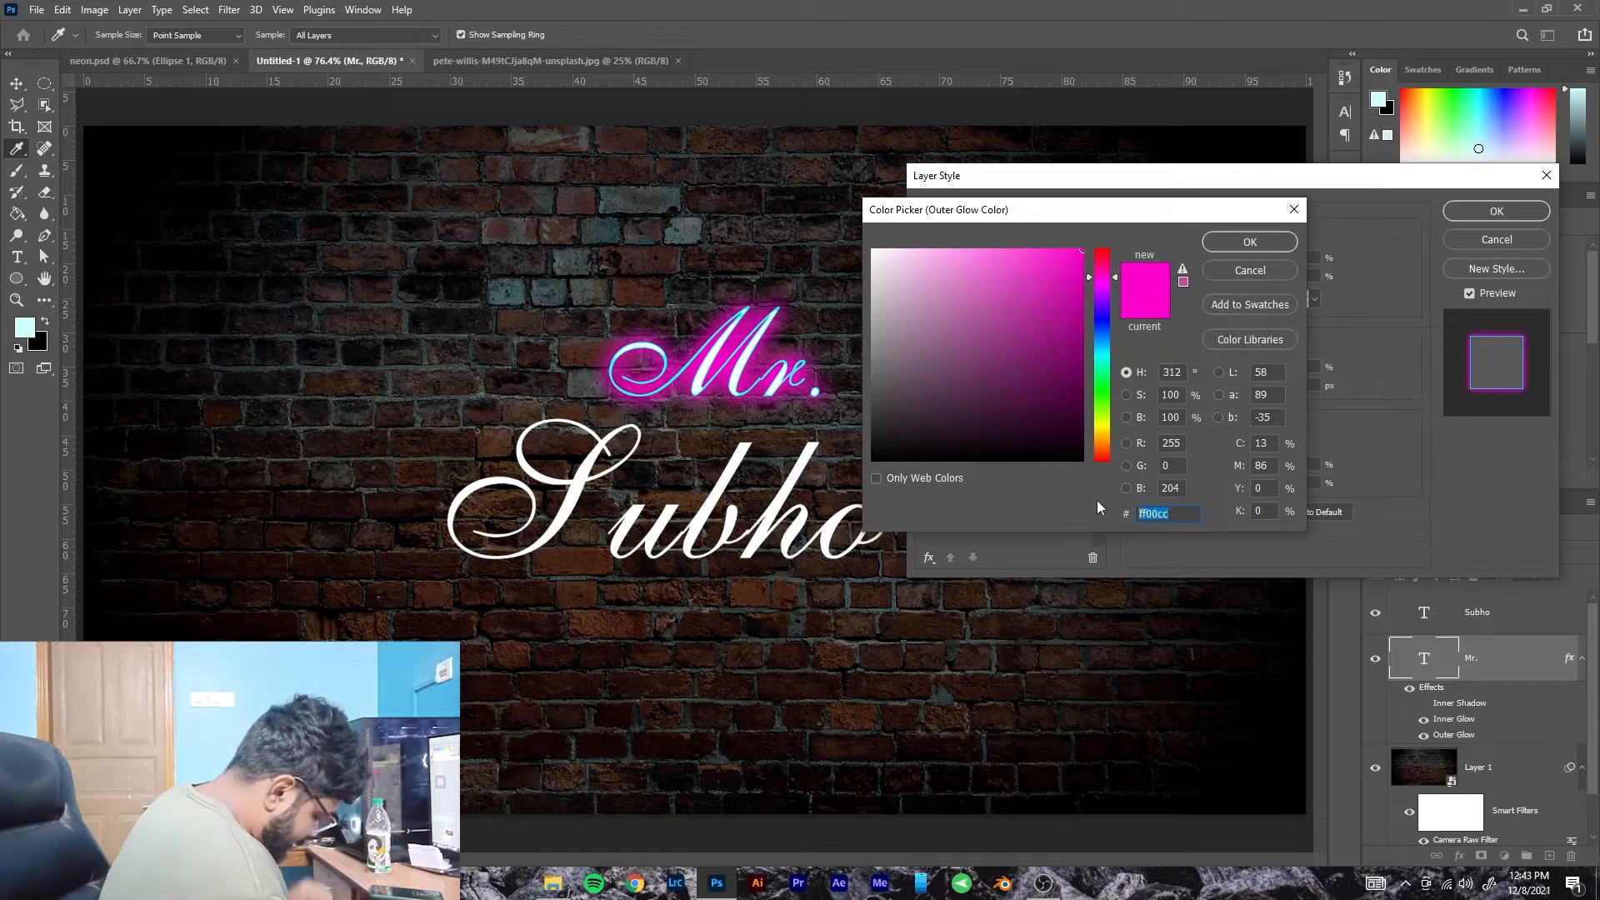
{"action": "type", "text": "00"}
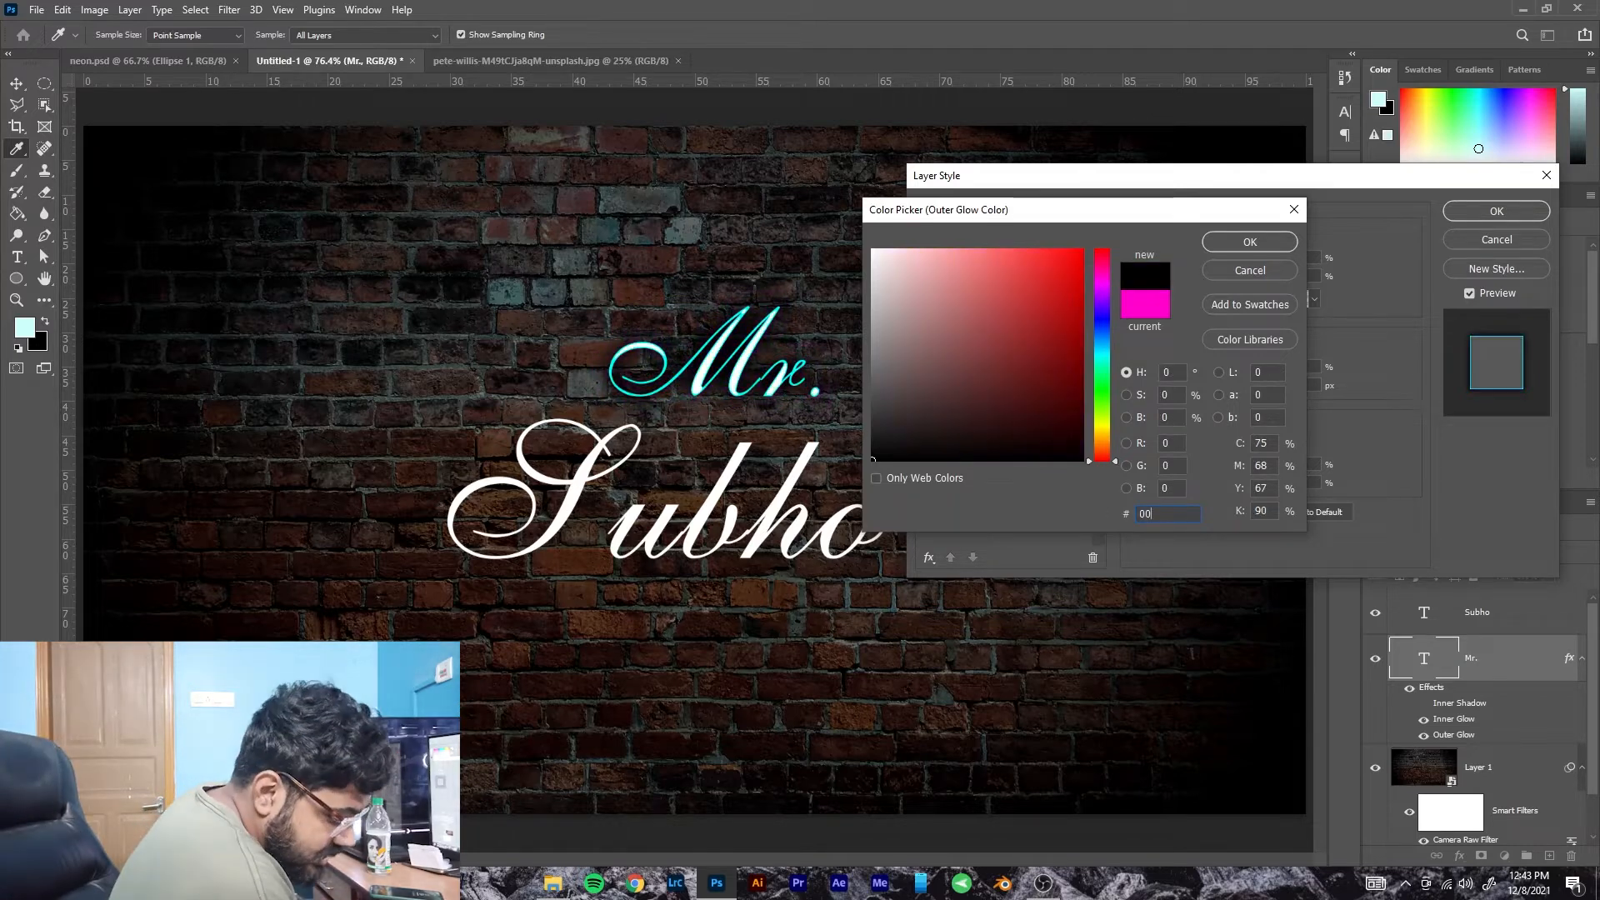
{"action": "type", "text": "ea"}
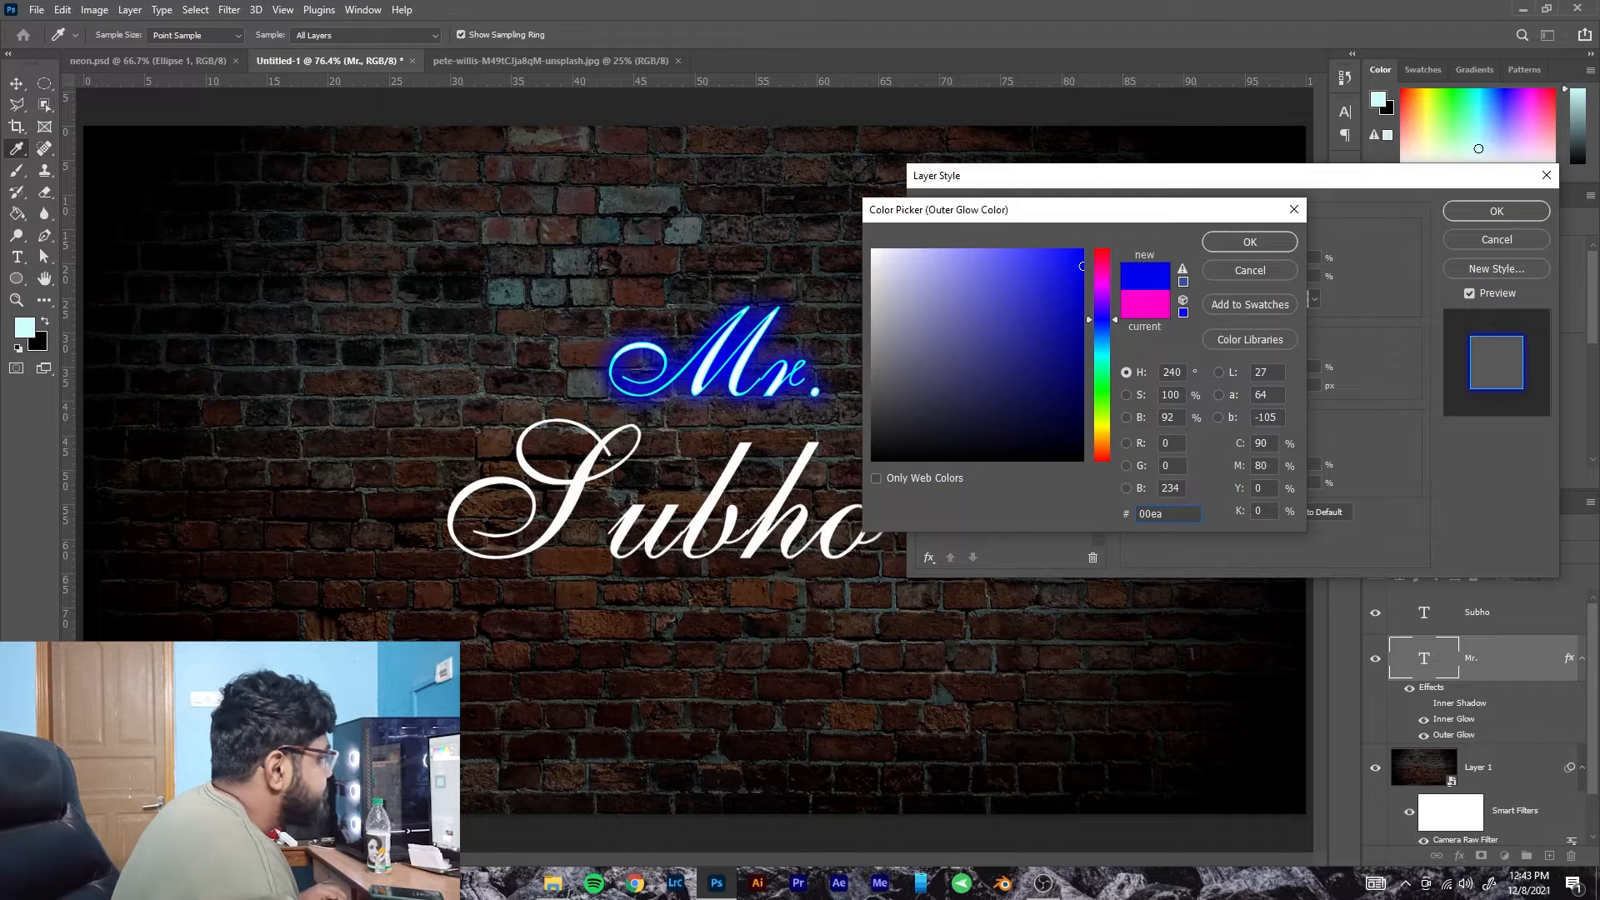
{"action": "type", "text": "ff"}
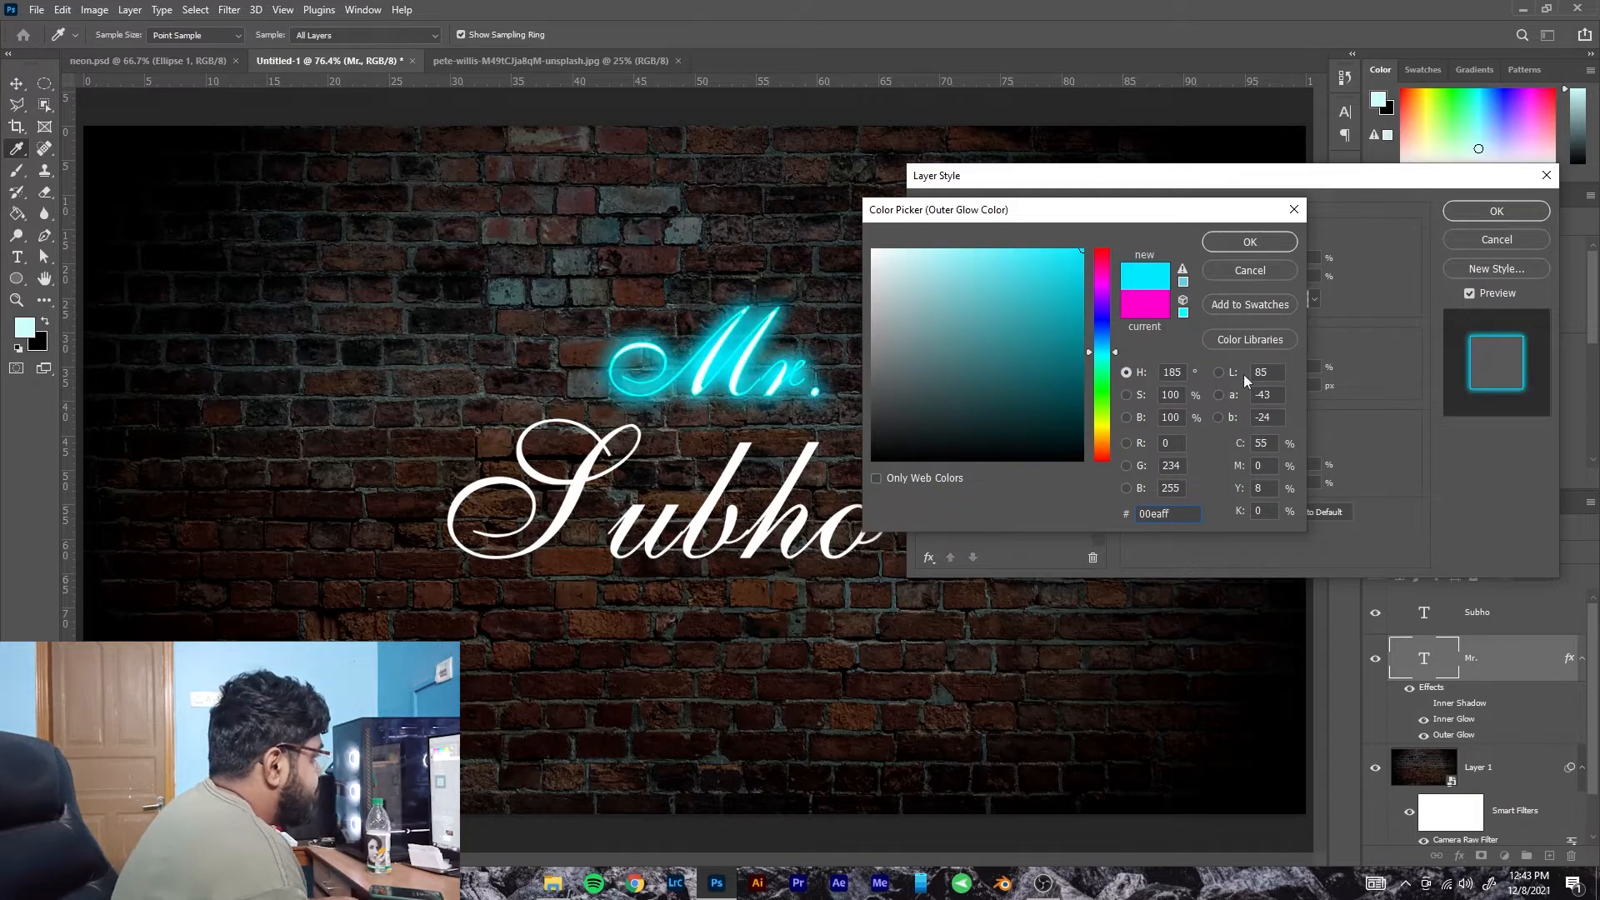
{"action": "left_click", "coordinate": [1237, 238]}
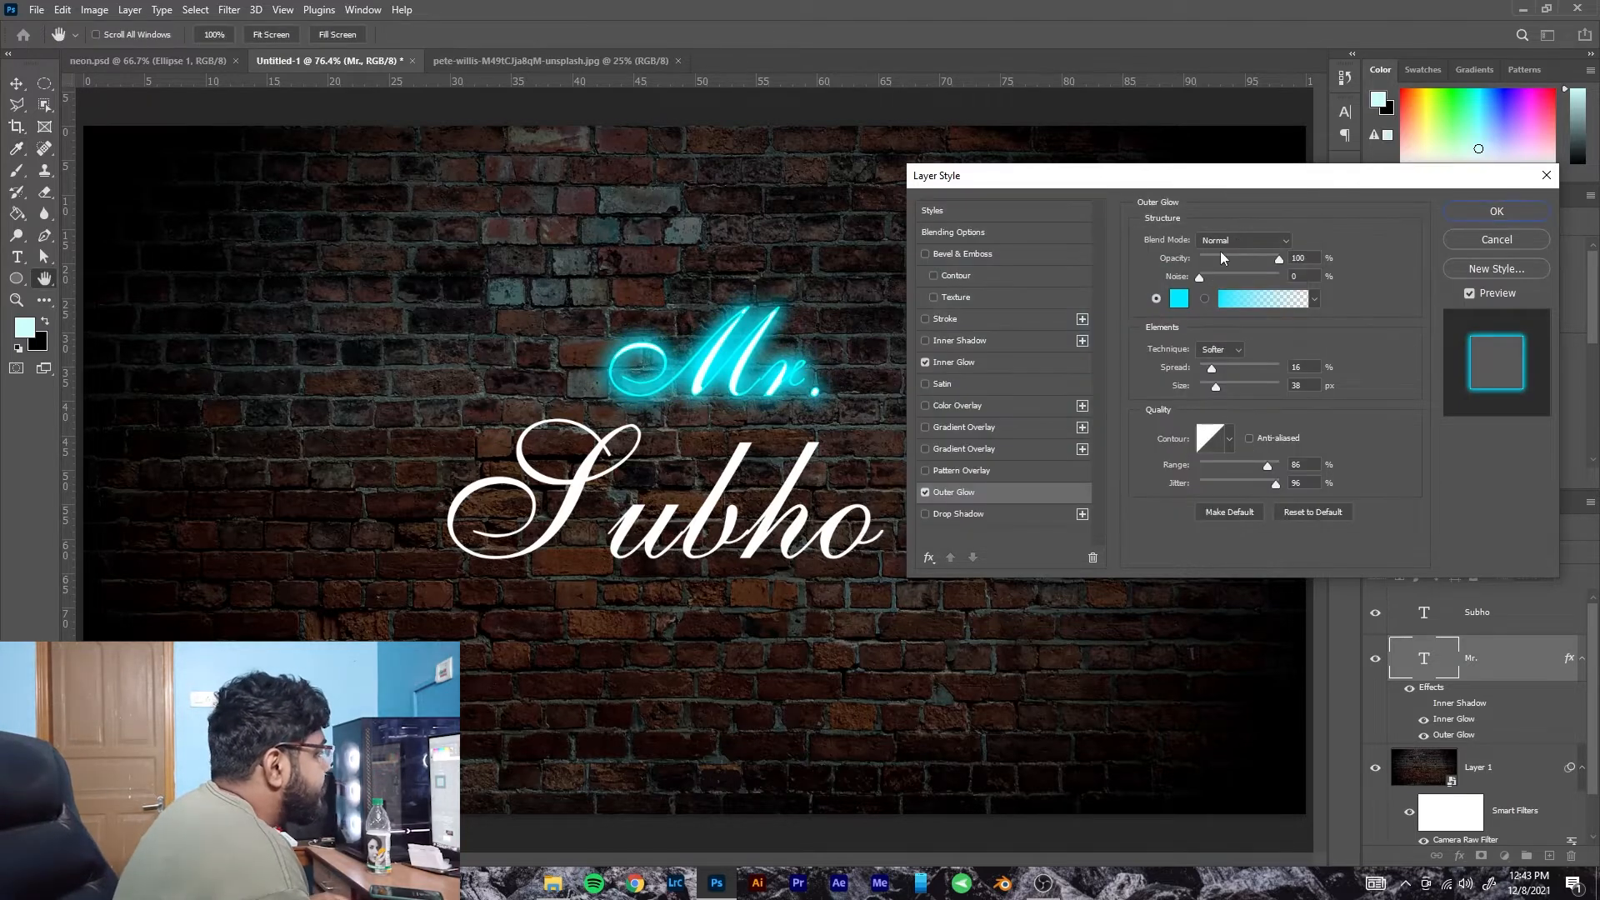
Add a Drop Shadow to the "Mr." text in cyan #00eaff.
{"action": "left_click", "coordinate": [923, 514]}
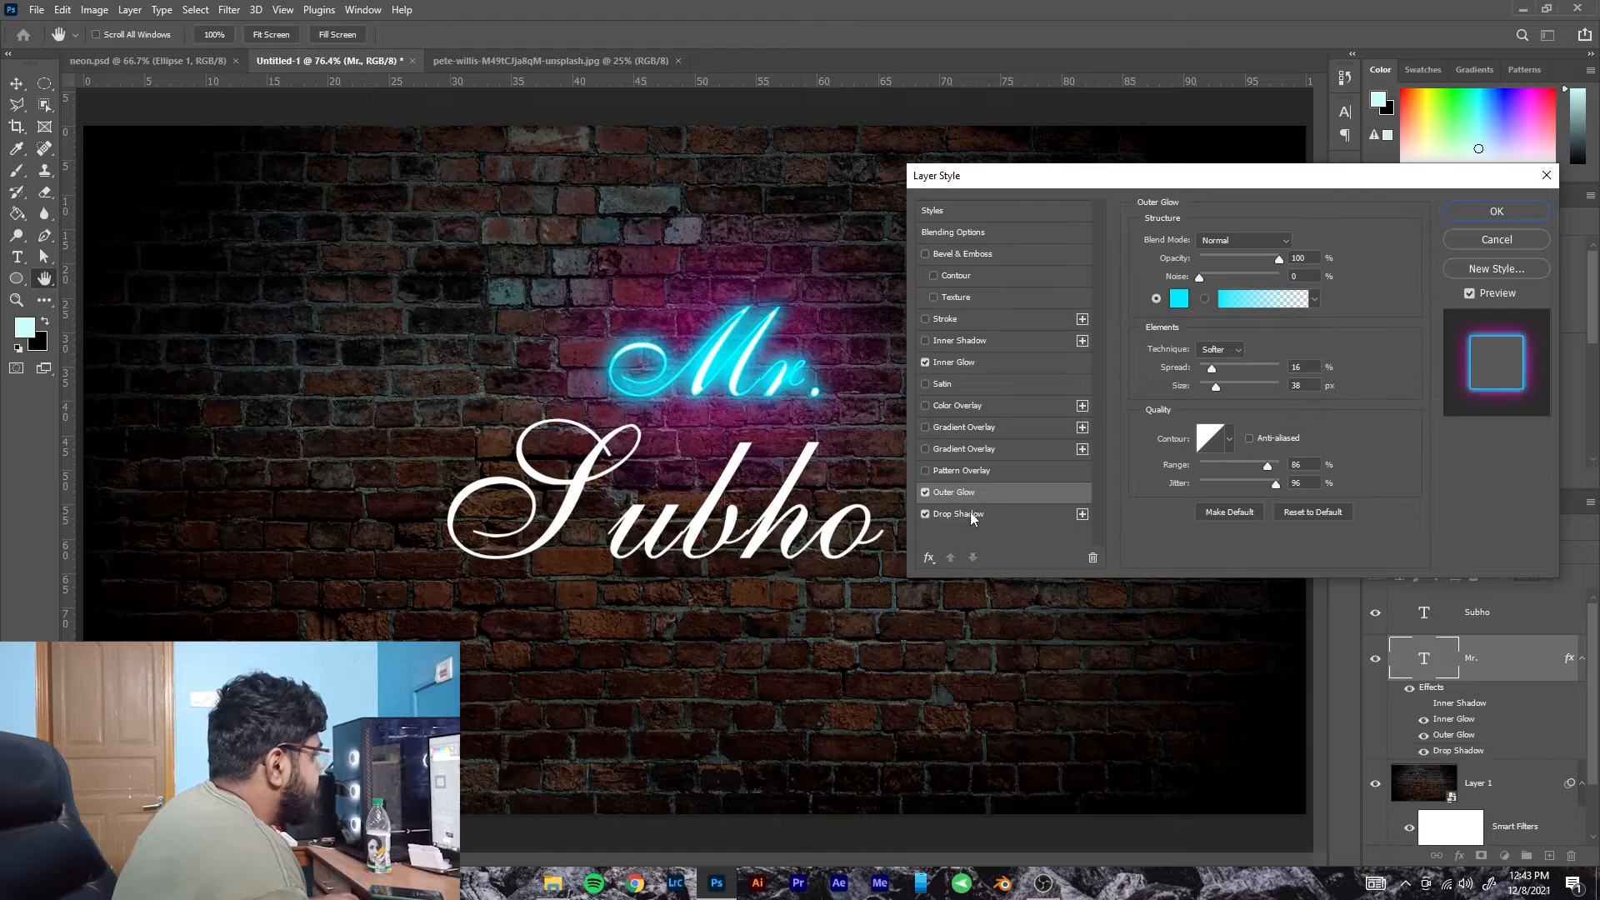
{"action": "left_click", "coordinate": [958, 514]}
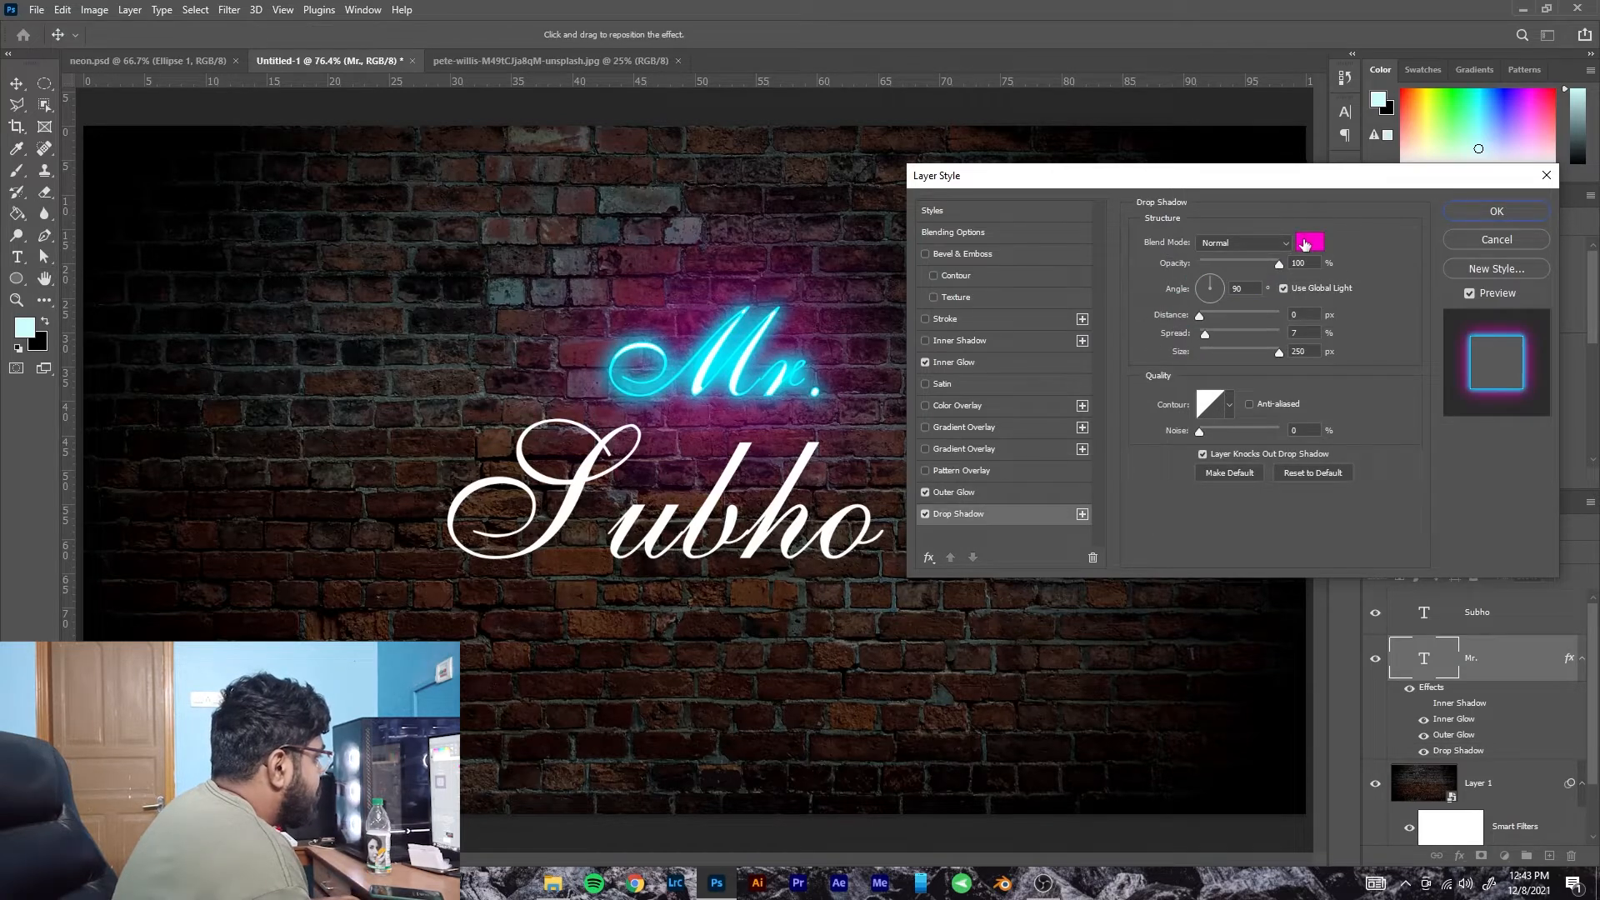
{"action": "left_click", "coordinate": [1305, 243]}
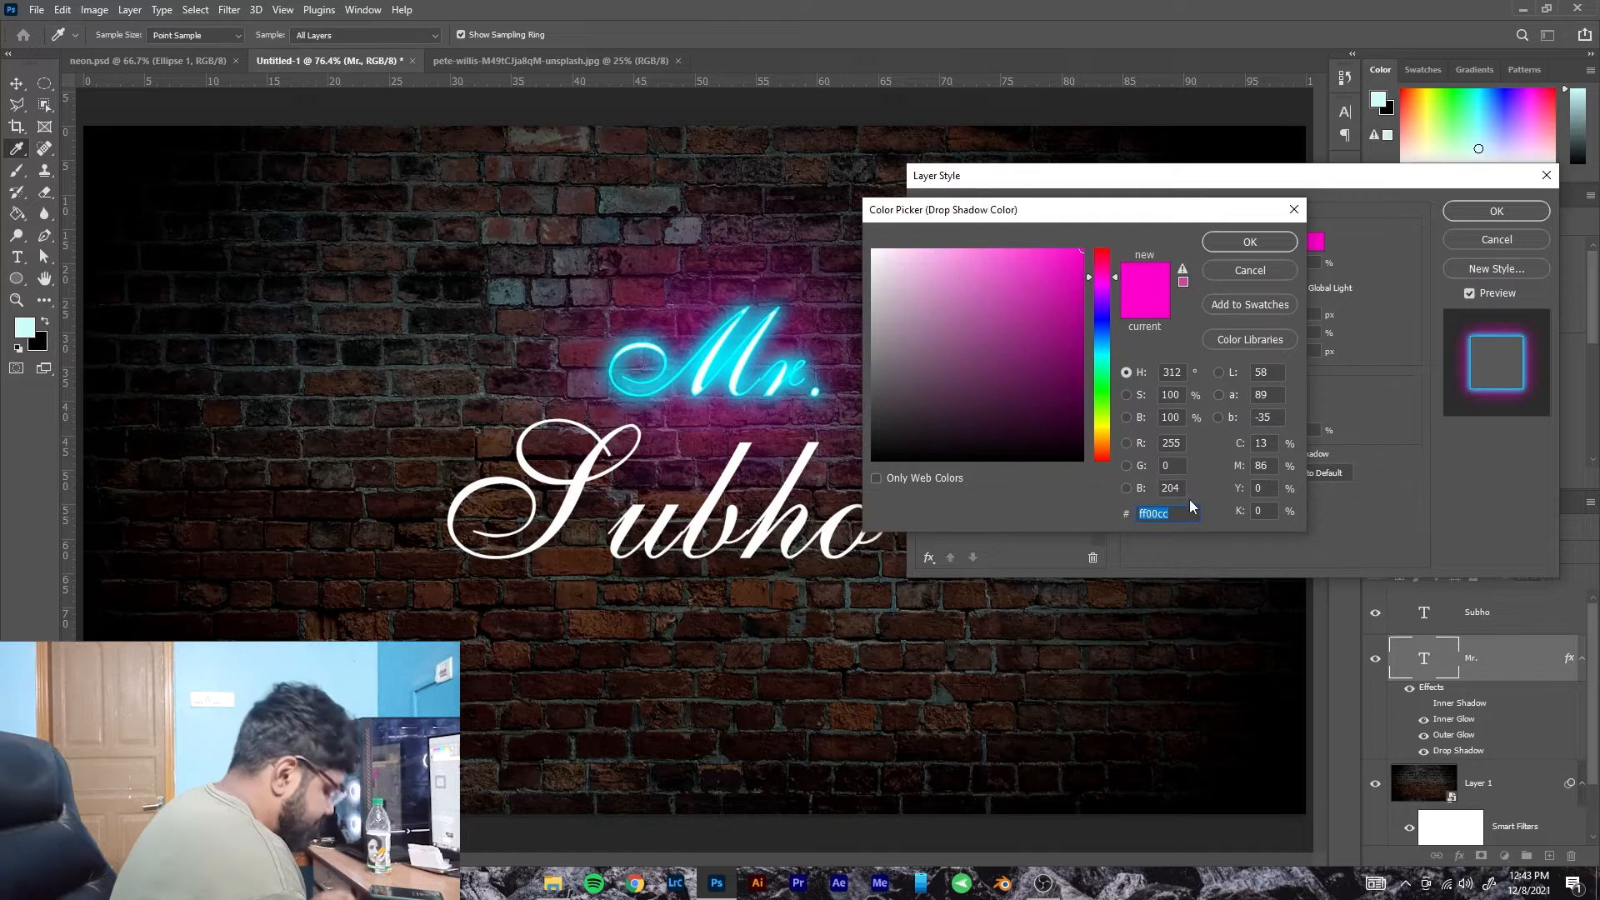
{"action": "left_click_drag", "start_coordinate": [1171, 514], "coordinate": [1080, 512]}
{"action": "type", "text": "00"}
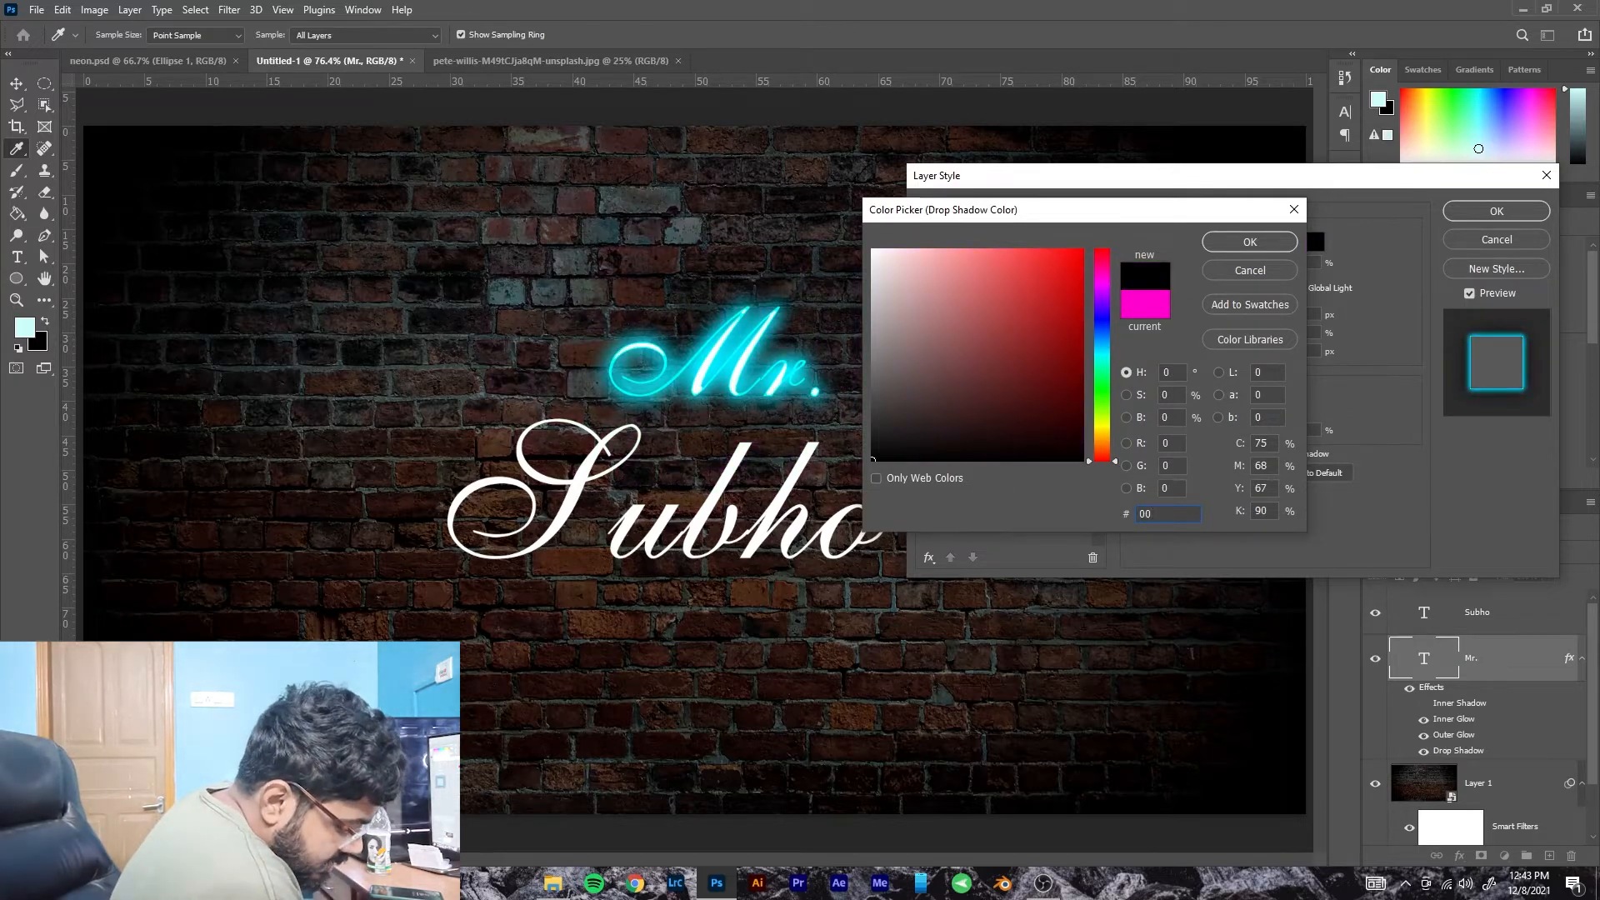
{"action": "type", "text": "eaff"}
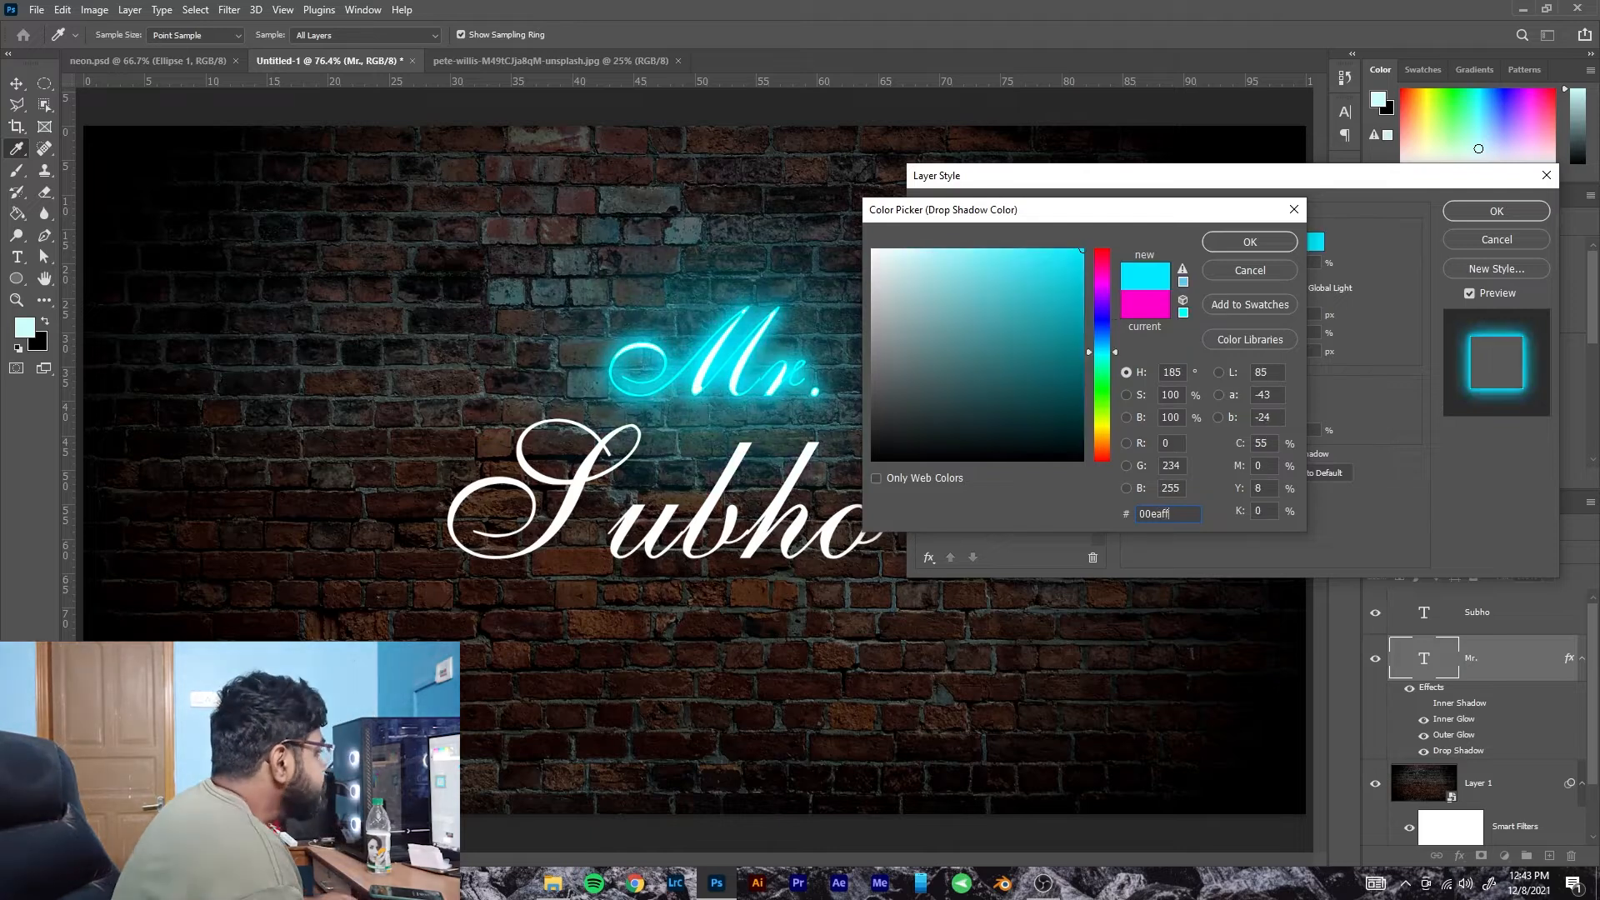
{"action": "left_click", "coordinate": [1252, 241]}
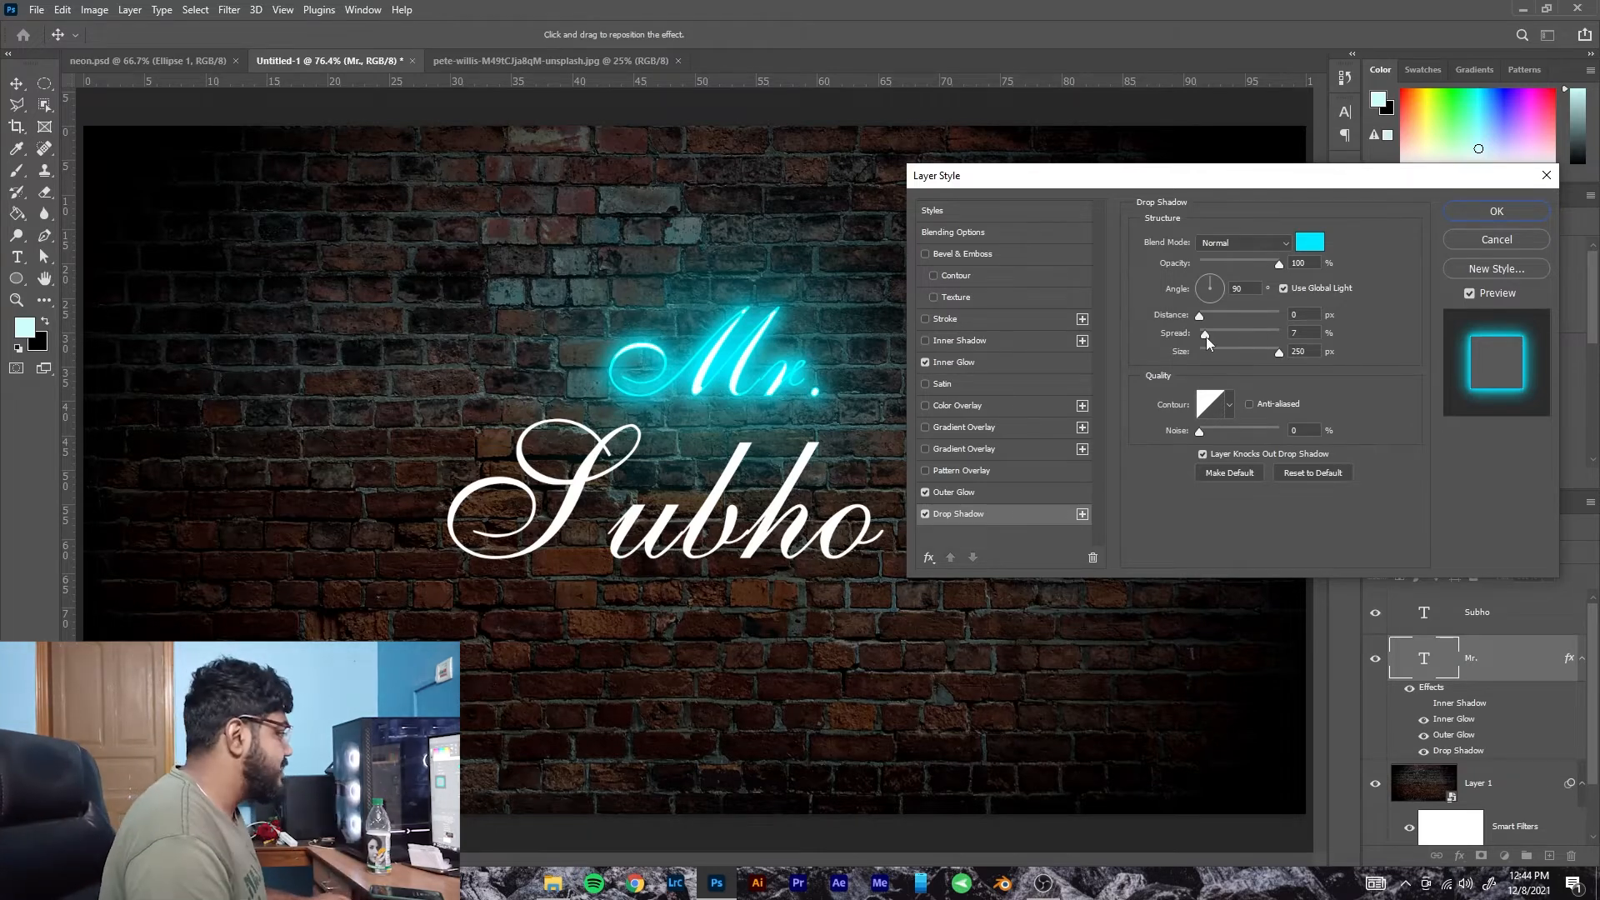
Set the Inner Glow choke of "Mr." to 36% and apply the layer style.
{"action": "left_click", "coordinate": [953, 361]}
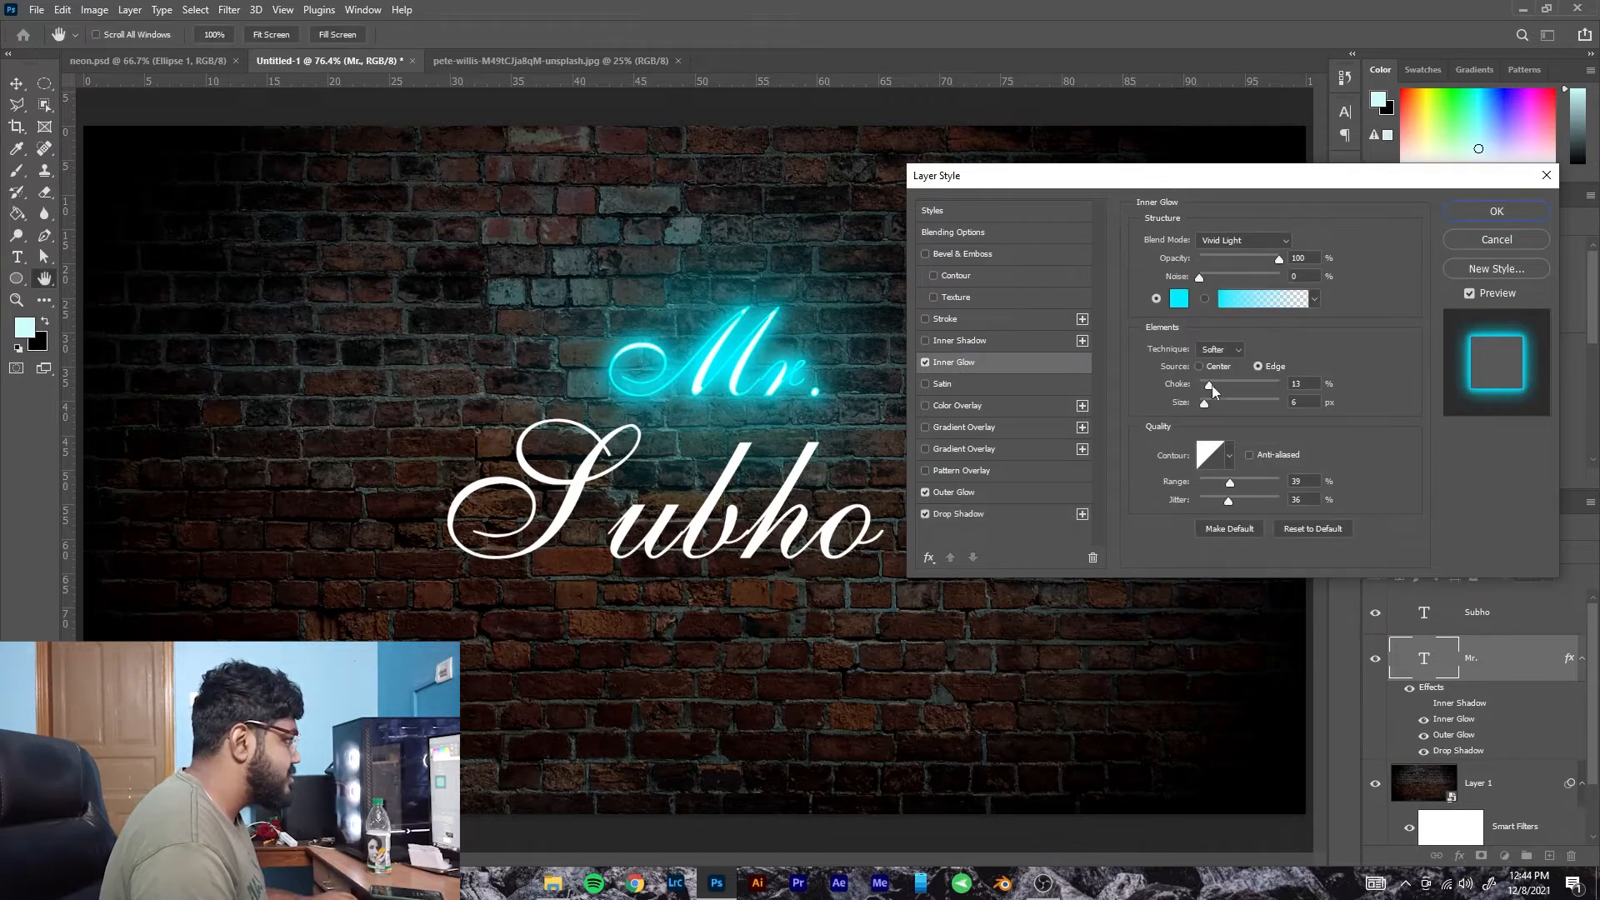
{"action": "left_click_drag", "start_coordinate": [1222, 388], "coordinate": [1177, 388]}
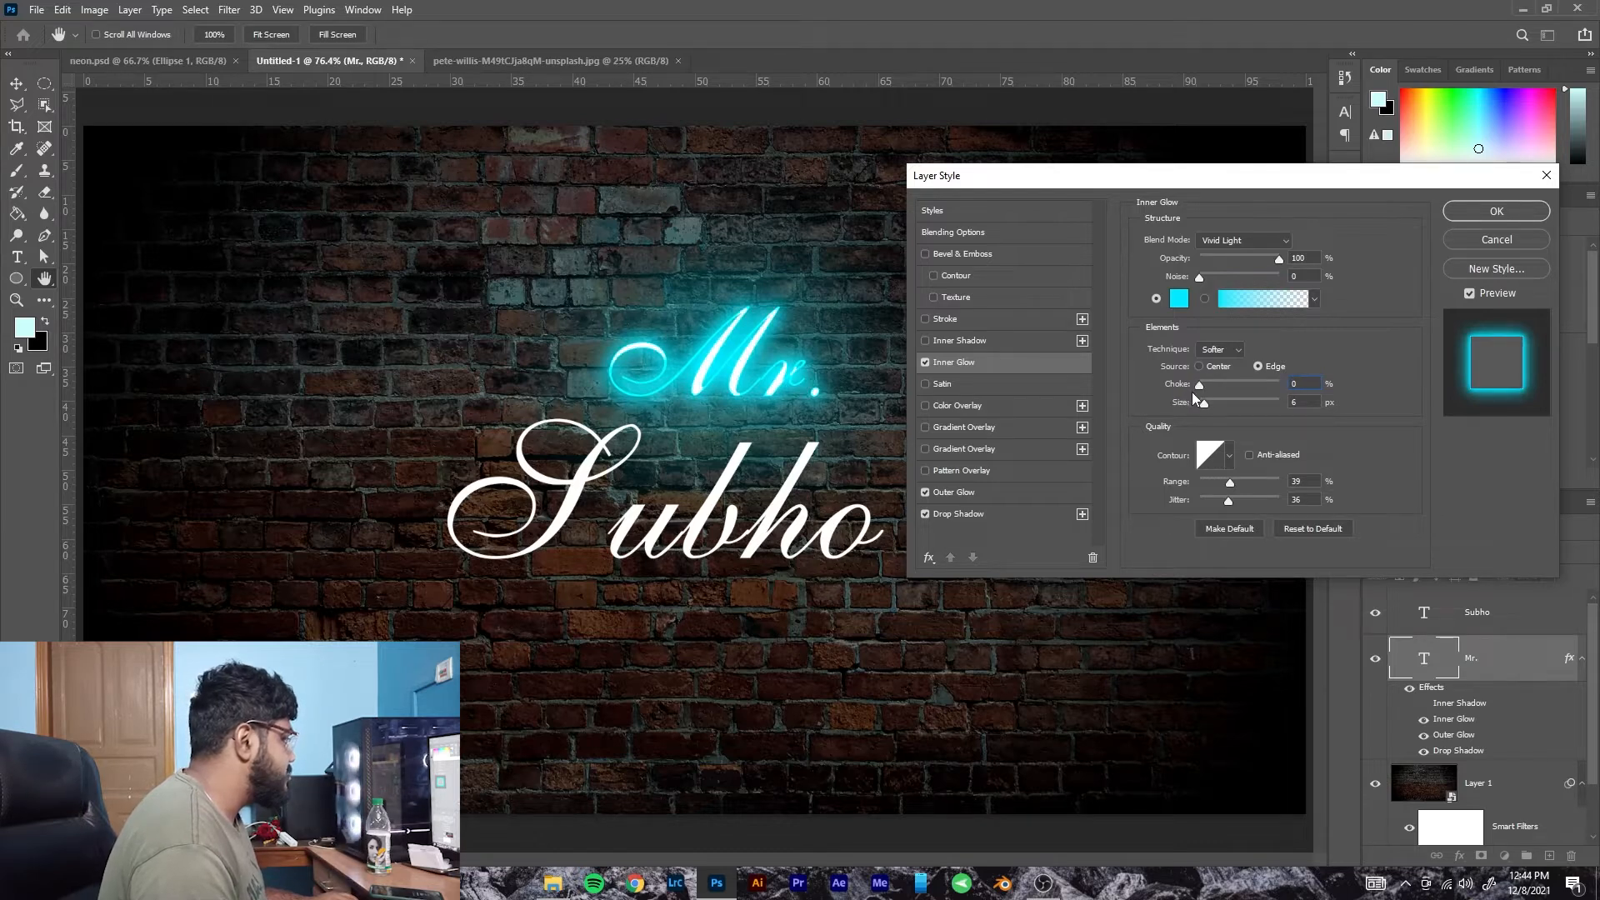
{"action": "left_click_drag", "start_coordinate": [1203, 390], "coordinate": [1207, 383]}
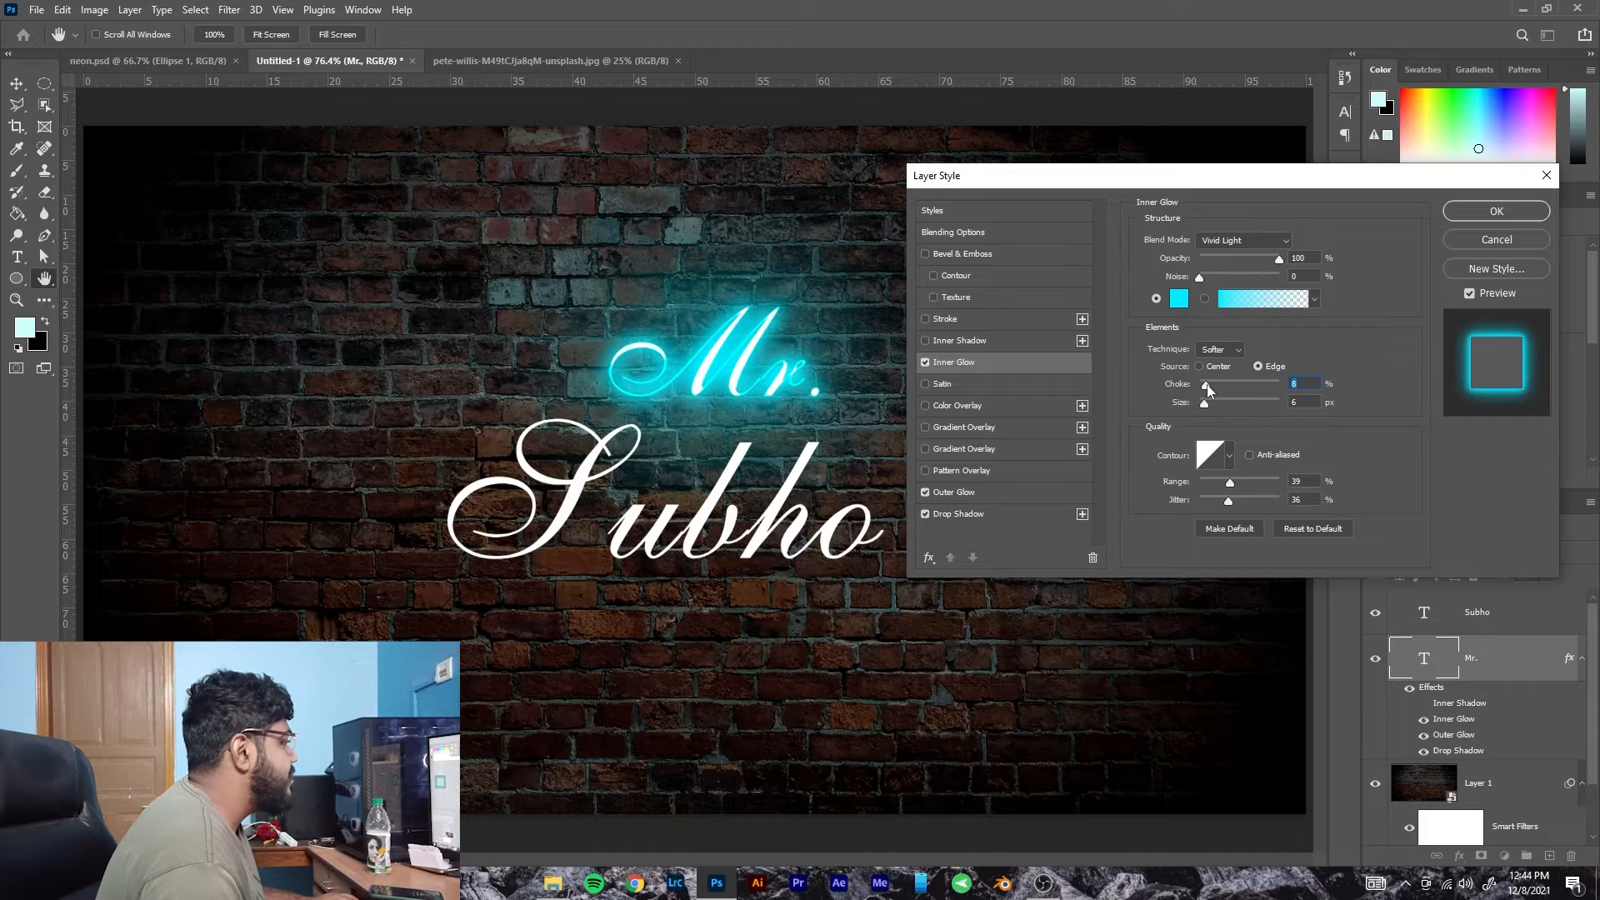
{"action": "left_click_drag", "start_coordinate": [1207, 383], "coordinate": [1236, 387]}
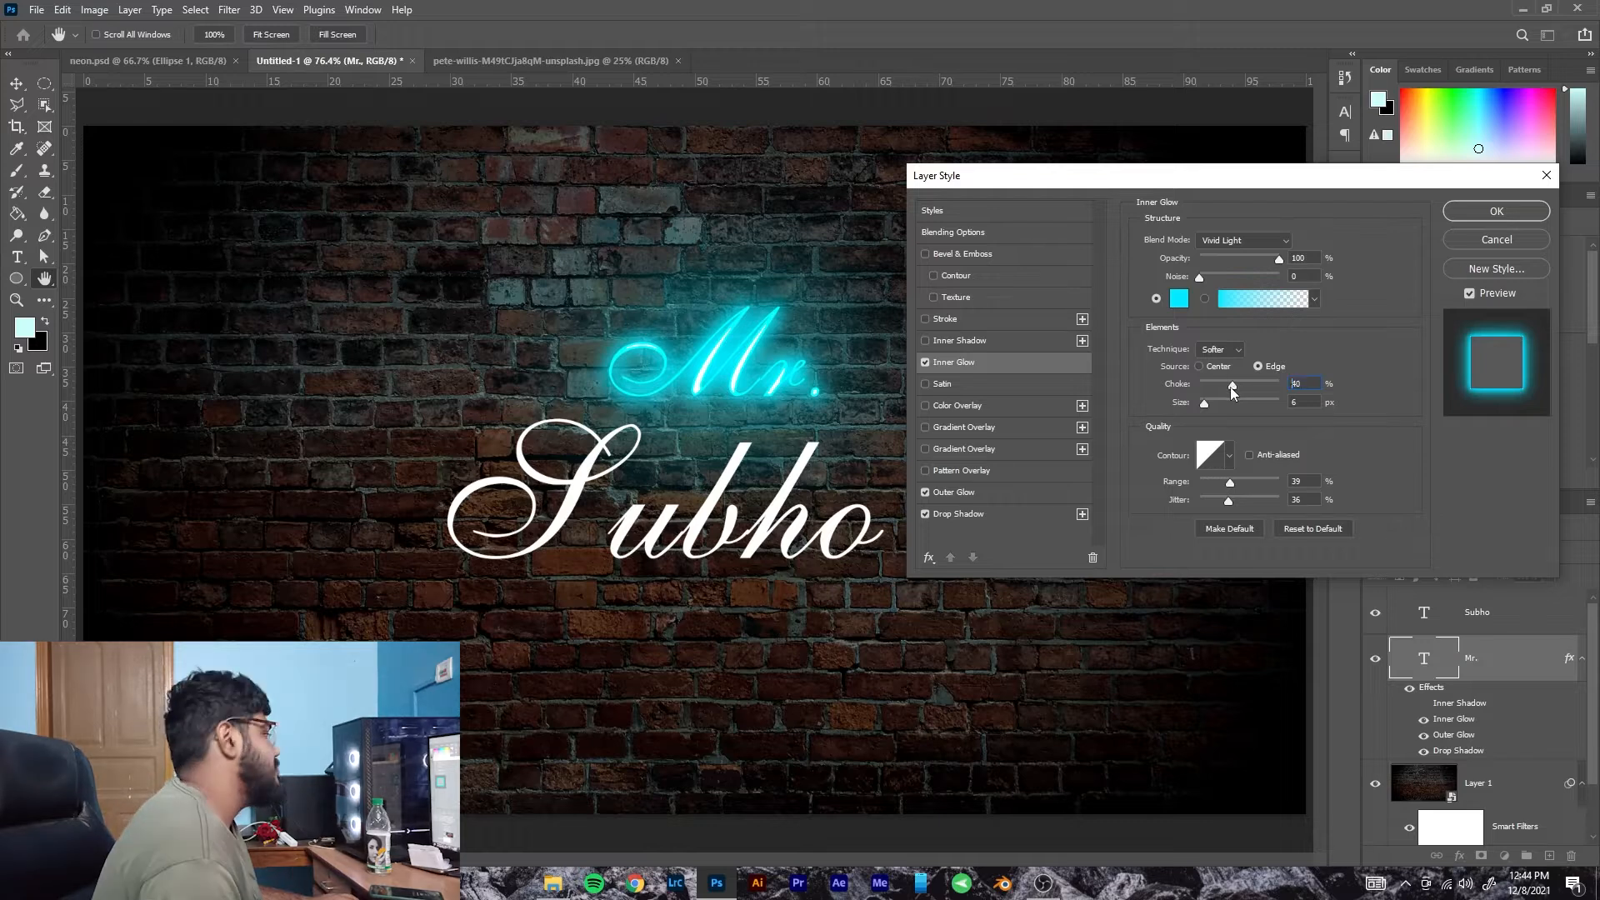
{"action": "left_click_drag", "start_coordinate": [1236, 387], "coordinate": [1228, 387]}
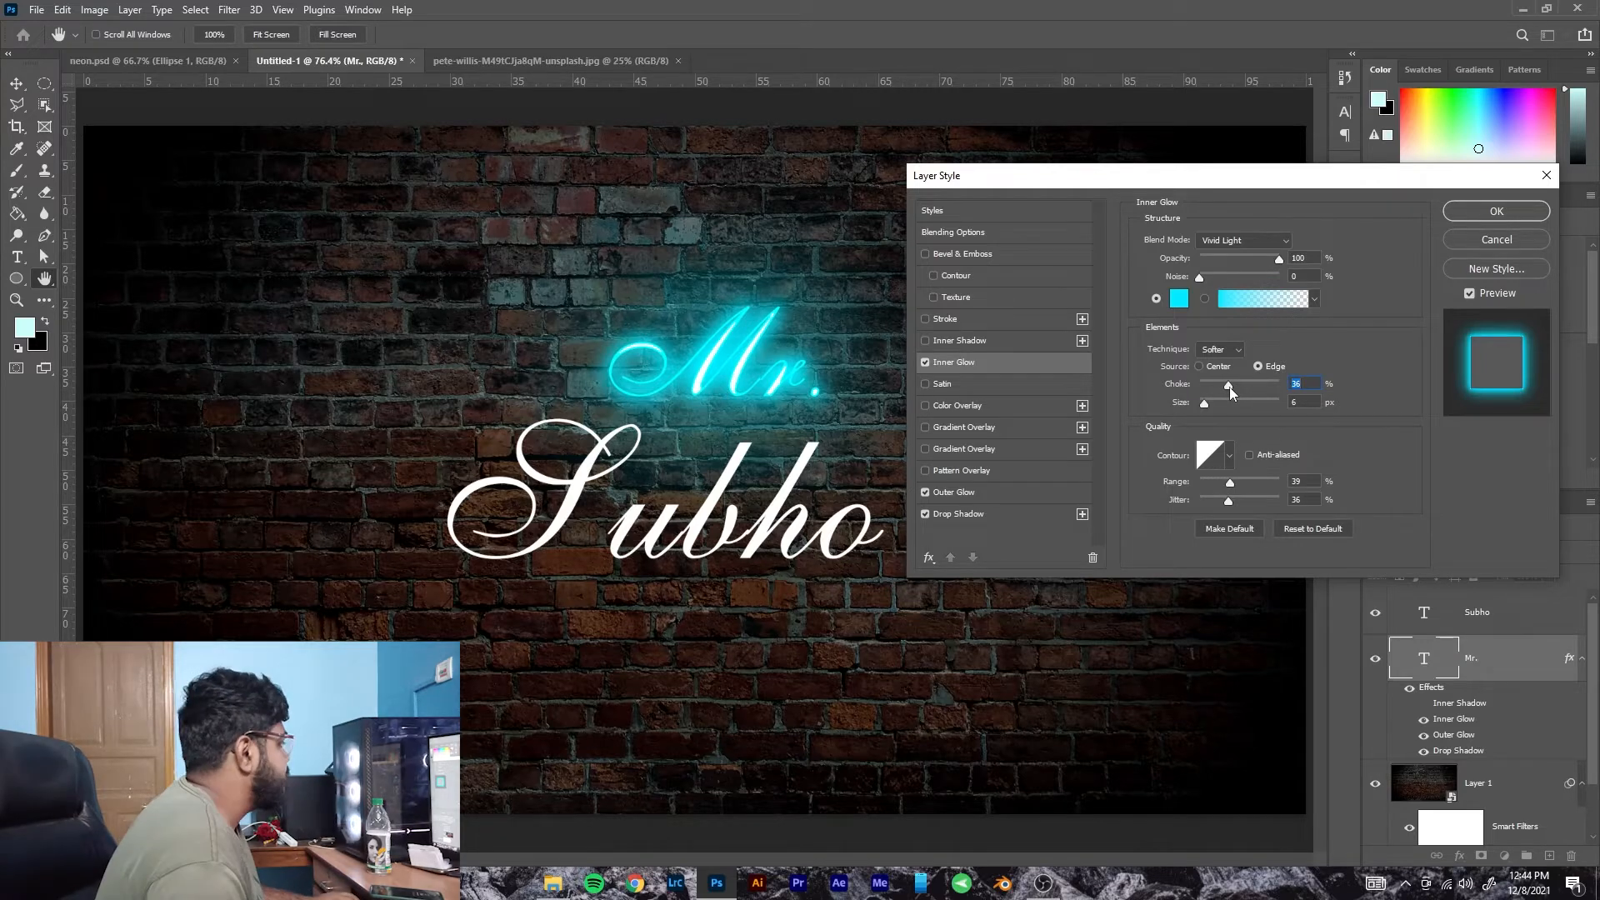
{"action": "left_click", "coordinate": [1497, 212]}
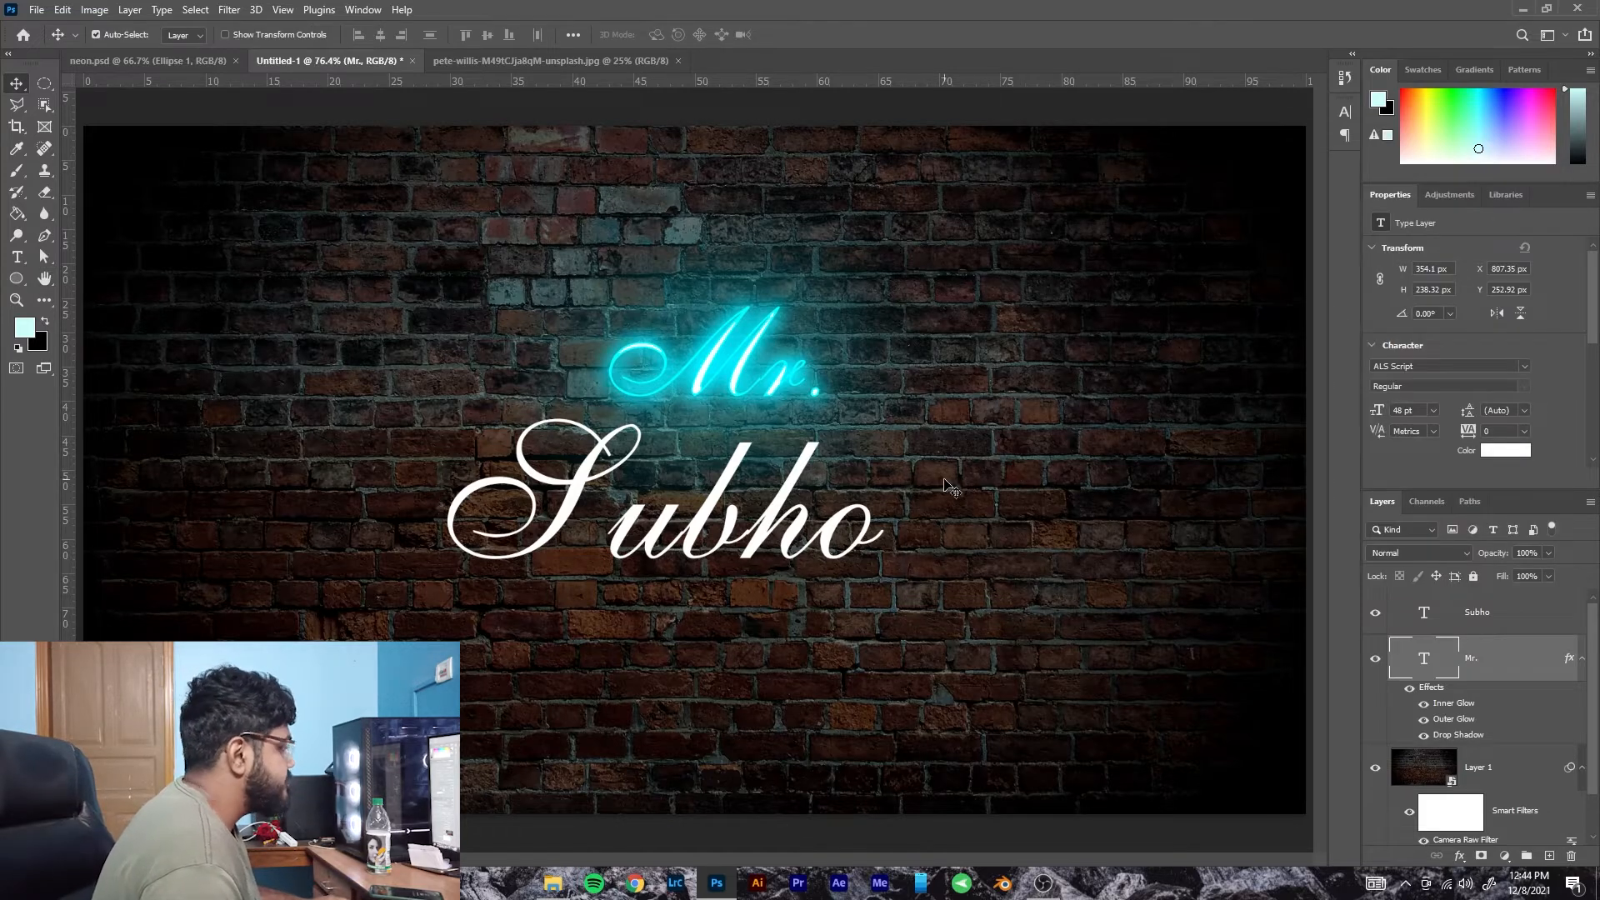
Add an Inner Glow to the name text layer in magenta #ff00d2.
{"action": "left_click", "coordinate": [802, 490]}
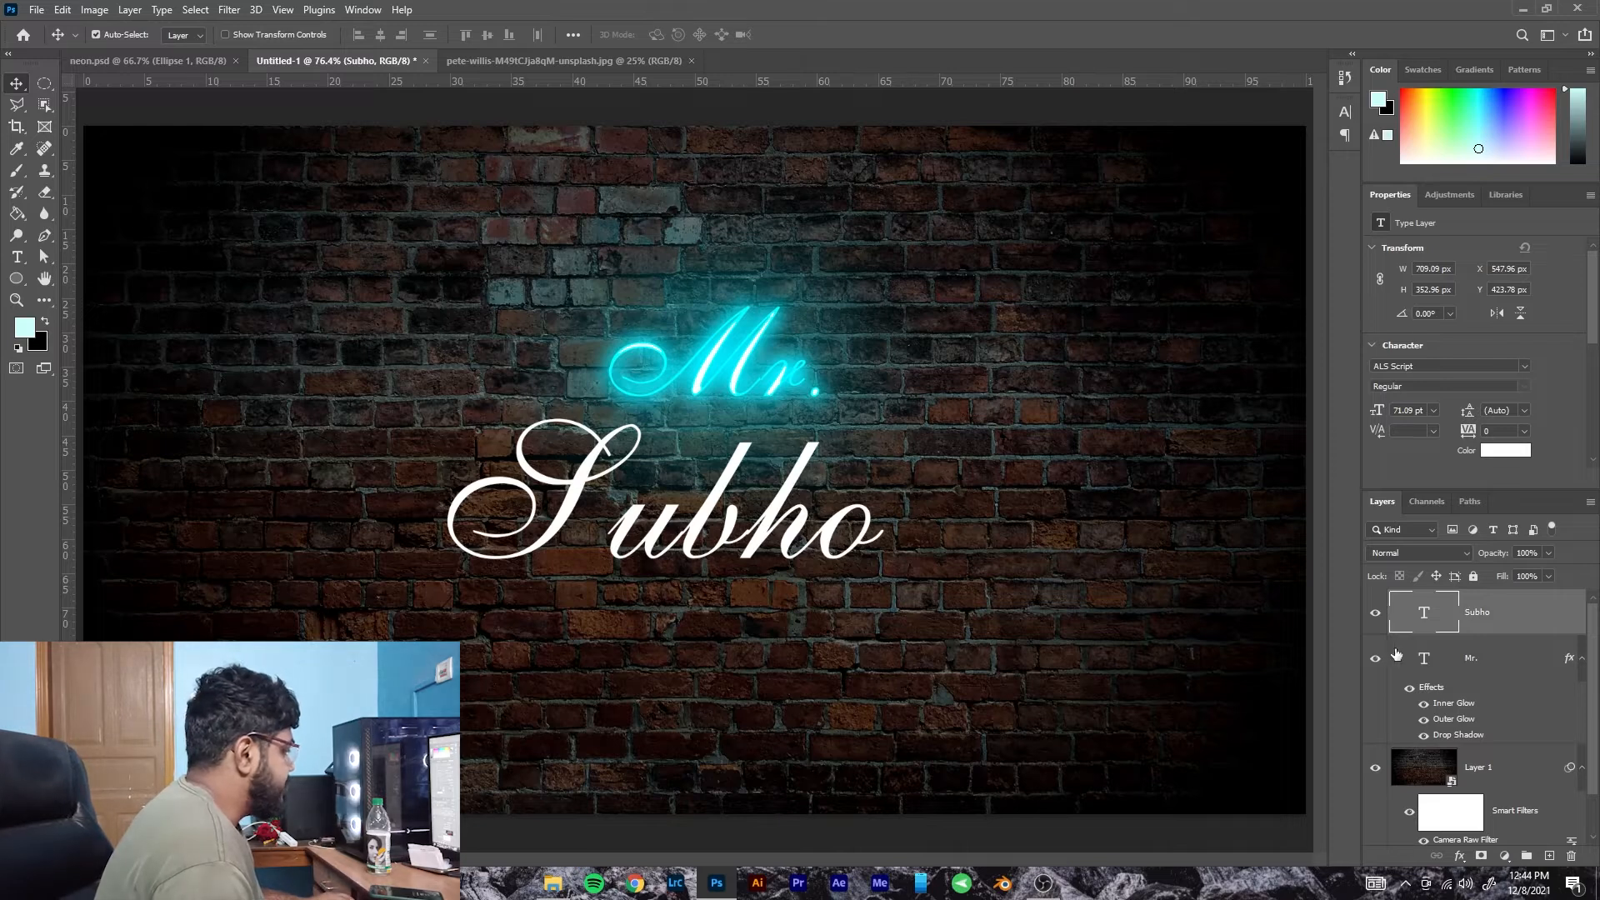
{"action": "double_click", "coordinate": [1532, 627]}
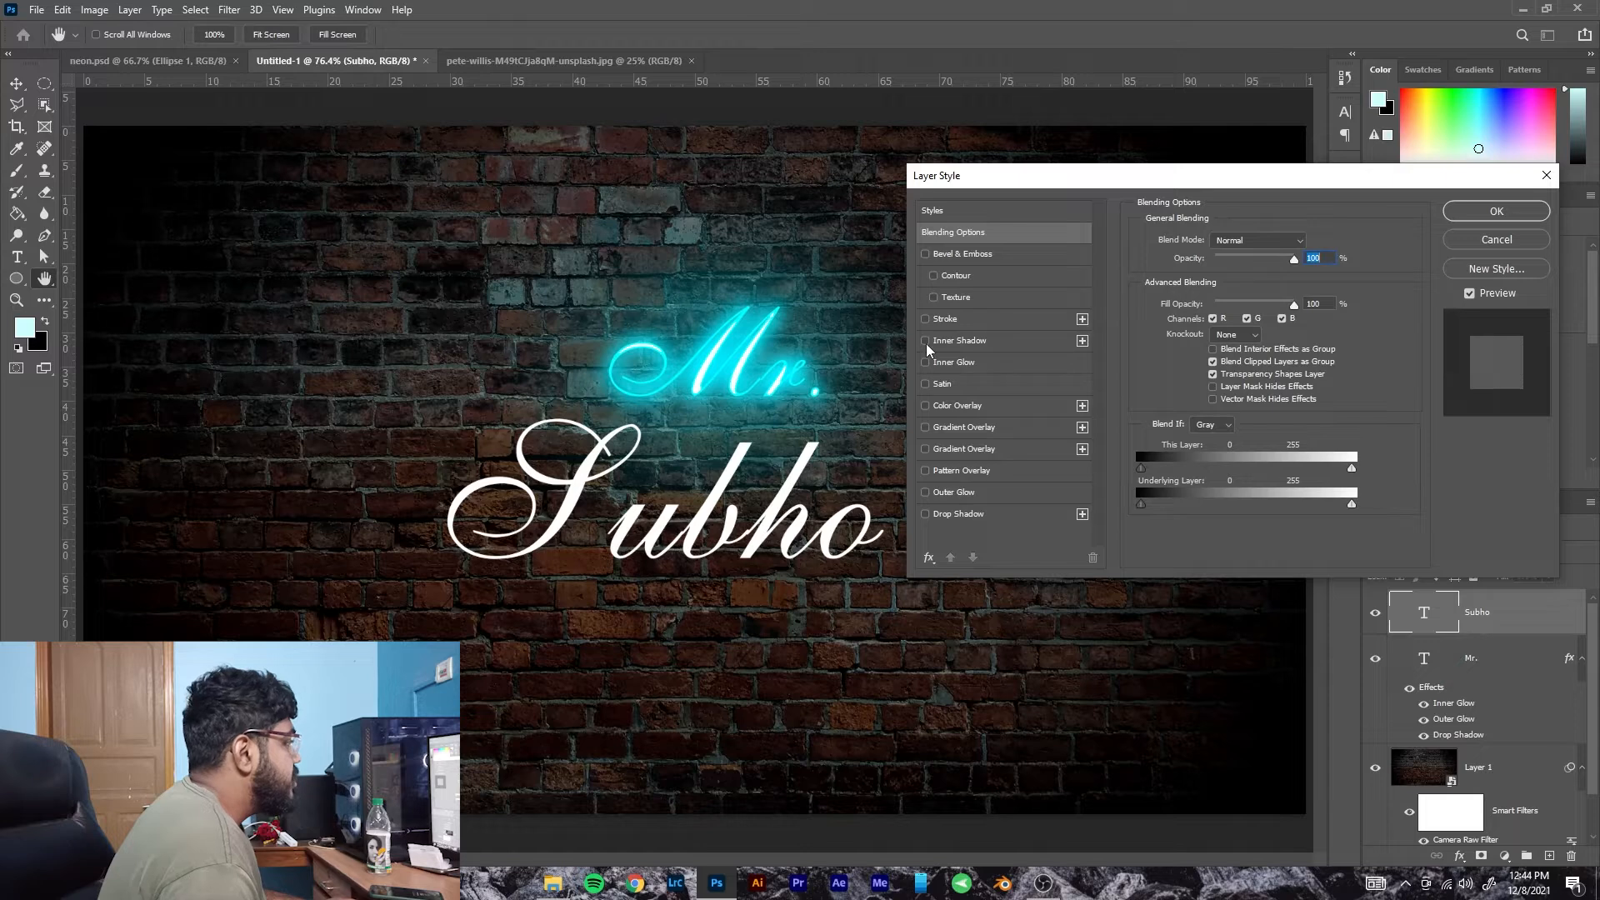
{"action": "left_click", "coordinate": [924, 363]}
{"action": "left_click", "coordinate": [1178, 298]}
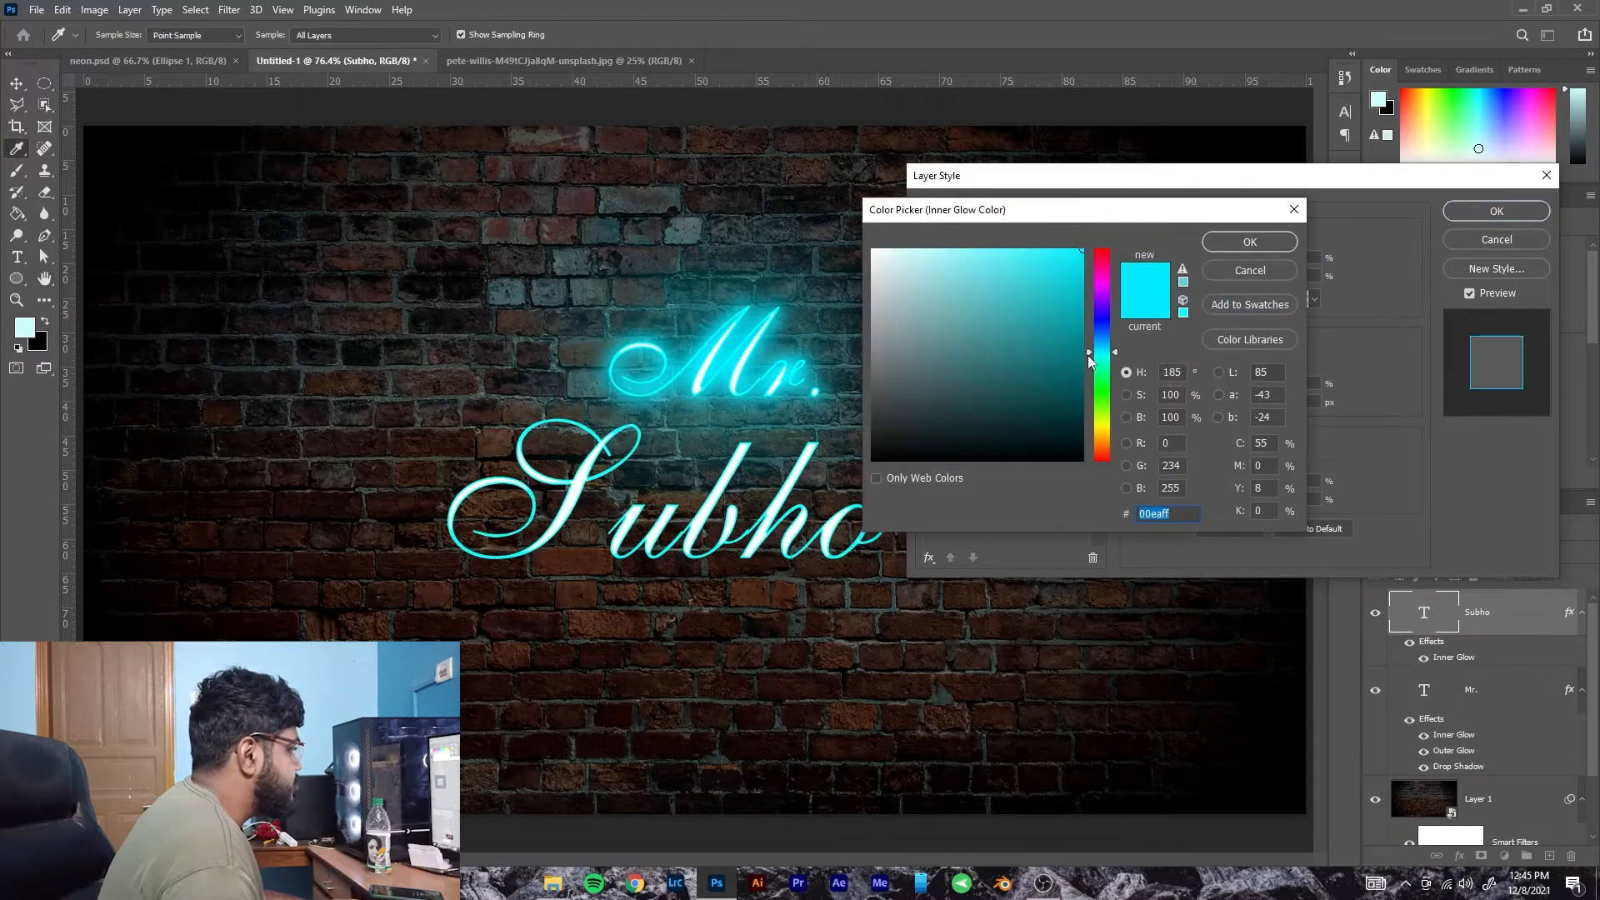
{"action": "left_click_drag", "start_coordinate": [1109, 358], "coordinate": [1110, 285]}
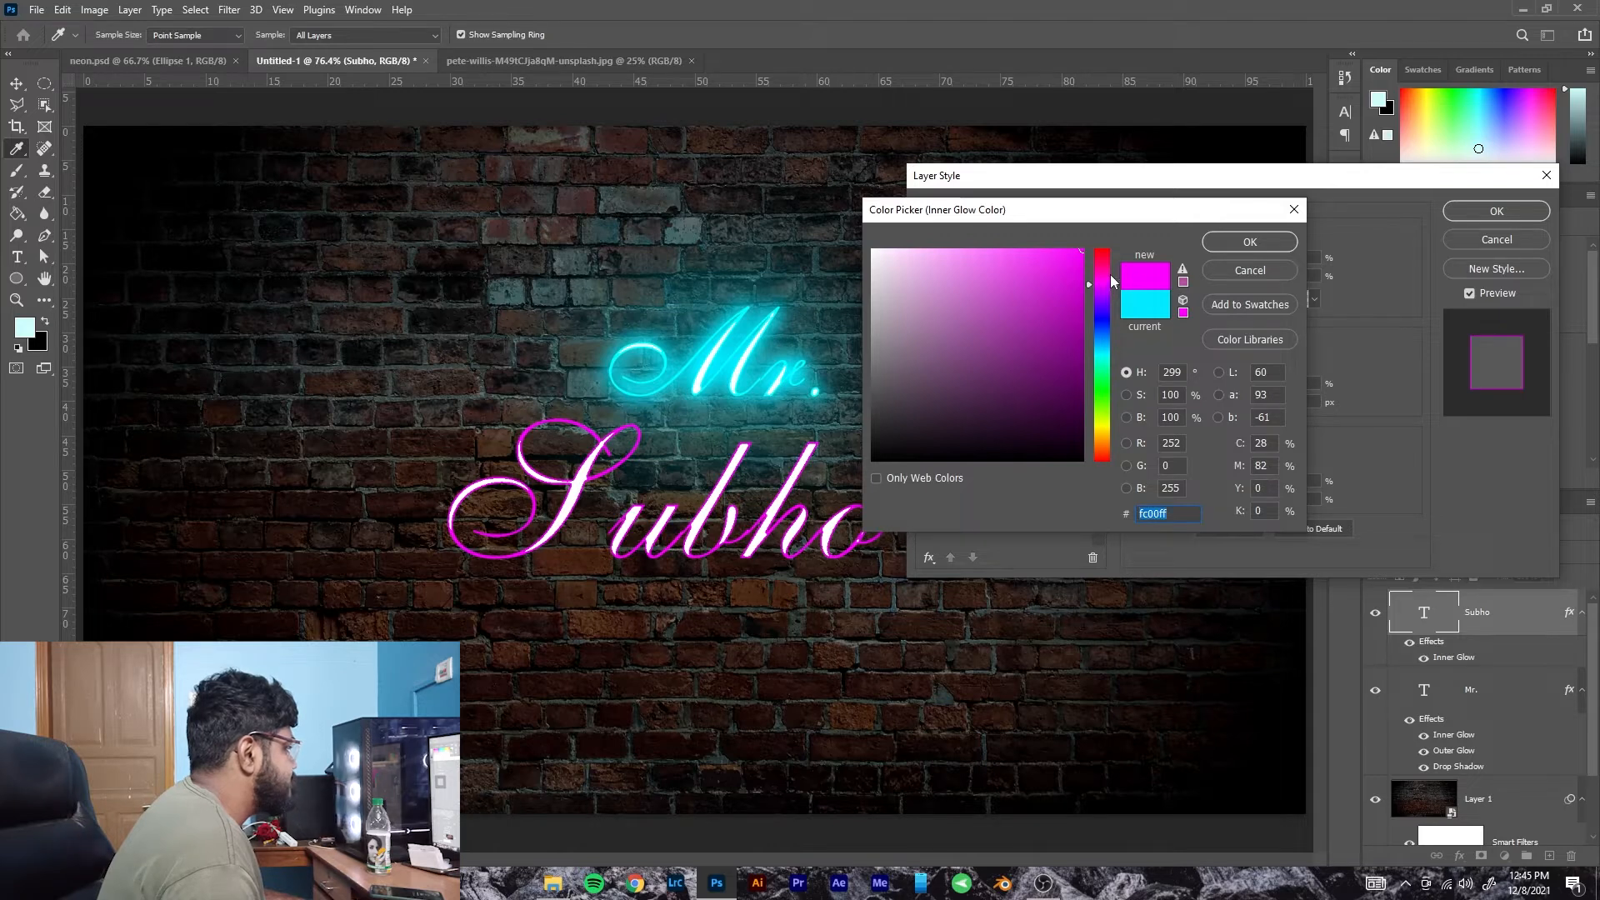
{"action": "left_click_drag", "start_coordinate": [1116, 287], "coordinate": [1114, 283]}
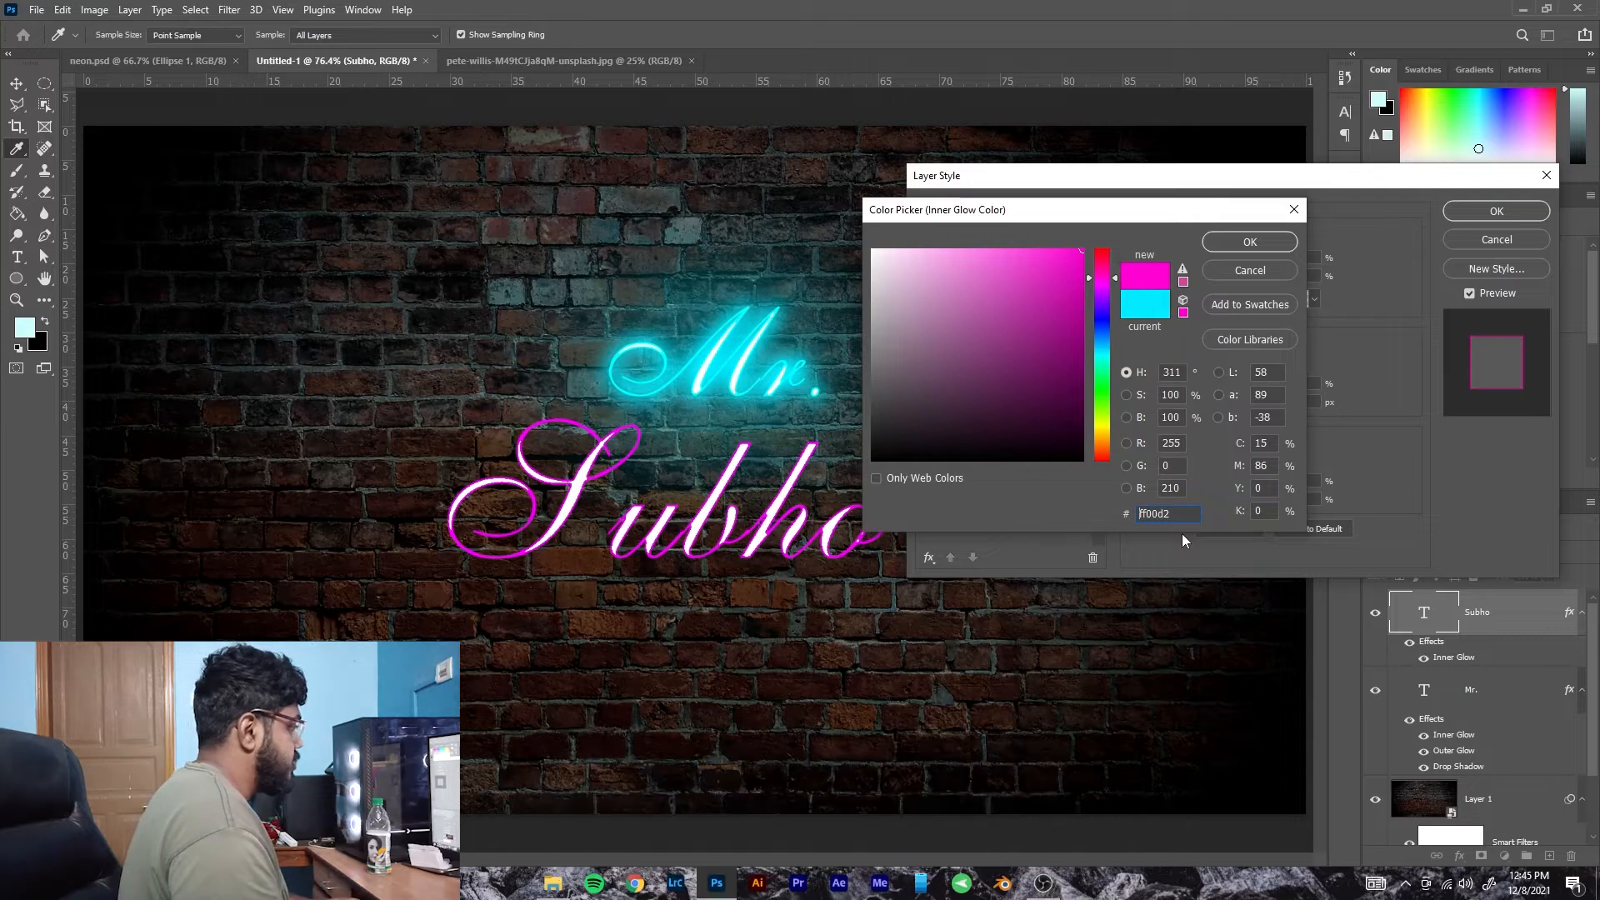
{"action": "left_click", "coordinate": [1231, 241]}
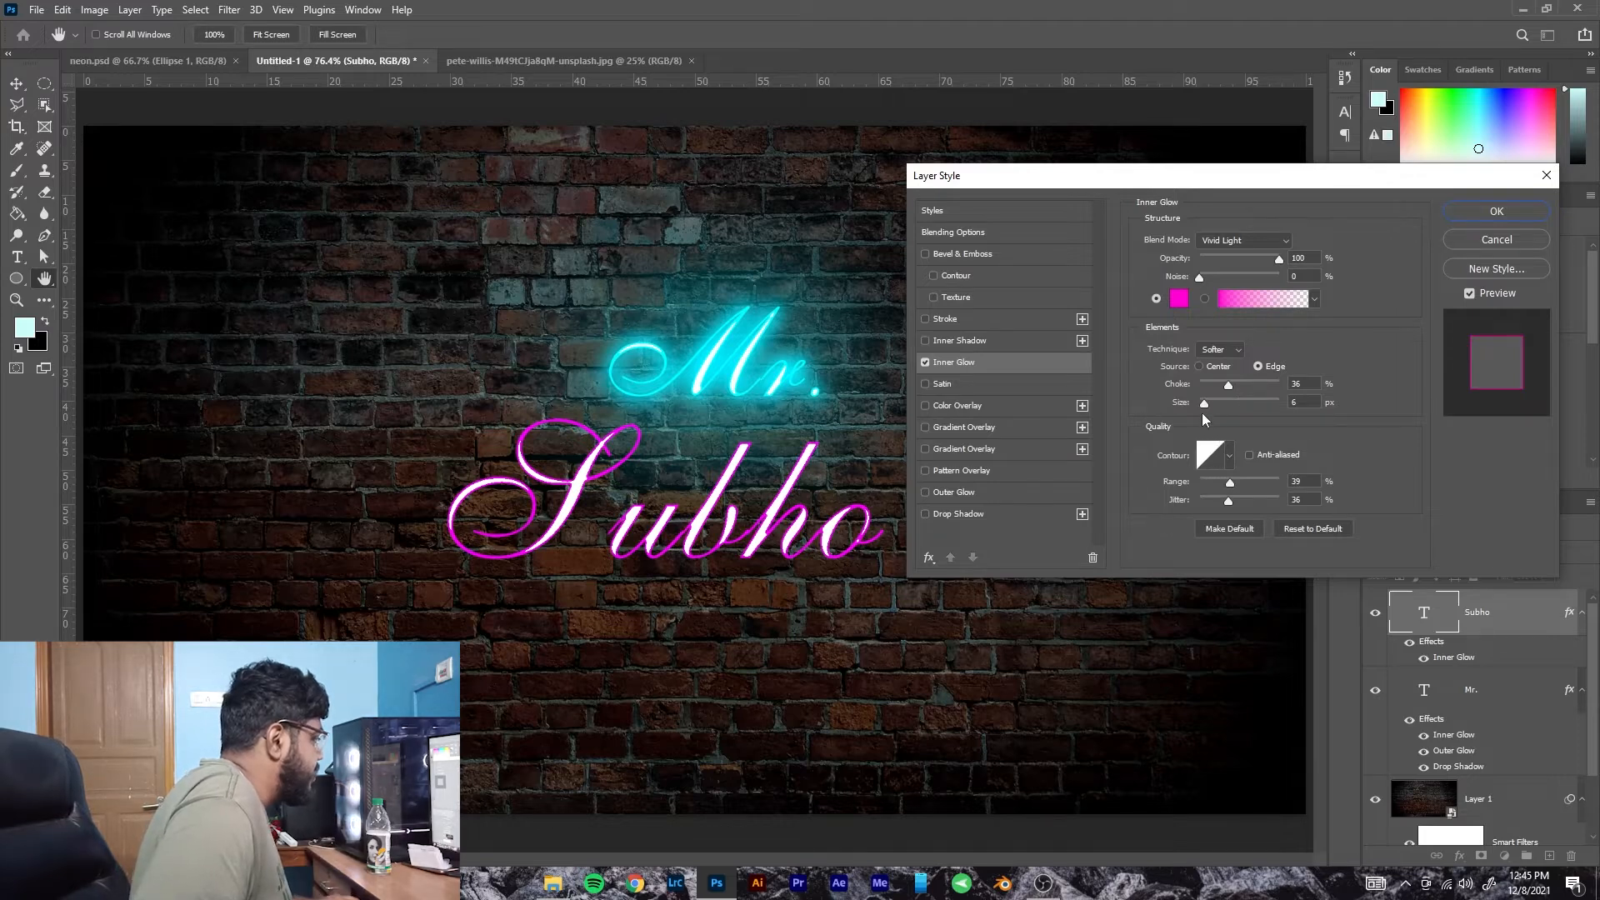
Add an Outer Glow to the name text layer in magenta #ff00d2.
{"action": "left_click", "coordinate": [925, 492]}
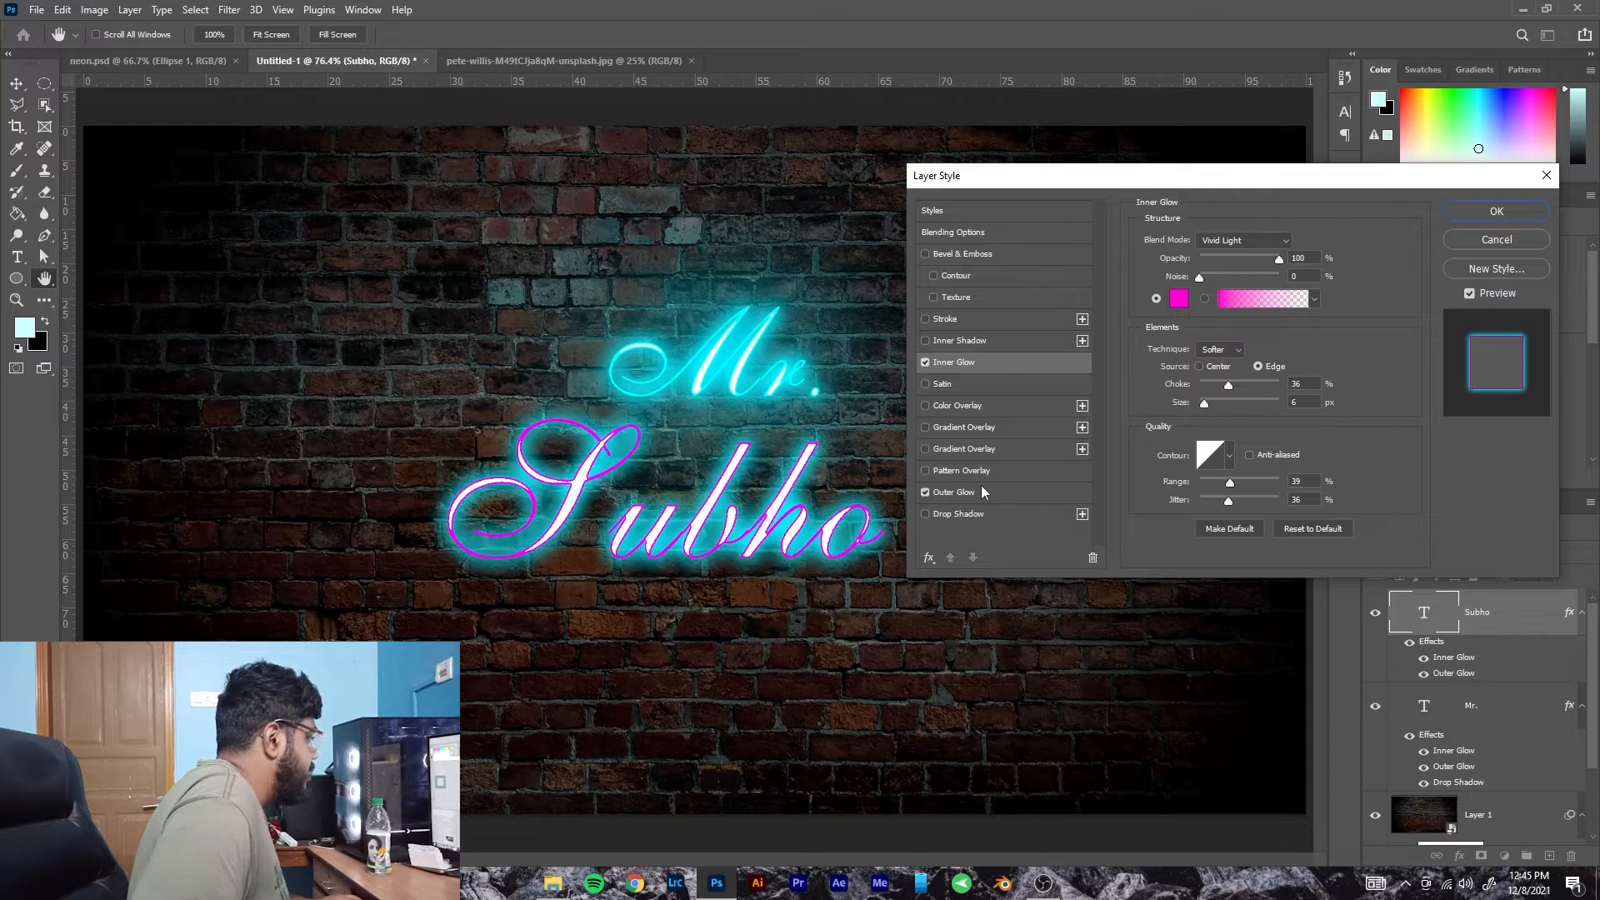
{"action": "left_click", "coordinate": [1057, 491]}
{"action": "left_click", "coordinate": [1182, 308]}
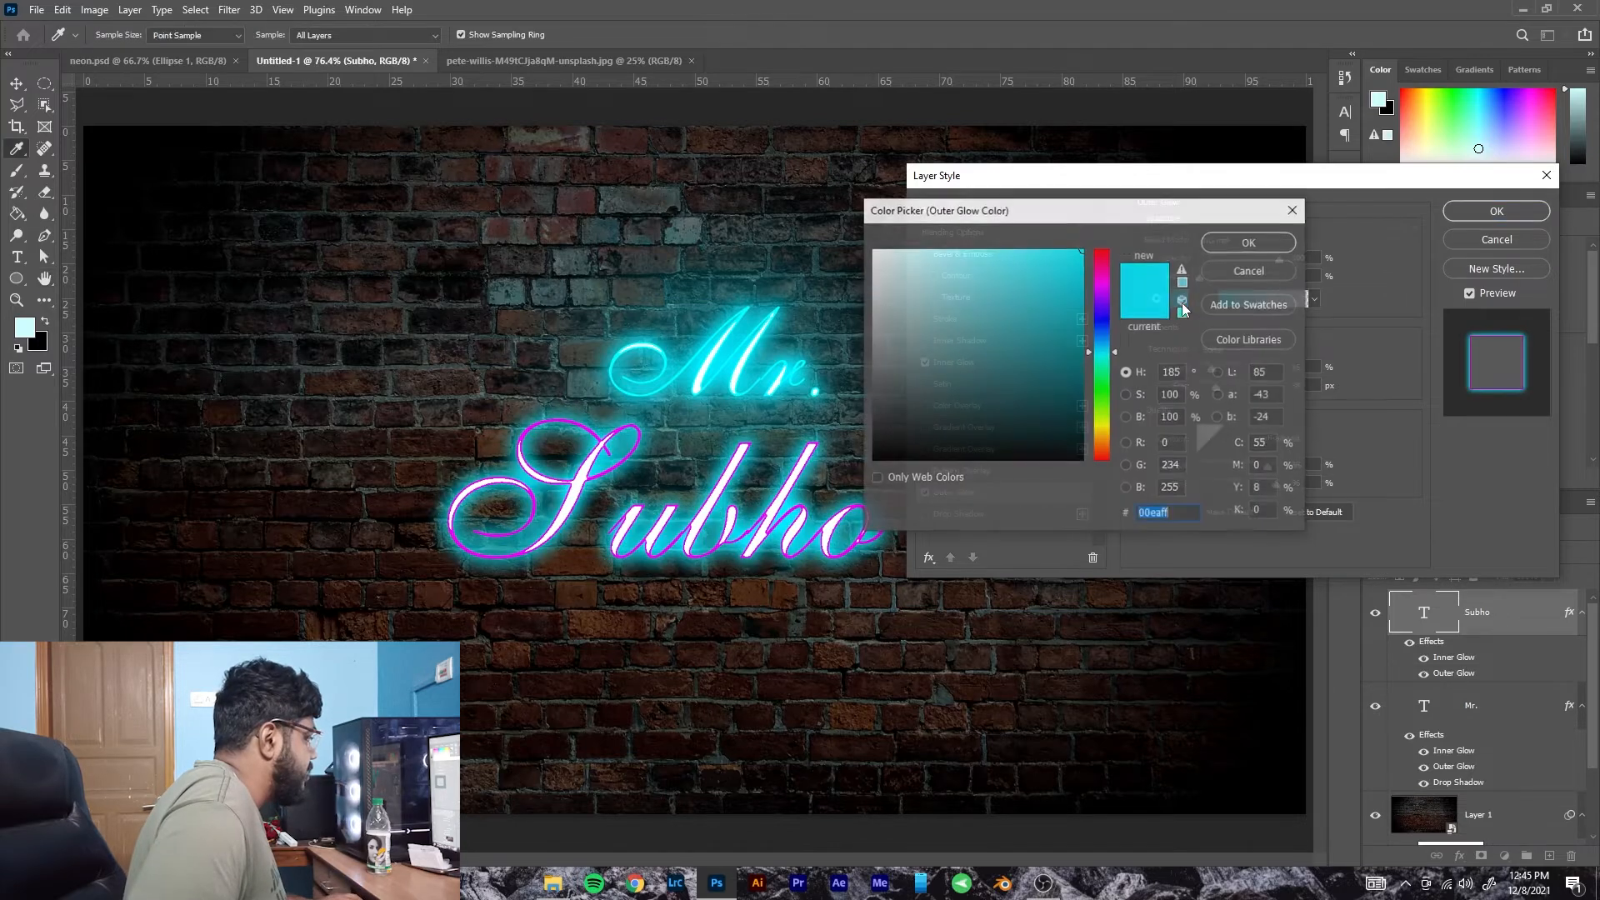
{"action": "left_click", "coordinate": [1182, 303]}
{"action": "left_click_drag", "start_coordinate": [1166, 508], "coordinate": [1138, 513]}
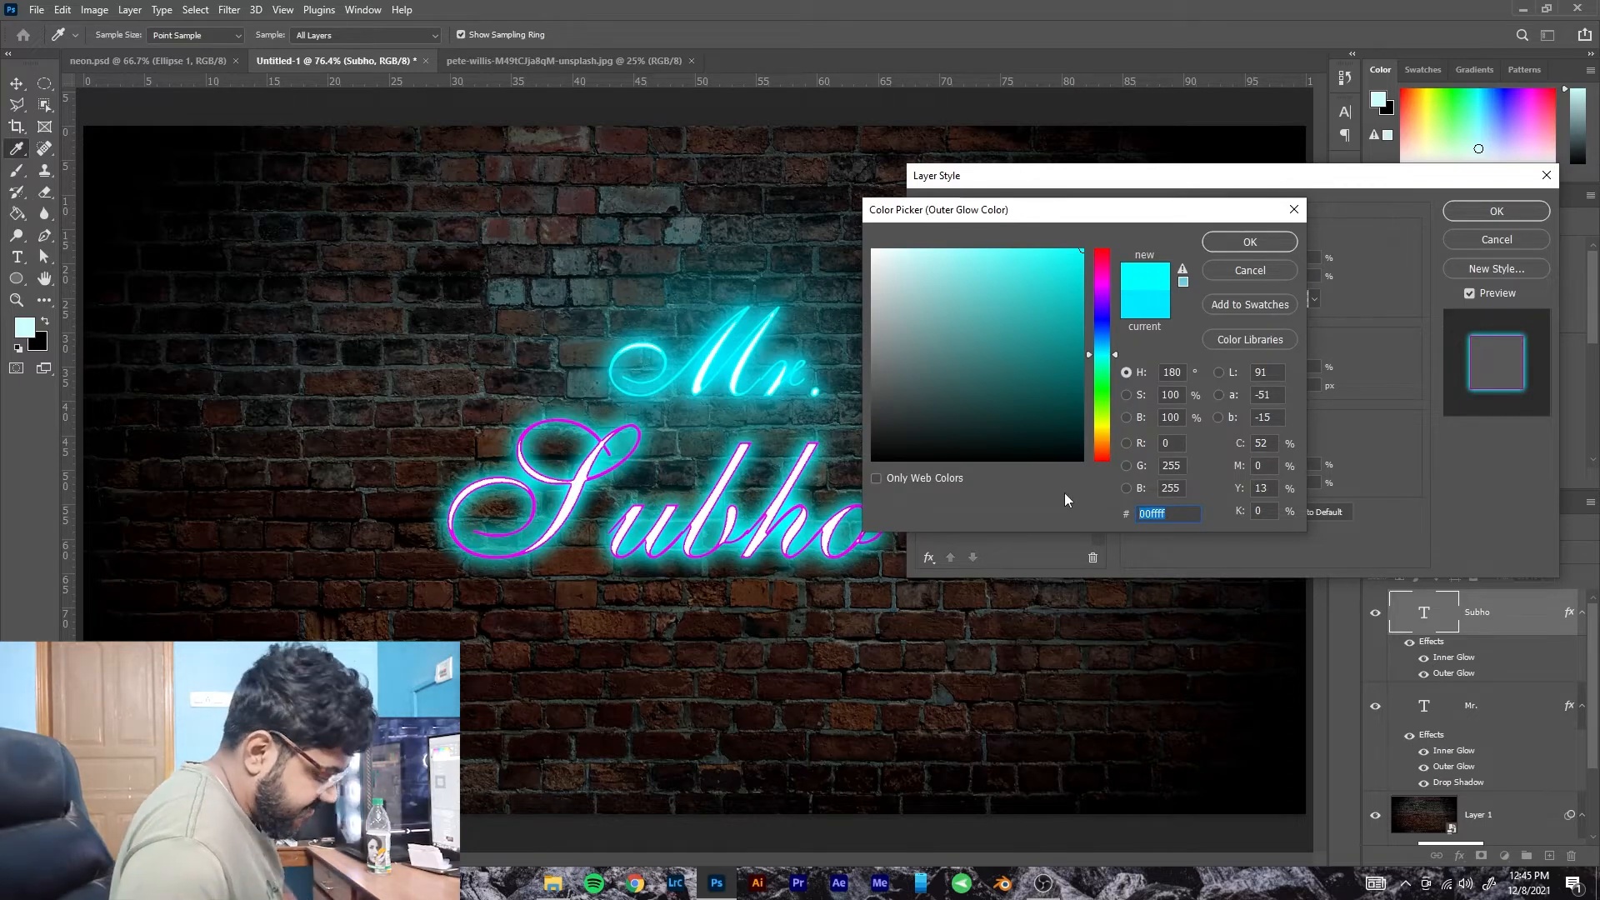
{"action": "type", "text": "ff00d2"}
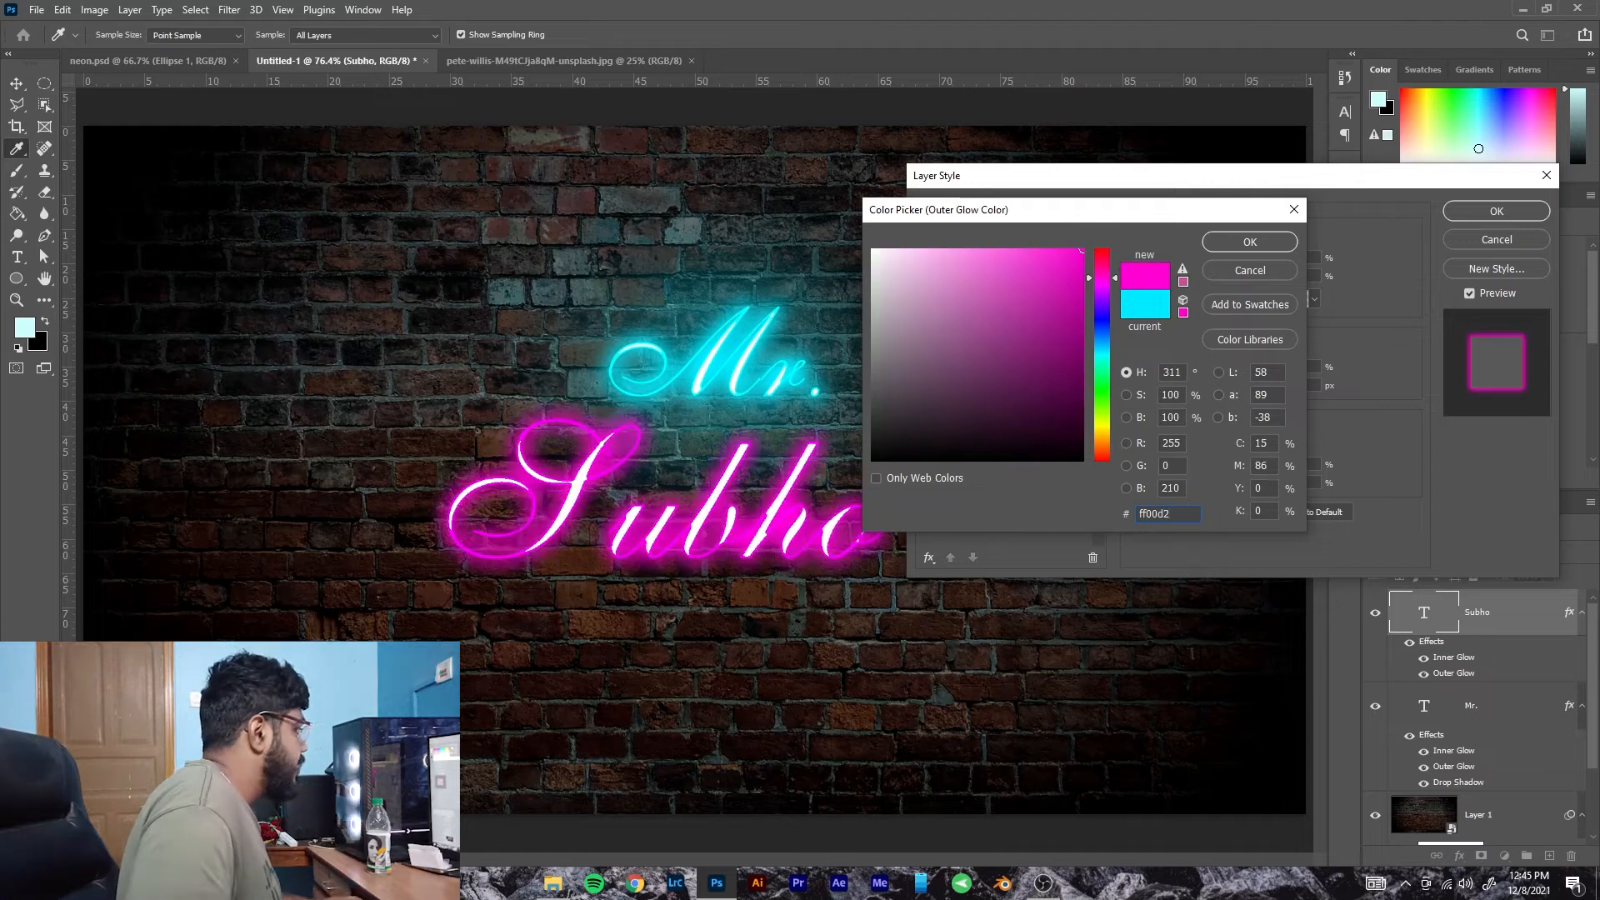
{"action": "left_click", "coordinate": [1249, 242]}
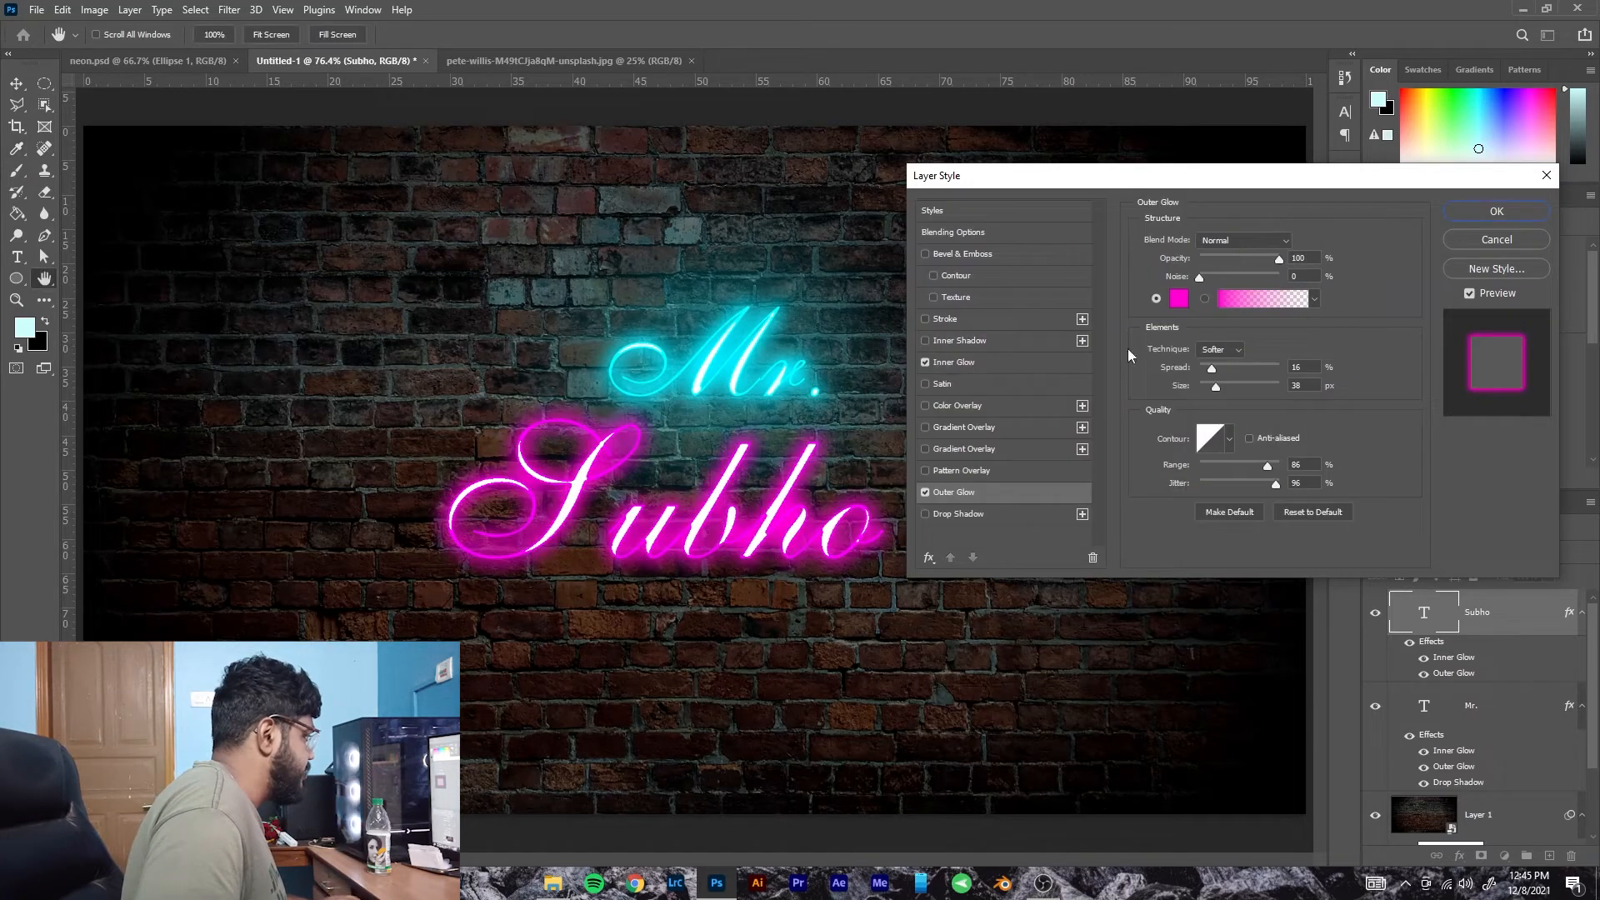
Add a Drop Shadow to the name text layer in magenta #ff00d2.
{"action": "left_click", "coordinate": [980, 516]}
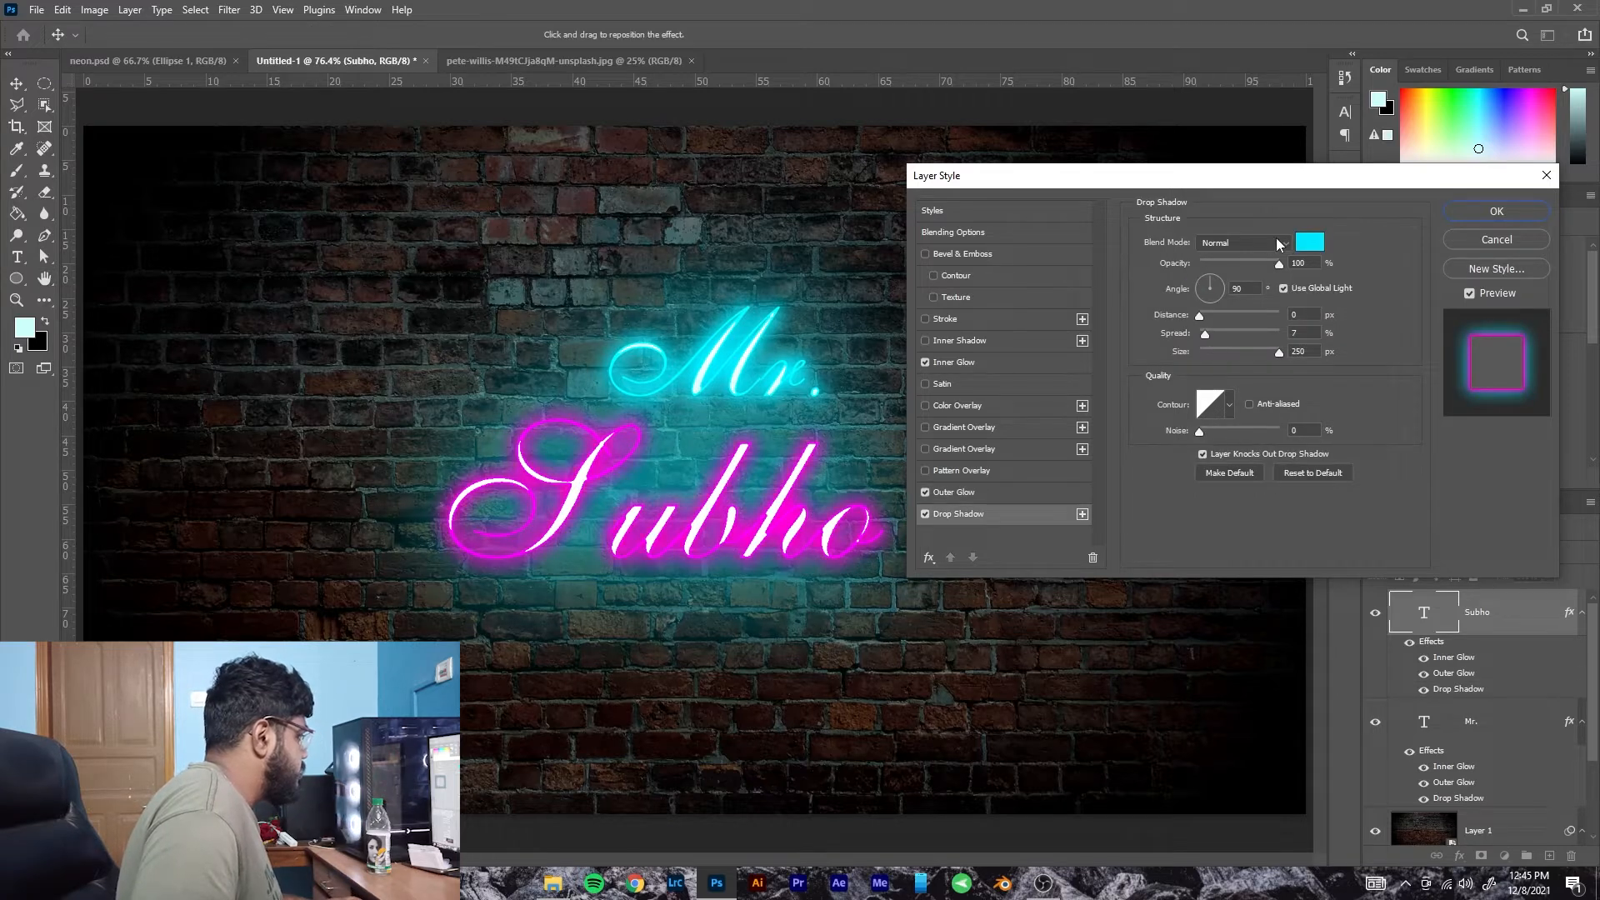
{"action": "left_click", "coordinate": [1310, 243]}
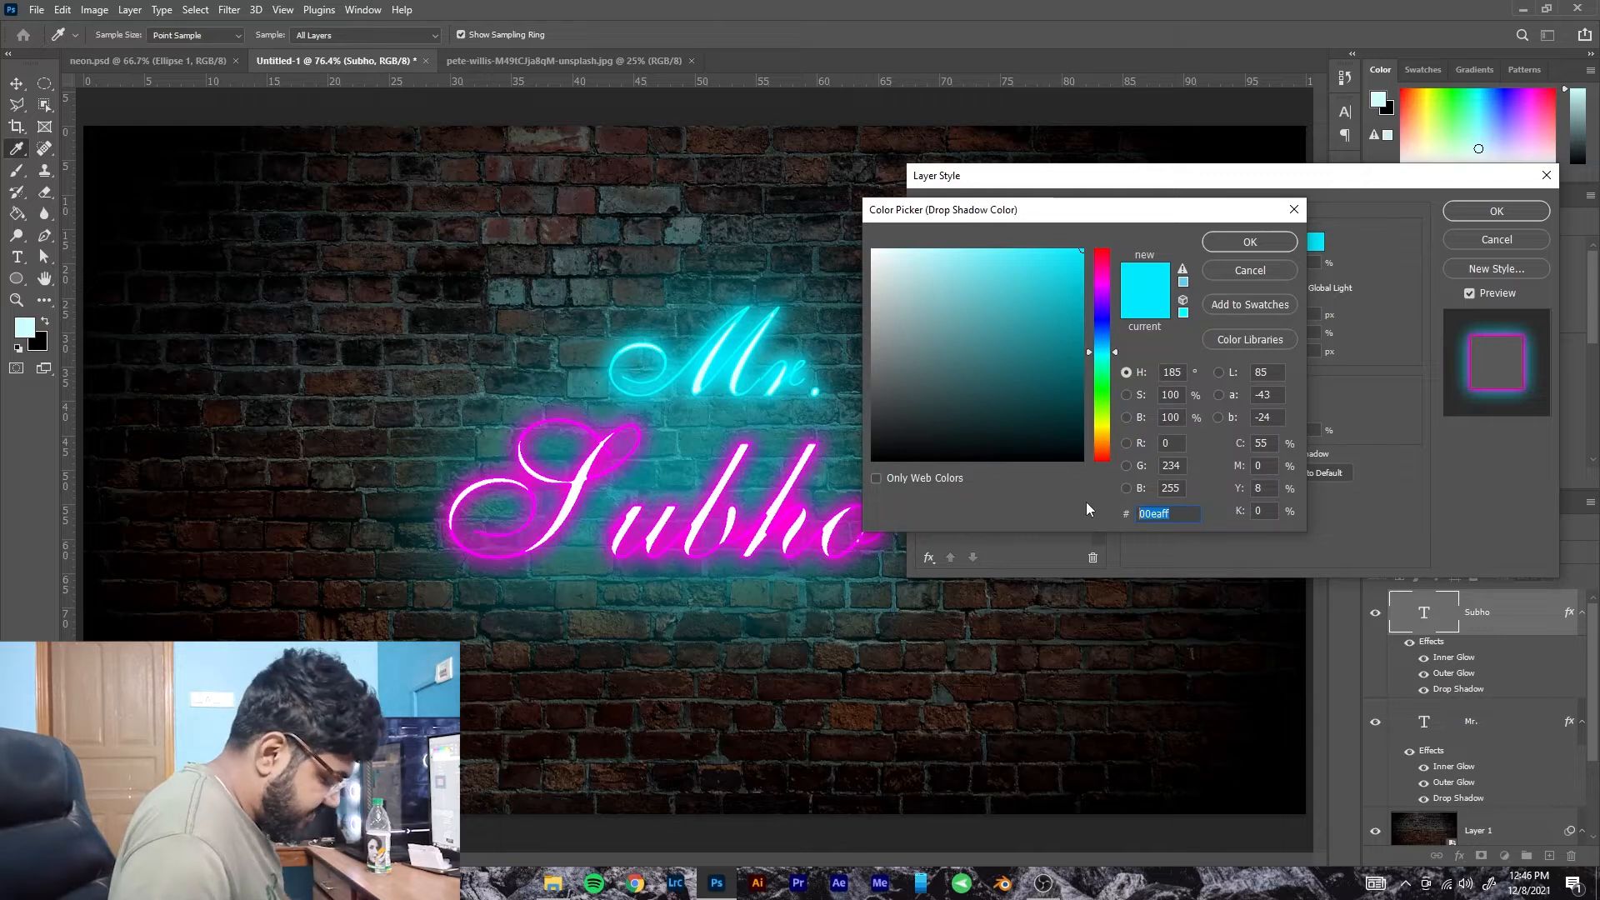
{"action": "type", "text": "ff00"}
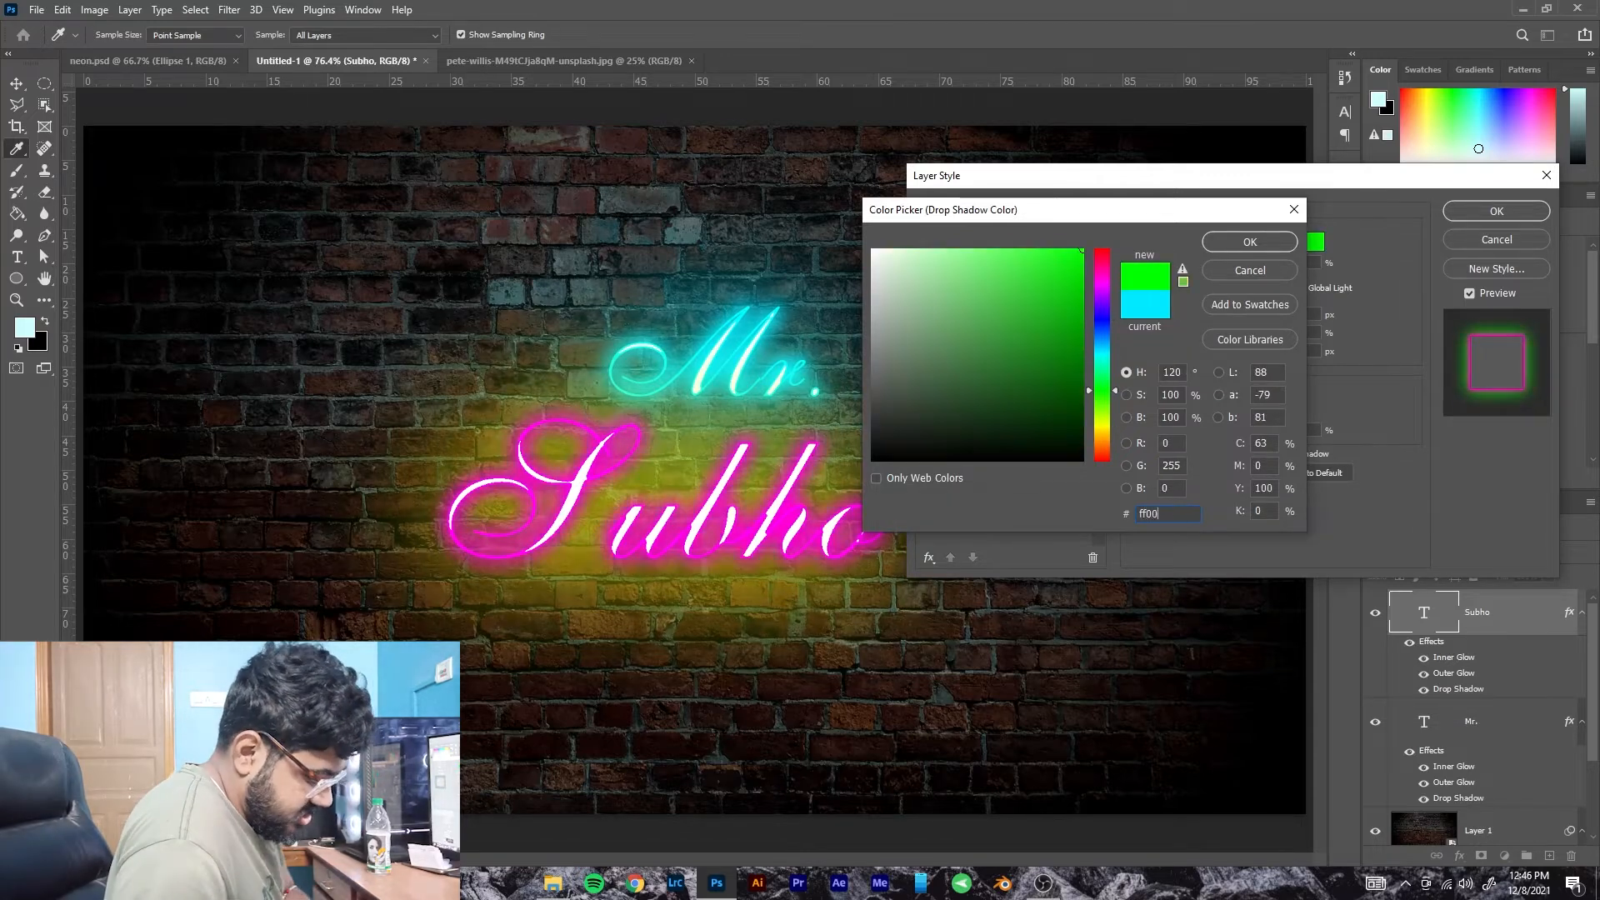
{"action": "type", "text": "d2"}
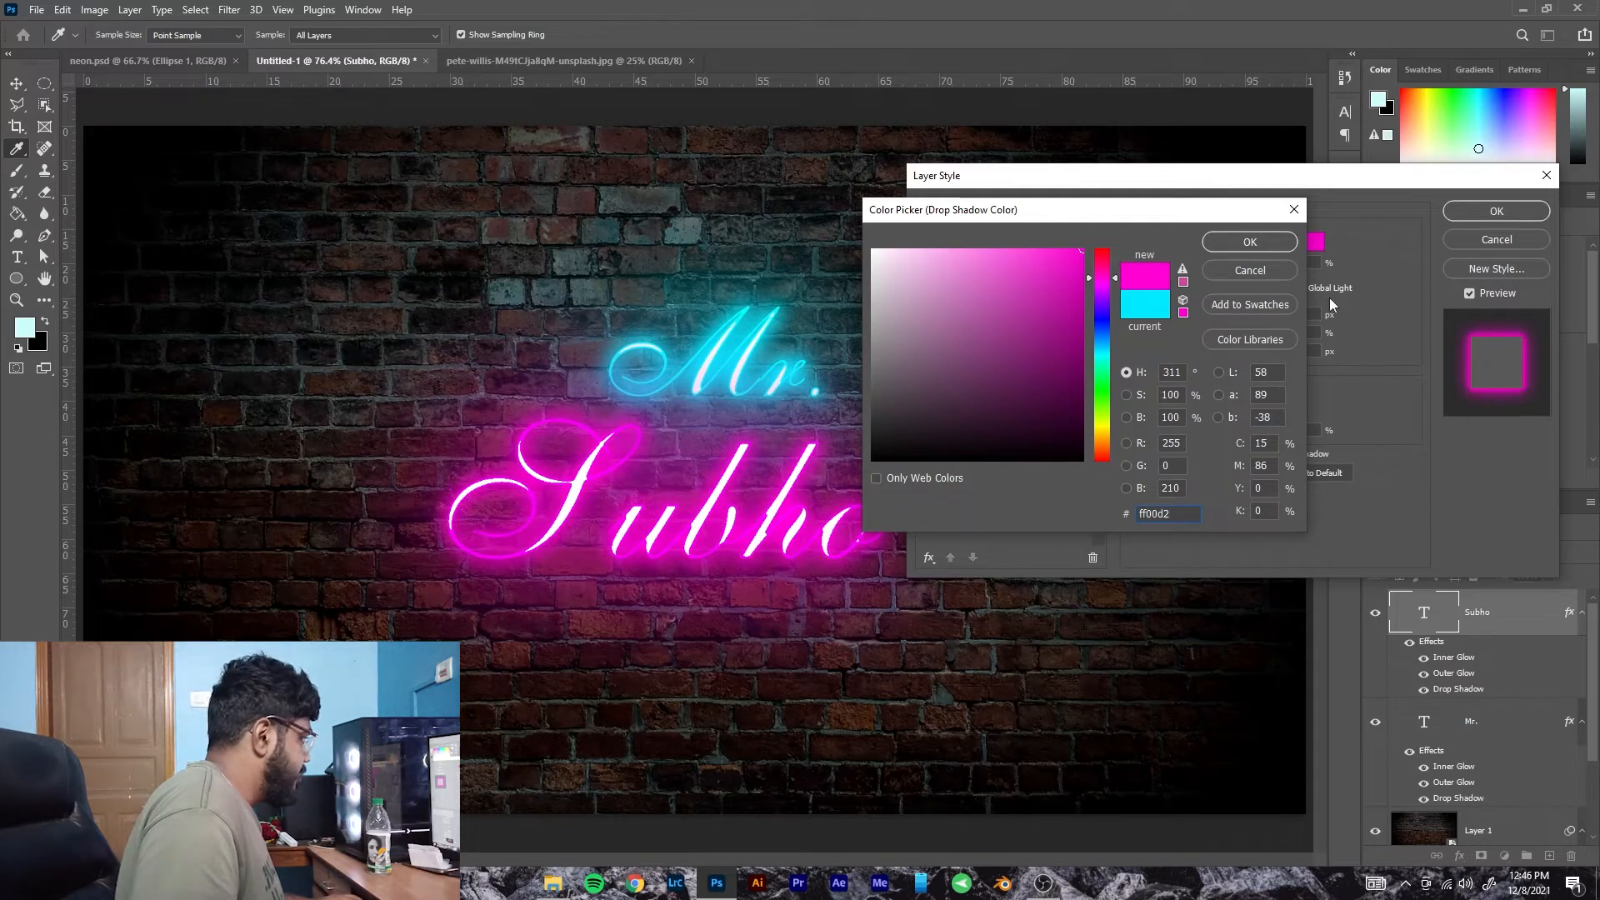
{"action": "left_click", "coordinate": [1254, 243]}
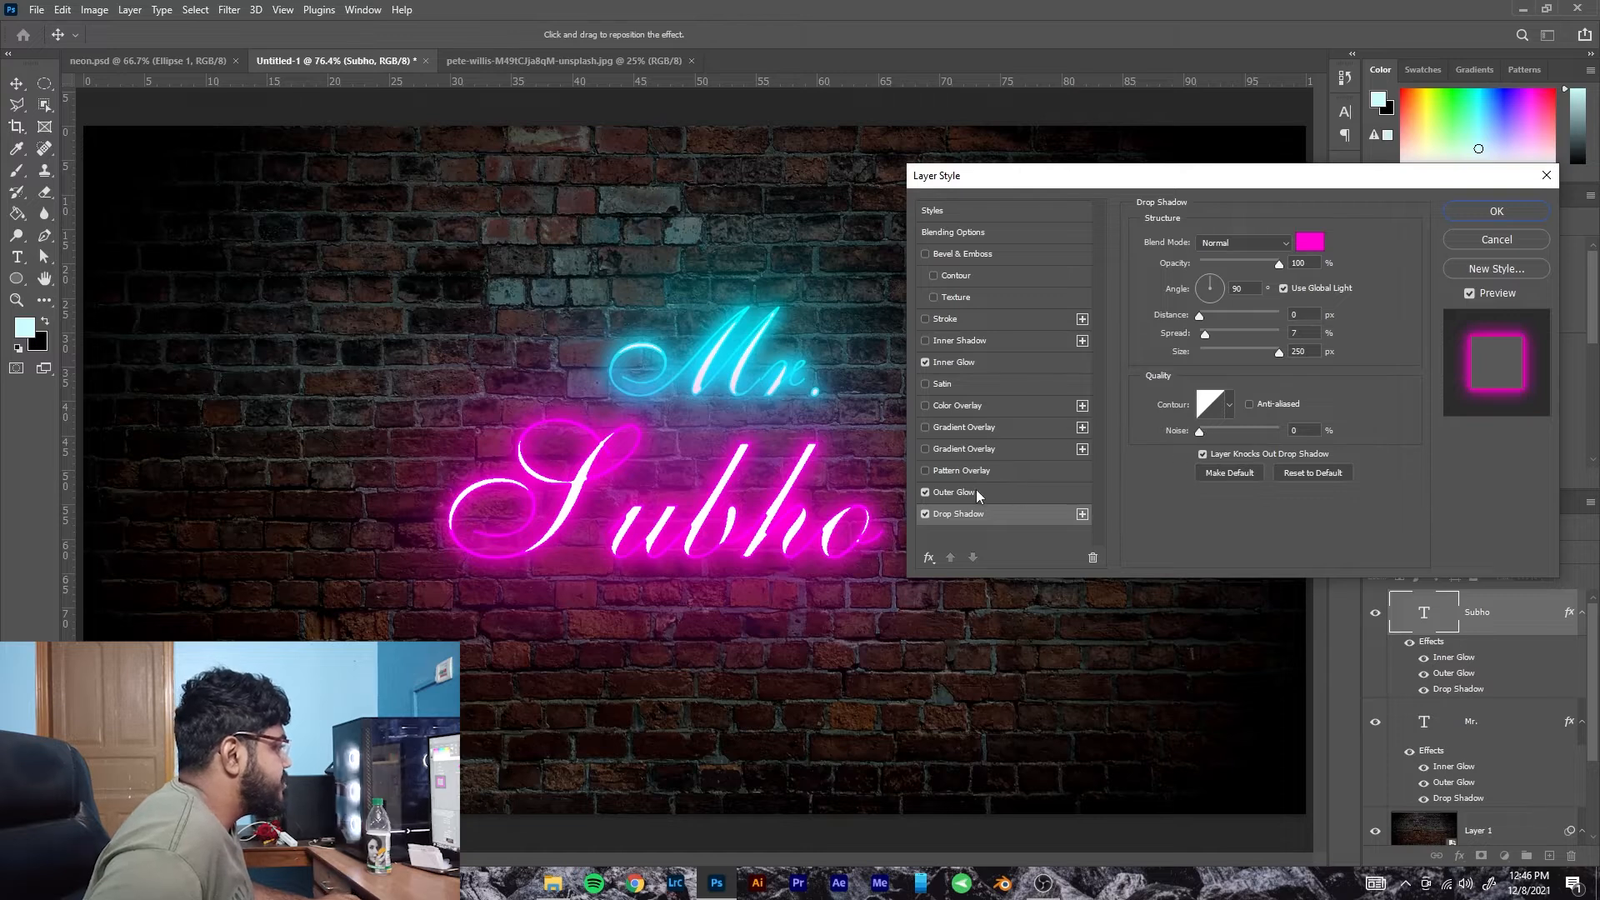
Set the Inner Glow choke of the name text layer to 29% and apply the layer style.
{"action": "left_click", "coordinate": [954, 361]}
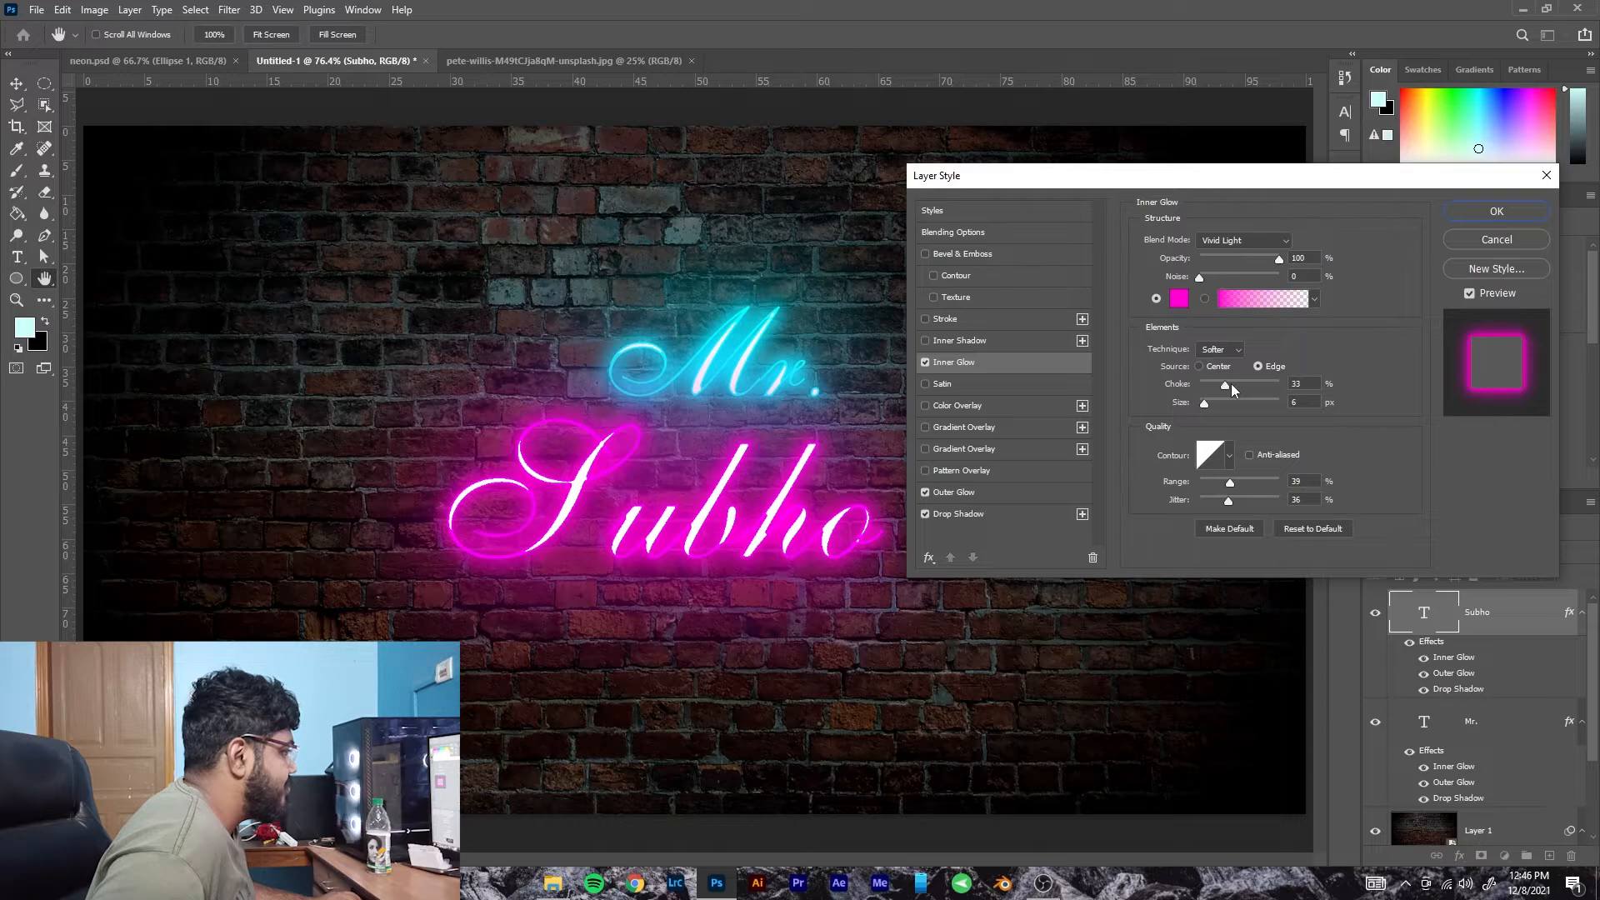
{"action": "mouse_move", "coordinate": [1246, 387]}
{"action": "left_mouse_down"}
{"action": "mouse_move", "coordinate": [1283, 386]}
{"action": "mouse_move", "coordinate": [1223, 386]}
{"action": "left_mouse_up"}
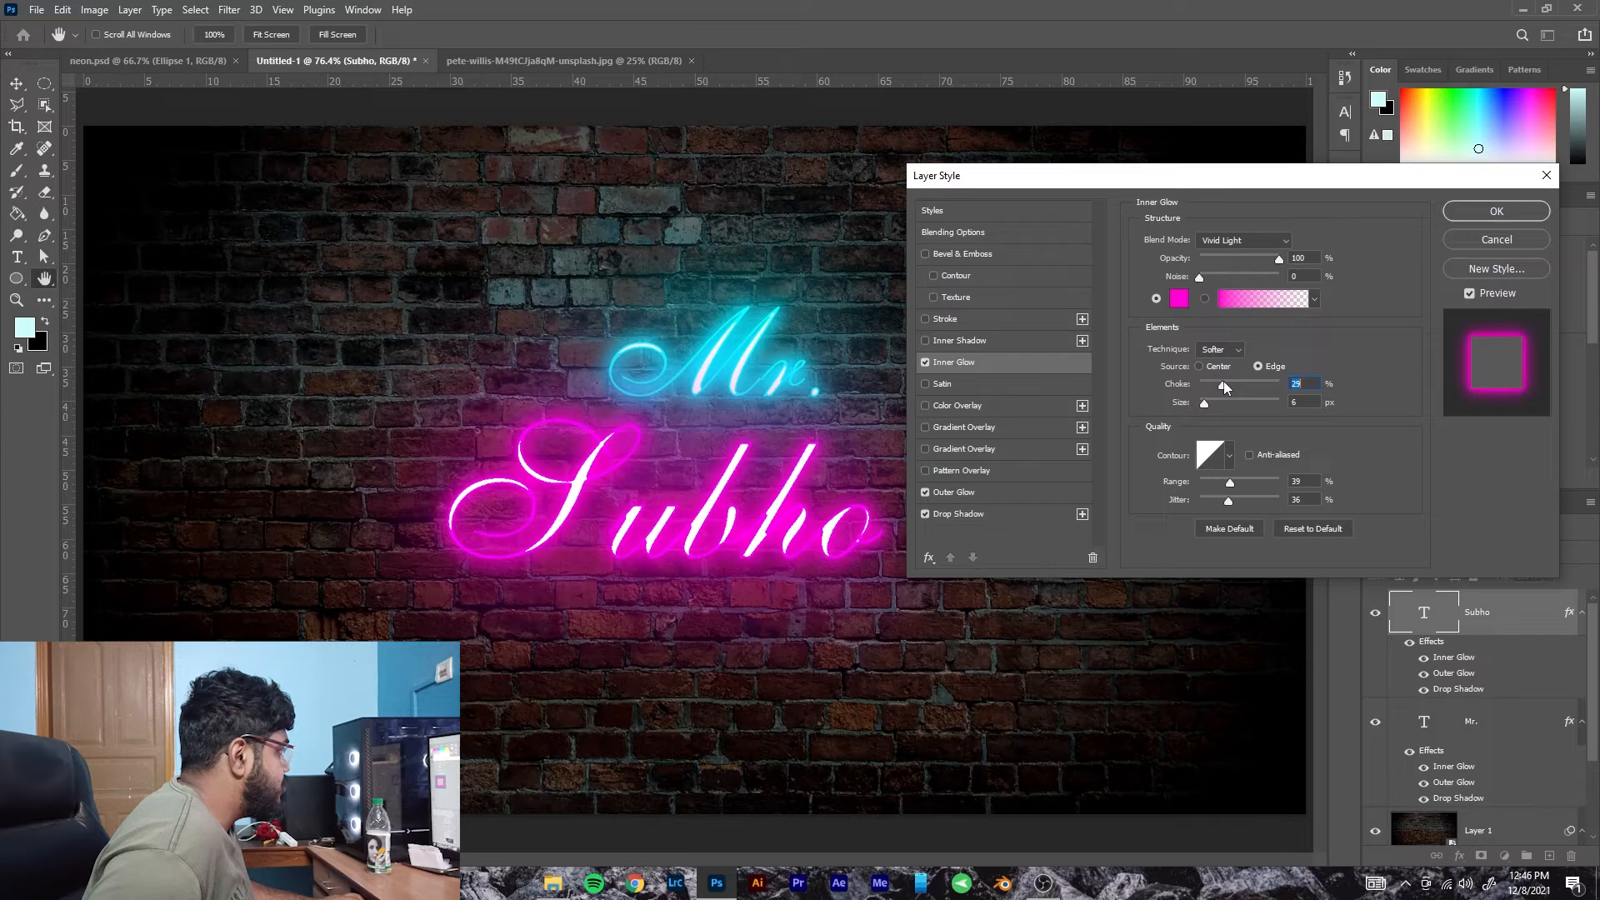
{"action": "left_click", "coordinate": [1498, 213]}
Change the text colour of the name layer to magenta #ff00d2.
{"action": "left_click", "coordinate": [1495, 453]}
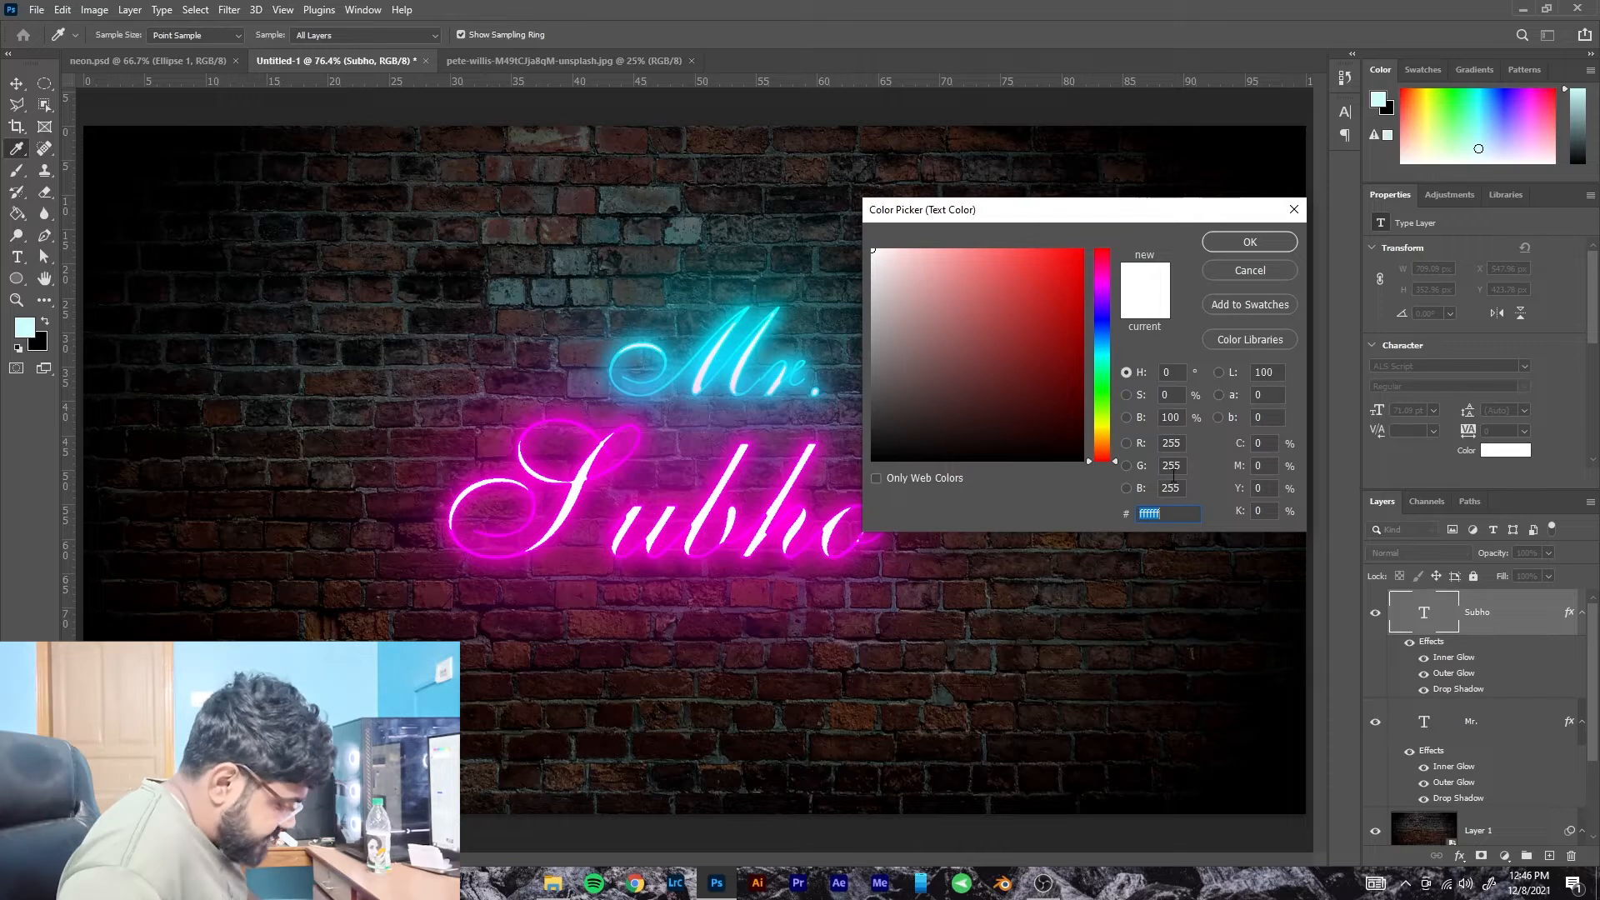
{"action": "type", "text": "ff00d2"}
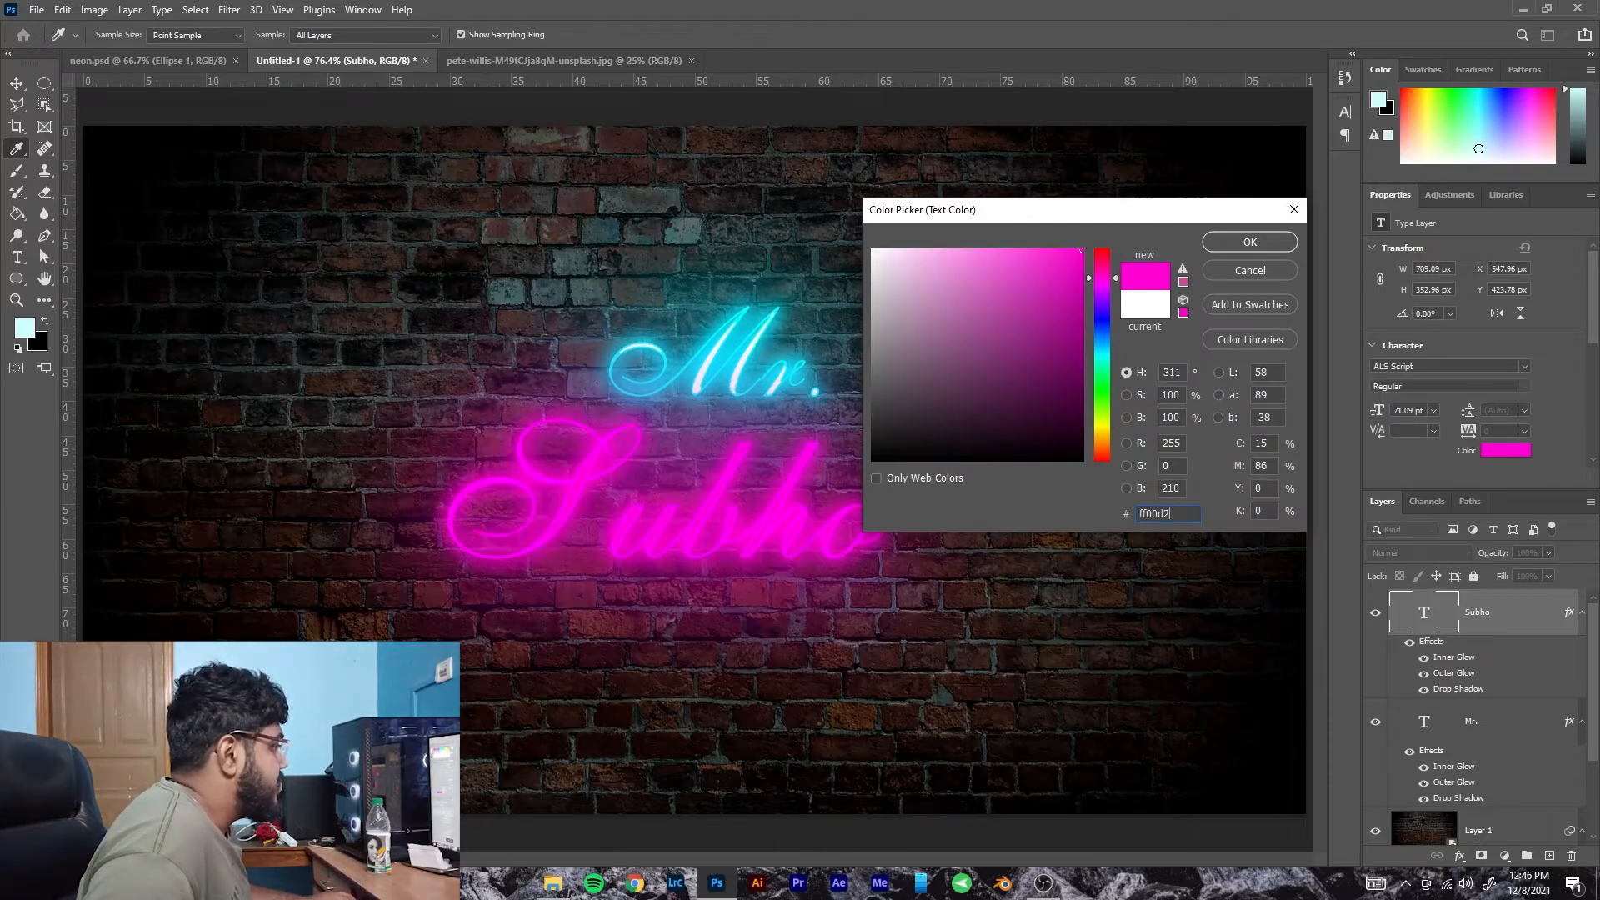
{"action": "left_click", "coordinate": [1244, 246]}
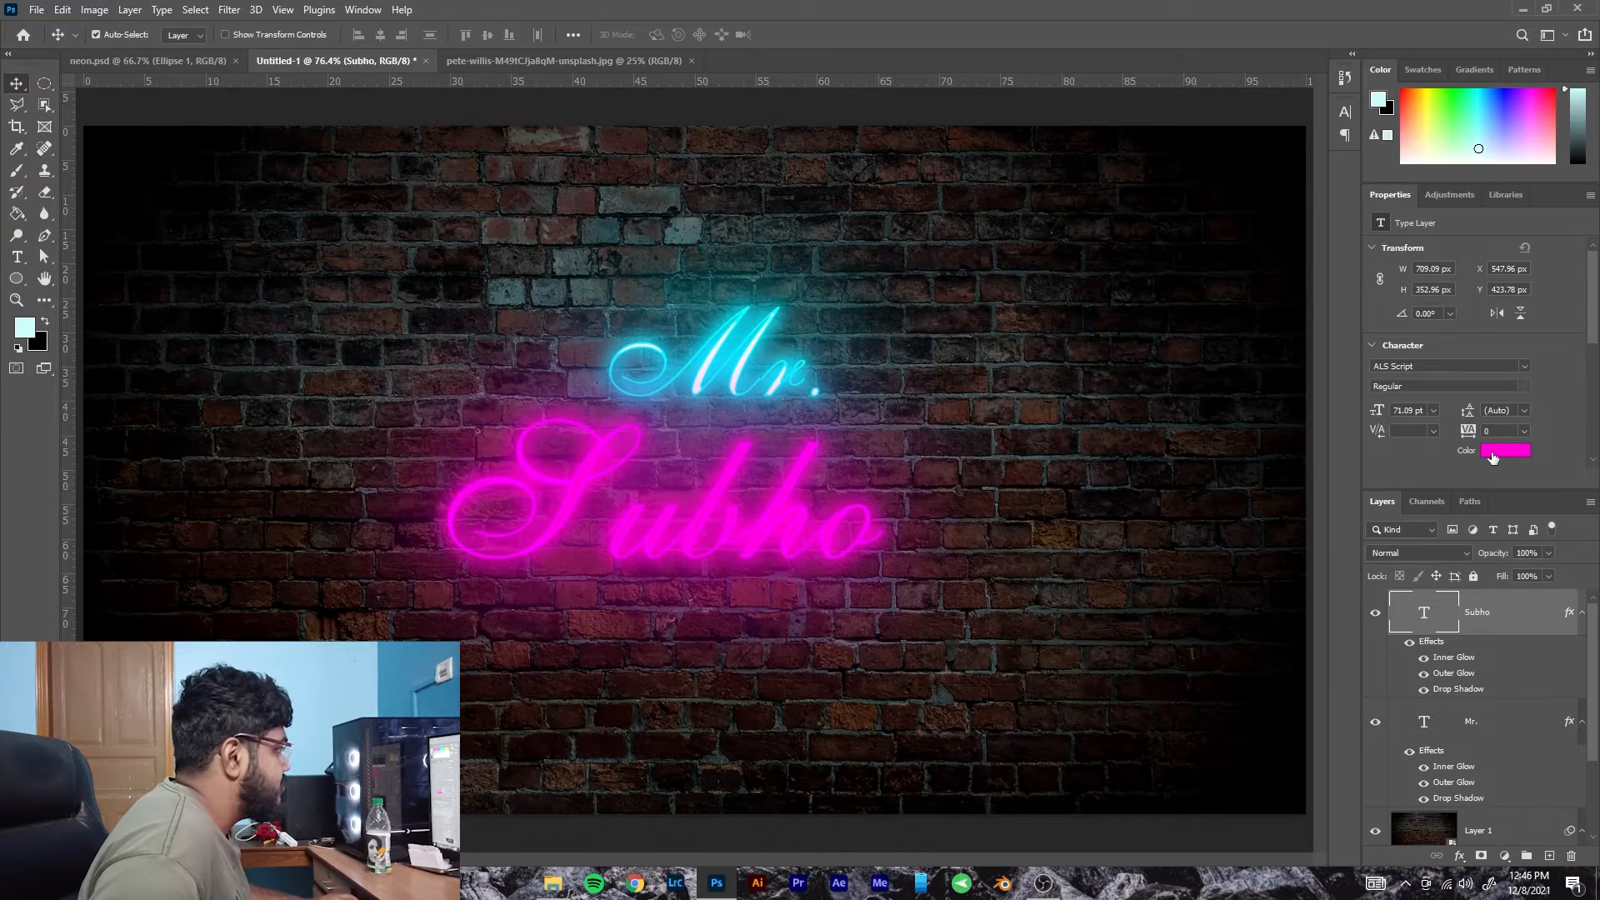
Try lighter and stronger shades for the name's text colour and settle on pale pink #fcbaf0.
{"action": "left_click", "coordinate": [1492, 457]}
{"action": "left_click", "coordinate": [997, 247]}
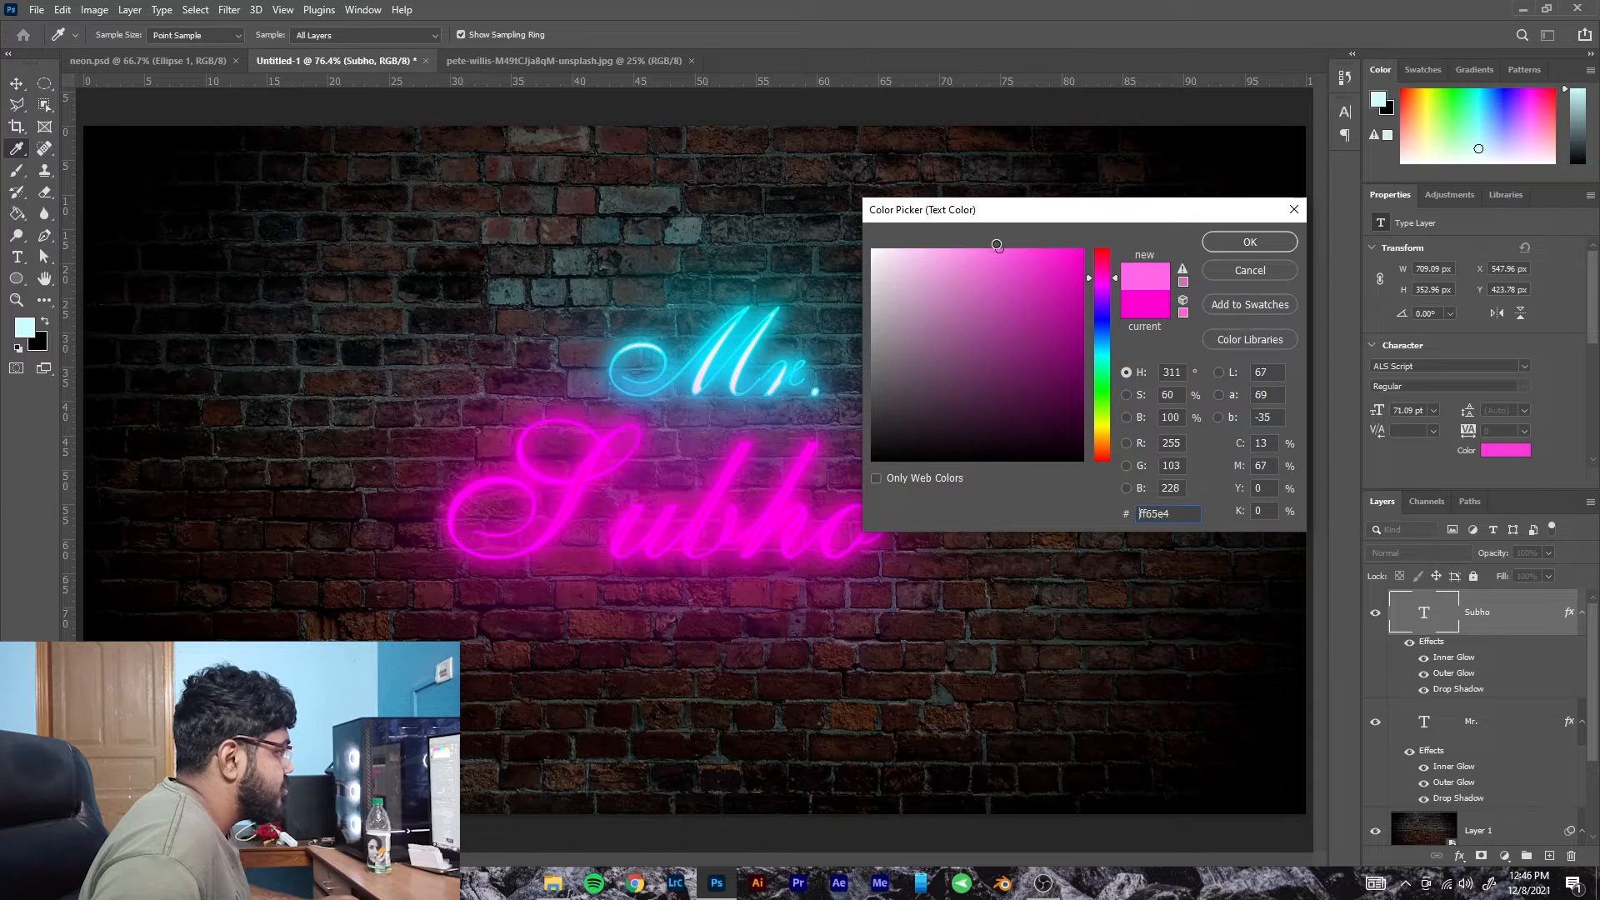
{"action": "left_click", "coordinate": [989, 248]}
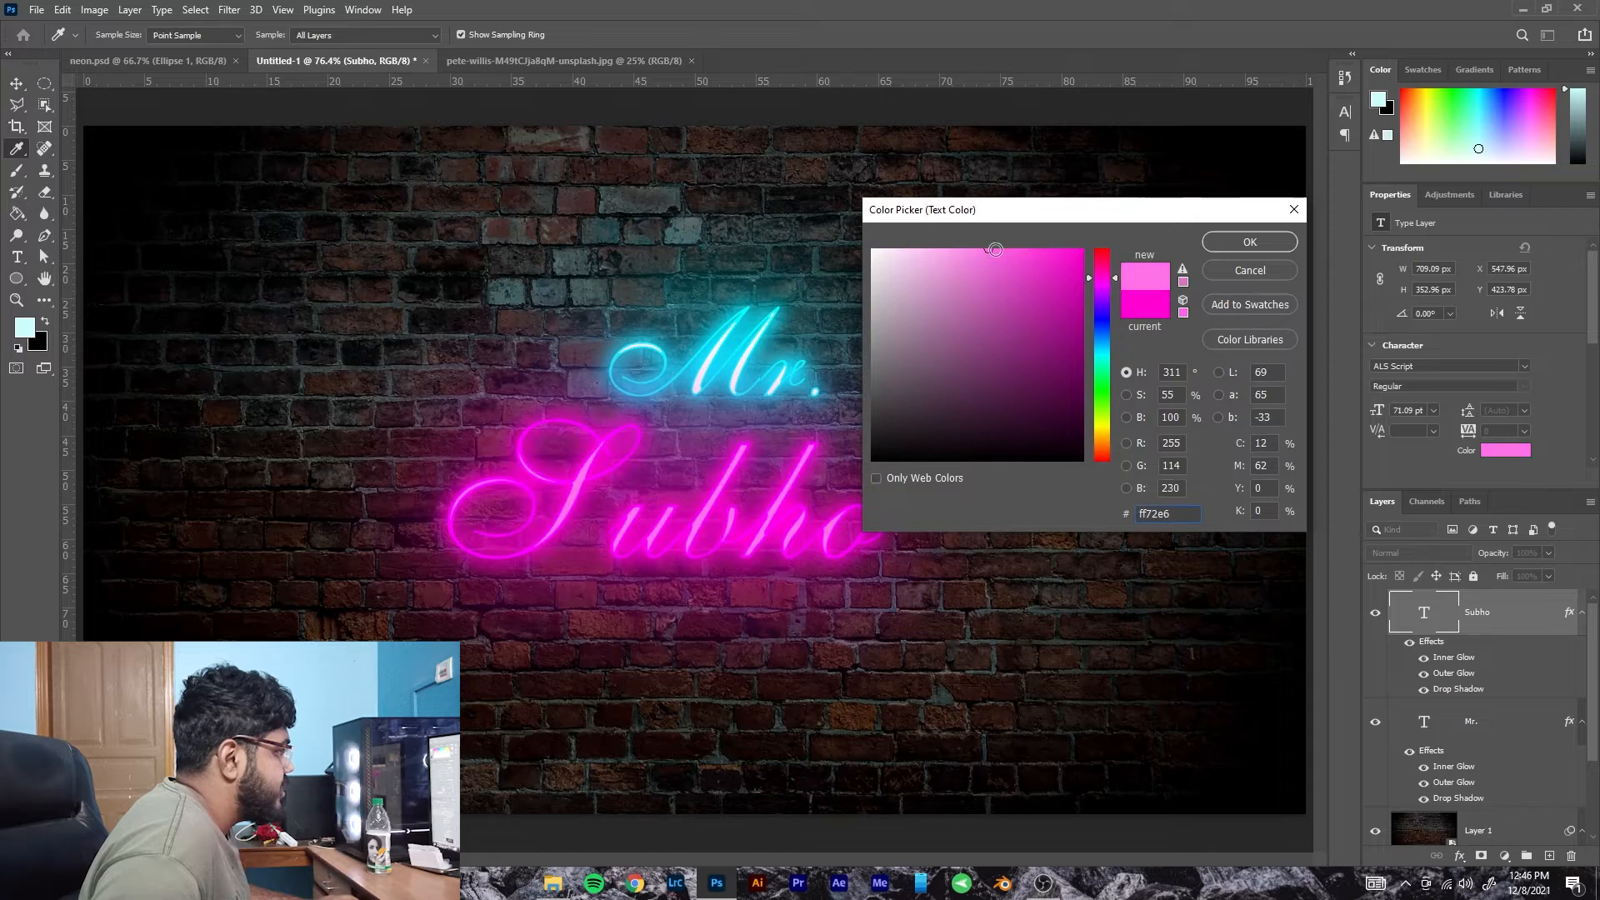
{"action": "left_click", "coordinate": [936, 251]}
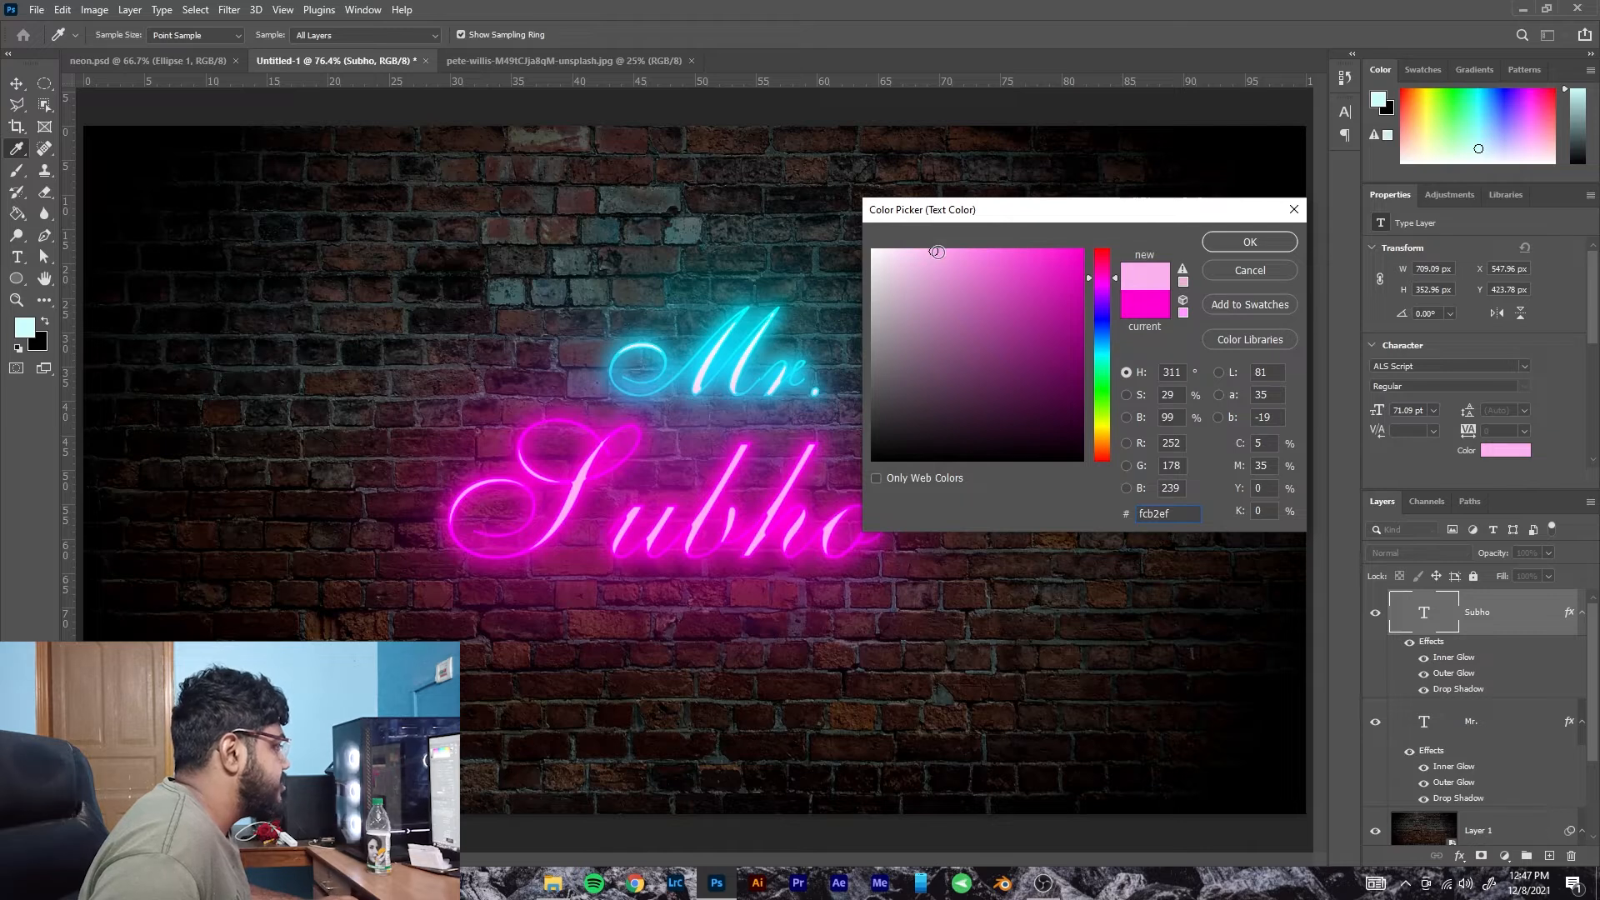
{"action": "left_click", "coordinate": [932, 252]}
{"action": "left_click_drag", "start_coordinate": [932, 251], "coordinate": [955, 249]}
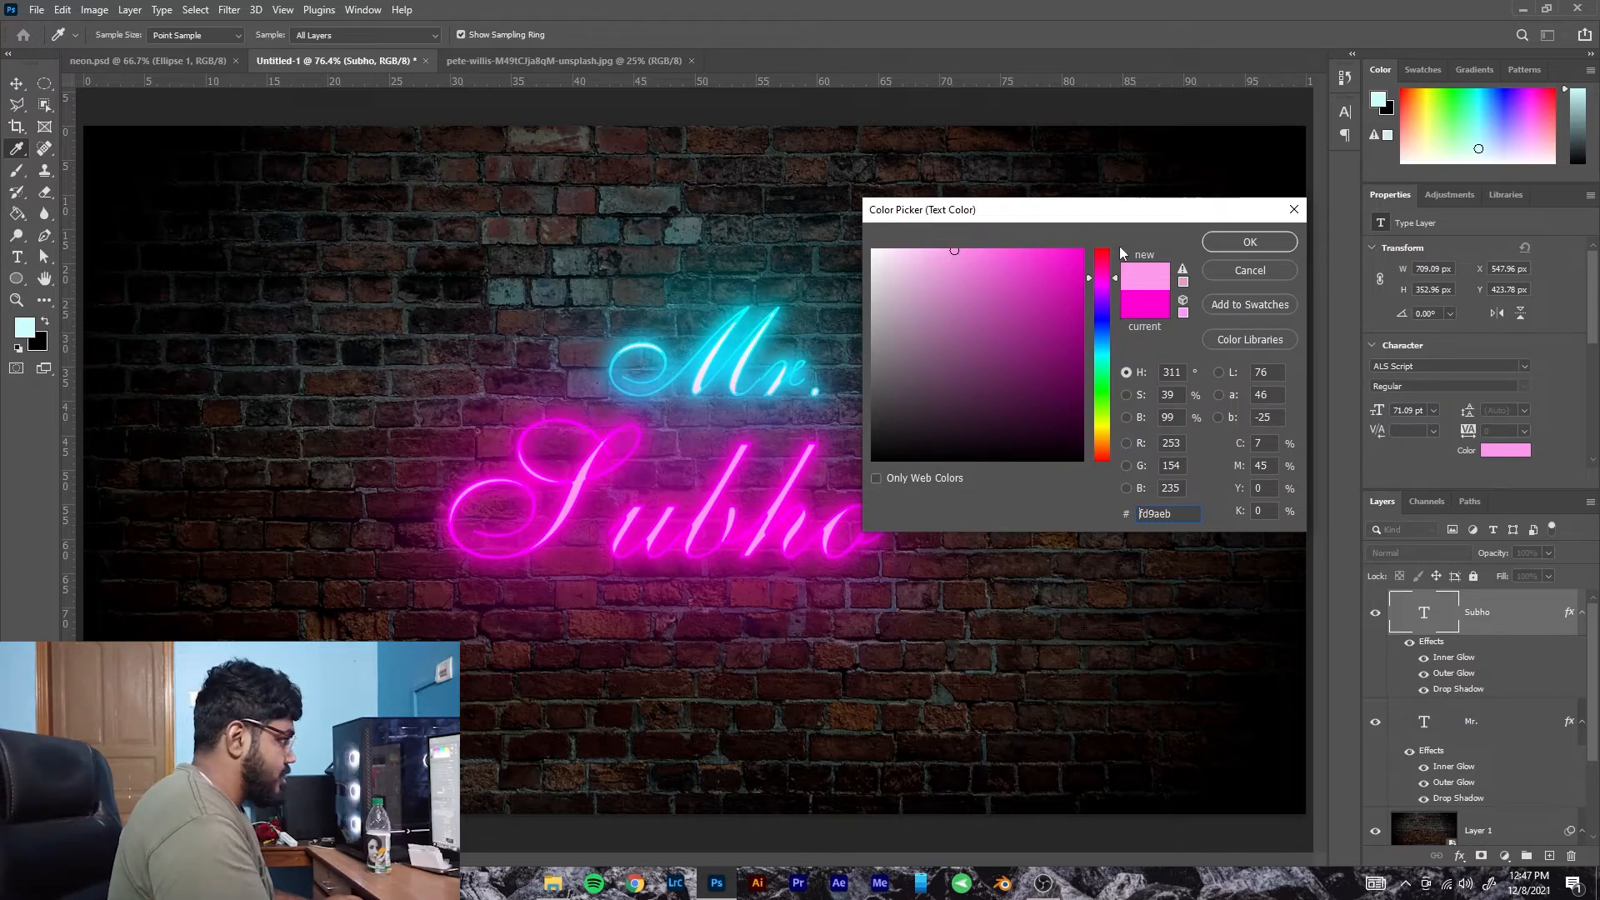
{"action": "left_click_drag", "start_coordinate": [952, 251], "coordinate": [1092, 254]}
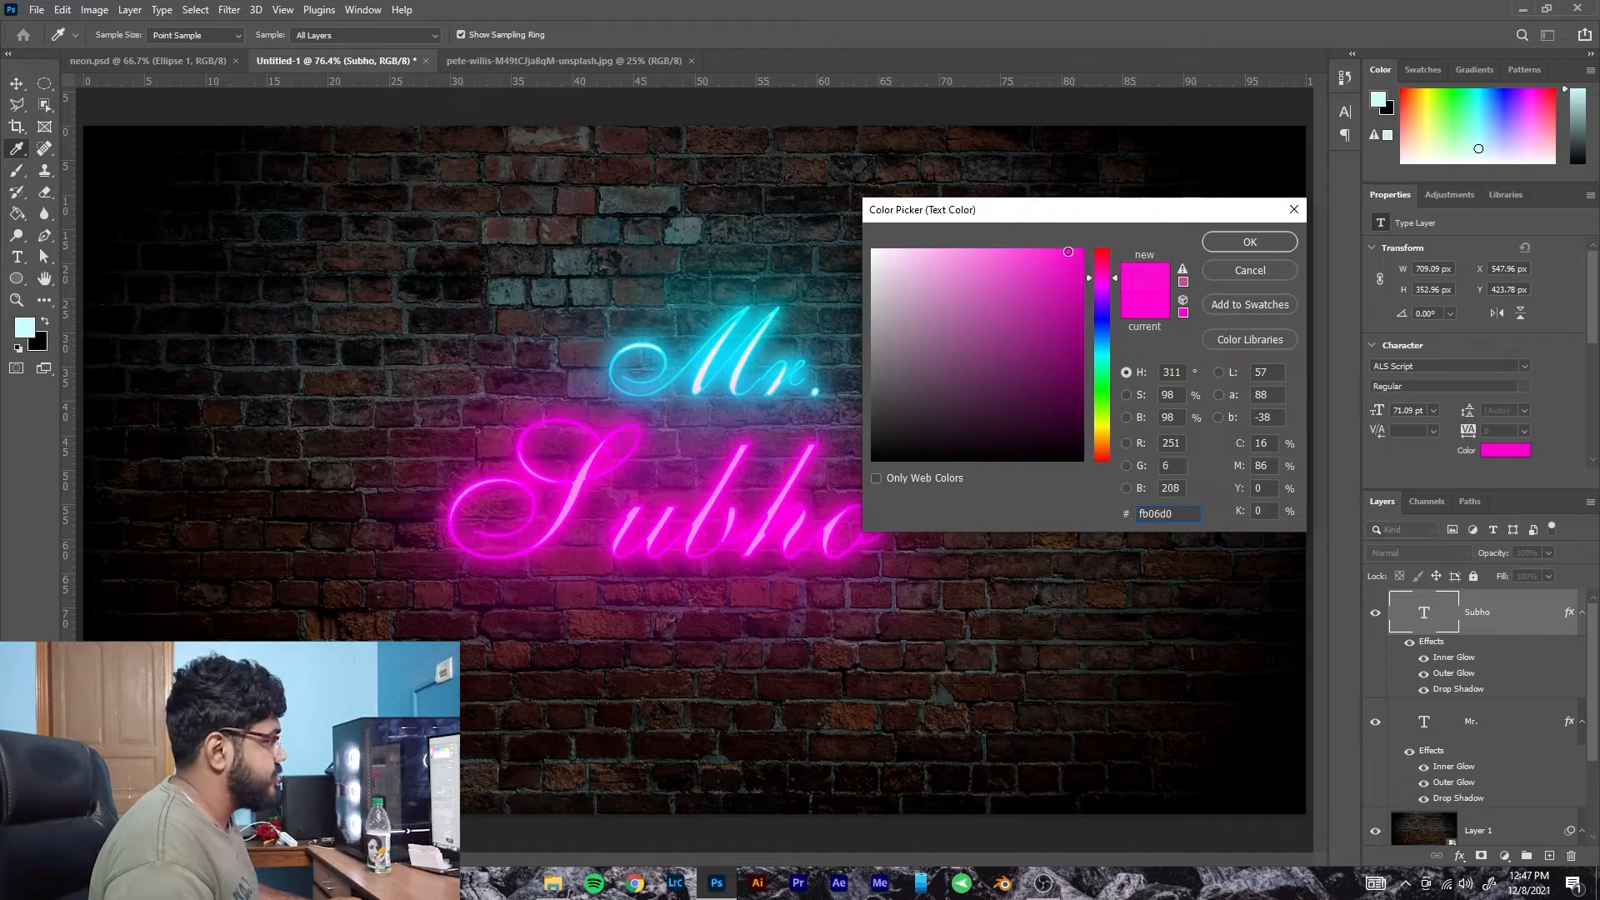
{"action": "left_click", "coordinate": [967, 245]}
{"action": "left_click_drag", "start_coordinate": [967, 245], "coordinate": [927, 251]}
{"action": "left_click", "coordinate": [888, 250]}
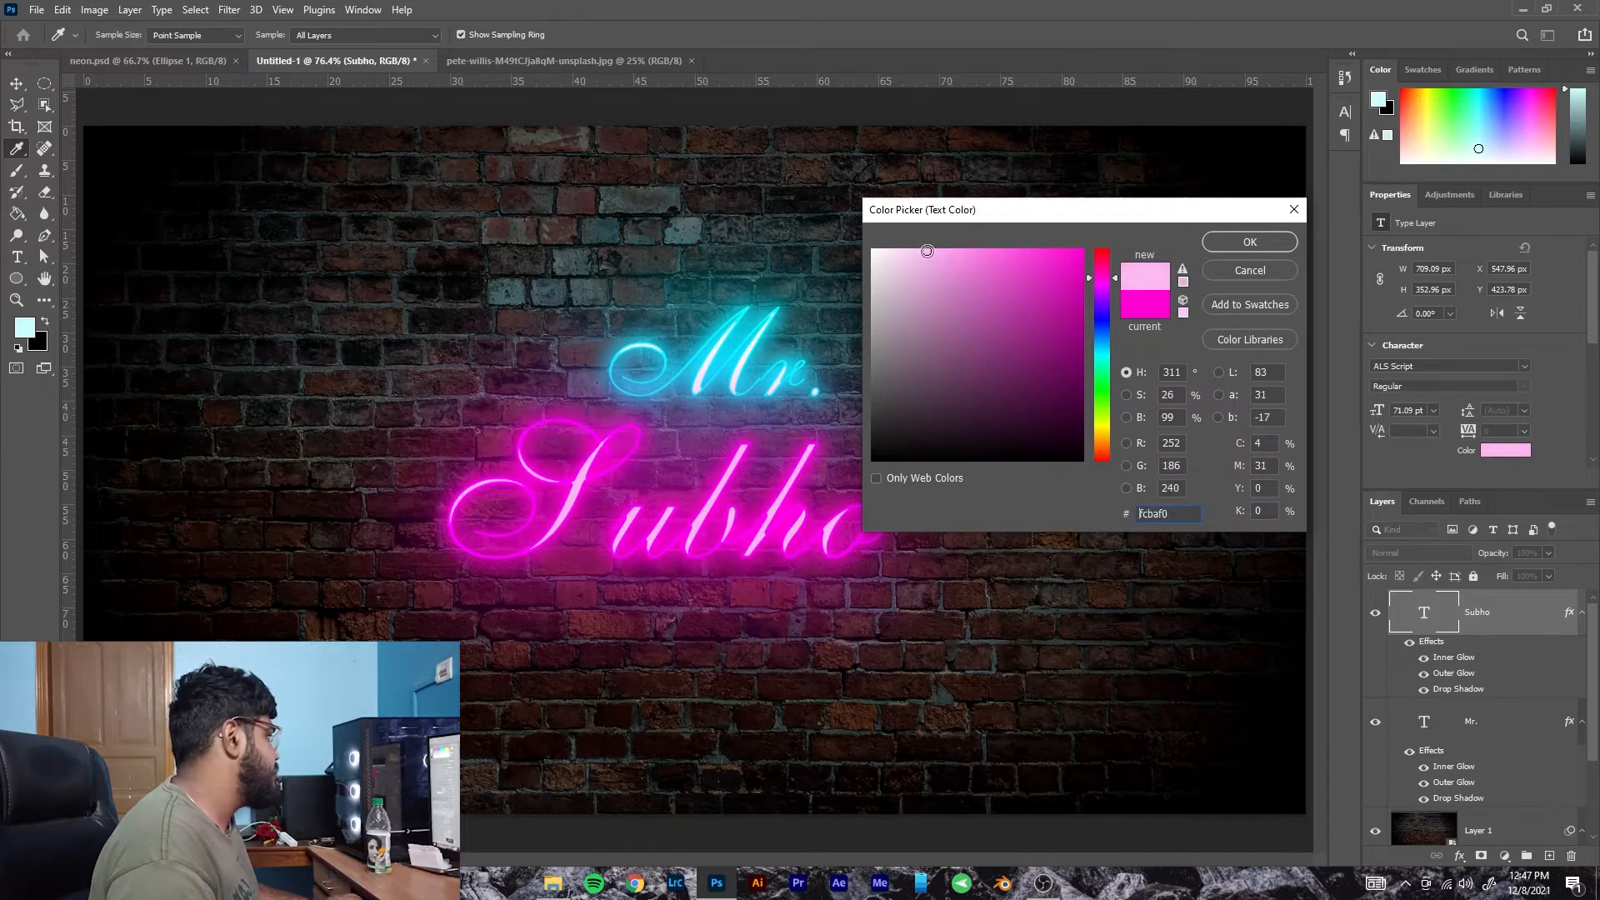
{"action": "left_click", "coordinate": [1231, 247]}
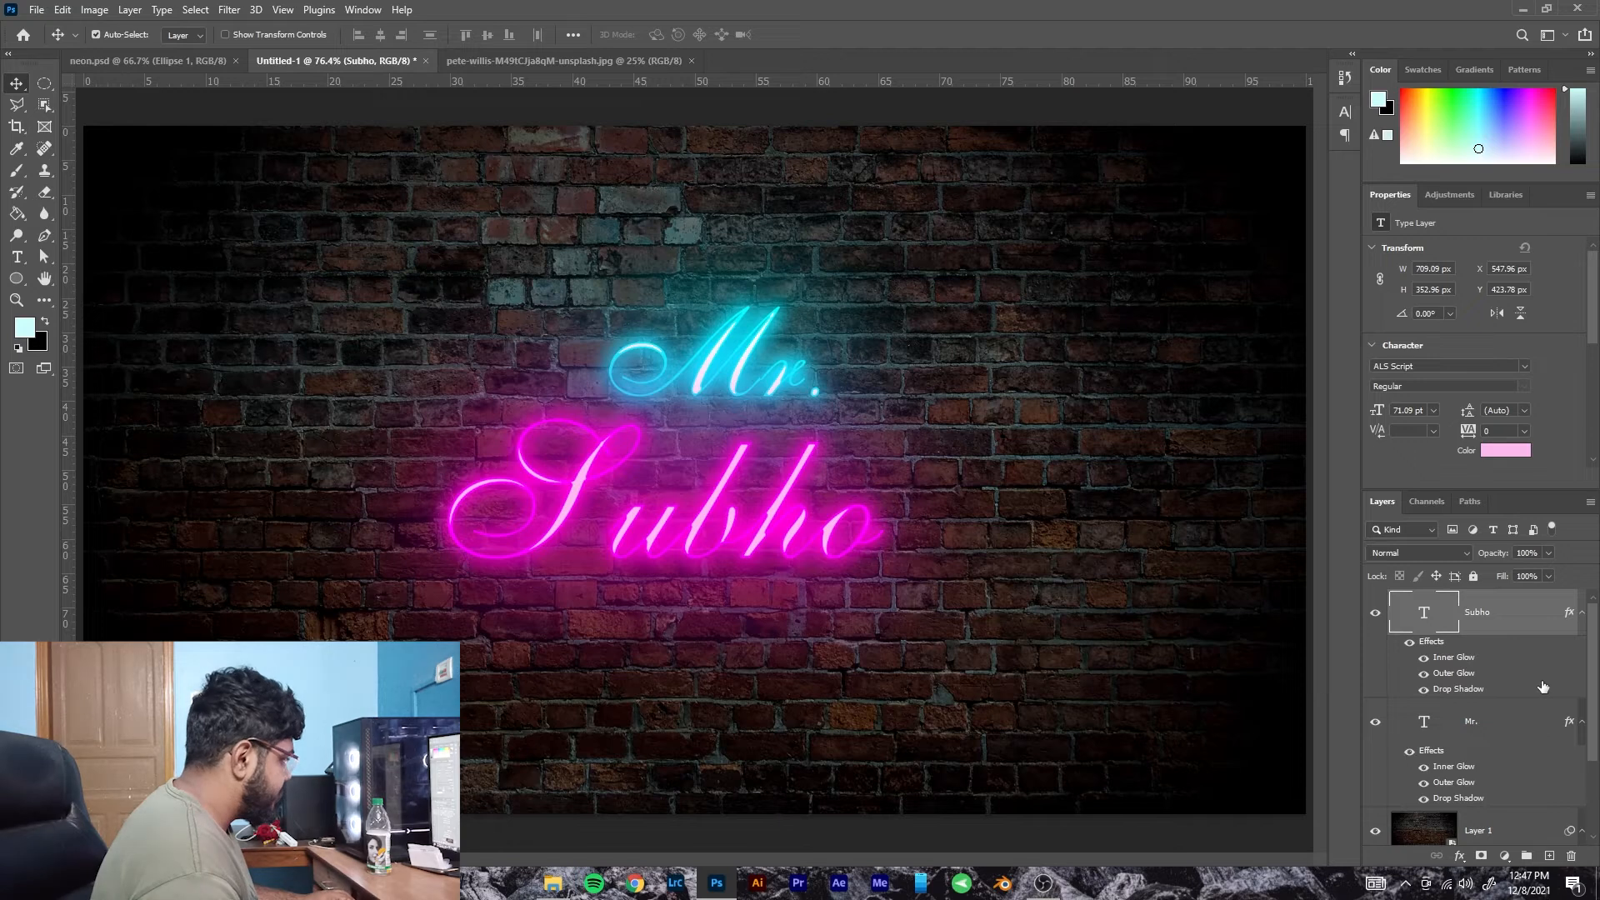
Collapse the effects lists of the name and "Mr." text layers.
{"action": "left_click", "coordinate": [1582, 614]}
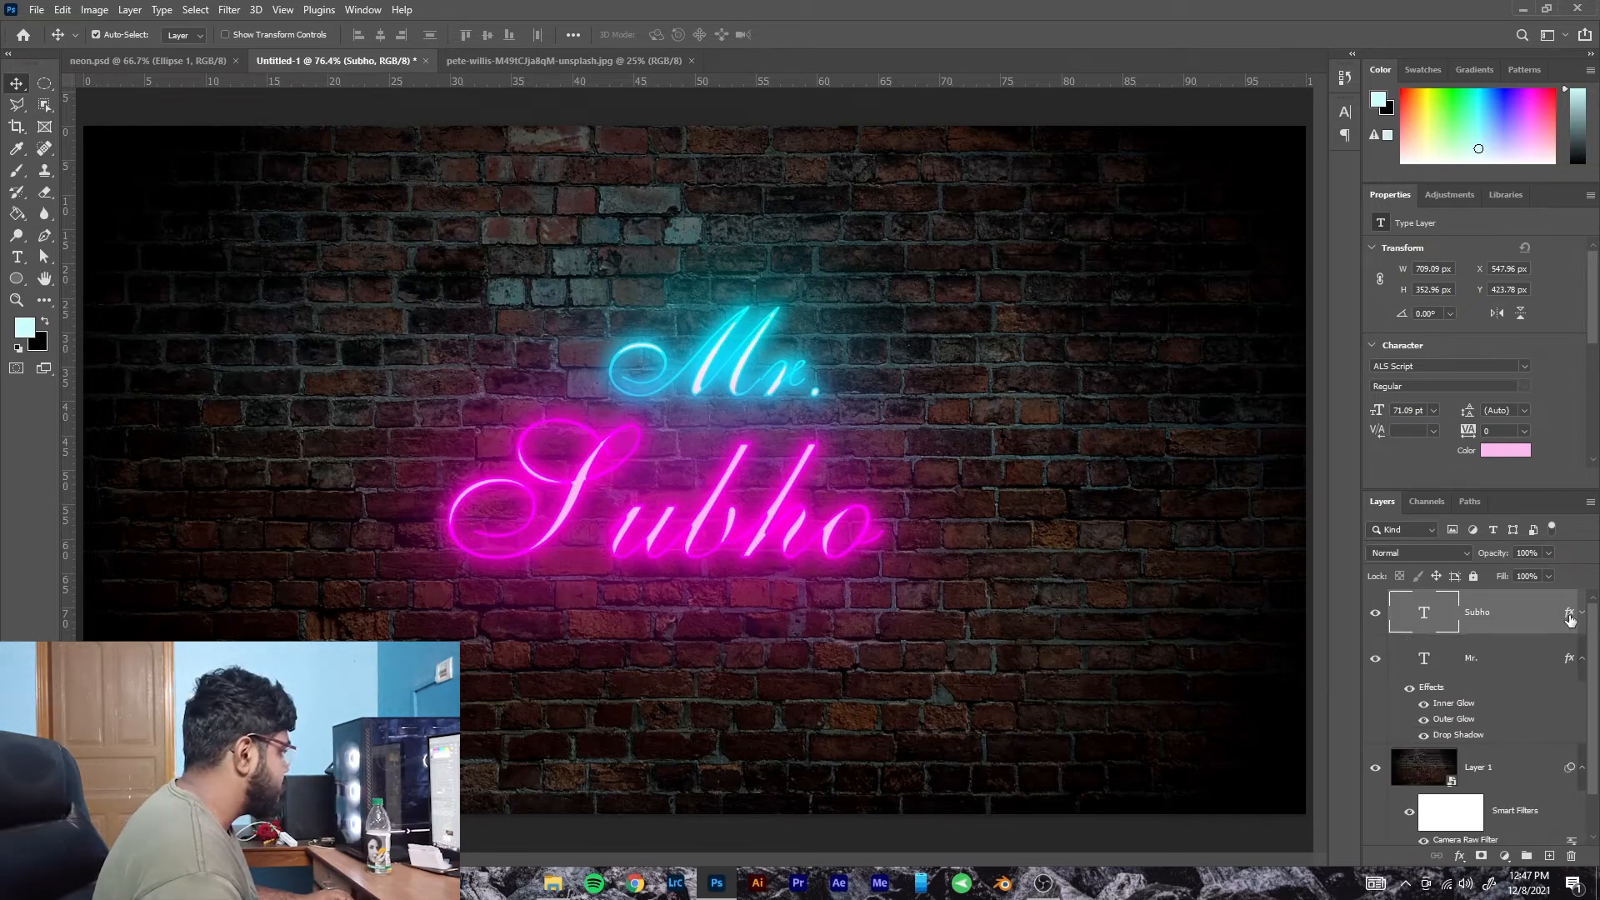
{"action": "left_click", "coordinate": [1582, 660]}
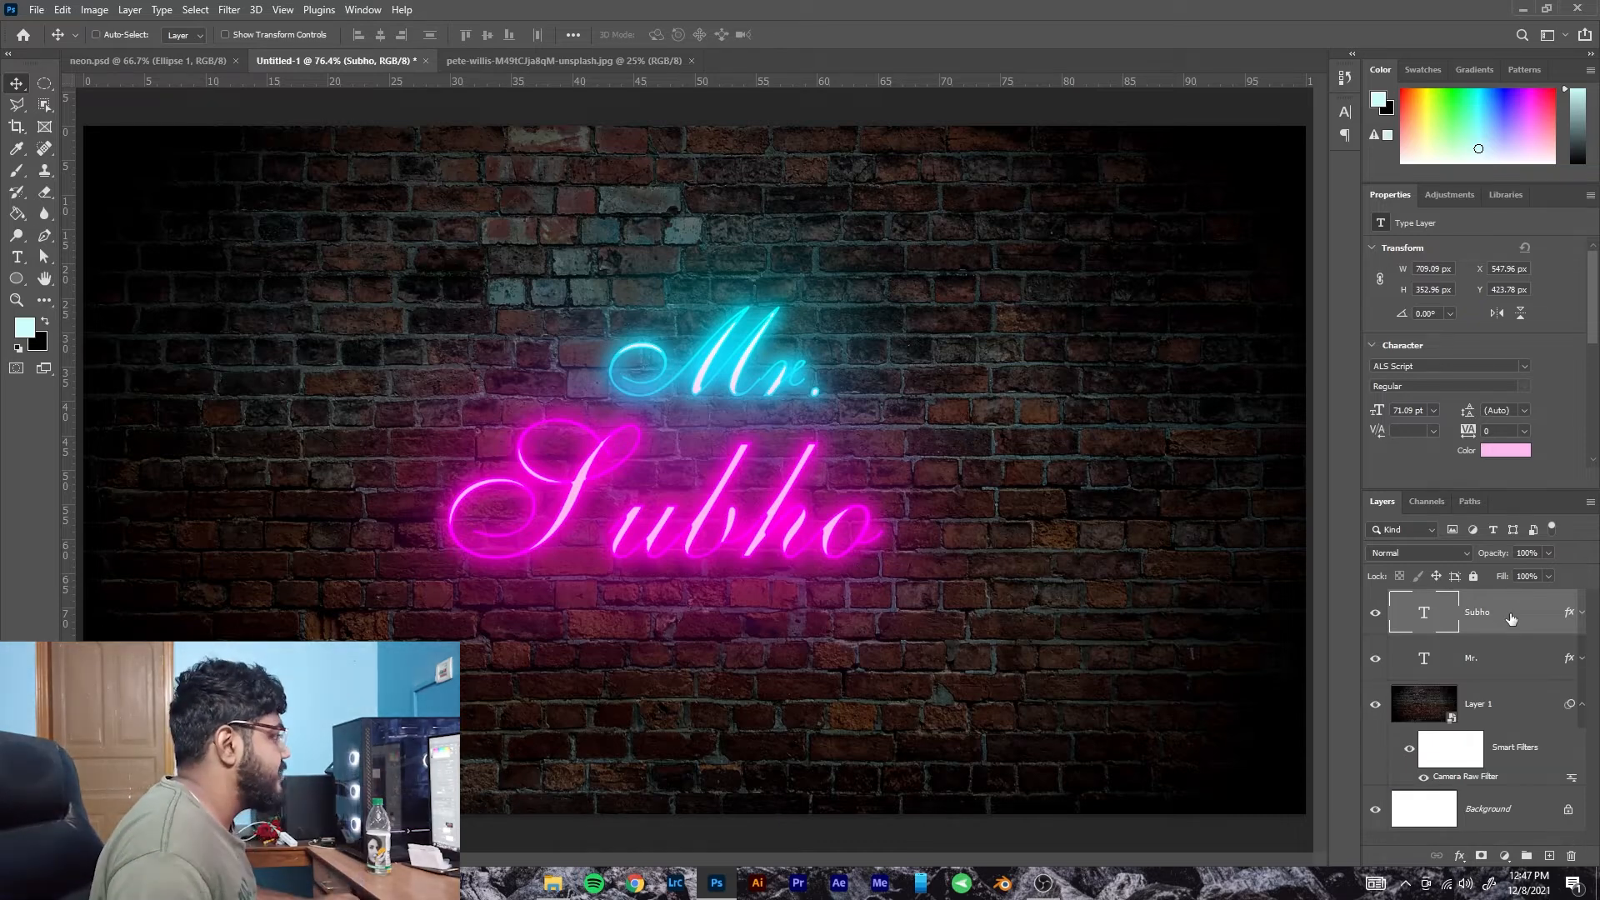
Convert the name layer to a smart object and apply a Camera Raw filter with exposure +0.40, highlights +35 and shadows -72.
{"action": "key", "text": "ctrl+shift+a"}
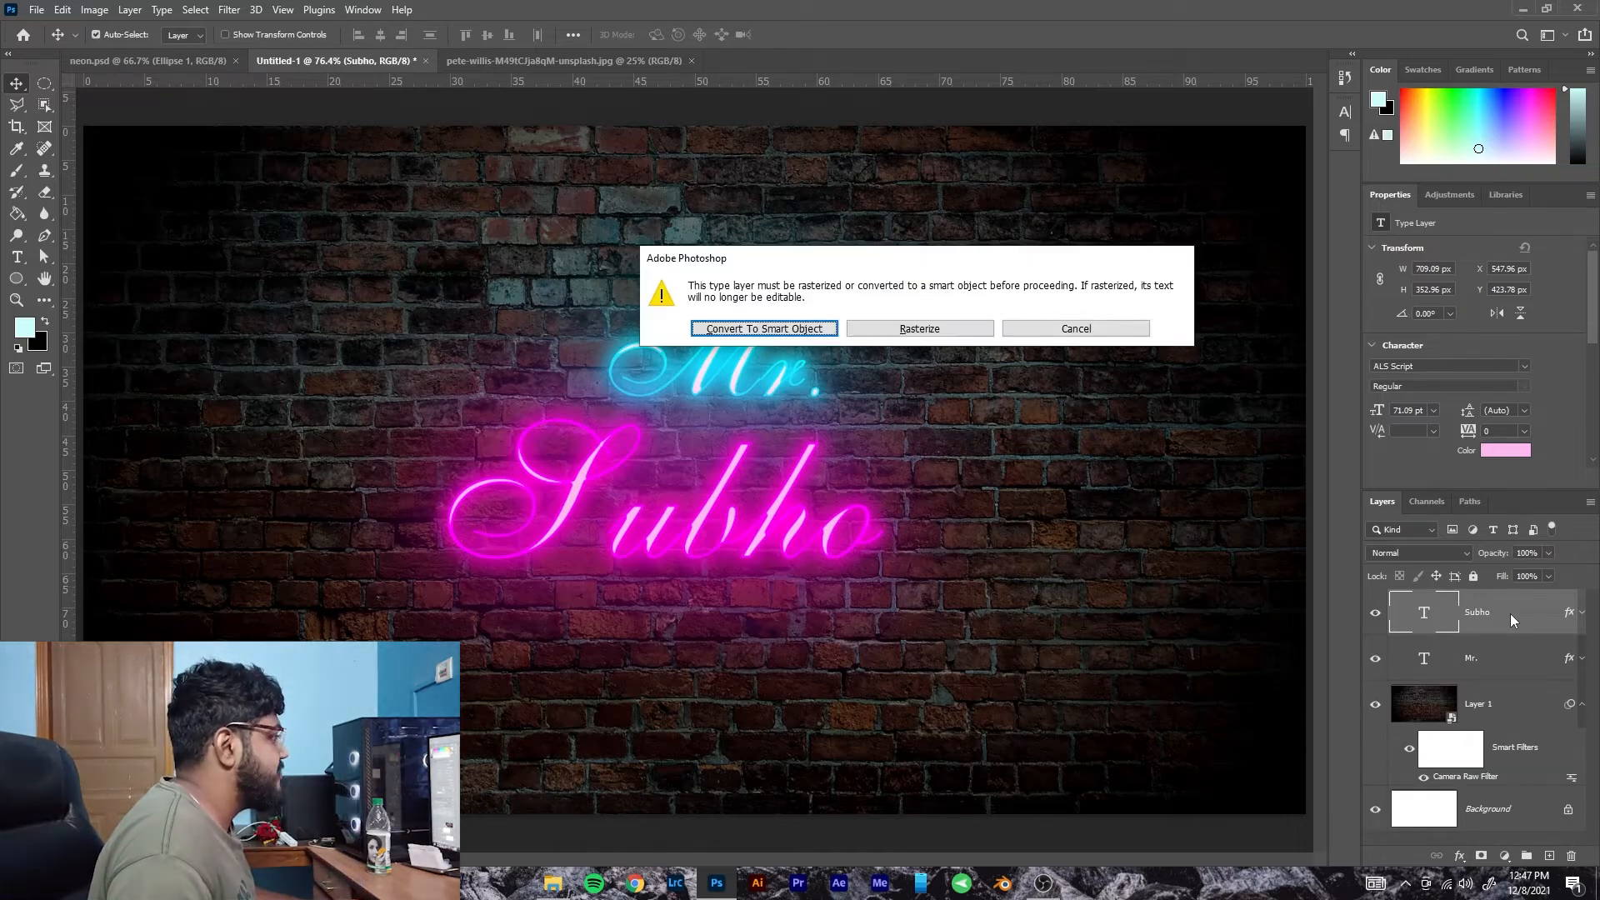
{"action": "left_click", "coordinate": [789, 330]}
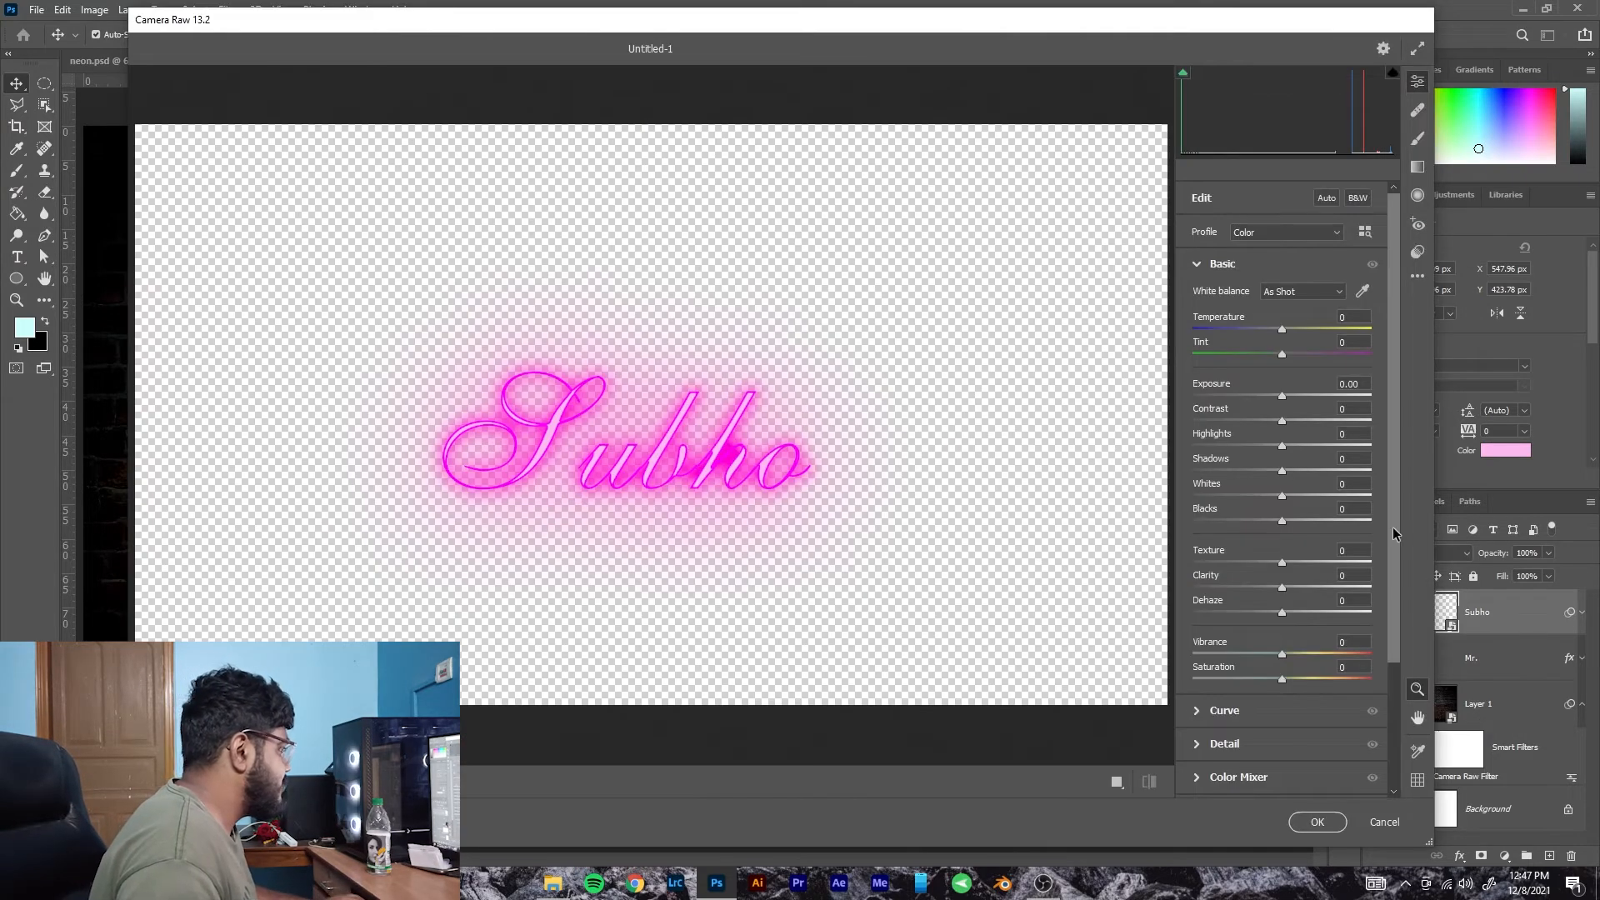
{"action": "left_click_drag", "start_coordinate": [1281, 445], "coordinate": [1216, 471]}
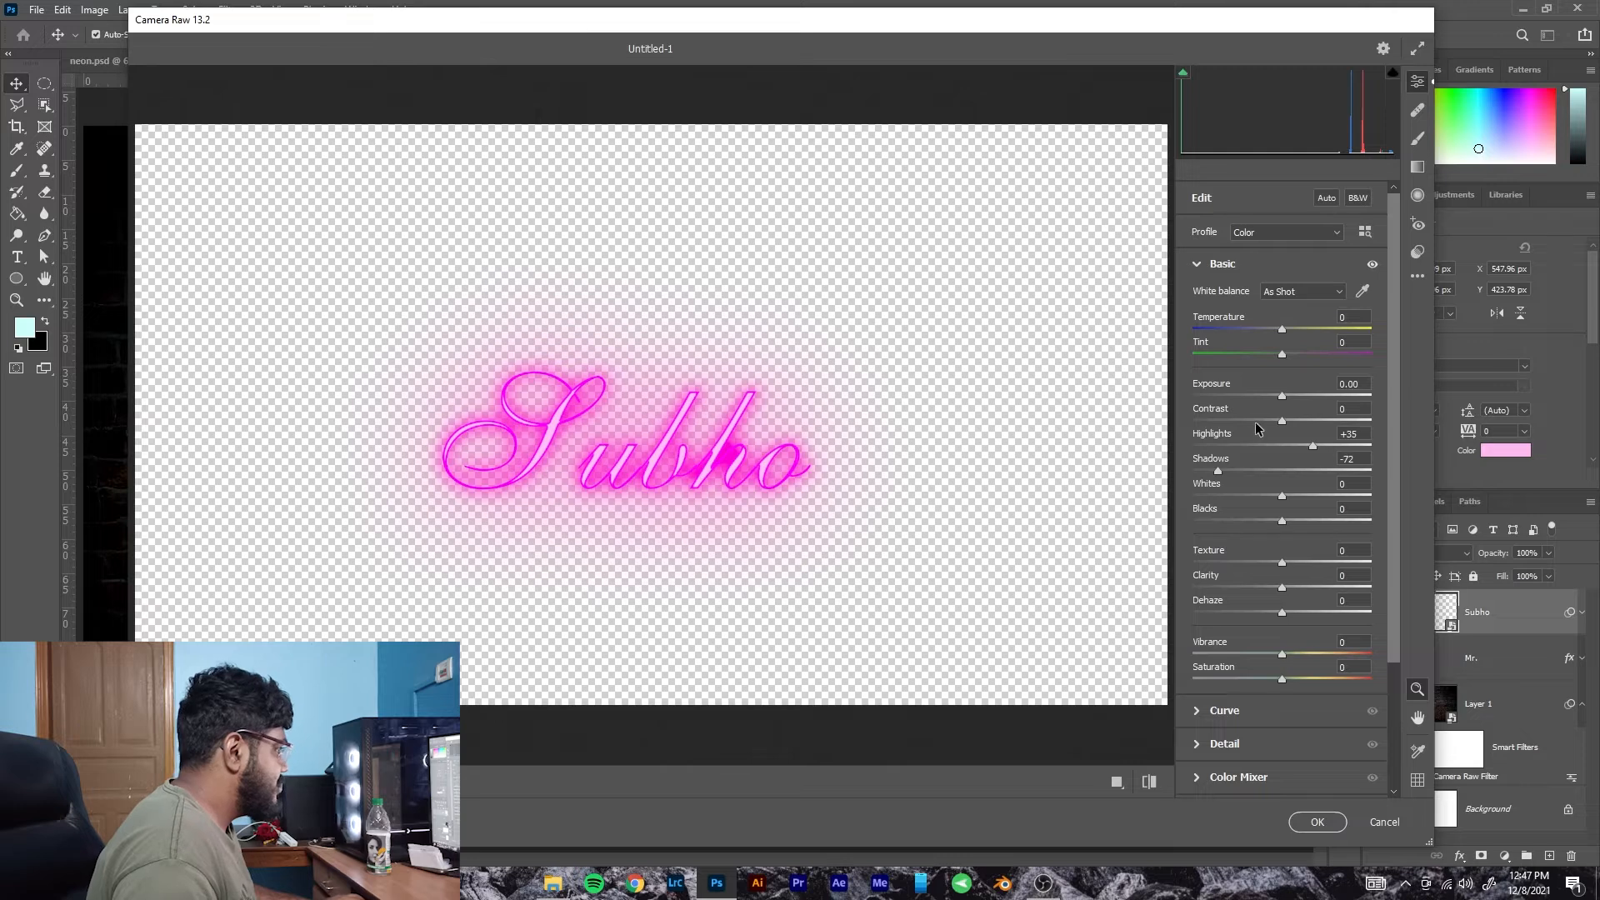
{"action": "left_click_drag", "start_coordinate": [1281, 396], "coordinate": [1289, 397]}
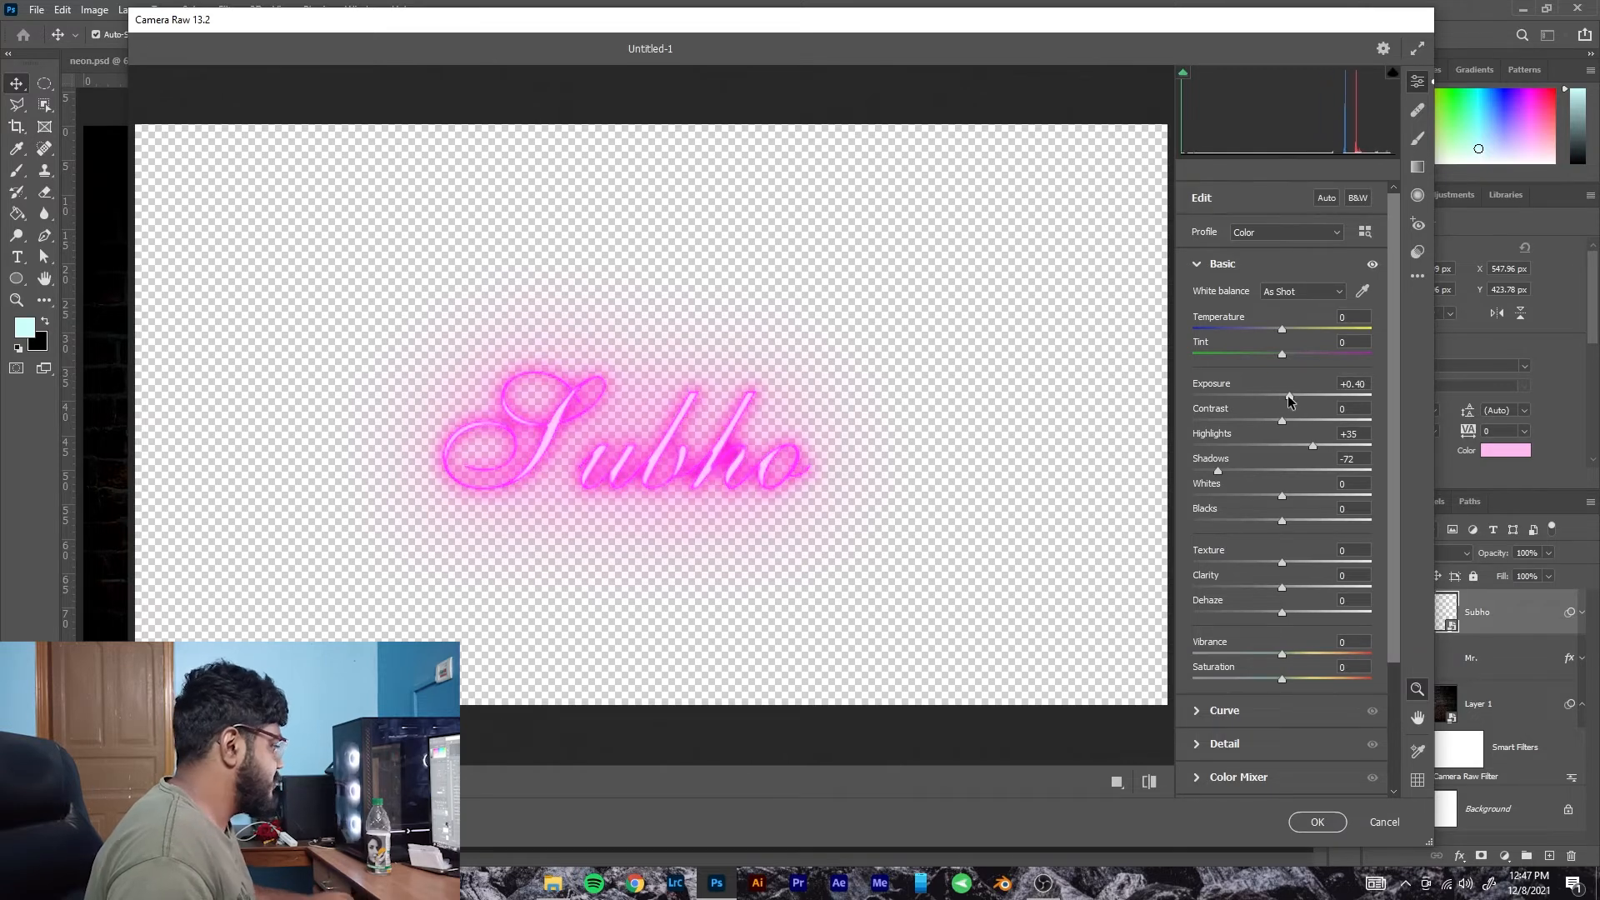
{"action": "left_click", "coordinate": [1313, 822]}
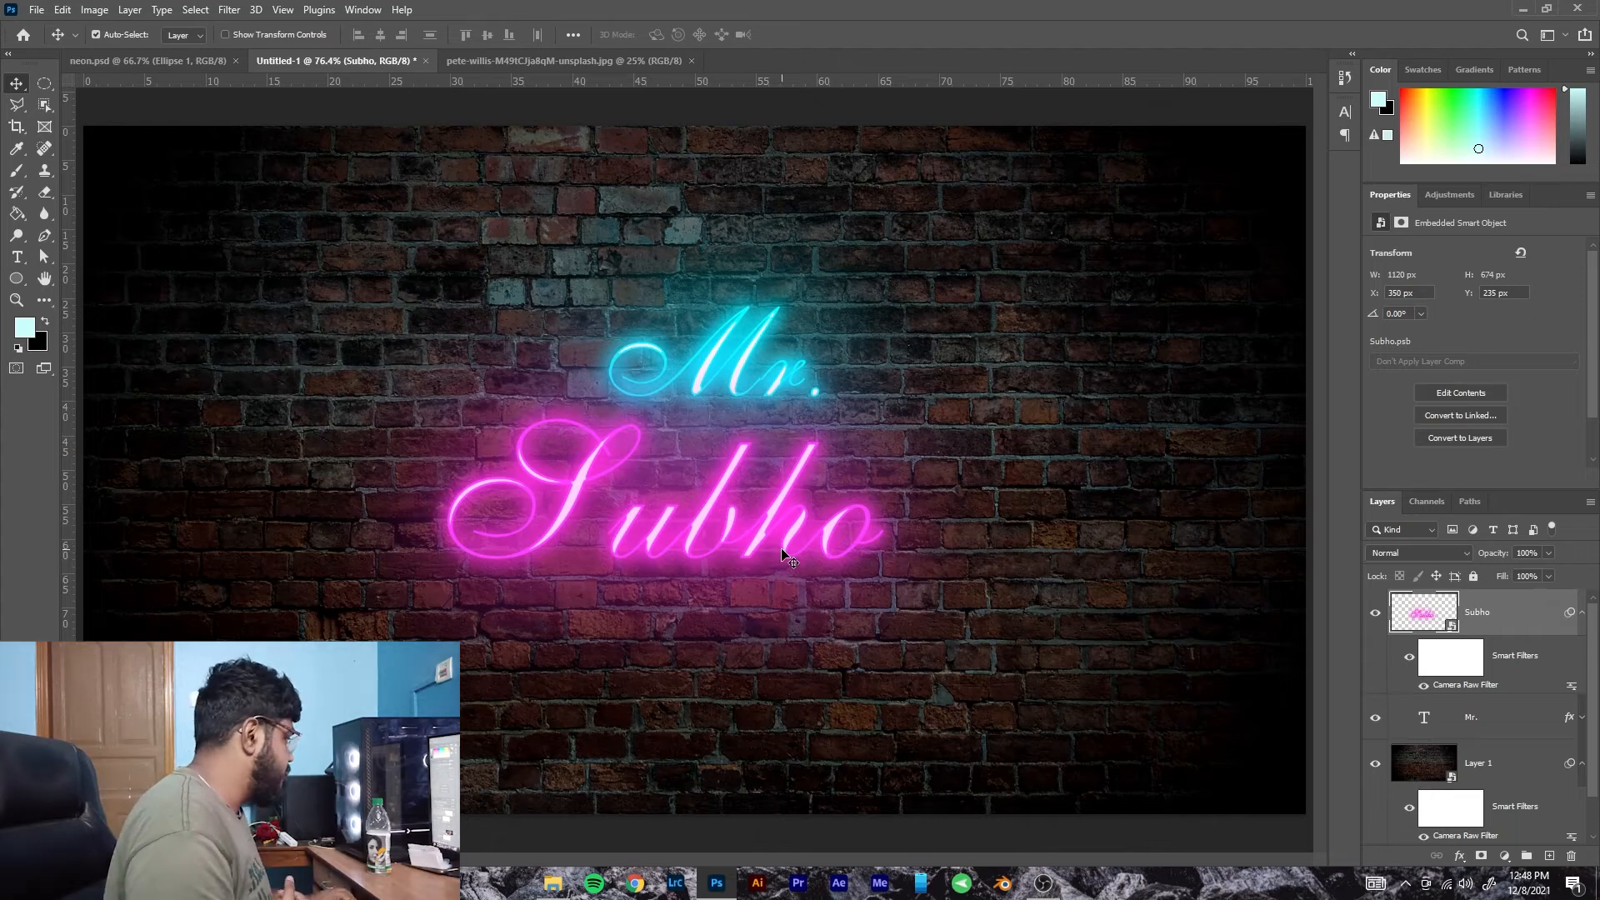
Add a Curves adjustment clipped to the brick wall layer and pull its midtones slightly down to darken the wall.
{"action": "left_click", "coordinate": [1419, 767]}
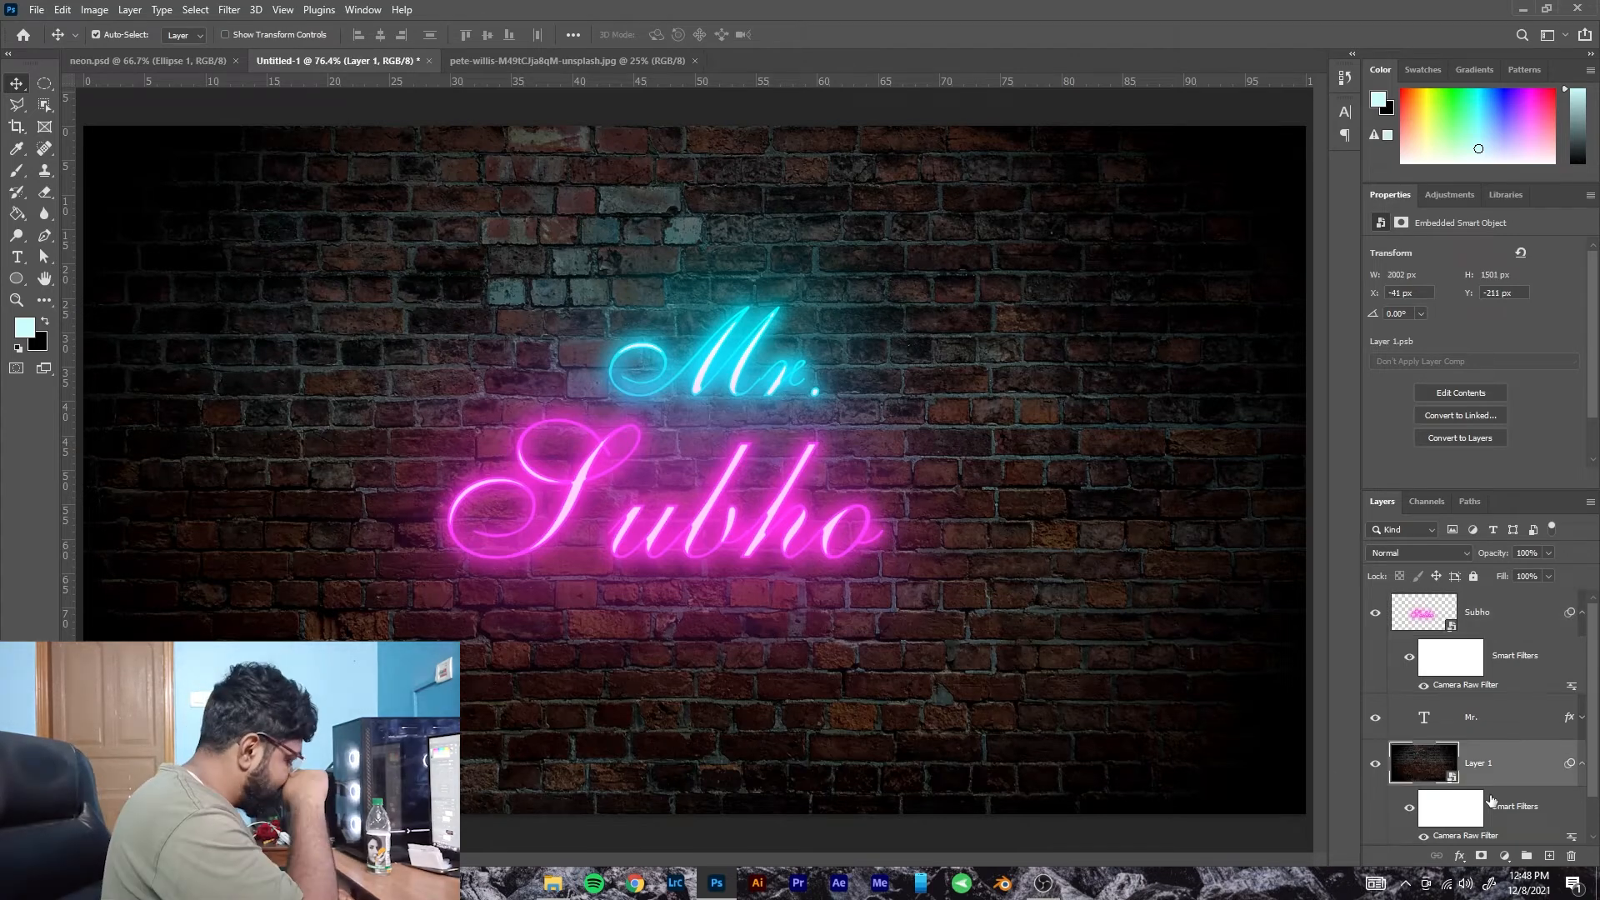
{"action": "scroll", "coordinate": [1490, 779], "scroll_direction": "down", "scroll_amount": 1}
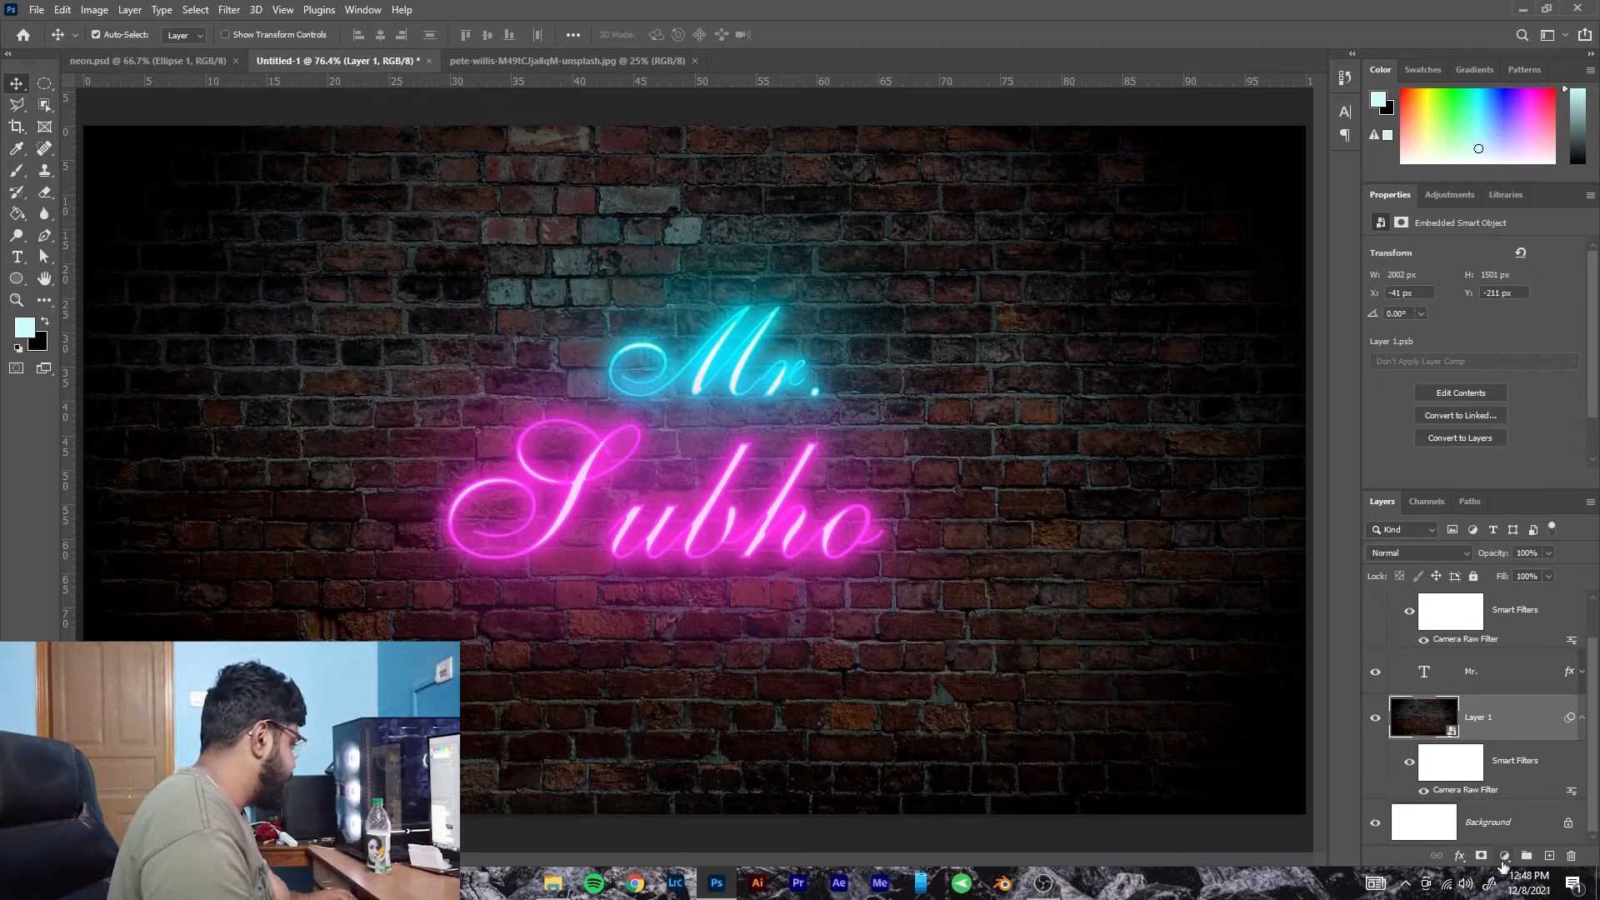
{"action": "left_click", "coordinate": [1504, 856]}
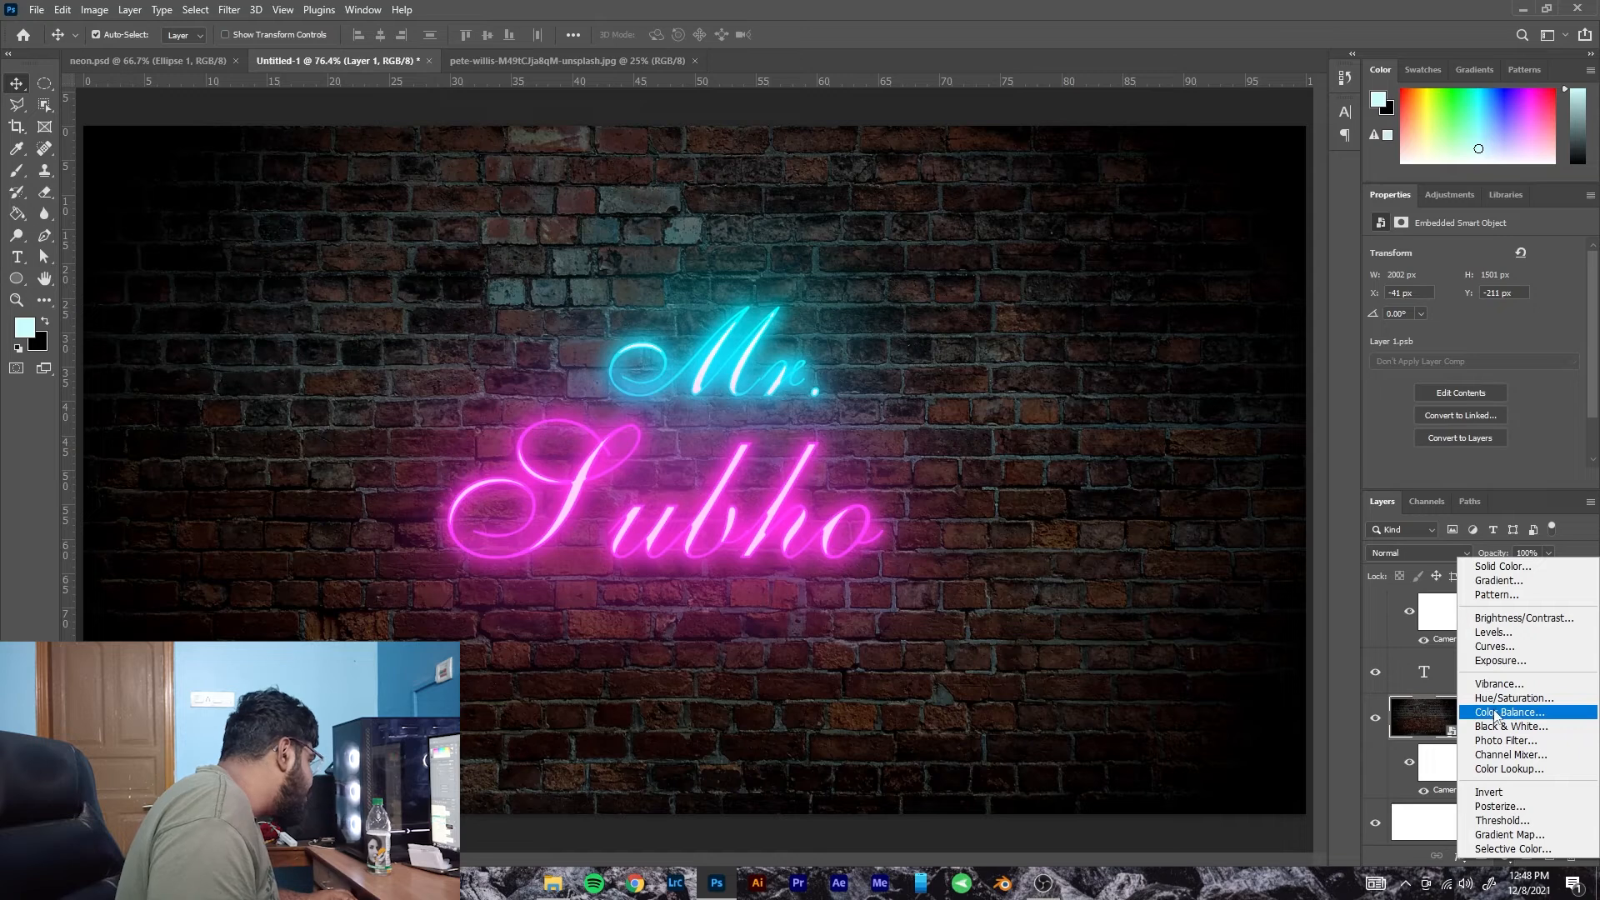
{"action": "left_click", "coordinate": [1494, 646]}
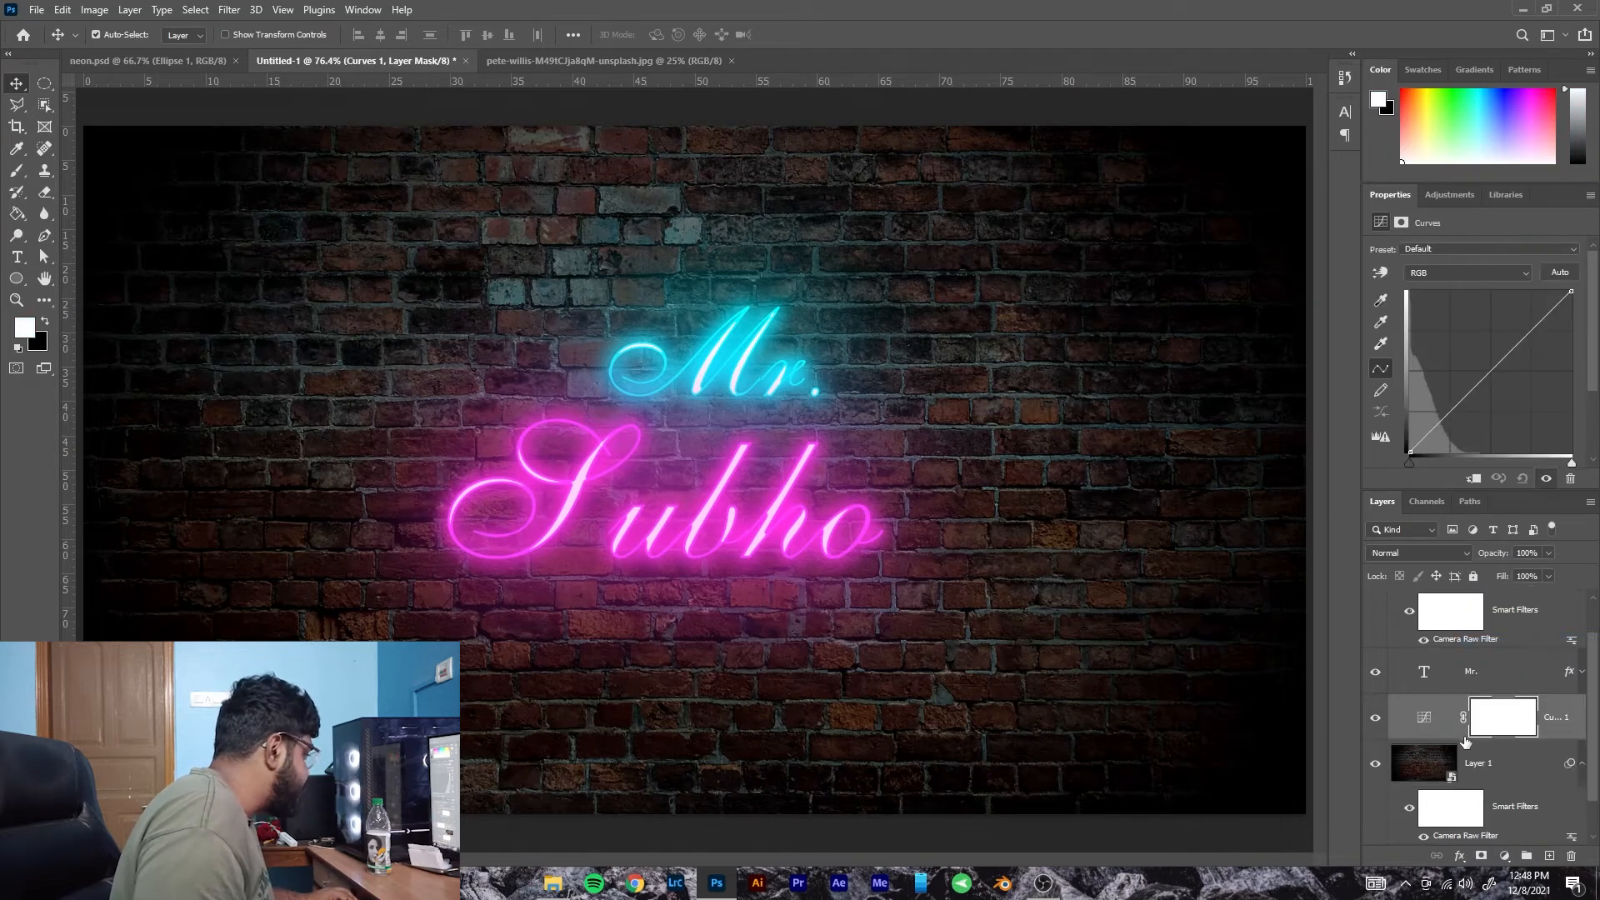
{"action": "left_click", "coordinate": [1448, 739], "text": "alt"}
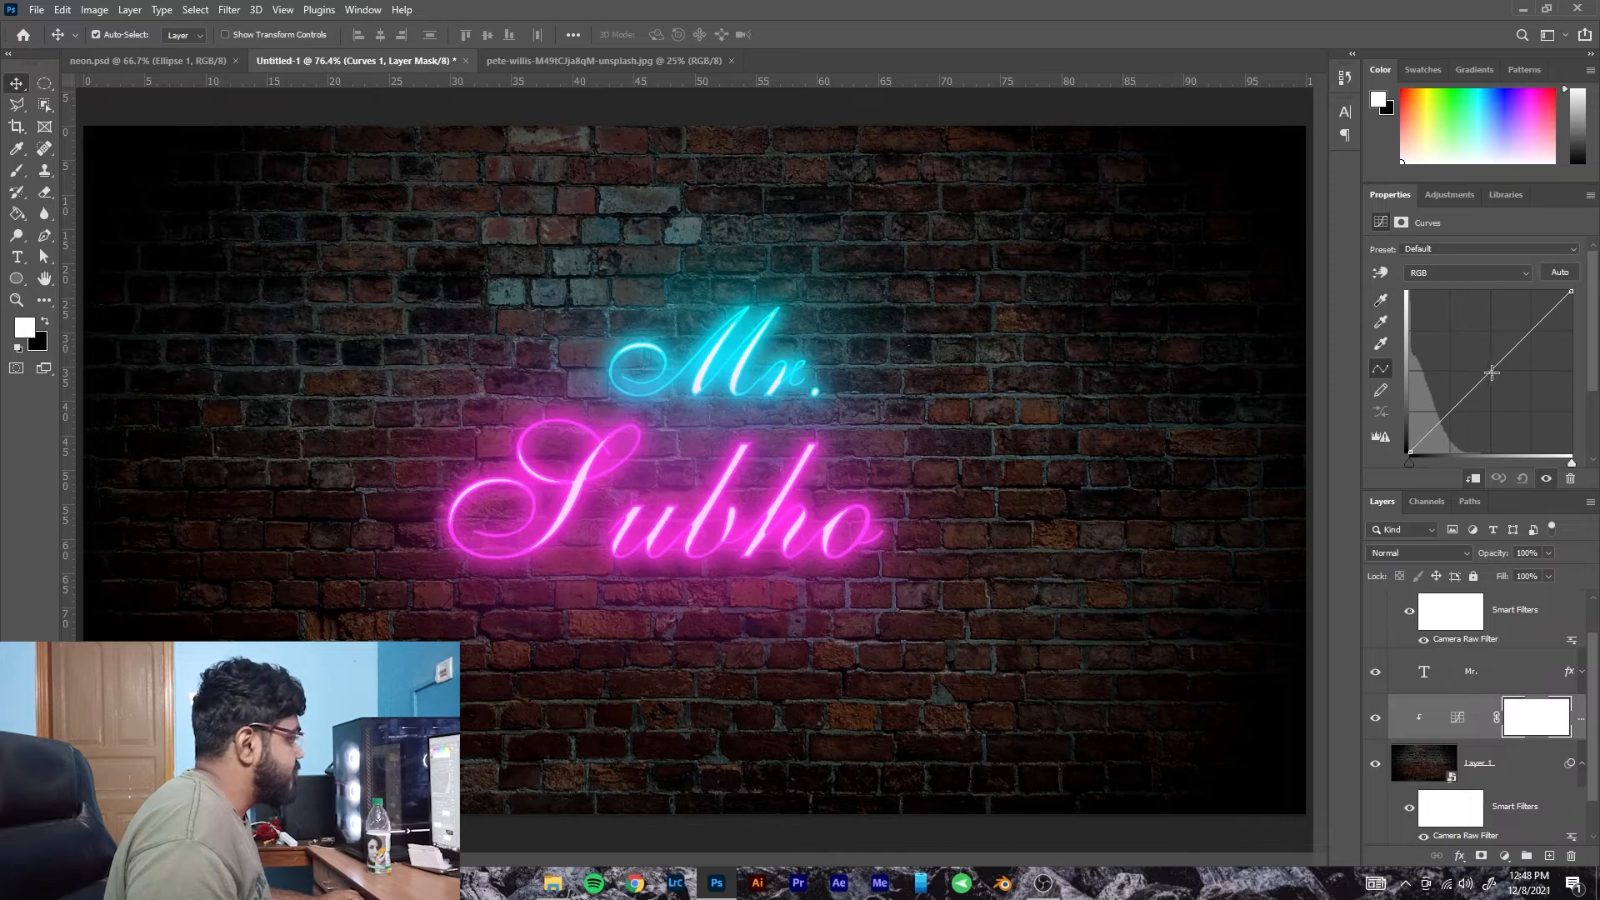
{"action": "left_click_drag", "start_coordinate": [1496, 366], "coordinate": [1507, 374]}
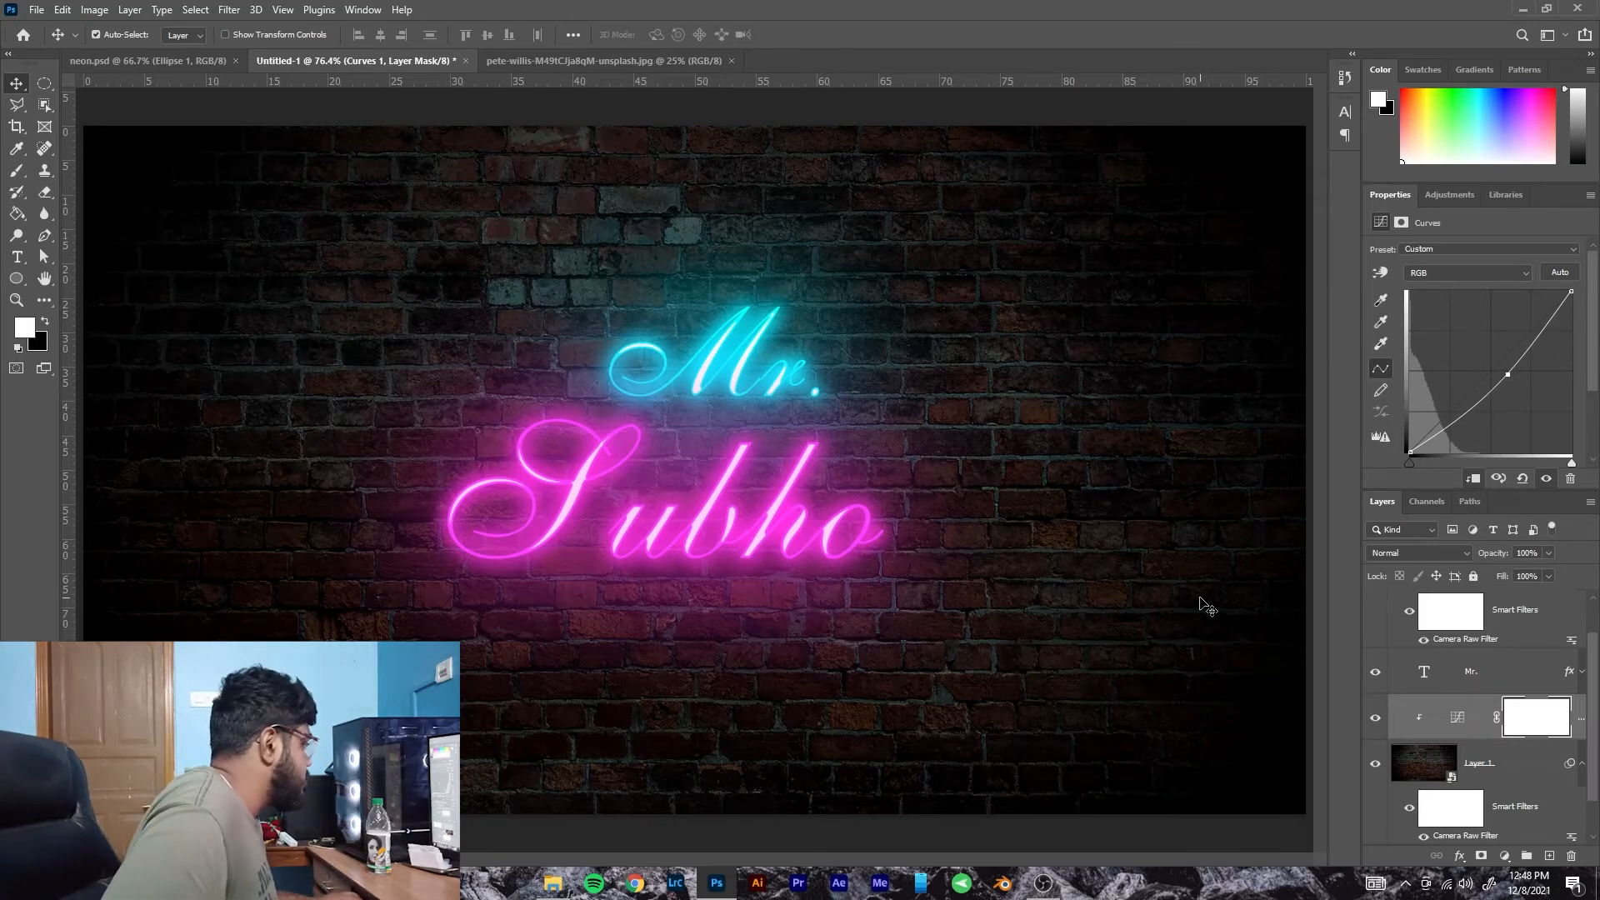
{"action": "mouse_move", "coordinate": [1505, 379]}
{"action": "left_mouse_down"}
{"action": "mouse_move", "coordinate": [1512, 400]}
{"action": "mouse_move", "coordinate": [1496, 378]}
{"action": "left_mouse_up"}
Undo the brick wall's Curves adjustment and the name layer's Camera Raw filter, back to the editable text layer.
{"action": "scroll", "coordinate": [1450, 688], "scroll_direction": "up", "scroll_amount": 1}
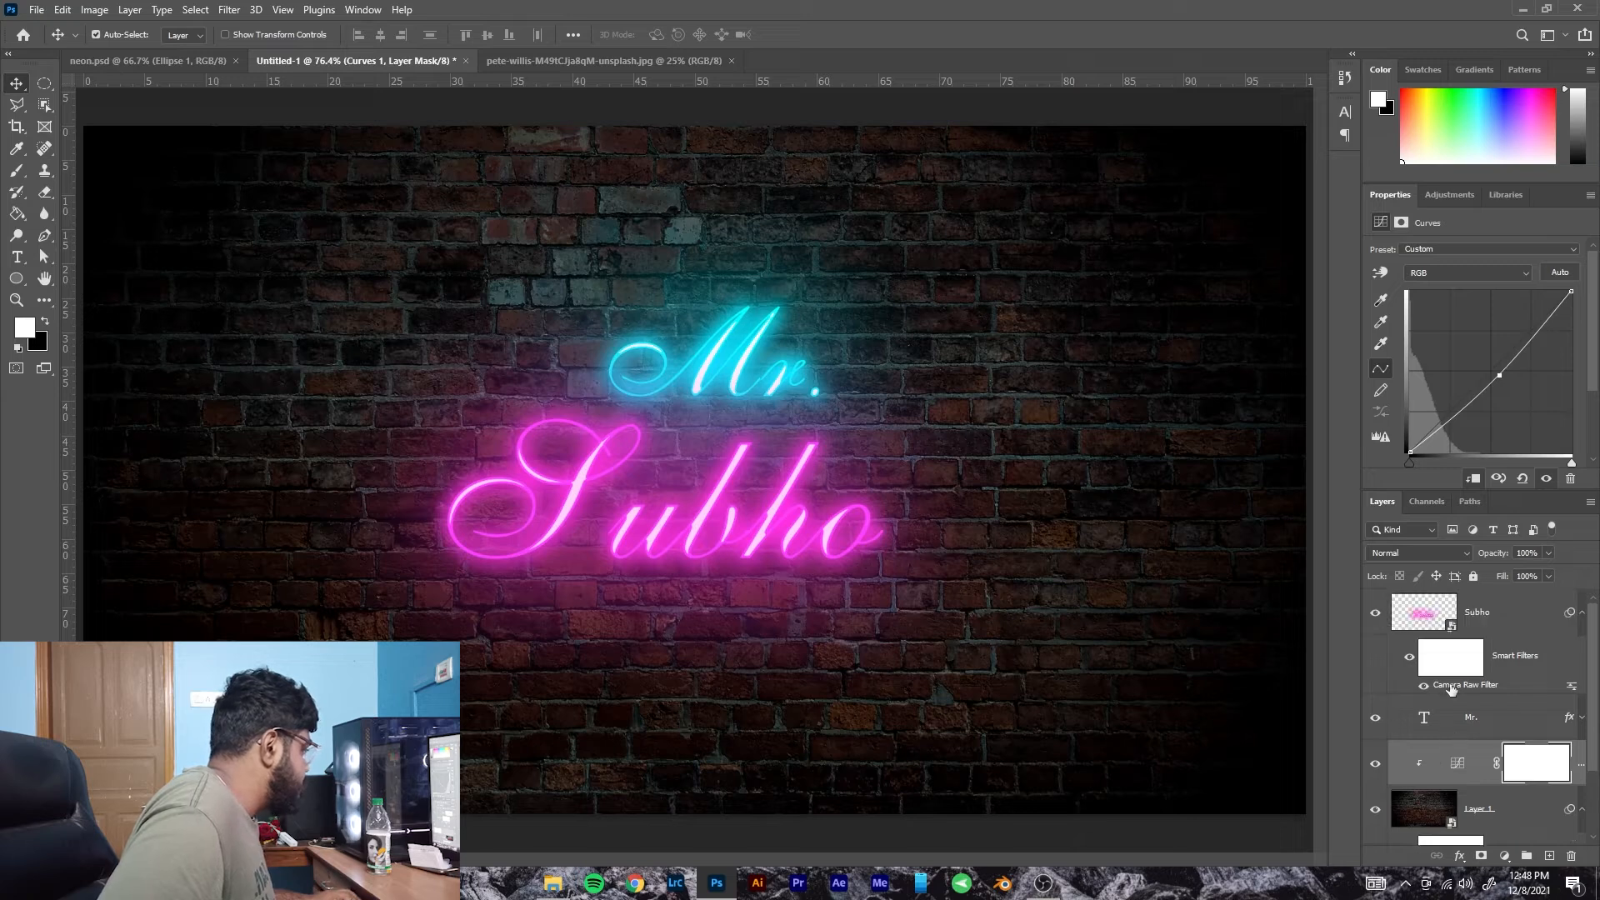
{"action": "left_click", "coordinate": [1377, 616]}
{"action": "left_click", "coordinate": [1376, 616]}
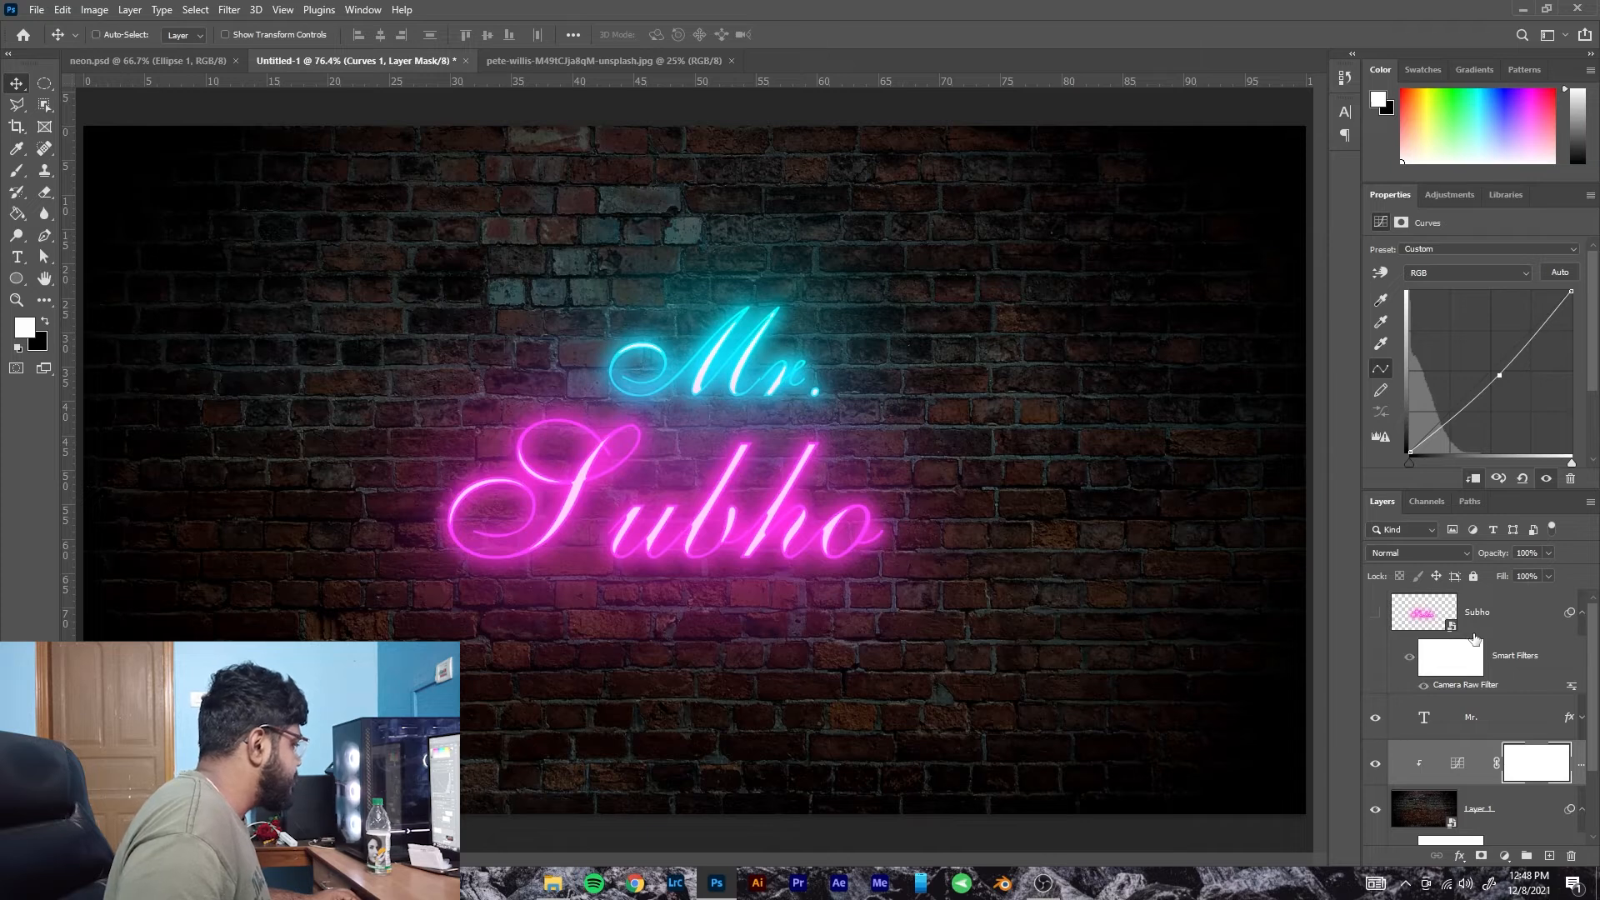
{"action": "key", "text": "ctrl+z"}
{"action": "key", "text": "ctrl+z"}
{"action": "key", "text": "ctrl+z"}
{"action": "key", "text": "ctrl+z"}
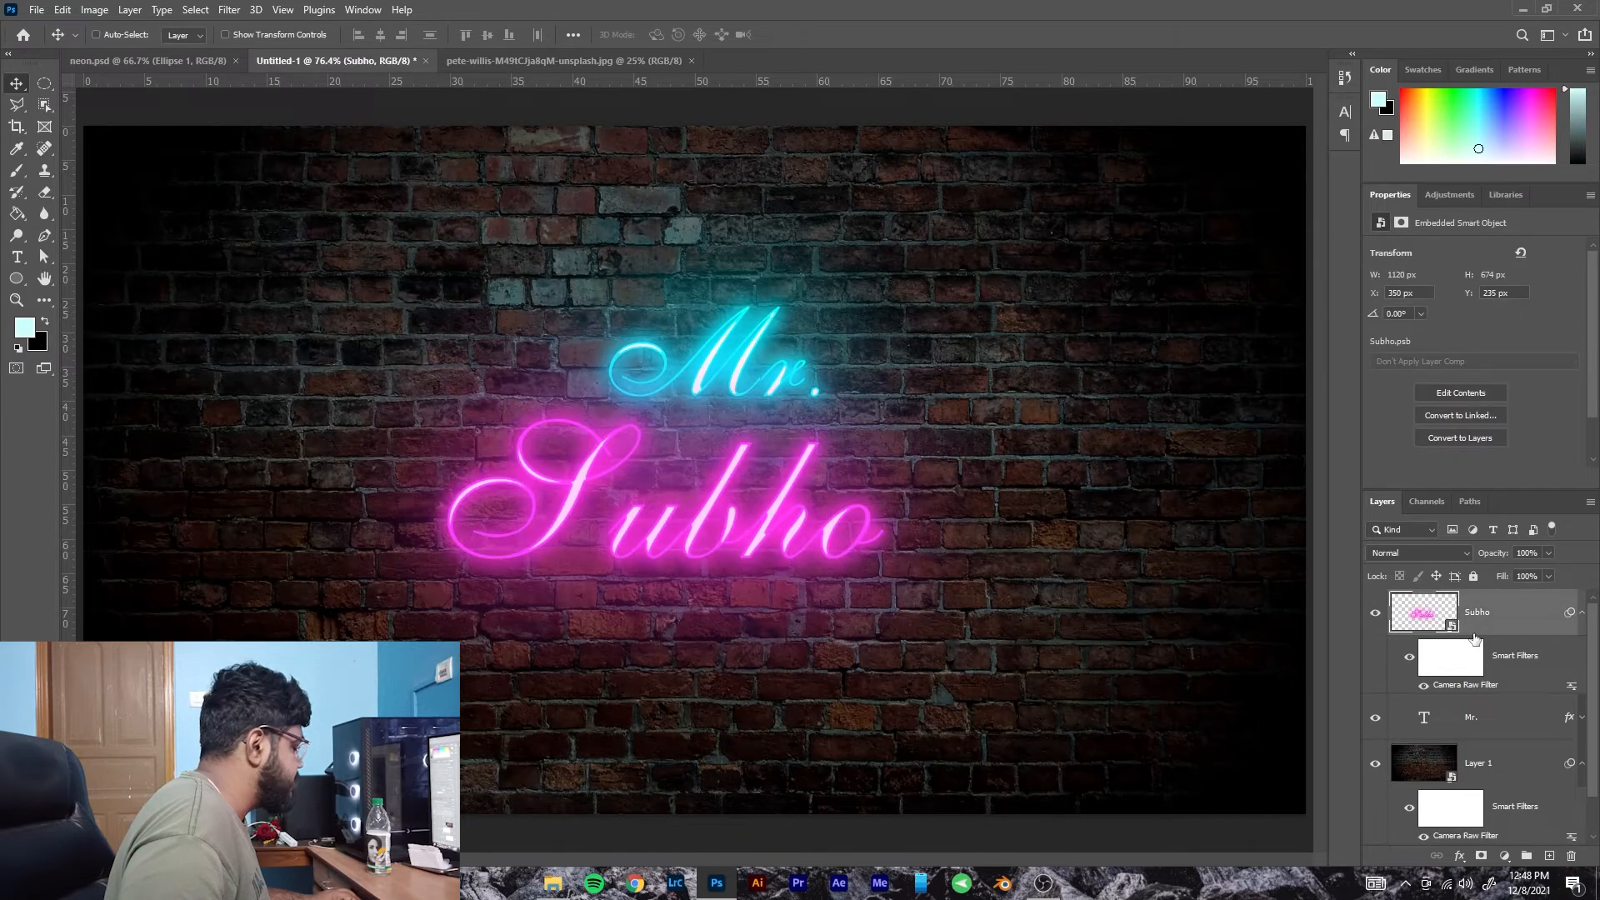
{"action": "key", "text": "ctrl+z"}
{"action": "key", "text": "ctrl+z"}
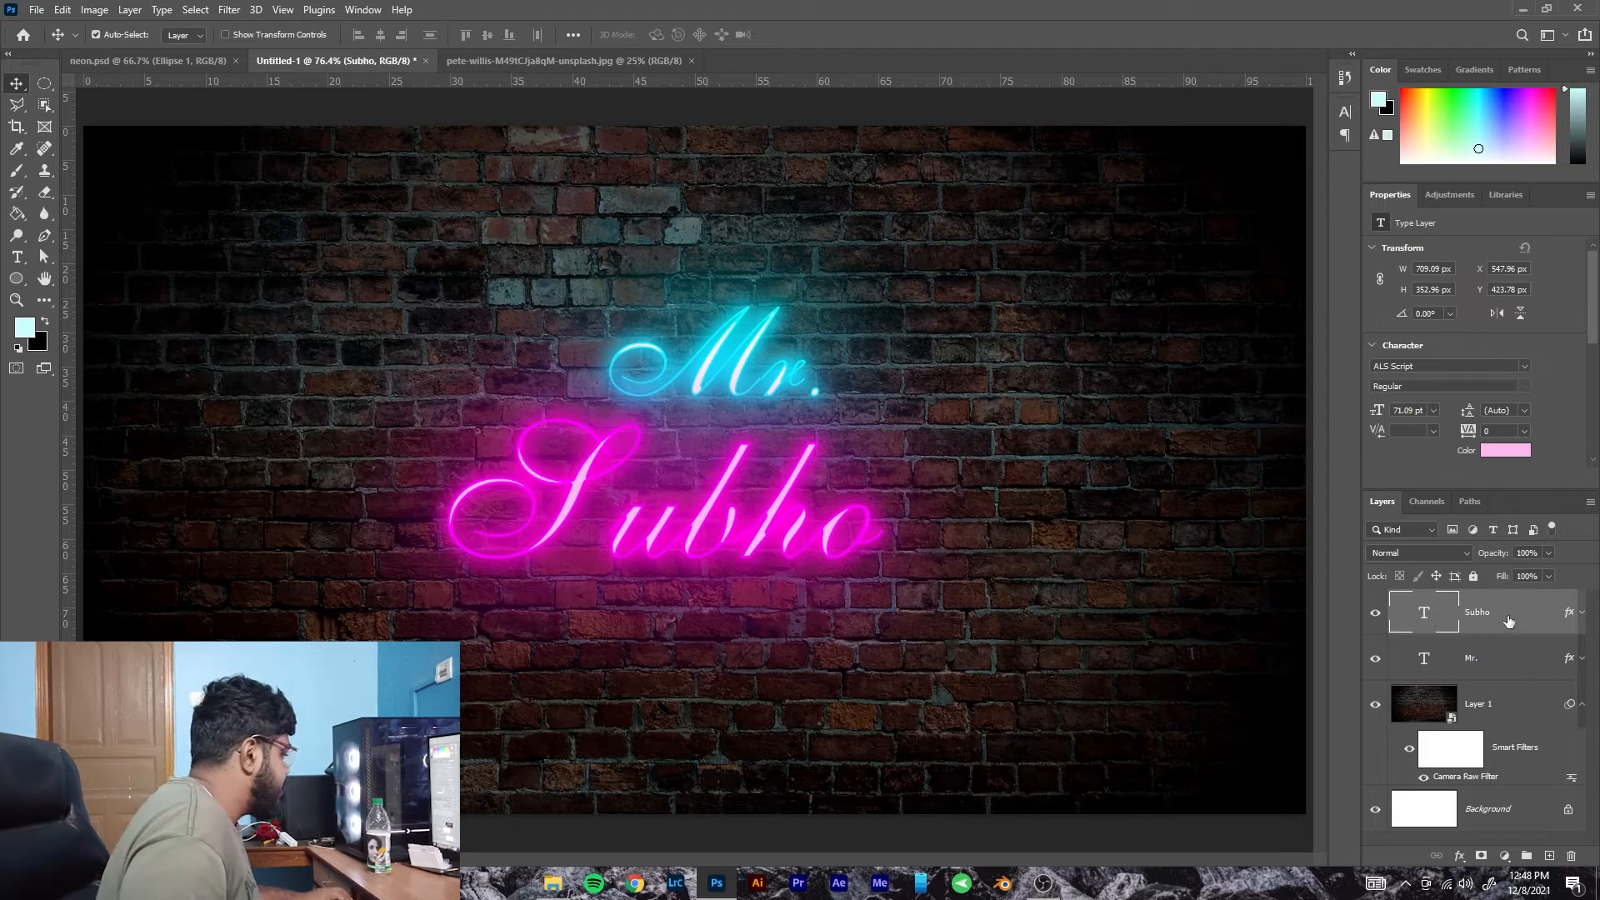
Add a Brightness/Contrast adjustment clipped to the name text layer and set its brightness to -44.
{"action": "left_click", "coordinate": [1504, 856]}
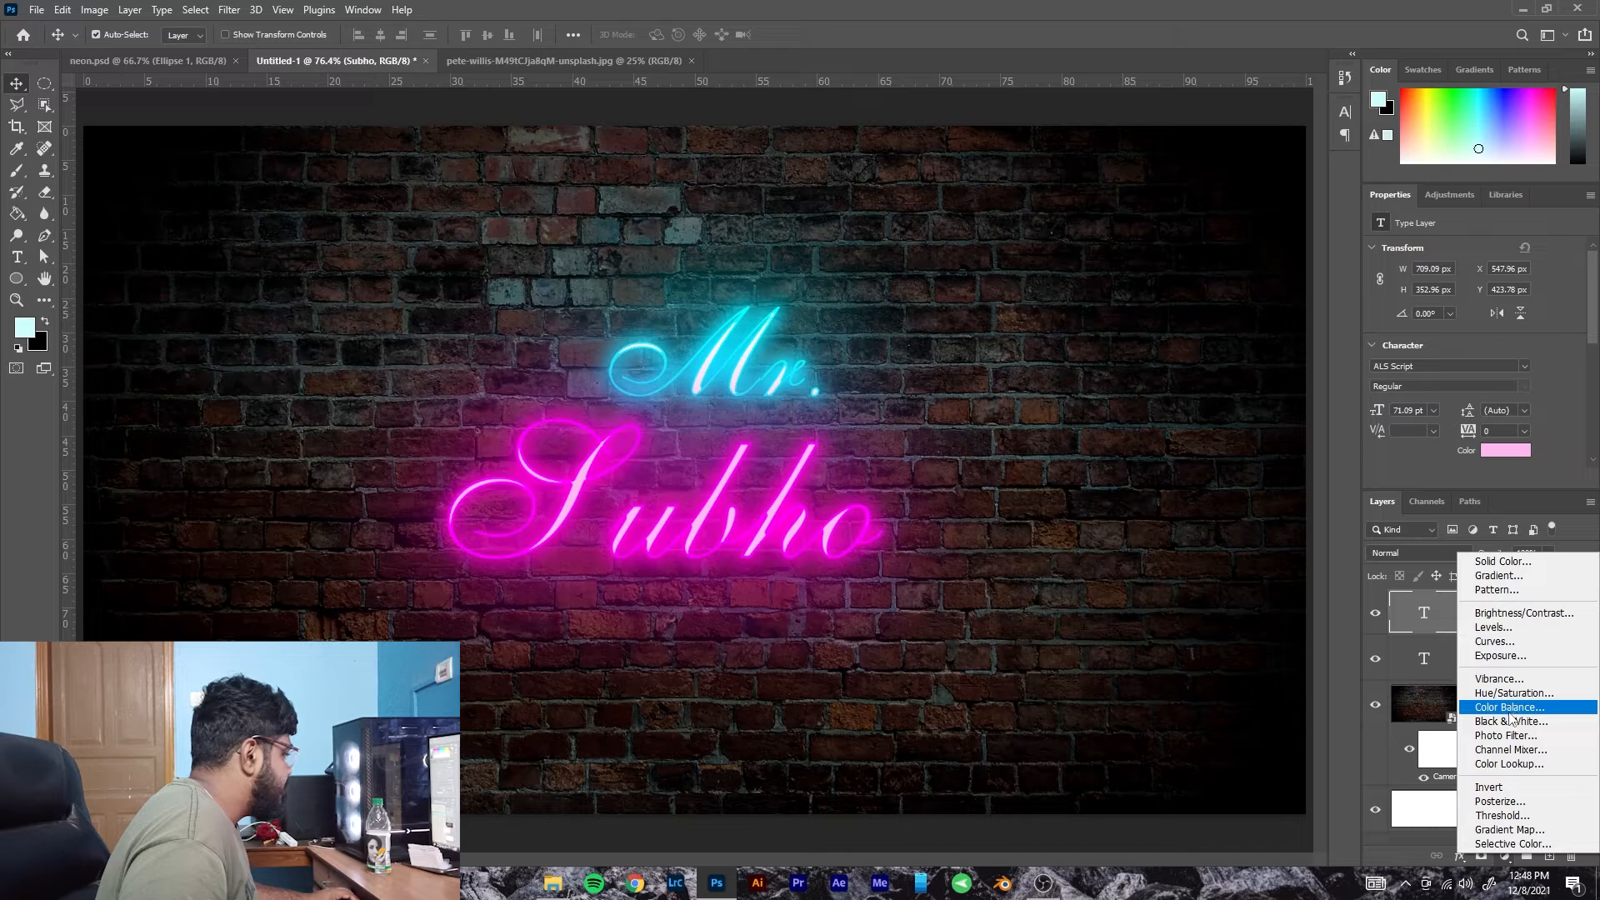
{"action": "left_click", "coordinate": [1513, 613]}
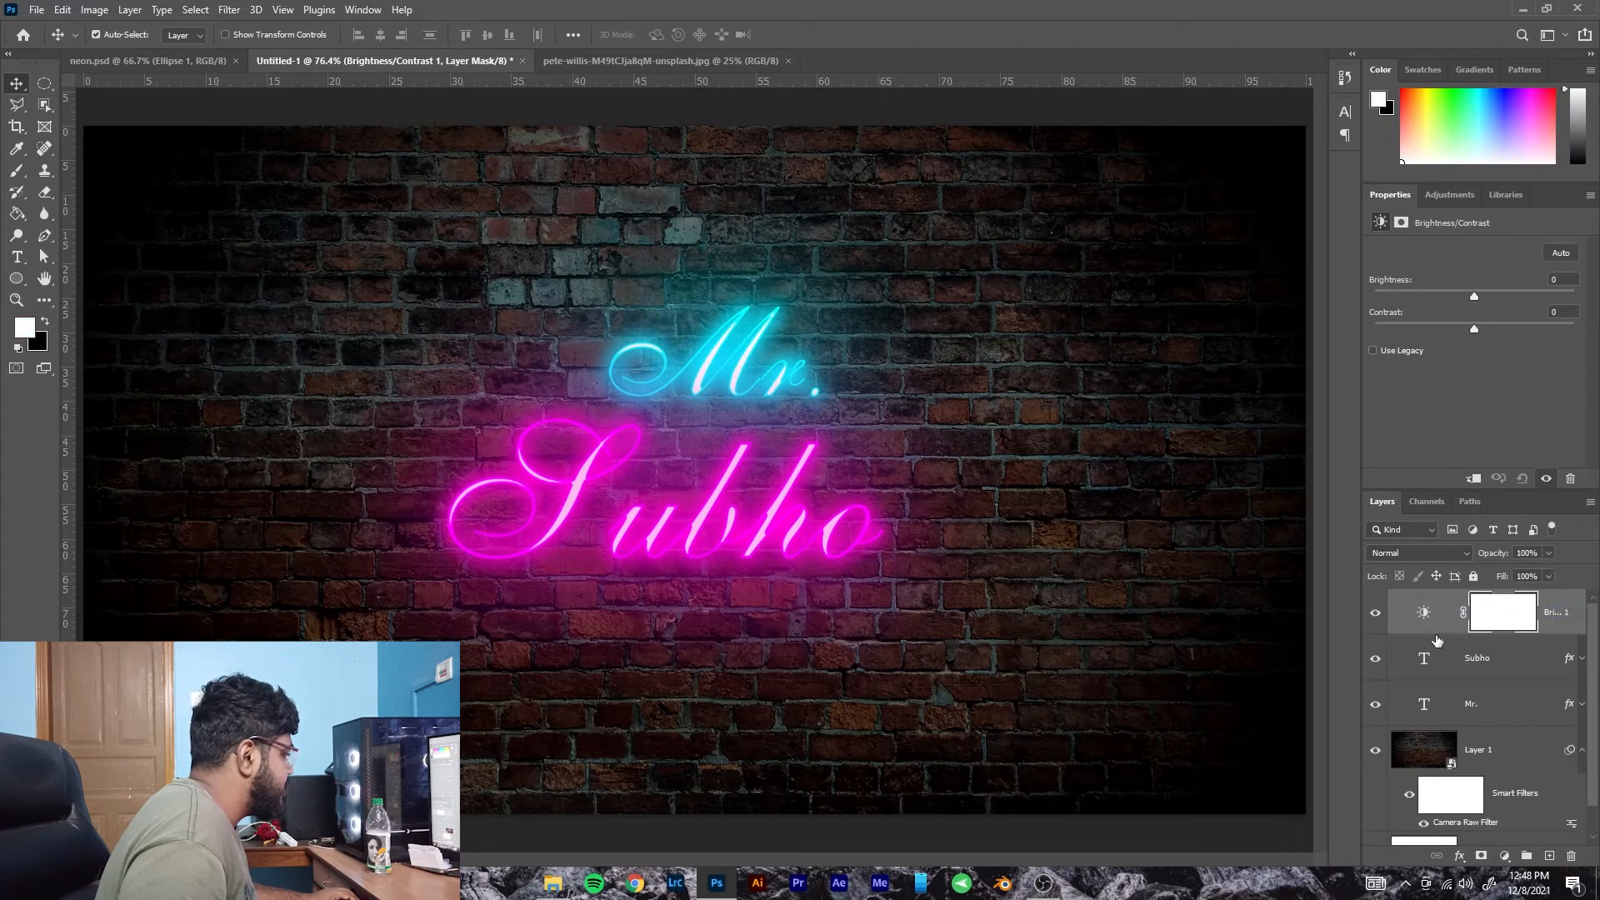
{"action": "left_click", "coordinate": [1438, 635], "text": "alt"}
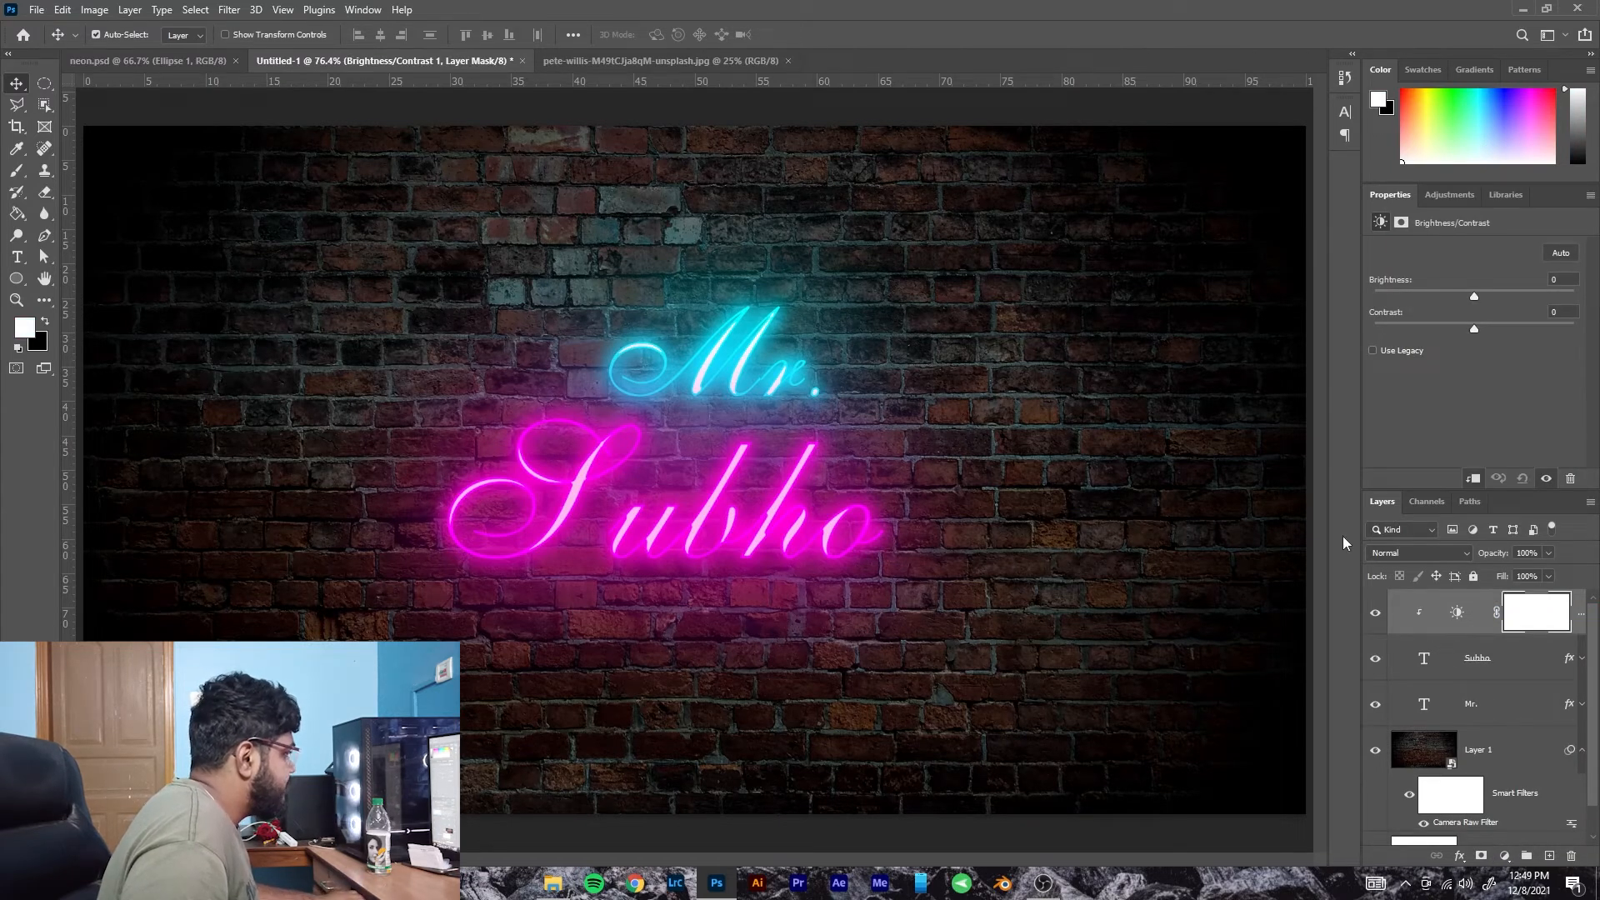
{"action": "mouse_move", "coordinate": [1468, 297]}
{"action": "left_mouse_down"}
{"action": "mouse_move", "coordinate": [1483, 297]}
{"action": "mouse_move", "coordinate": [1467, 297]}
{"action": "left_mouse_up"}
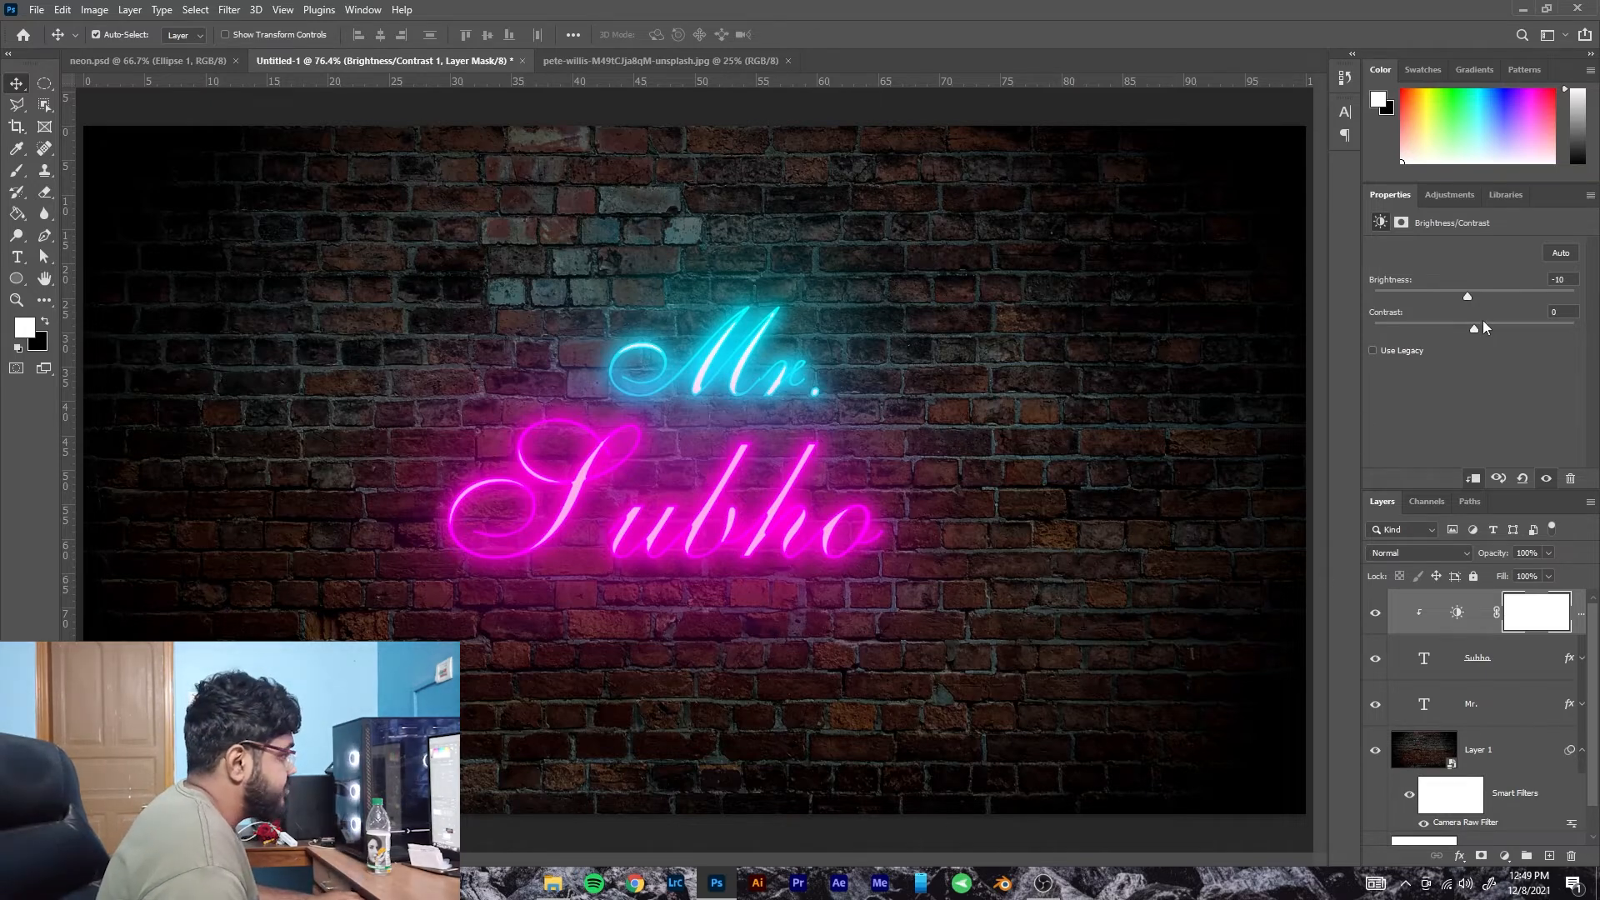
{"action": "left_click_drag", "start_coordinate": [1468, 296], "coordinate": [1444, 297]}
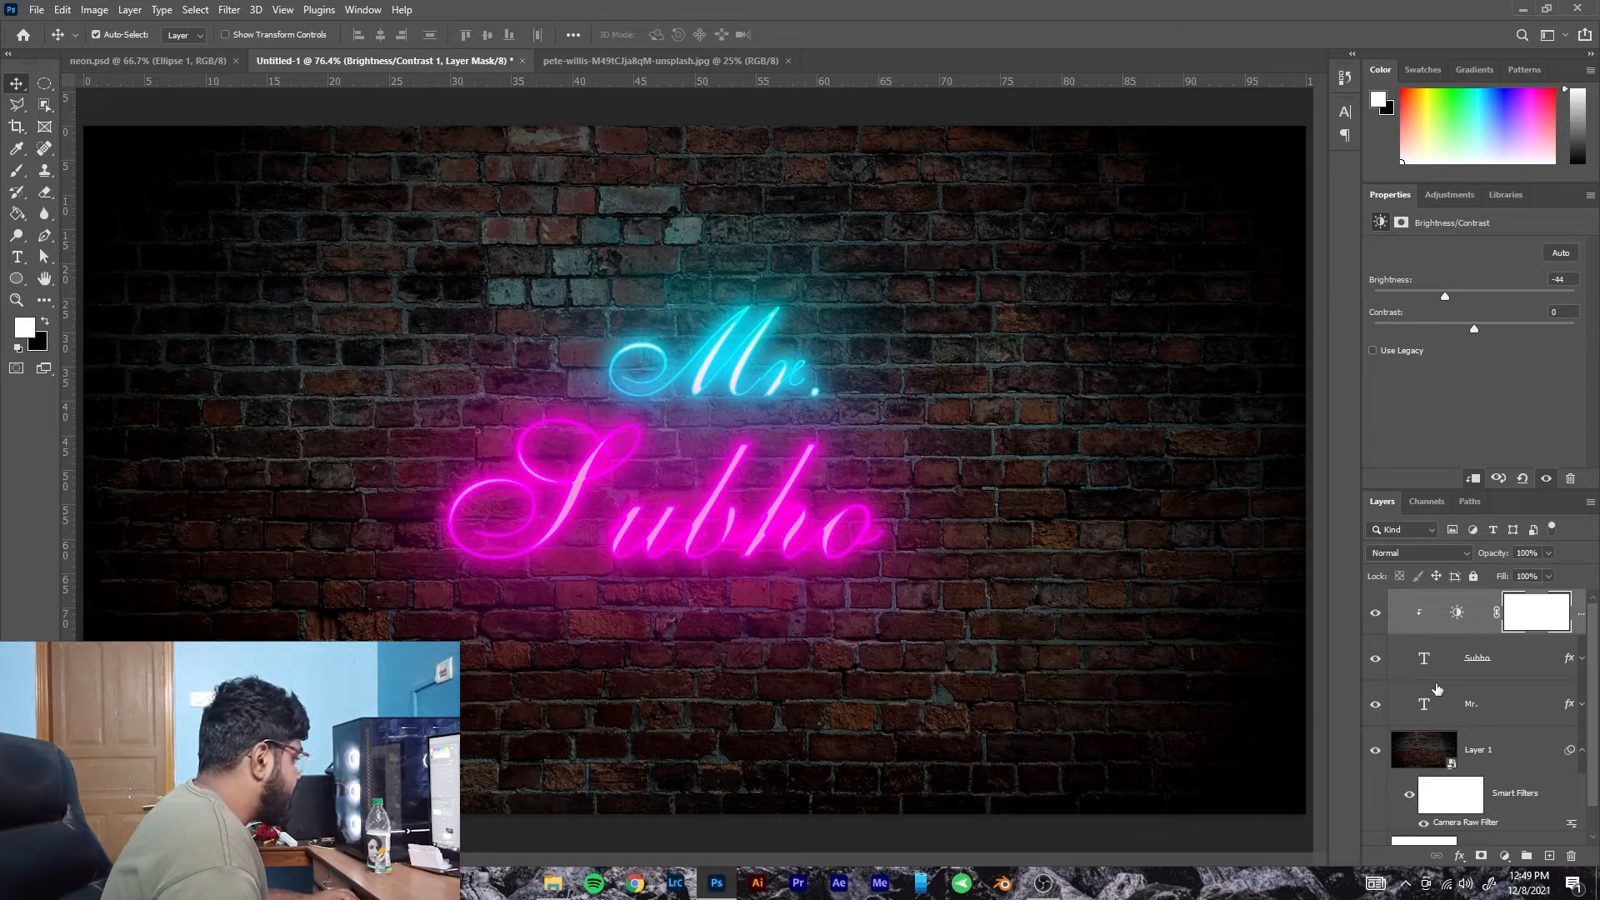
In the magenta name layer's drop shadow, reduce the spread to 9% and set the angle to 83°.
{"action": "left_click", "coordinate": [1508, 669]}
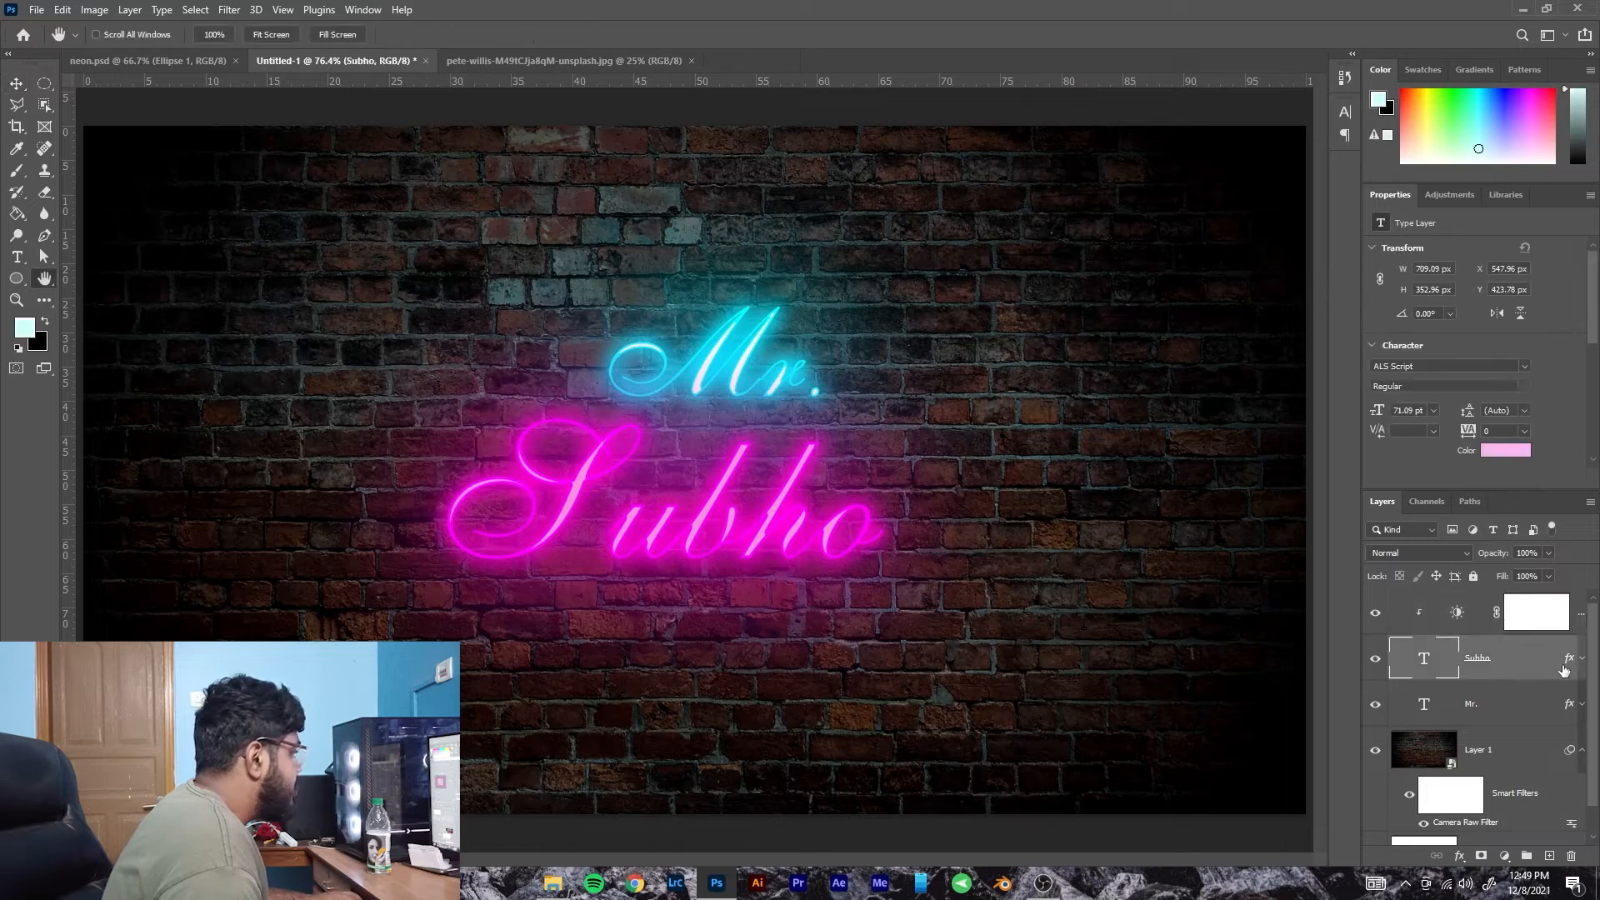
{"action": "double_click", "coordinate": [1468, 648]}
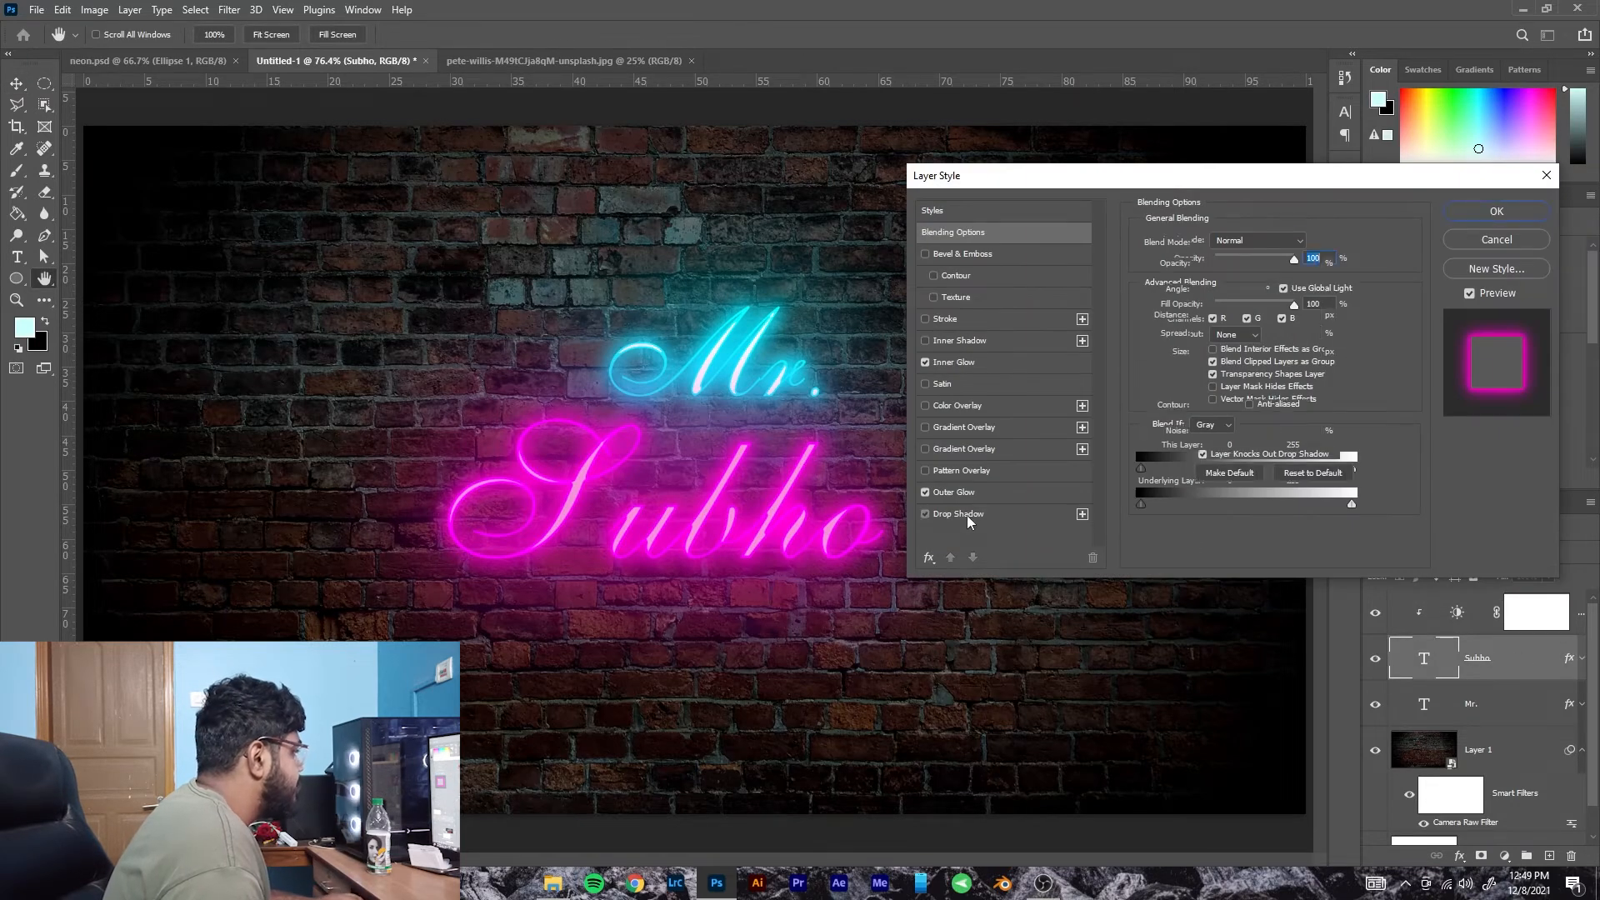
{"action": "left_click", "coordinate": [1039, 512]}
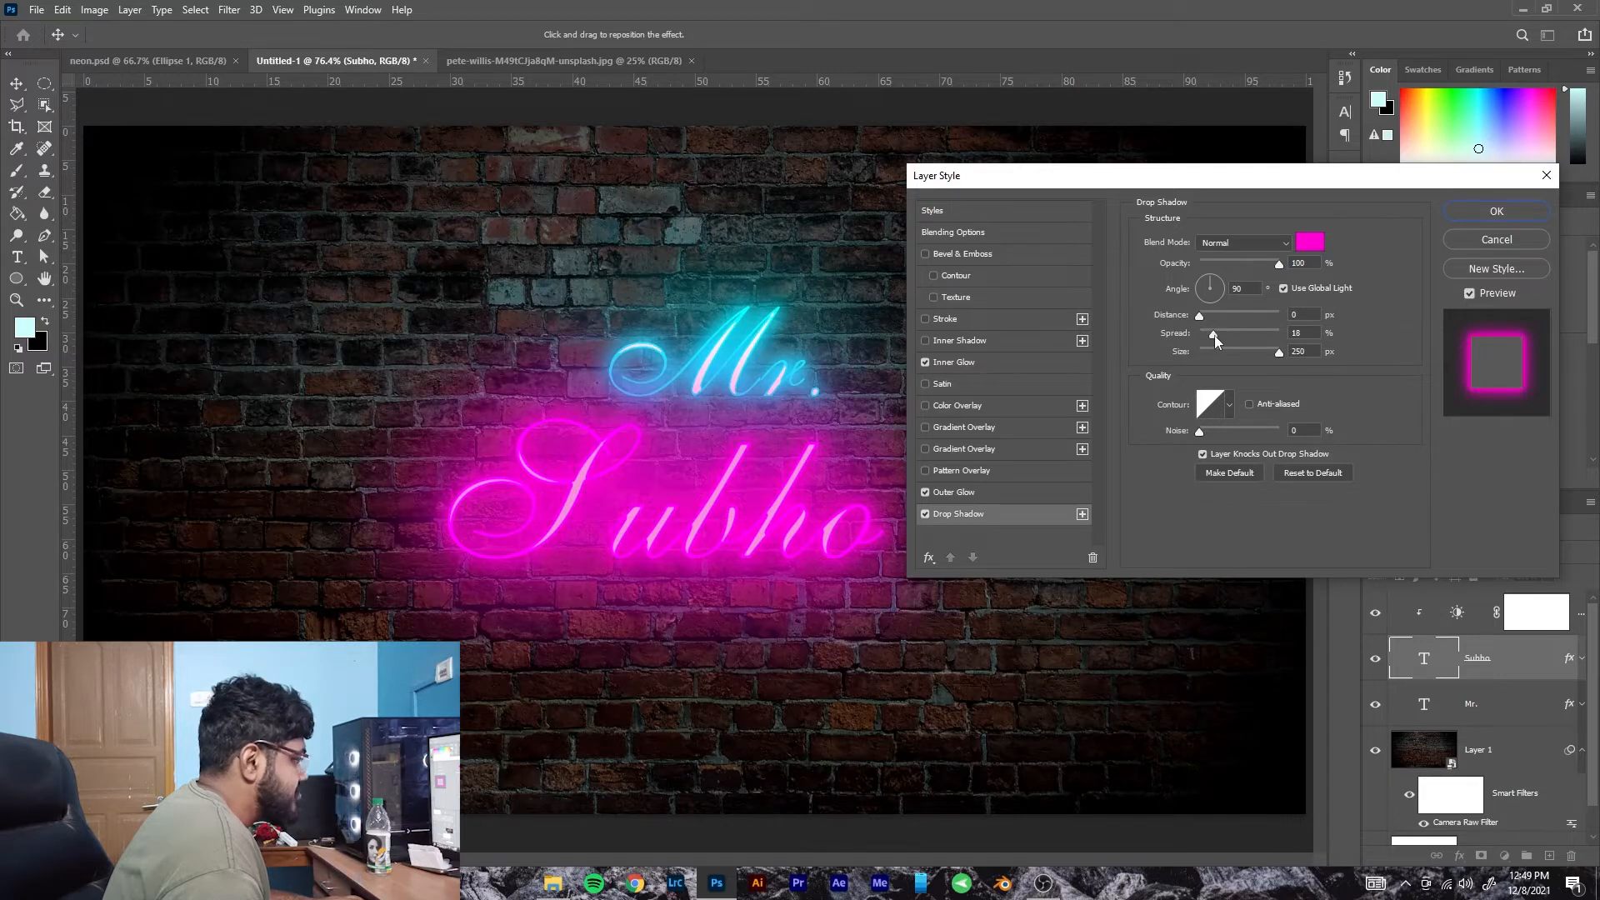
{"action": "left_click_drag", "start_coordinate": [1211, 335], "coordinate": [1208, 334]}
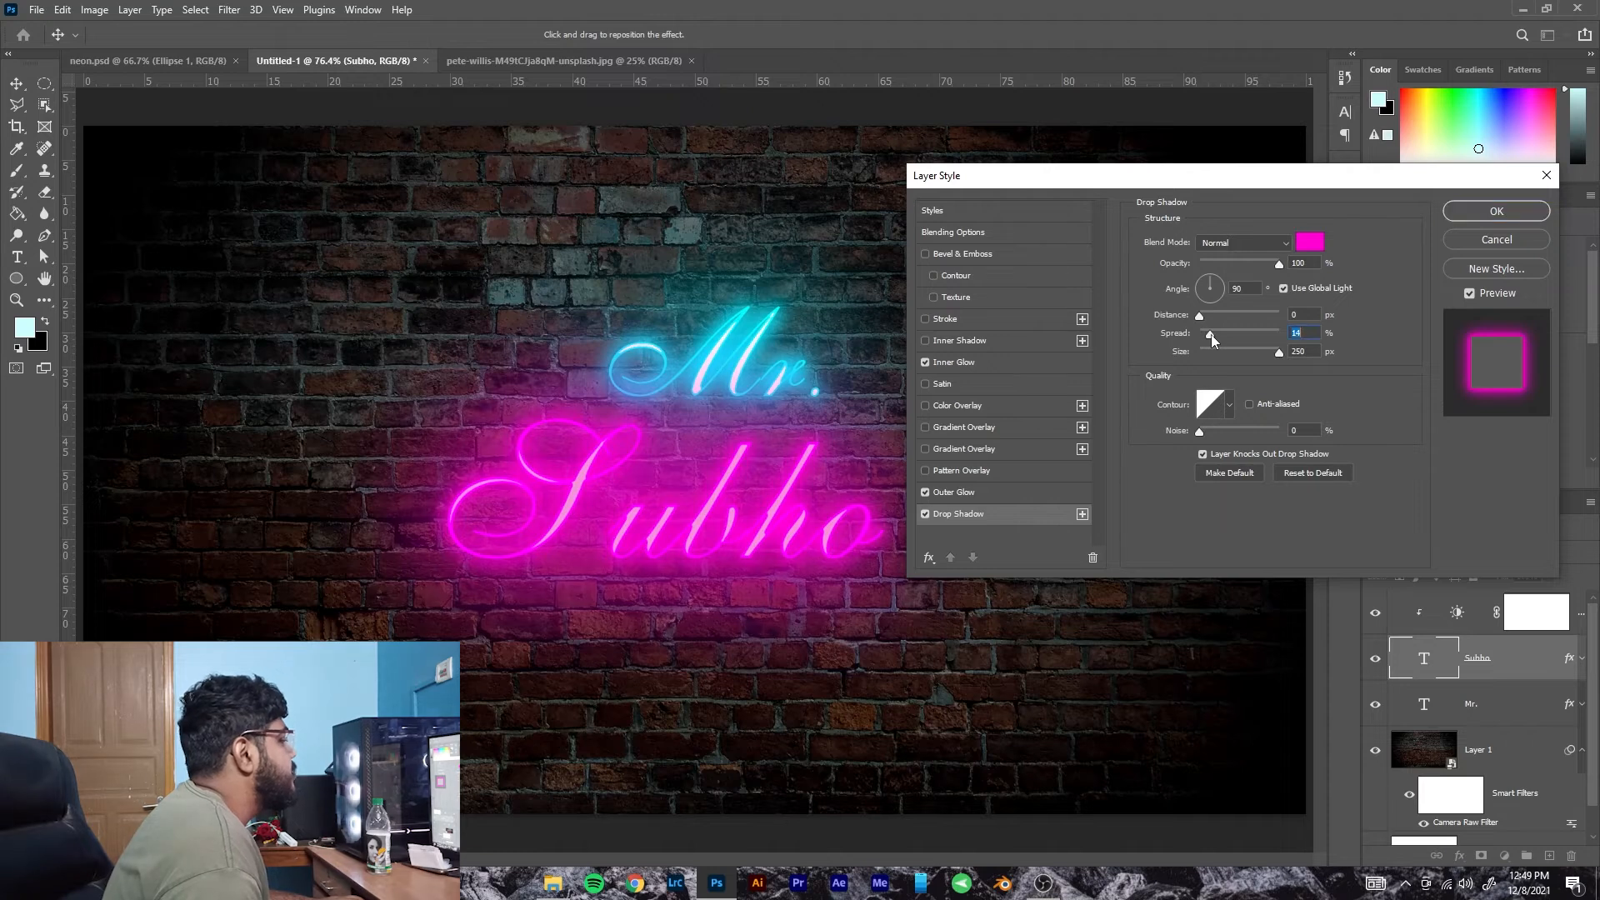
{"action": "left_click_drag", "start_coordinate": [1211, 333], "coordinate": [1207, 334]}
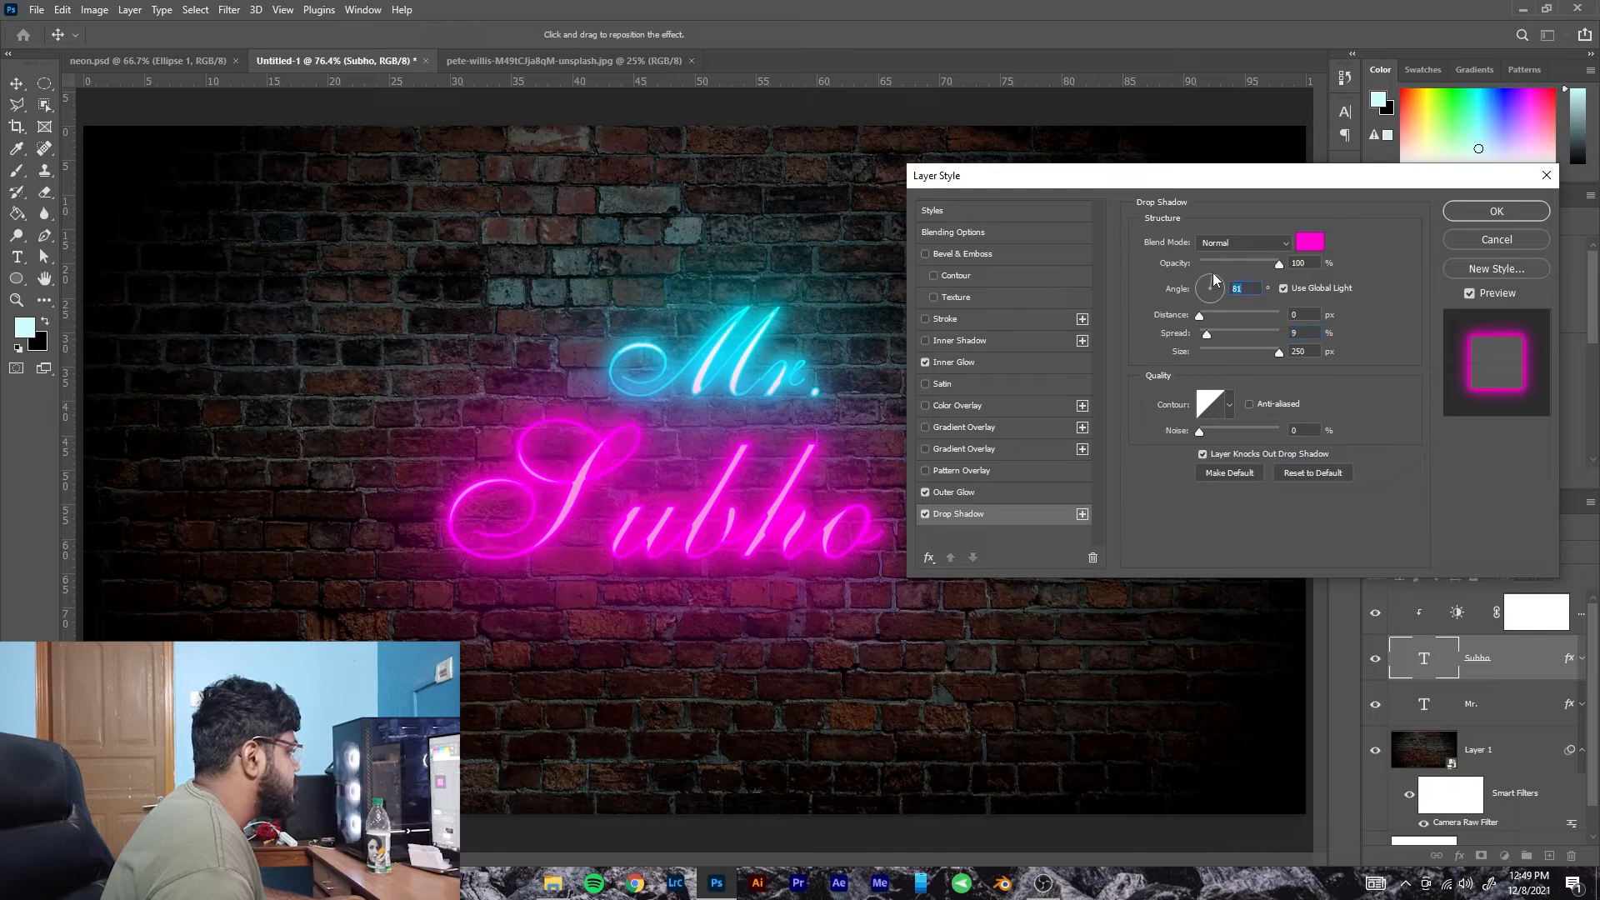
{"action": "left_click", "coordinate": [1214, 280]}
{"action": "left_click", "coordinate": [1213, 279]}
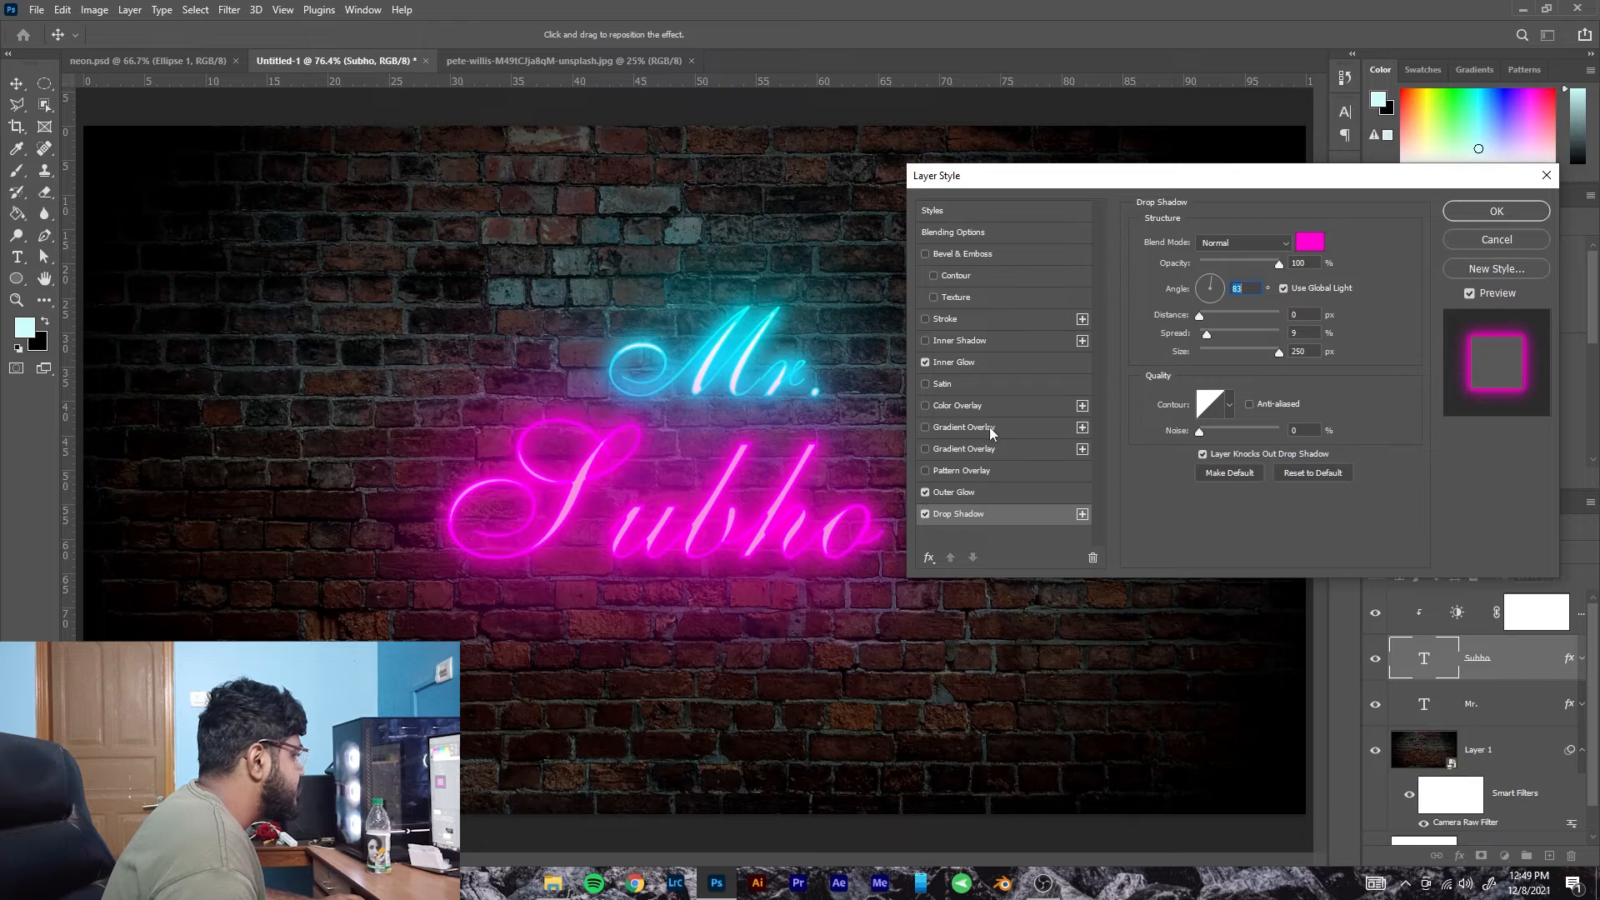
Adjust the name layer's inner glow to choke 46%, size 2 px, range 47% and jitter 23%.
{"action": "left_click", "coordinate": [1005, 366]}
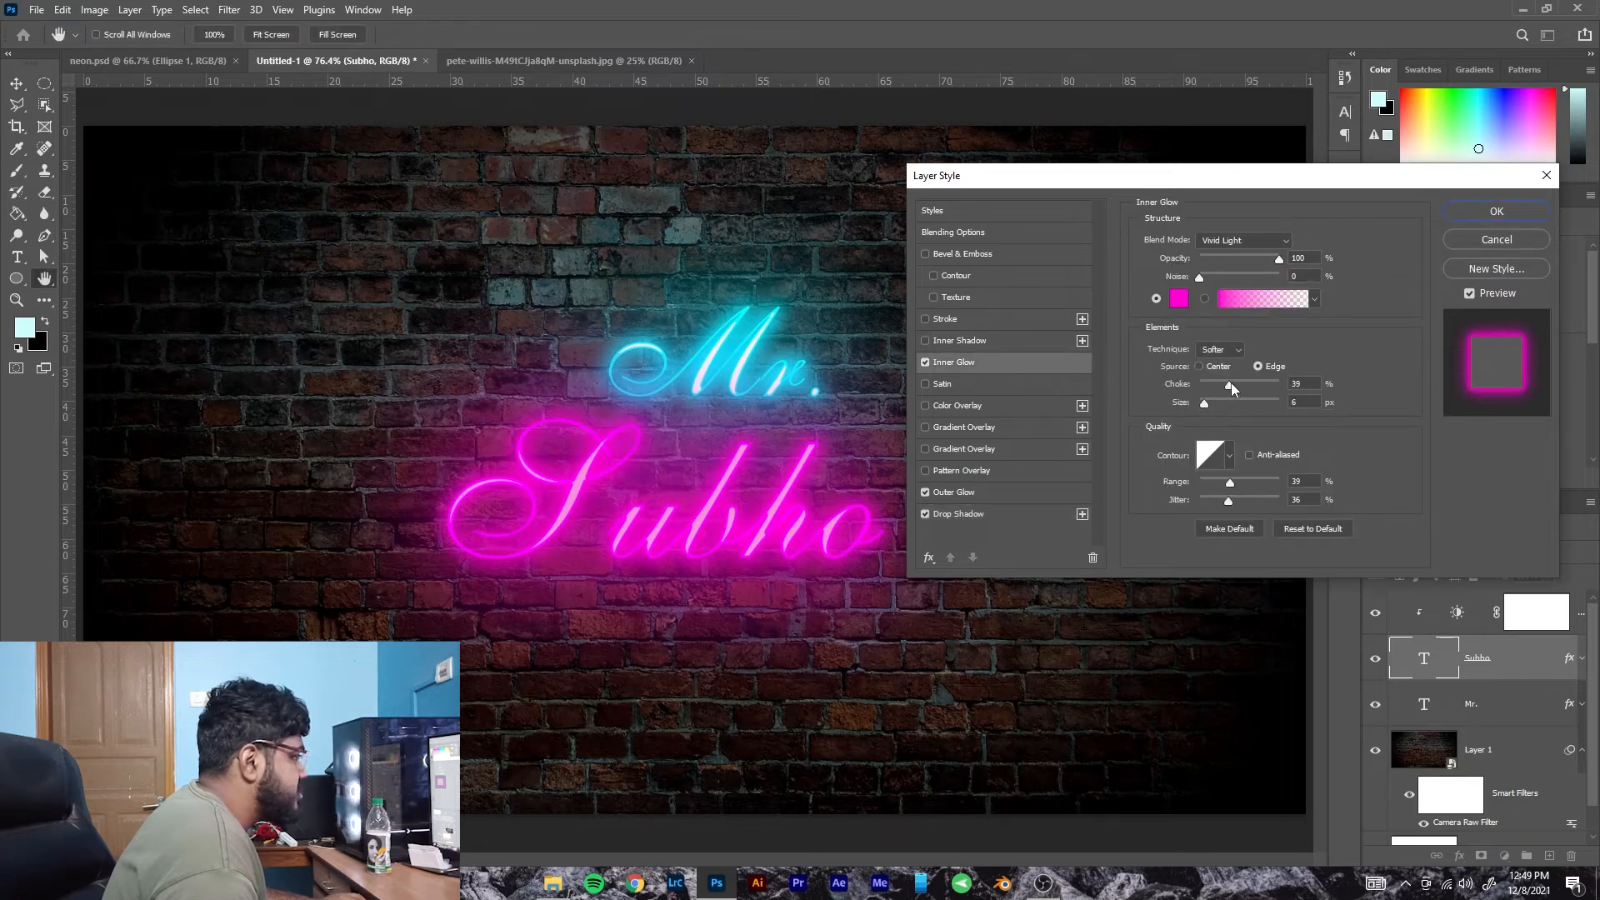
{"action": "left_click_drag", "start_coordinate": [1241, 383], "coordinate": [1203, 401]}
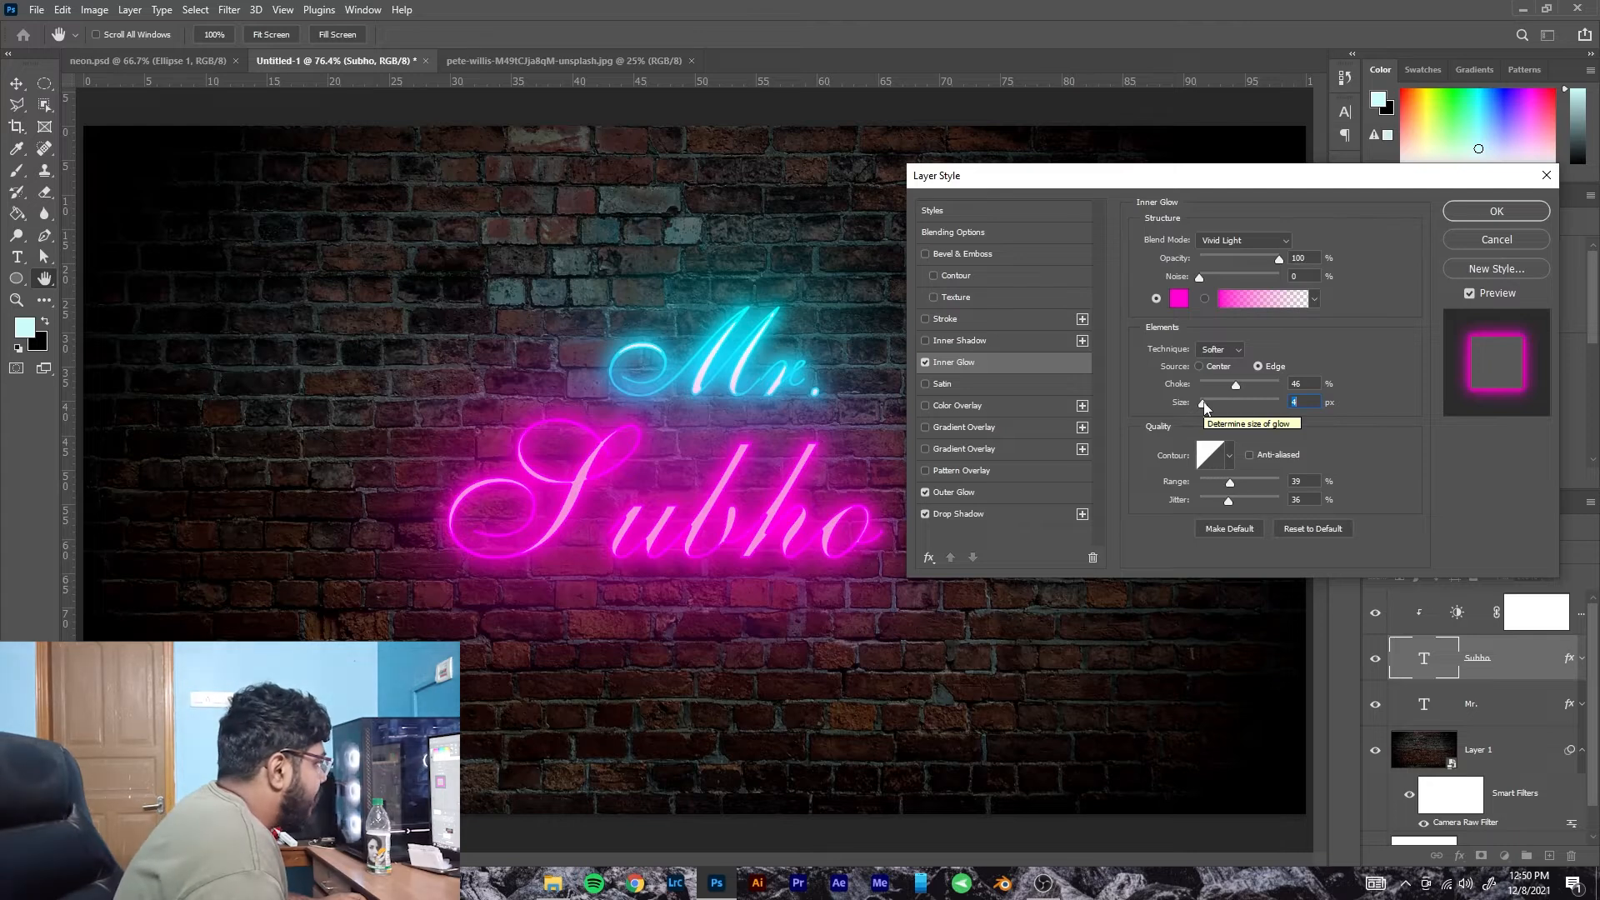
{"action": "left_click_drag", "start_coordinate": [1203, 403], "coordinate": [1203, 404]}
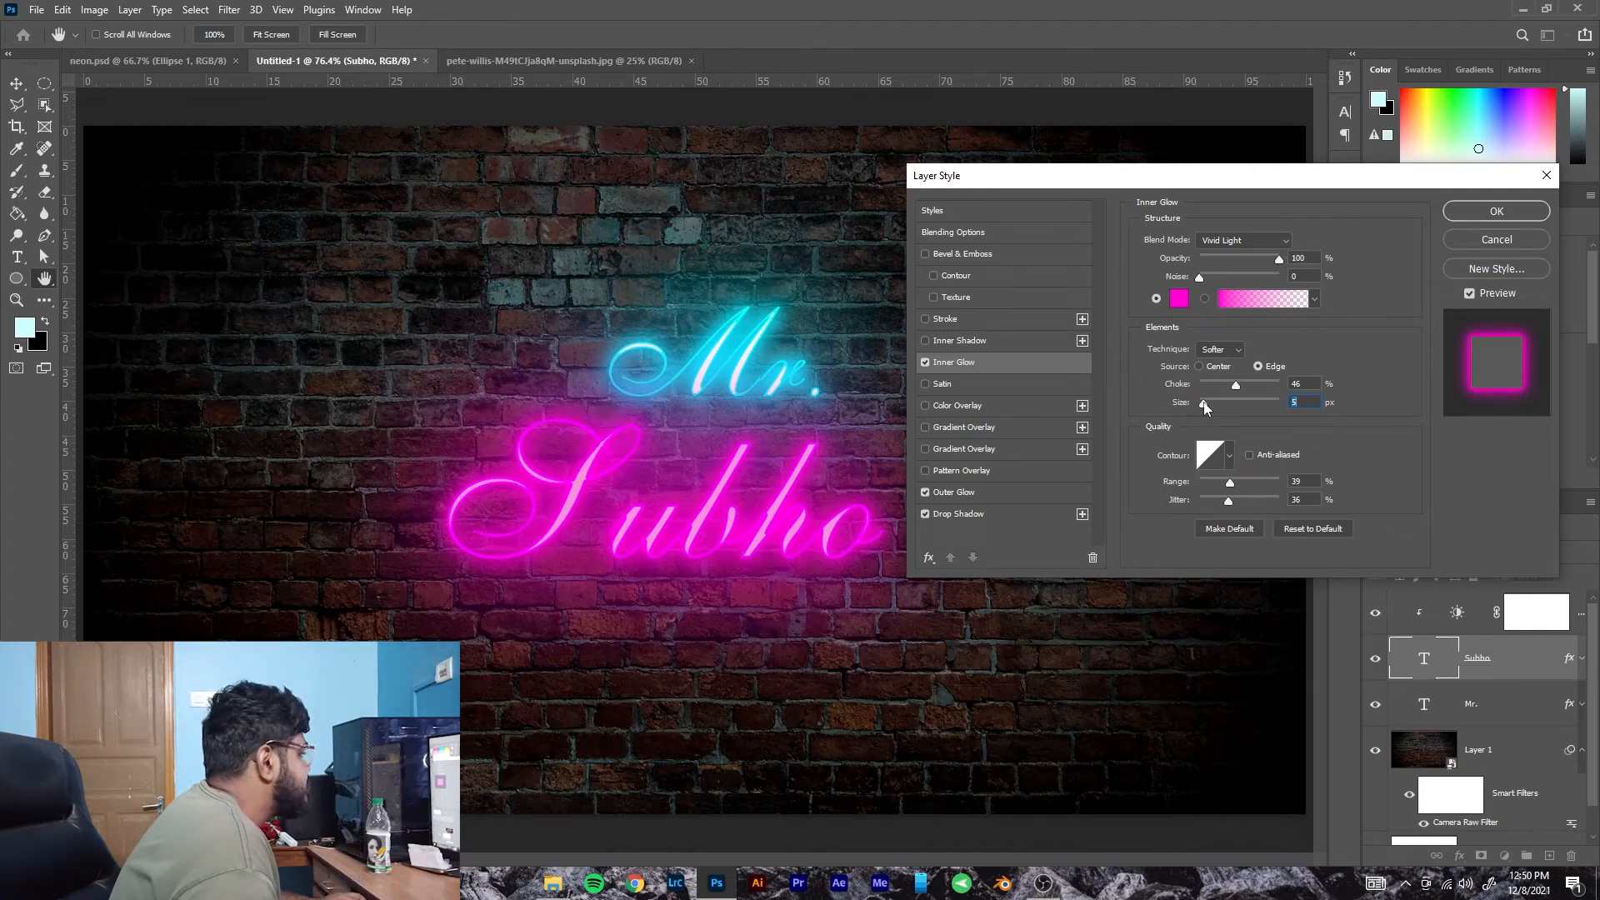
{"action": "left_click_drag", "start_coordinate": [1204, 403], "coordinate": [1201, 403]}
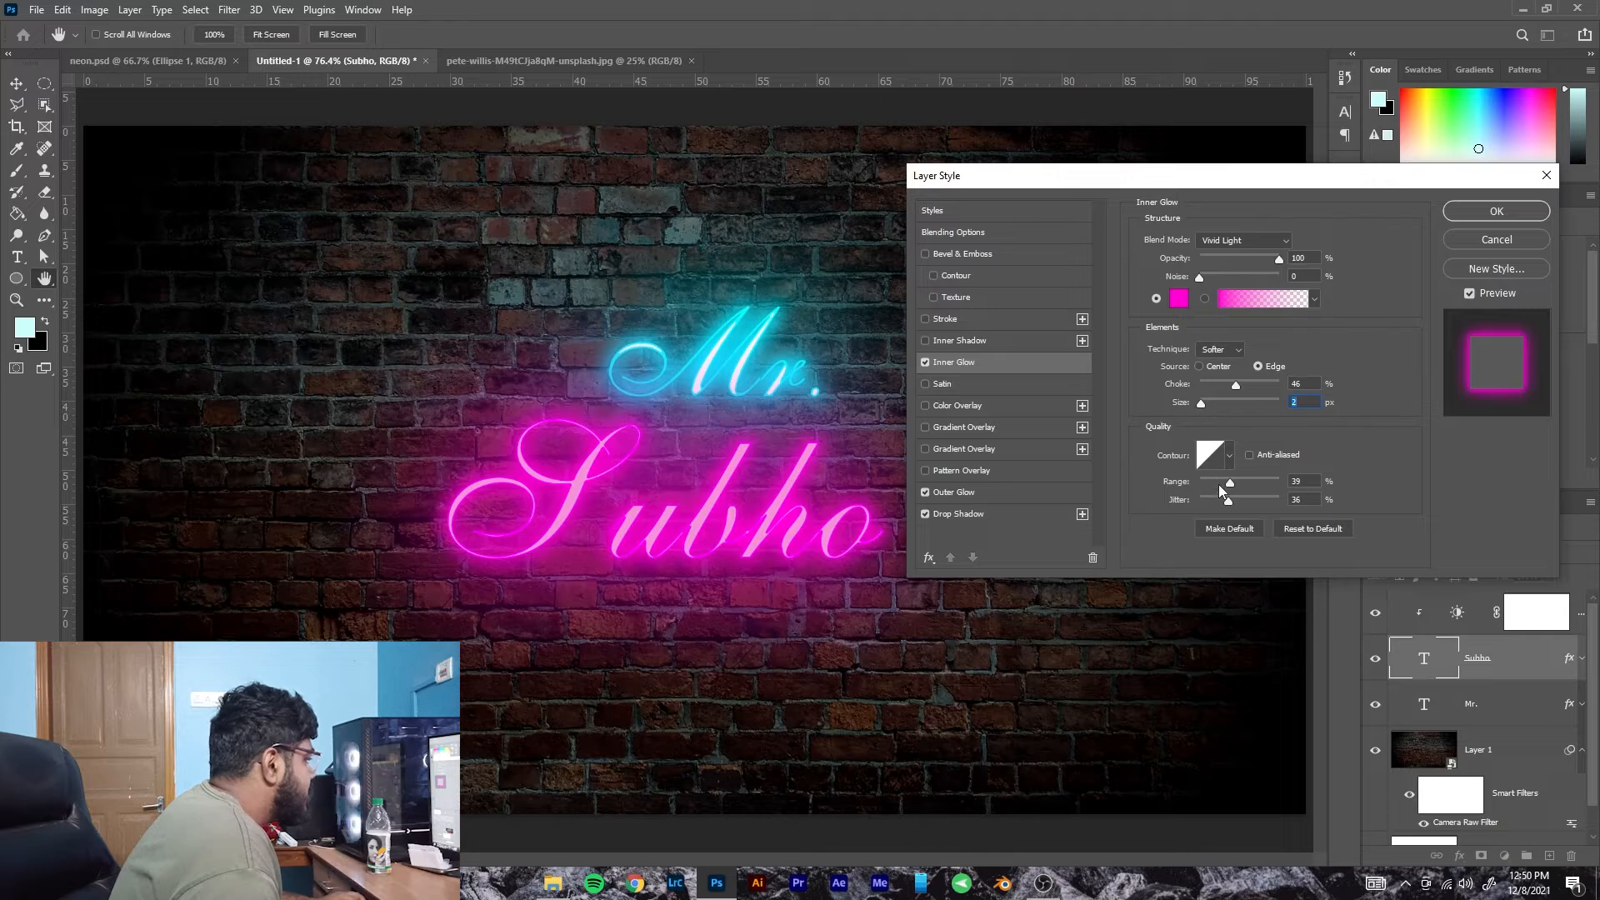
{"action": "left_click_drag", "start_coordinate": [1260, 482], "coordinate": [1178, 468]}
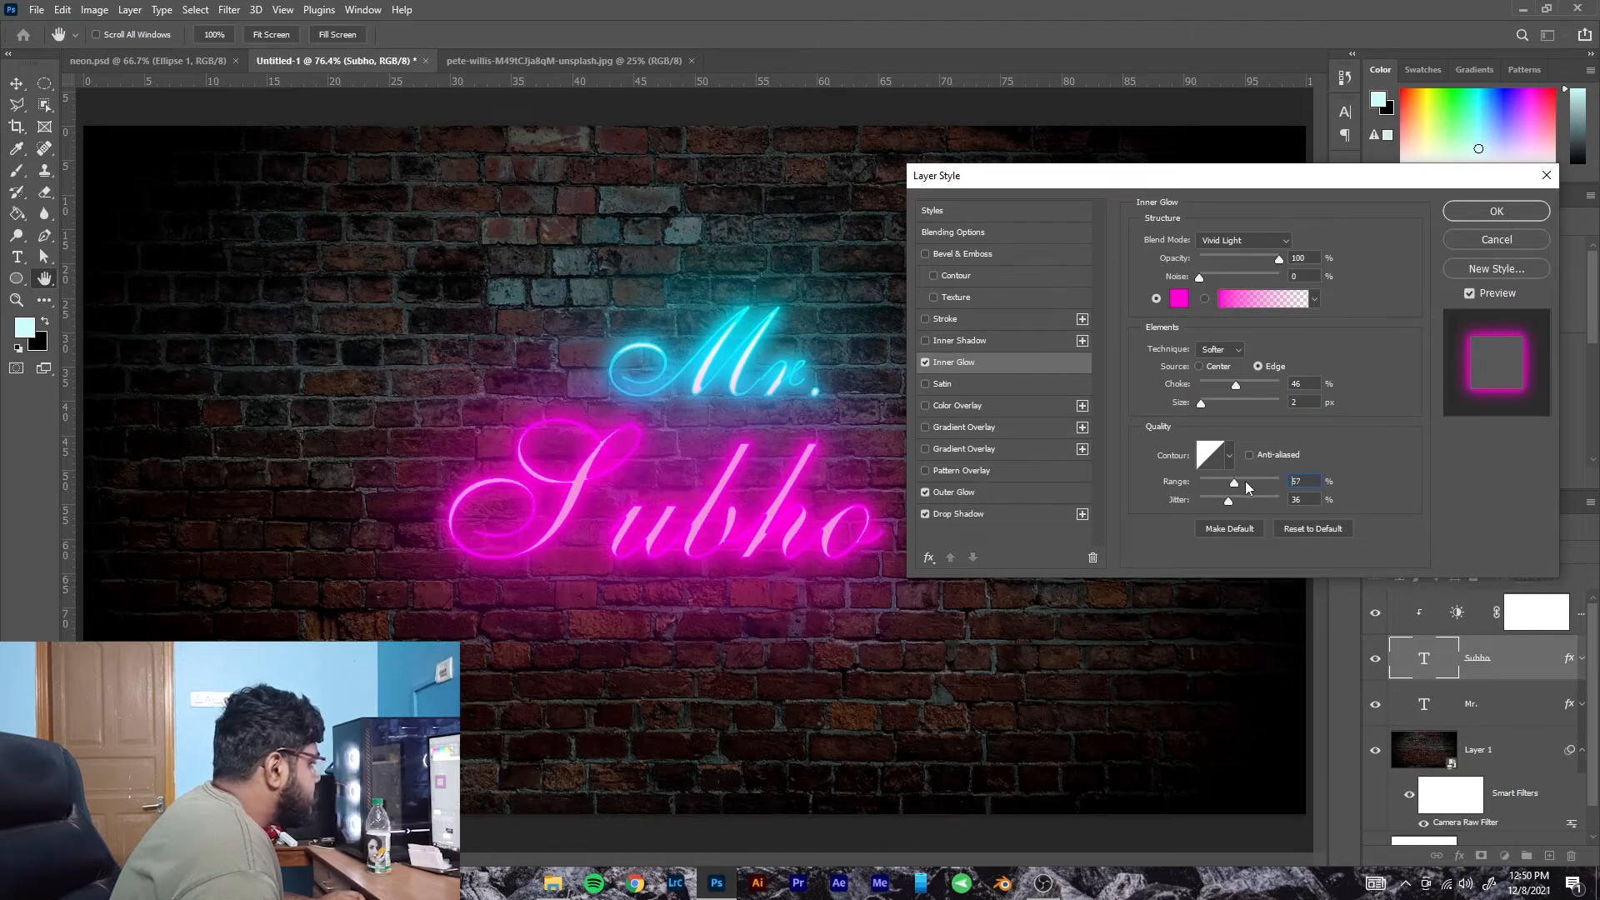
{"action": "left_click_drag", "start_coordinate": [1245, 482], "coordinate": [1246, 502]}
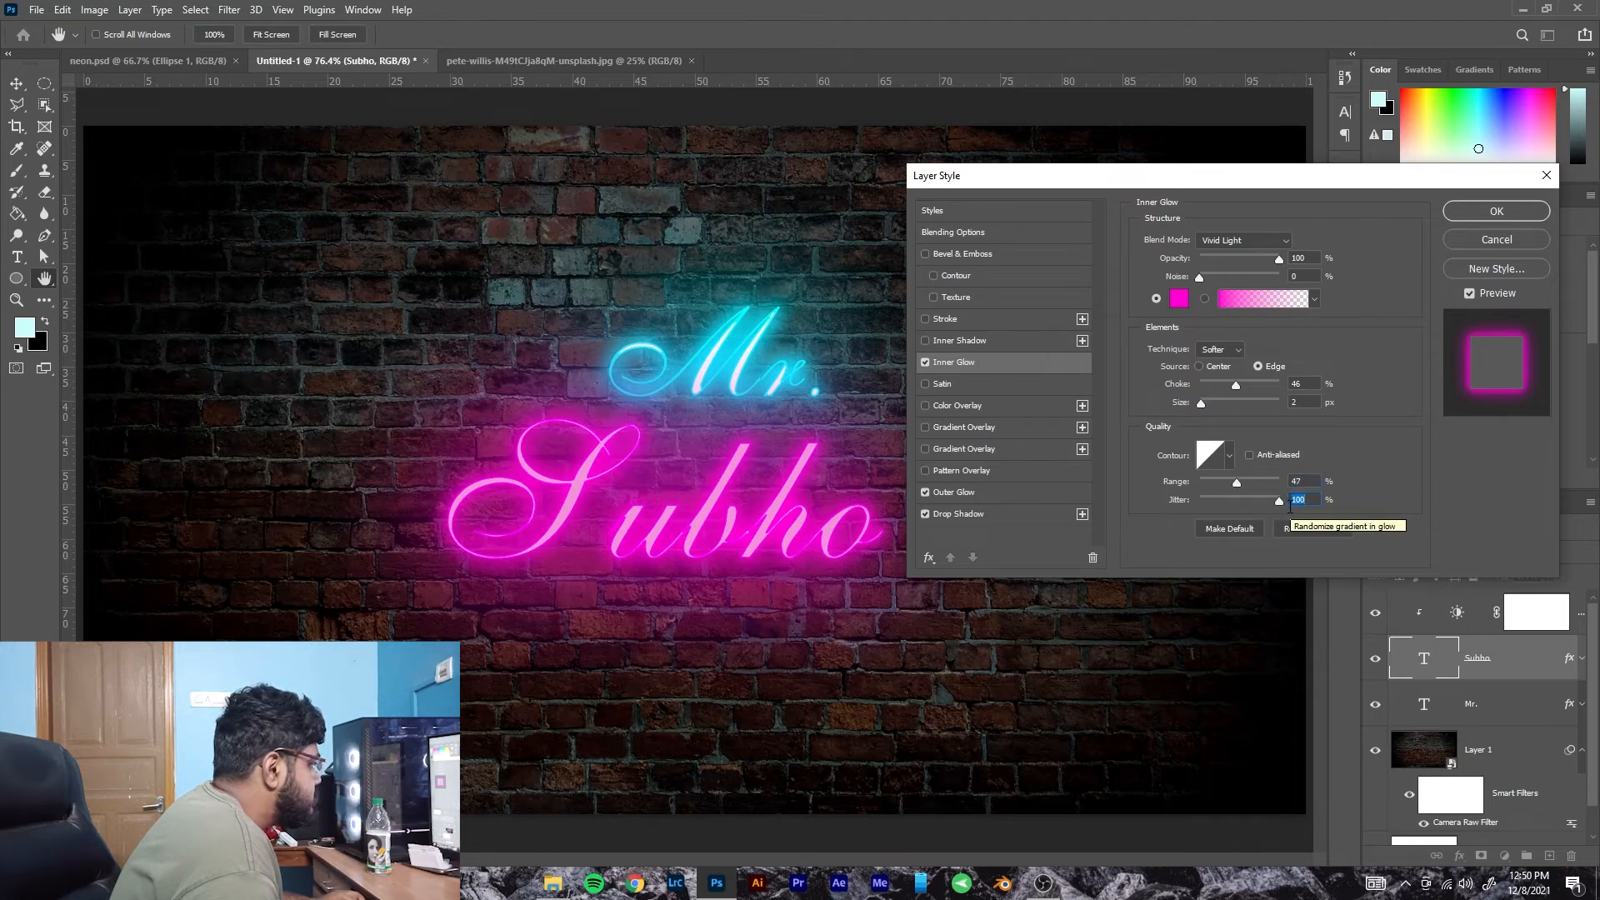
{"action": "left_click_drag", "start_coordinate": [1279, 502], "coordinate": [1217, 501]}
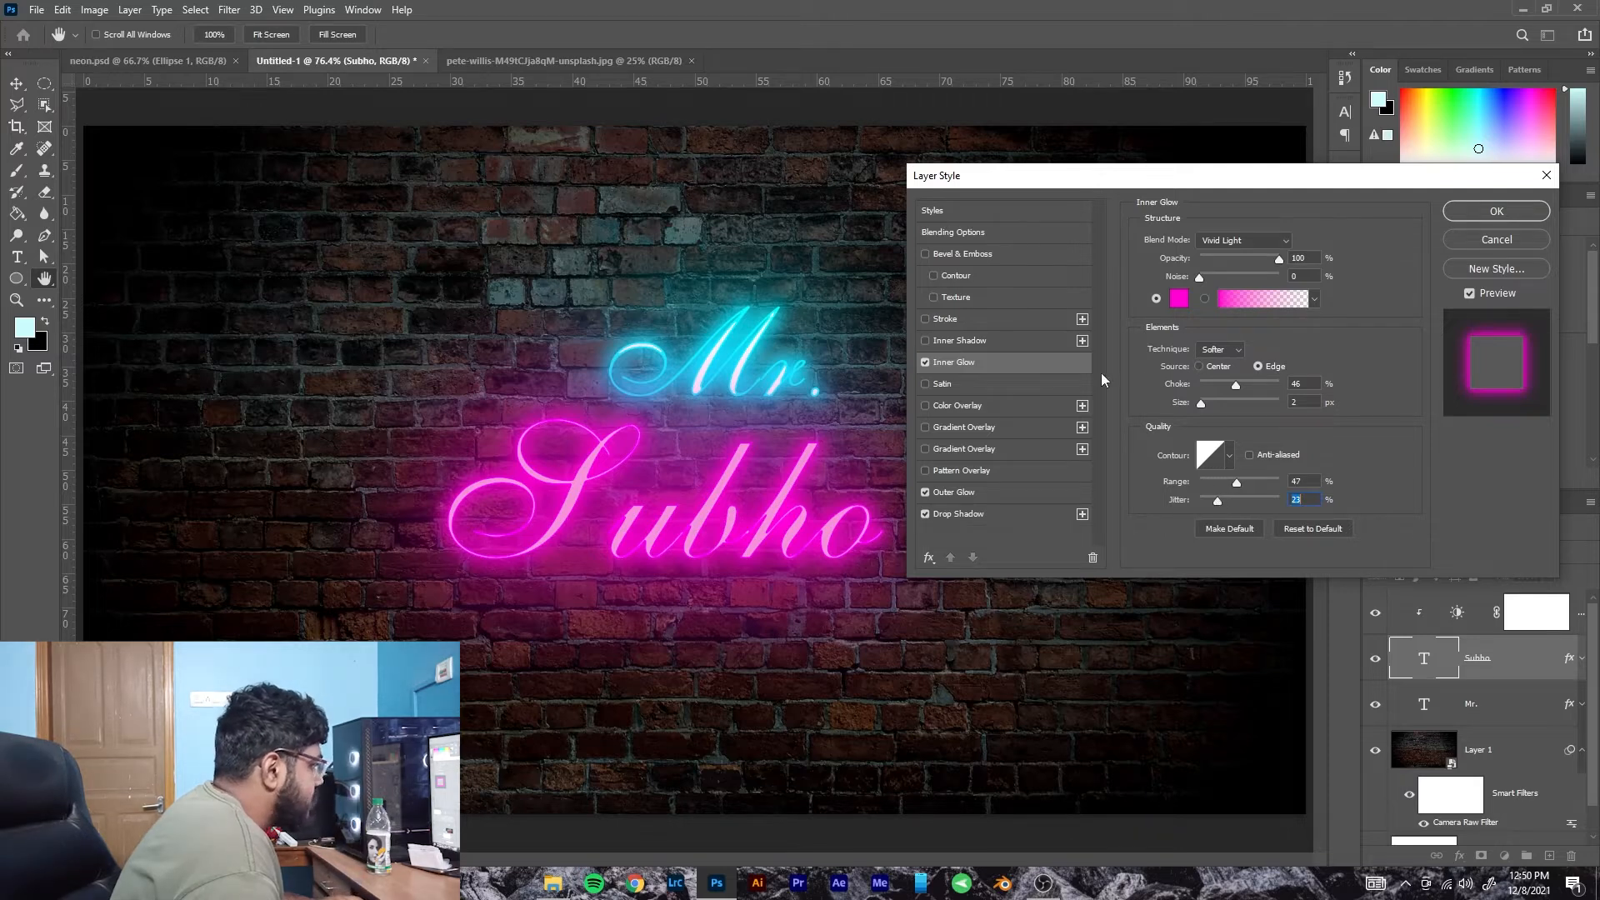
Fine-tune the name layer's outer glow spread, set its drop shadow to distance 0 px, spread 5% and size 250 px, and apply the layer style.
{"action": "left_click", "coordinate": [959, 490]}
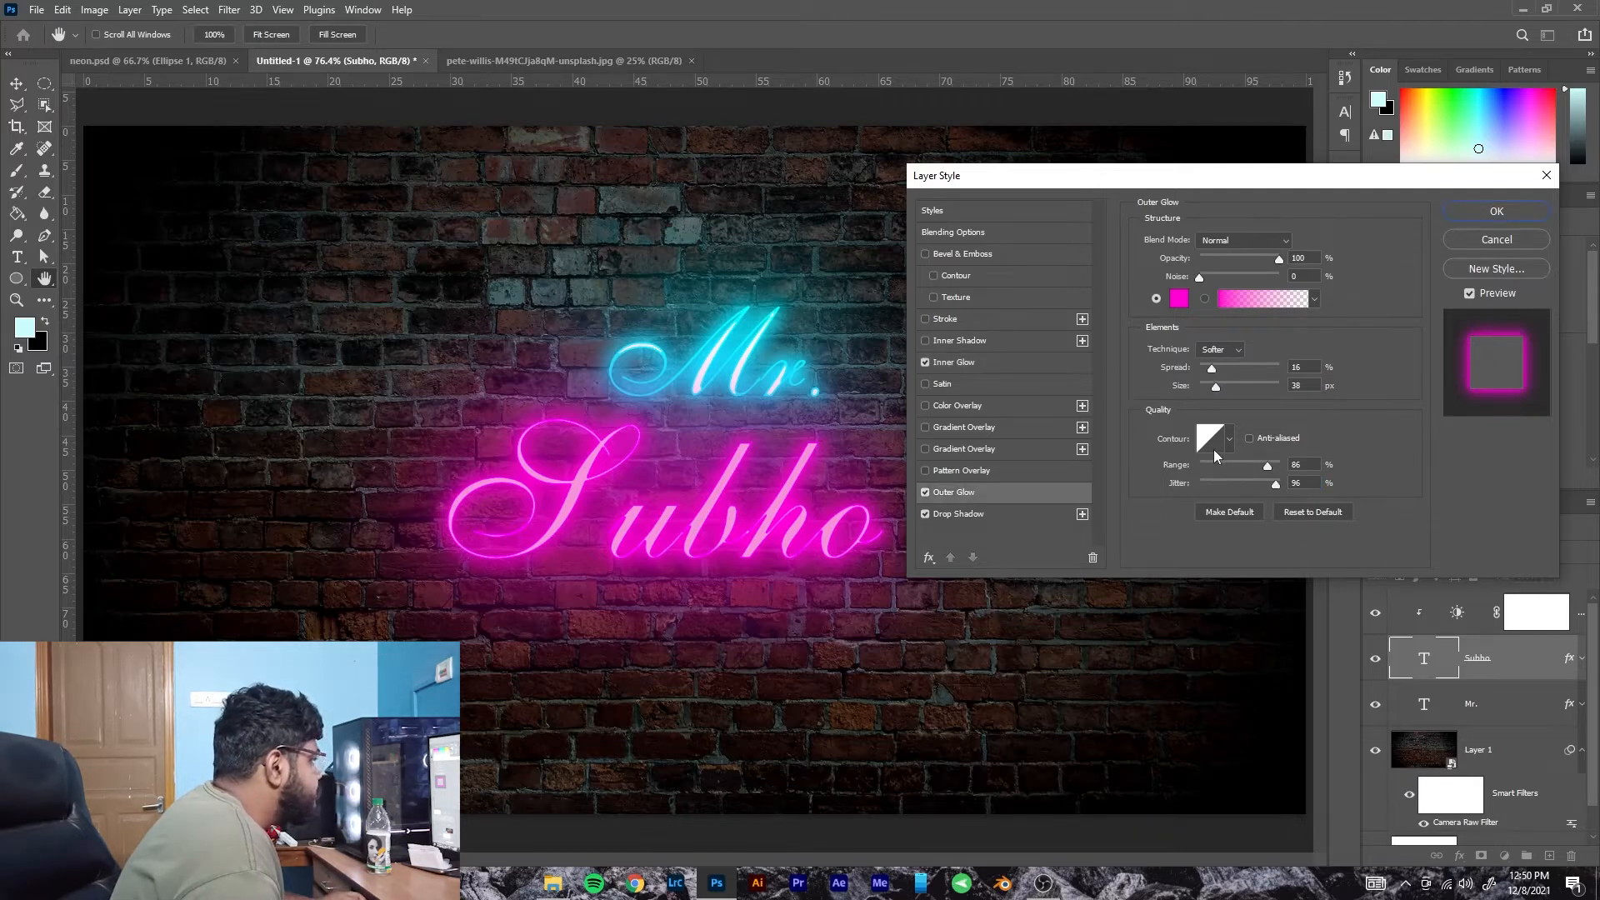
{"action": "mouse_move", "coordinate": [1211, 368]}
{"action": "left_mouse_down"}
{"action": "mouse_move", "coordinate": [1234, 369]}
{"action": "mouse_move", "coordinate": [1212, 368]}
{"action": "left_mouse_up"}
{"action": "left_click", "coordinate": [1006, 512]}
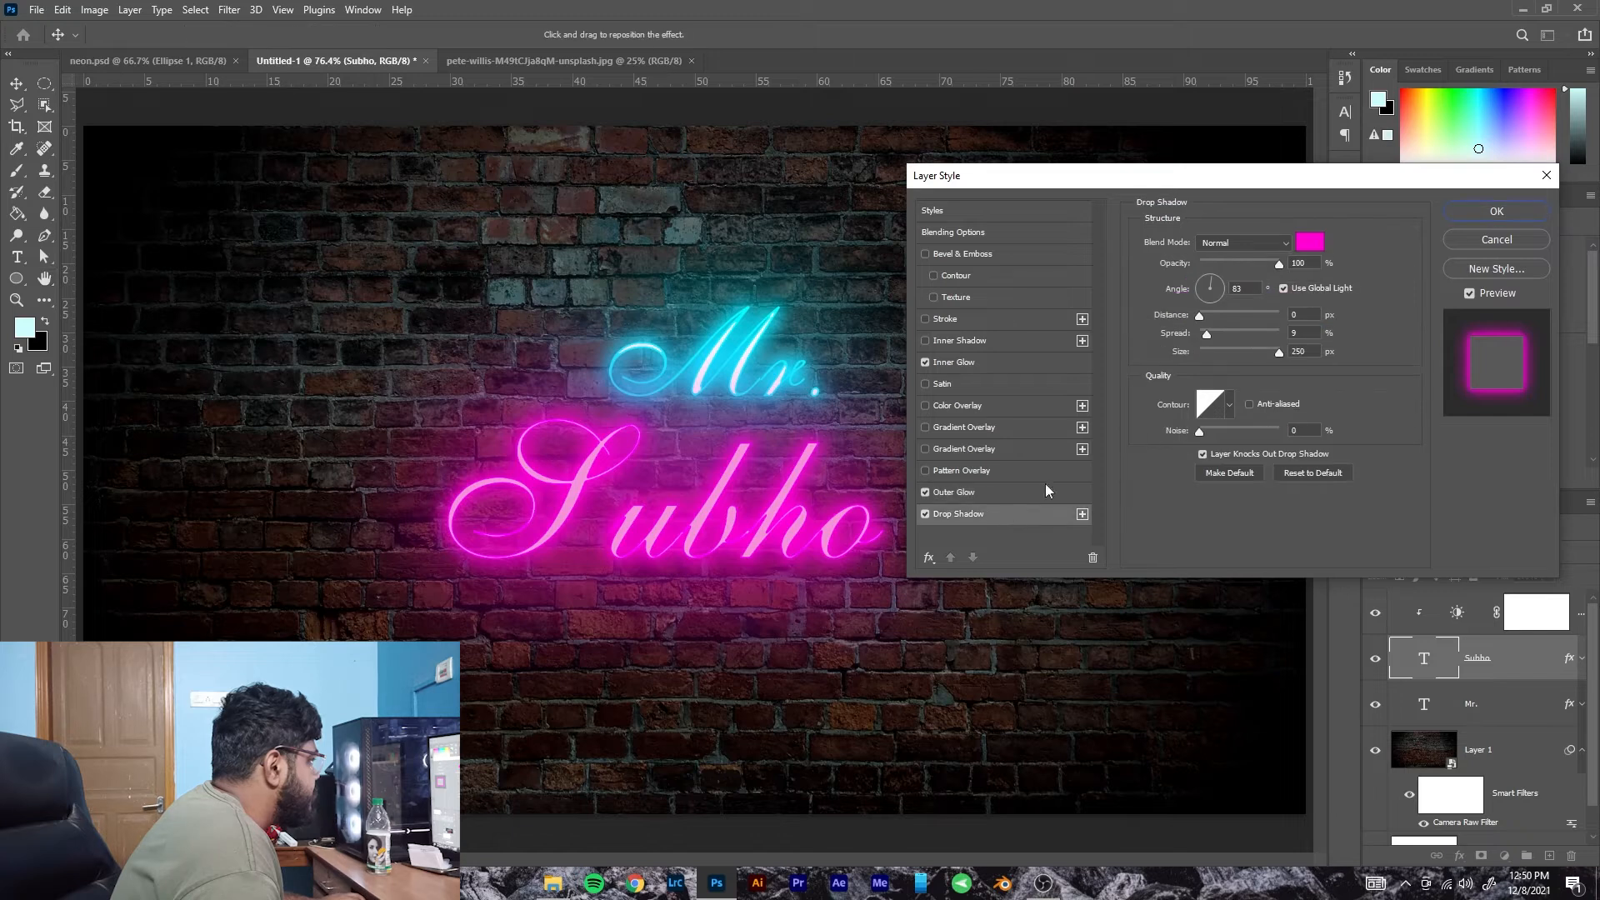
{"action": "left_click", "coordinate": [1217, 336]}
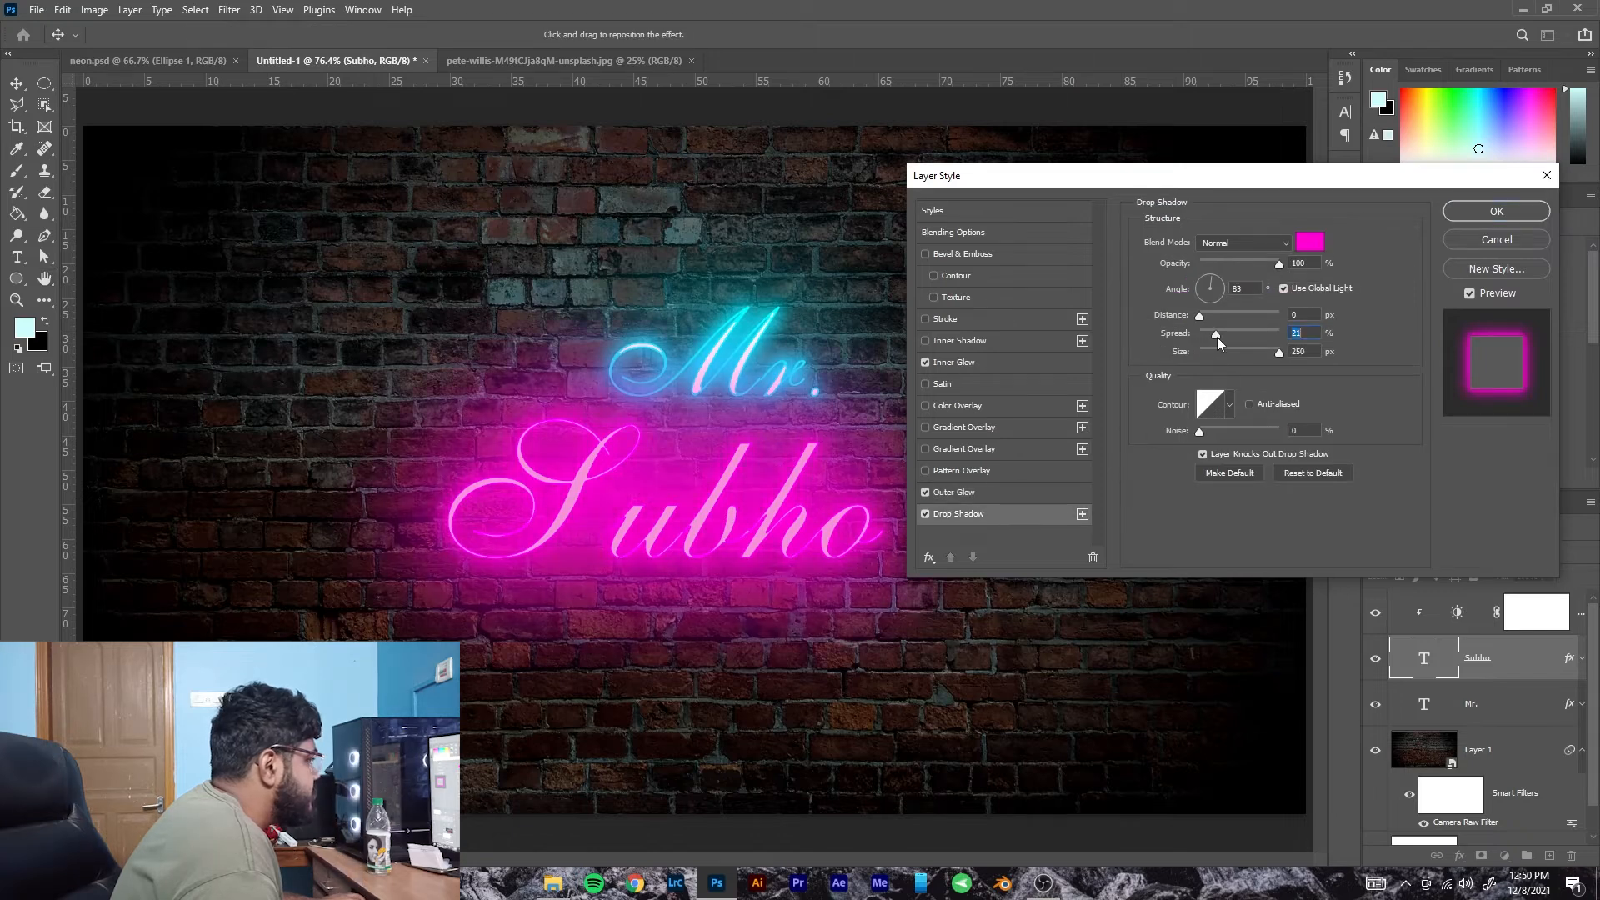
{"action": "left_click_drag", "start_coordinate": [1208, 336], "coordinate": [1205, 337]}
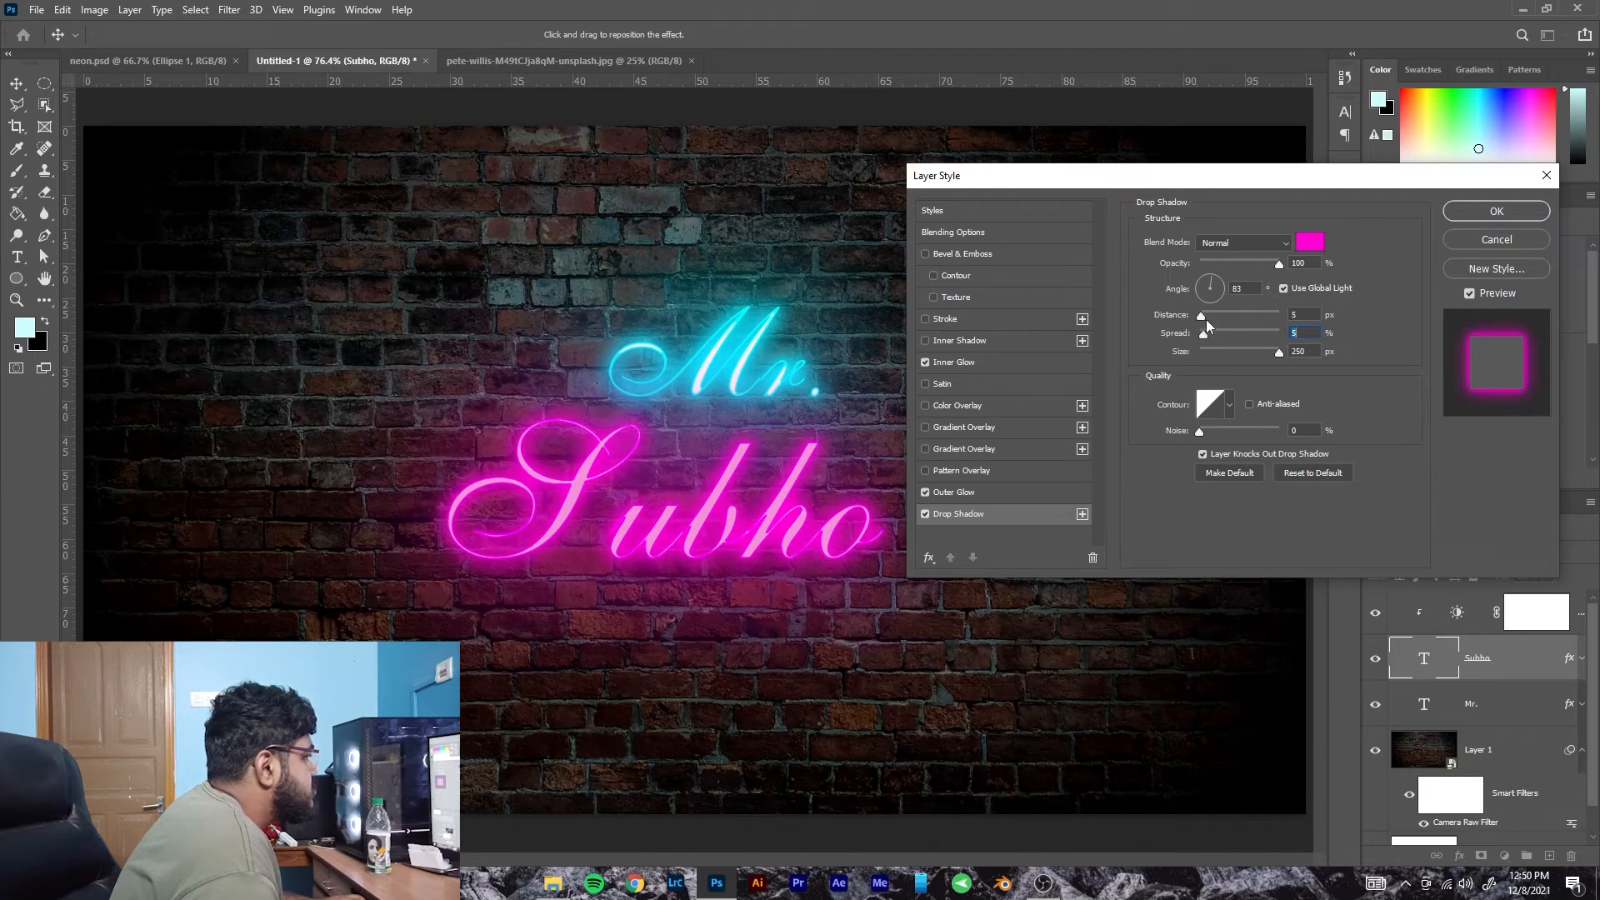
{"action": "left_click_drag", "start_coordinate": [1213, 318], "coordinate": [1200, 323]}
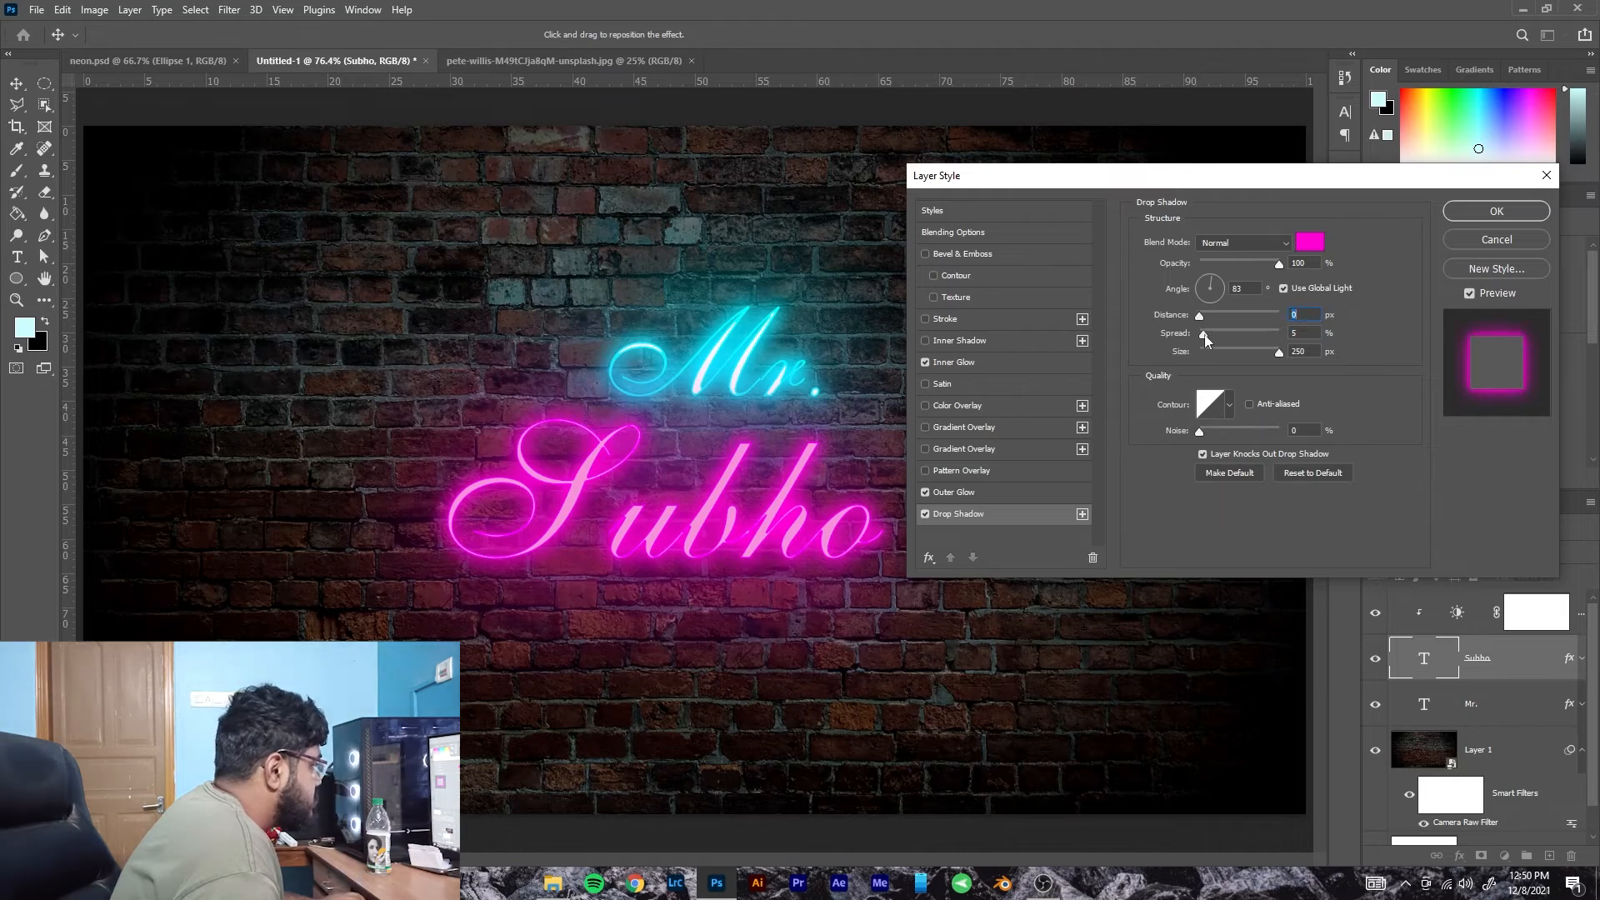
{"action": "left_click_drag", "start_coordinate": [1272, 351], "coordinate": [1378, 355]}
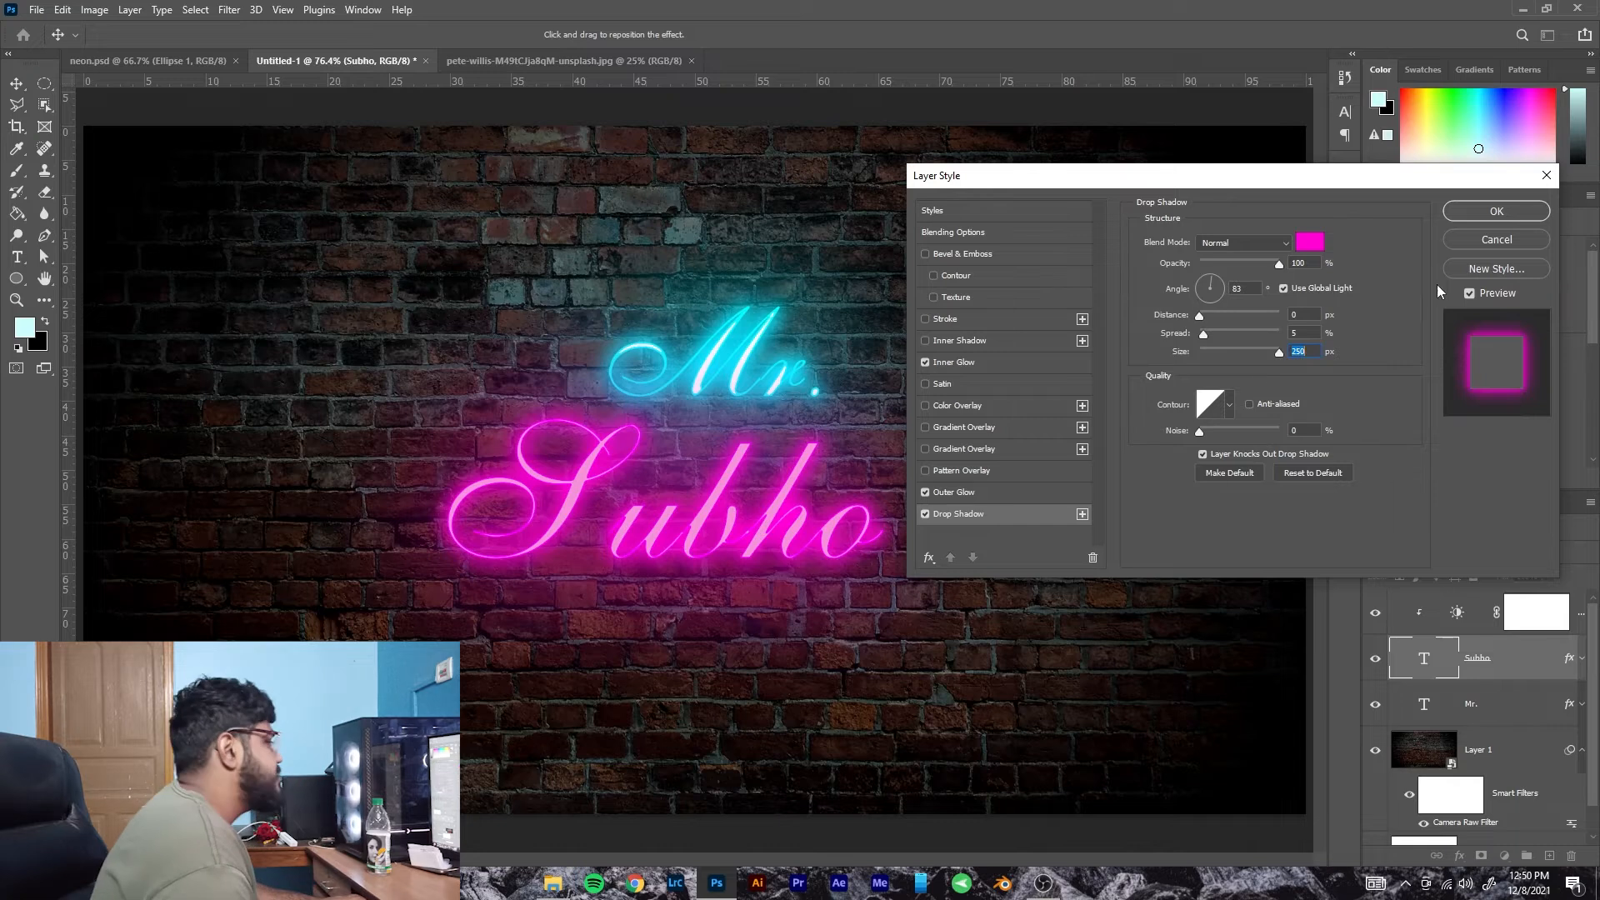
{"action": "left_click", "coordinate": [1476, 212]}
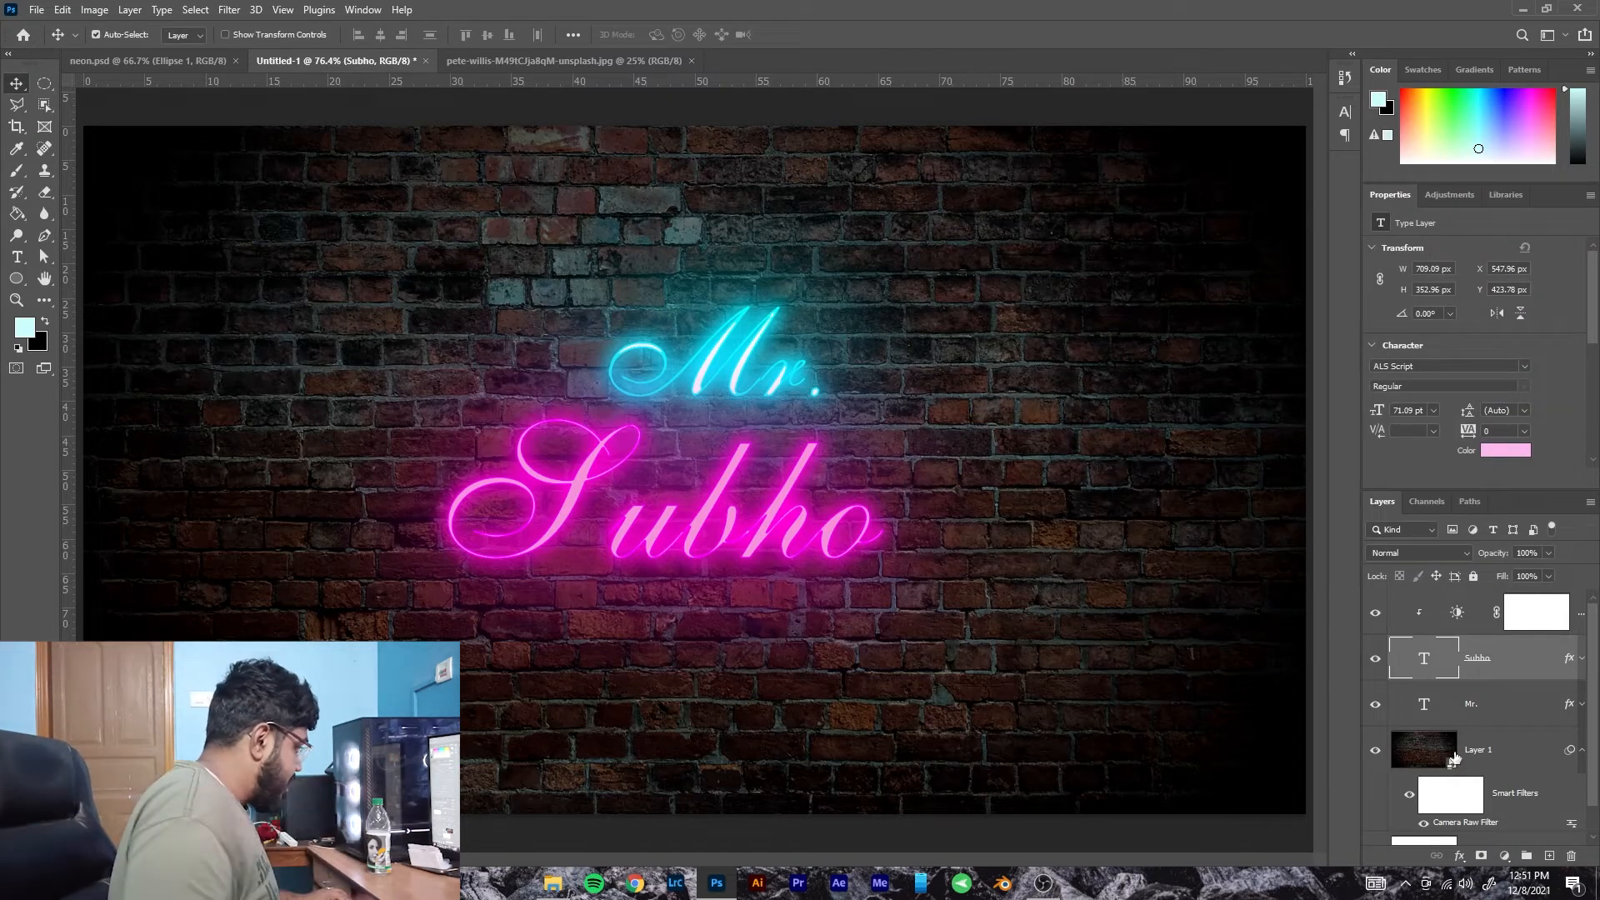
Add a Curves adjustment clipped to the brick wall layer and pull its midtones down to darken the wall.
{"action": "left_click", "coordinate": [1483, 753]}
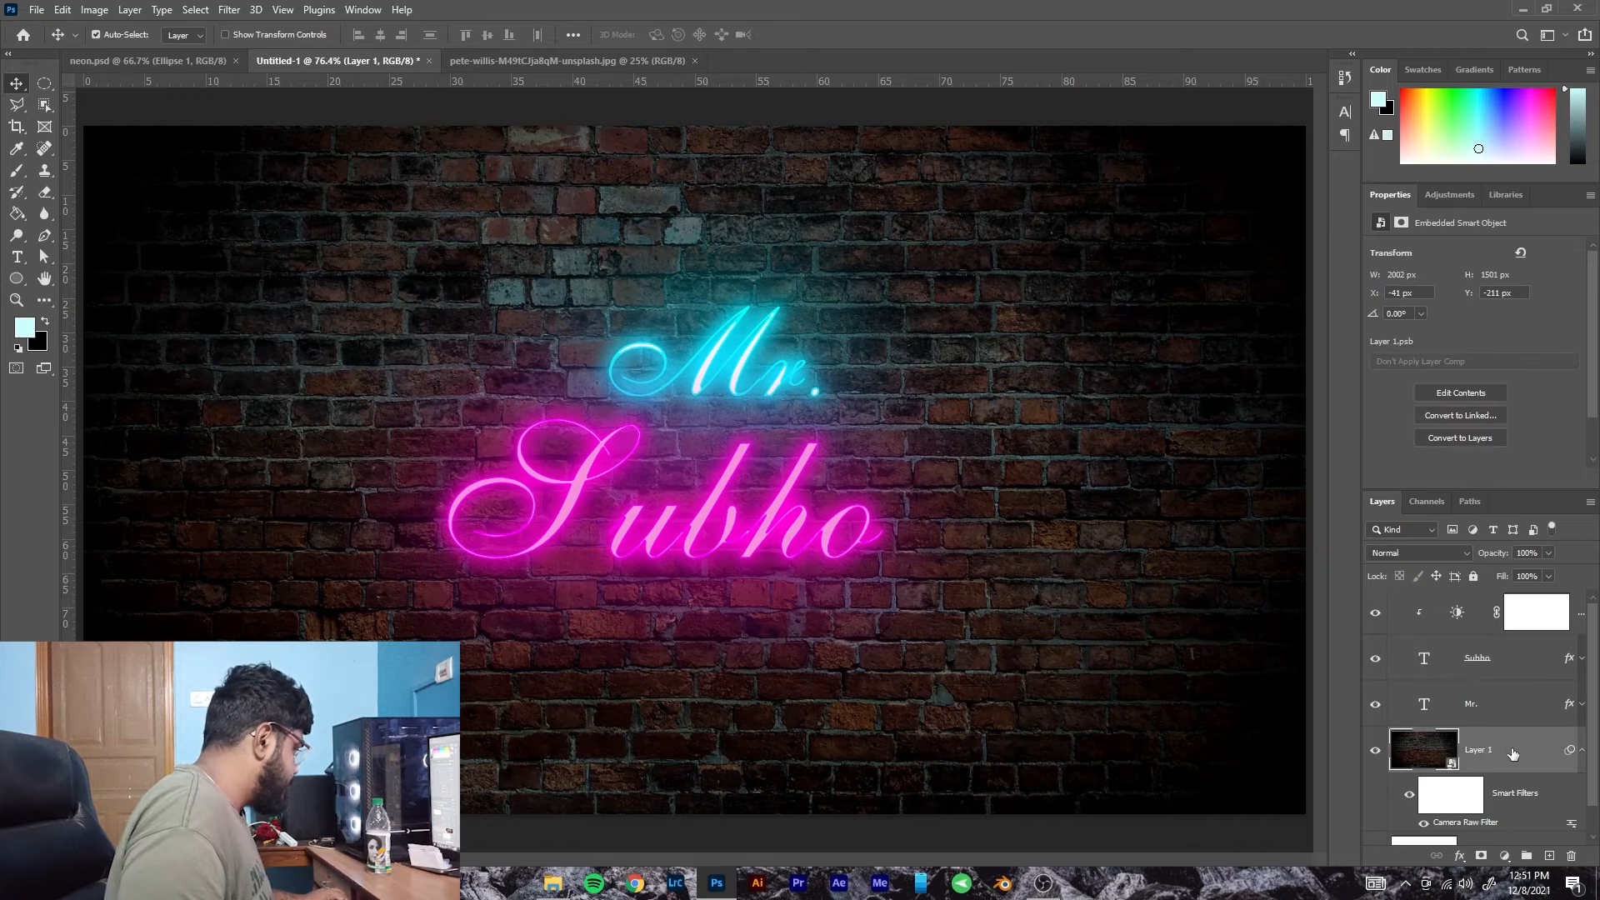
{"action": "left_click", "coordinate": [1504, 855]}
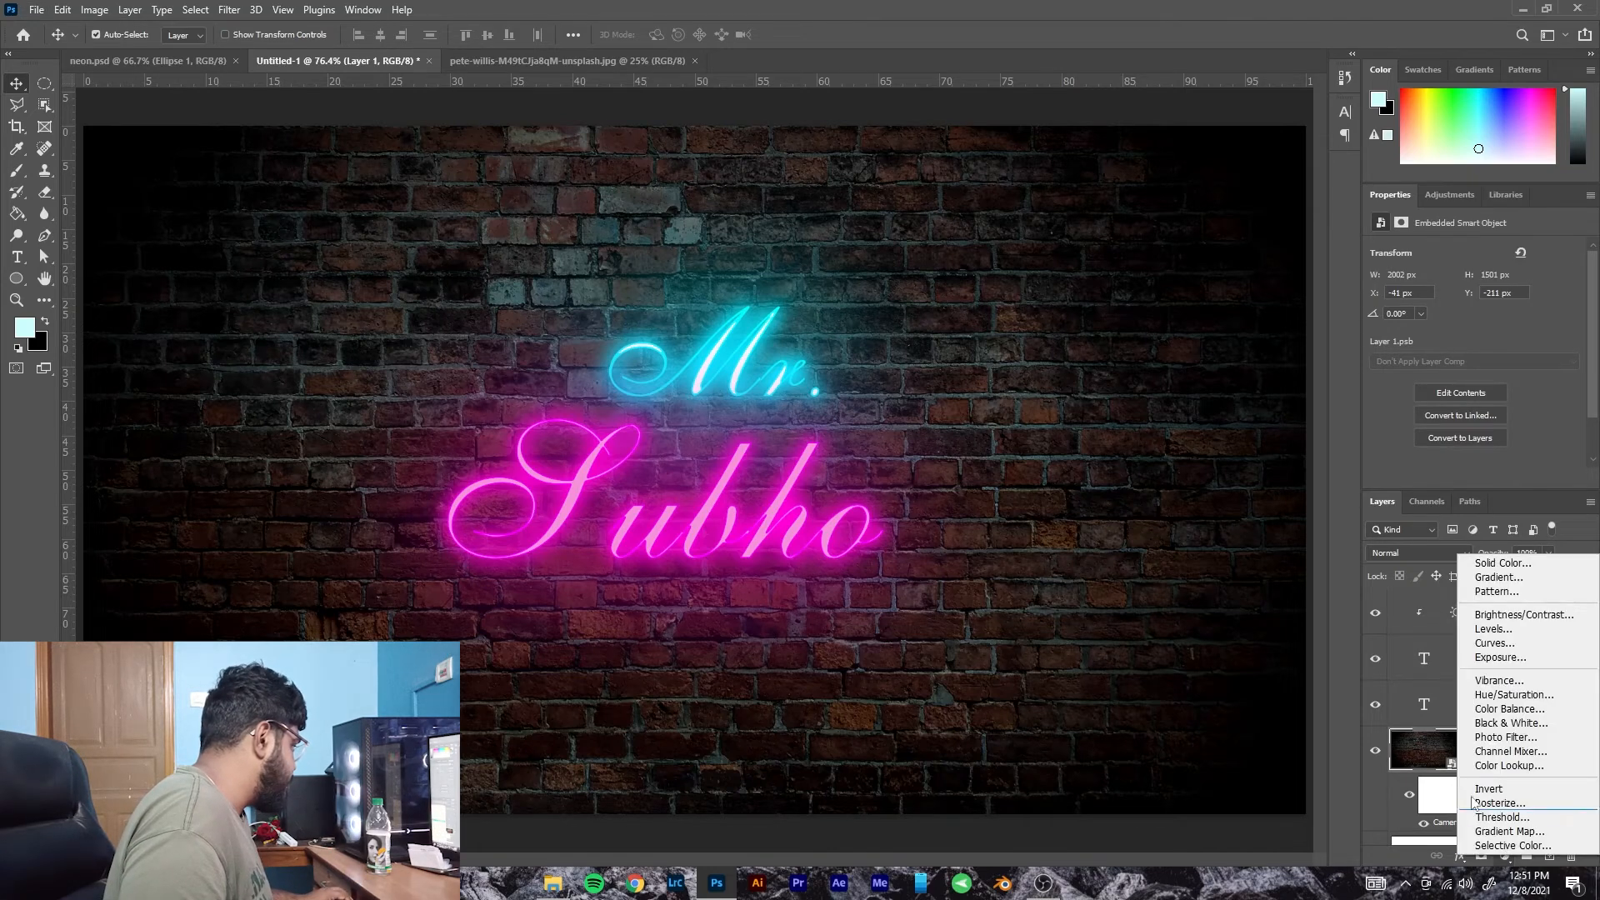
{"action": "left_click", "coordinate": [1512, 644]}
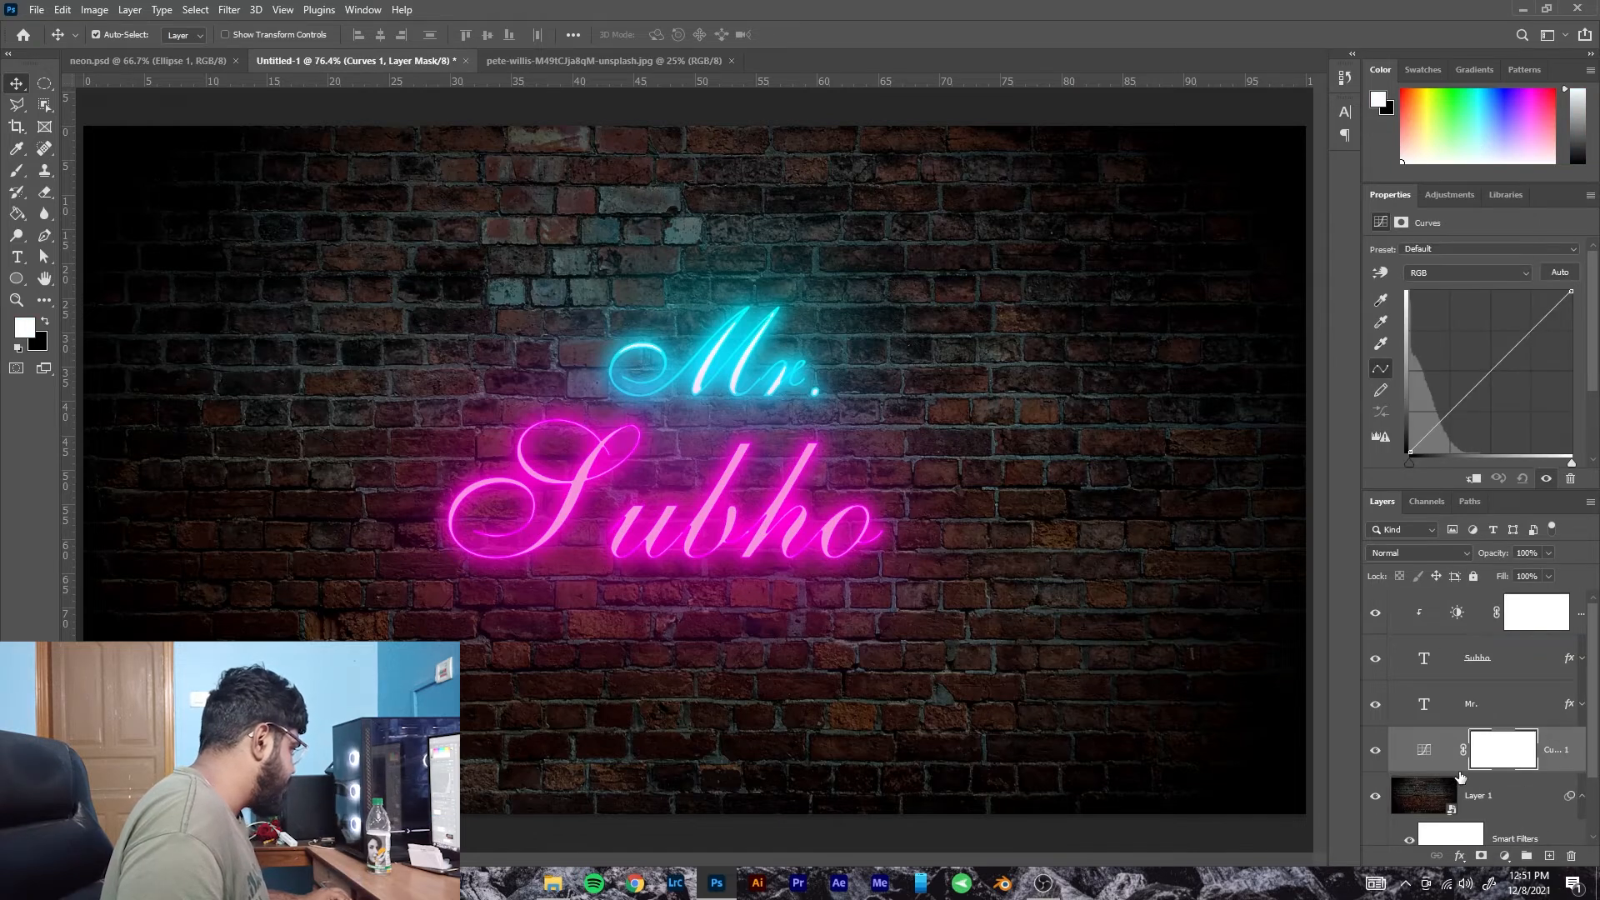
{"action": "key", "text": "super"}
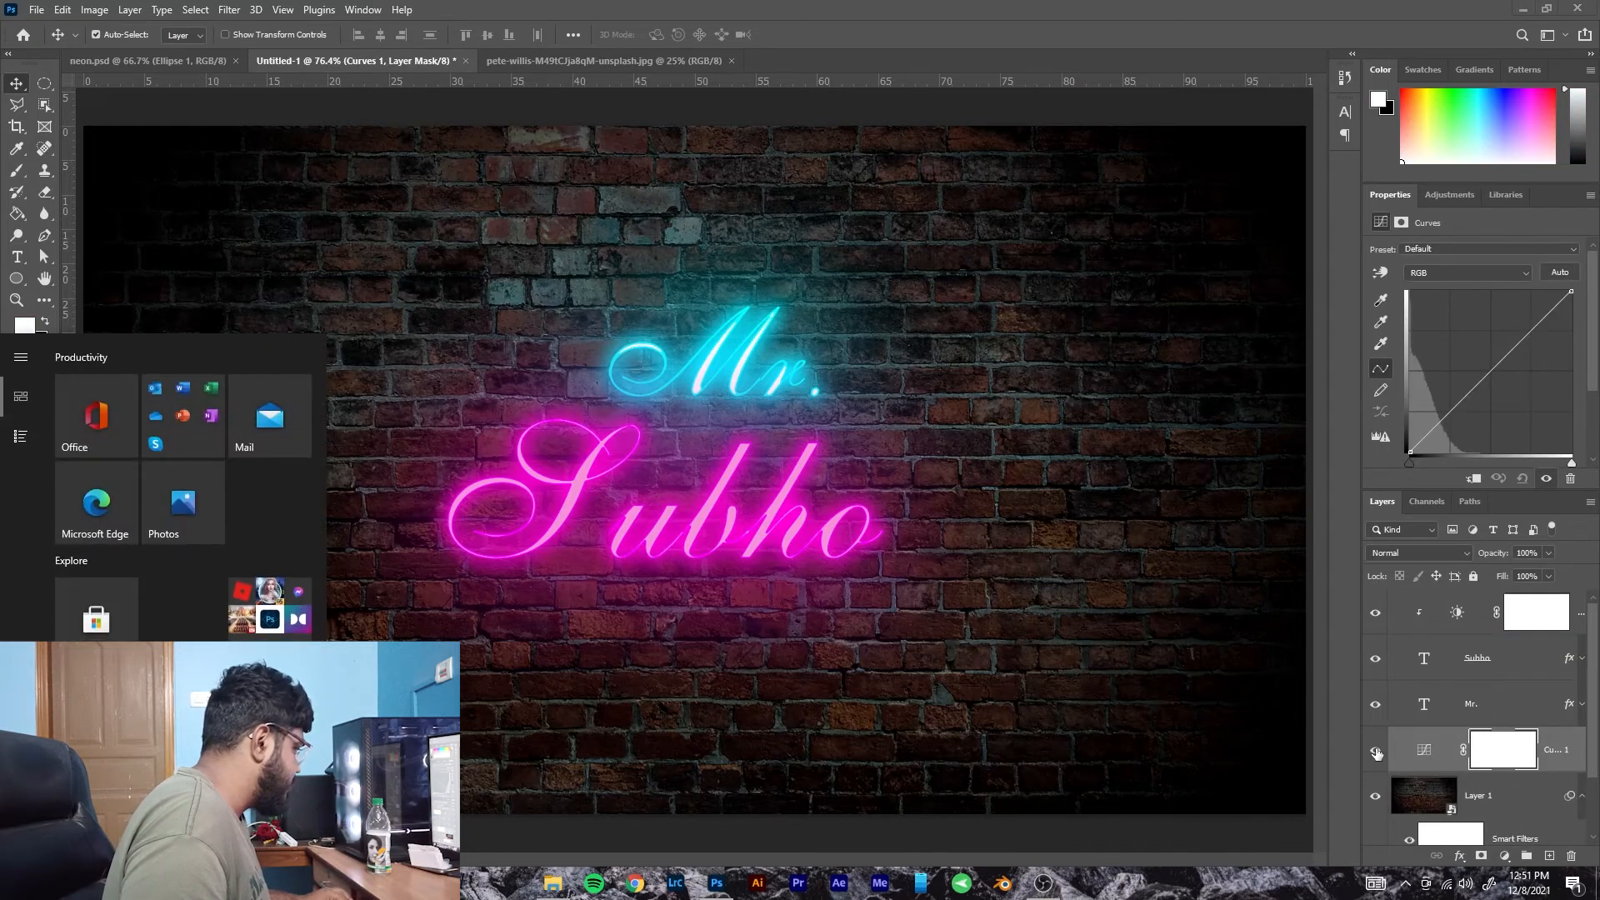
{"action": "key", "text": "super"}
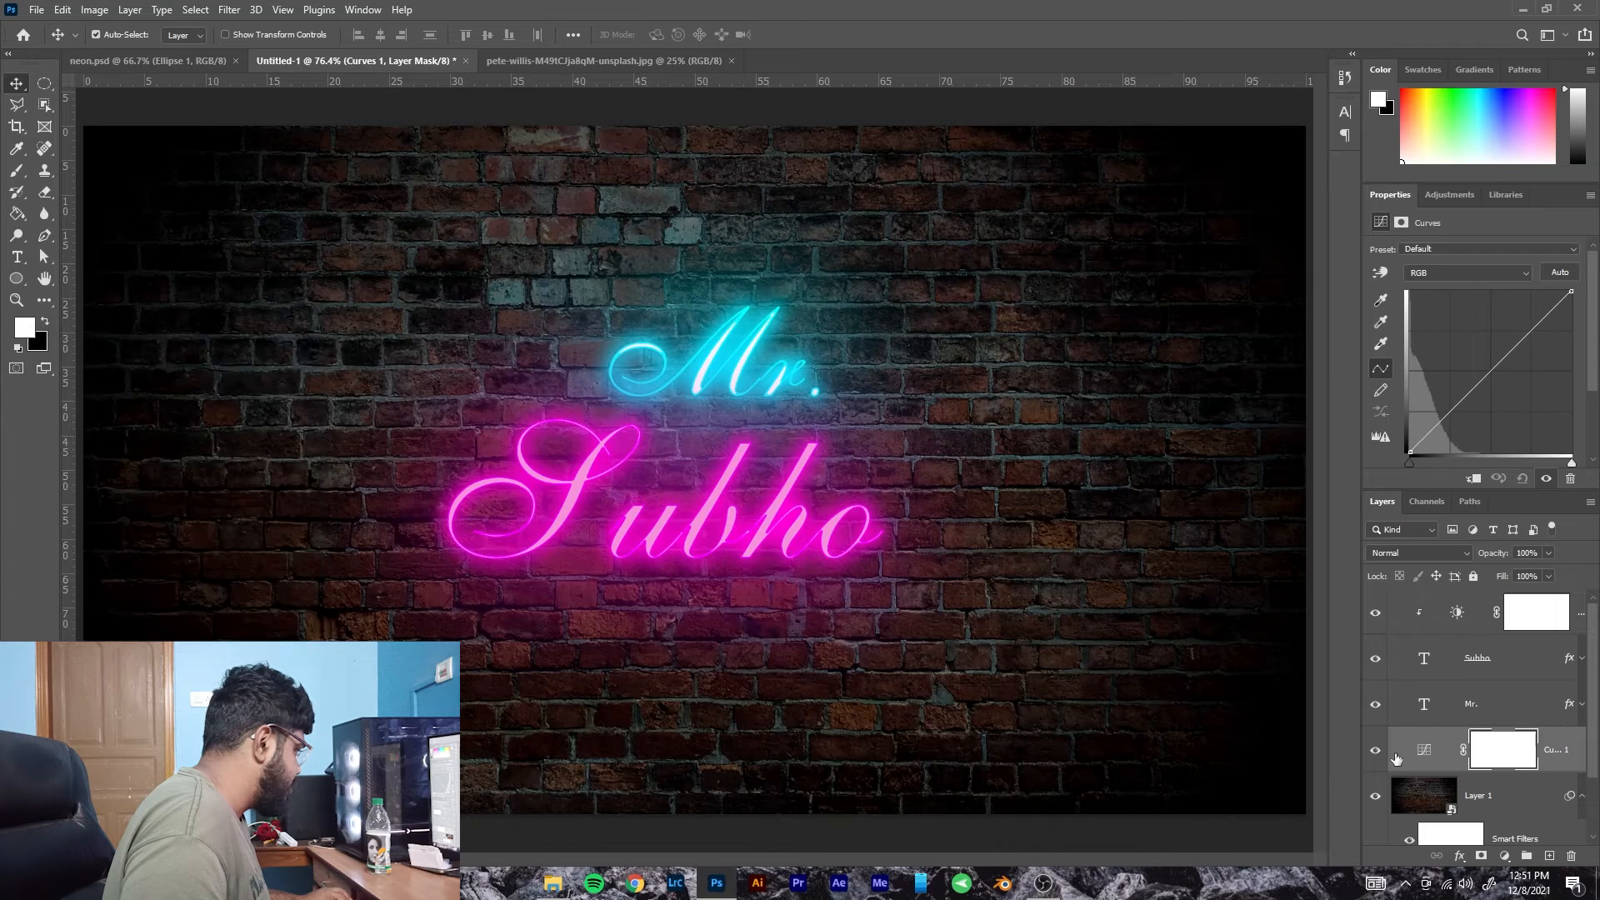
{"action": "left_click", "coordinate": [1447, 769], "text": "alt"}
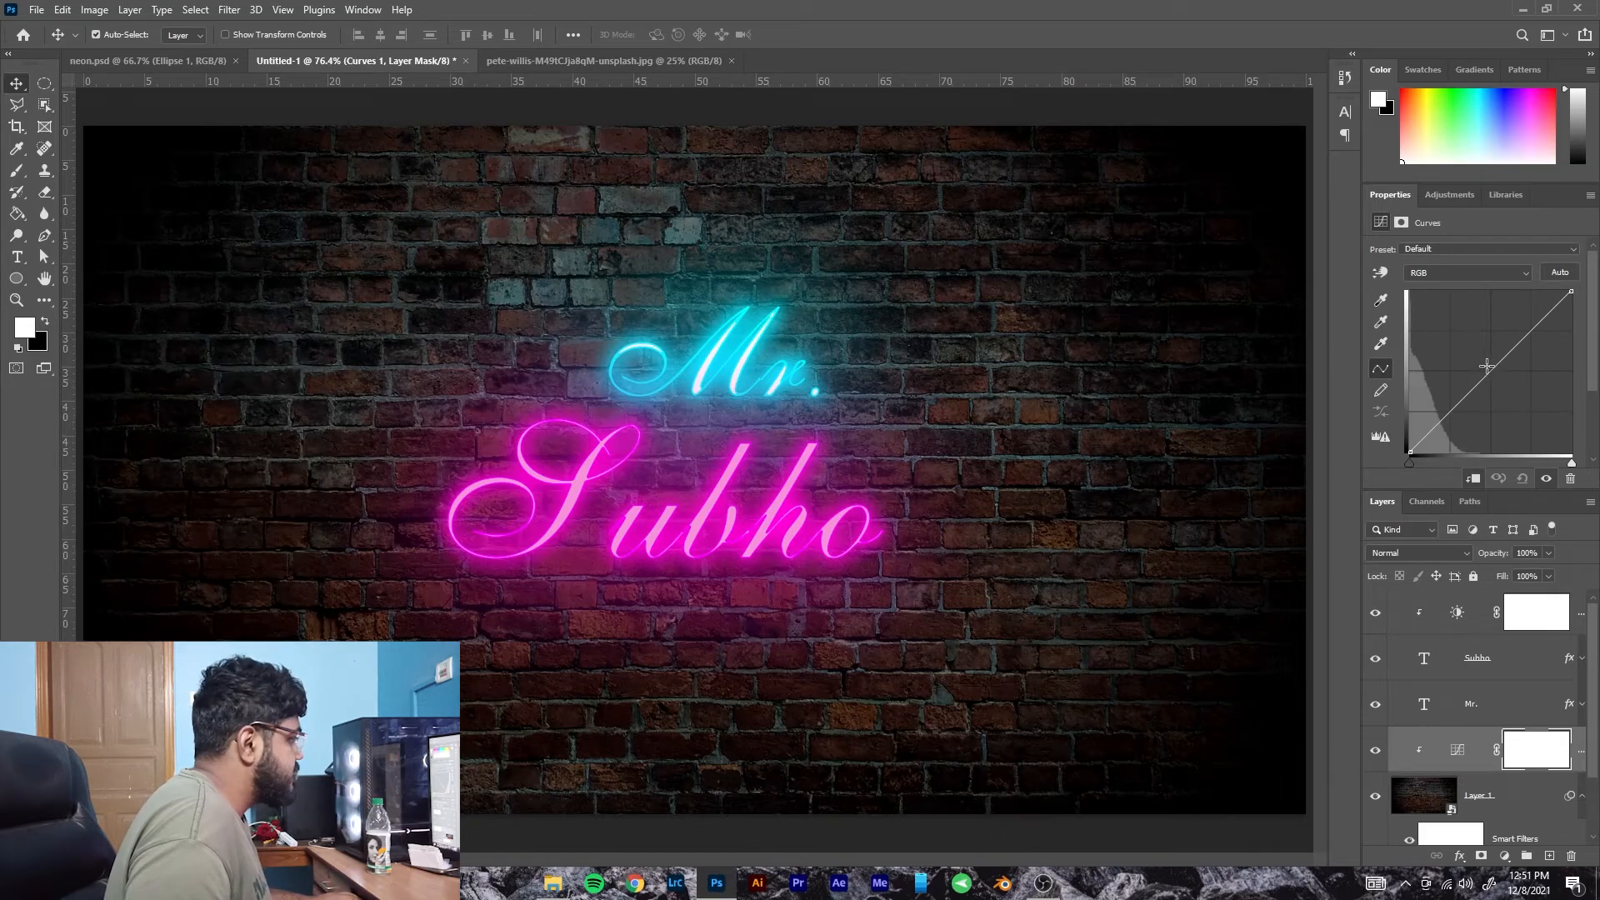
{"action": "left_click_drag", "start_coordinate": [1487, 366], "coordinate": [1521, 360]}
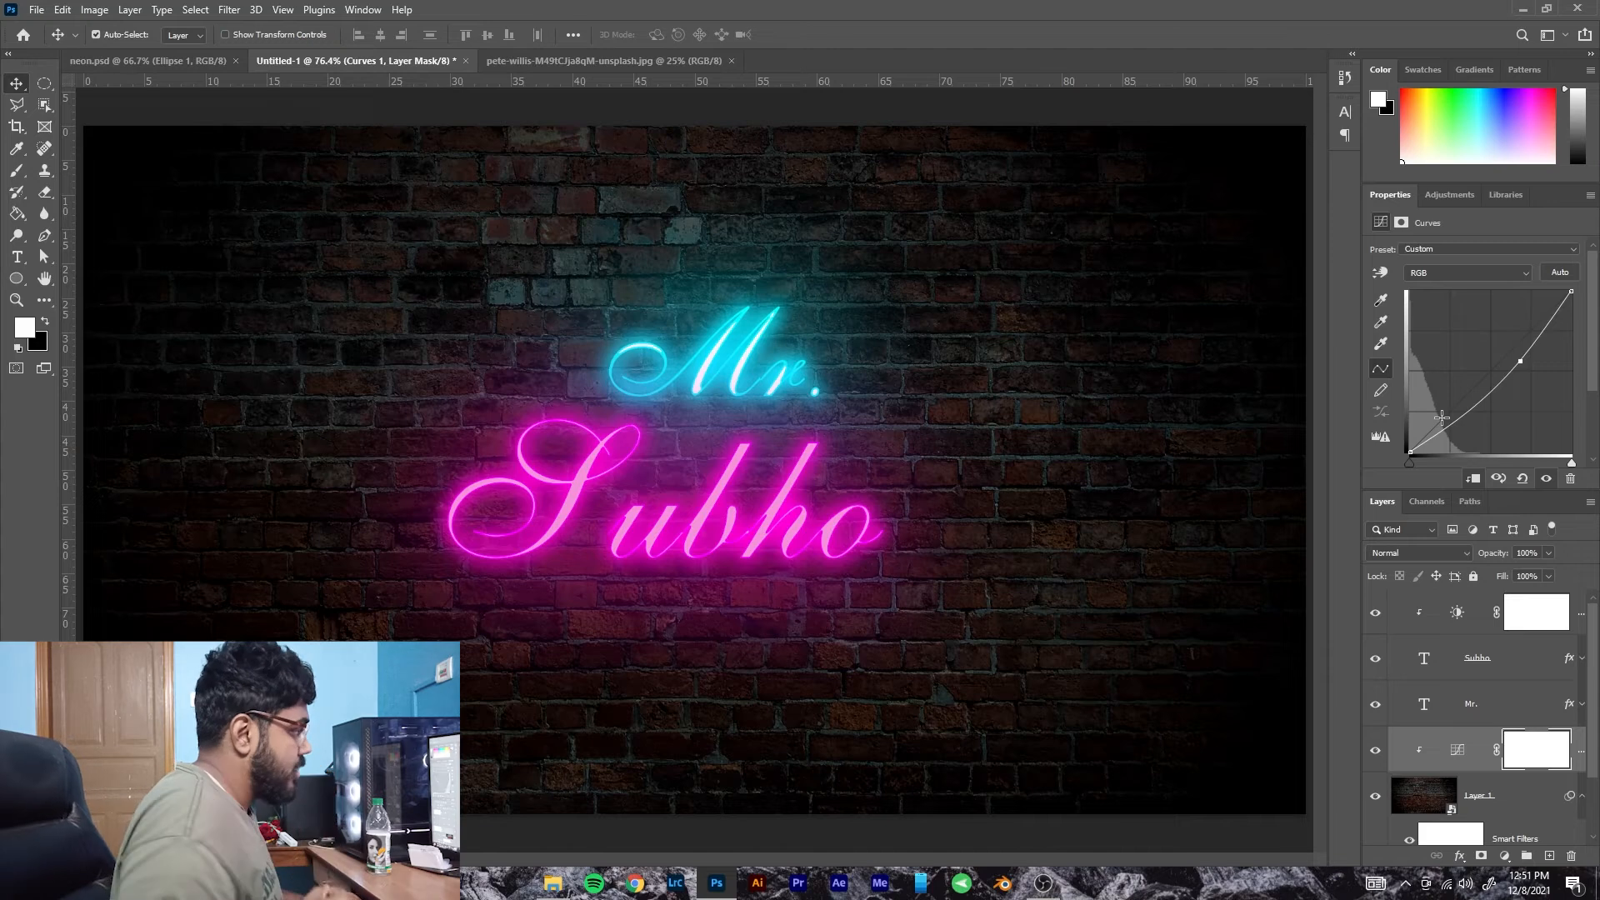
Rotate the magenta name text to -15°, scale it to about 72% and place it close beneath "Mr.".
{"action": "left_click", "coordinate": [829, 537]}
{"action": "key", "text": "ctrl+t"}
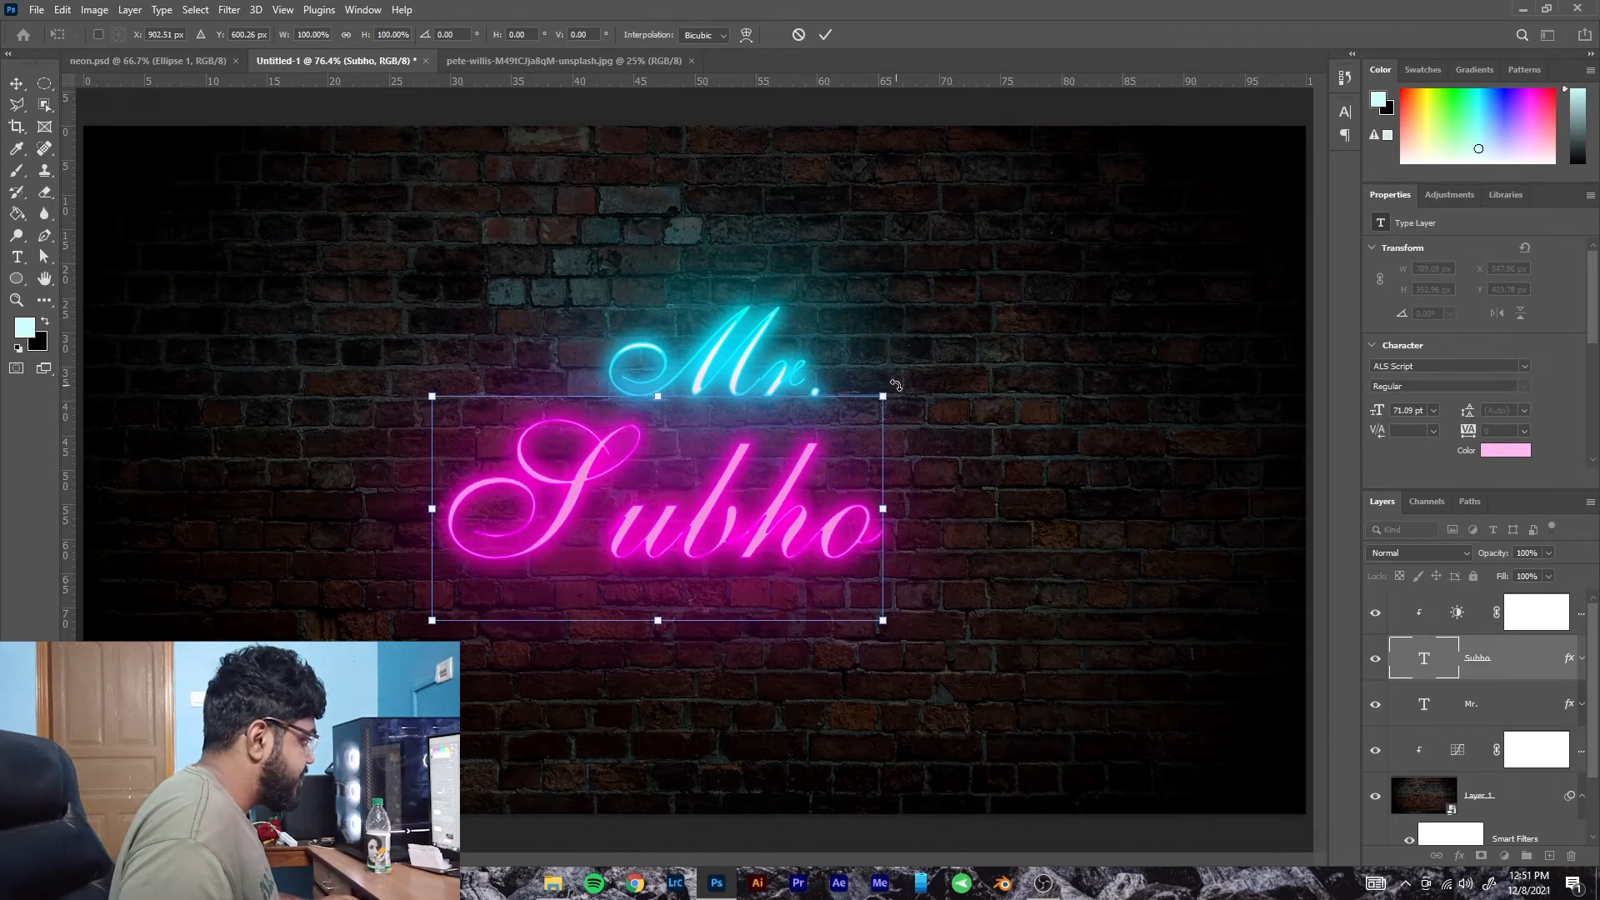
{"action": "left_click_drag", "start_coordinate": [896, 386], "coordinate": [880, 351]}
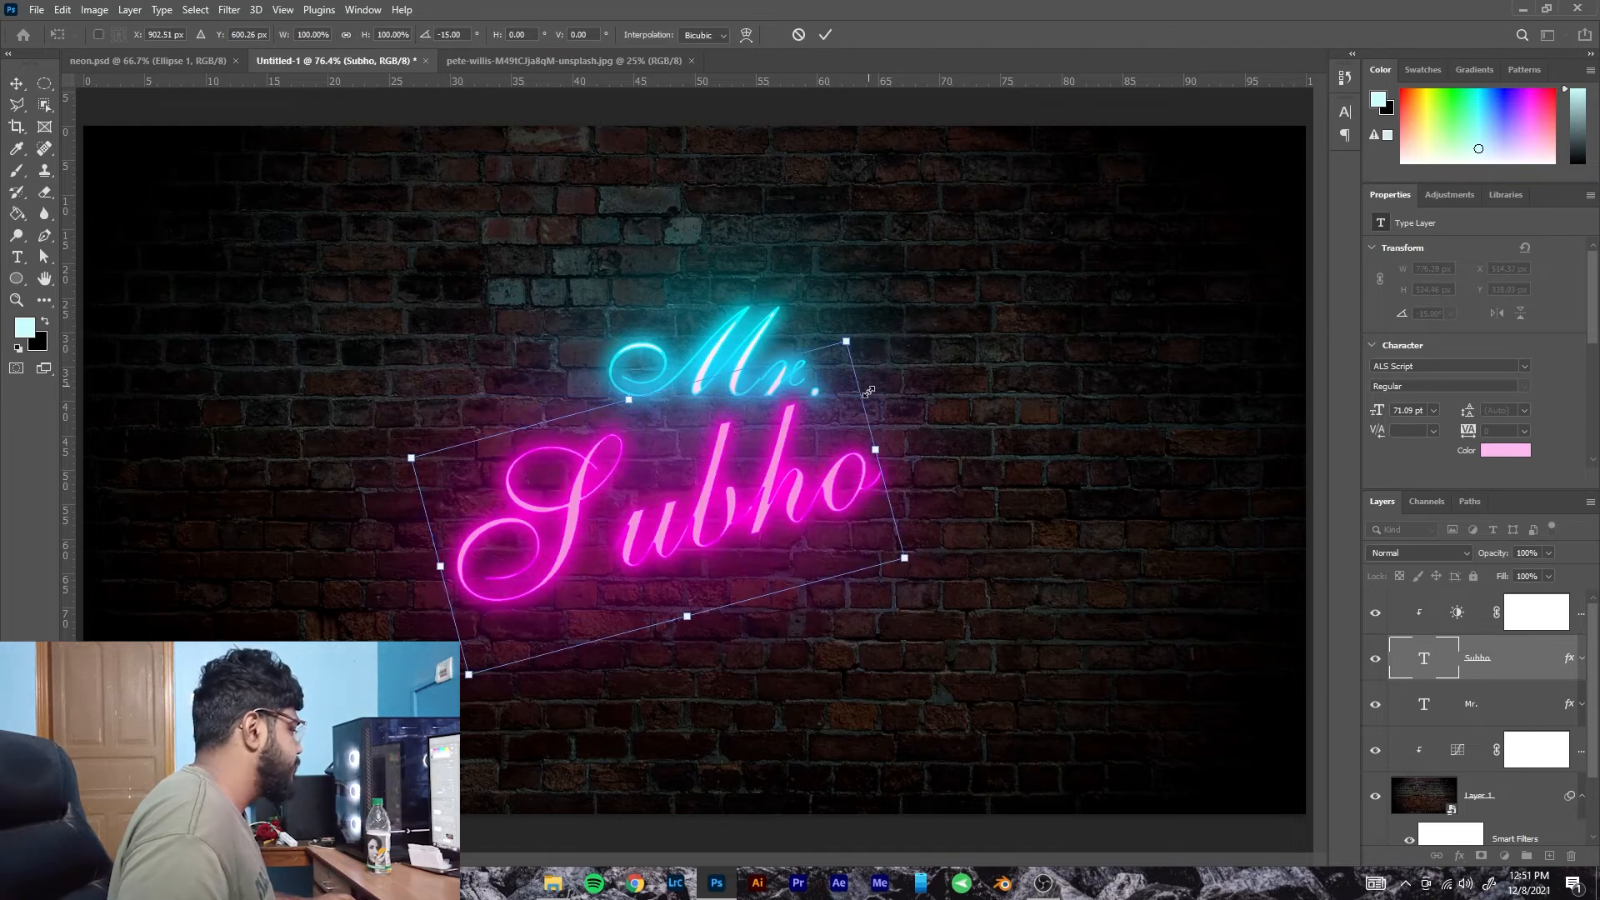
{"action": "left_click_drag", "start_coordinate": [906, 559], "coordinate": [866, 479]}
{"action": "left_click_drag", "start_coordinate": [753, 495], "coordinate": [809, 477]}
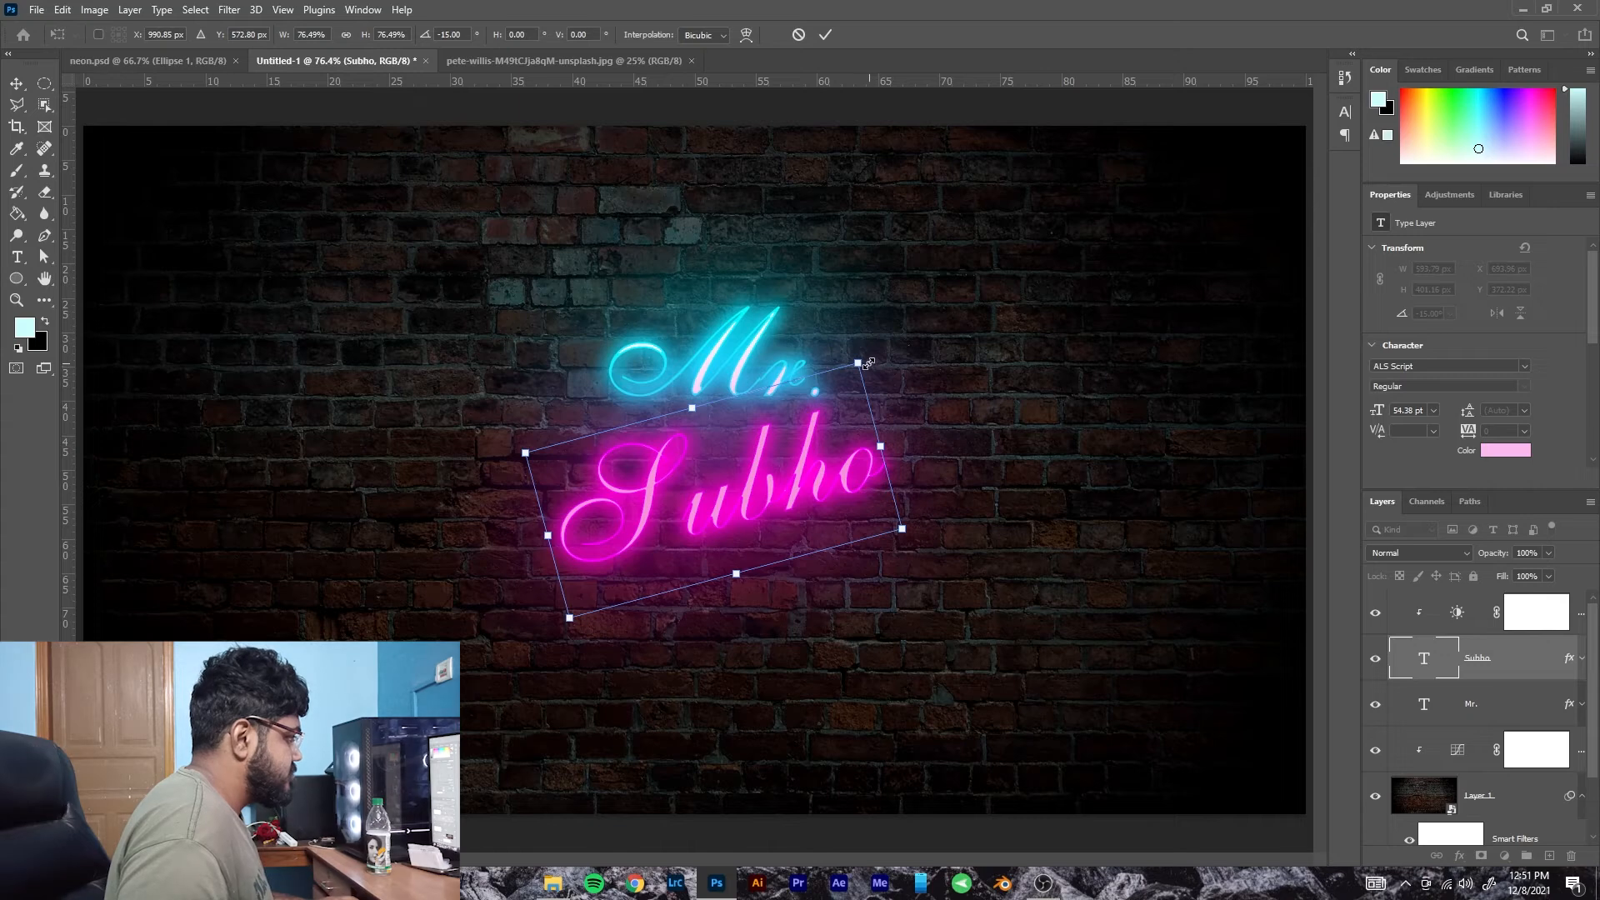
{"action": "left_click_drag", "start_coordinate": [866, 359], "coordinate": [860, 366]}
{"action": "left_click_drag", "start_coordinate": [750, 498], "coordinate": [743, 487]}
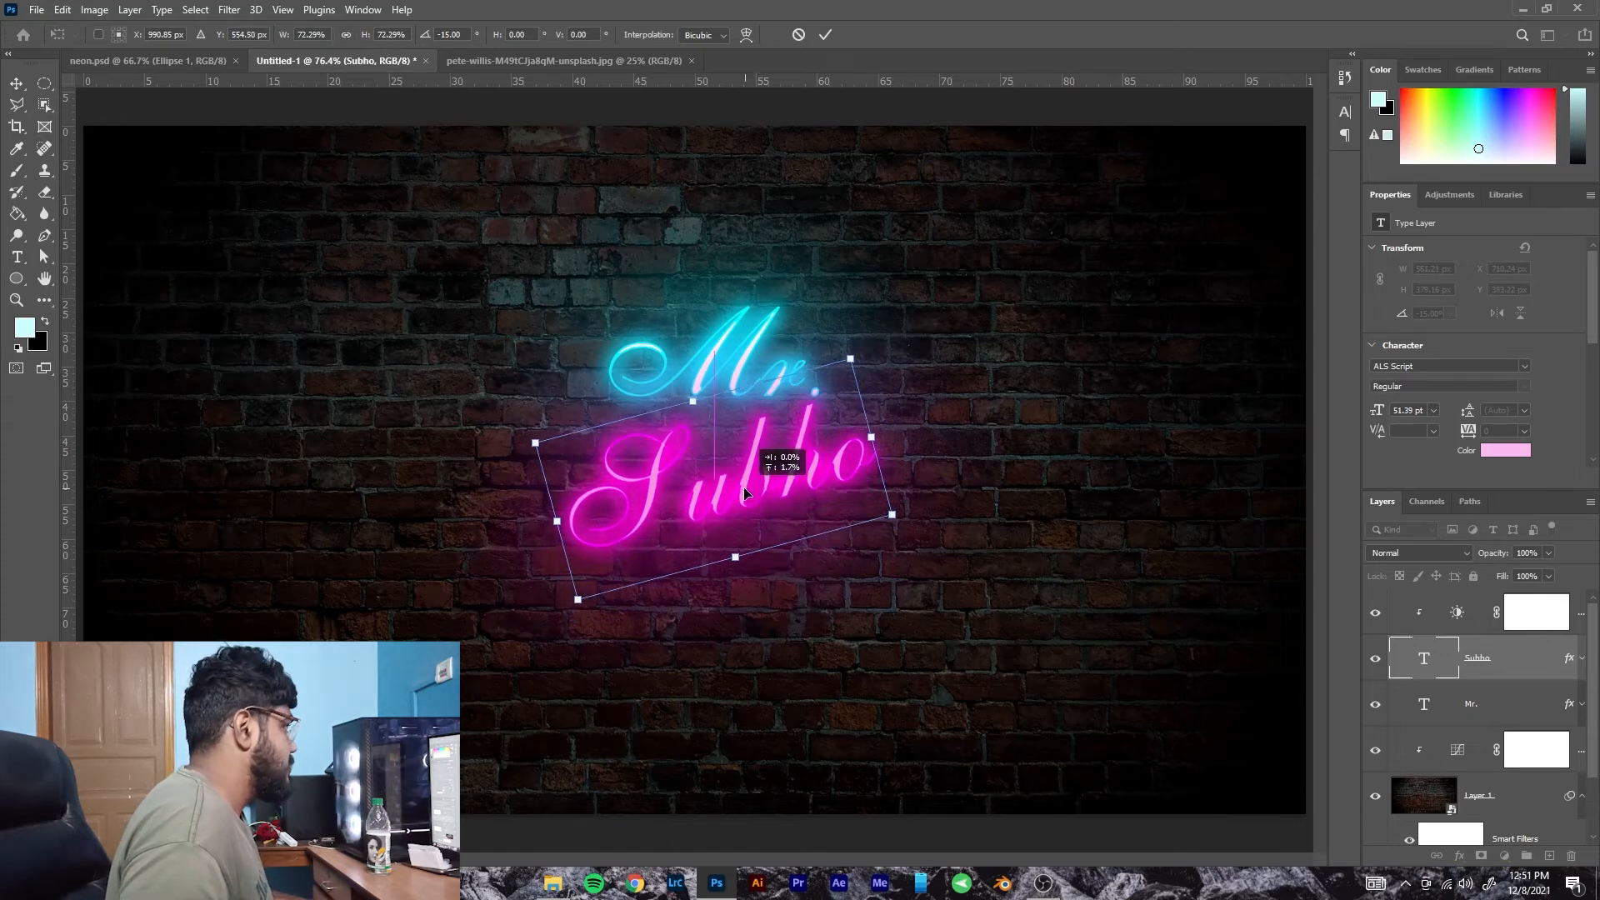
{"action": "left_click", "coordinate": [824, 36]}
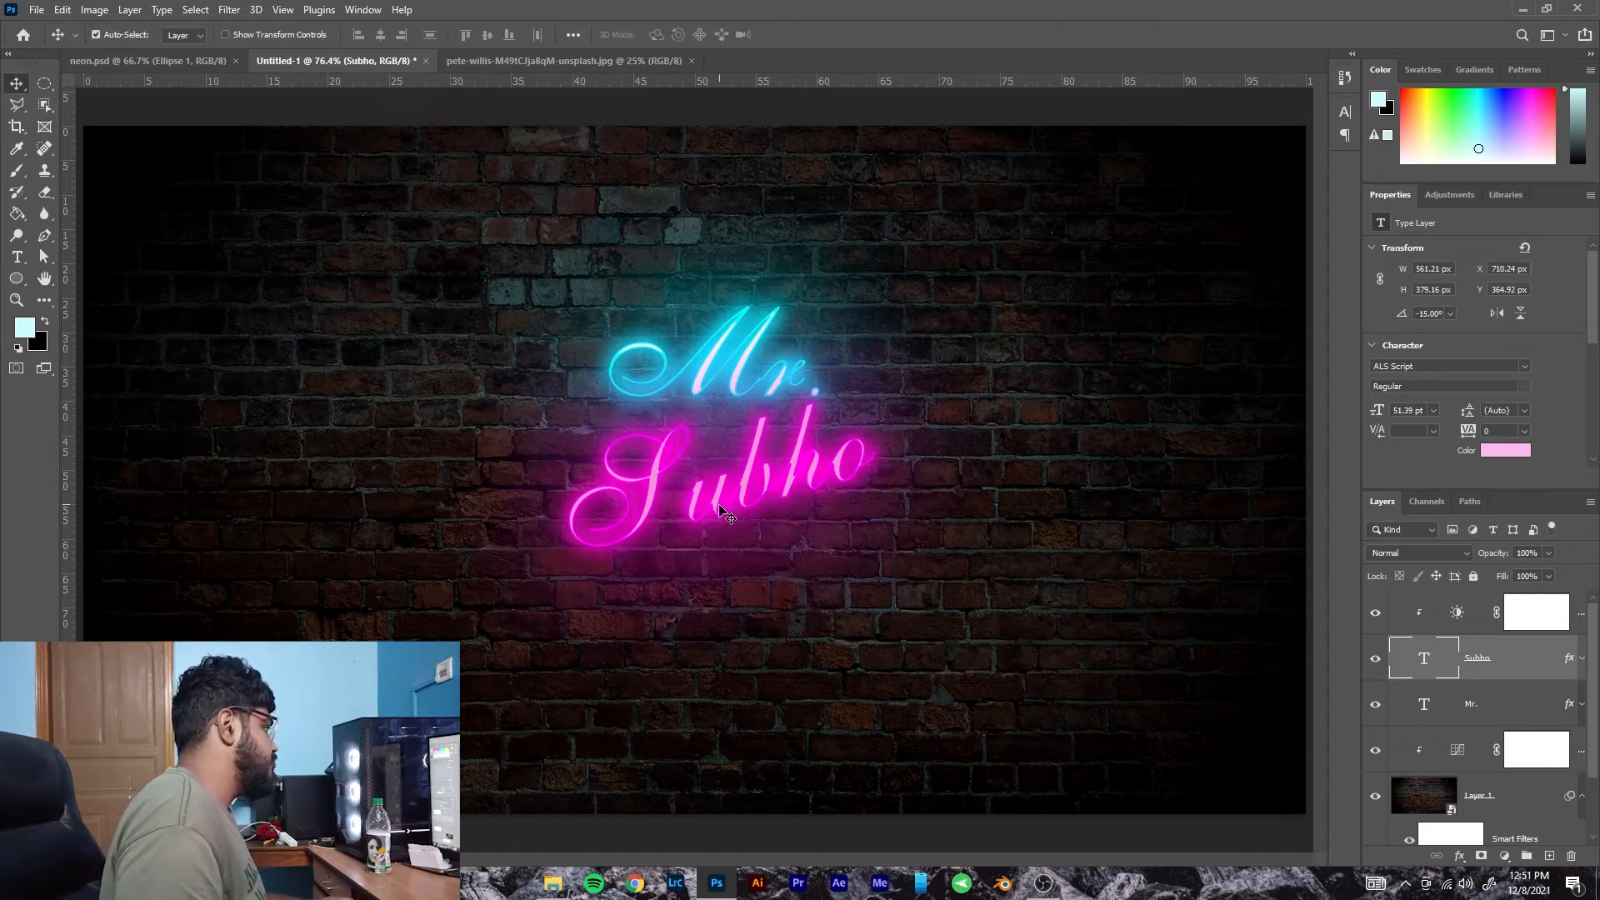
Move the name text down about 60 px and shift "Mr." slightly right and down to about X 832 px, Y 278 px.
{"action": "left_click_drag", "start_coordinate": [720, 510], "coordinate": [713, 546]}
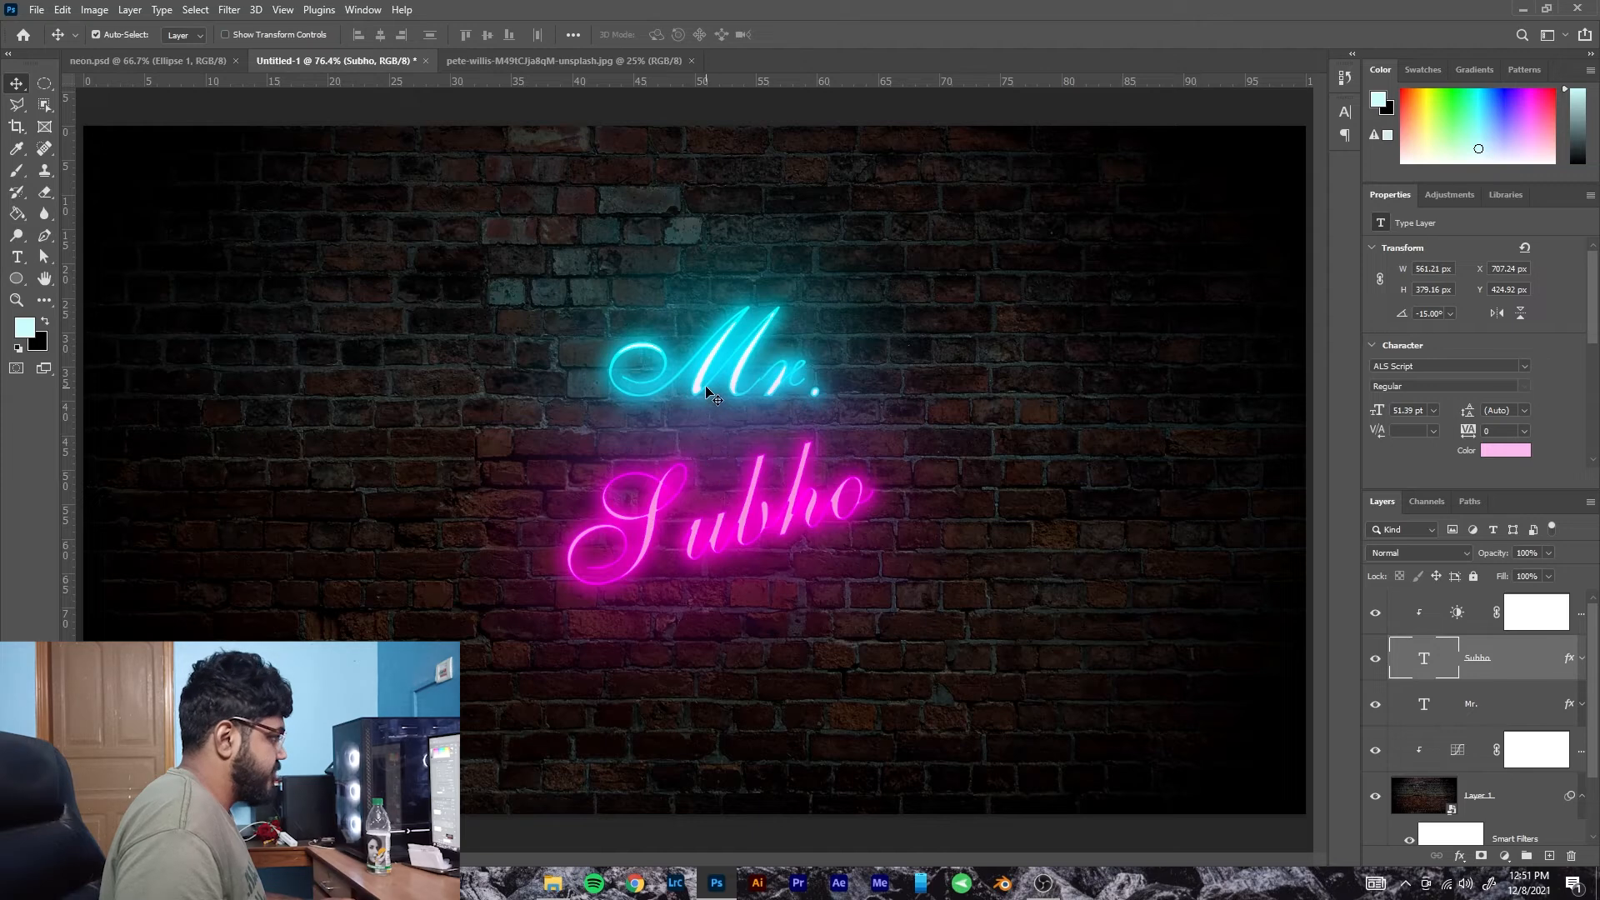
{"action": "left_click_drag", "start_coordinate": [707, 391], "coordinate": [721, 407]}
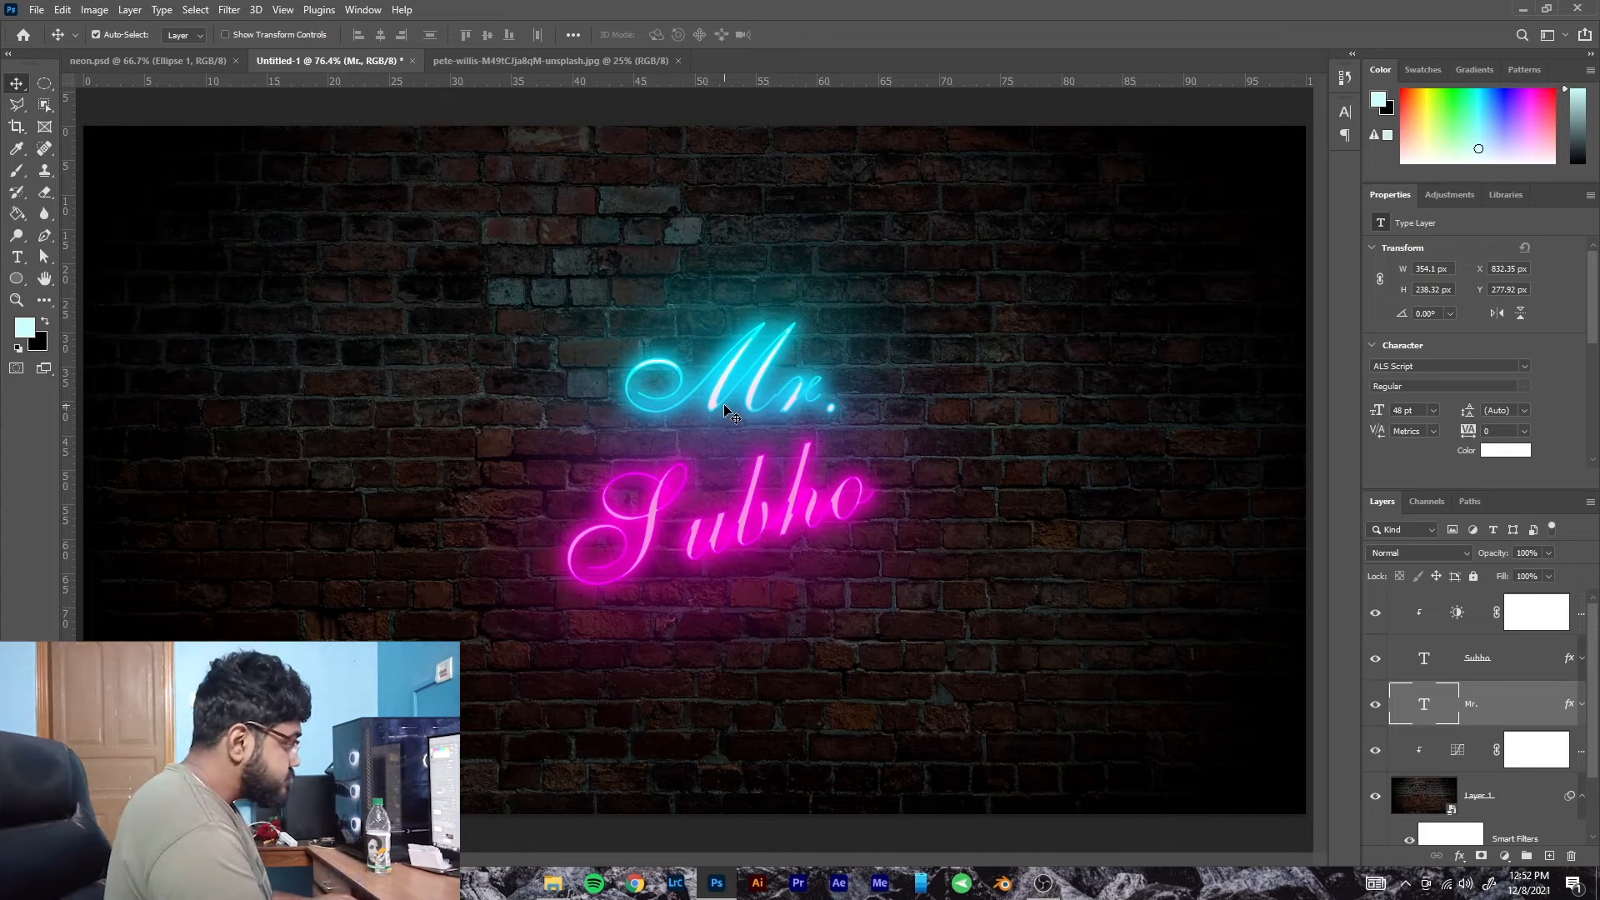
{"action": "scroll", "coordinate": [1416, 750], "scroll_direction": "down", "scroll_amount": 1}
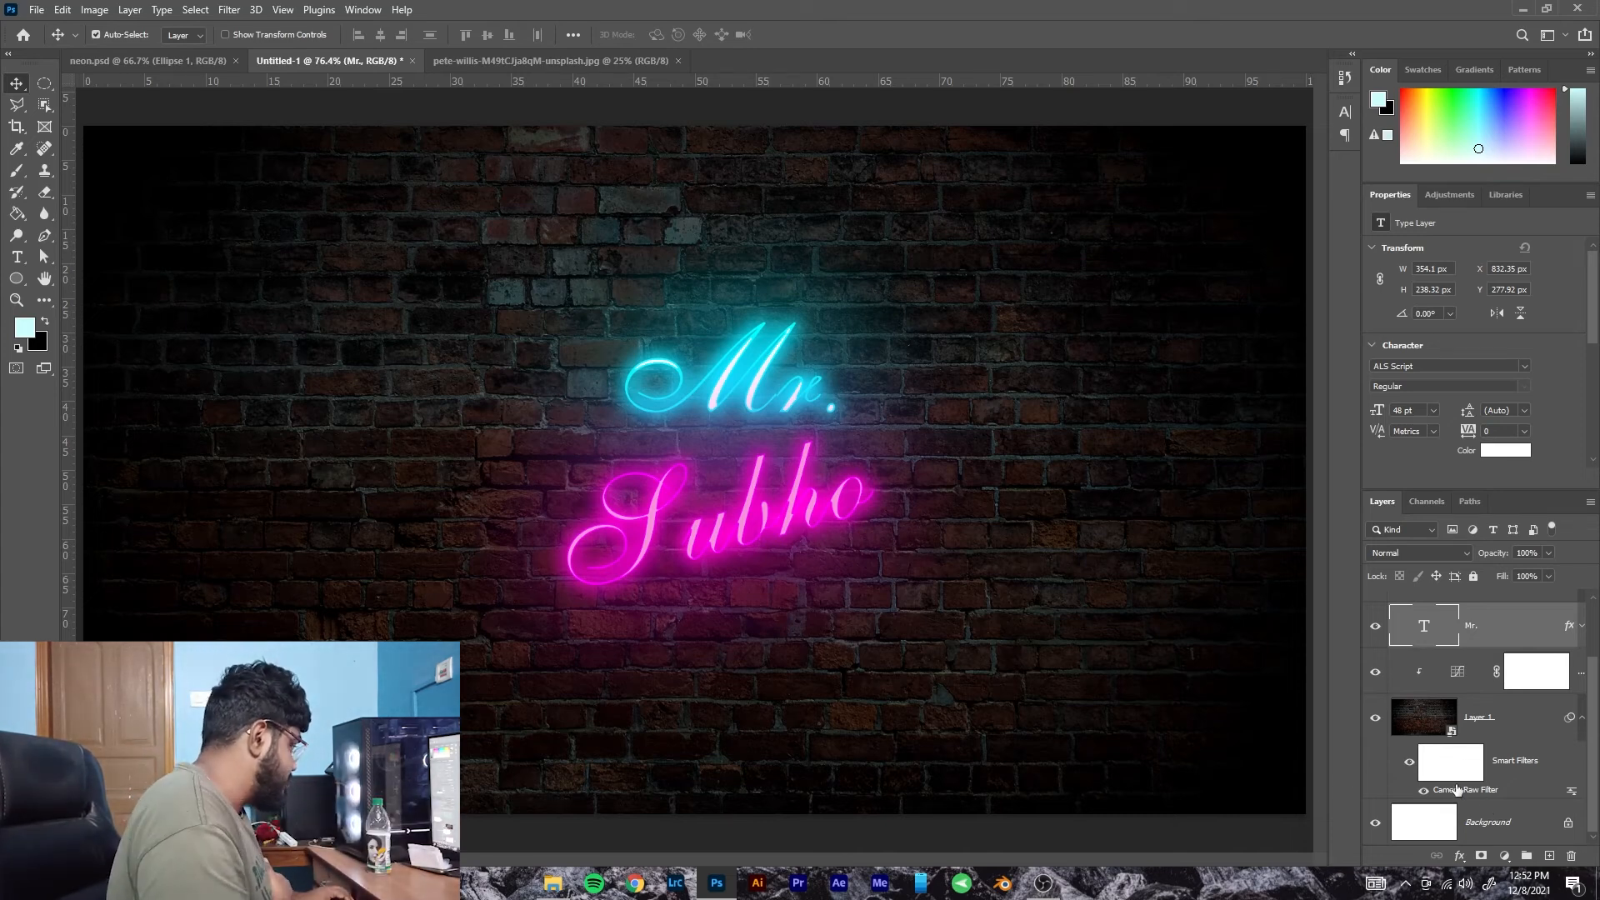
Darken the brick wall layer by setting its Camera Raw filter exposure to -3.75.
{"action": "left_click", "coordinate": [1484, 794]}
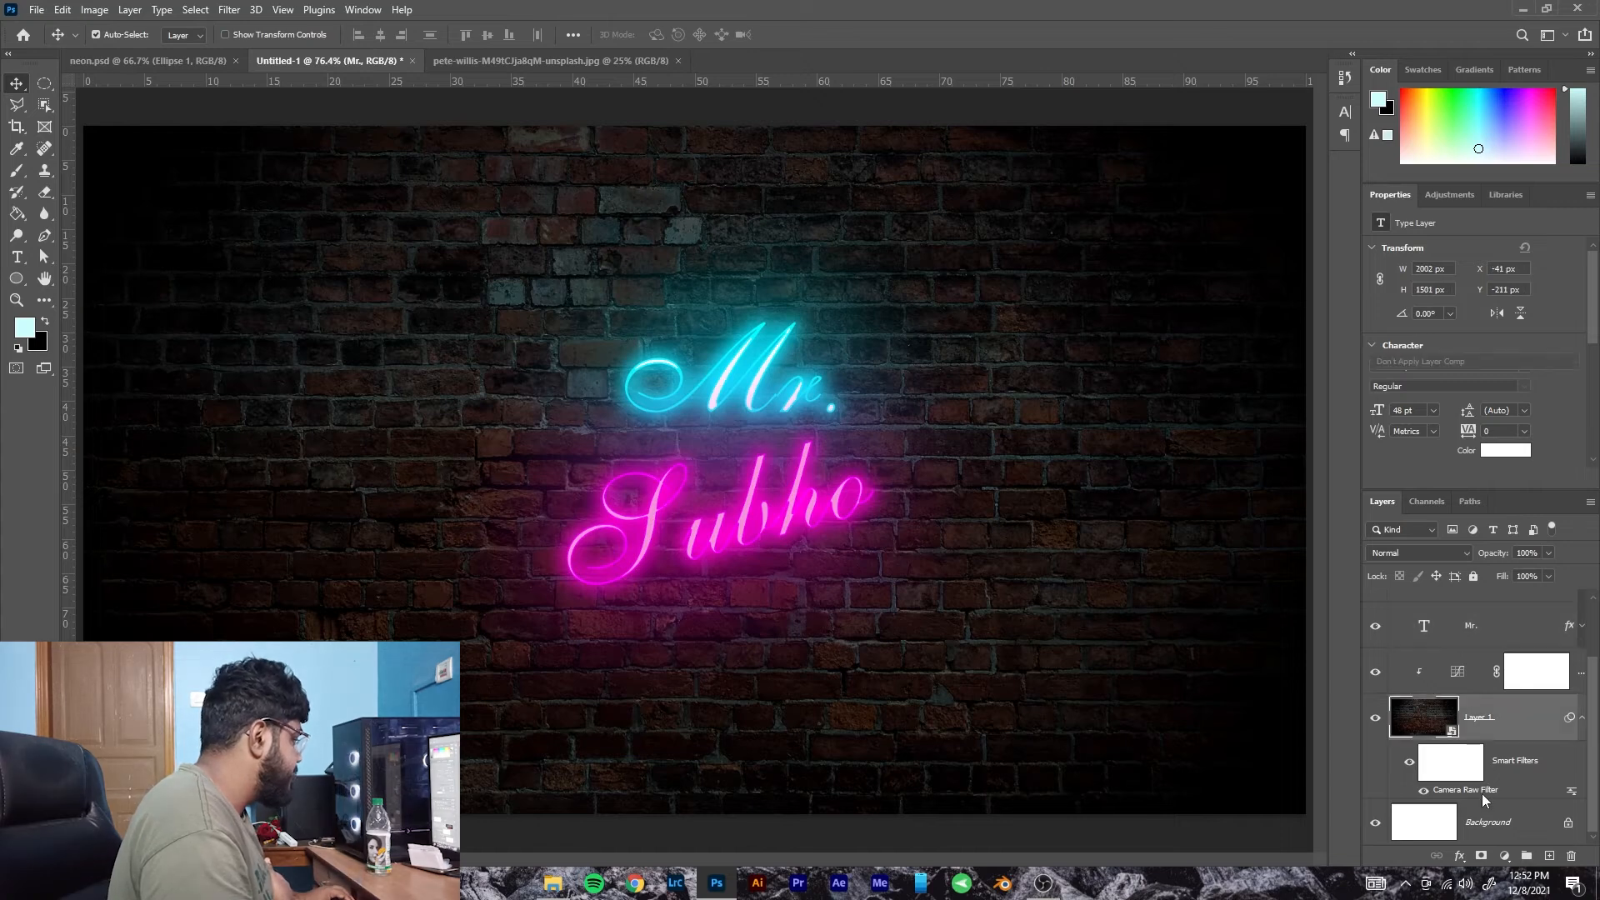
{"action": "double_click", "coordinate": [1503, 787]}
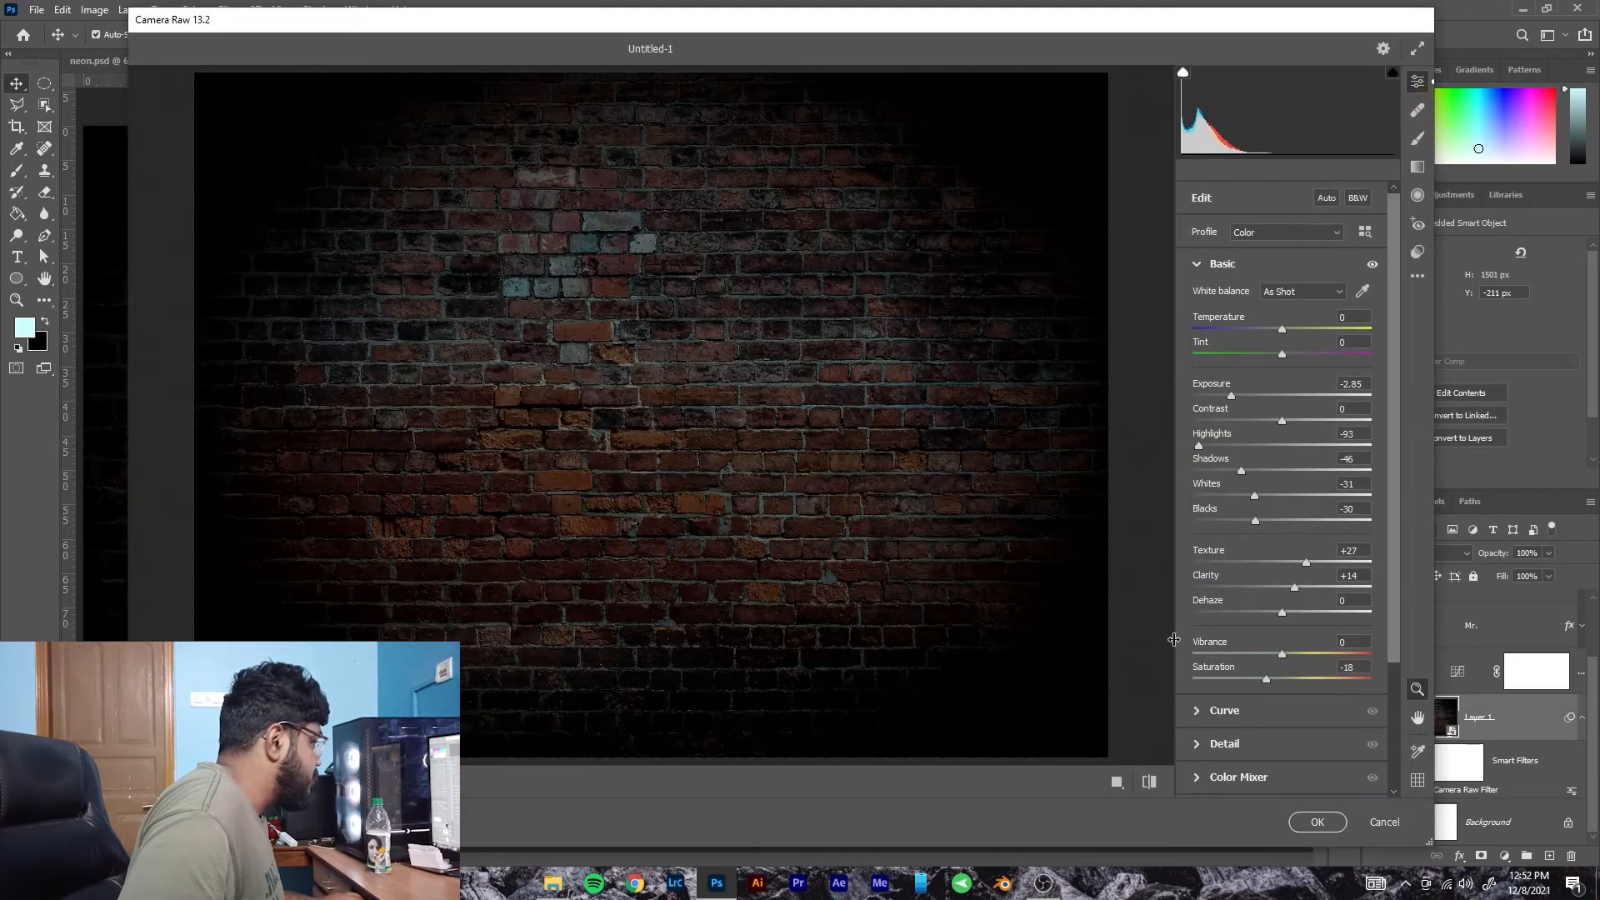
{"action": "left_click_drag", "start_coordinate": [1231, 396], "coordinate": [1215, 396]}
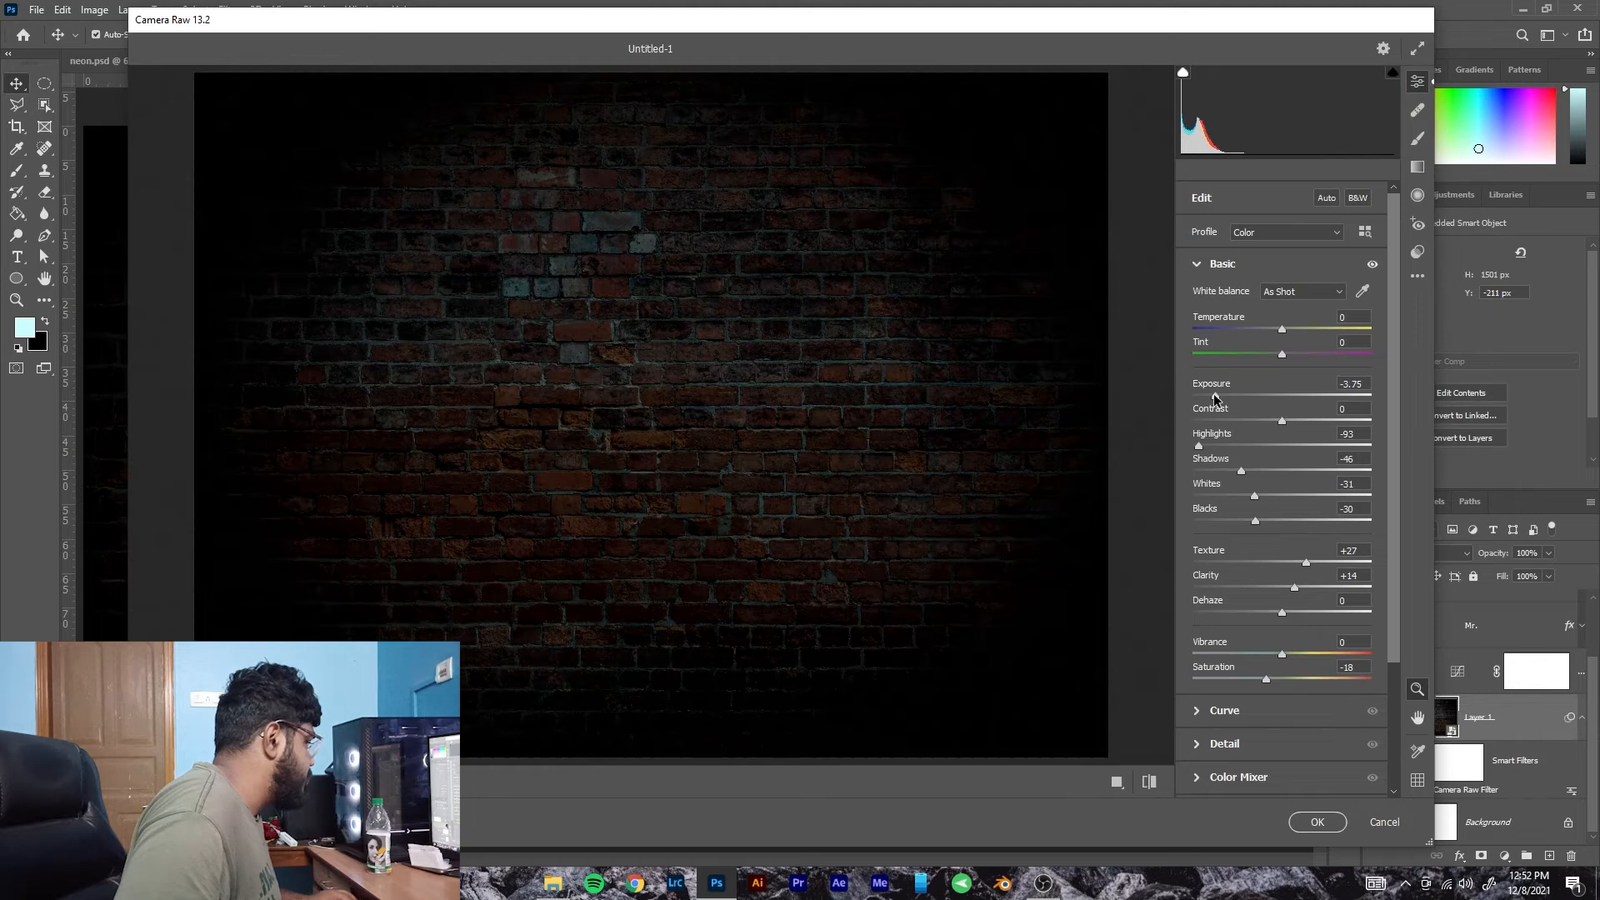
{"action": "left_click", "coordinate": [1312, 822]}
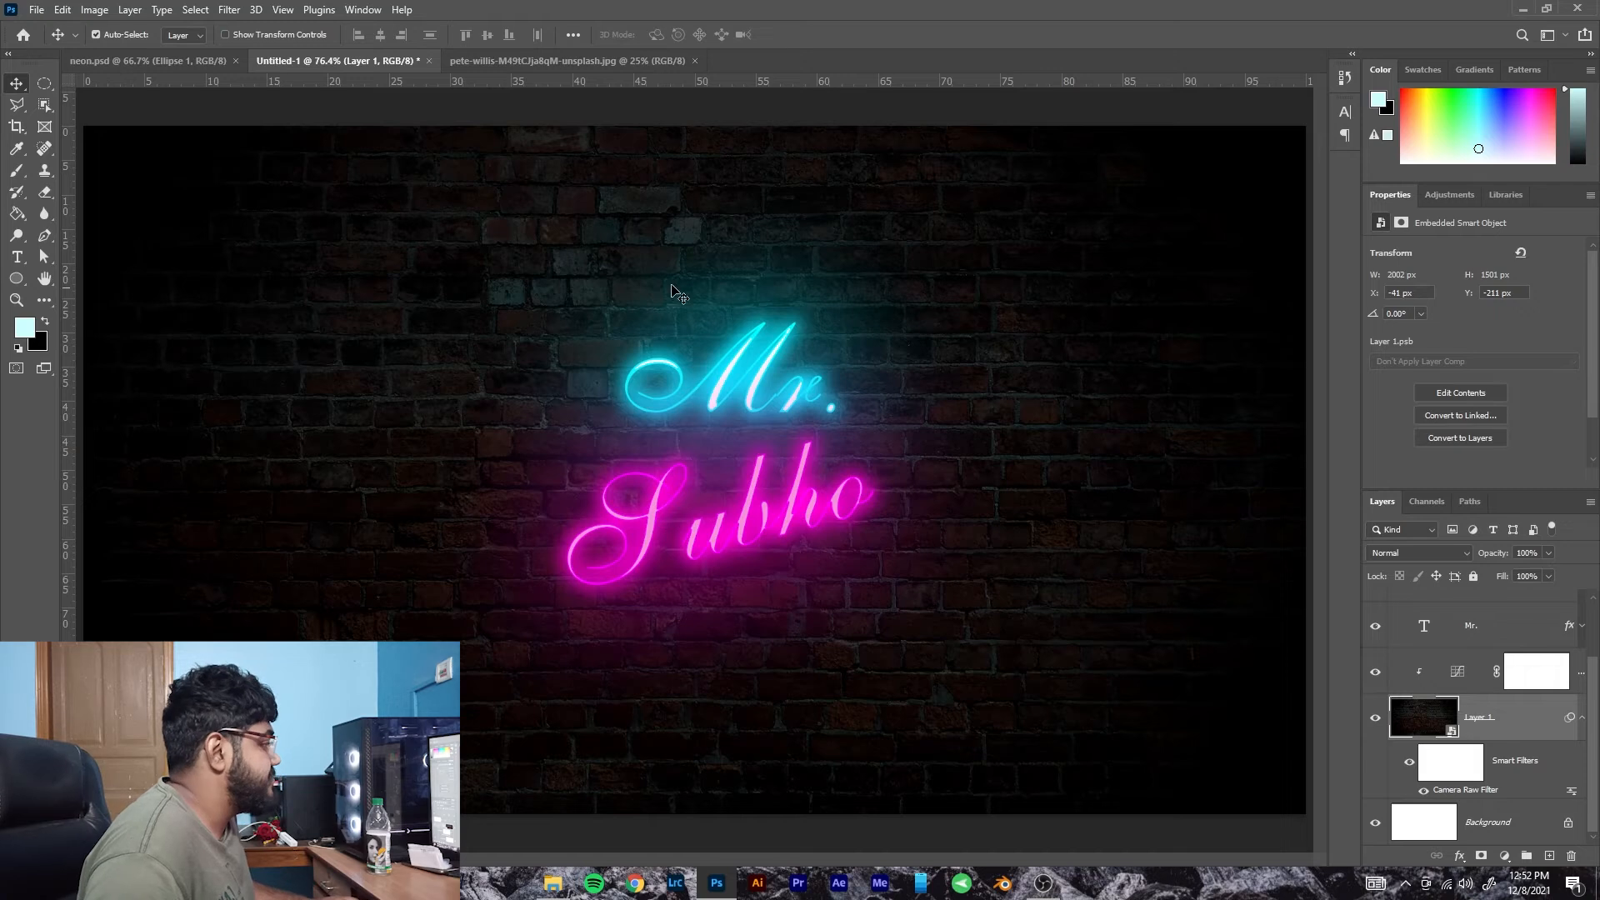
Draw an unfilled circle about 917 px across around both texts with the Ellipse tool, using a cyan #00eaff stroke 6.35 px wide.
{"action": "right_click", "coordinate": [43, 88]}
{"action": "left_click", "coordinate": [17, 279]}
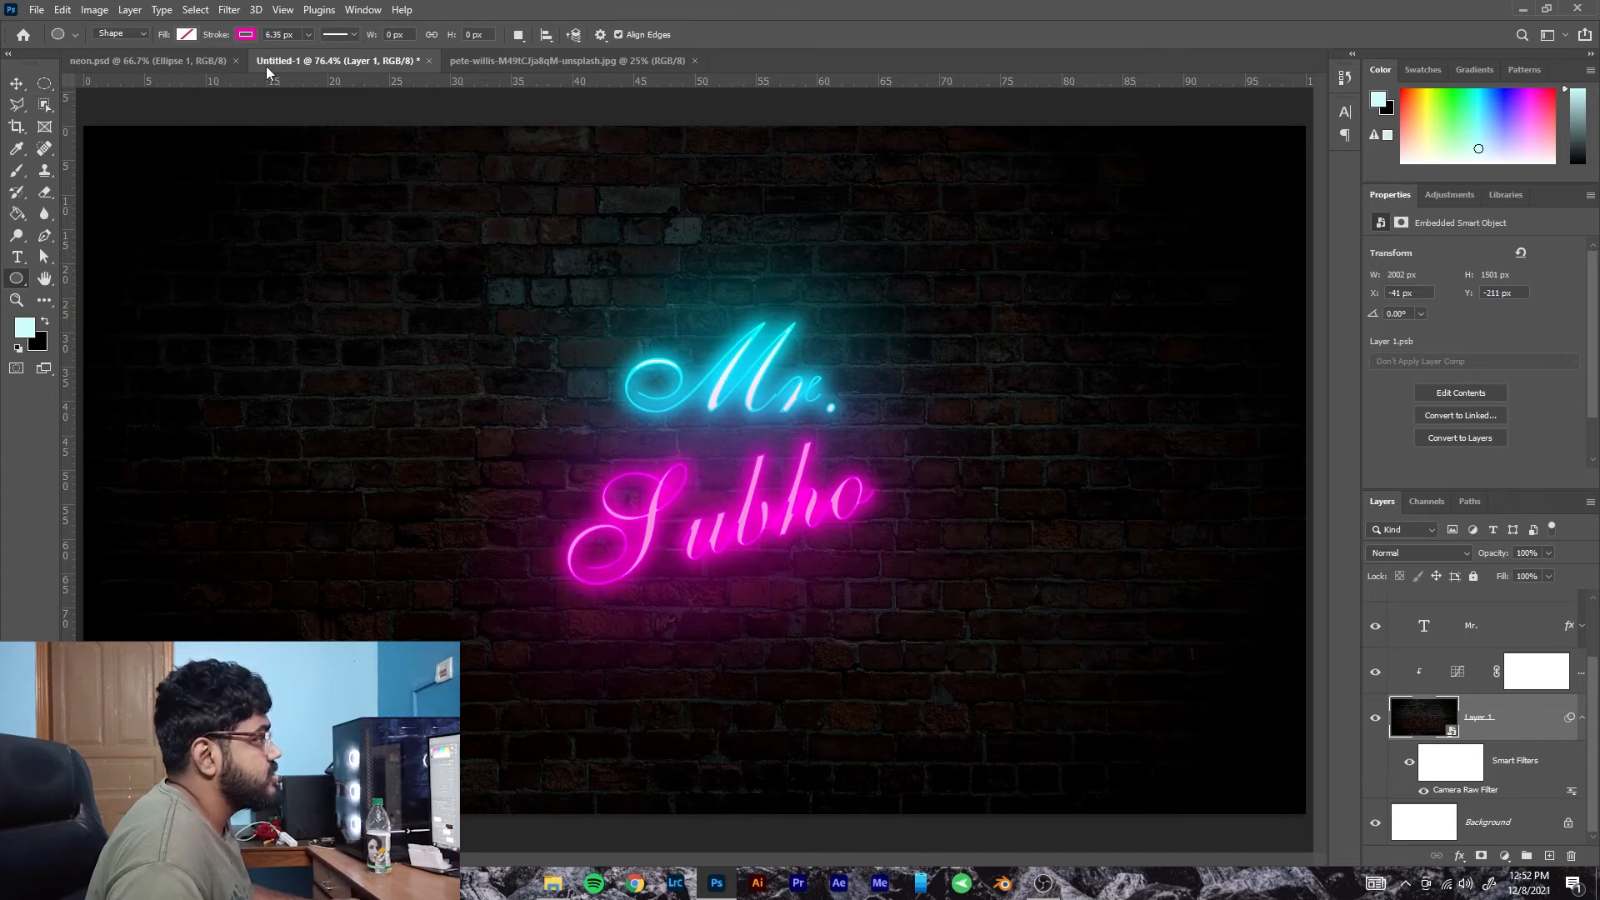
{"action": "left_click", "coordinate": [245, 35]}
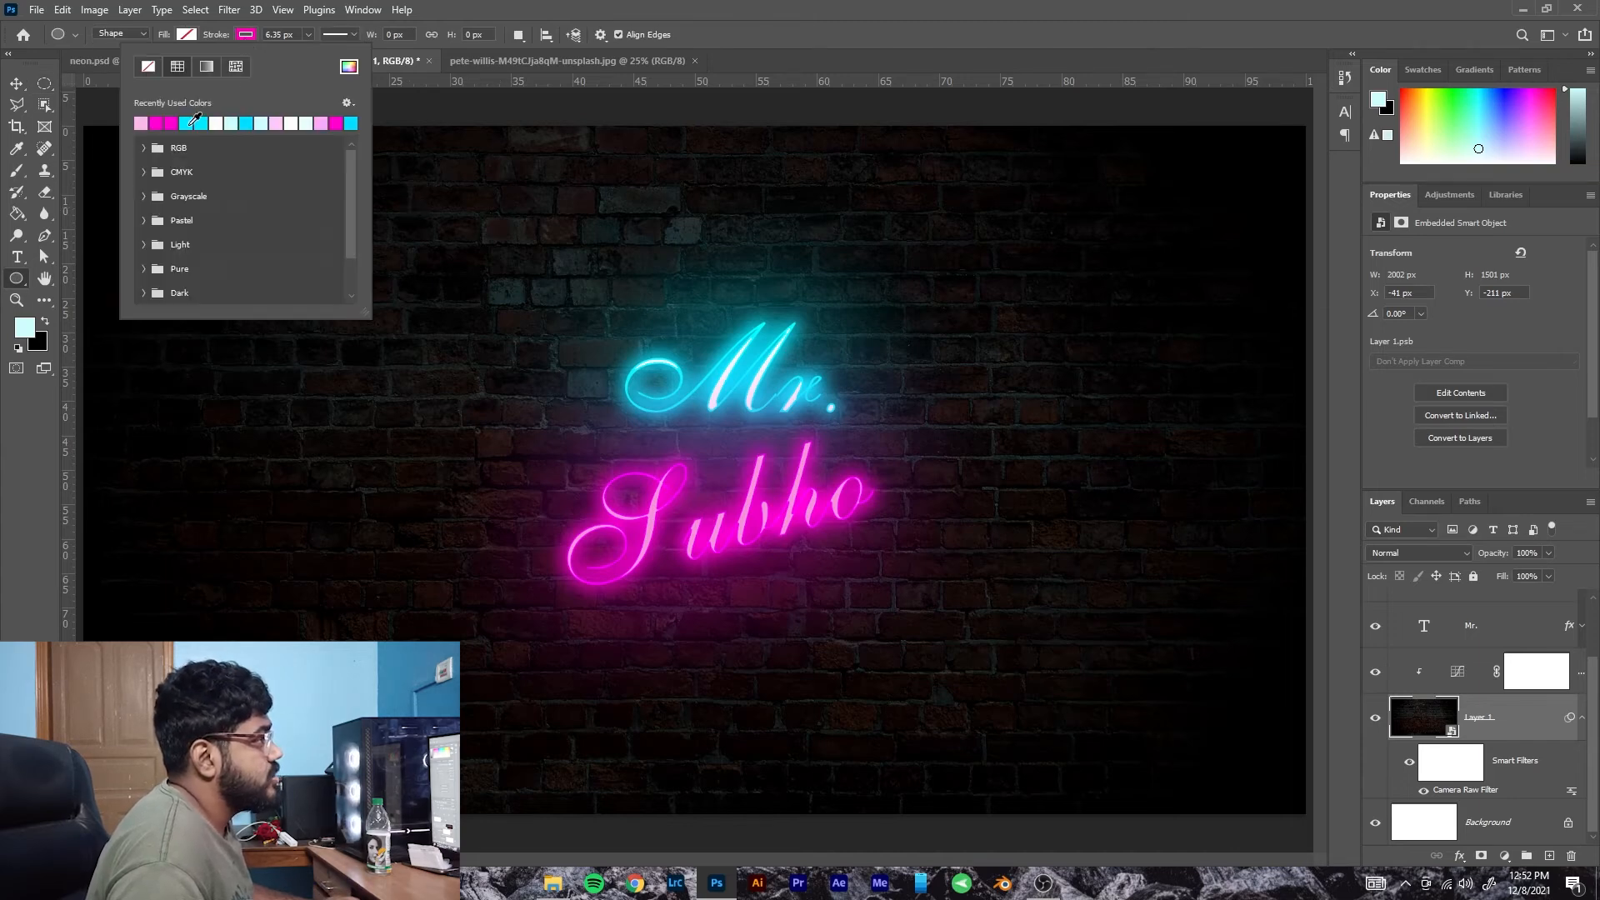
{"action": "left_click", "coordinate": [195, 122]}
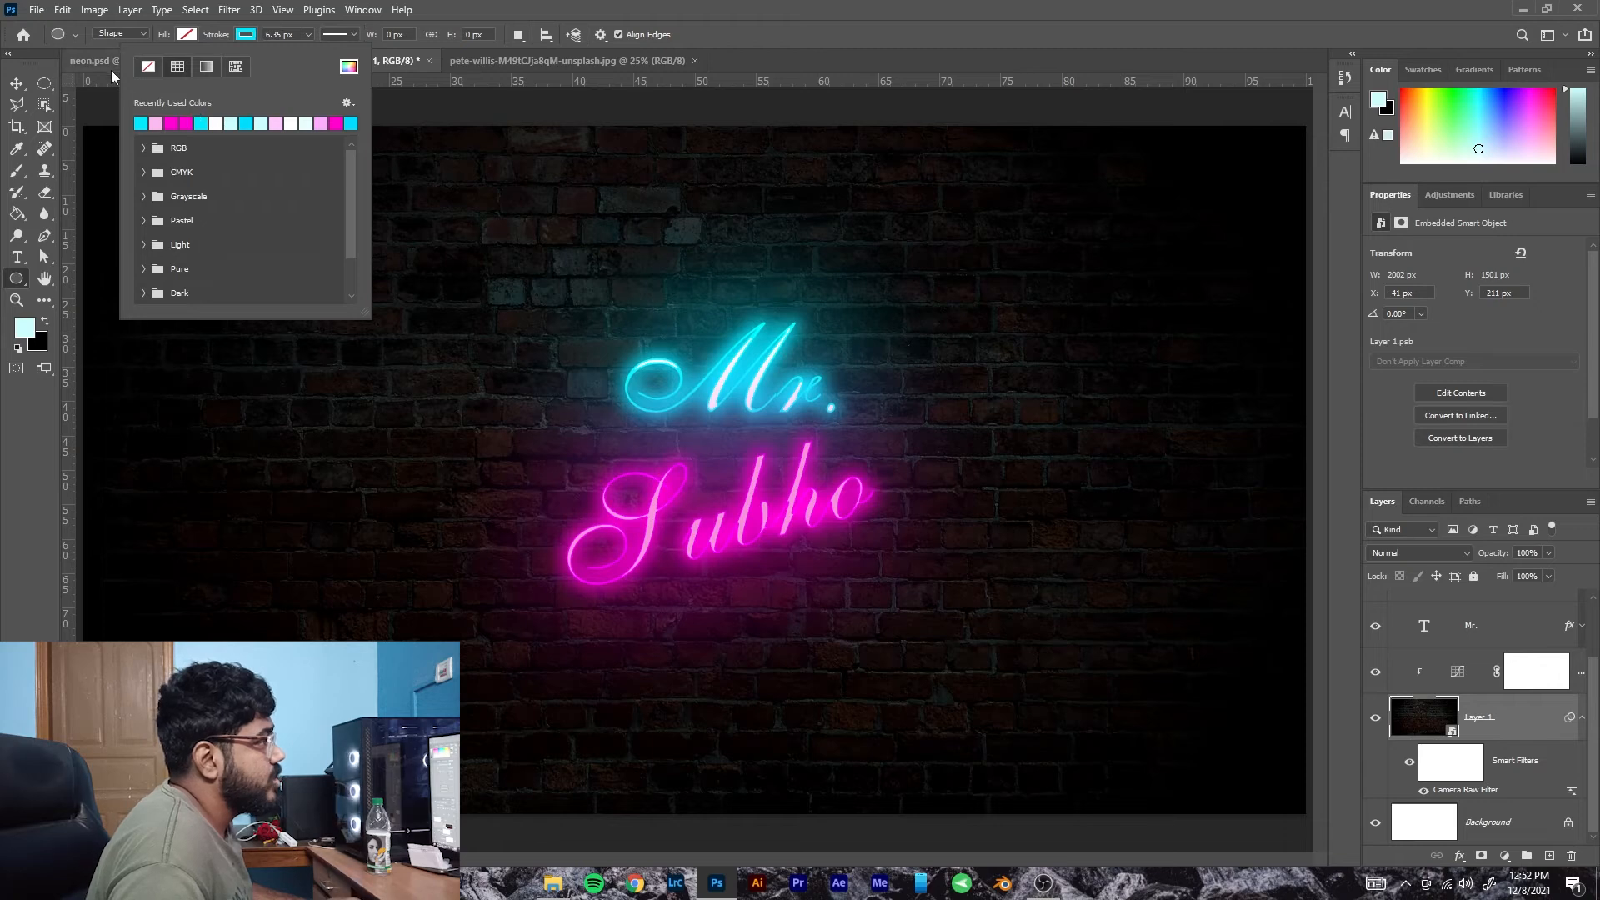
{"action": "left_click", "coordinate": [348, 66]}
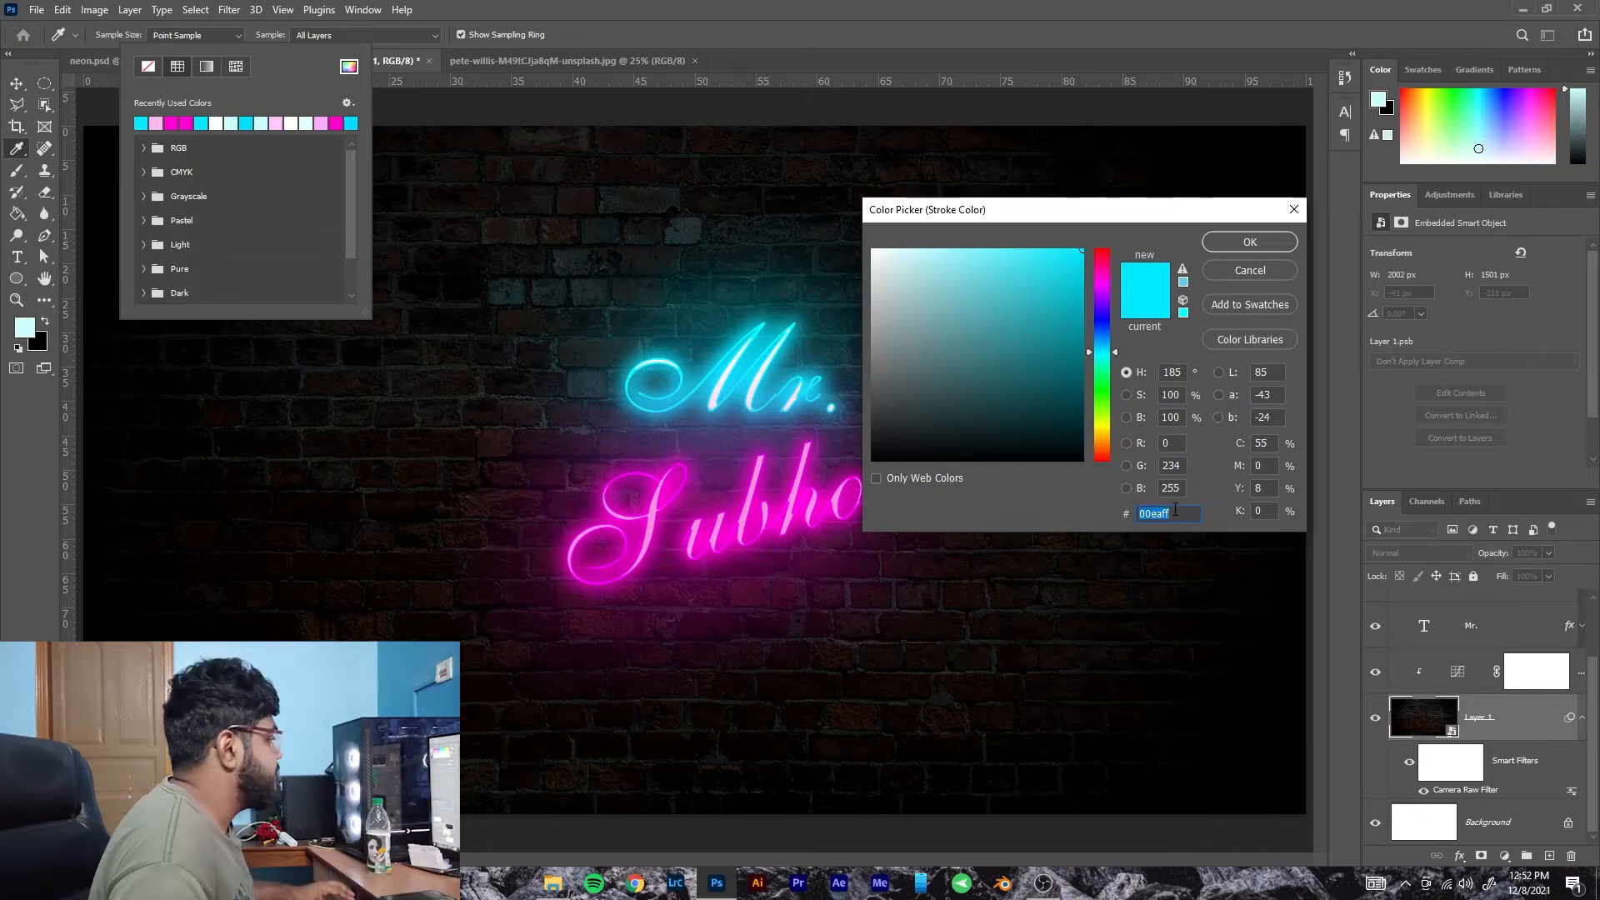
{"action": "left_click", "coordinate": [1247, 239]}
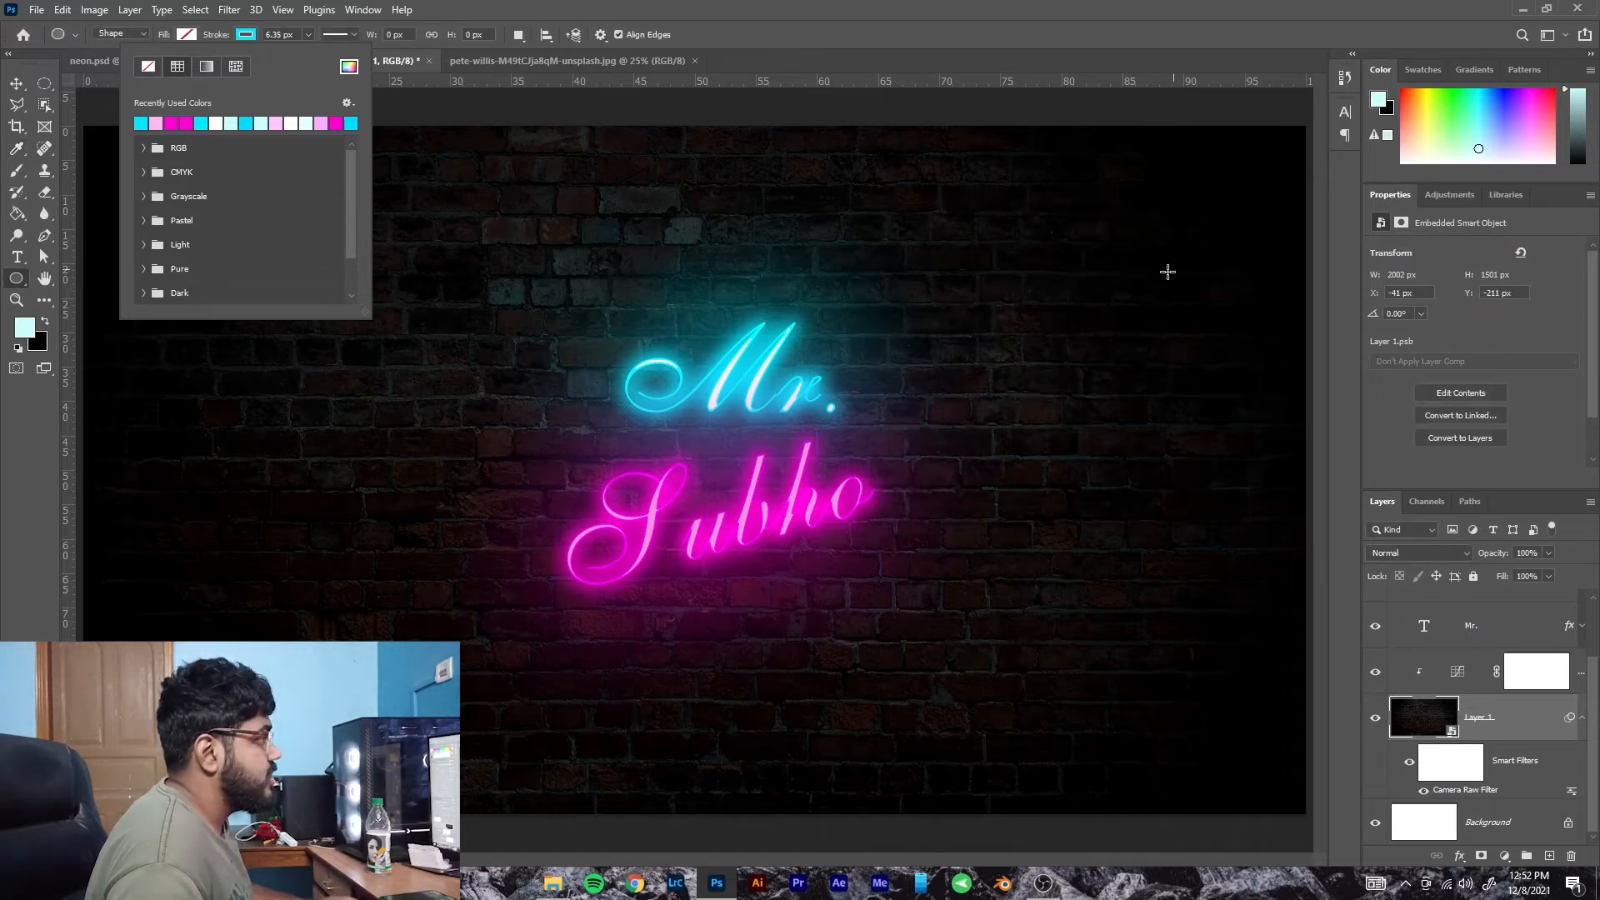
{"action": "left_click", "coordinate": [541, 106]}
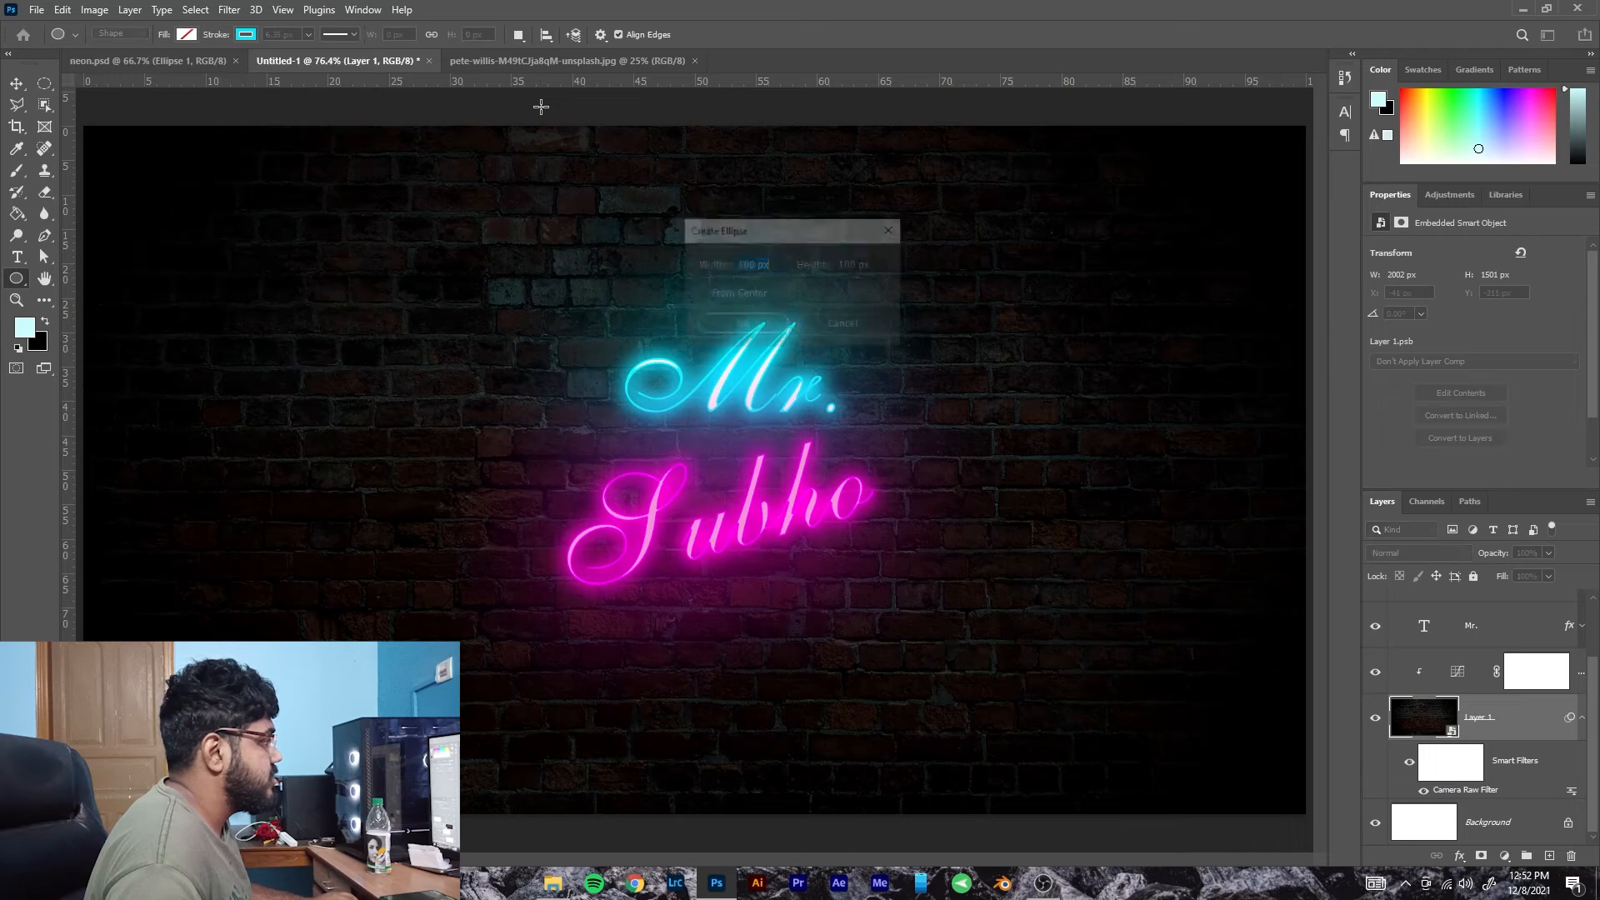
{"action": "left_click", "coordinate": [845, 325]}
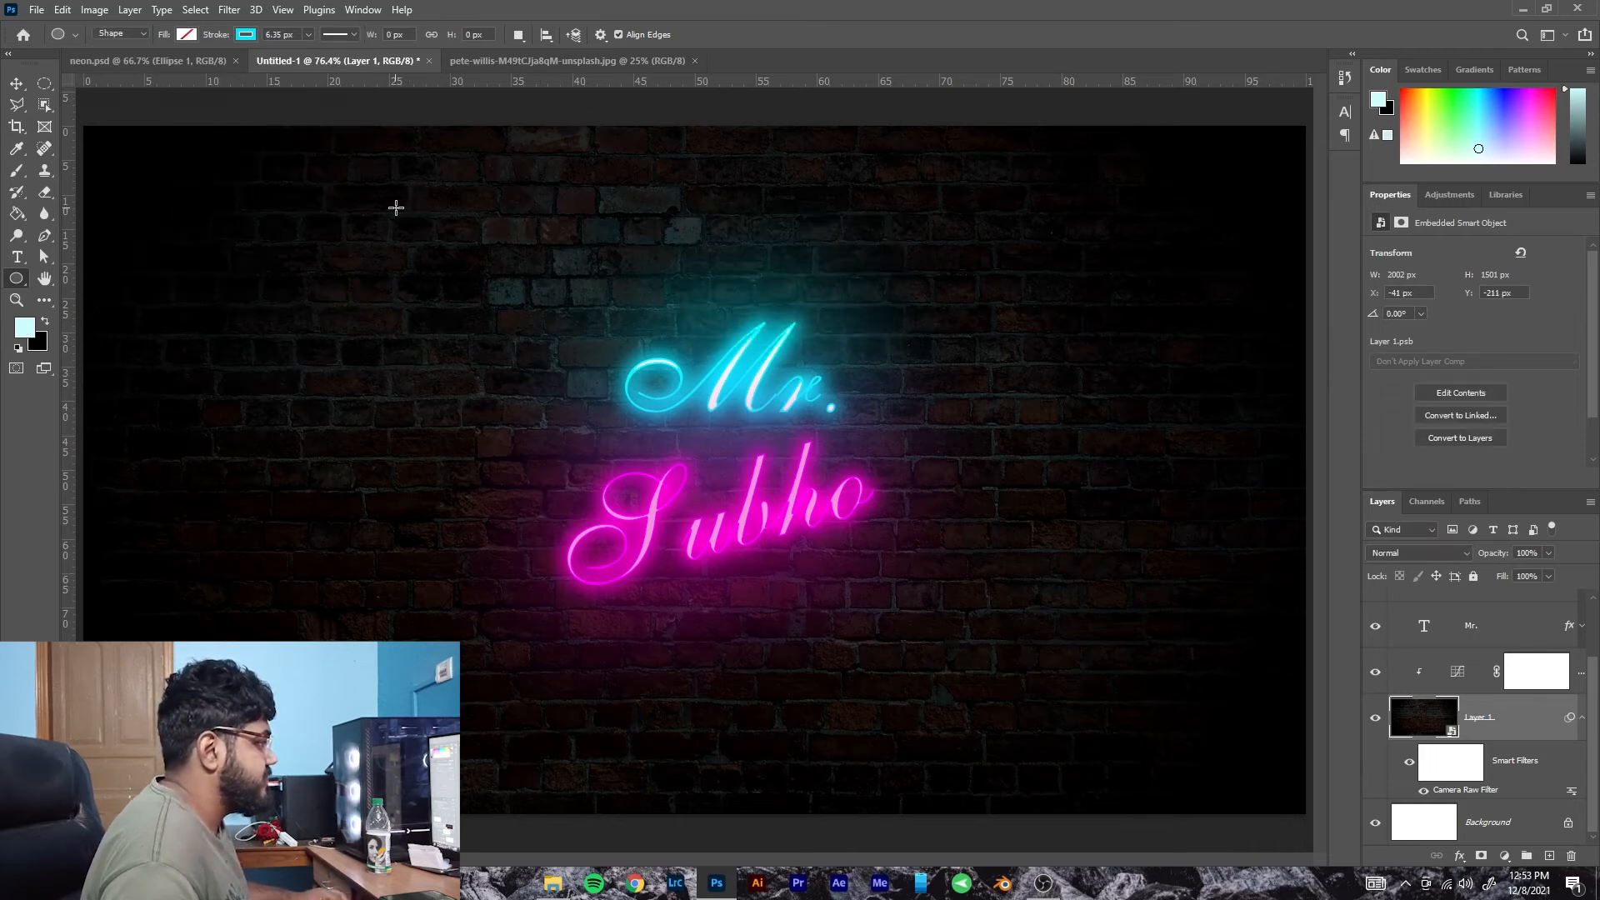
{"action": "left_click_drag", "start_coordinate": [396, 207], "coordinate": [1454, 784]}
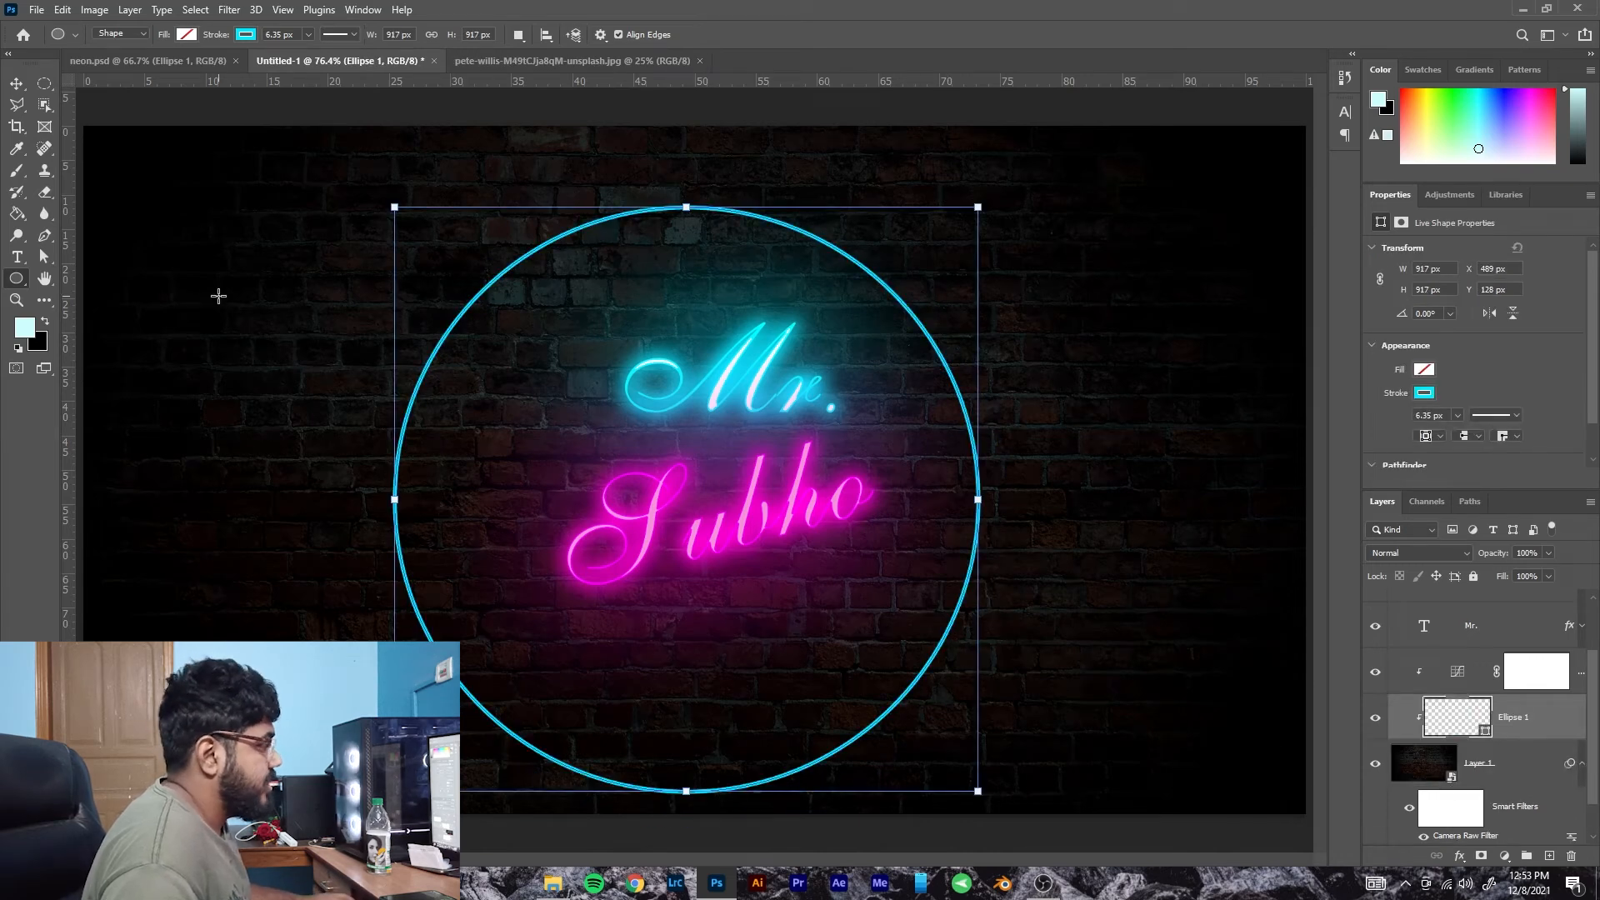
Move the cyan circle right and slightly up to about X 554 px, Y 116 px.
{"action": "left_click", "coordinate": [15, 84]}
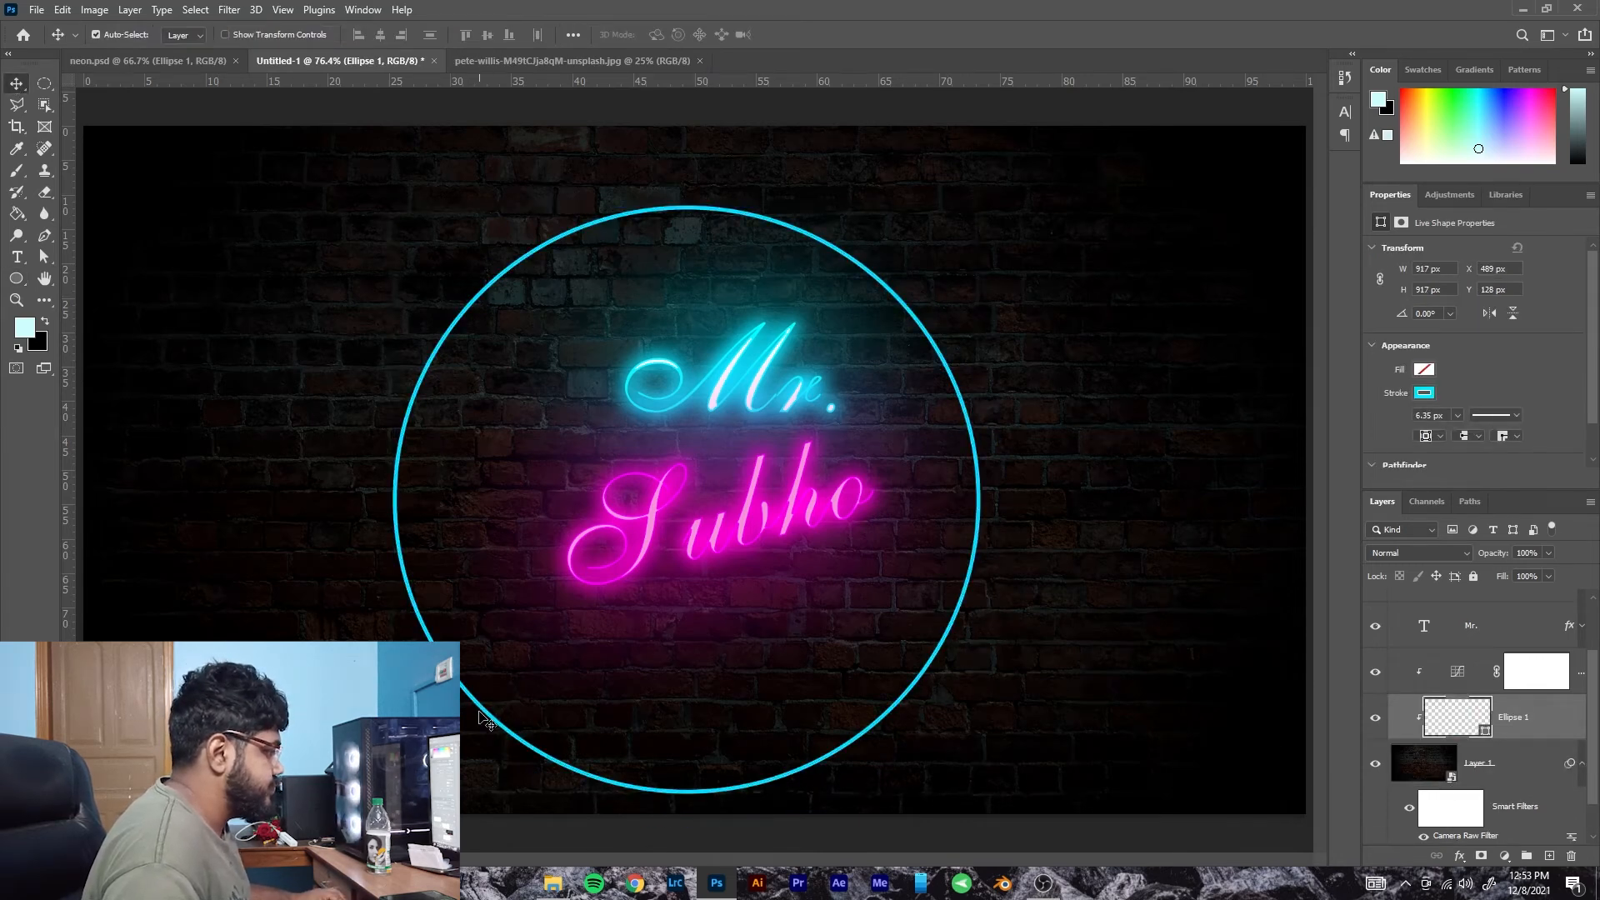
{"action": "mouse_move", "coordinate": [481, 709]}
{"action": "left_mouse_down"}
{"action": "mouse_move", "coordinate": [535, 713]}
{"action": "mouse_move", "coordinate": [494, 710]}
{"action": "mouse_move", "coordinate": [508, 702]}
{"action": "left_mouse_up"}
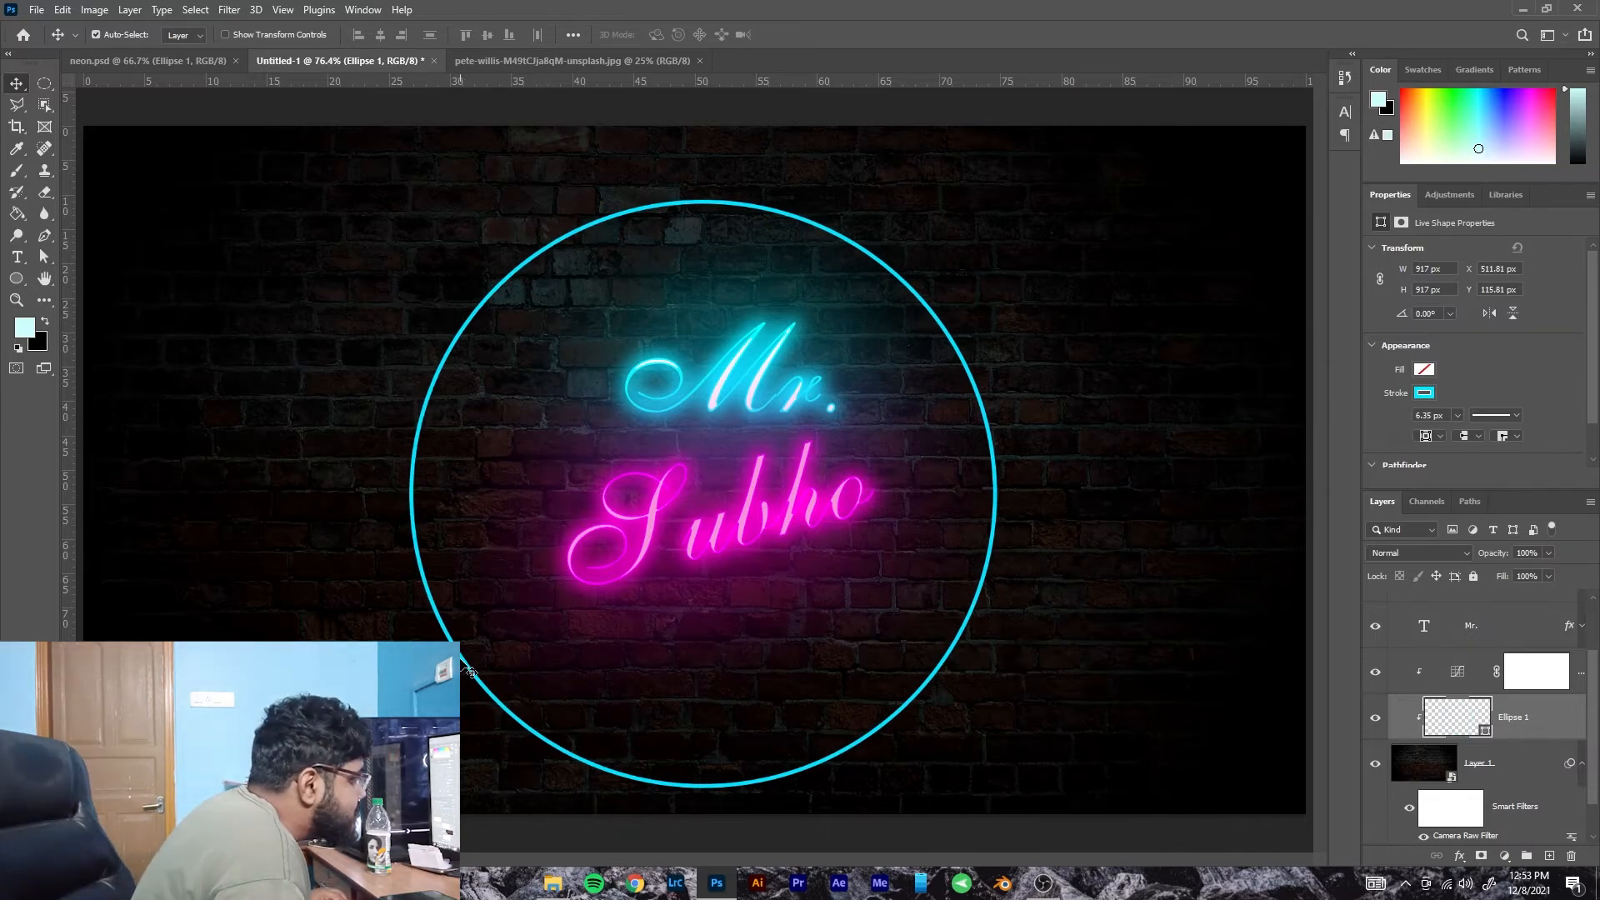
{"action": "left_click_drag", "start_coordinate": [473, 664], "coordinate": [494, 664]}
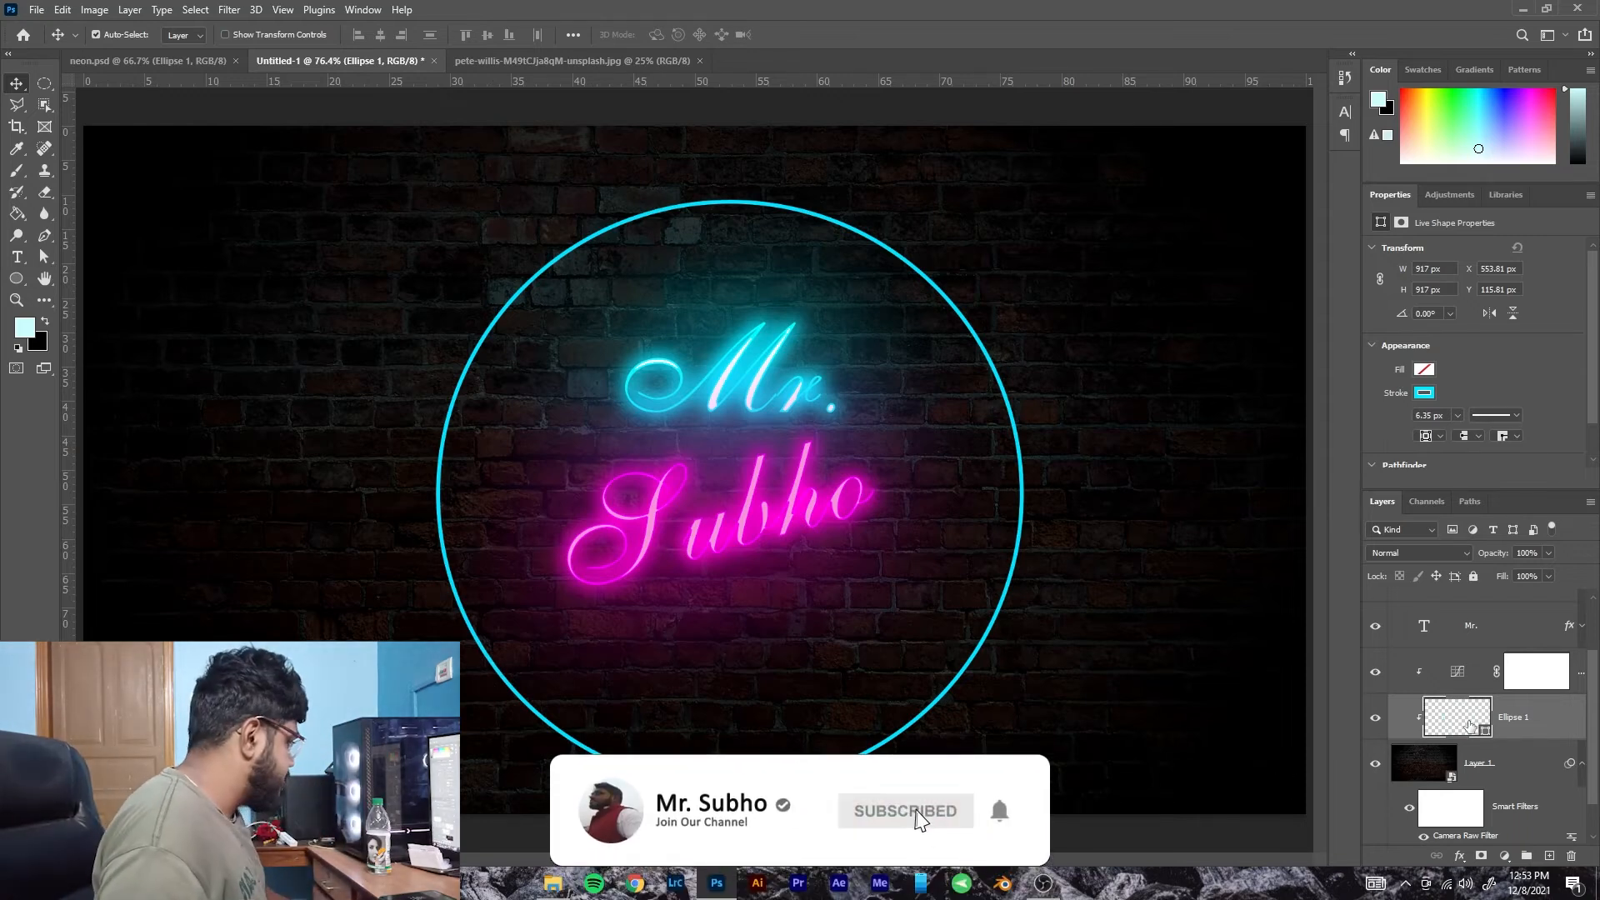
Release the circle layer from the brick wall's clipping mask, duplicate it and hide the original circle.
{"action": "key", "text": "ctrl+j"}
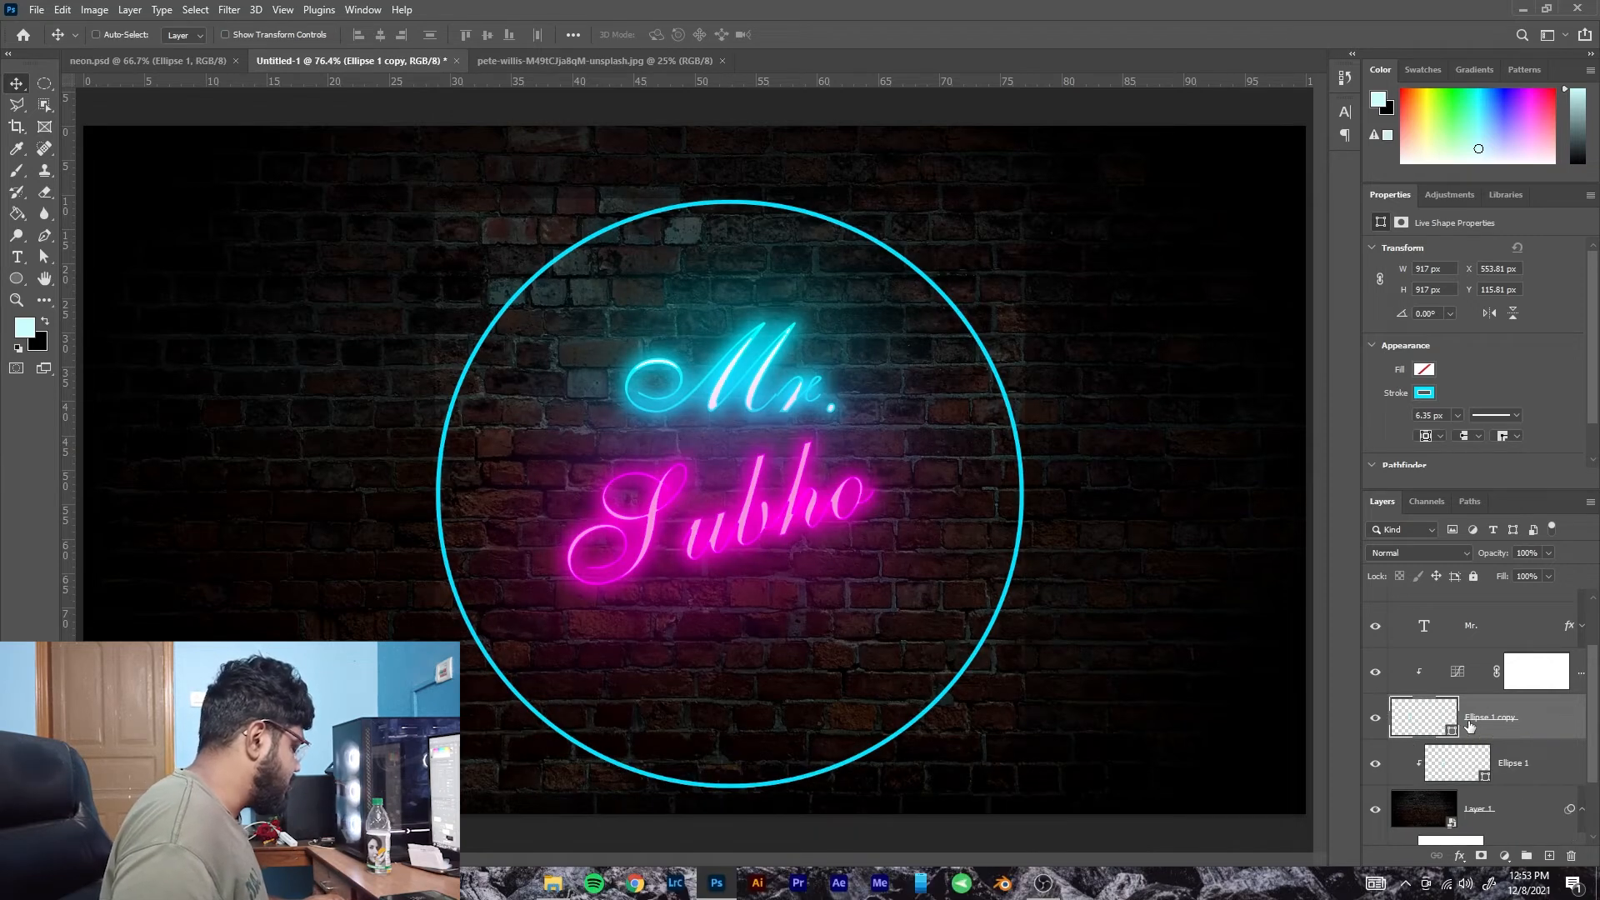
{"action": "key", "text": "ctrl+z"}
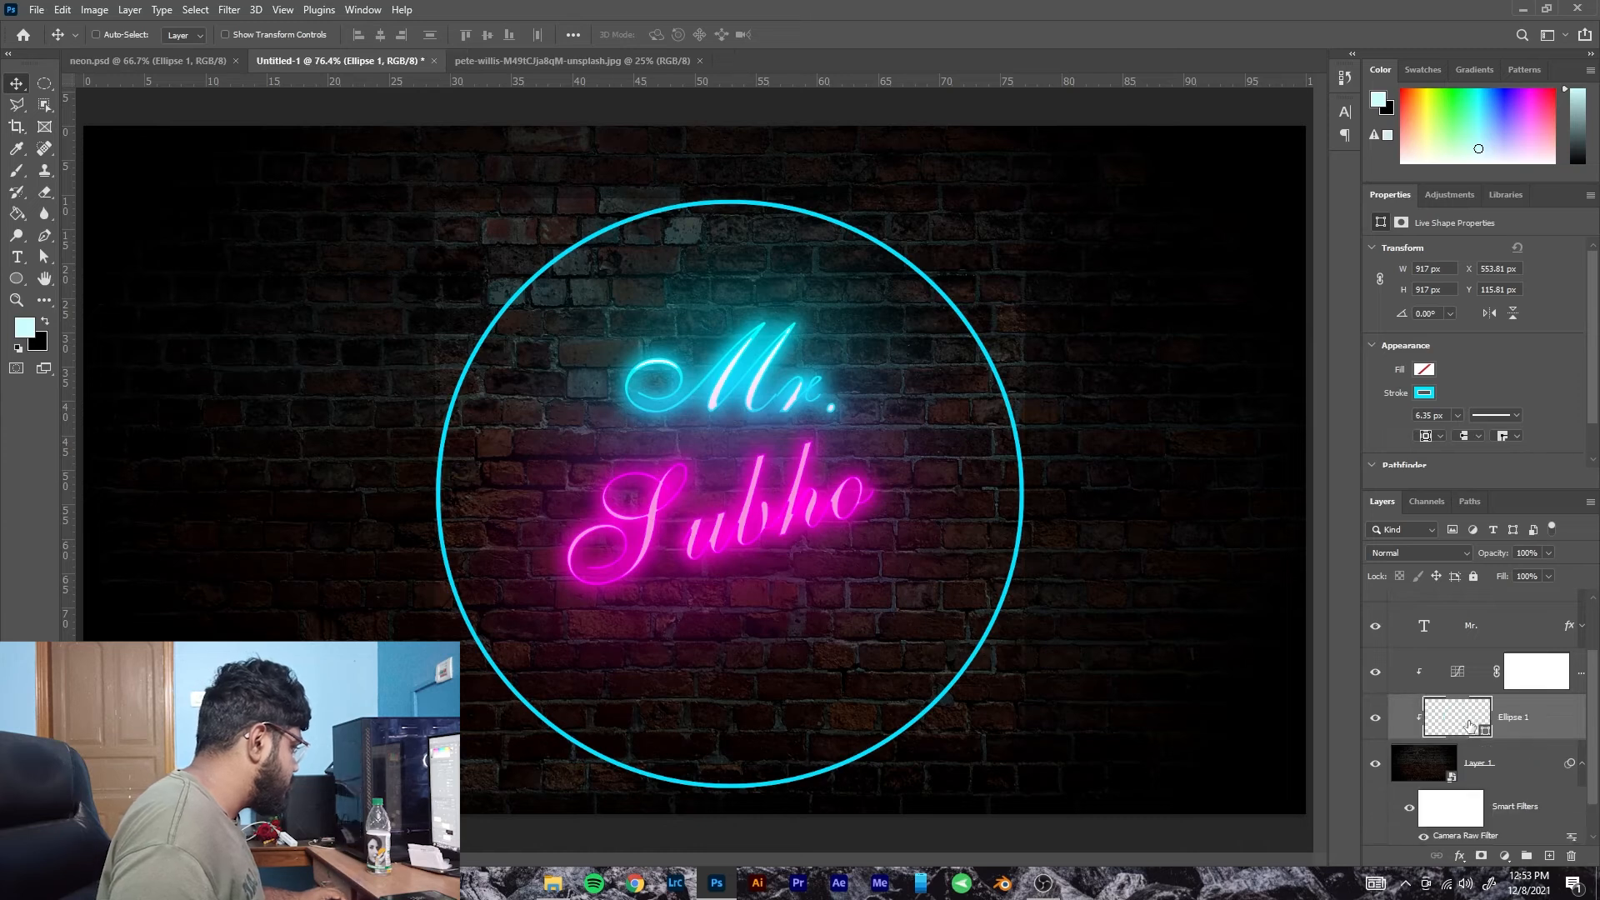
{"action": "left_click", "coordinate": [1421, 740], "text": "alt"}
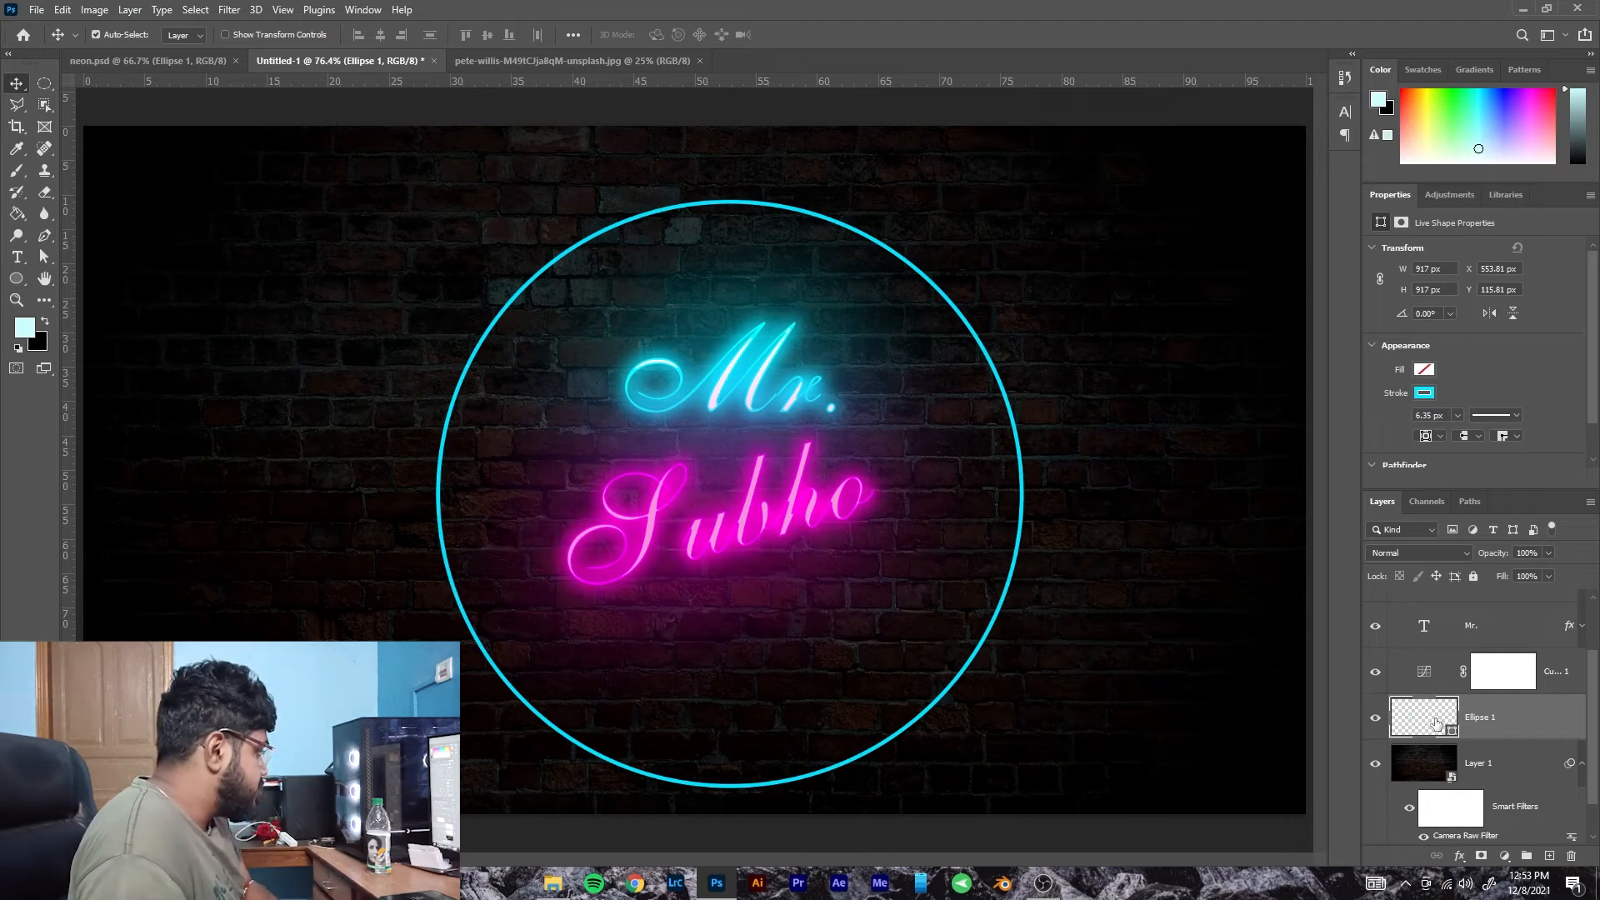
{"action": "key", "text": "ctrl+j"}
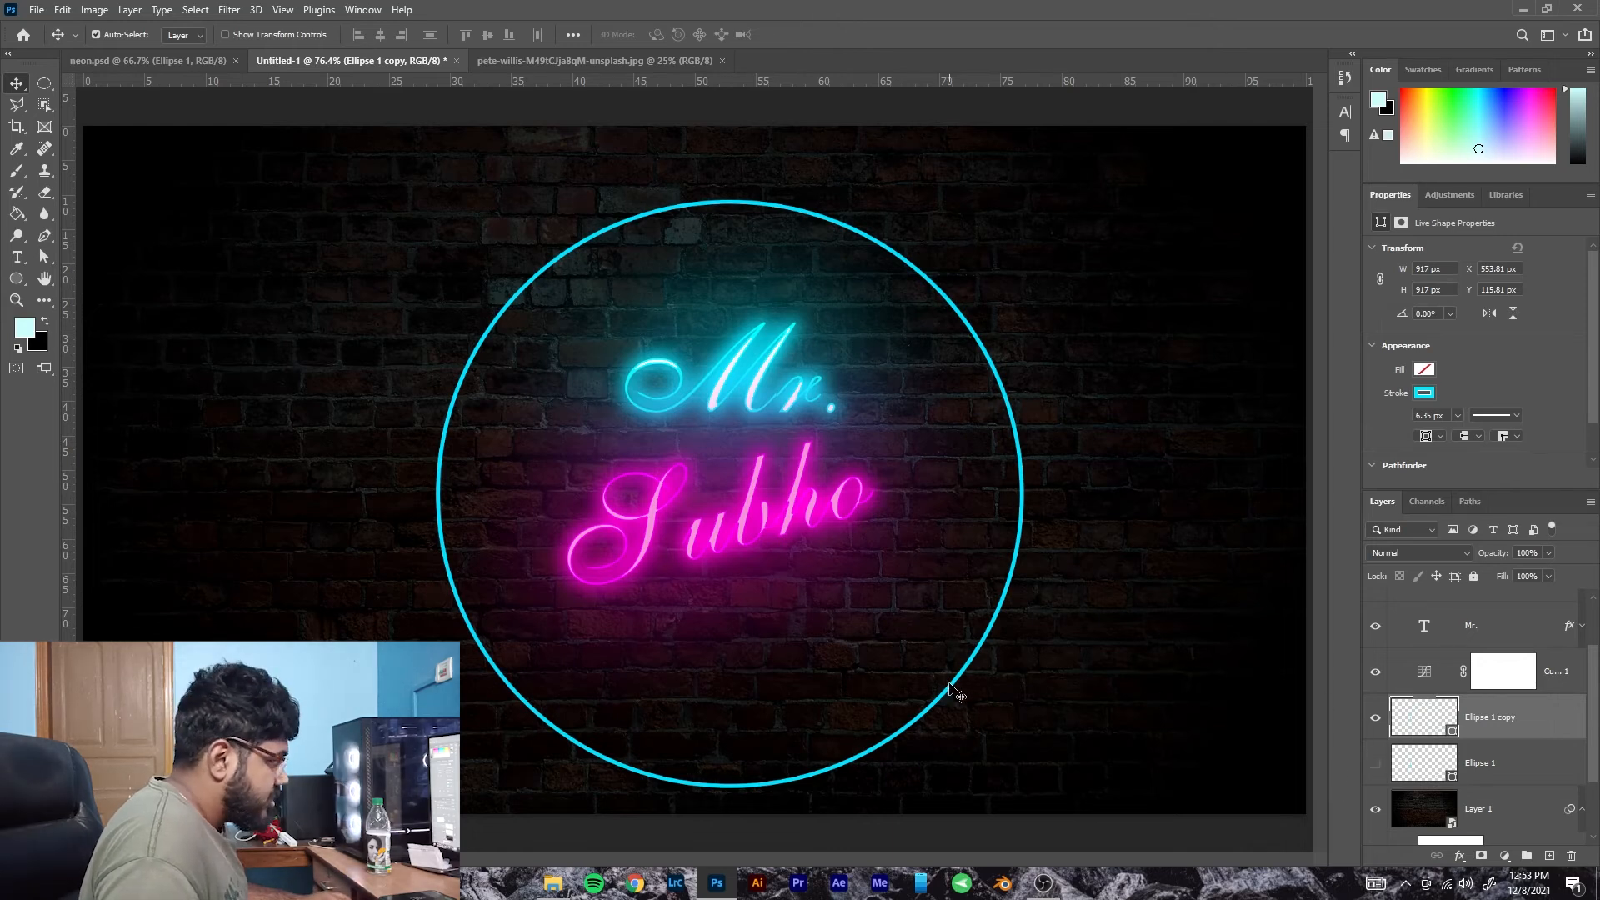
Try to recolour the duplicate circle by setting its solid fill colour to #ff00d2.
{"action": "double_click", "coordinate": [1427, 729]}
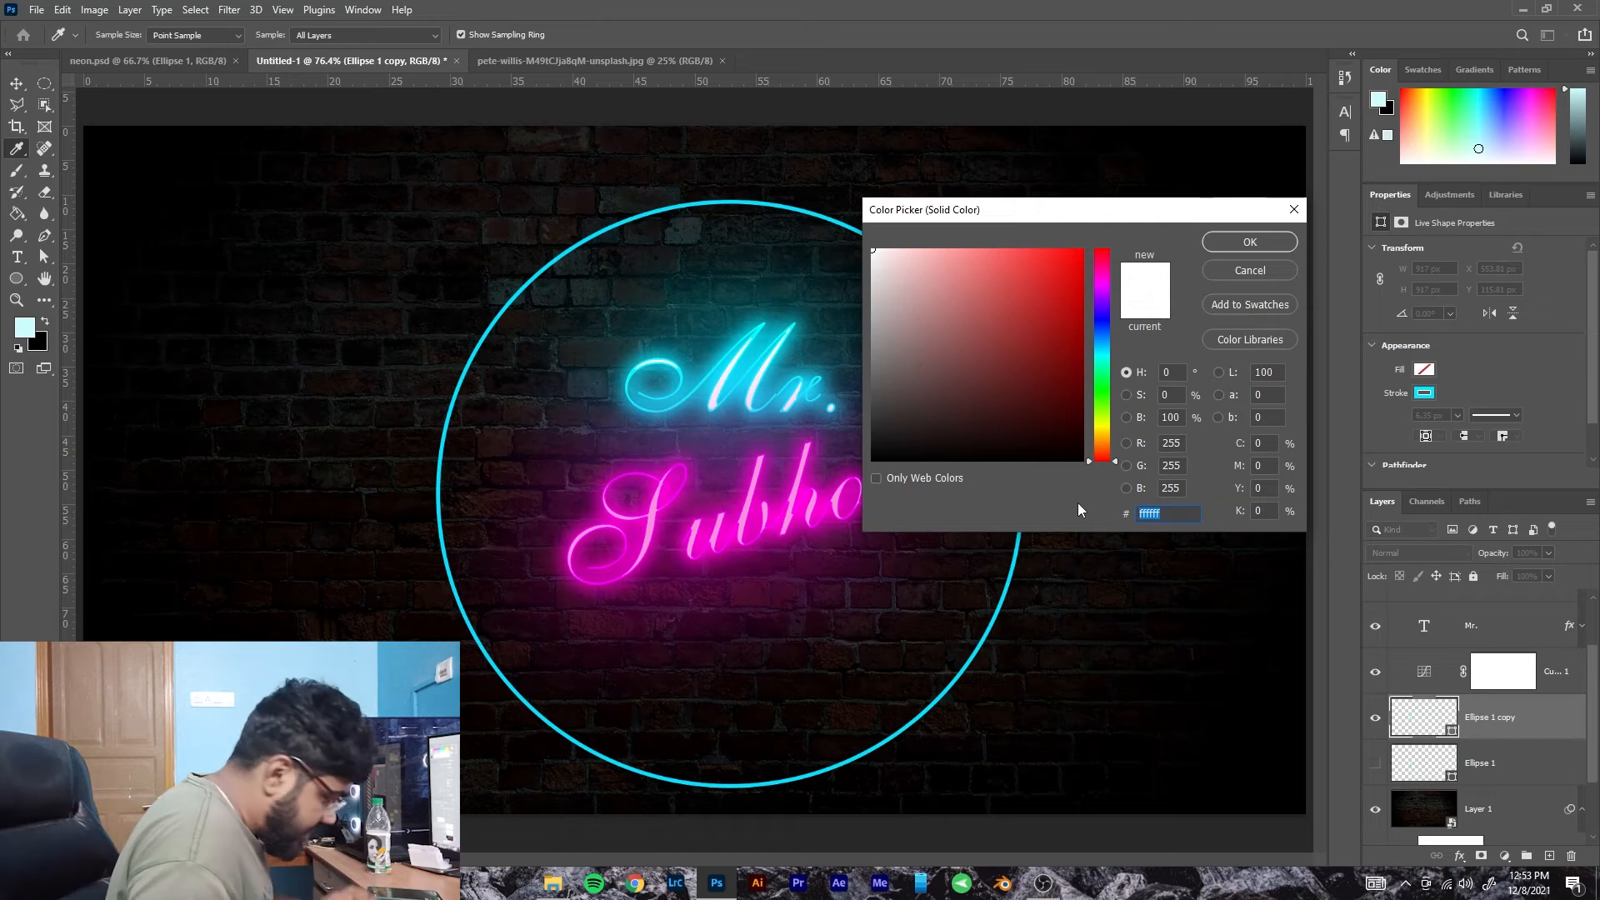
{"action": "type", "text": "ff"}
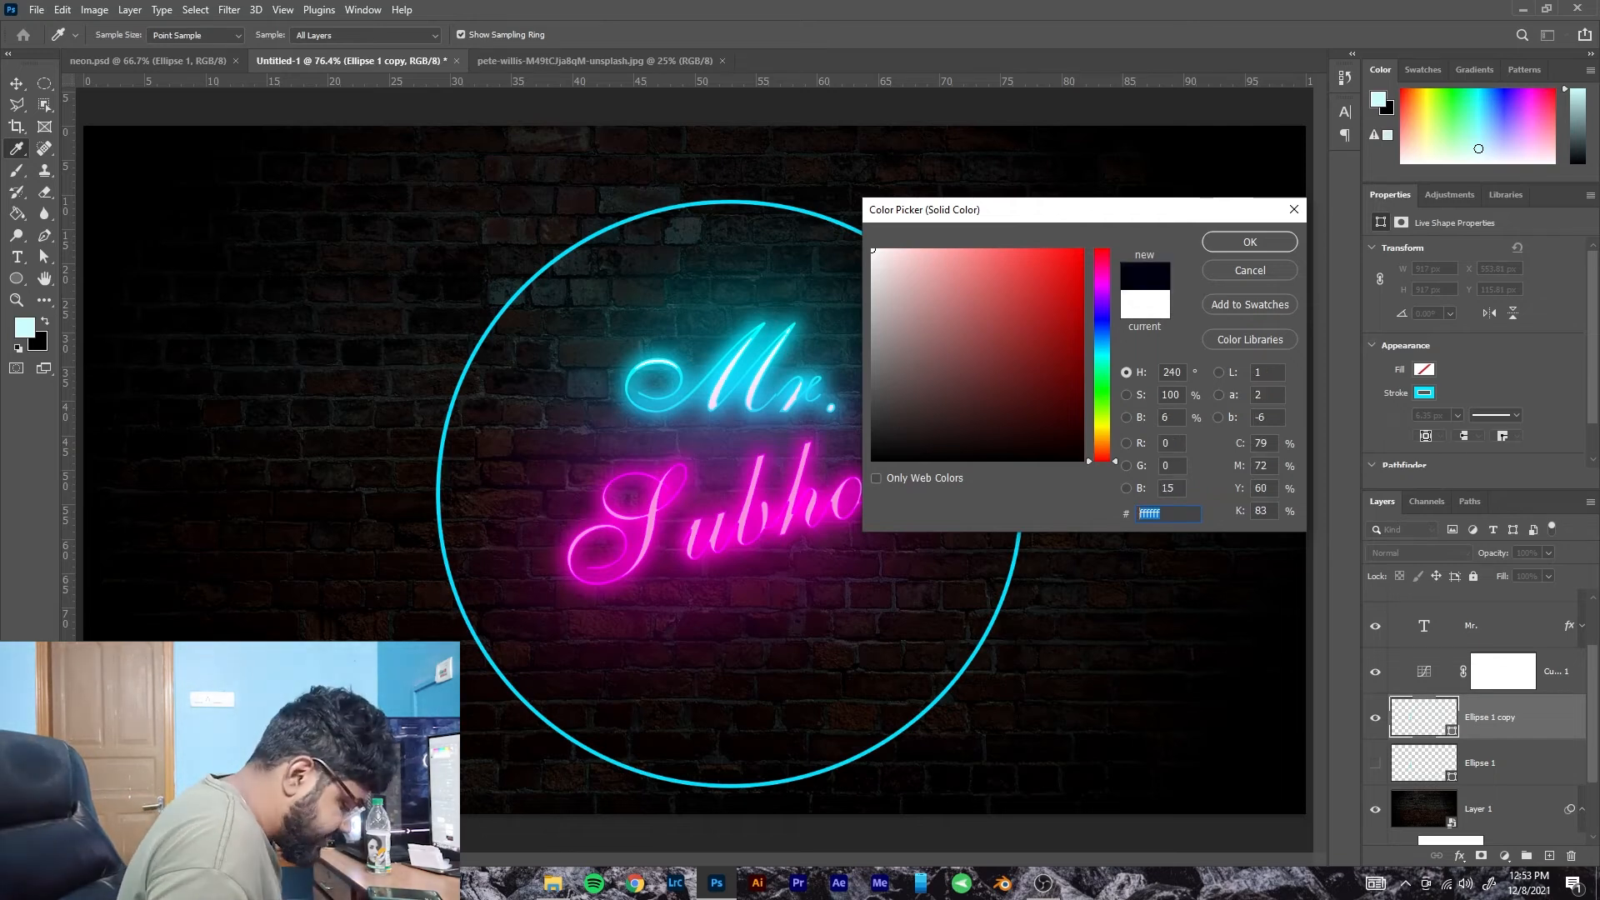
{"action": "type", "text": "00d2"}
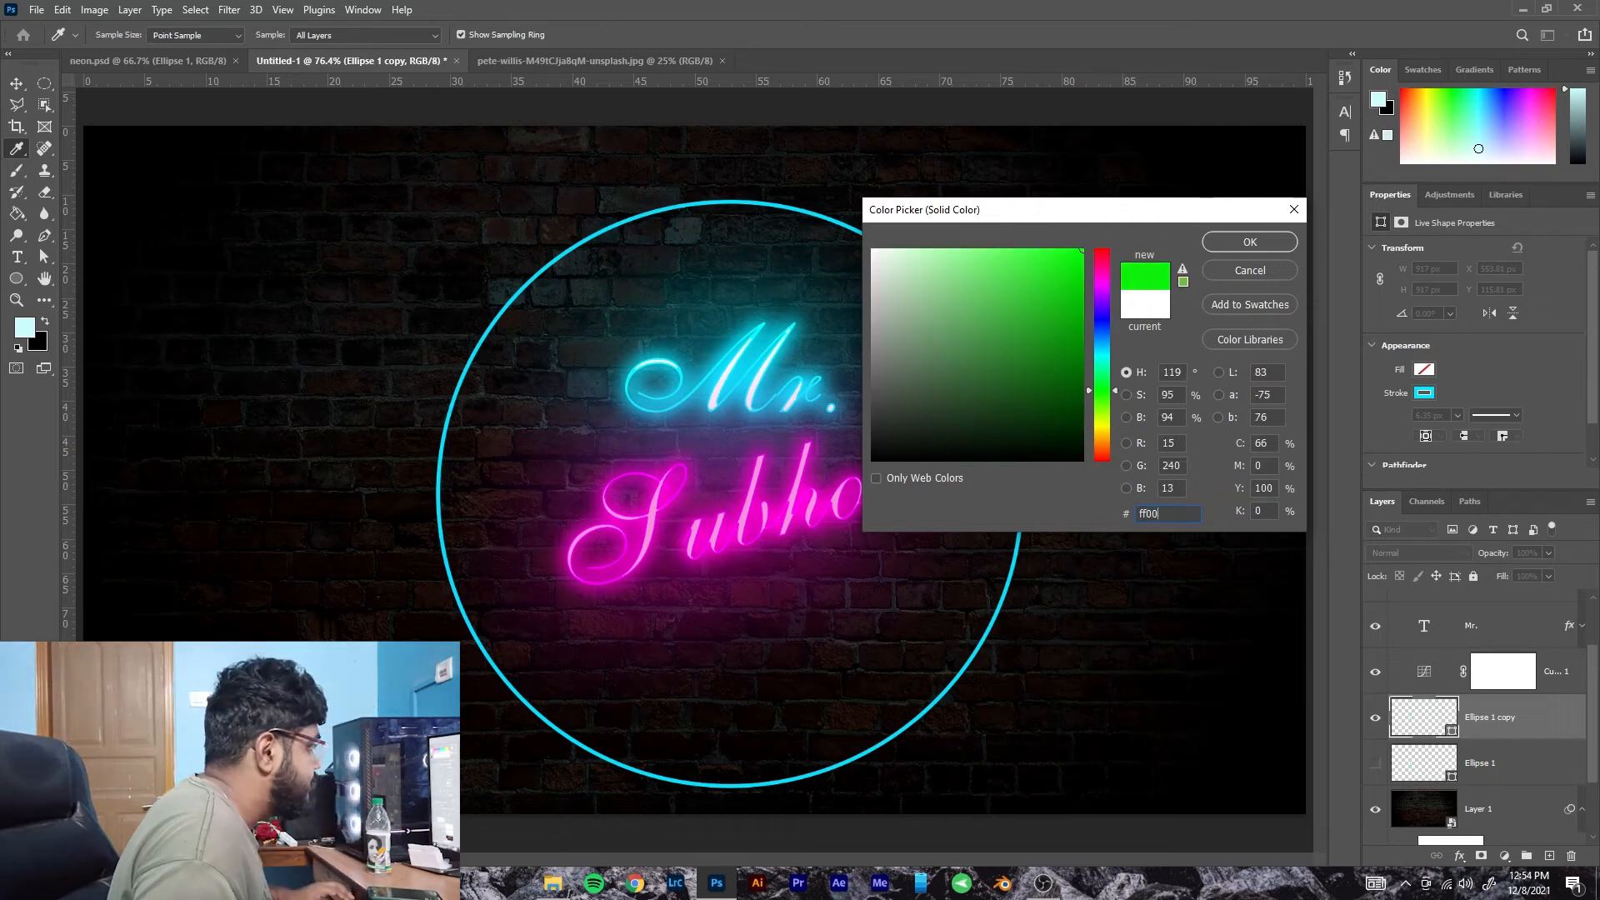
{"action": "left_click", "coordinate": [1238, 240]}
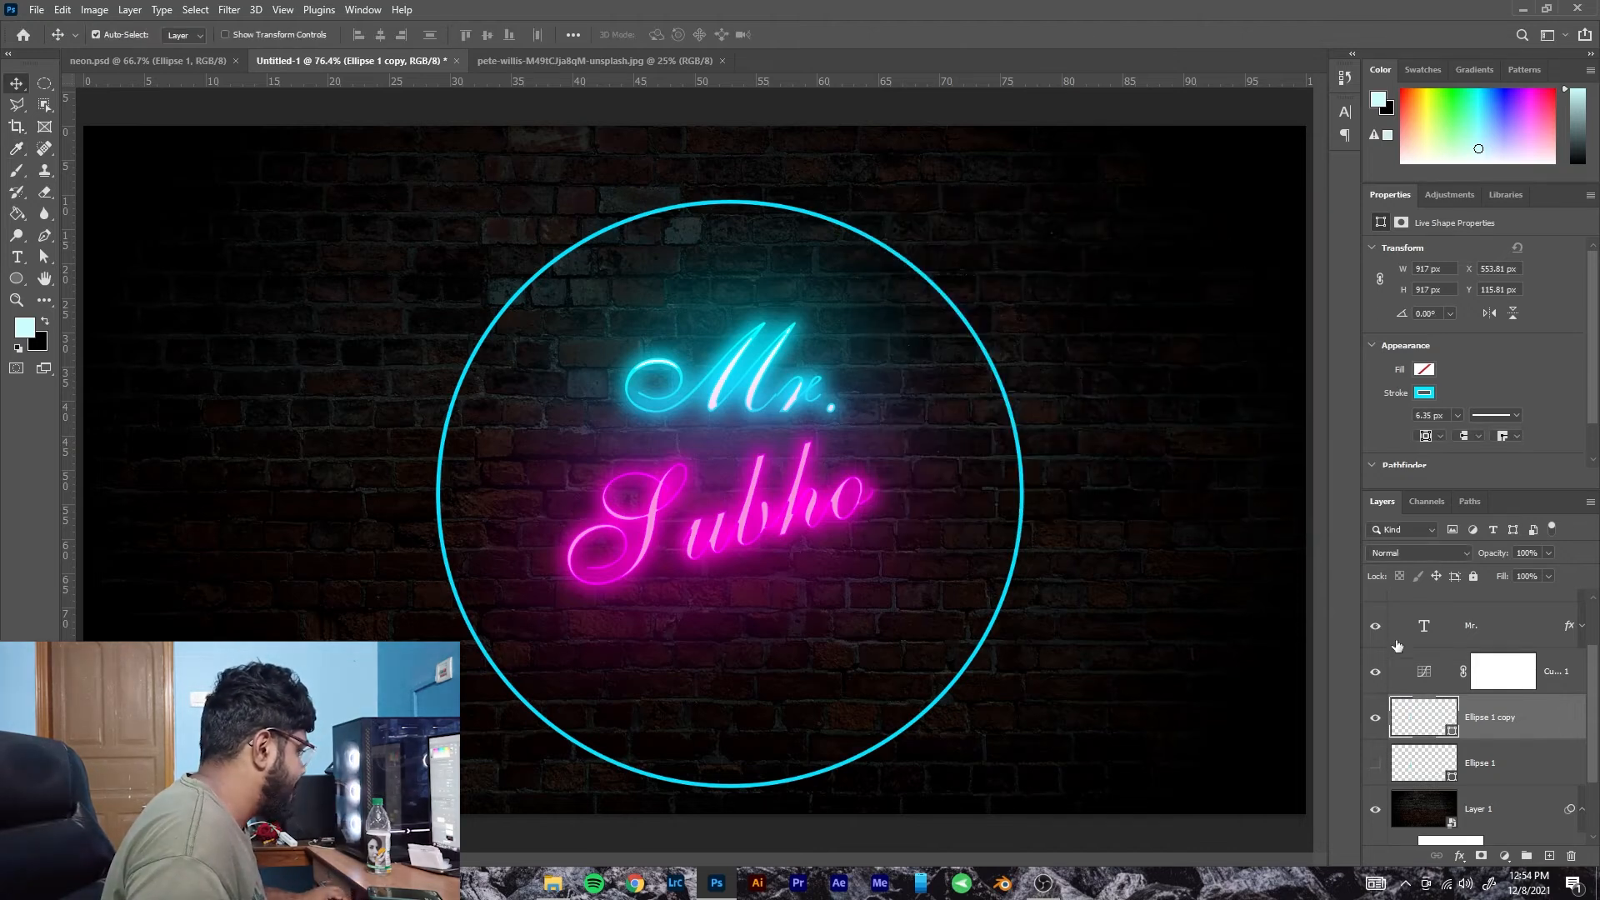
{"action": "double_click", "coordinate": [1433, 718]}
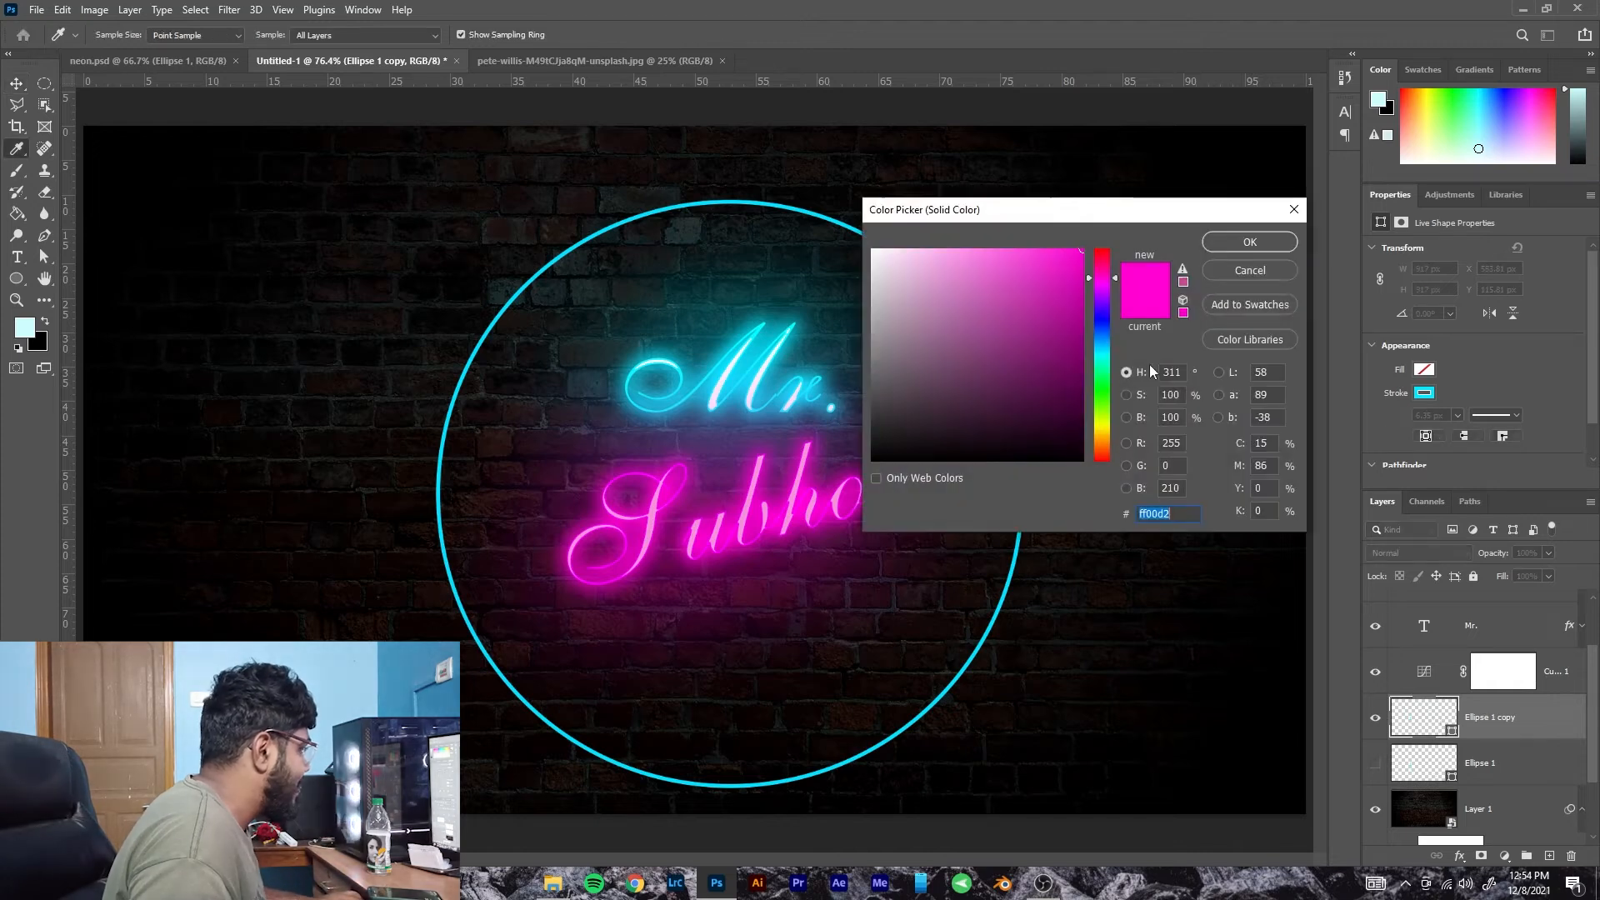
{"action": "left_click", "coordinate": [1256, 245]}
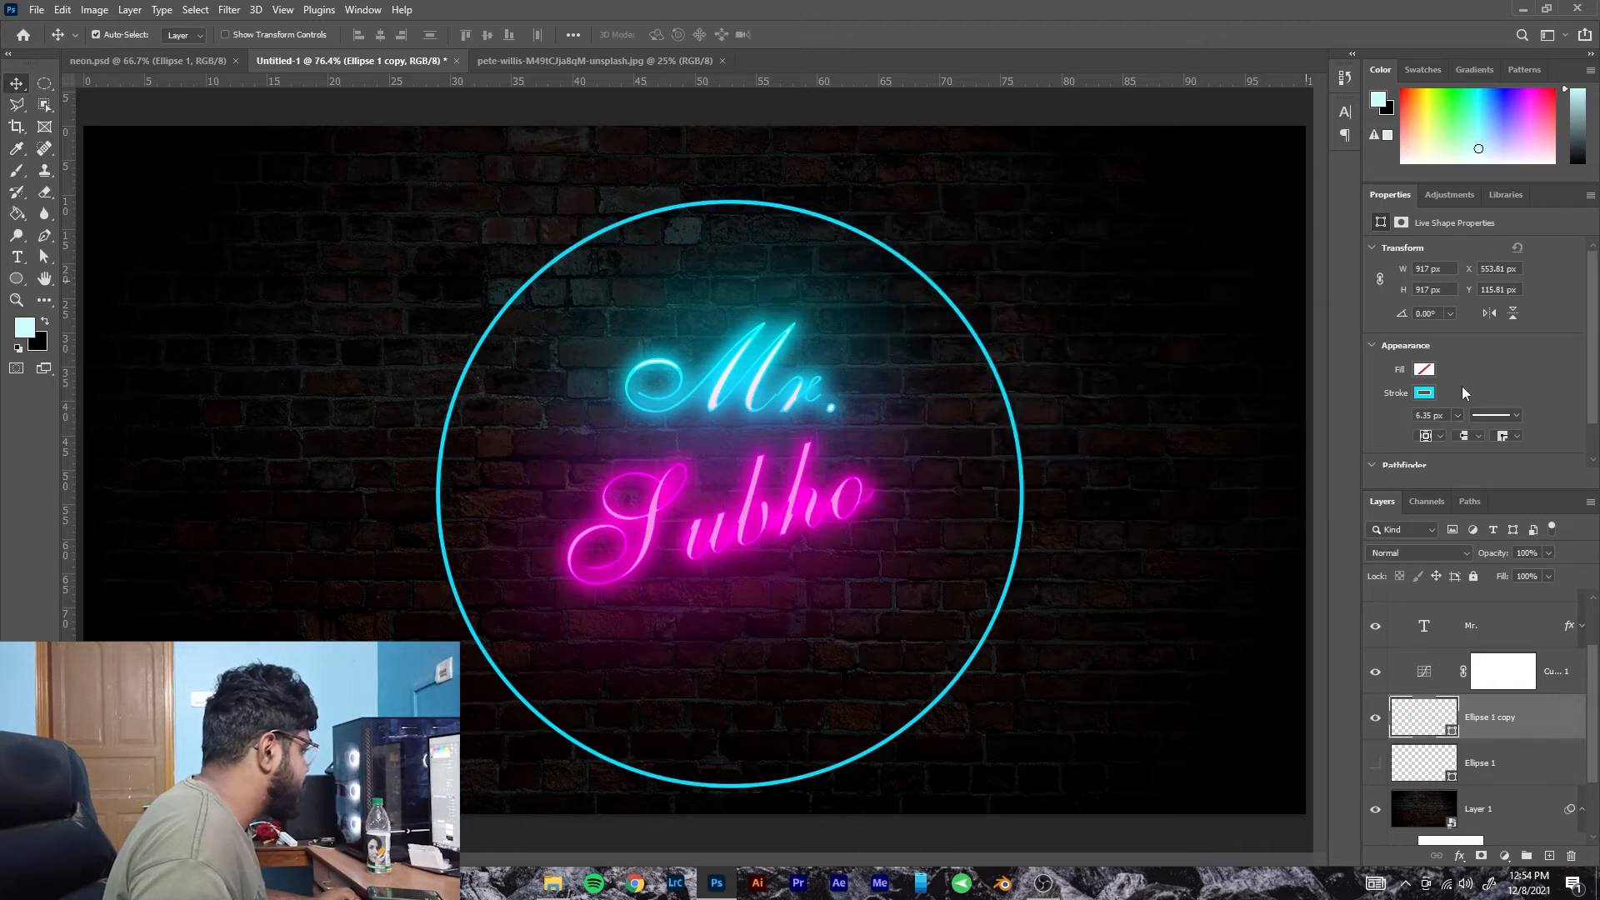
Set the duplicate circle's stroke colour to magenta #ff00d2.
{"action": "left_click", "coordinate": [1425, 393]}
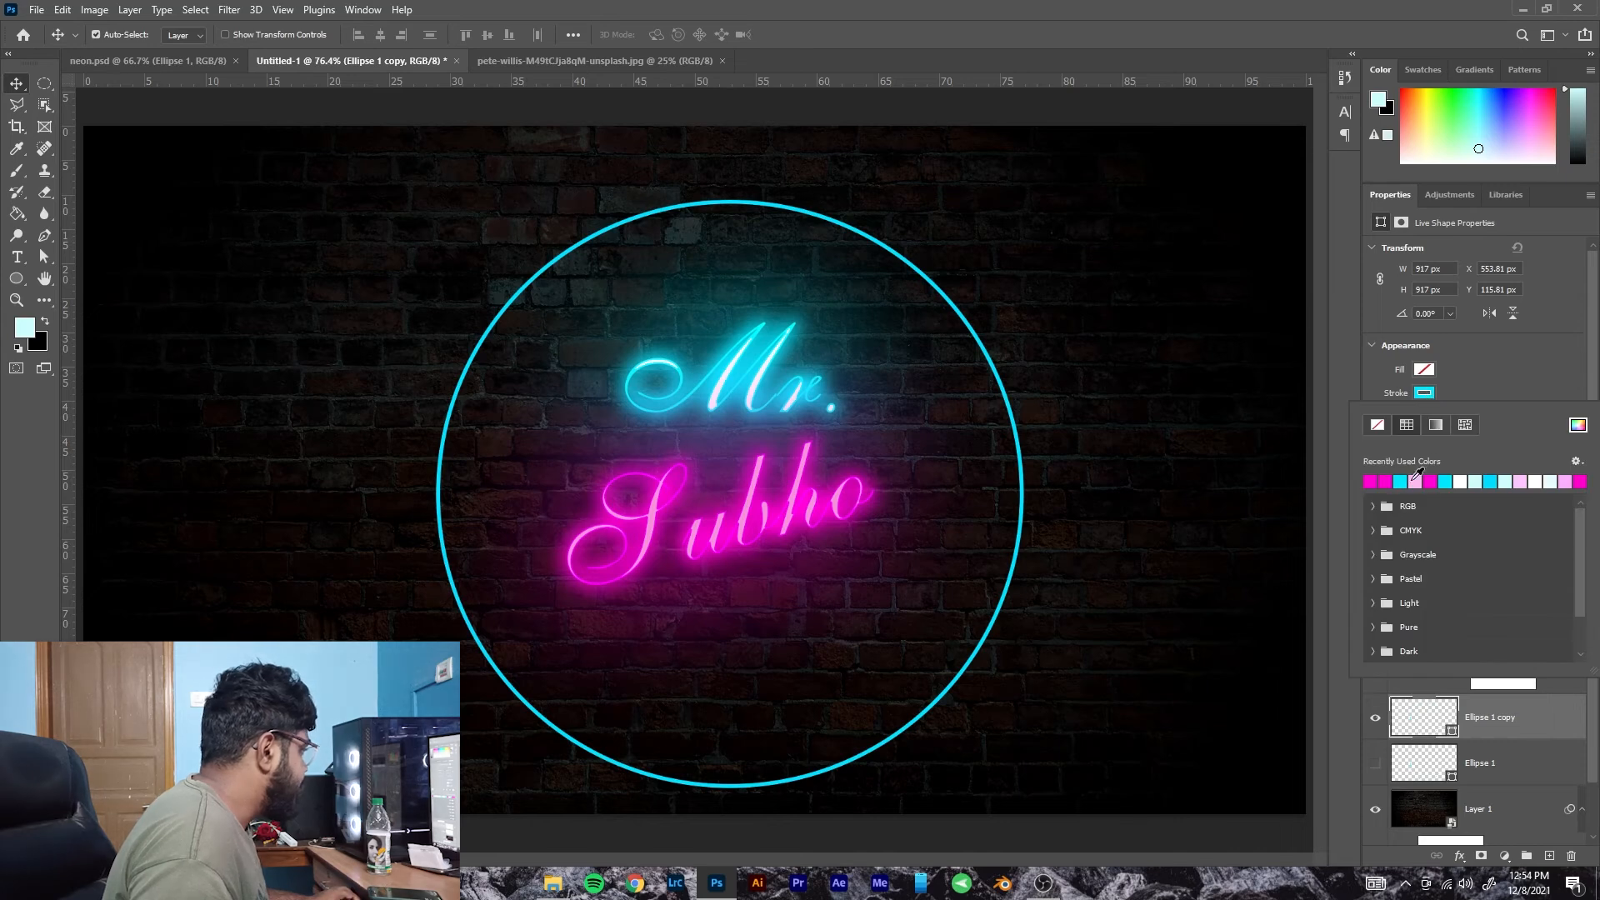
{"action": "left_click", "coordinate": [1578, 426]}
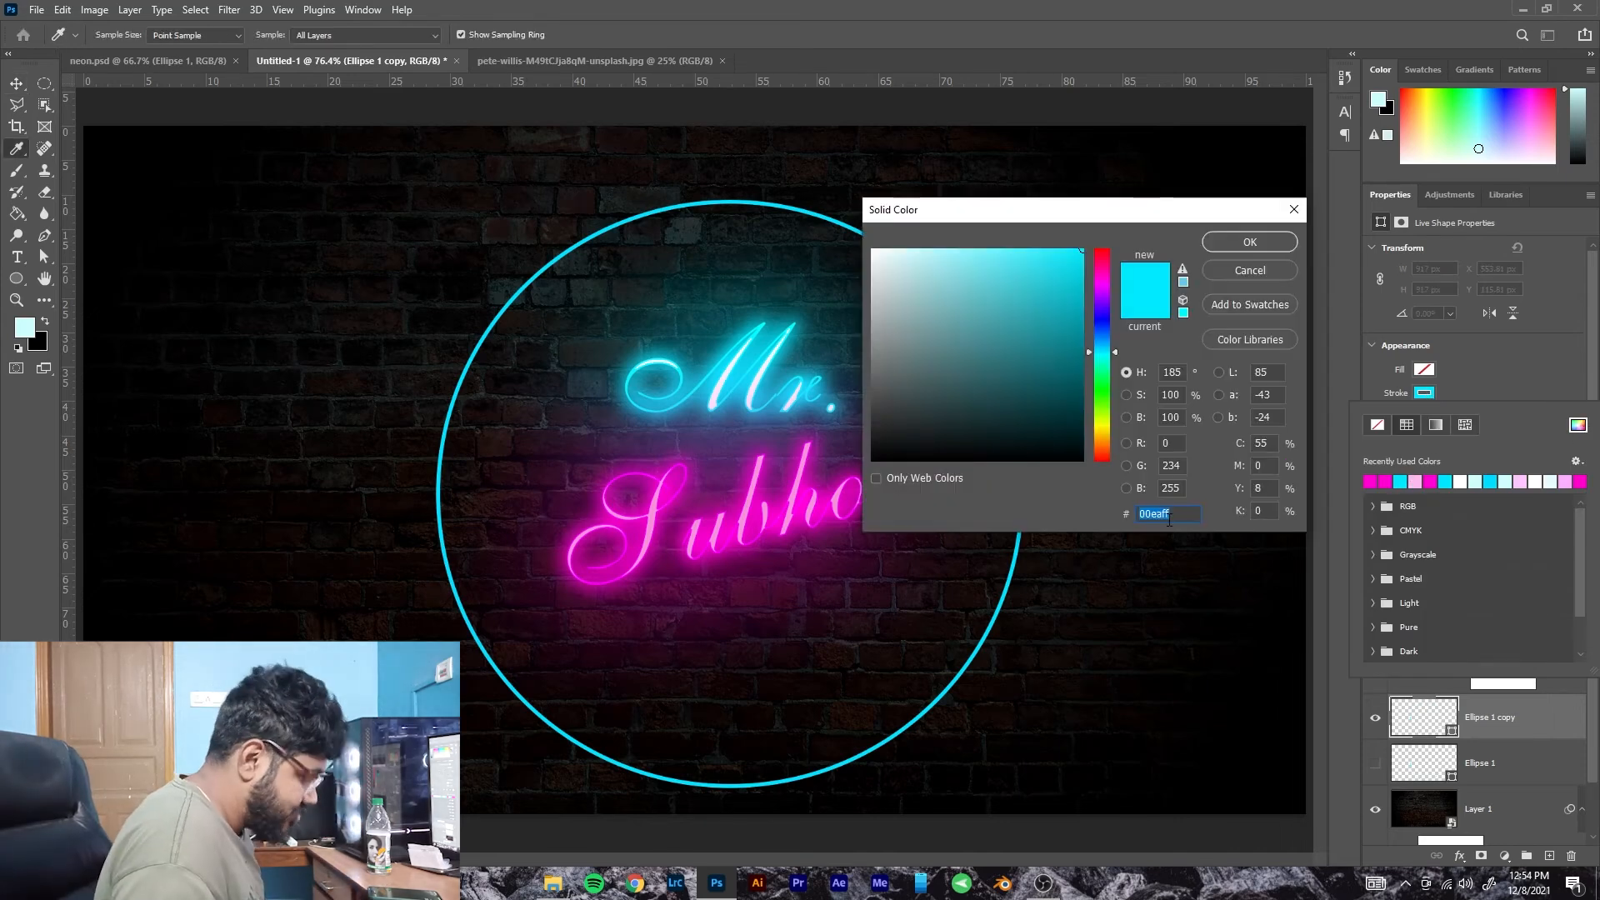
{"action": "type", "text": "ff"}
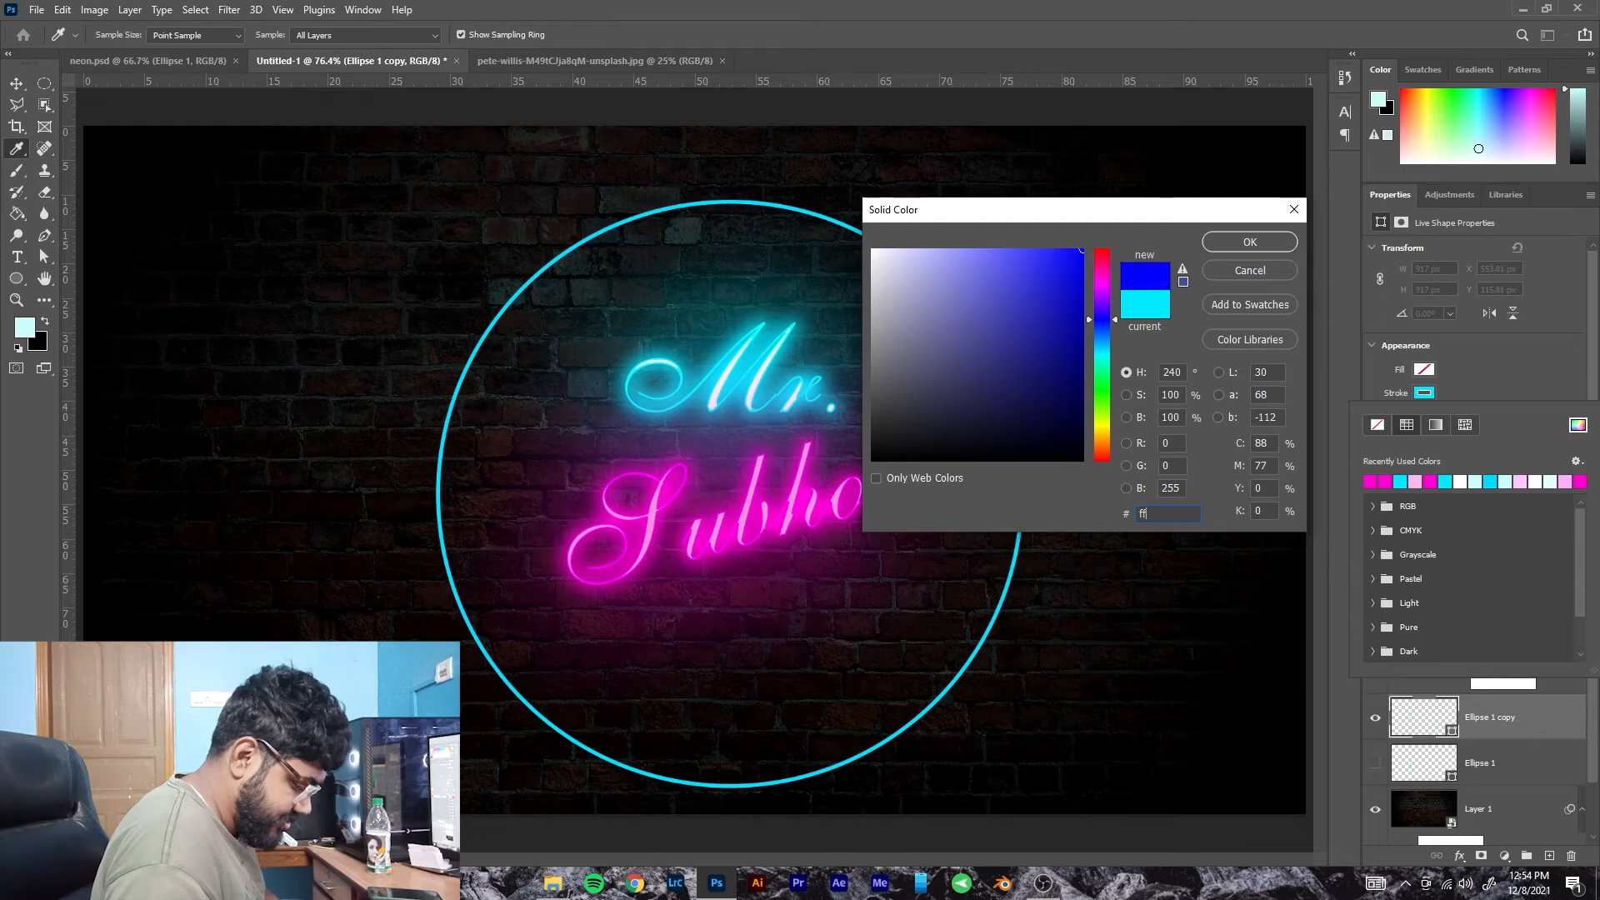
{"action": "type", "text": "00d2"}
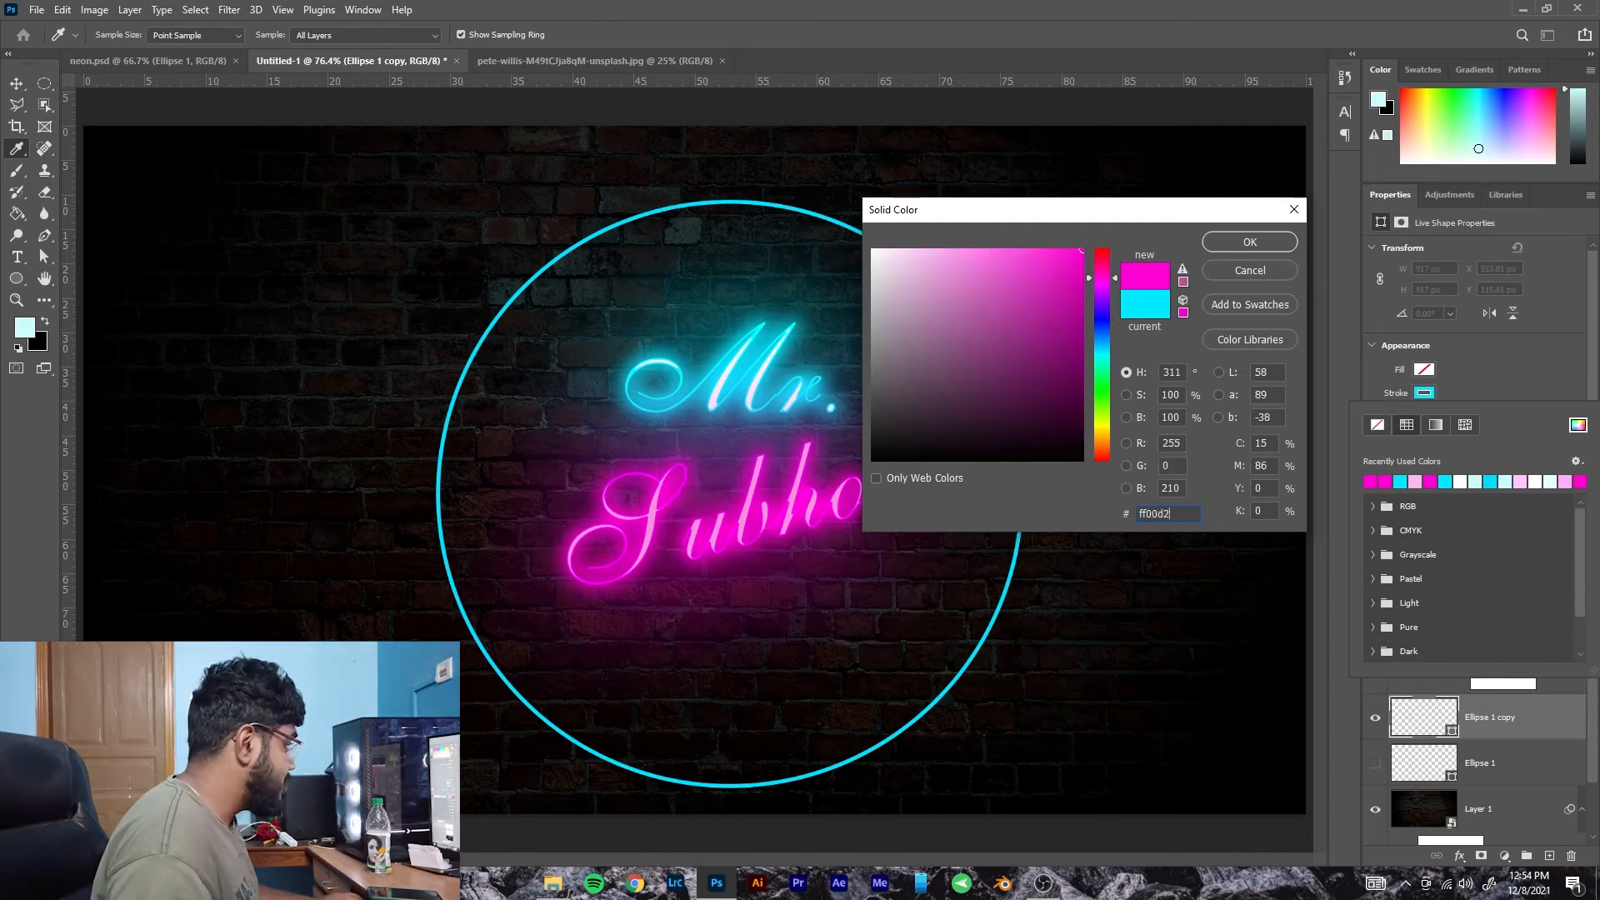
{"action": "left_click", "coordinate": [1248, 241]}
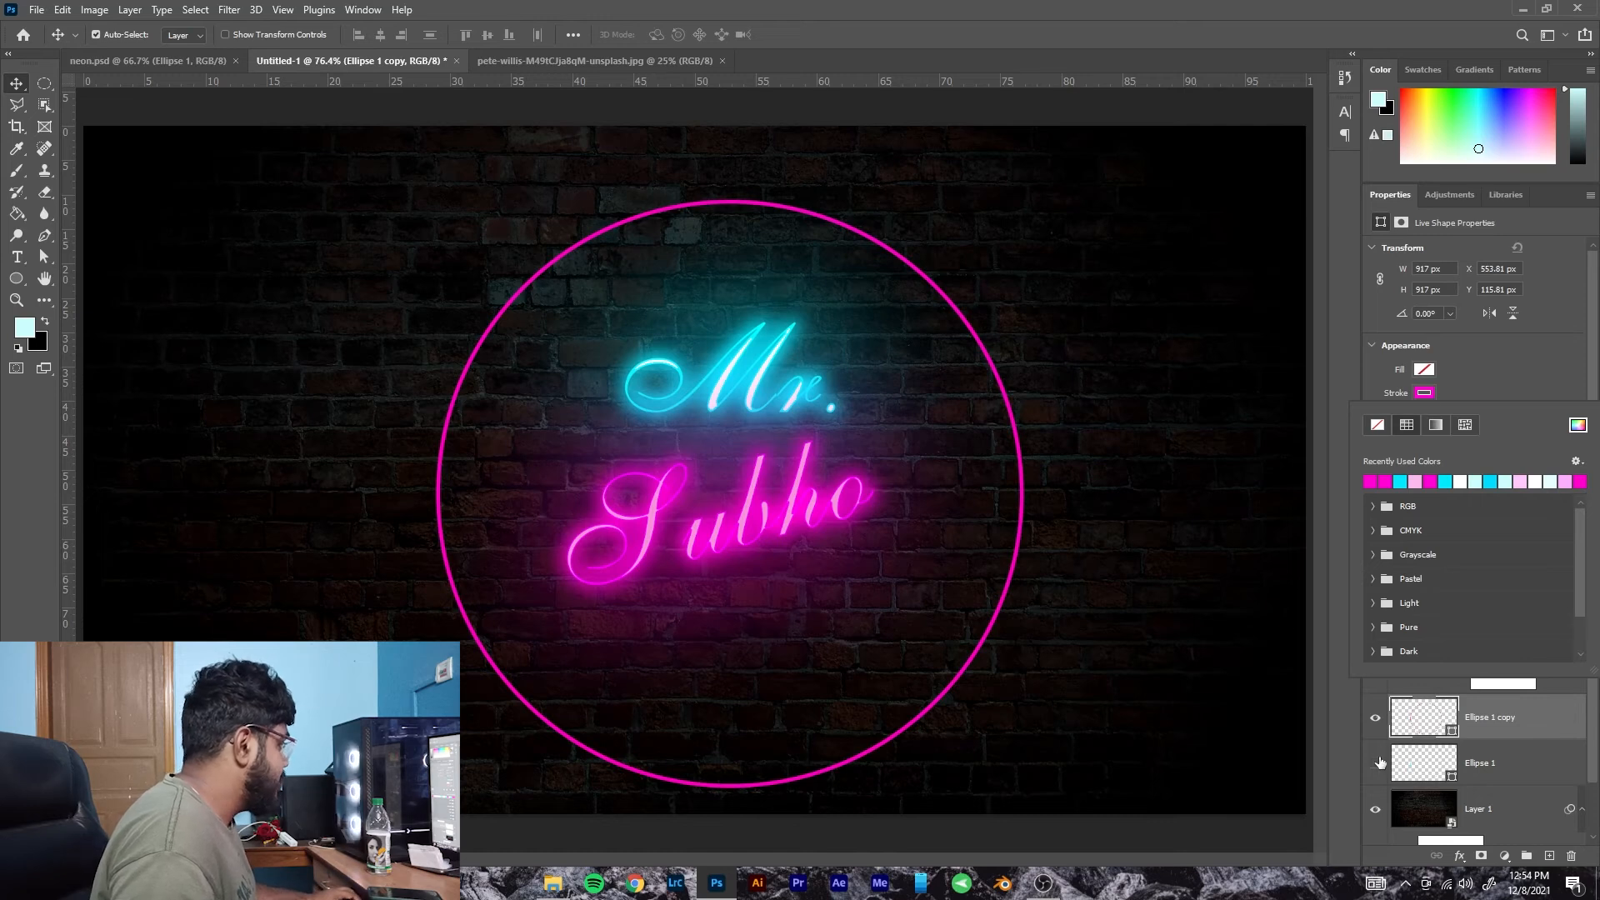
{"action": "left_click", "coordinate": [1523, 375]}
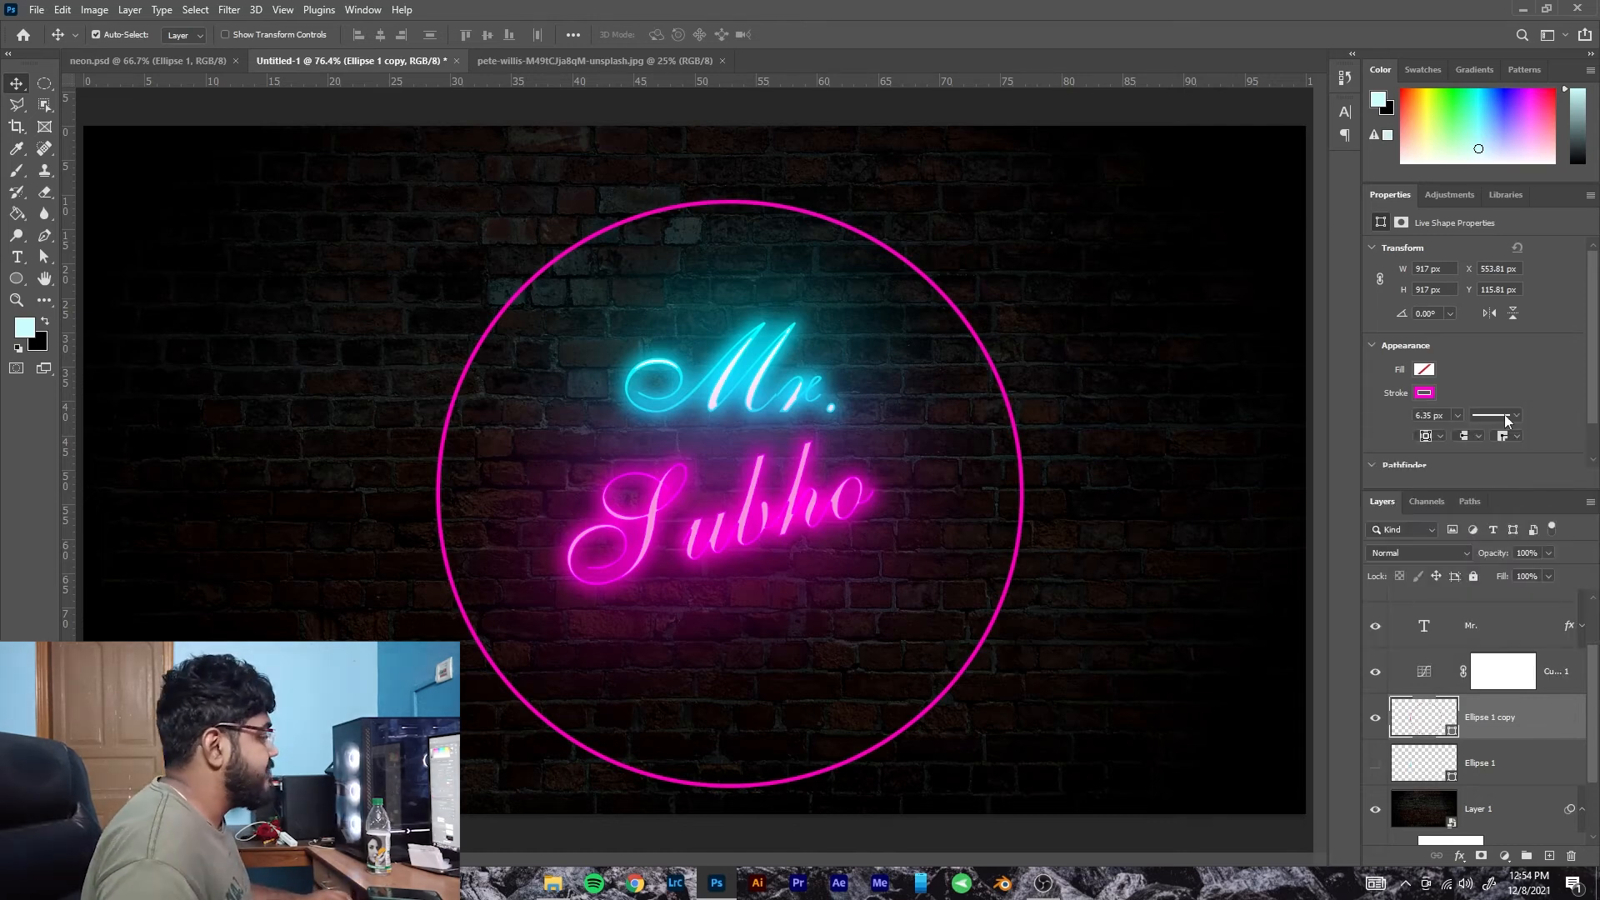
Leave the brick wall's free transform without changes and fully lock the brick wall layer.
{"action": "left_click", "coordinate": [939, 708]}
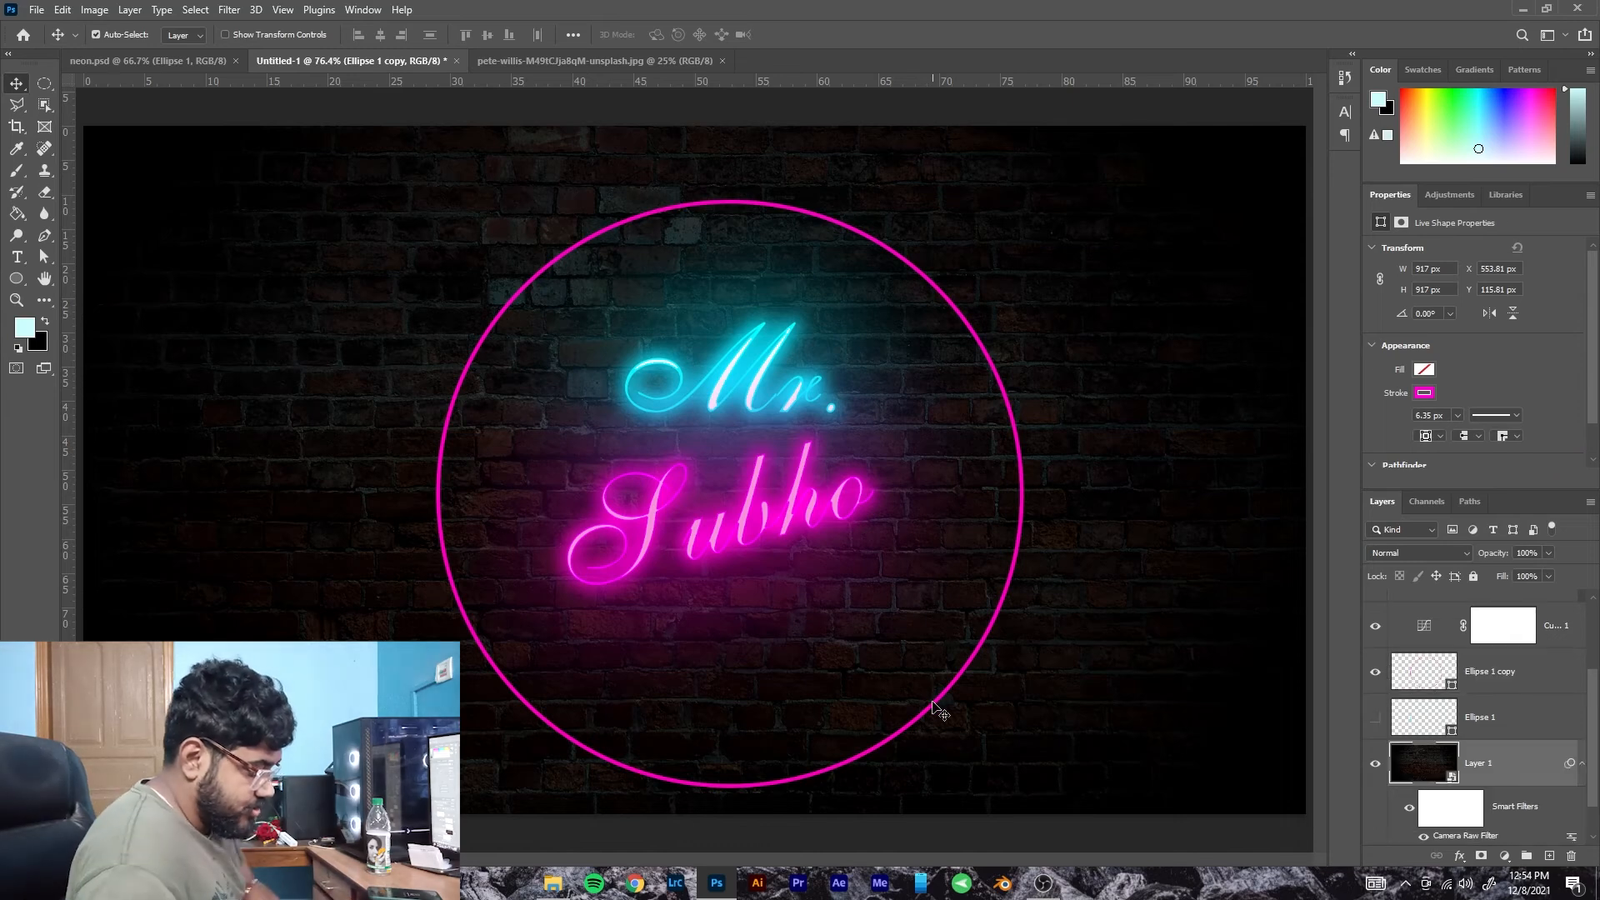
{"action": "key", "text": "ctrl+t"}
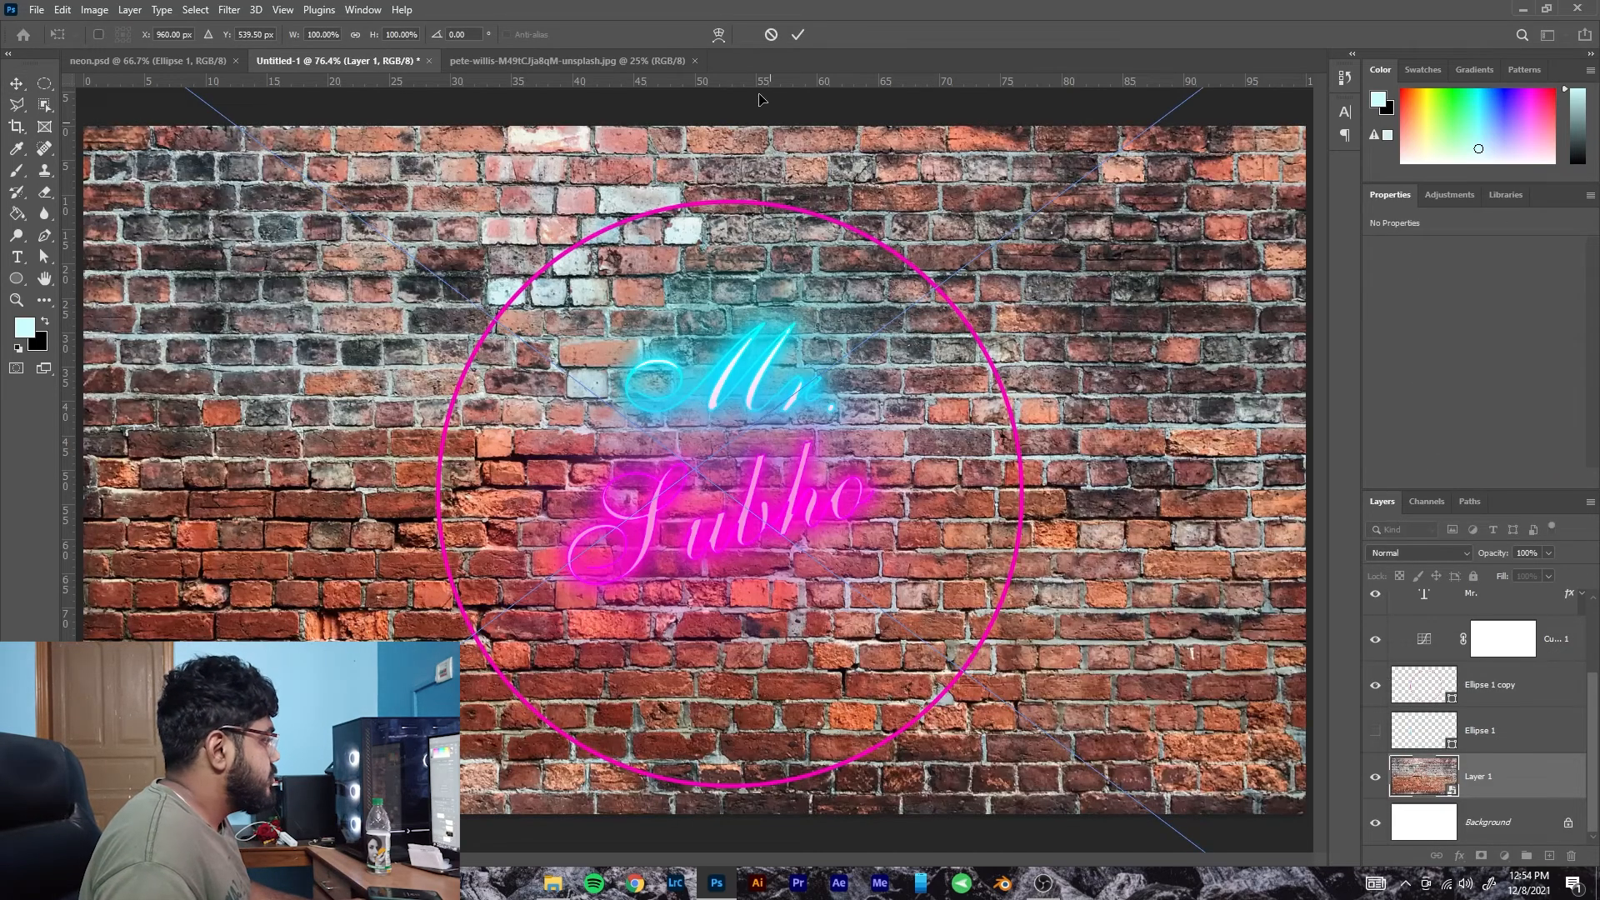
{"action": "left_click", "coordinate": [797, 34]}
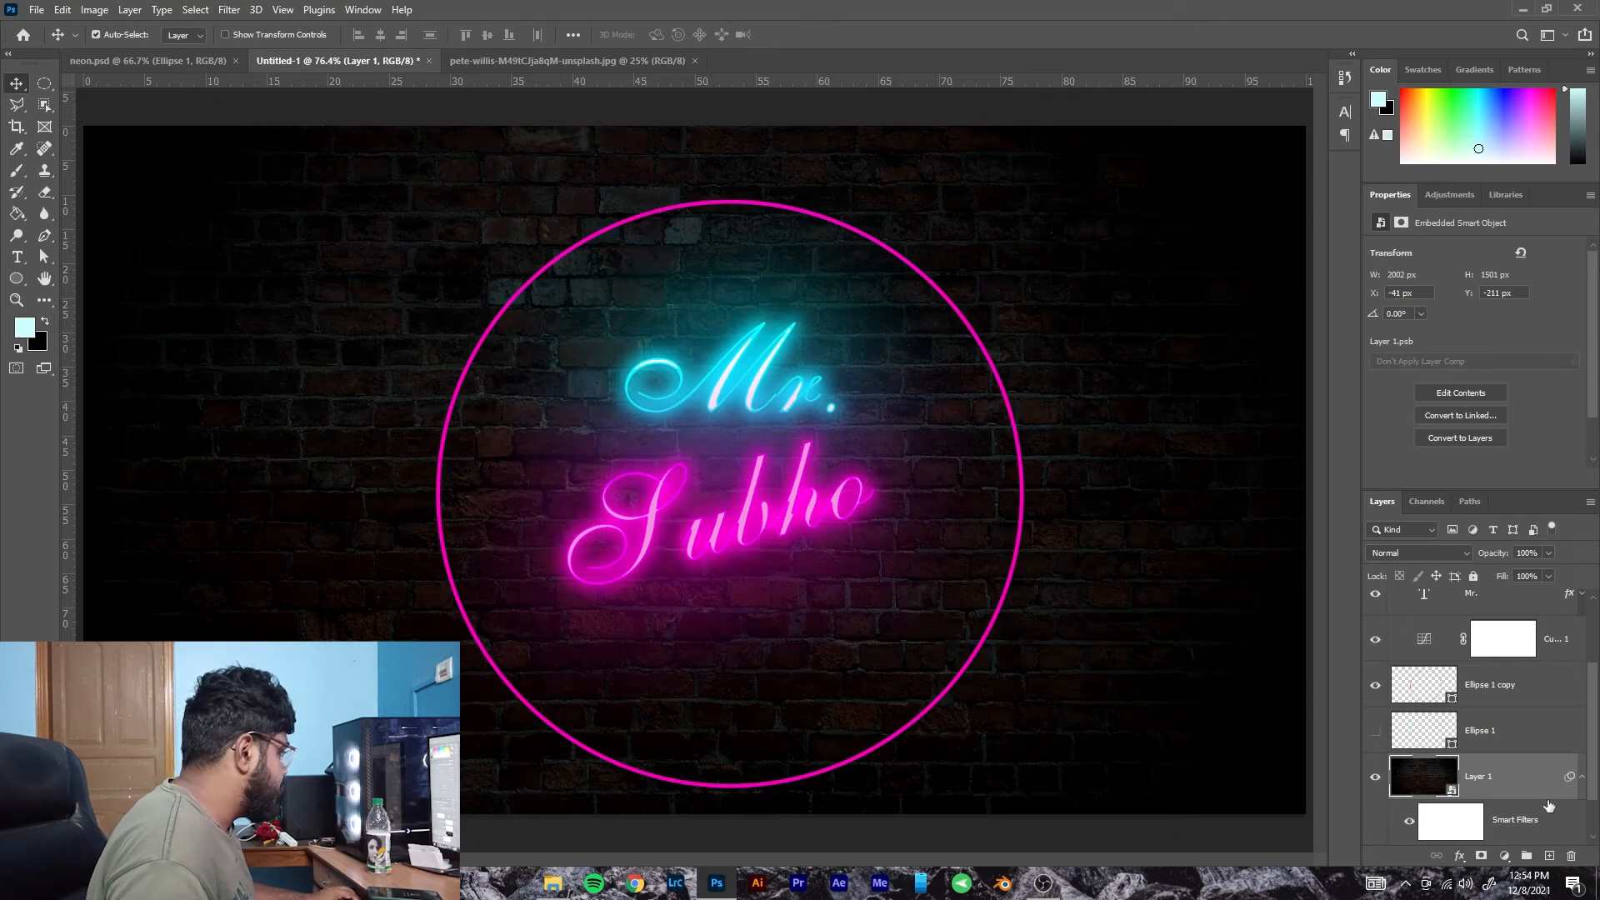
{"action": "left_click", "coordinate": [1473, 576]}
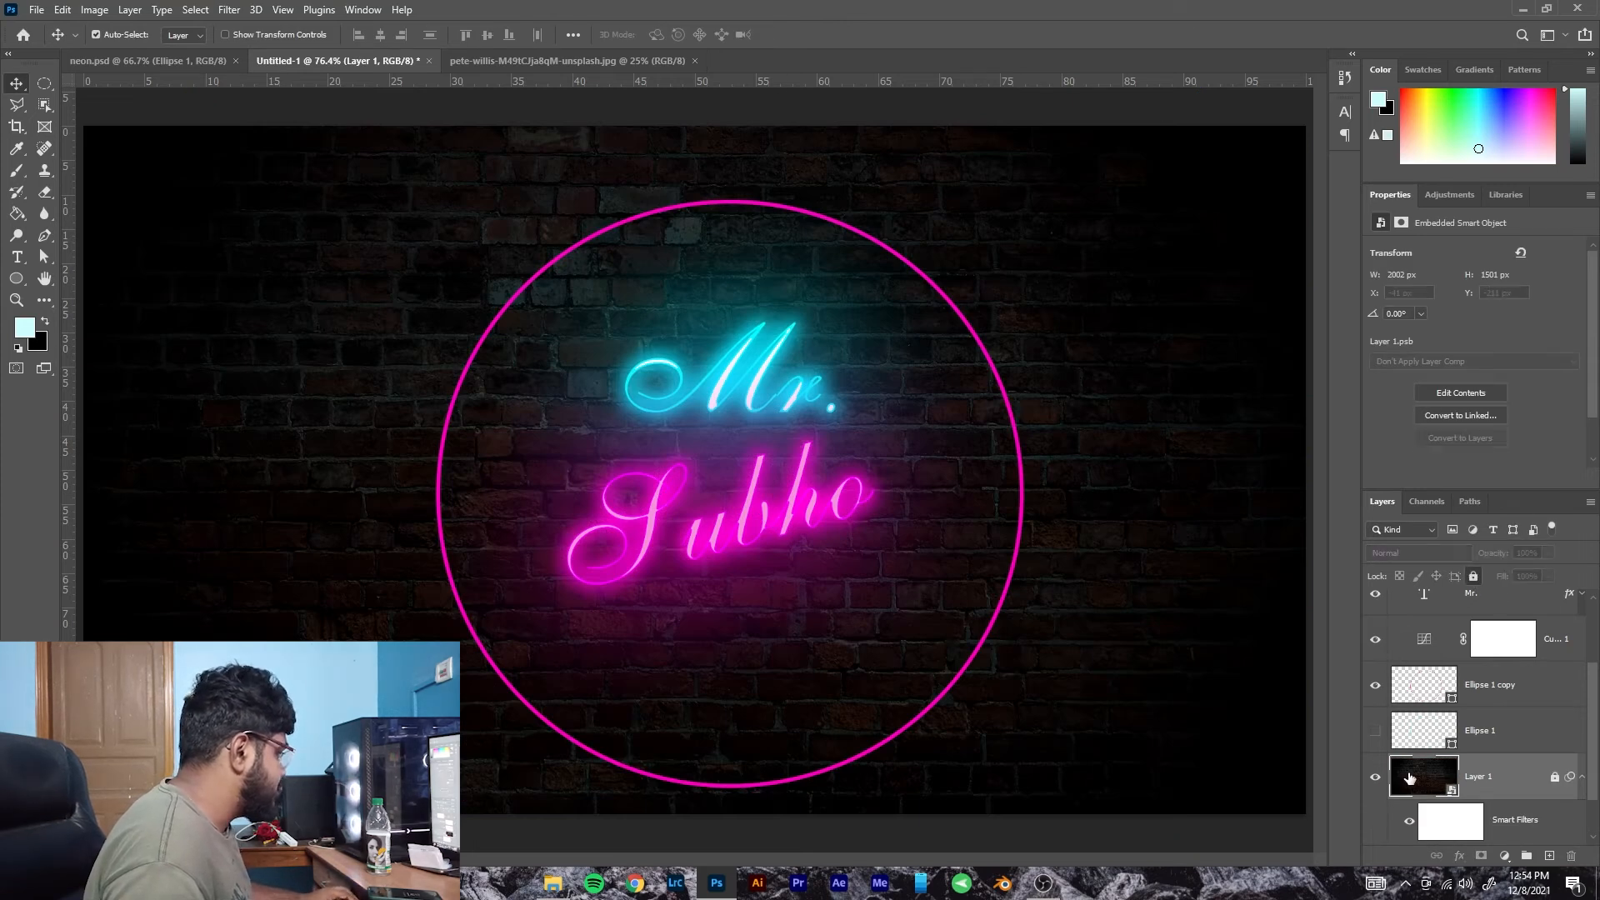
Scale the magenta duplicate circle down to about 827 px around its centre and show the original cyan circle.
{"action": "left_click", "coordinate": [1427, 698]}
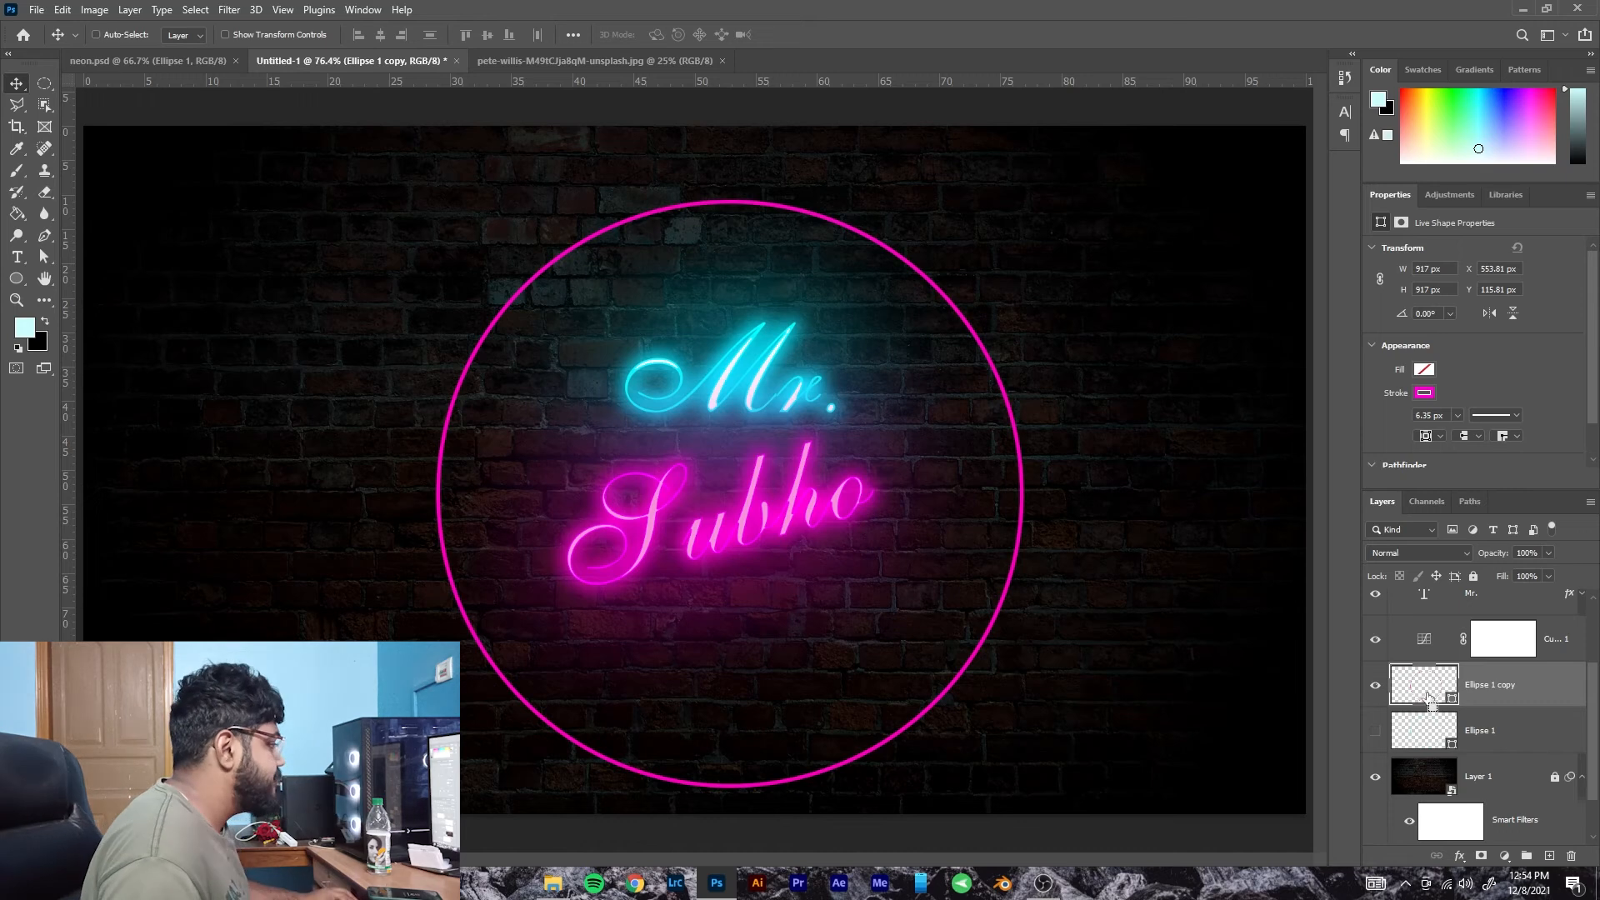
{"action": "key", "text": "ctrl+t"}
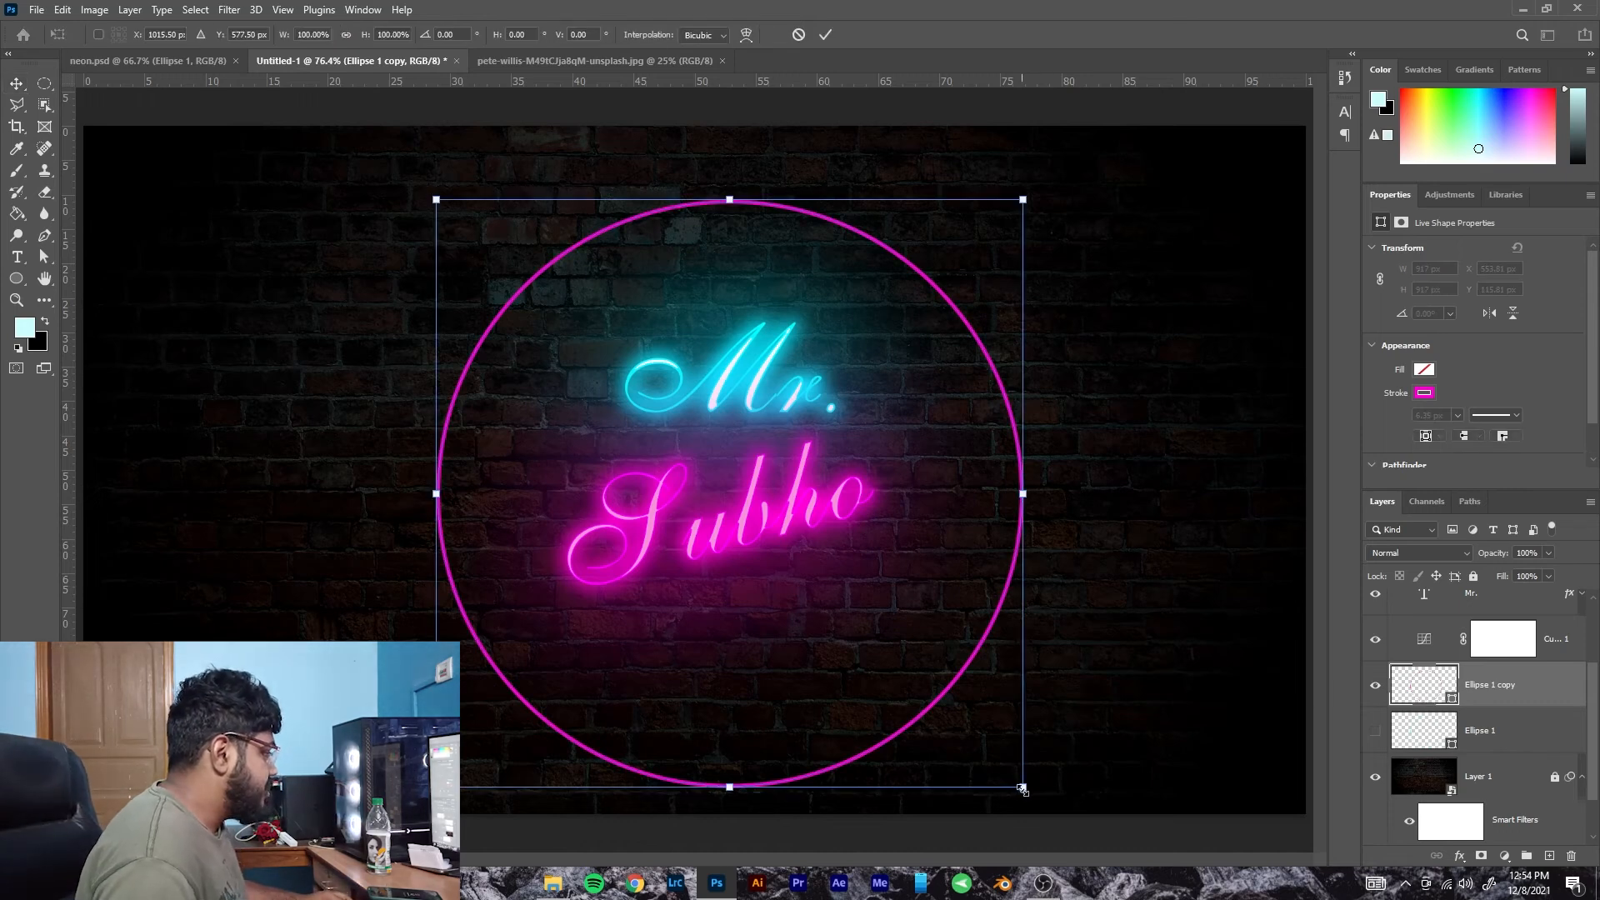
{"action": "left_click_drag", "start_coordinate": [1020, 787], "coordinate": [992, 763]}
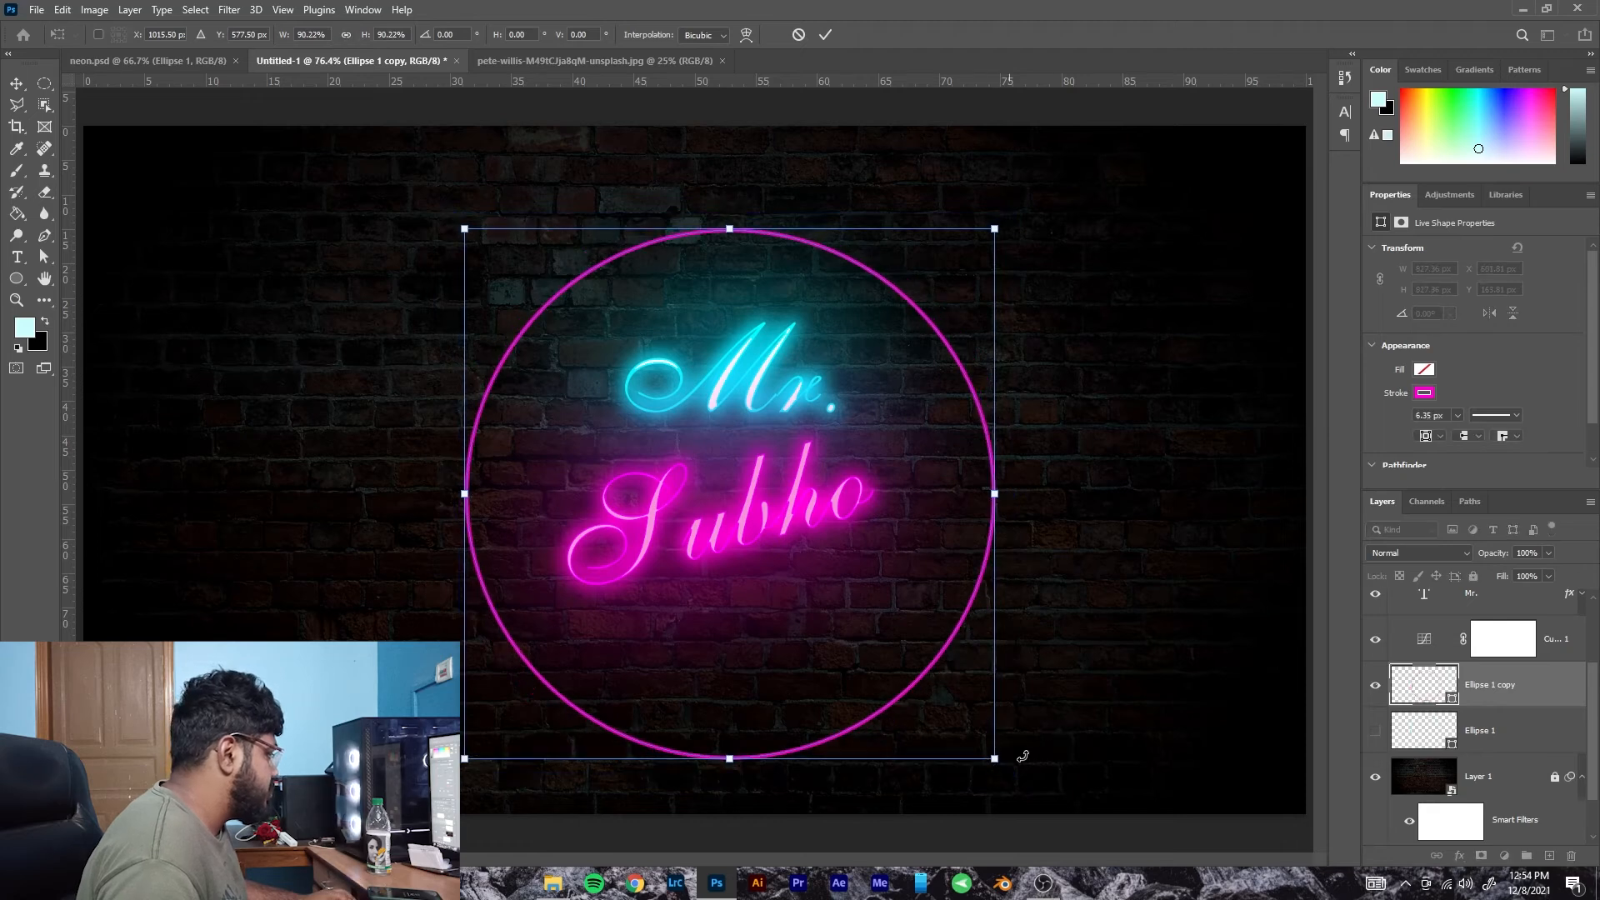
{"action": "key", "text": "Return"}
{"action": "left_click", "coordinate": [1375, 730]}
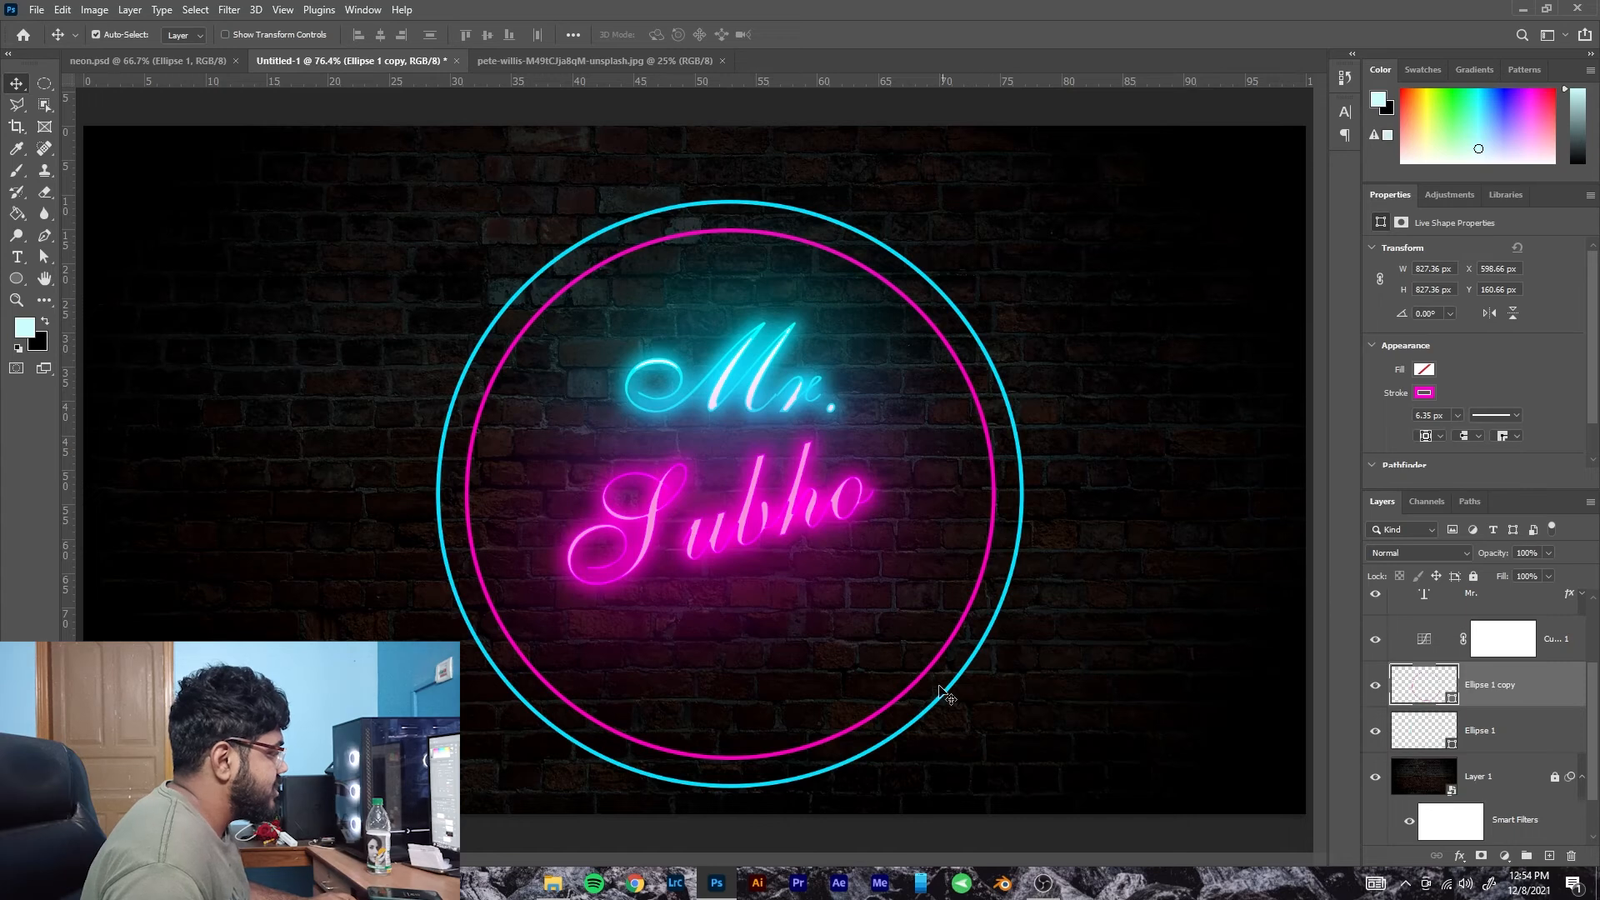
Scale the magenta circle down further to about 649 px around its centre.
{"action": "key", "text": "ctrl+t"}
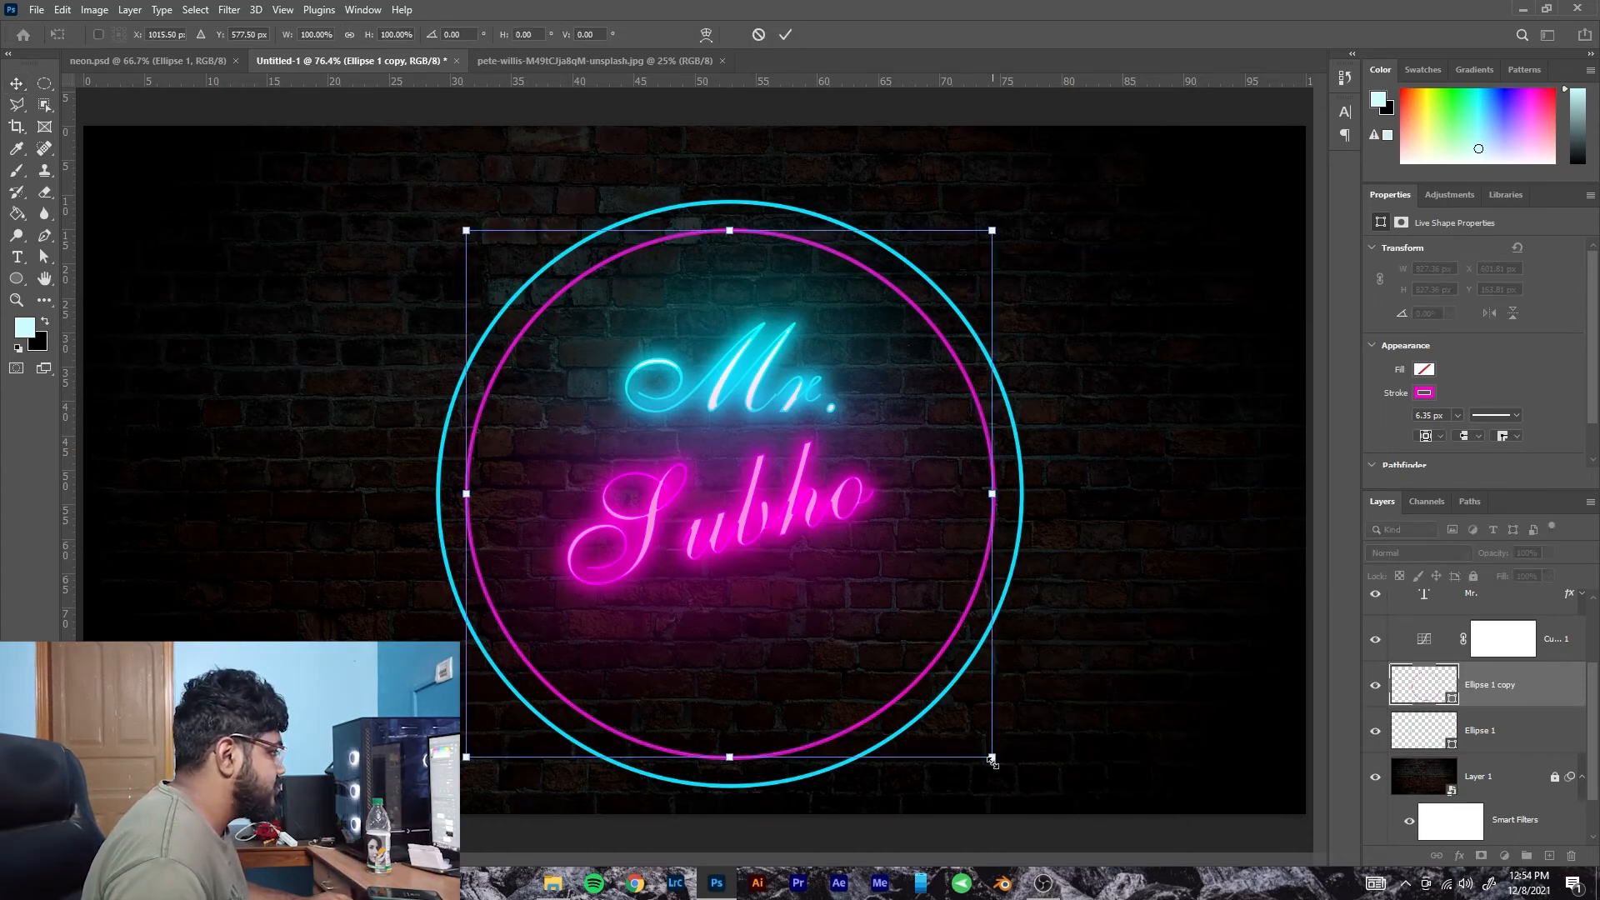
{"action": "left_click_drag", "start_coordinate": [991, 757], "coordinate": [937, 701]}
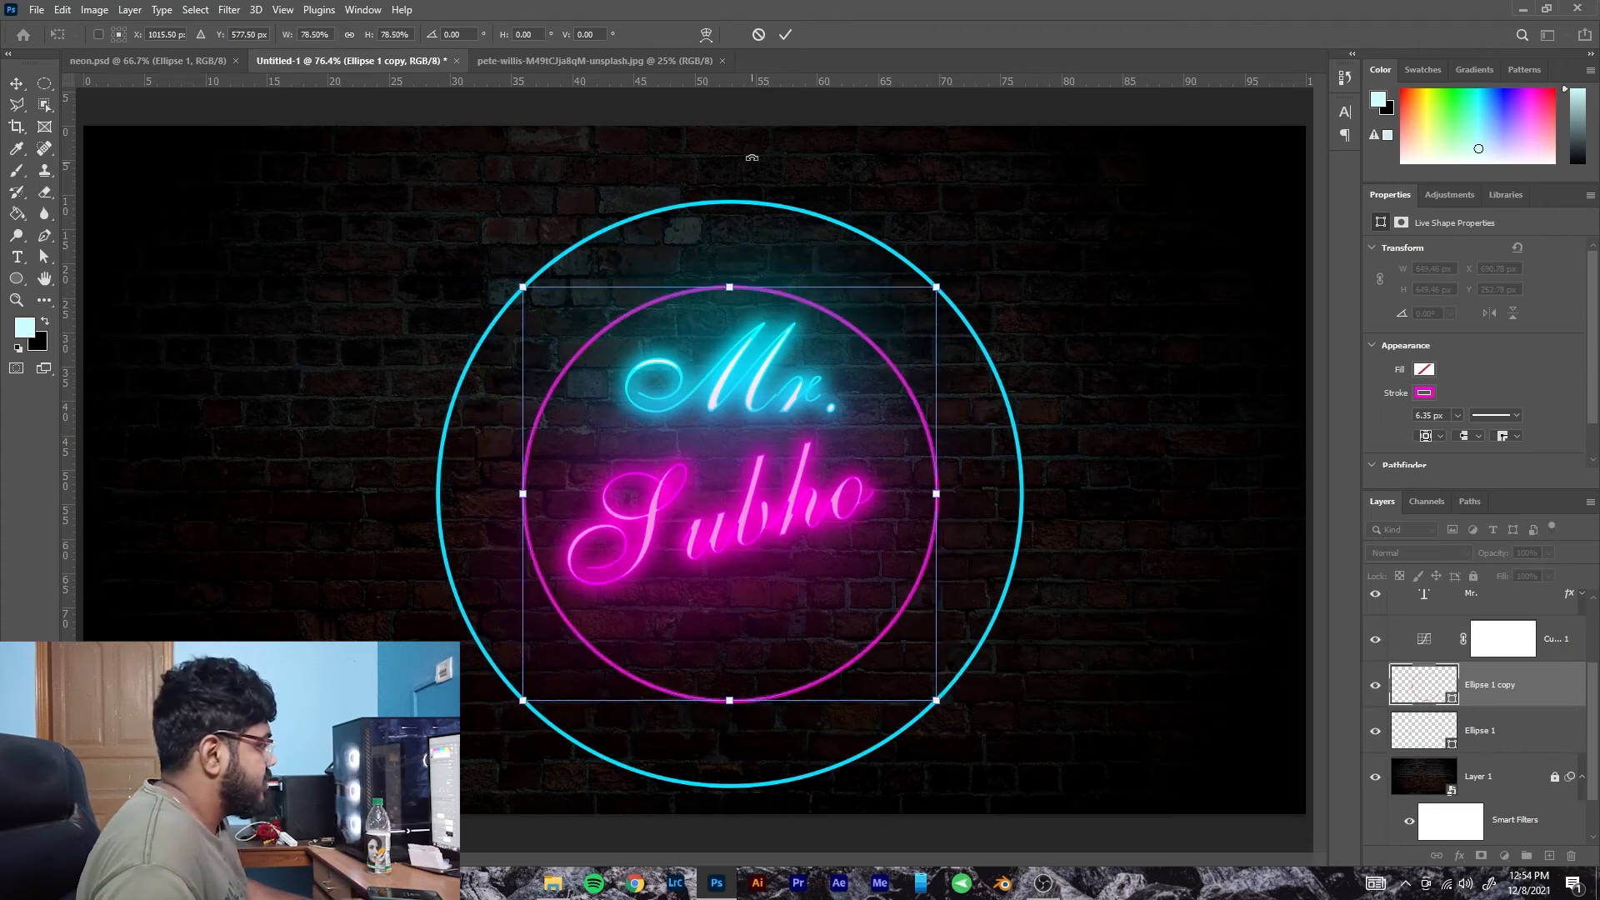
{"action": "left_click", "coordinate": [785, 34]}
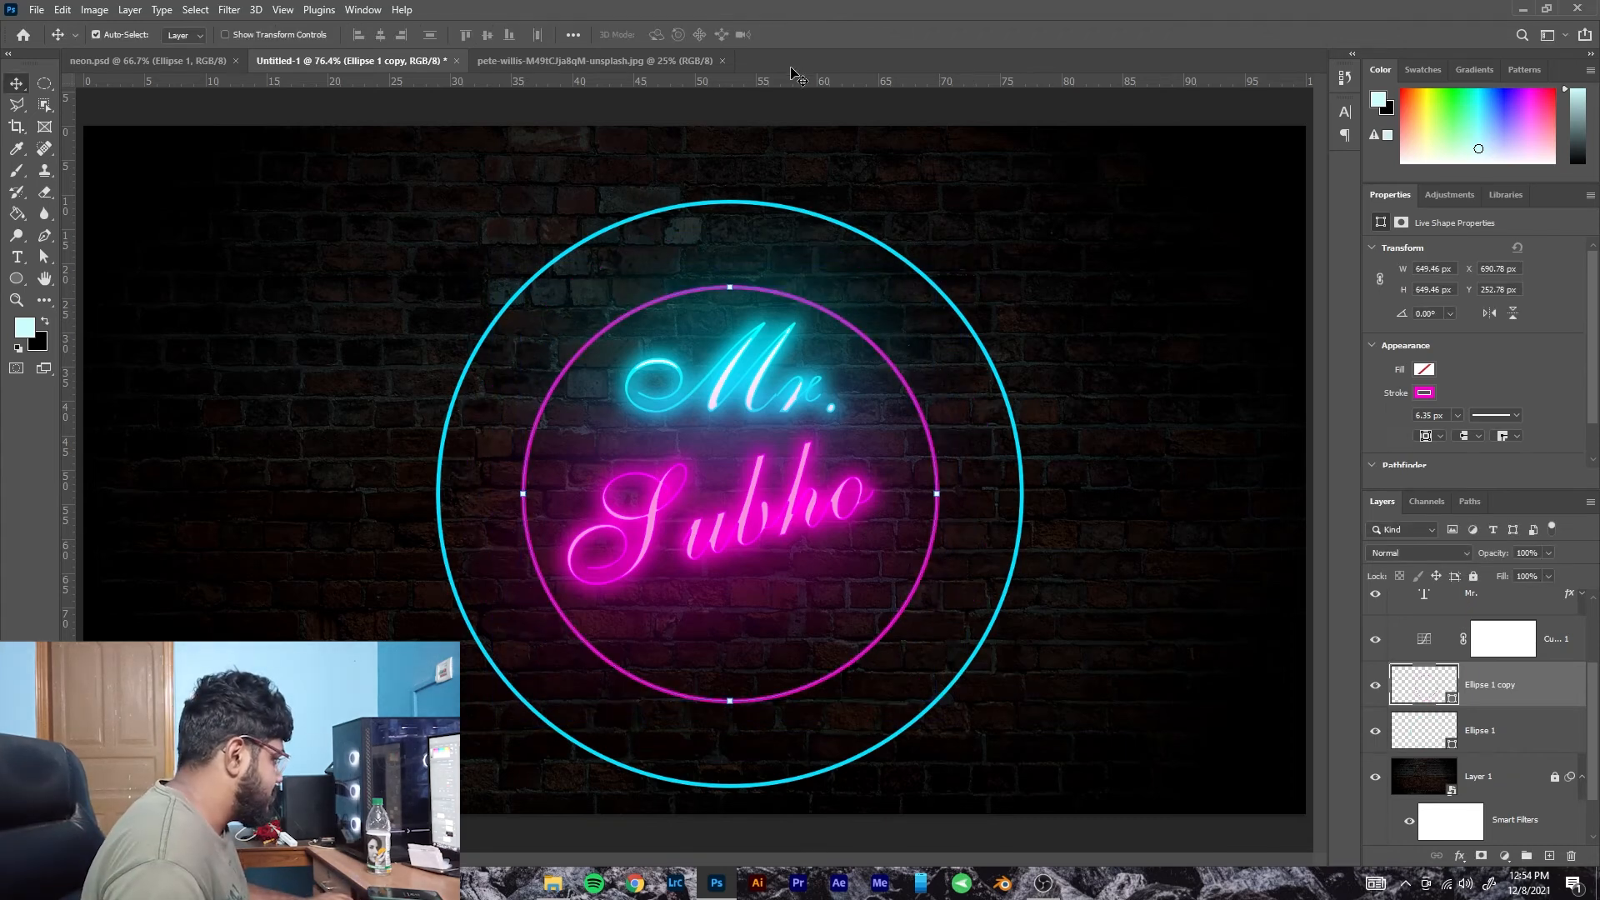
Scale the outer cyan circle down to about 812 px around its centre.
{"action": "left_click", "coordinate": [960, 683]}
{"action": "key", "text": "ctrl+t"}
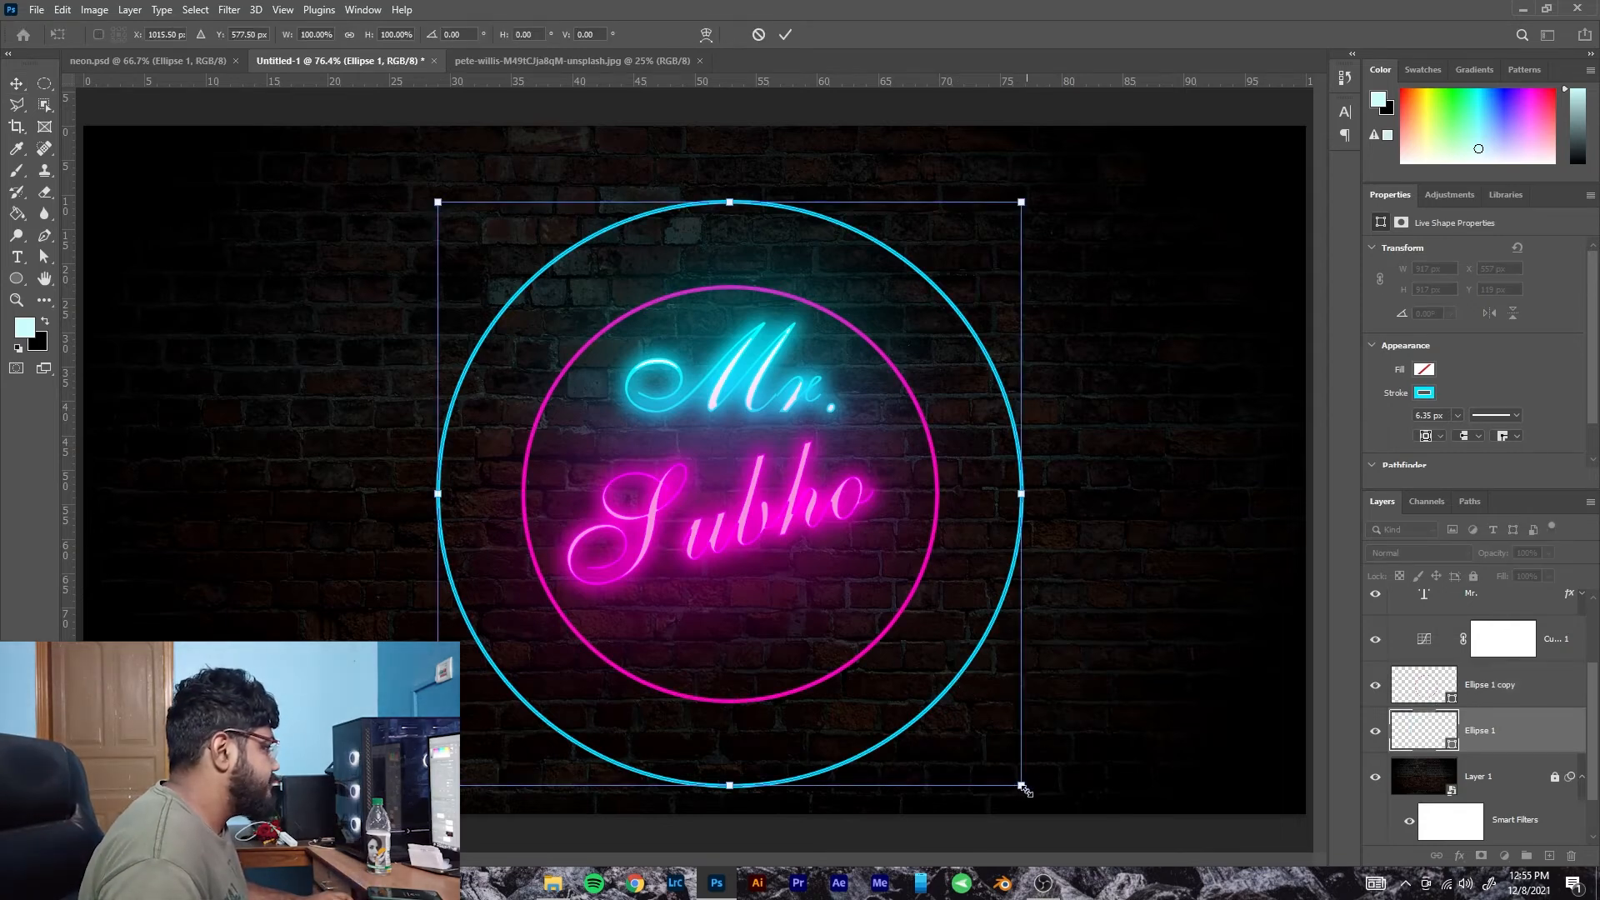
{"action": "left_click_drag", "start_coordinate": [1024, 790], "coordinate": [993, 756]}
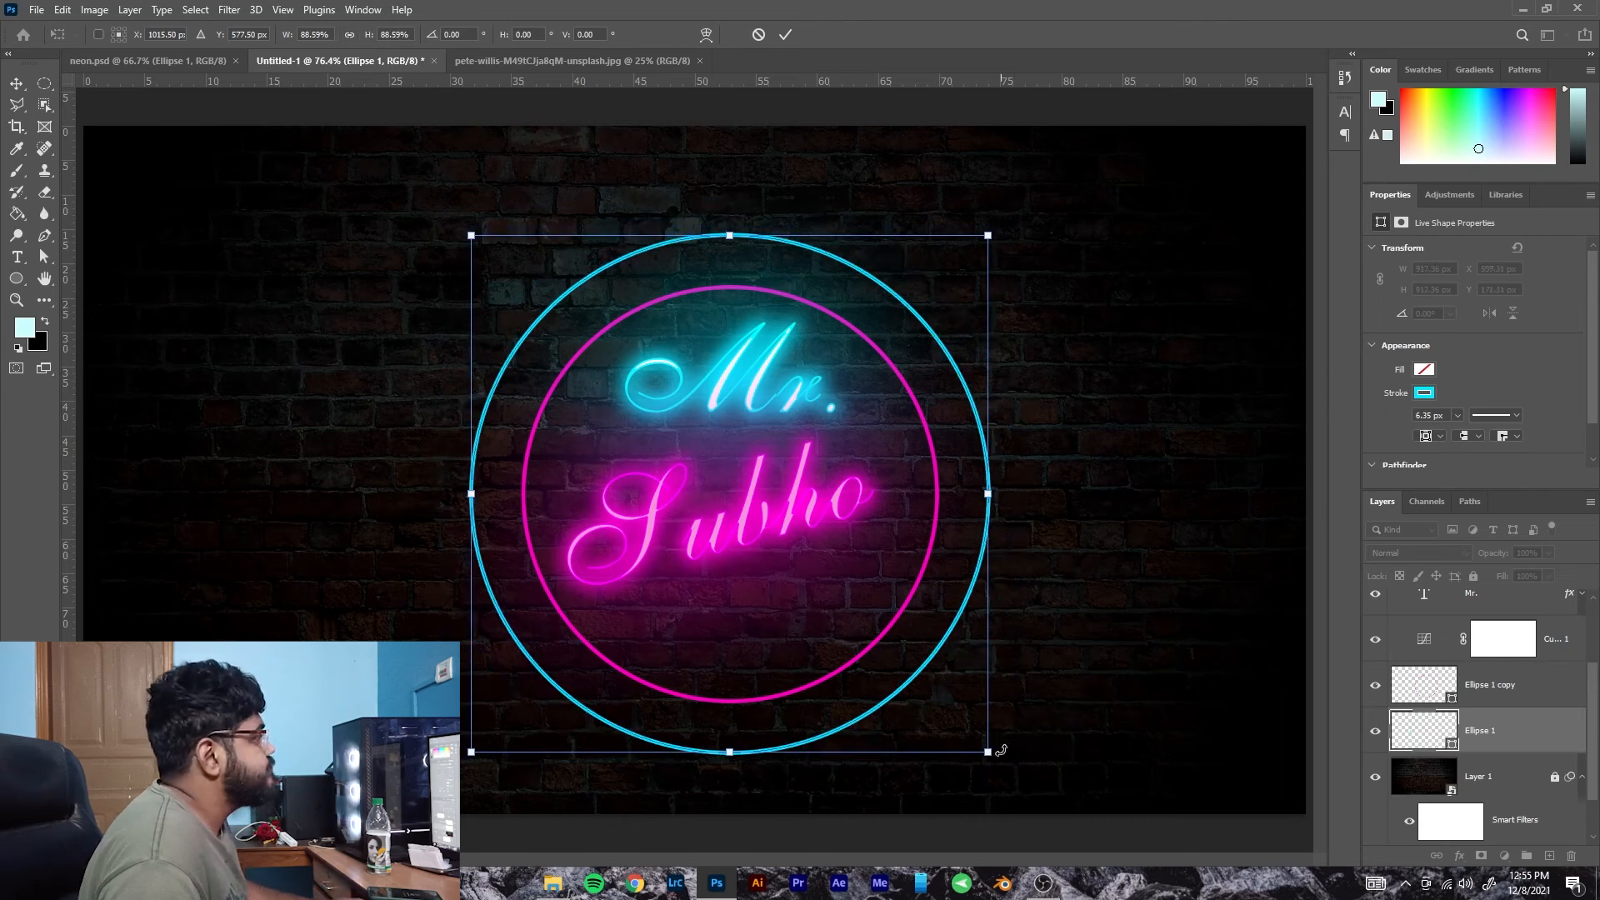
{"action": "left_click", "coordinate": [785, 34]}
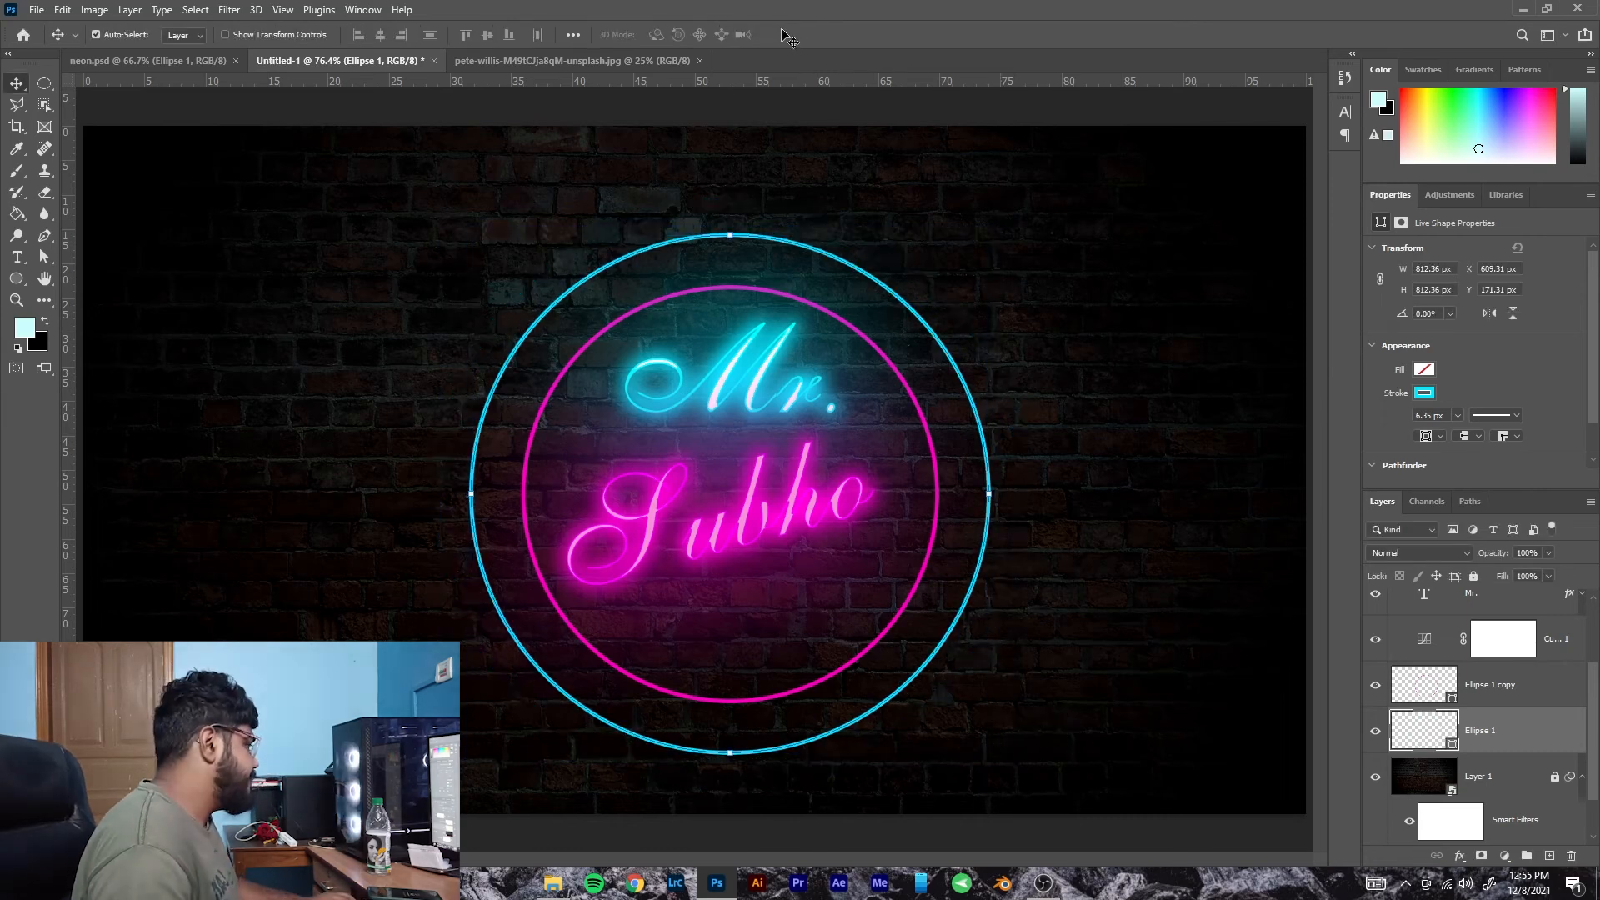
{"action": "left_click", "coordinate": [963, 620]}
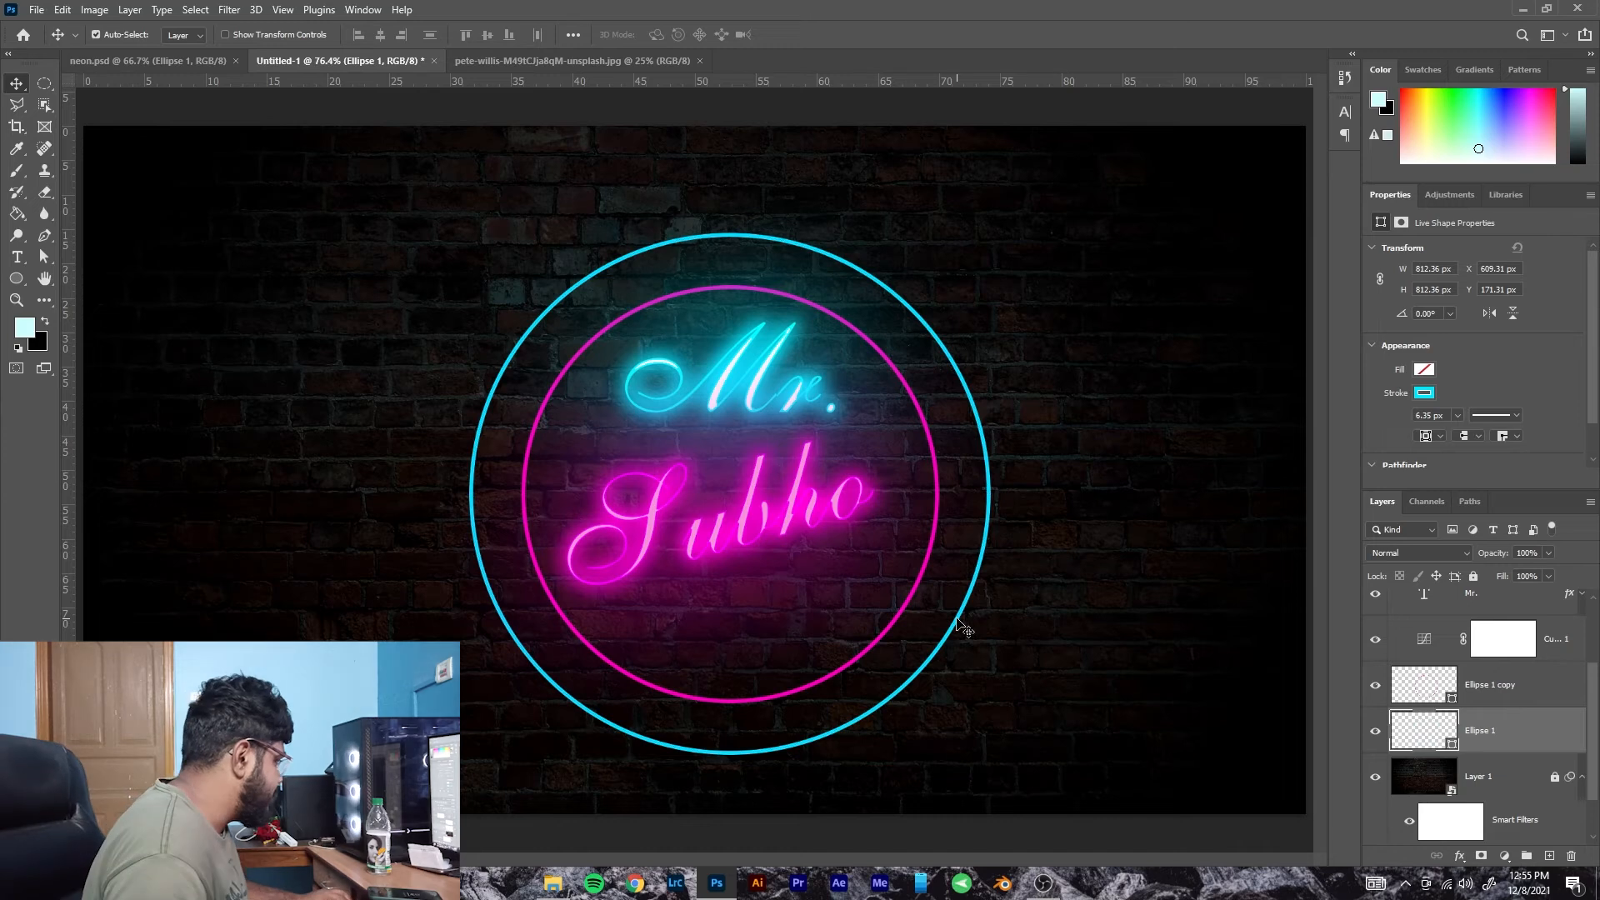
Check which layer holds the cyan circle by toggling its visibility and copy the layer style of the "Mr." text.
{"action": "scroll", "coordinate": [1495, 773], "scroll_direction": "up", "scroll_amount": 3}
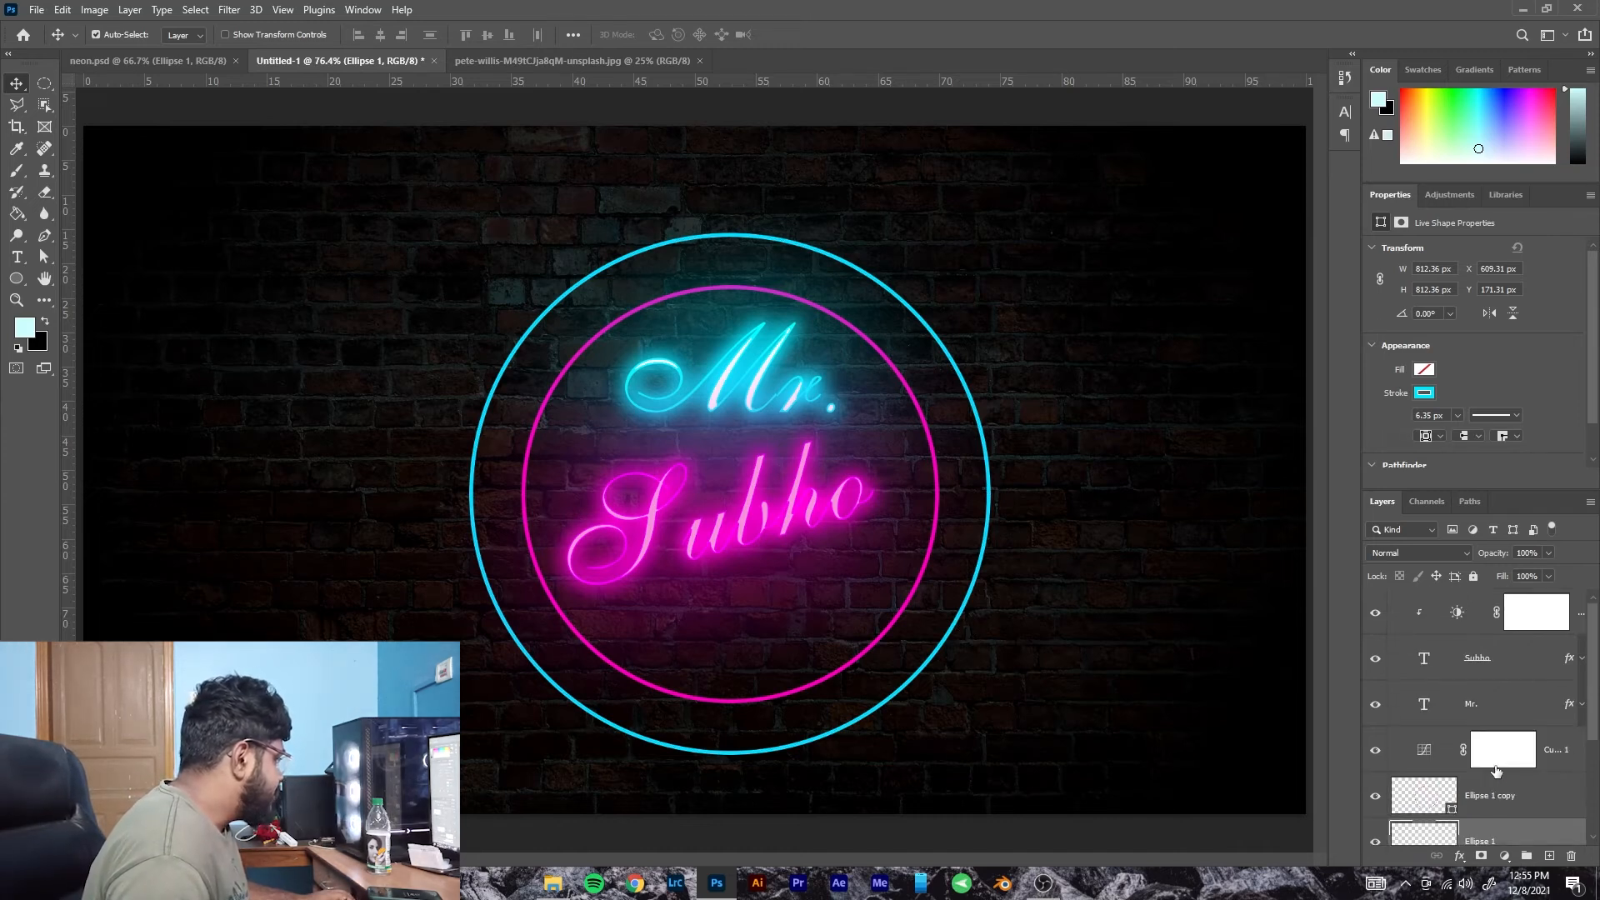
{"action": "left_click", "coordinate": [1512, 705]}
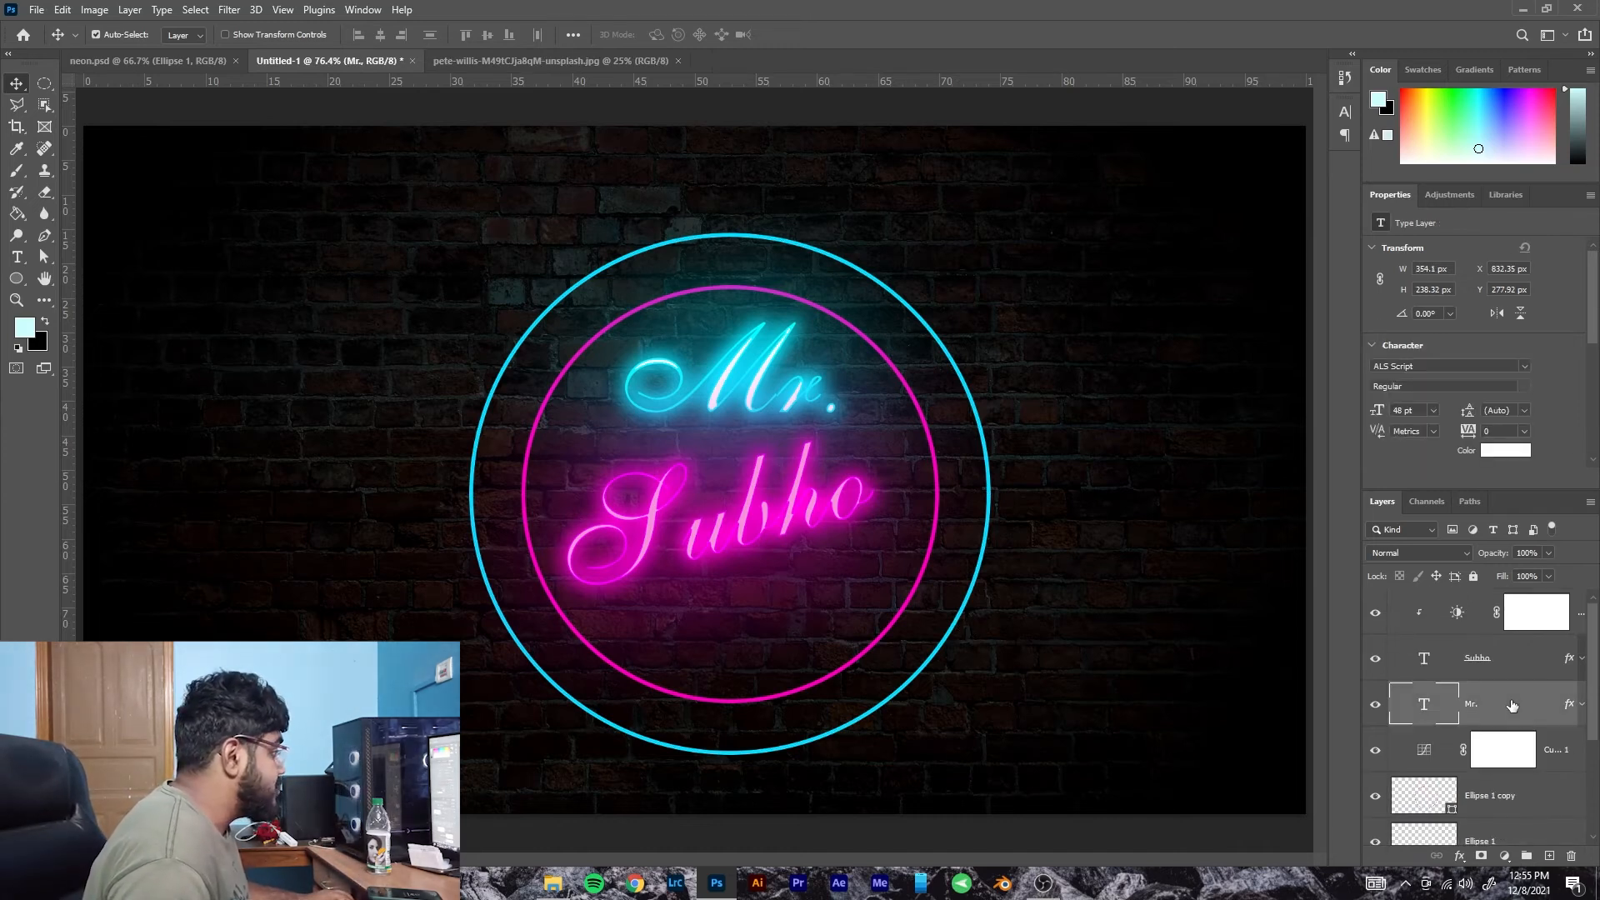
{"action": "scroll", "coordinate": [1512, 705], "scroll_direction": "down", "scroll_amount": 2}
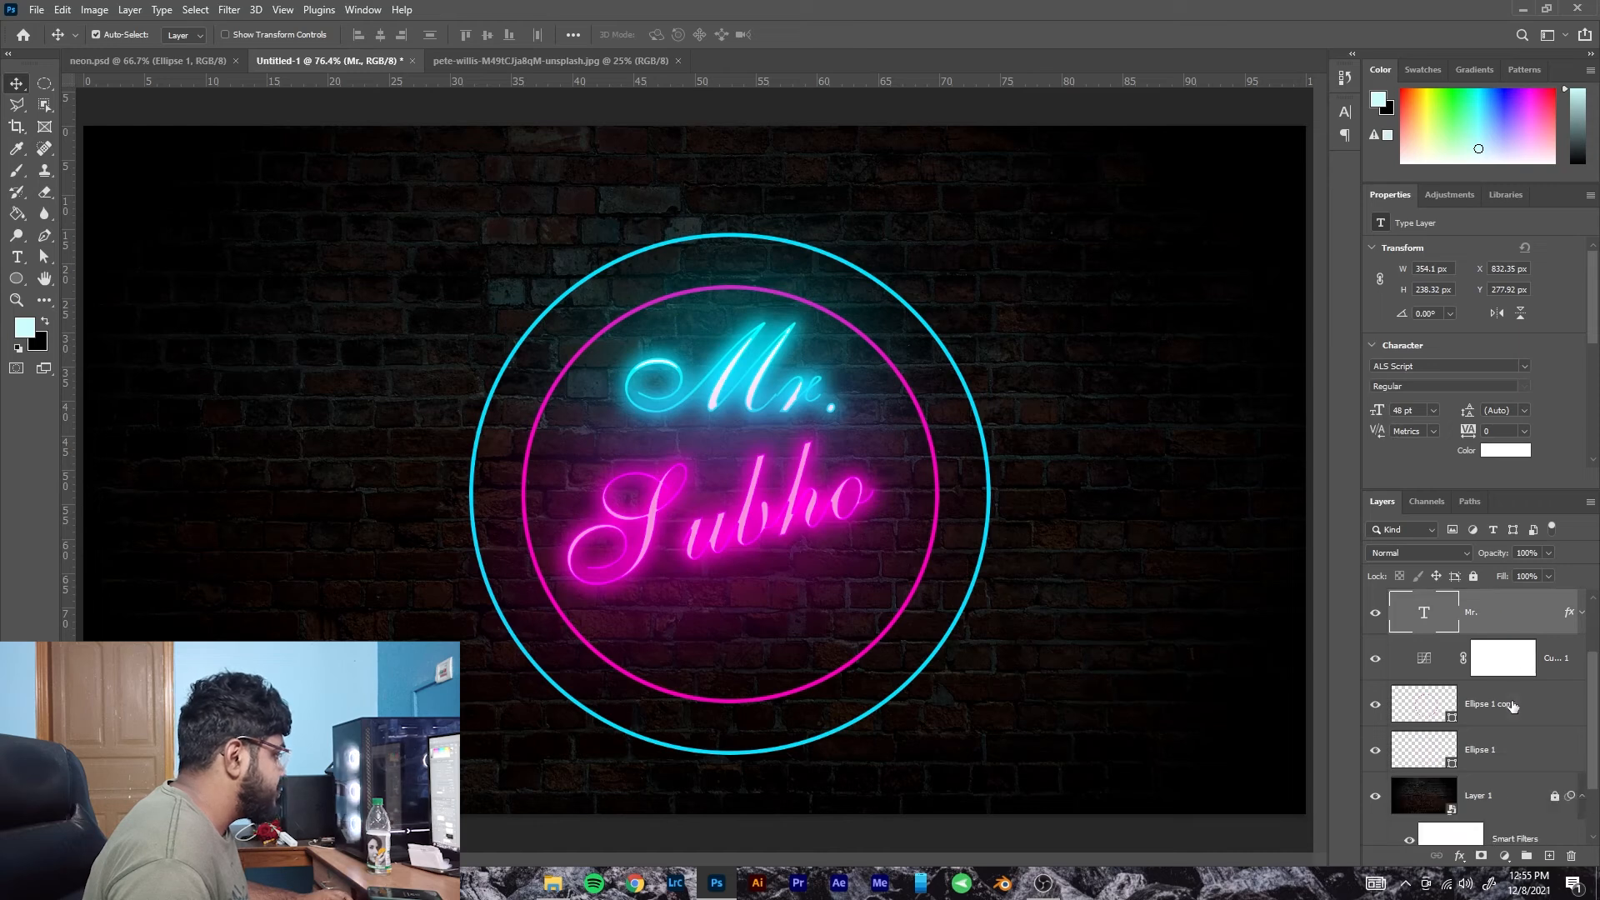
{"action": "left_click", "coordinate": [1375, 753]}
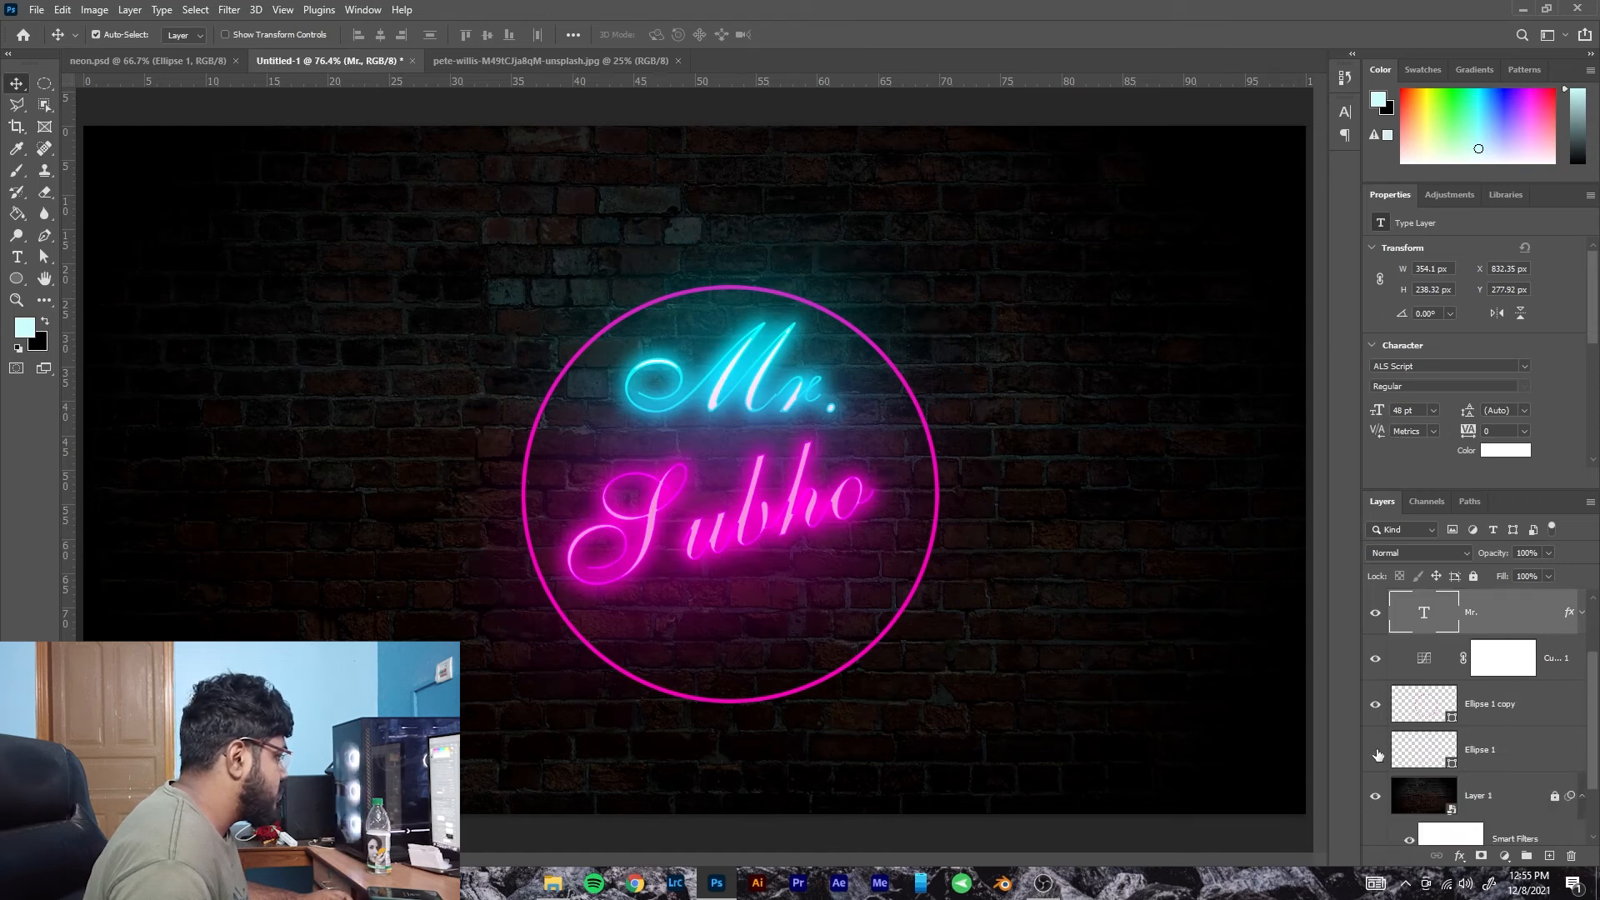
{"action": "left_click", "coordinate": [1376, 753]}
{"action": "scroll", "coordinate": [1483, 671], "scroll_direction": "up", "scroll_amount": 2}
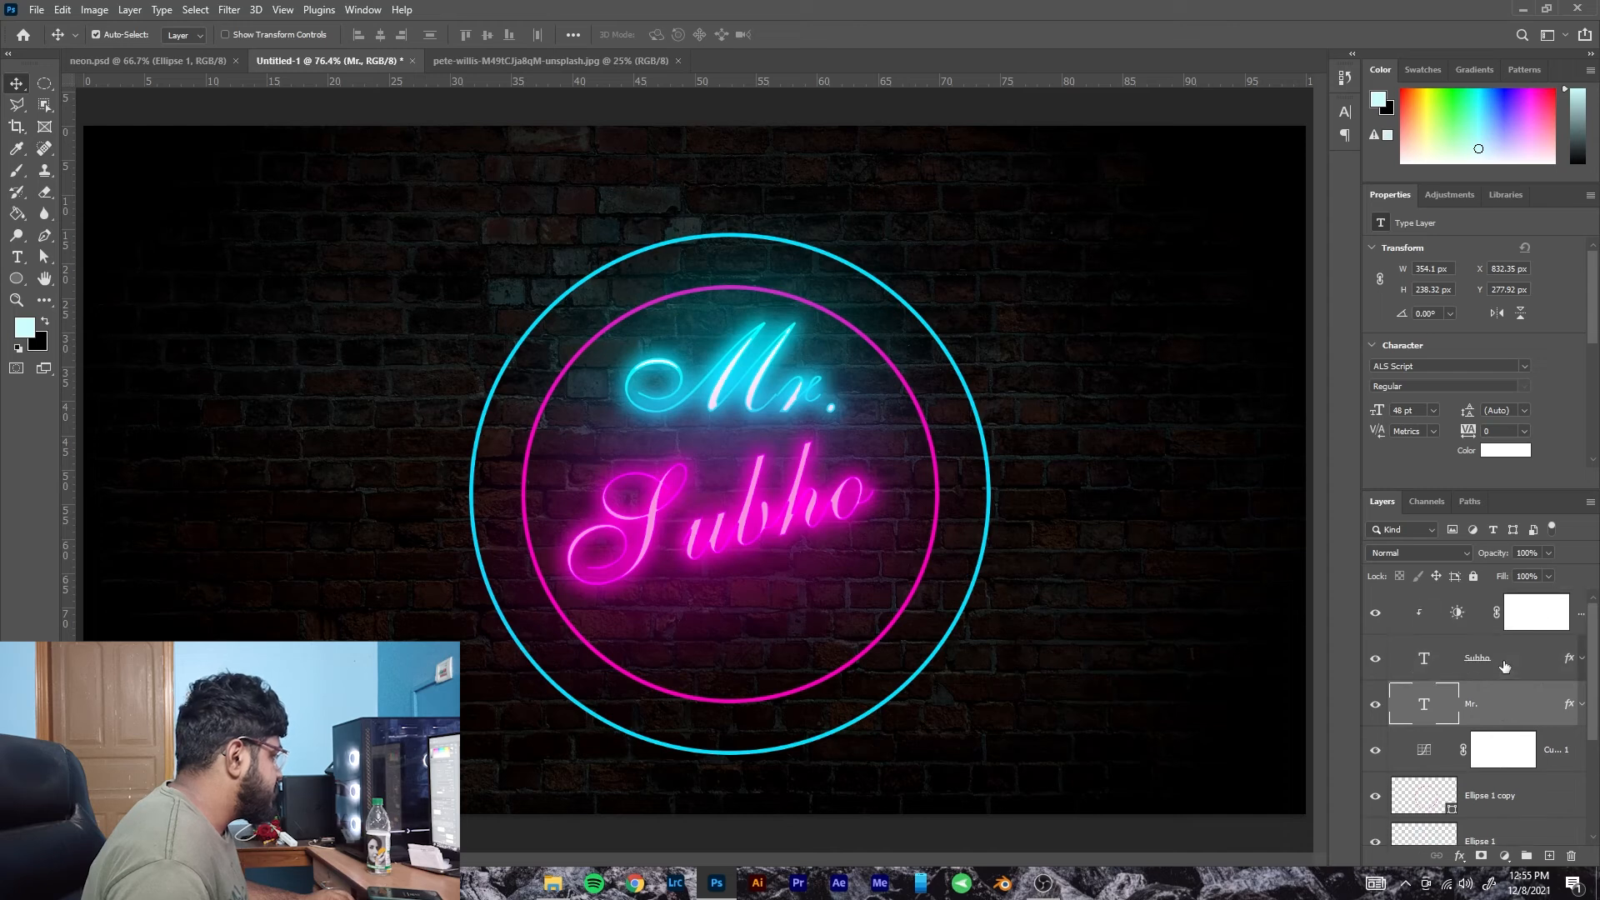
{"action": "right_click", "coordinate": [1498, 707]}
{"action": "left_click", "coordinate": [1333, 669]}
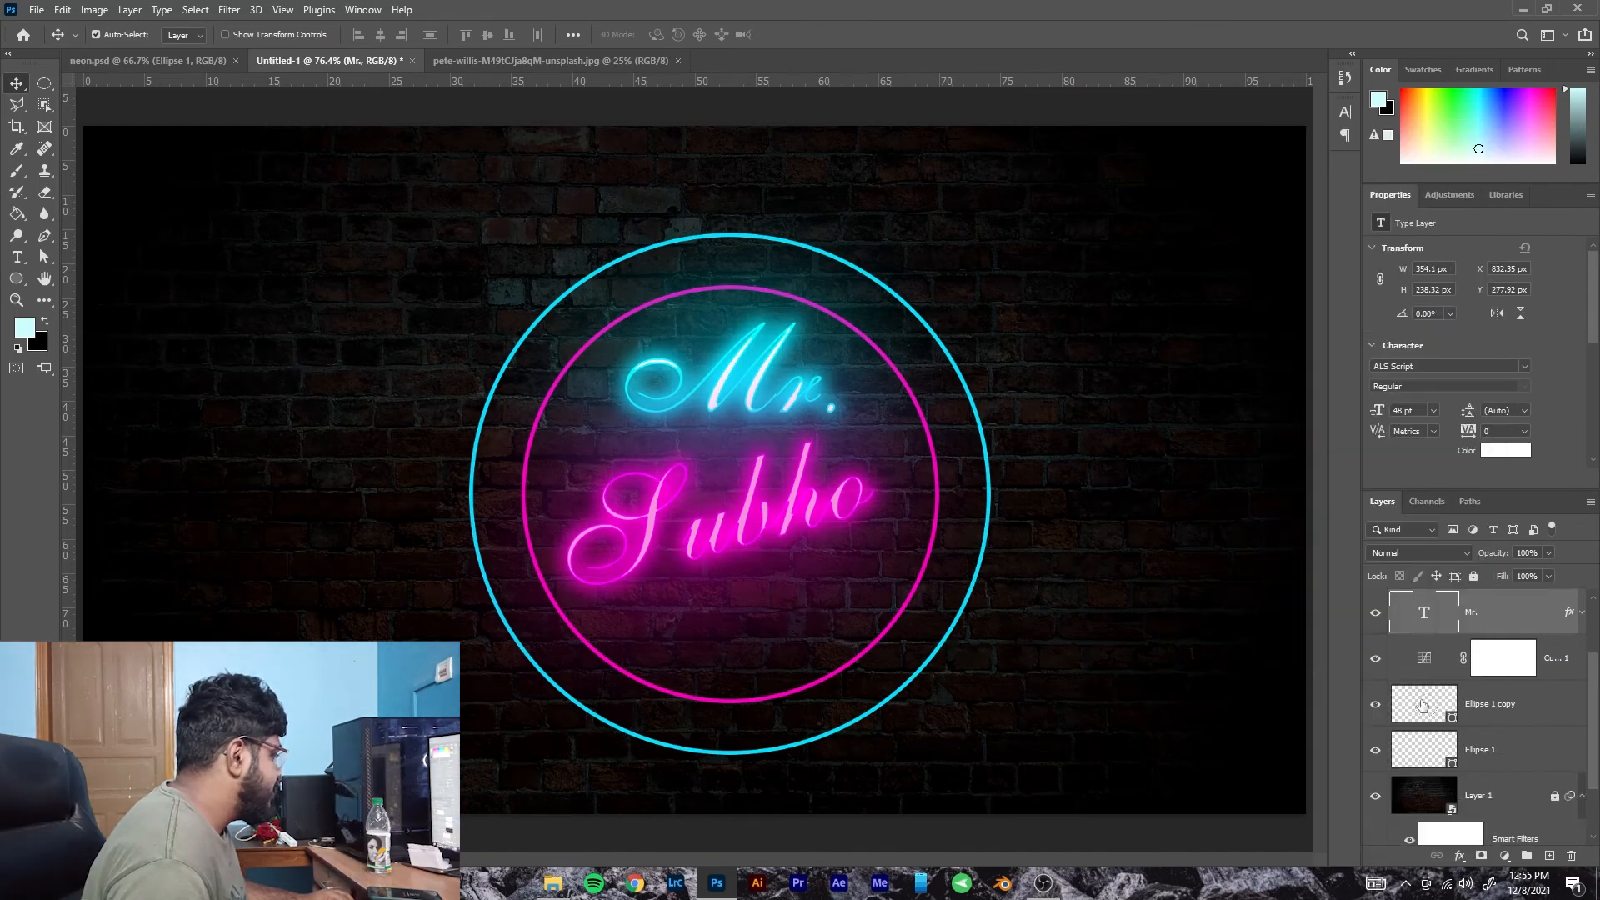
Paste the copied "Mr." layer style onto the cyan circle's layer.
{"action": "scroll", "coordinate": [1428, 708], "scroll_direction": "down", "scroll_amount": 1}
{"action": "right_click", "coordinate": [1427, 710]}
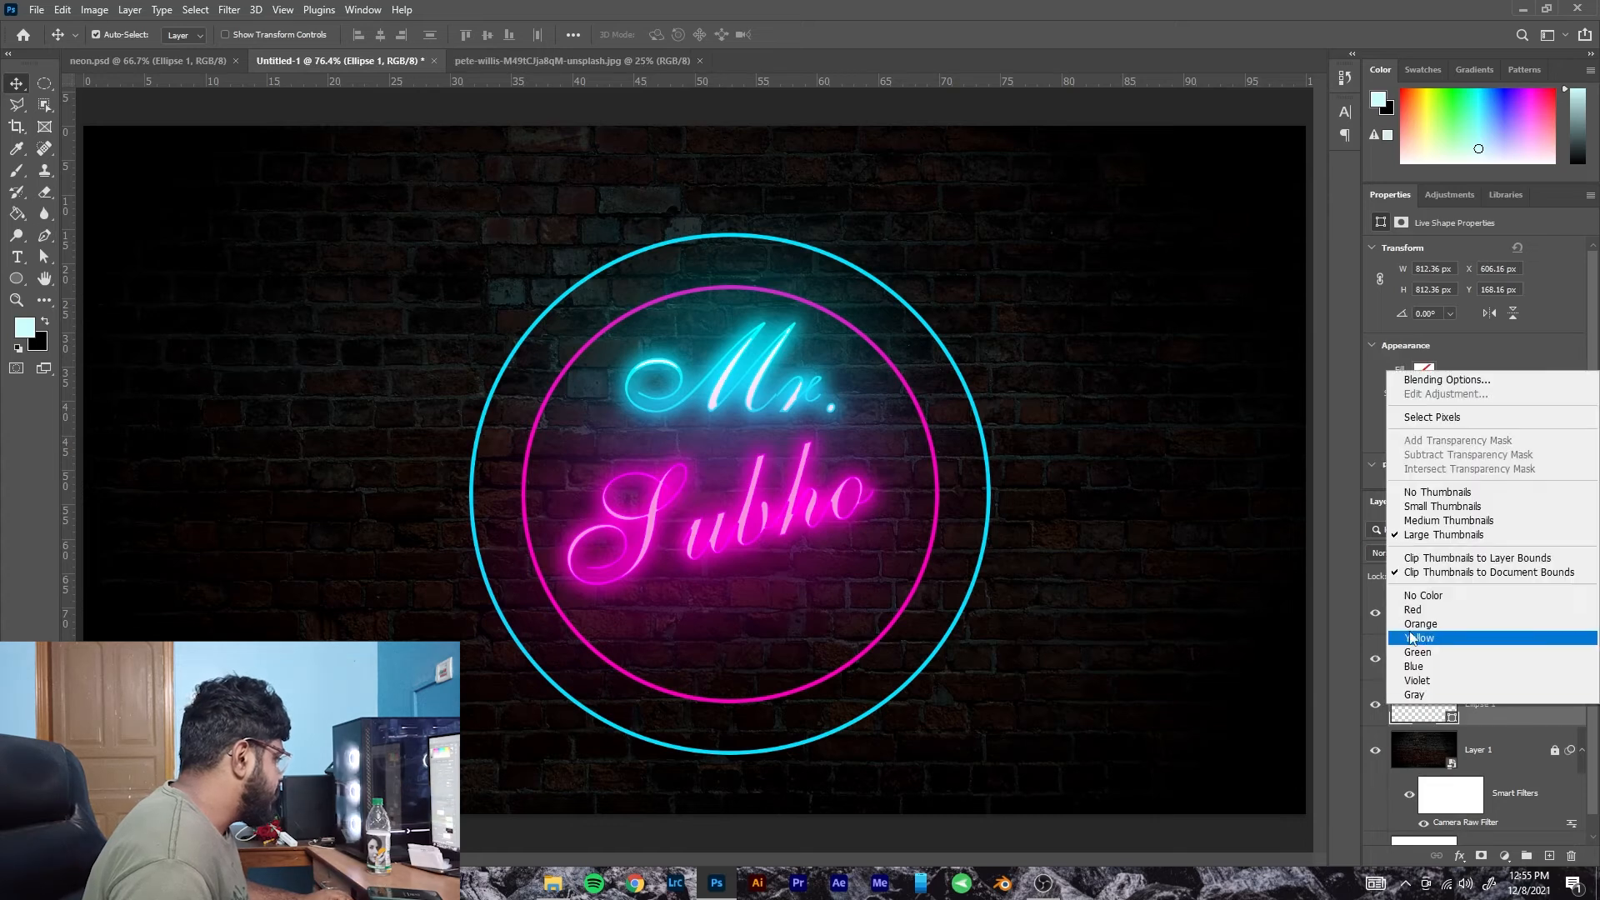
{"action": "left_click", "coordinate": [1504, 710]}
{"action": "right_click", "coordinate": [1516, 713]}
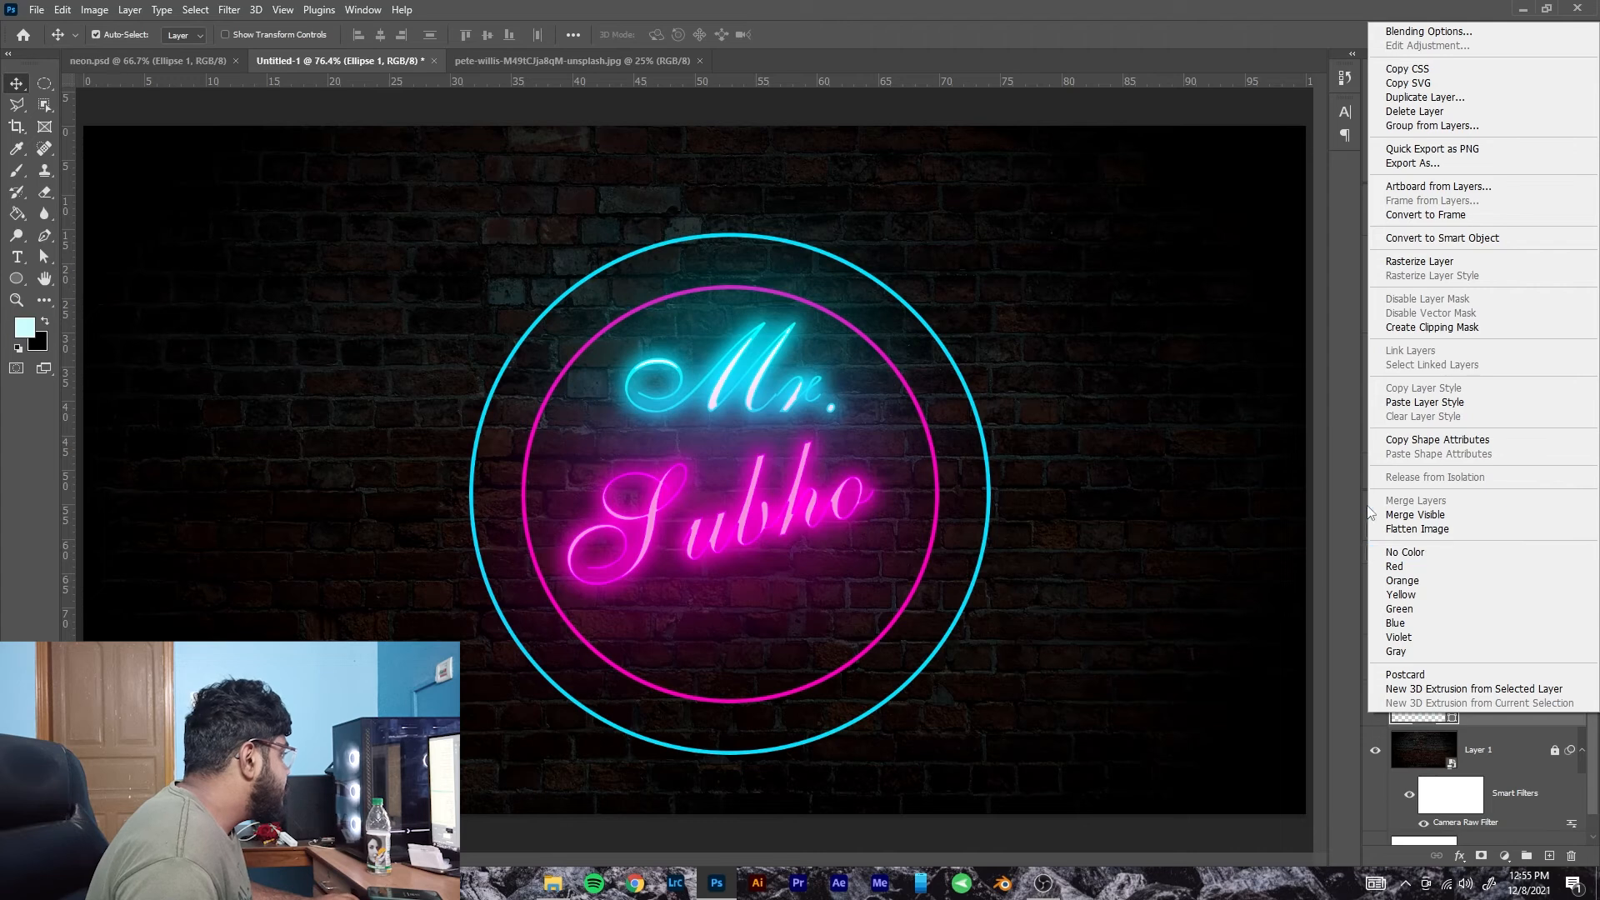
{"action": "left_click", "coordinate": [1403, 402]}
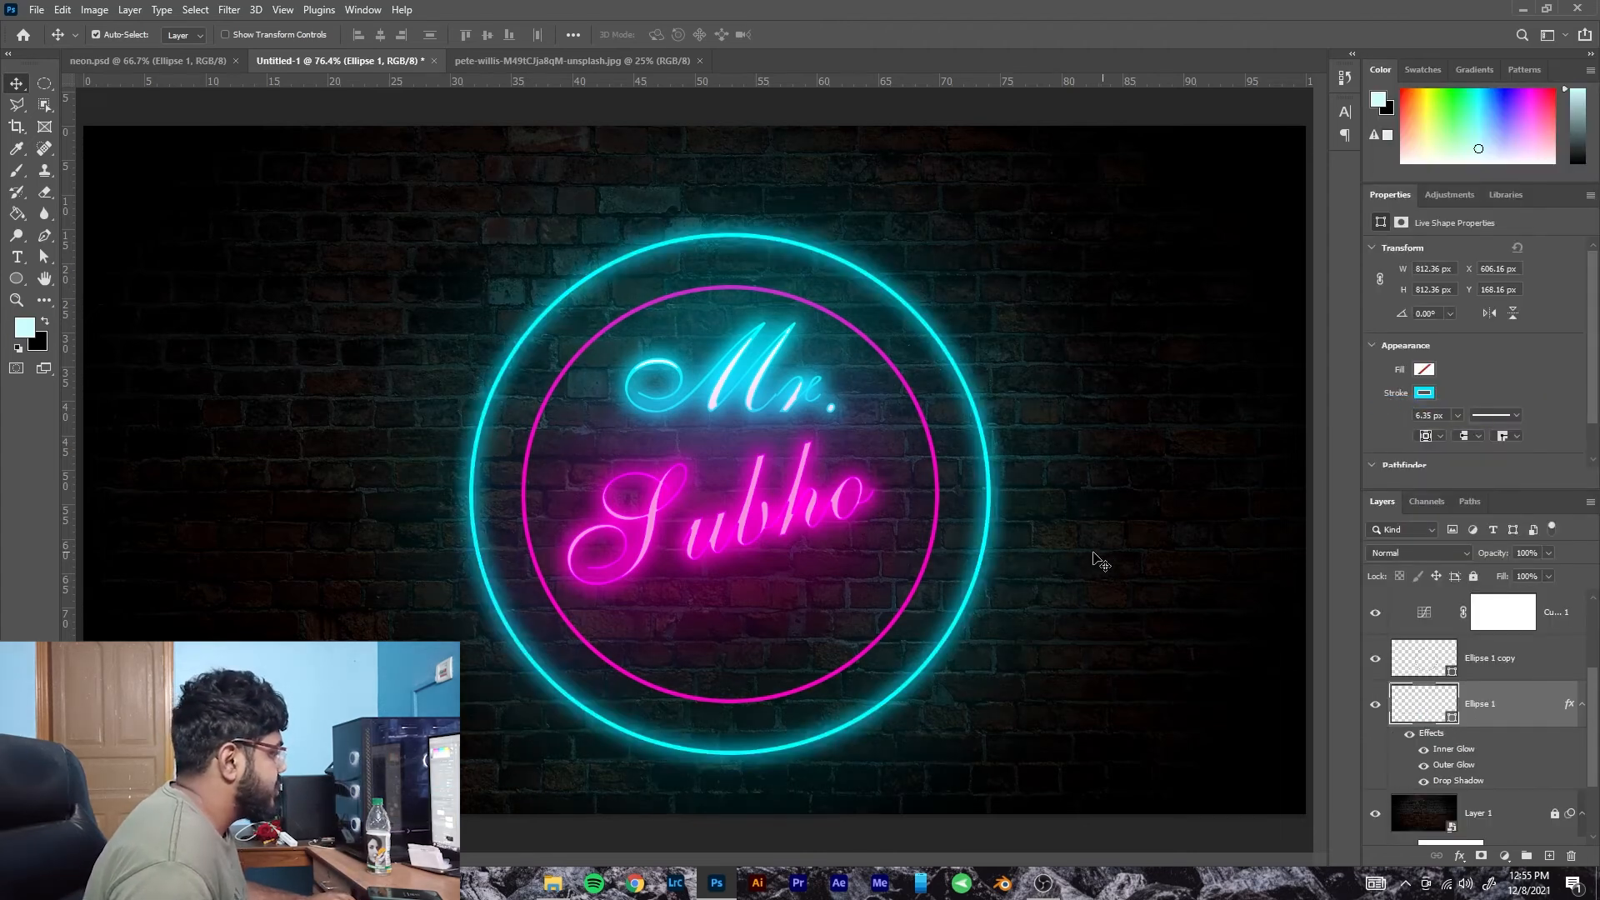
Copy the layer style of the magenta name text and paste it onto the magenta circle's layer.
{"action": "left_click", "coordinate": [916, 595]}
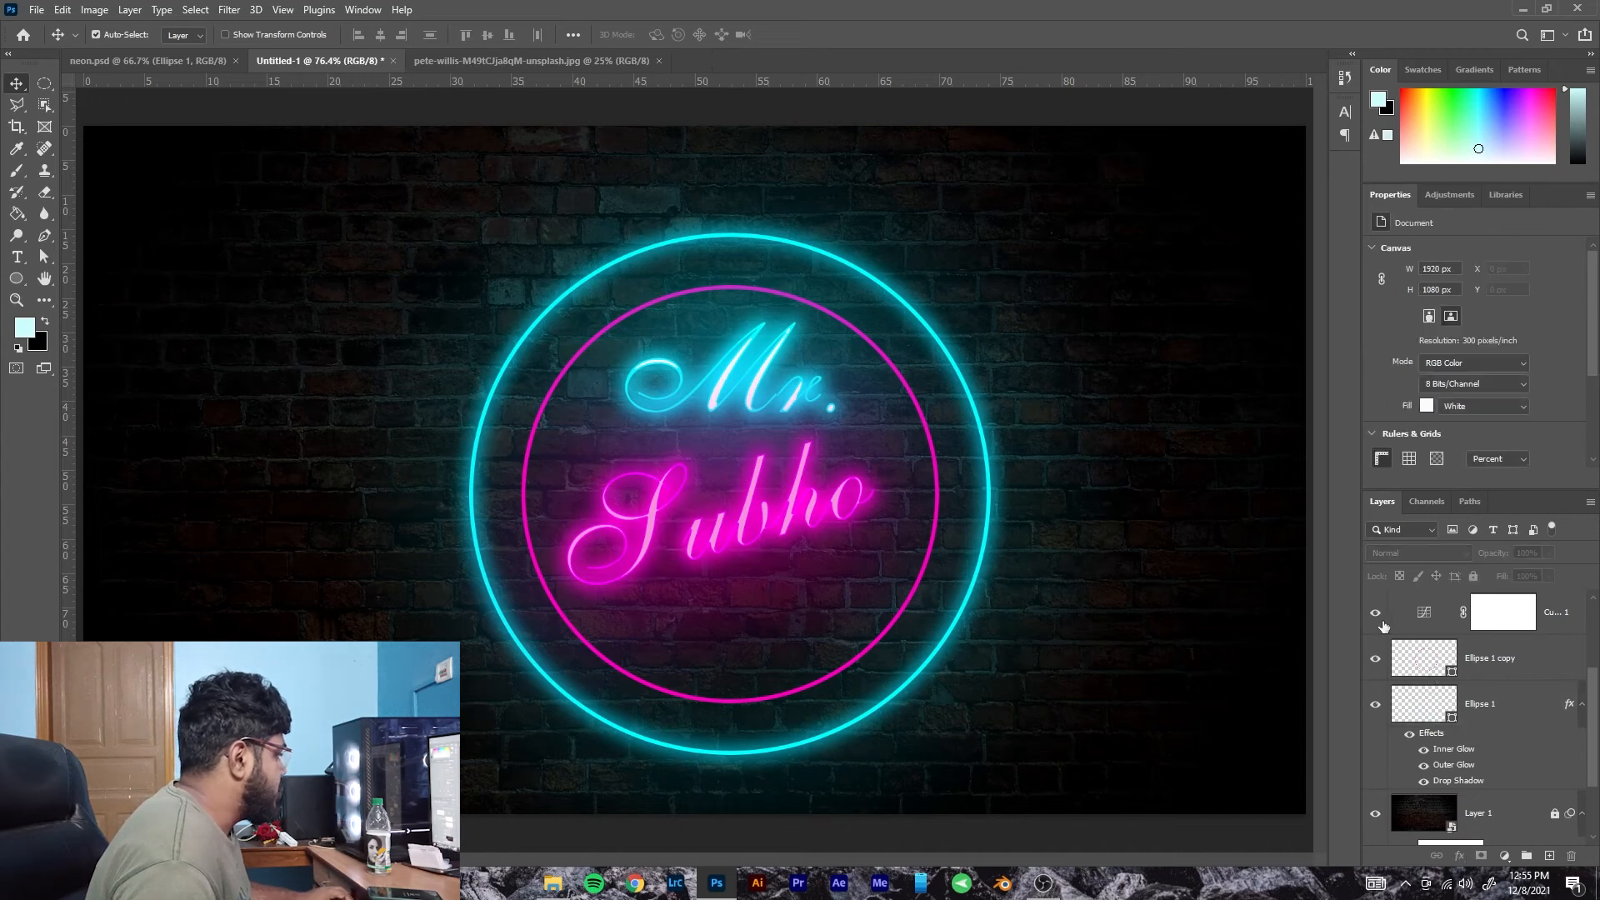
{"action": "left_click", "coordinate": [1410, 662]}
{"action": "scroll", "coordinate": [1412, 662], "scroll_direction": "up", "scroll_amount": 3}
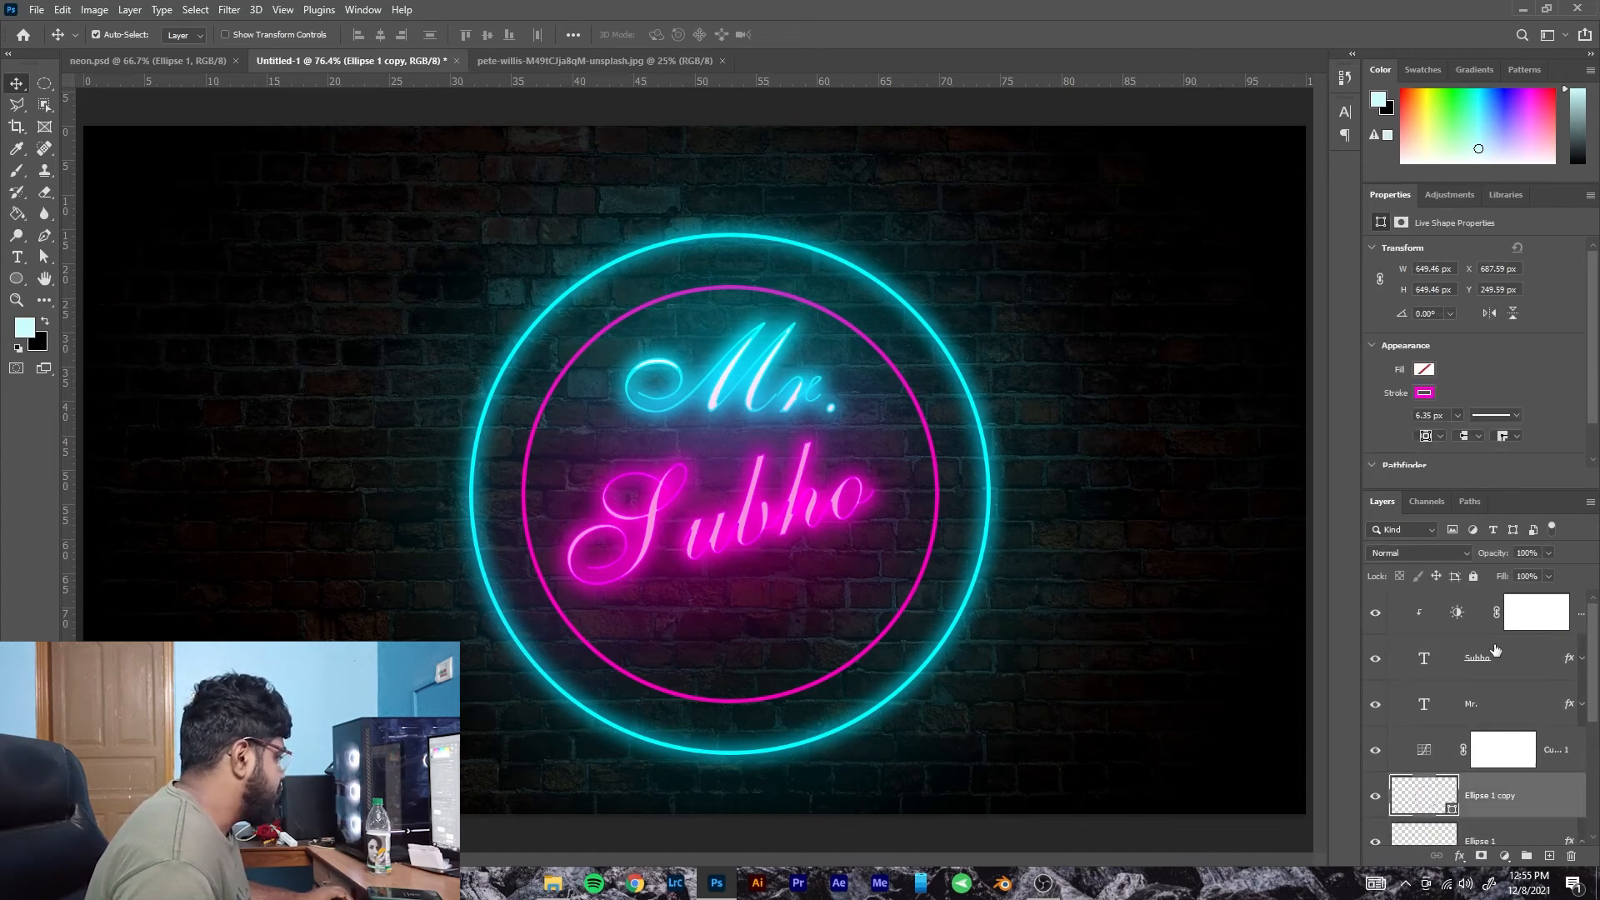
{"action": "left_click", "coordinate": [1505, 665]}
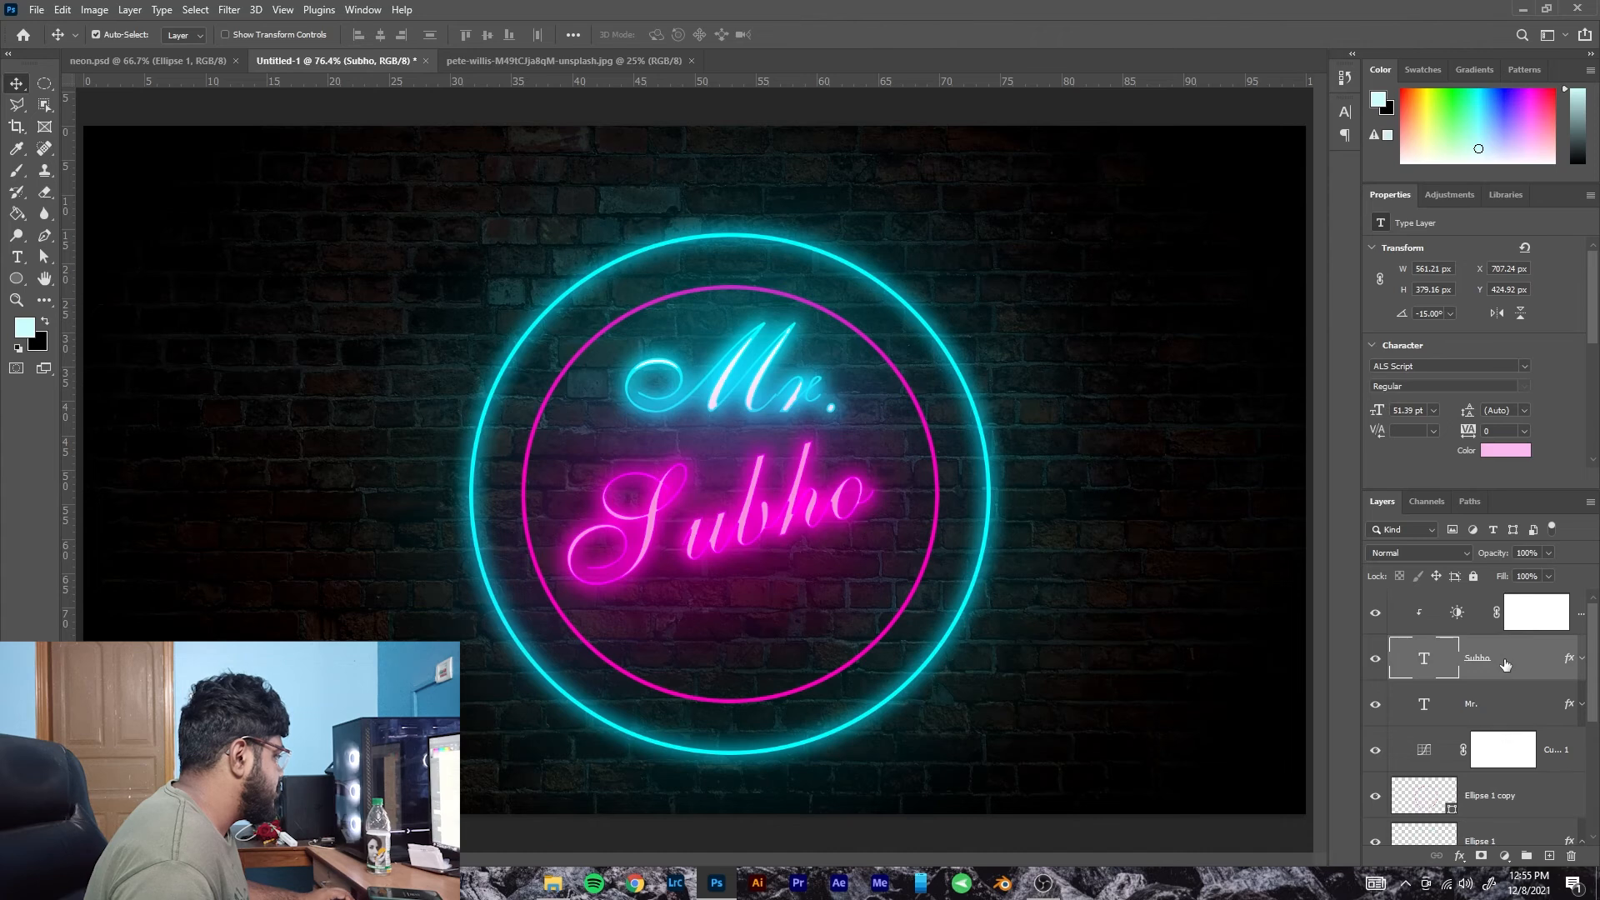
{"action": "right_click", "coordinate": [1505, 664]}
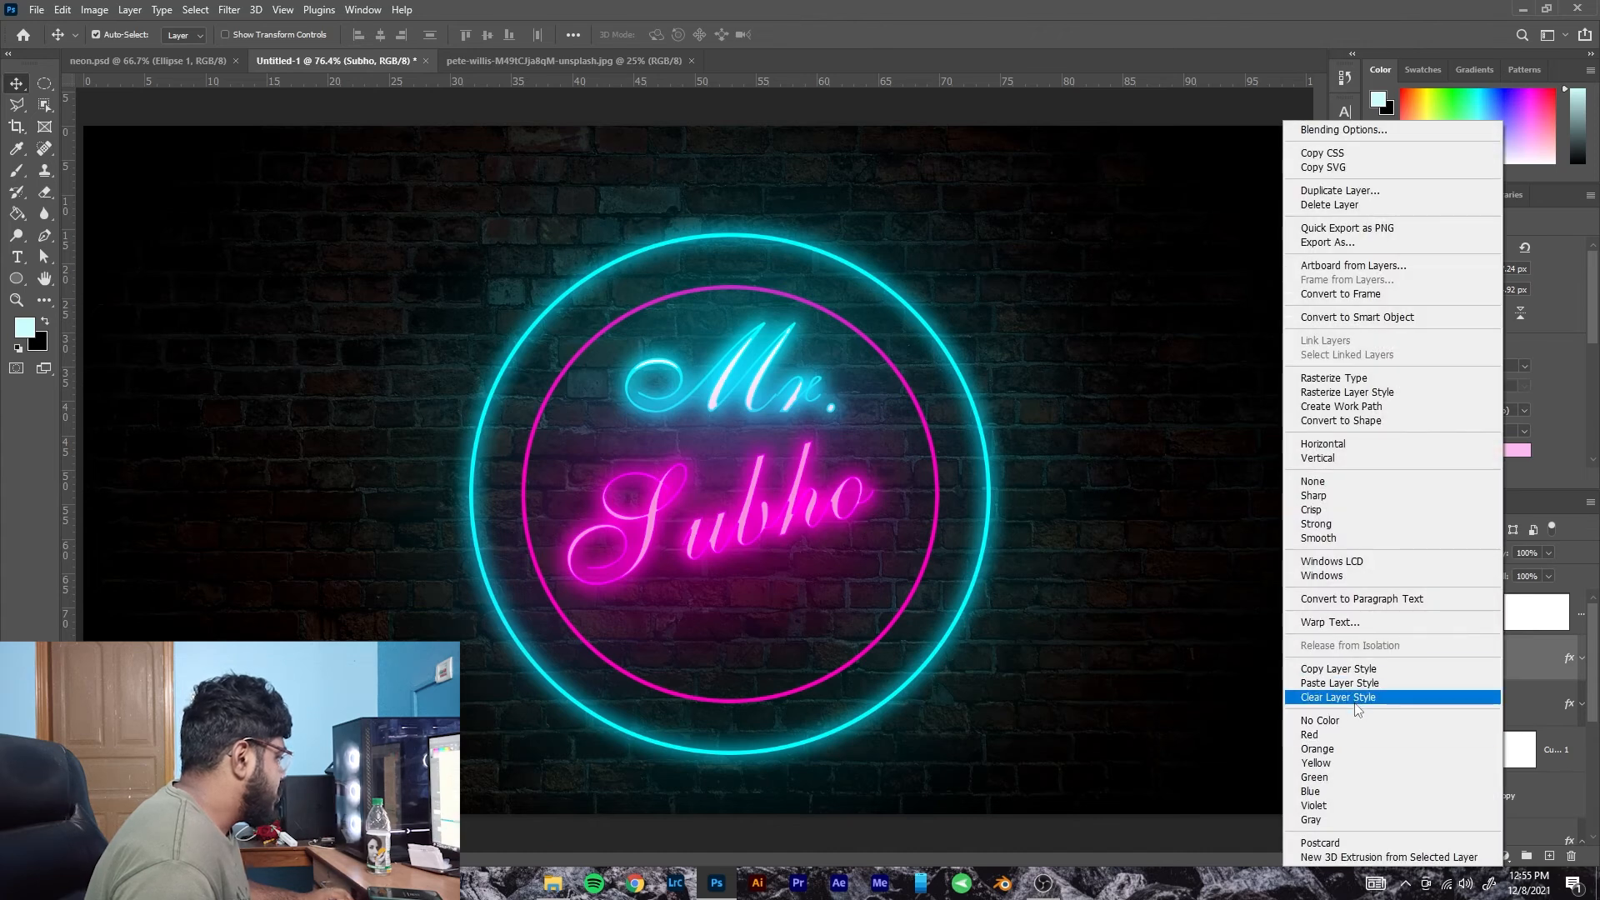
{"action": "left_click", "coordinate": [1351, 668]}
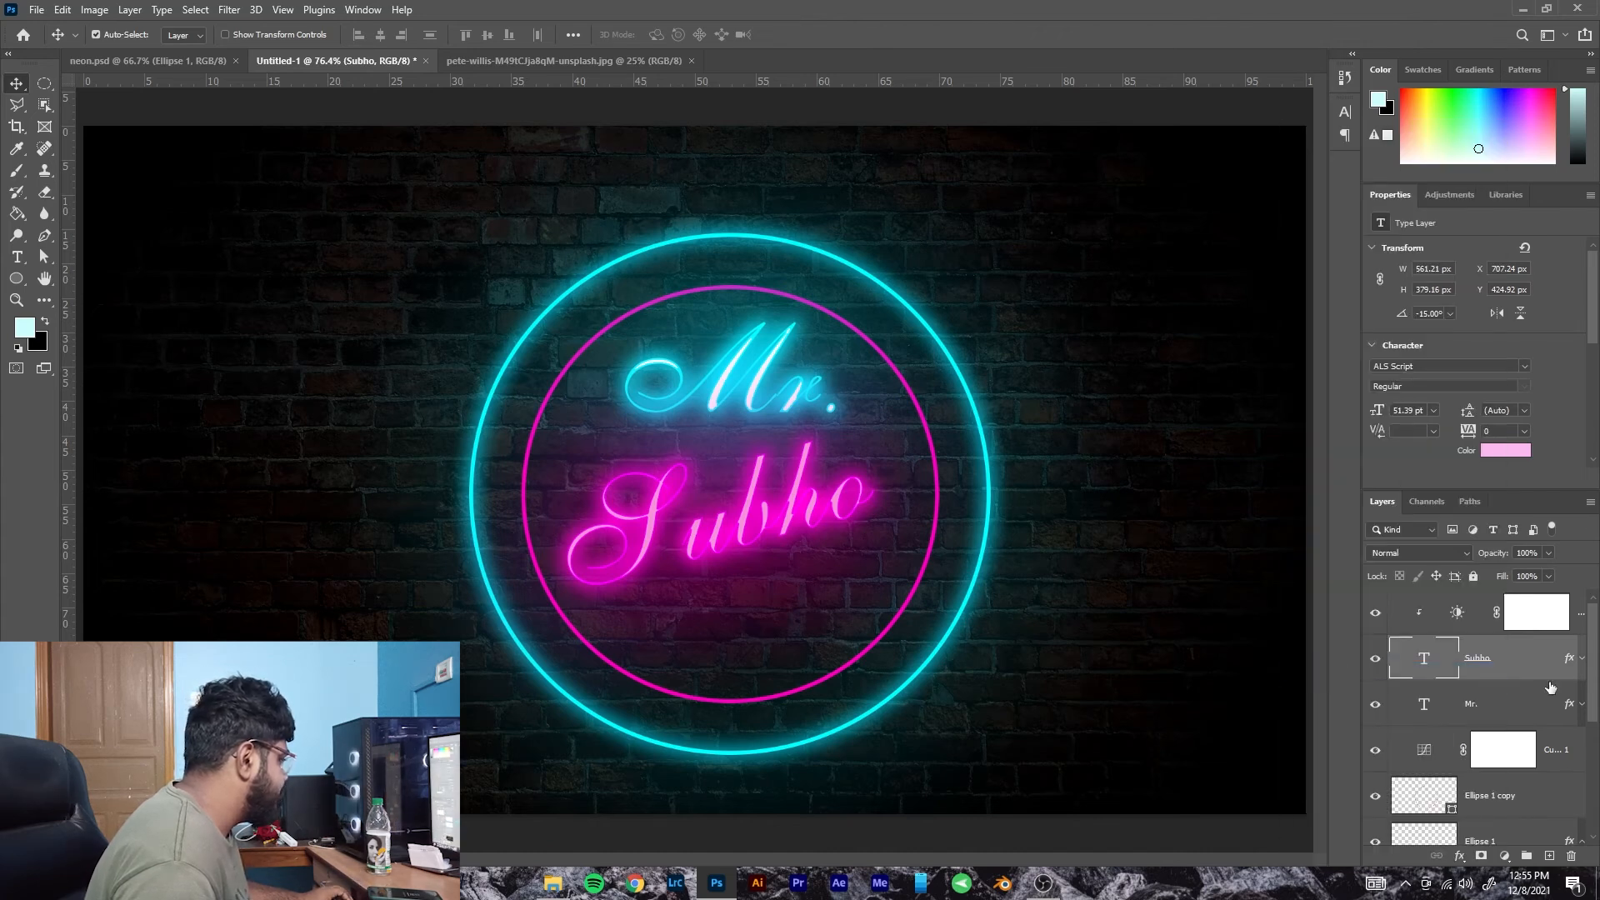
{"action": "scroll", "coordinate": [1491, 700], "scroll_direction": "down", "scroll_amount": 2}
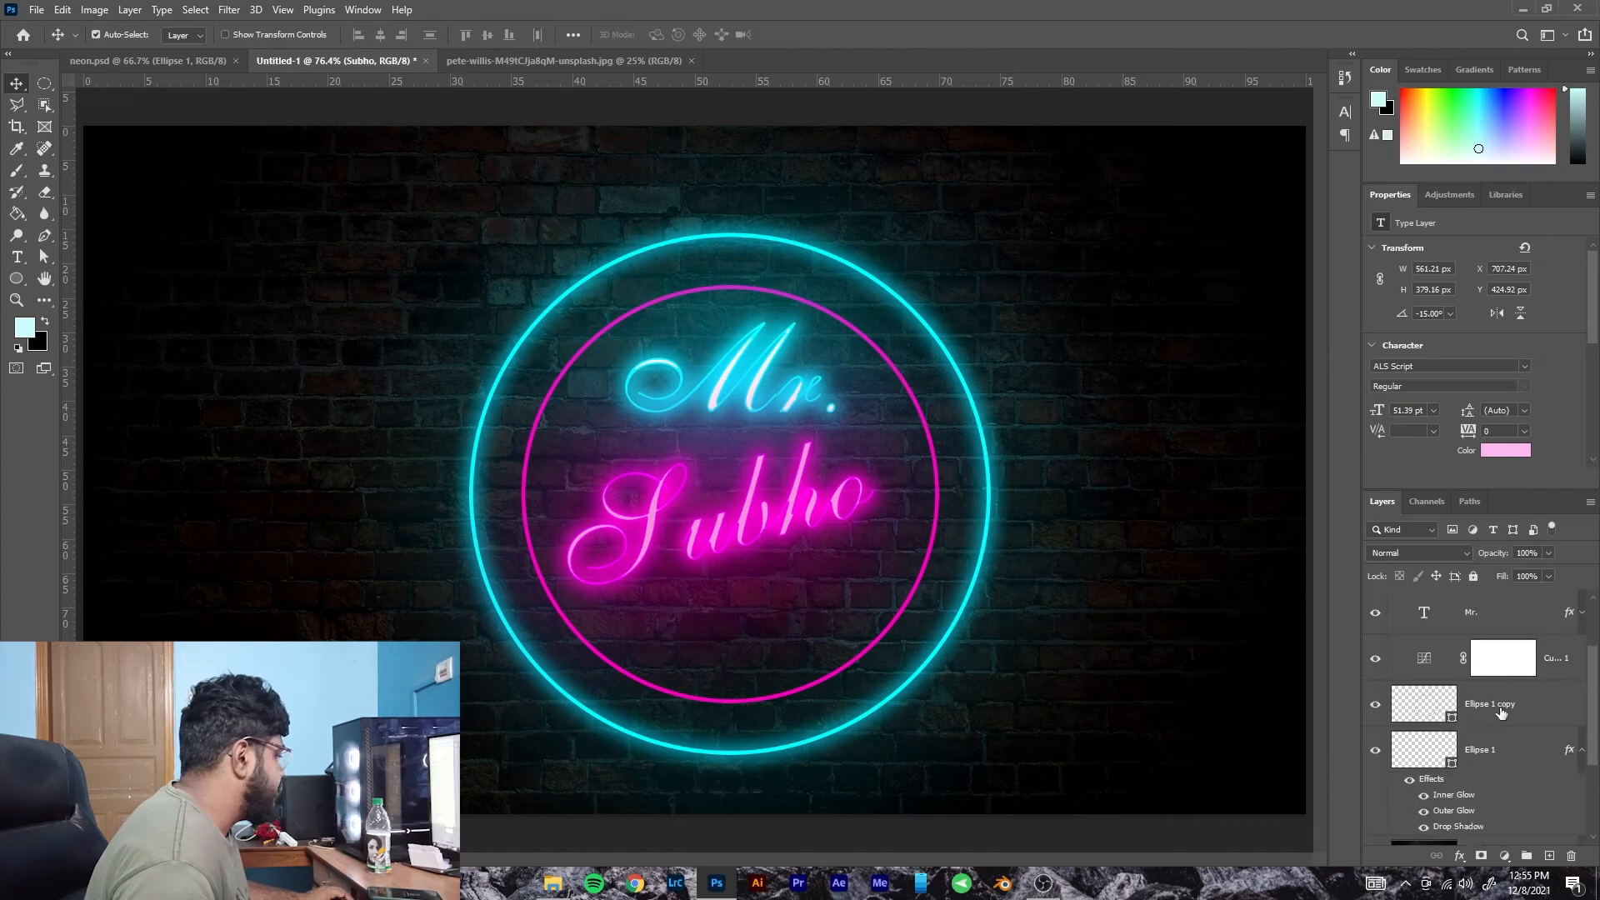
{"action": "left_click", "coordinate": [1479, 710]}
{"action": "right_click", "coordinate": [1500, 707]}
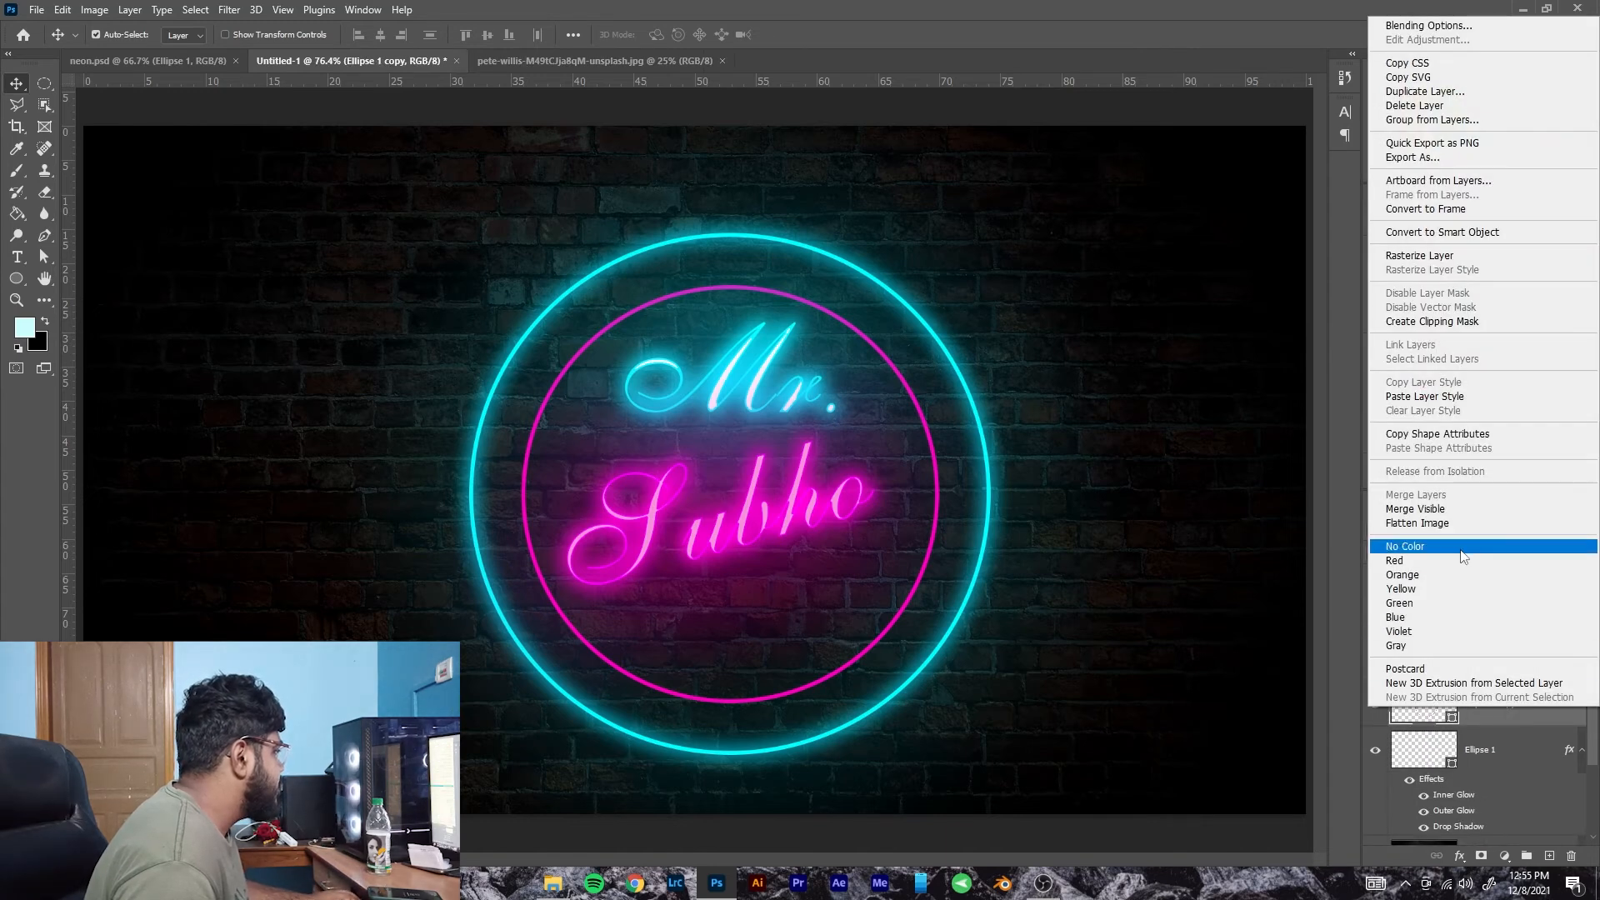
{"action": "left_click", "coordinate": [1425, 397]}
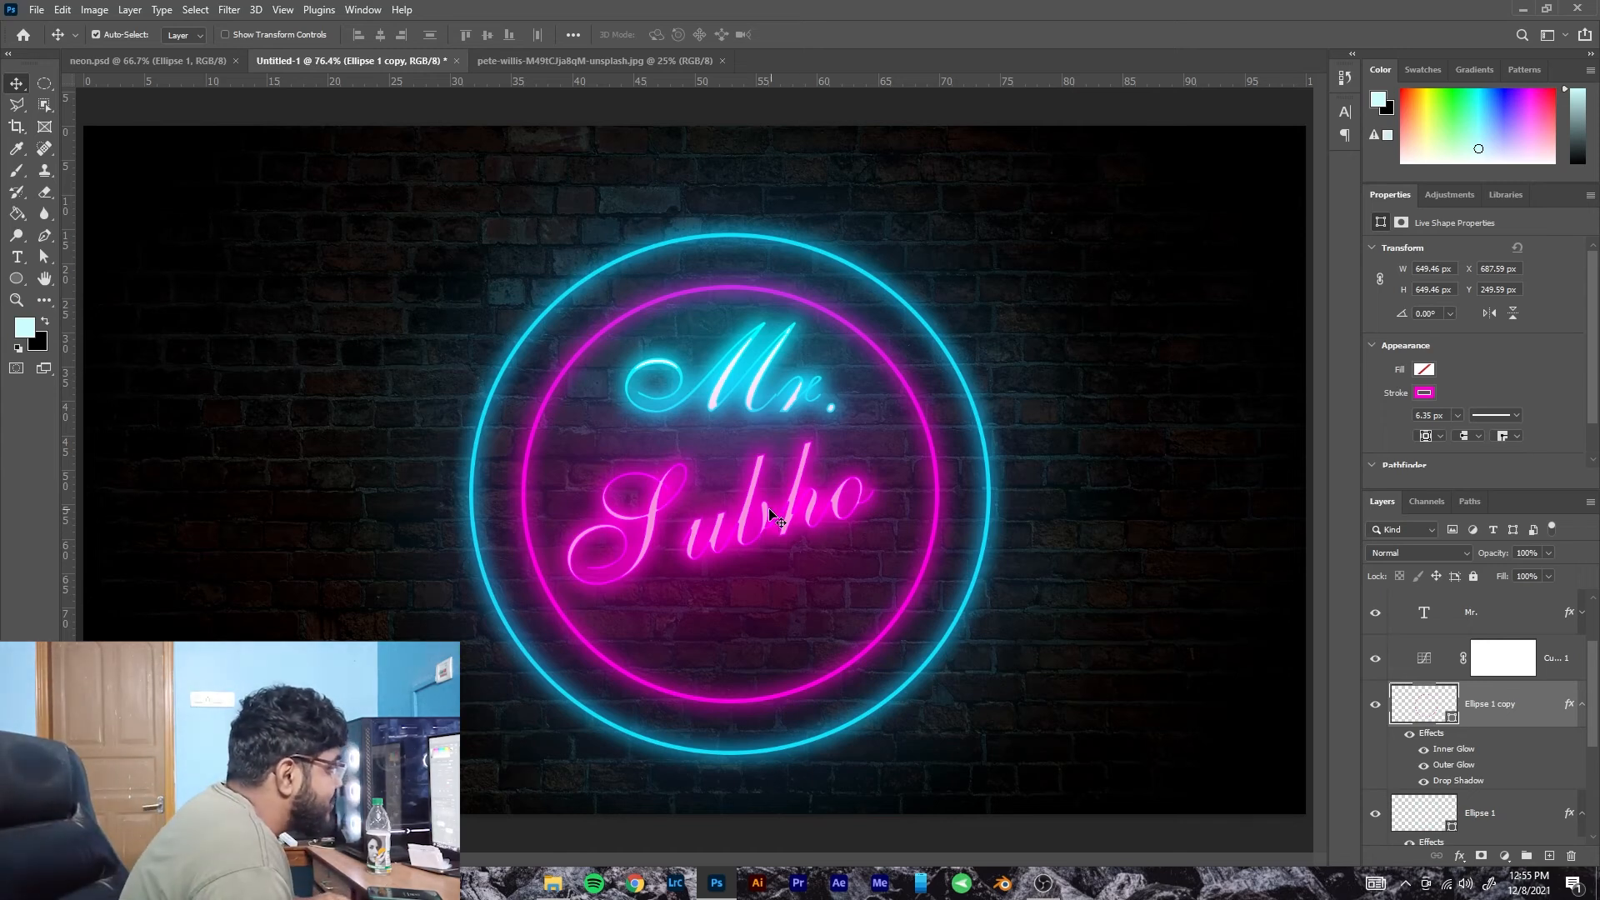
Move the magenta name slightly down and the "Mr." text slightly down and left inside the inner circle.
{"action": "left_click", "coordinate": [748, 511]}
{"action": "left_click_drag", "start_coordinate": [746, 514], "coordinate": [749, 543]}
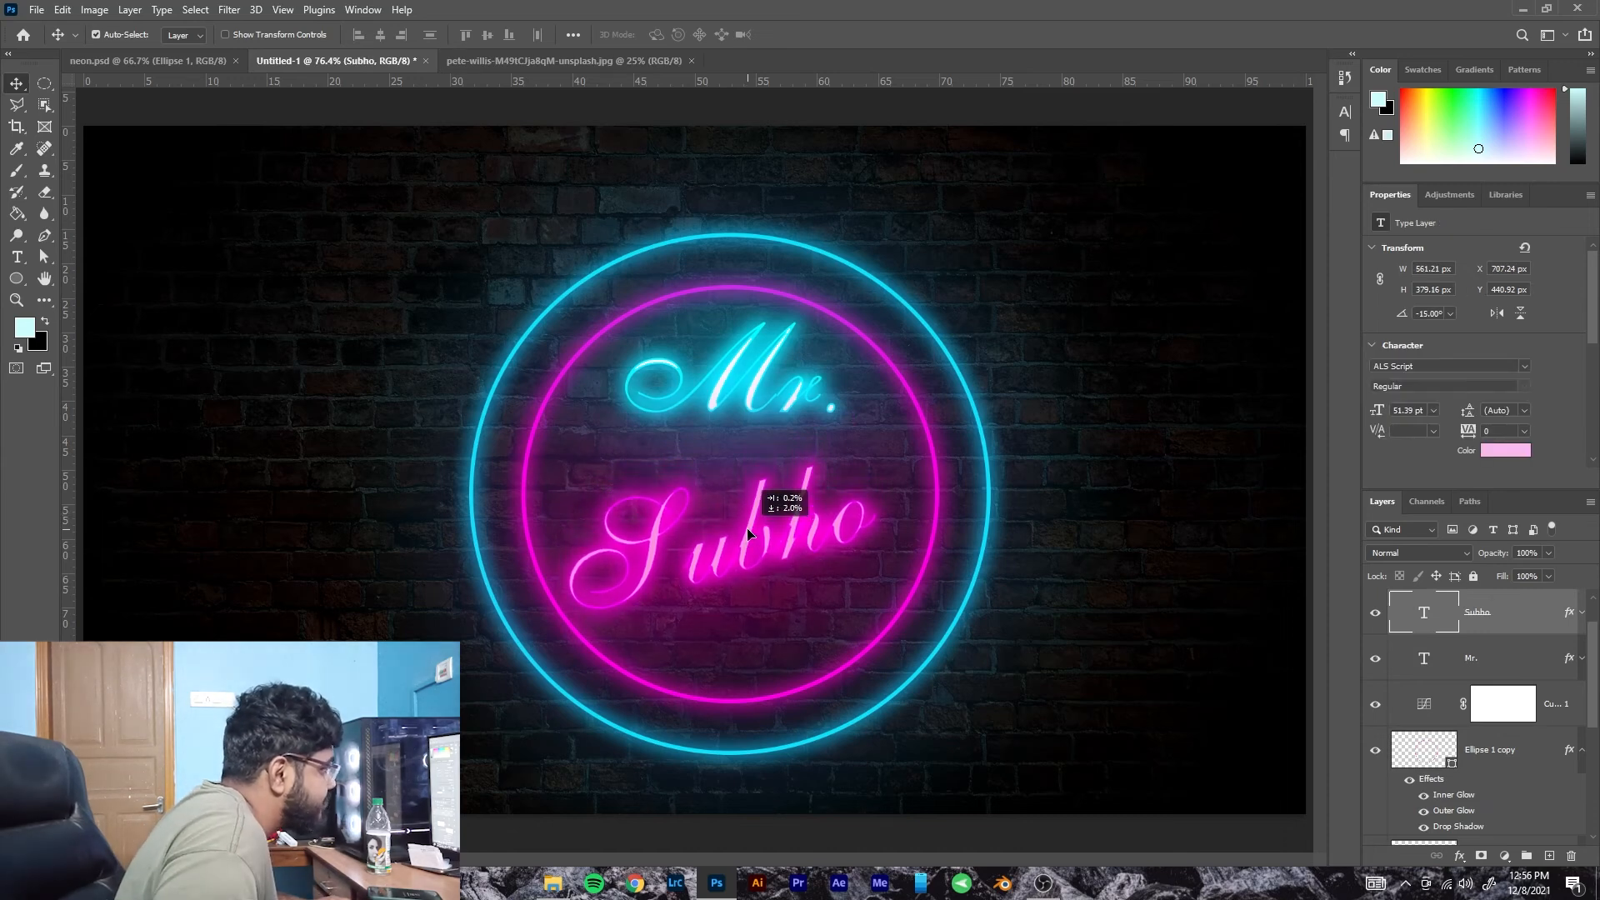
{"action": "left_click", "coordinate": [711, 408]}
{"action": "left_click_drag", "start_coordinate": [703, 430], "coordinate": [702, 432]}
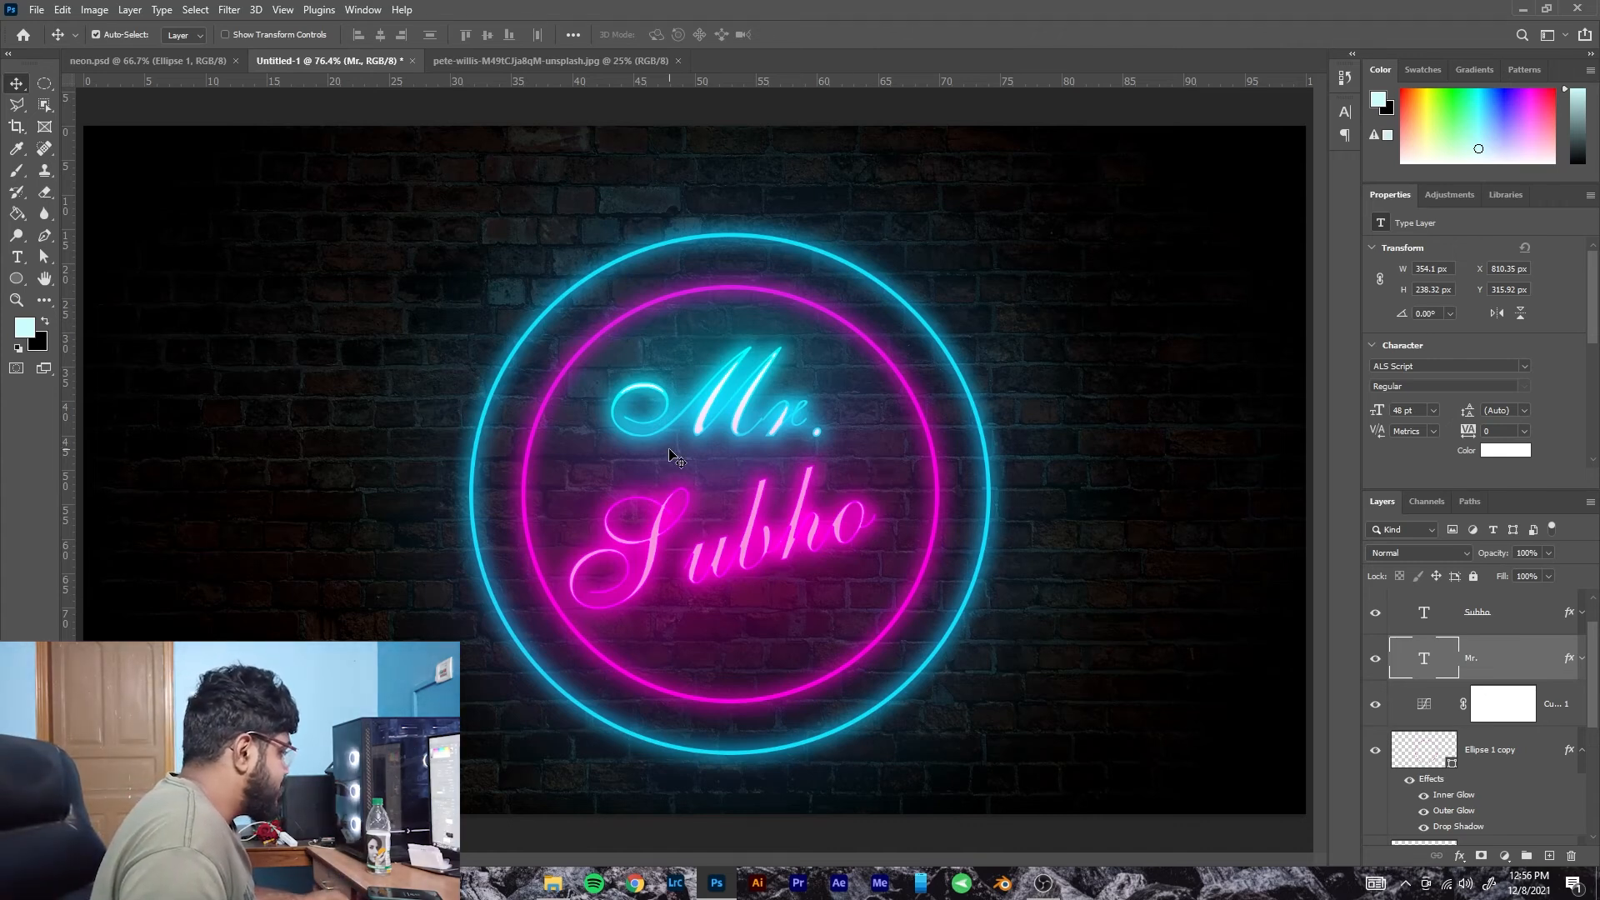
Collapse the brick wall layer's smart filter list and the cyan circle layer's effects list.
{"action": "scroll", "coordinate": [1400, 729], "scroll_direction": "down", "scroll_amount": 3}
{"action": "scroll", "coordinate": [1412, 717], "scroll_direction": "up", "scroll_amount": 5}
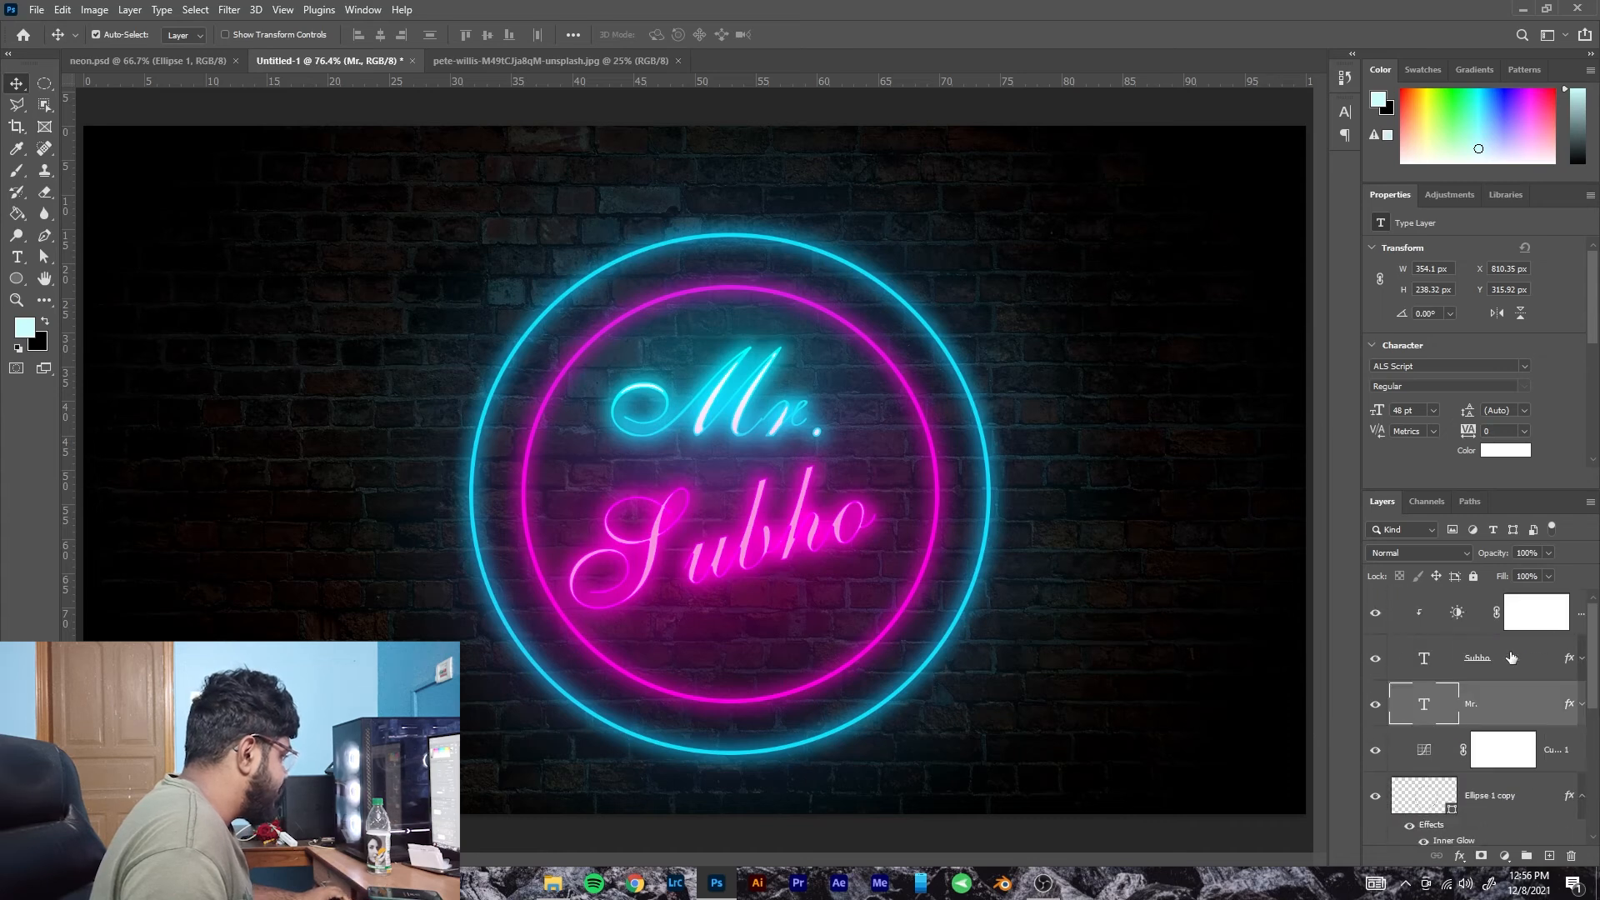
{"action": "left_click", "coordinate": [1582, 660]}
{"action": "left_click", "coordinate": [1582, 661]}
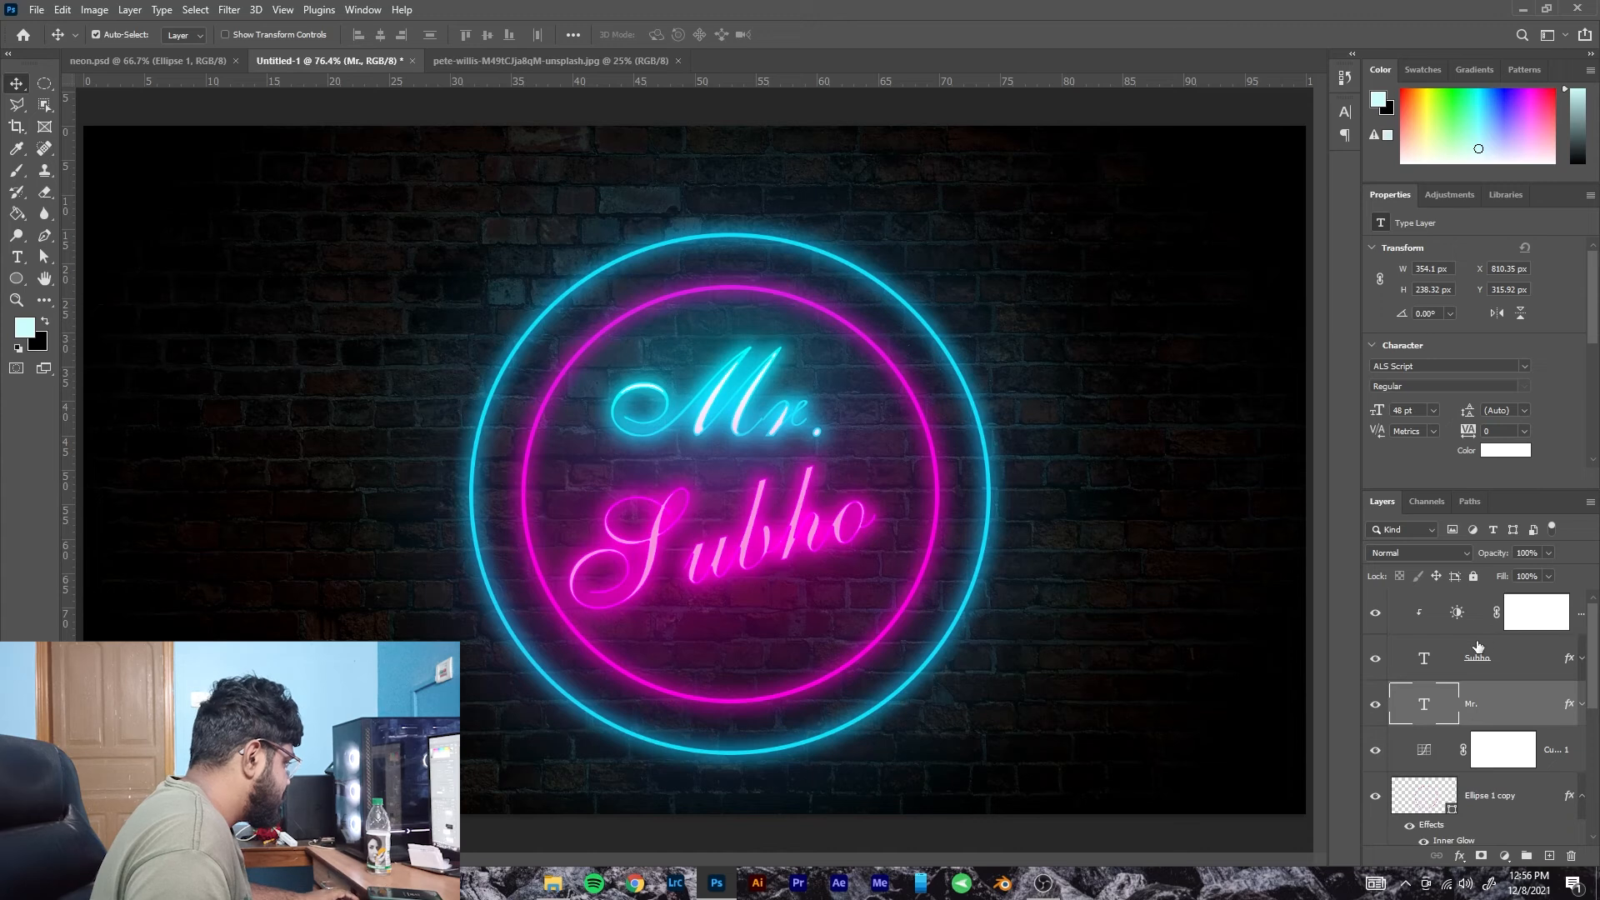
{"action": "scroll", "coordinate": [1476, 646], "scroll_direction": "down", "scroll_amount": 5}
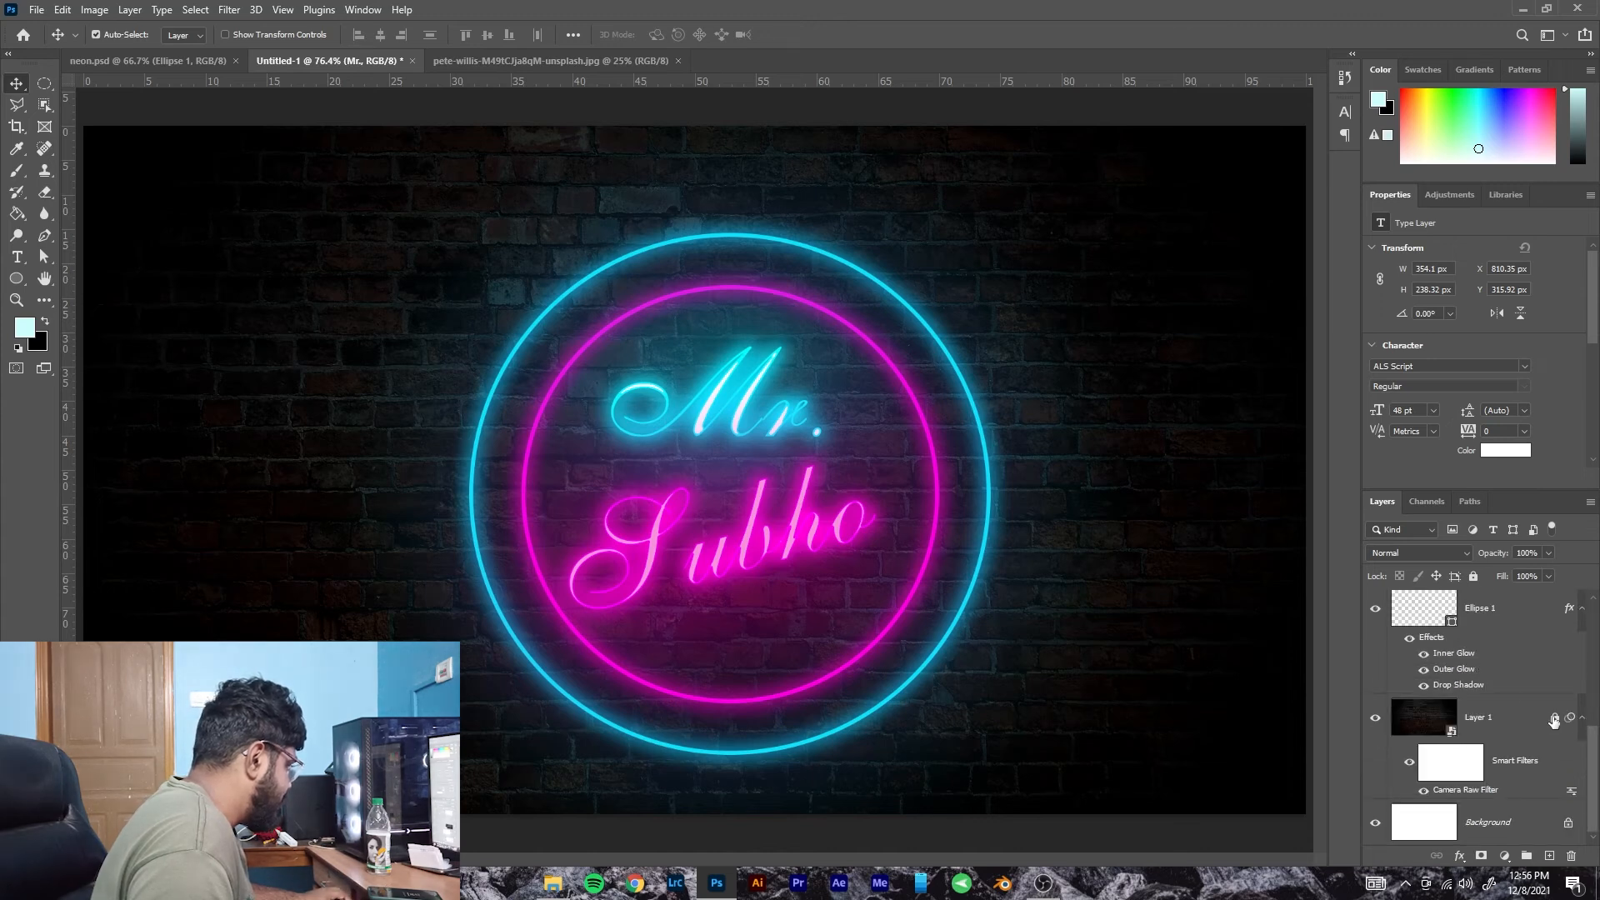
{"action": "left_click", "coordinate": [1579, 719]}
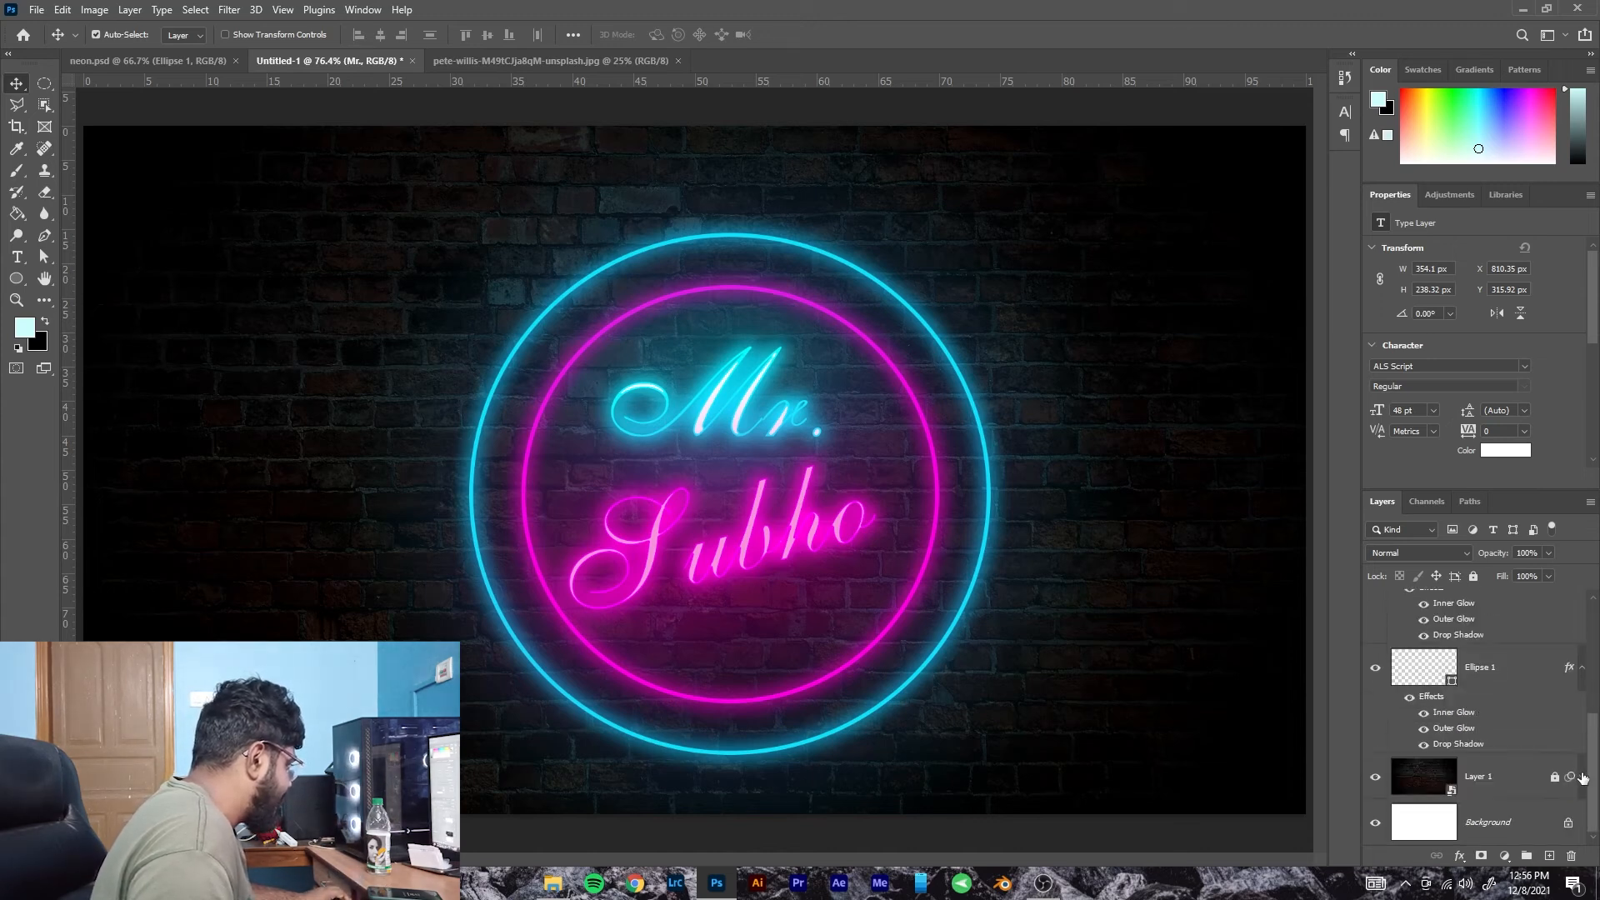
{"action": "left_click", "coordinate": [1584, 676]}
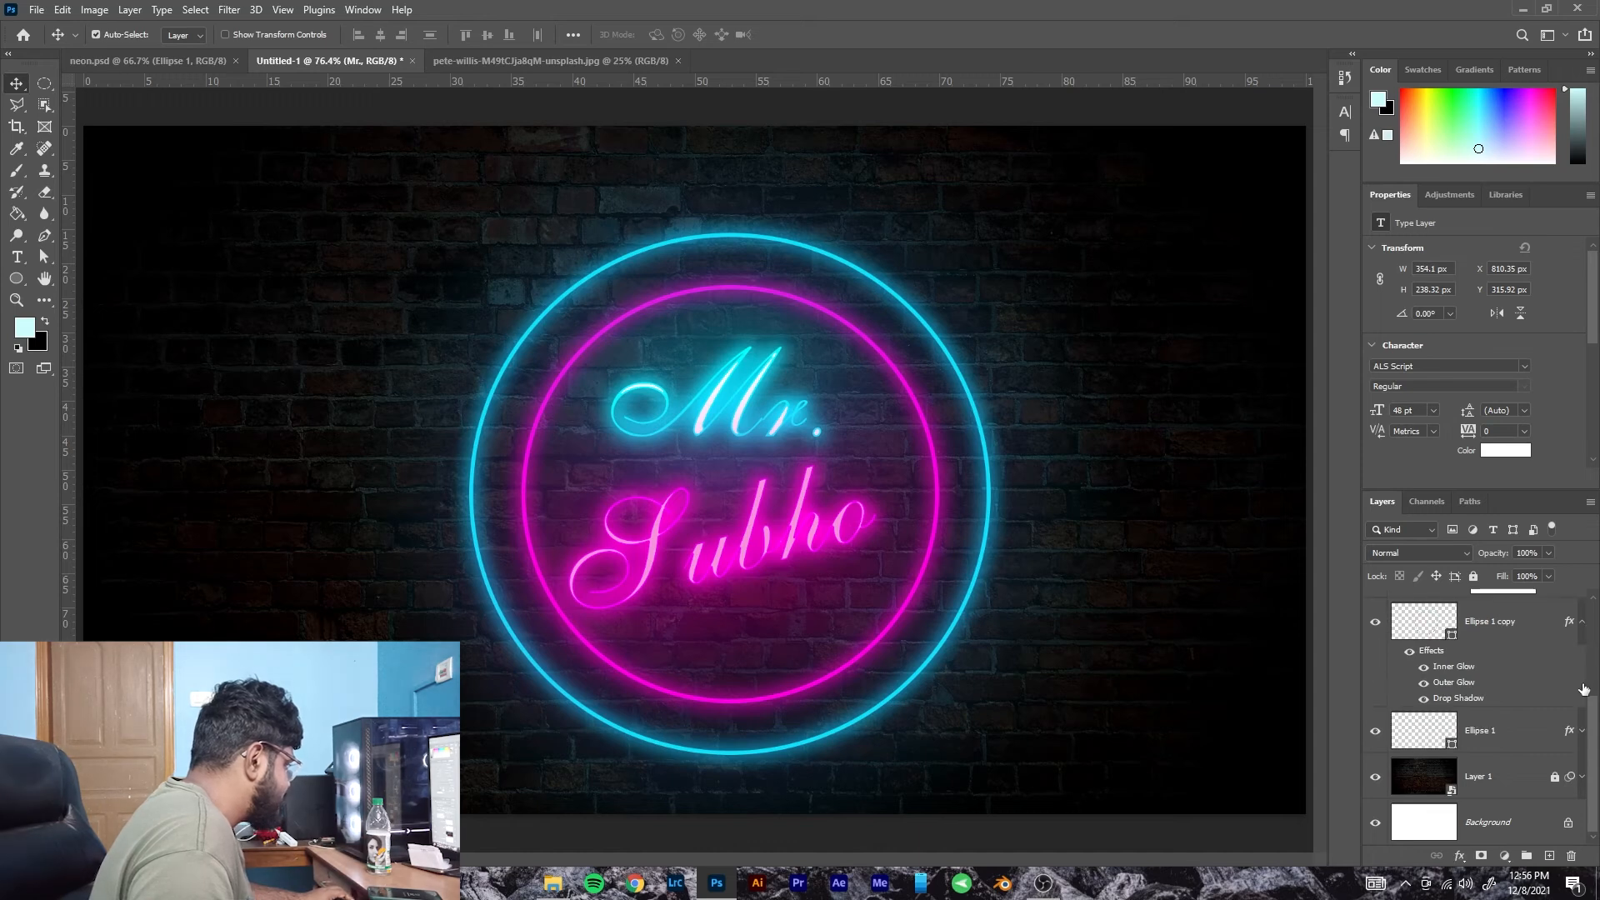
Collapse the effects list of the magenta circle's layer and look through the layer stack.
{"action": "left_click", "coordinate": [1583, 632]}
{"action": "scroll", "coordinate": [1581, 633], "scroll_direction": "up", "scroll_amount": 2}
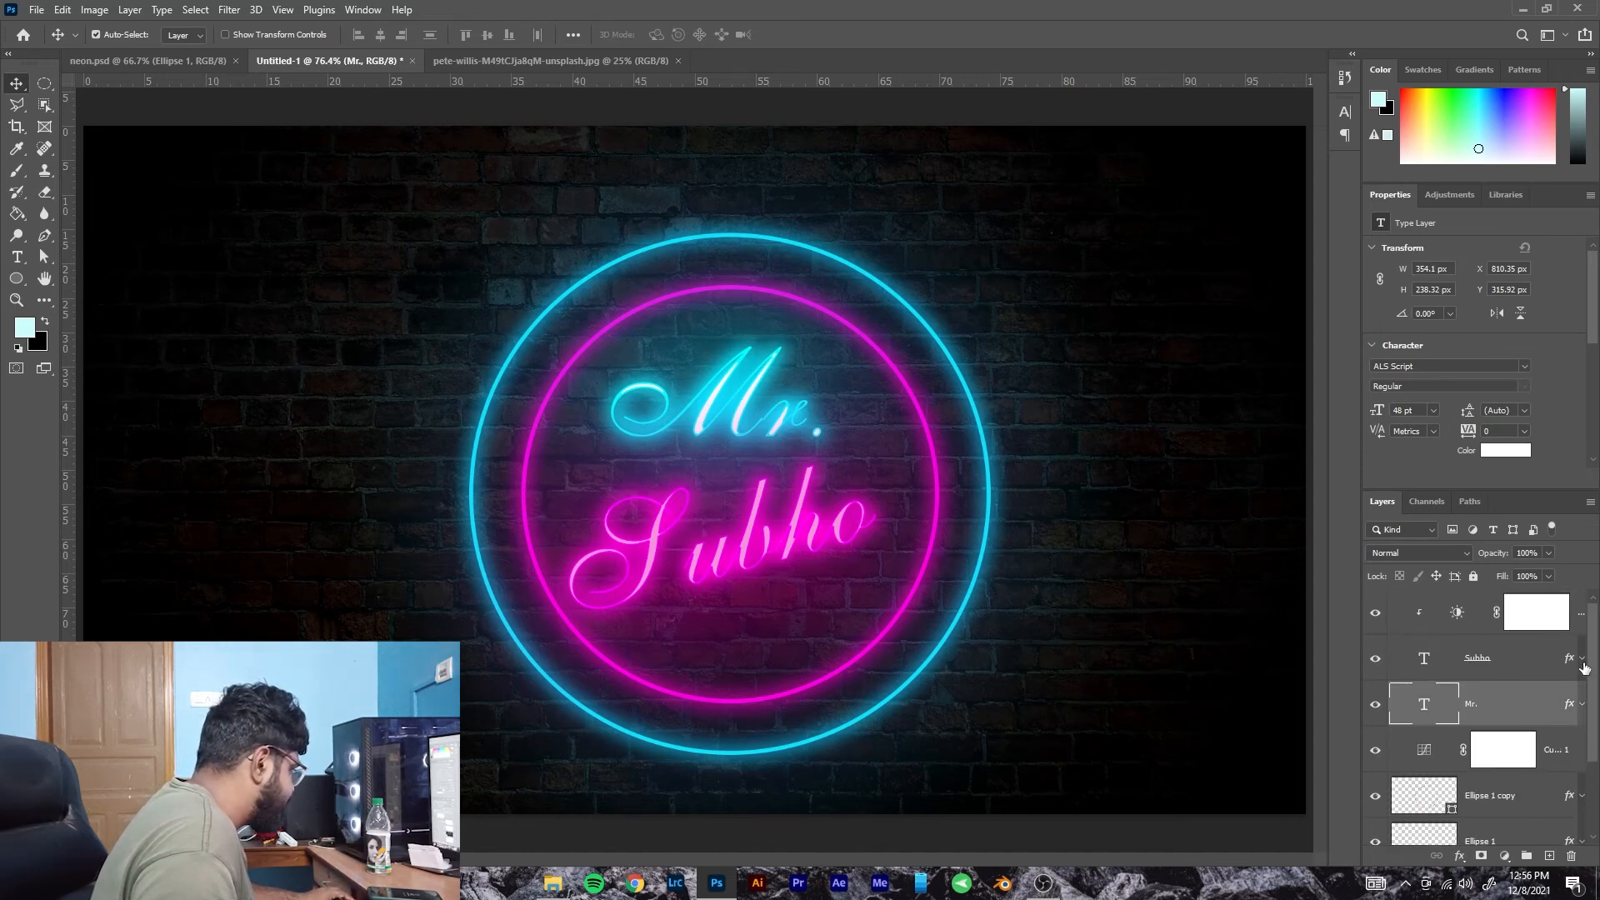
{"action": "scroll", "coordinate": [1567, 683], "scroll_direction": "down", "scroll_amount": 2}
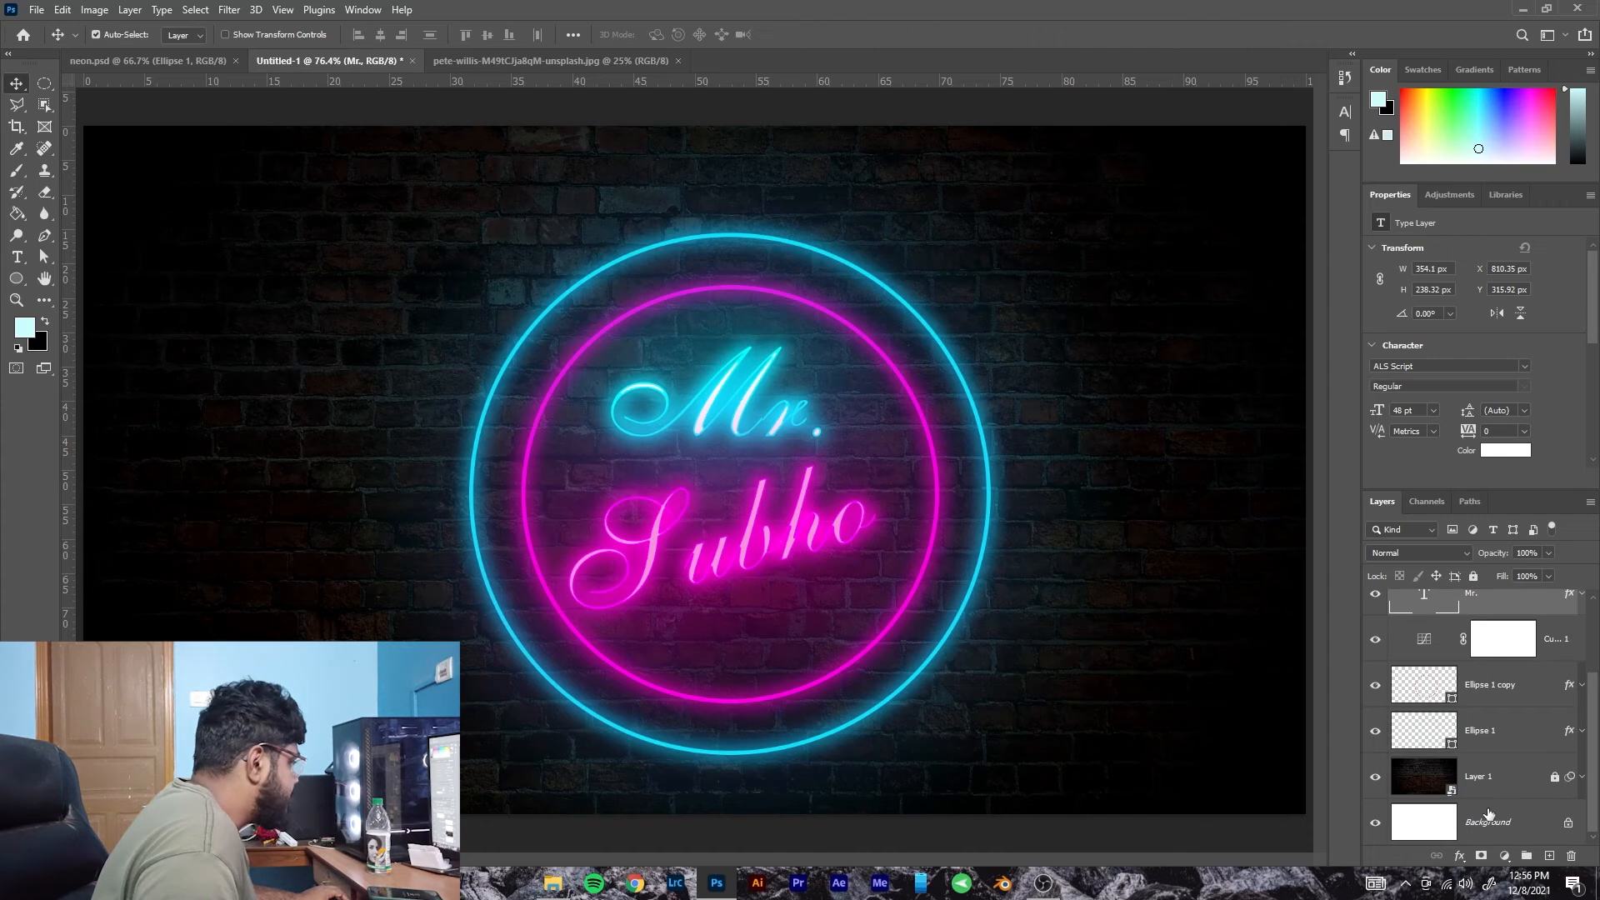
{"action": "scroll", "coordinate": [1486, 779], "scroll_direction": "up", "scroll_amount": 2}
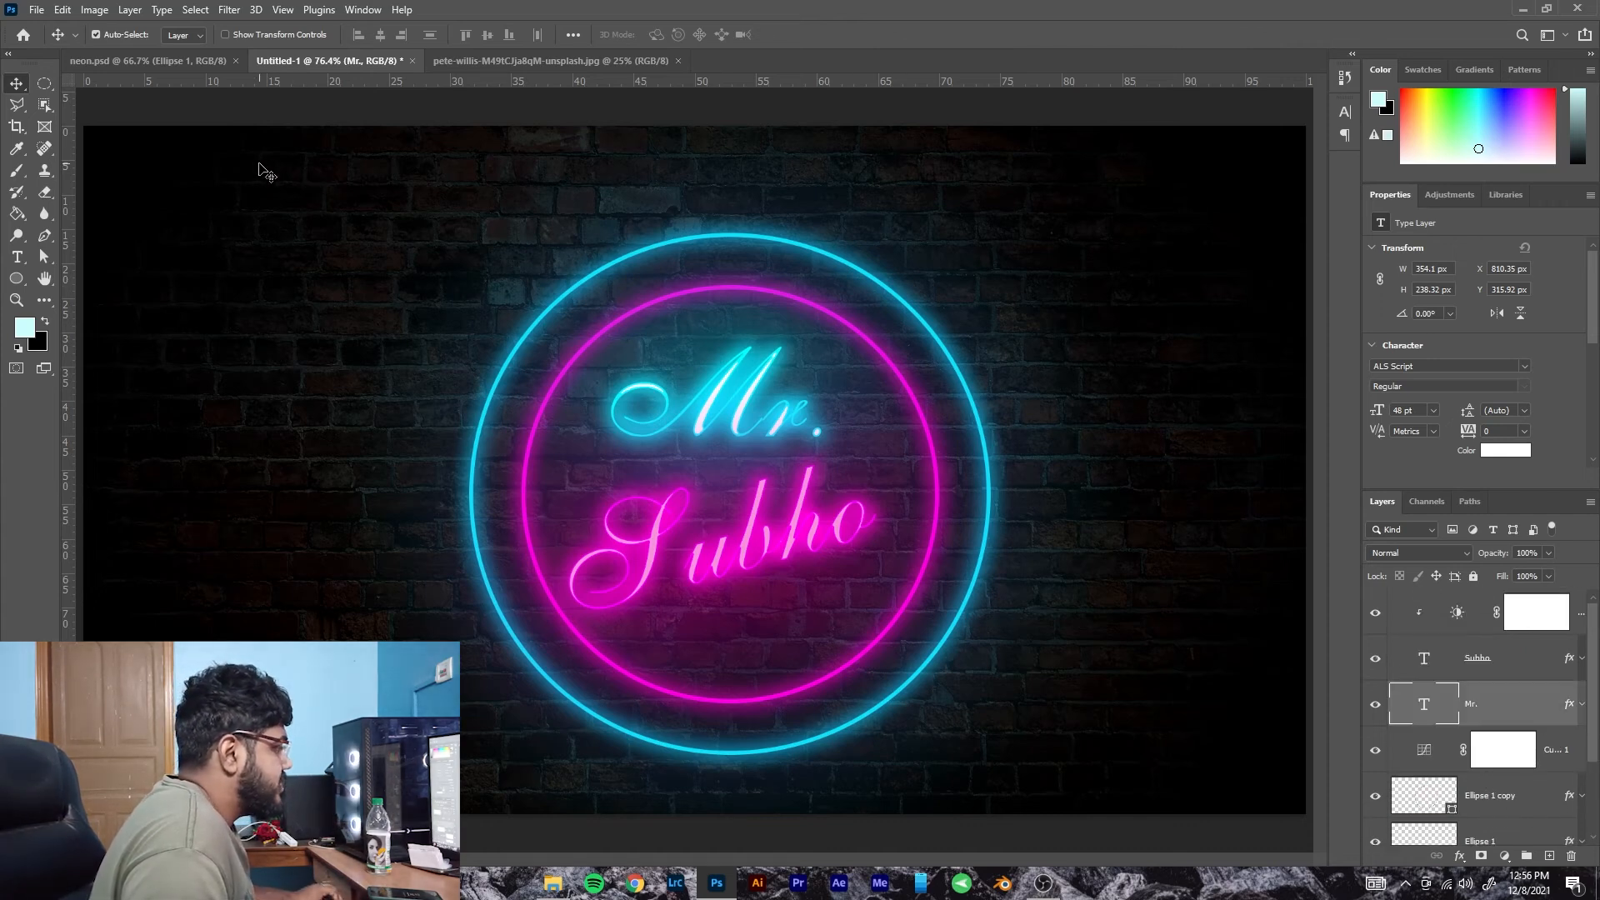
Try to move both texts and both circles together to the left.
{"action": "left_click_drag", "start_coordinate": [258, 160], "coordinate": [1050, 791]}
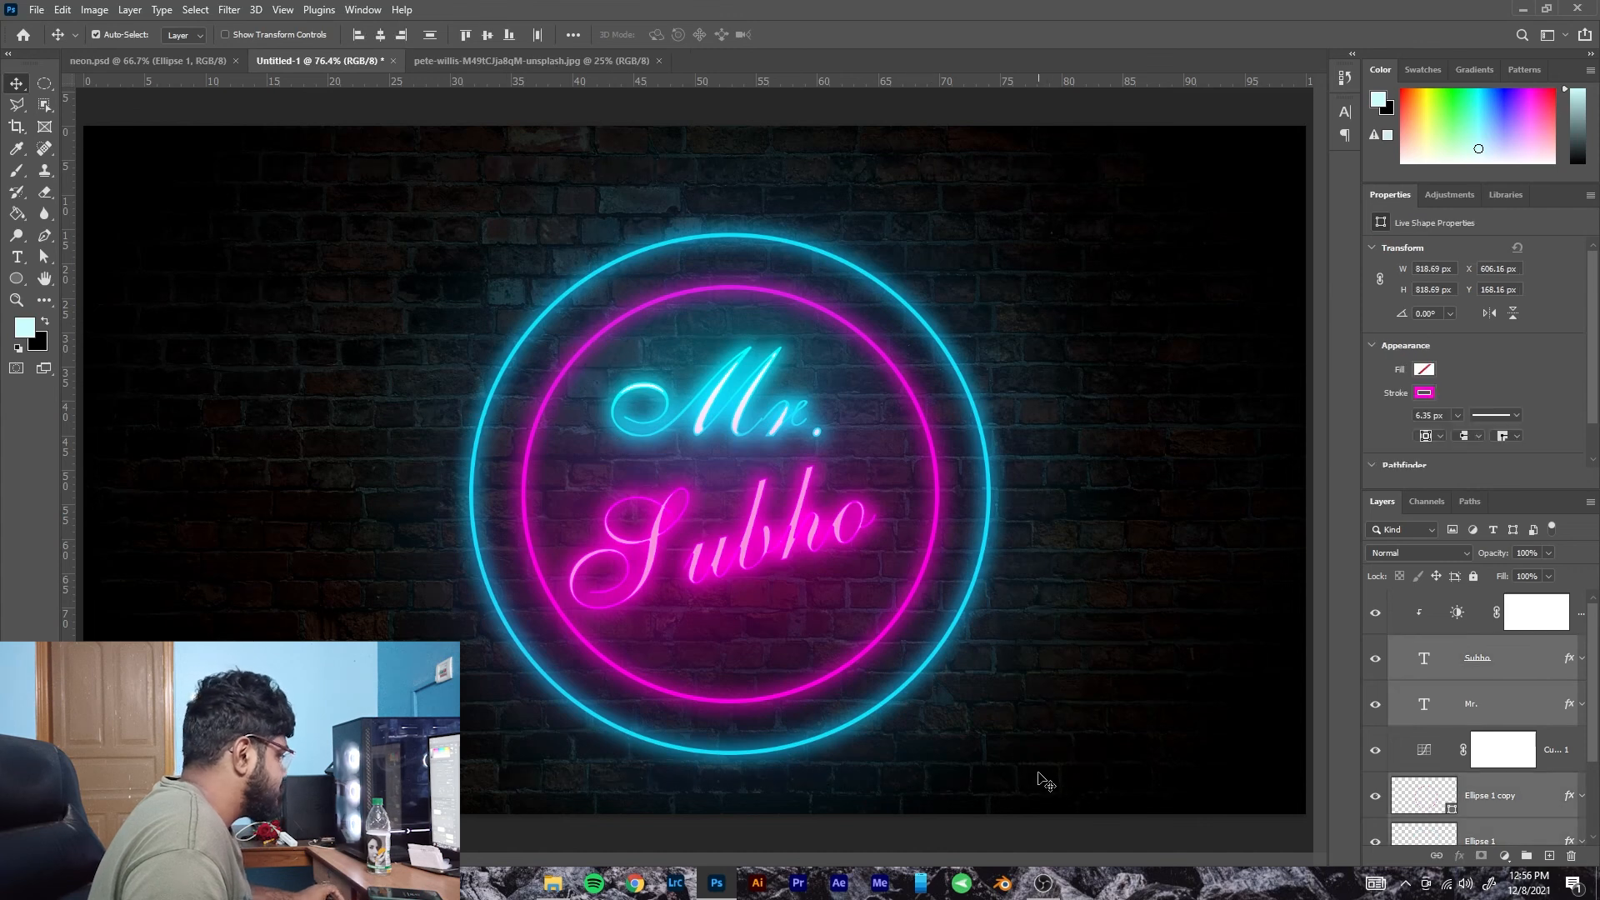
{"action": "scroll", "coordinate": [1523, 723], "scroll_direction": "down", "scroll_amount": 2}
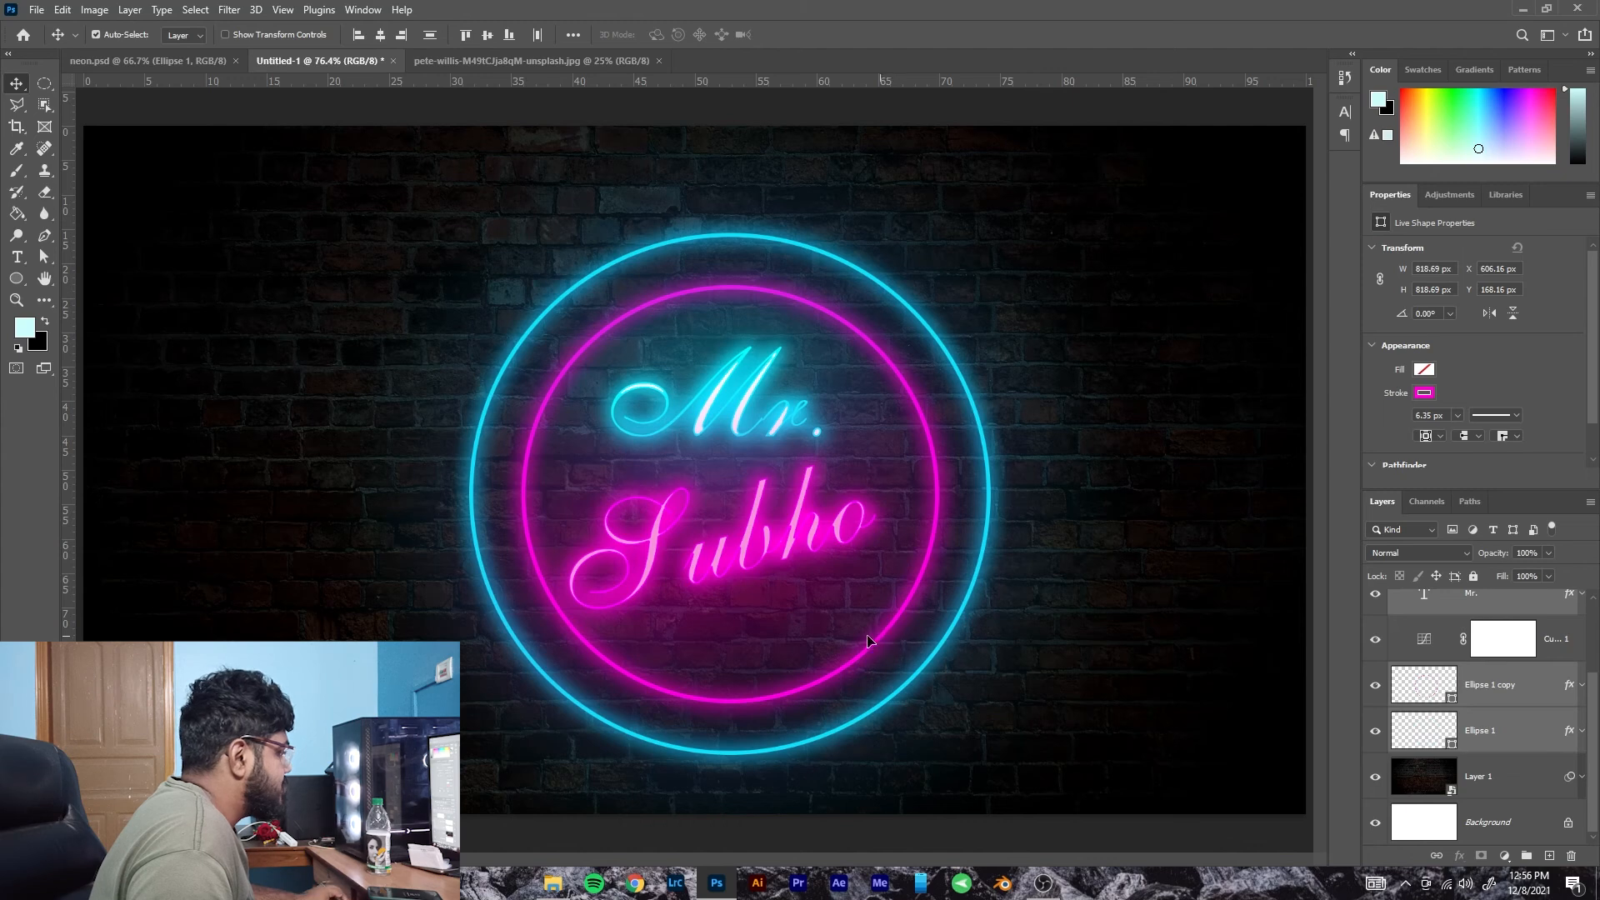
{"action": "left_click_drag", "start_coordinate": [838, 642], "coordinate": [835, 642]}
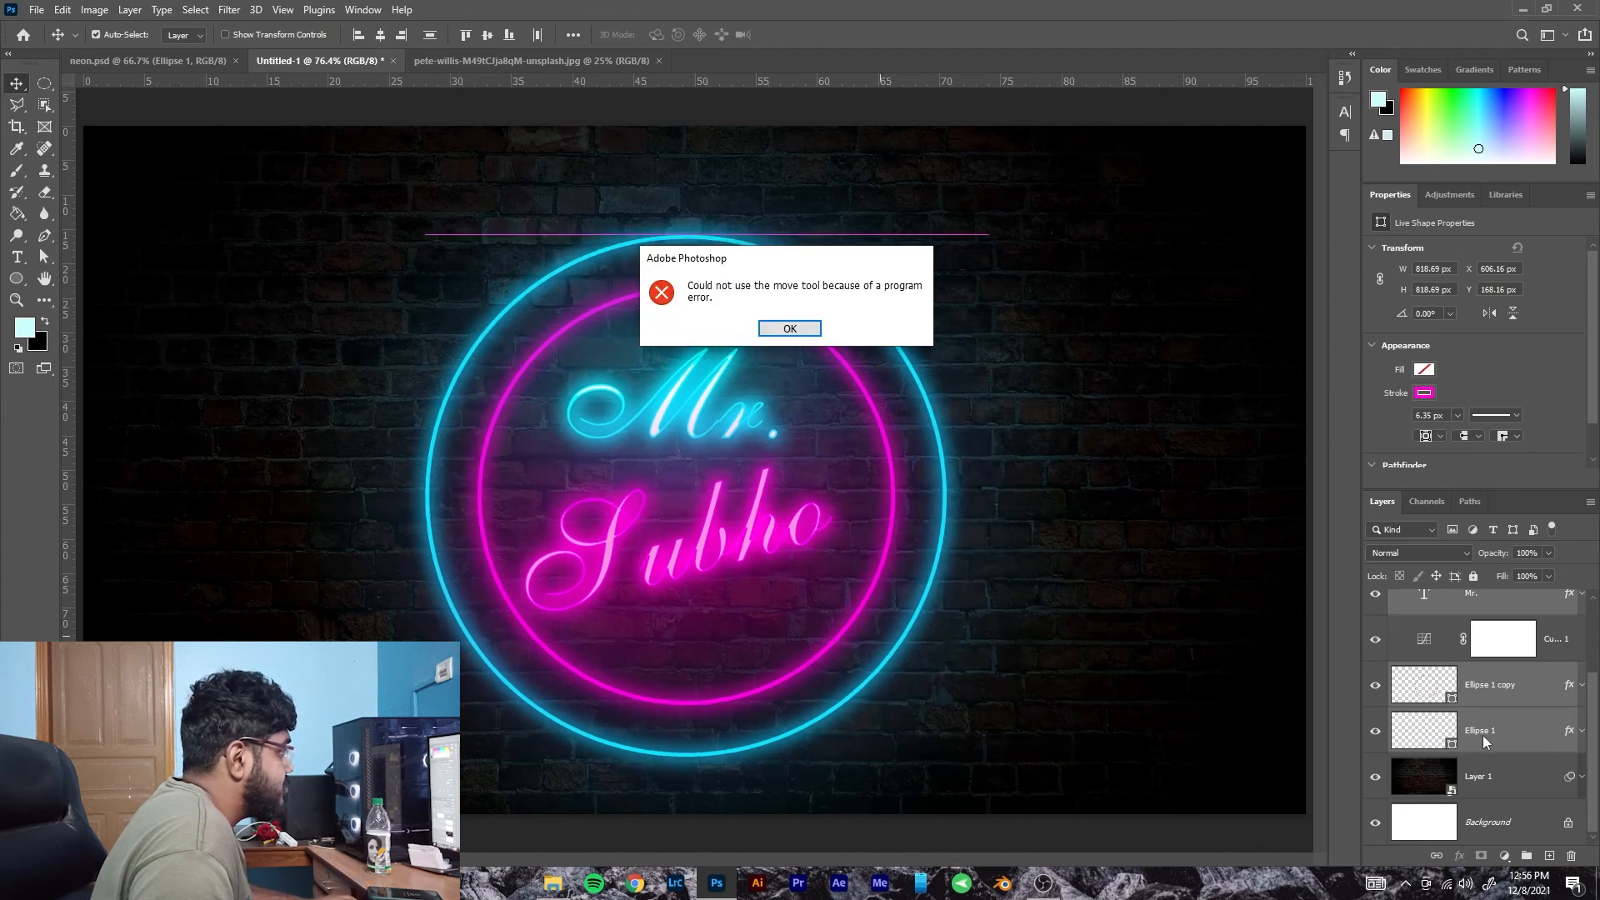
{"action": "left_click", "coordinate": [789, 329]}
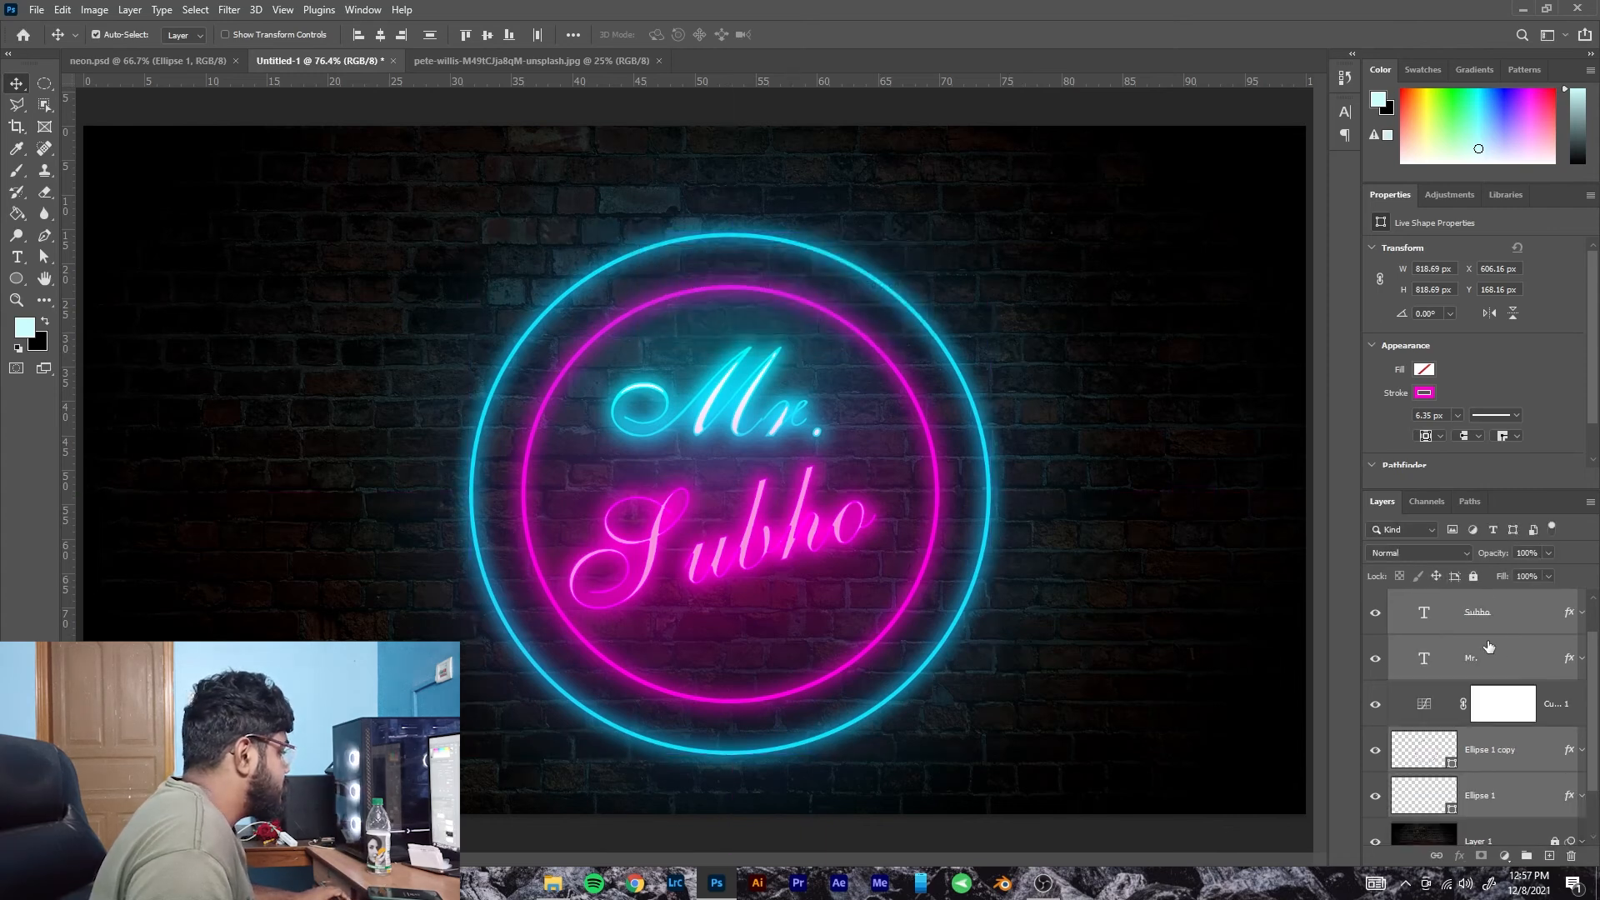
Reselect both texts and both circles and move them together up and left on the brick wall.
{"action": "scroll", "coordinate": [1491, 650], "scroll_direction": "down", "scroll_amount": 2}
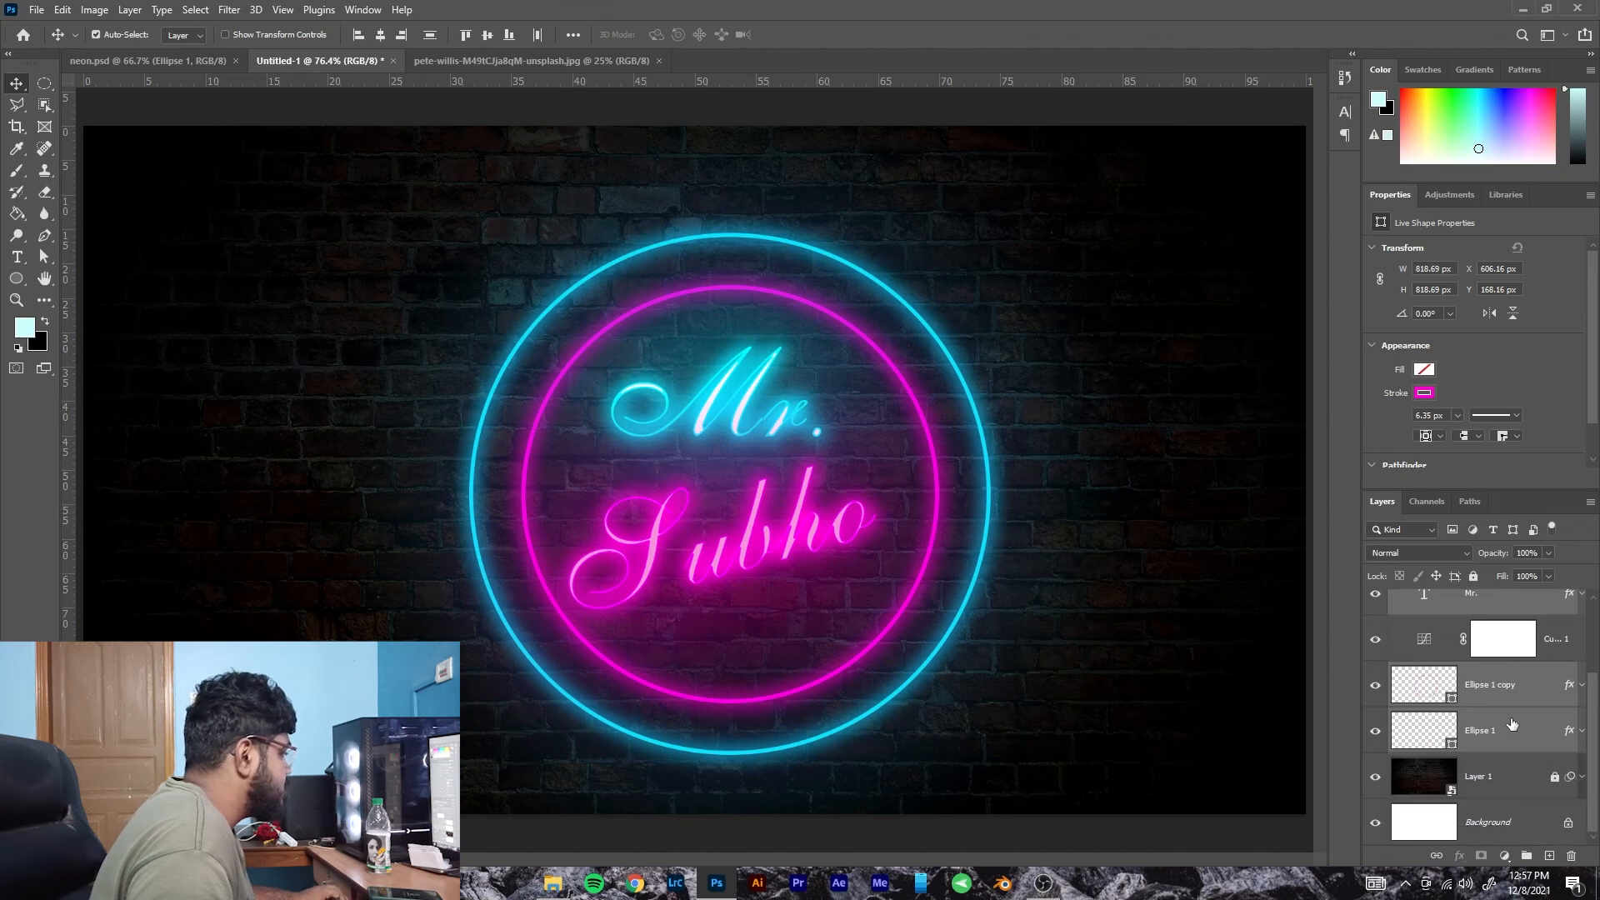
{"action": "left_click", "coordinate": [1512, 725]}
{"action": "left_click", "coordinate": [1494, 690]}
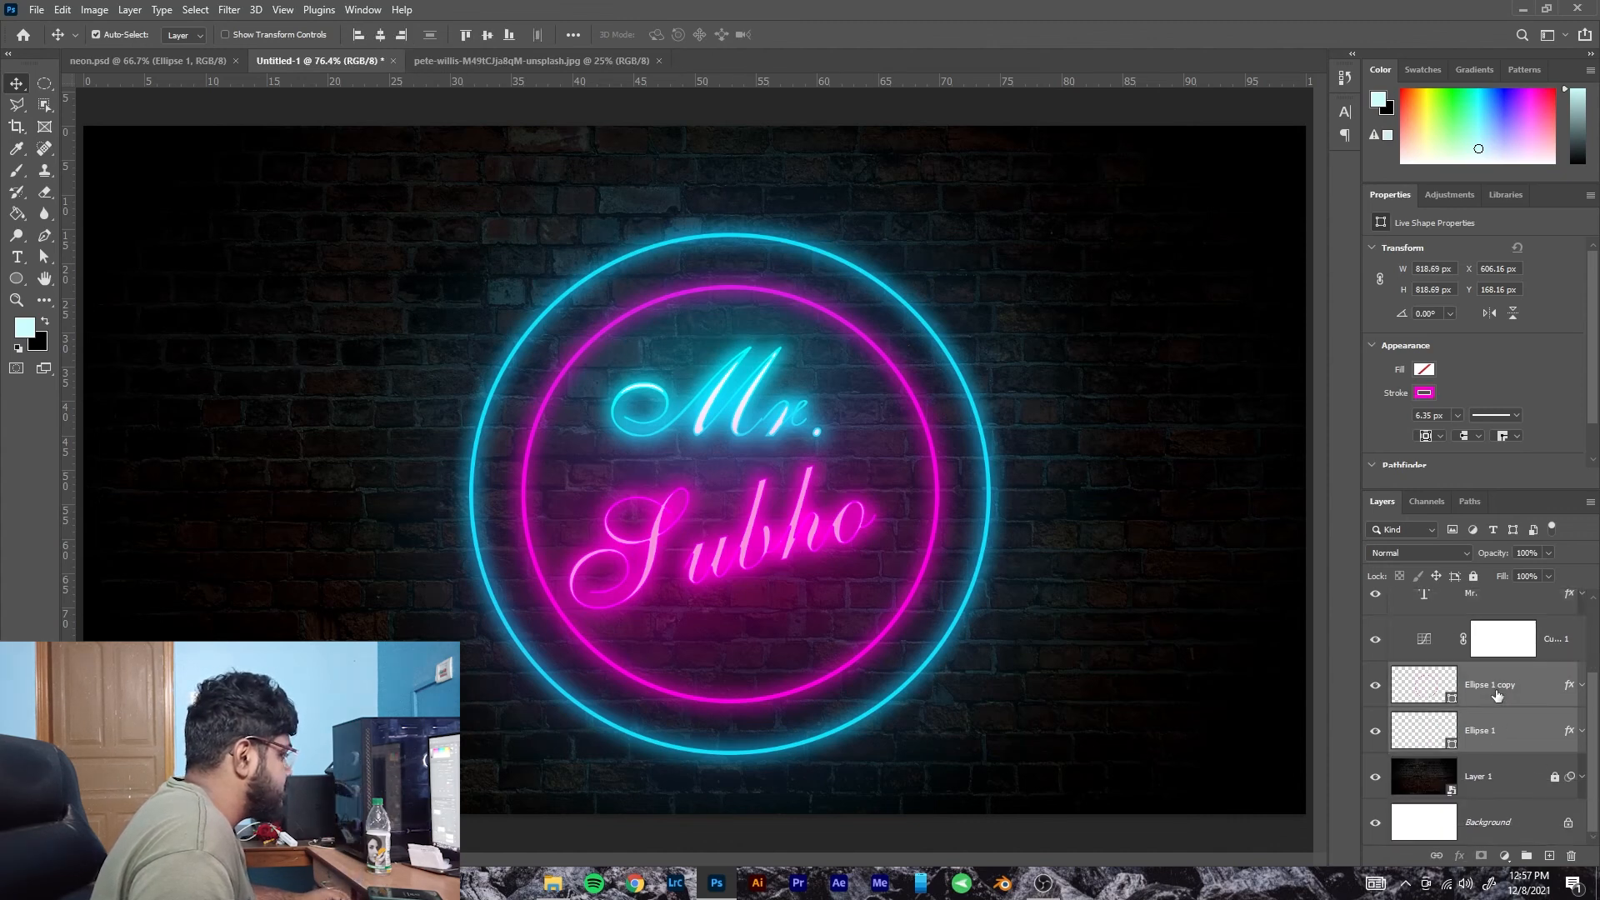
{"action": "scroll", "coordinate": [1493, 692], "scroll_direction": "up", "scroll_amount": 2}
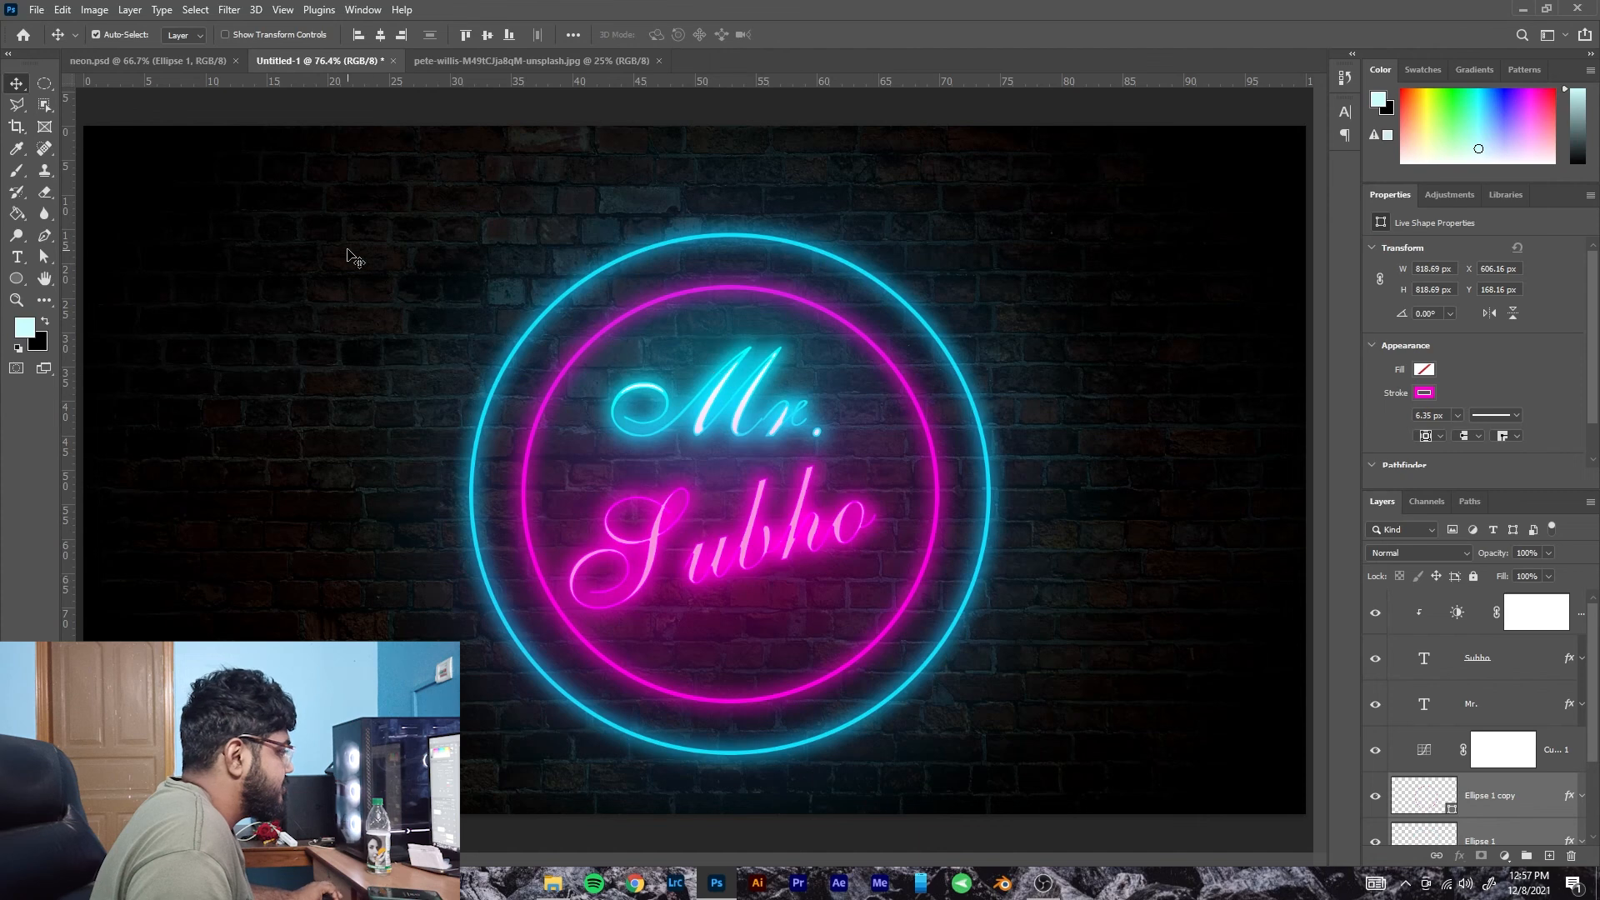
{"action": "left_click_drag", "start_coordinate": [350, 250], "coordinate": [1033, 737]}
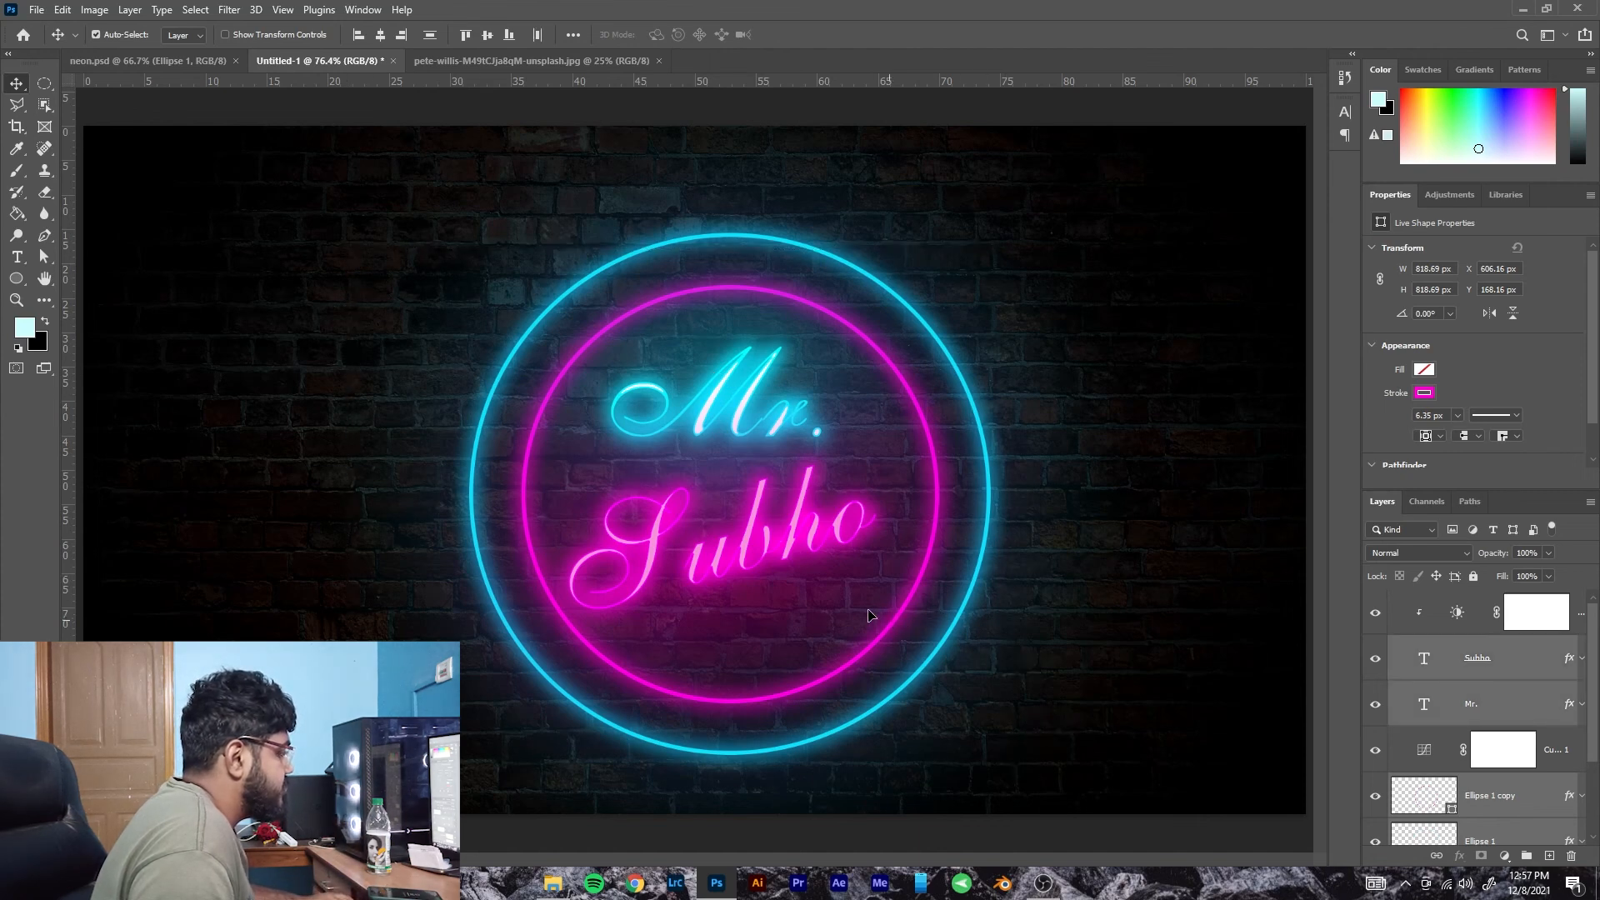
{"action": "left_click_drag", "start_coordinate": [815, 589], "coordinate": [761, 553]}
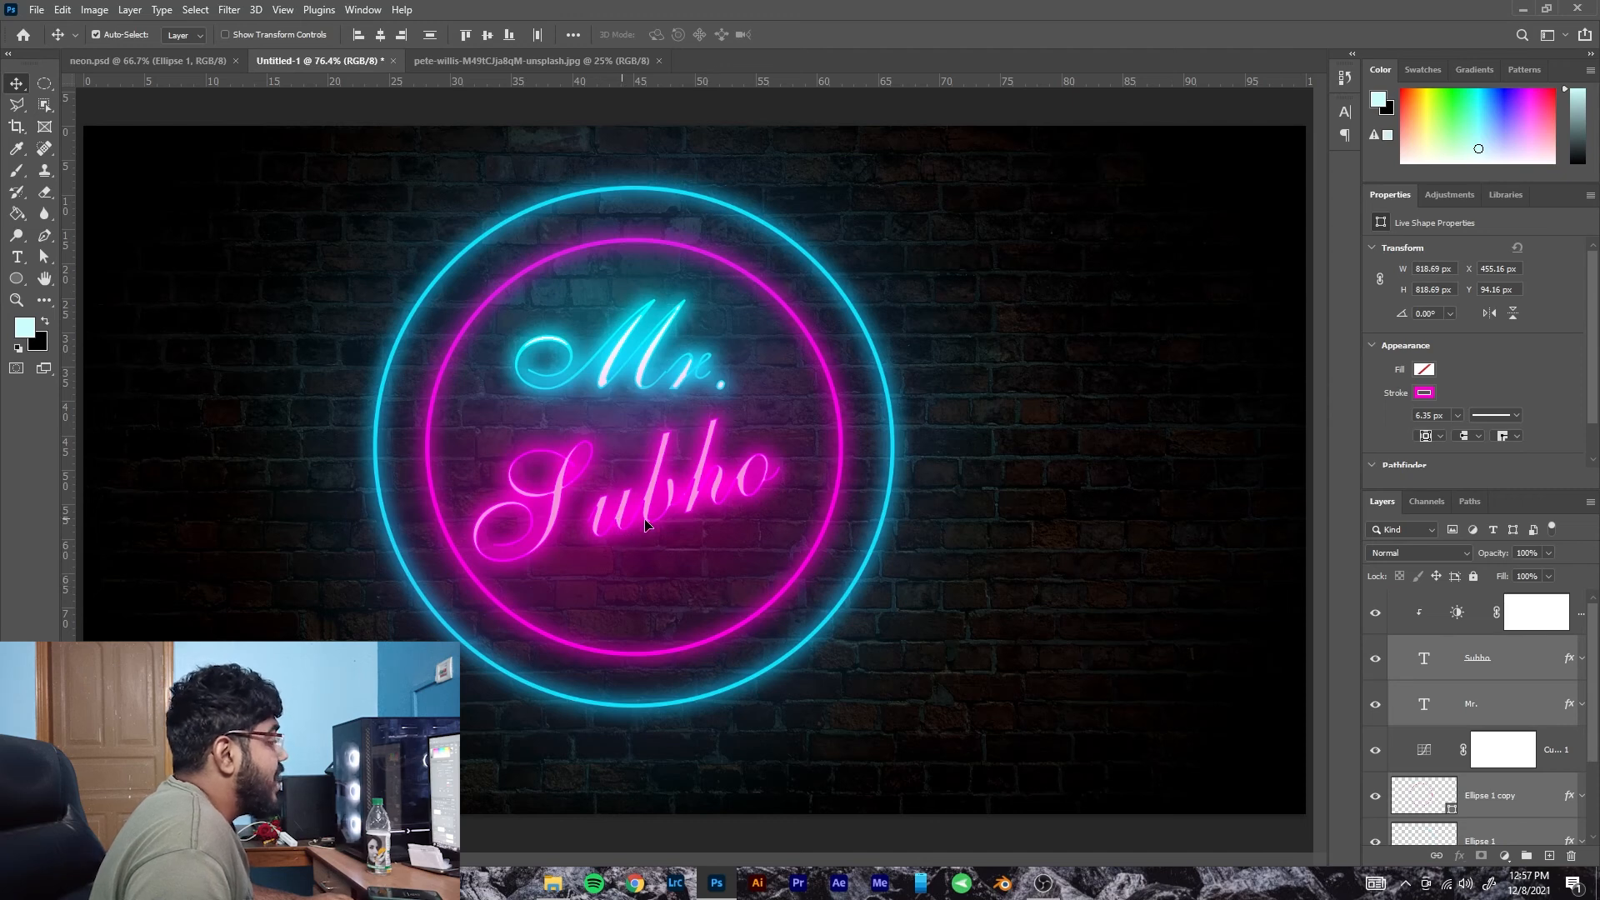
{"action": "left_click_drag", "start_coordinate": [657, 525], "coordinate": [658, 527]}
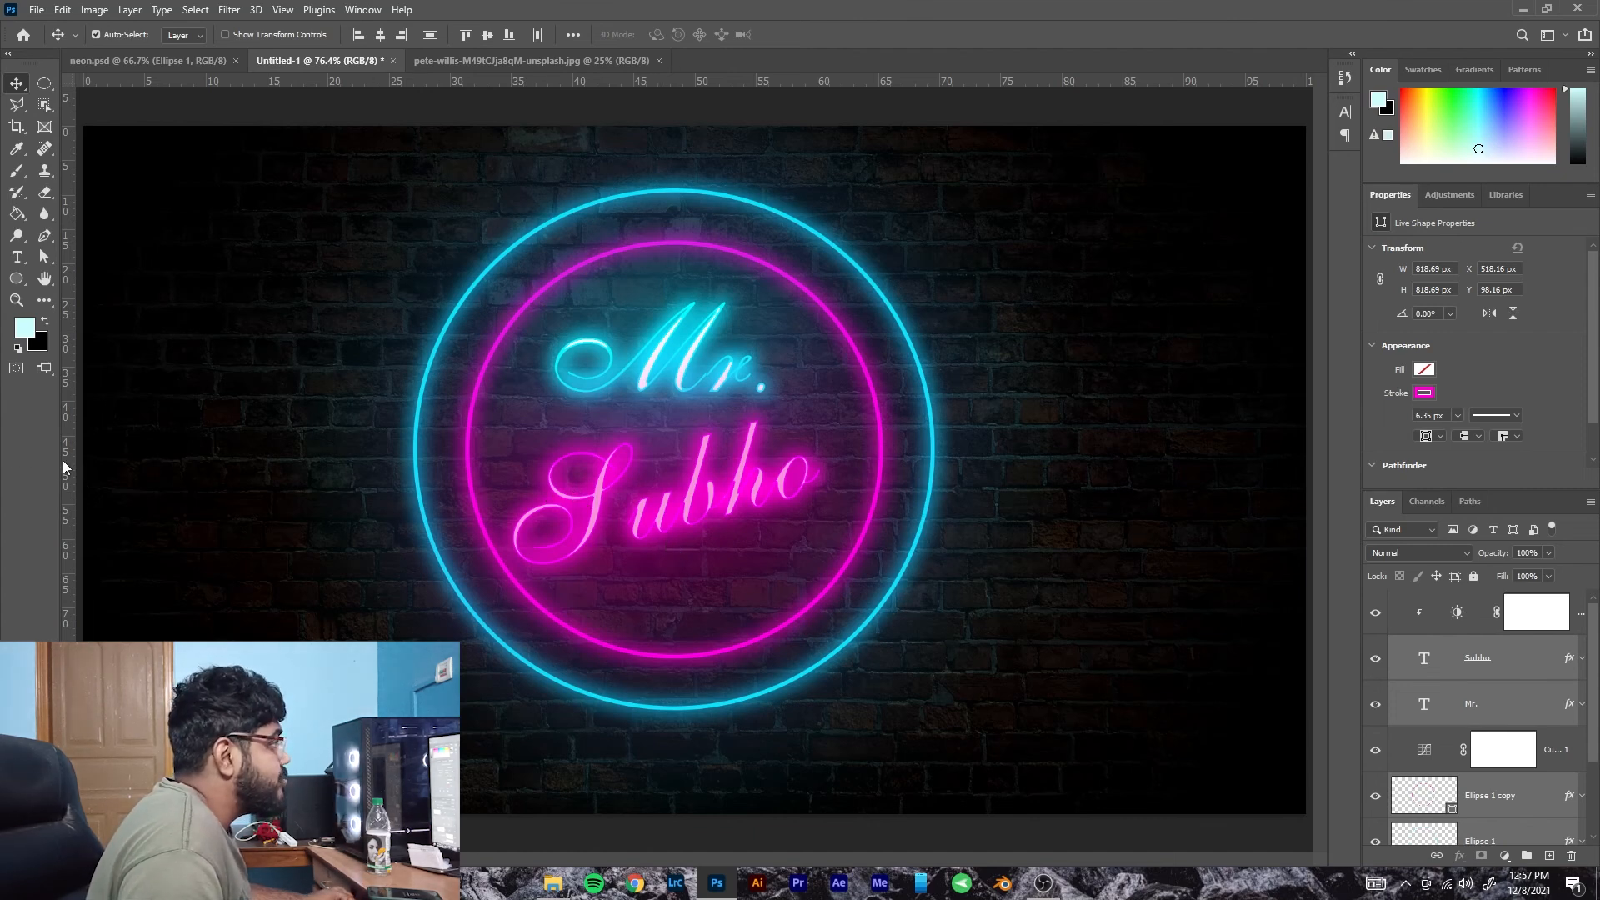
Add a vertical and a horizontal guide through the canvas centre and centre the selected texts and circles on their crossing.
{"action": "left_click_drag", "start_coordinate": [63, 467], "coordinate": [698, 463]}
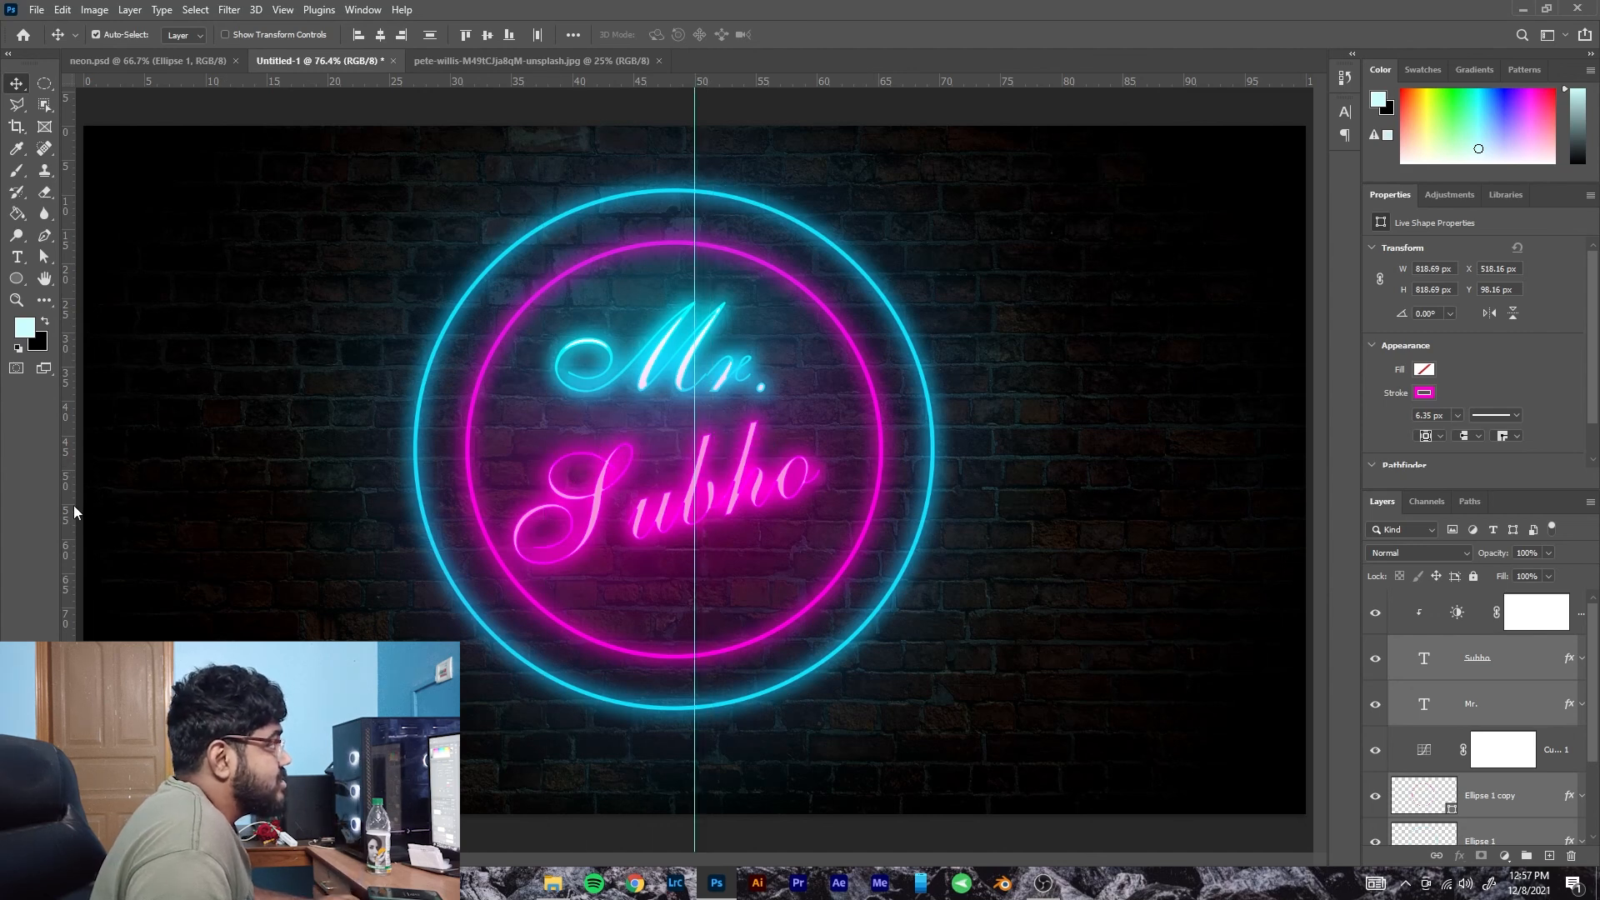
{"action": "left_click_drag", "start_coordinate": [553, 83], "coordinate": [529, 469]}
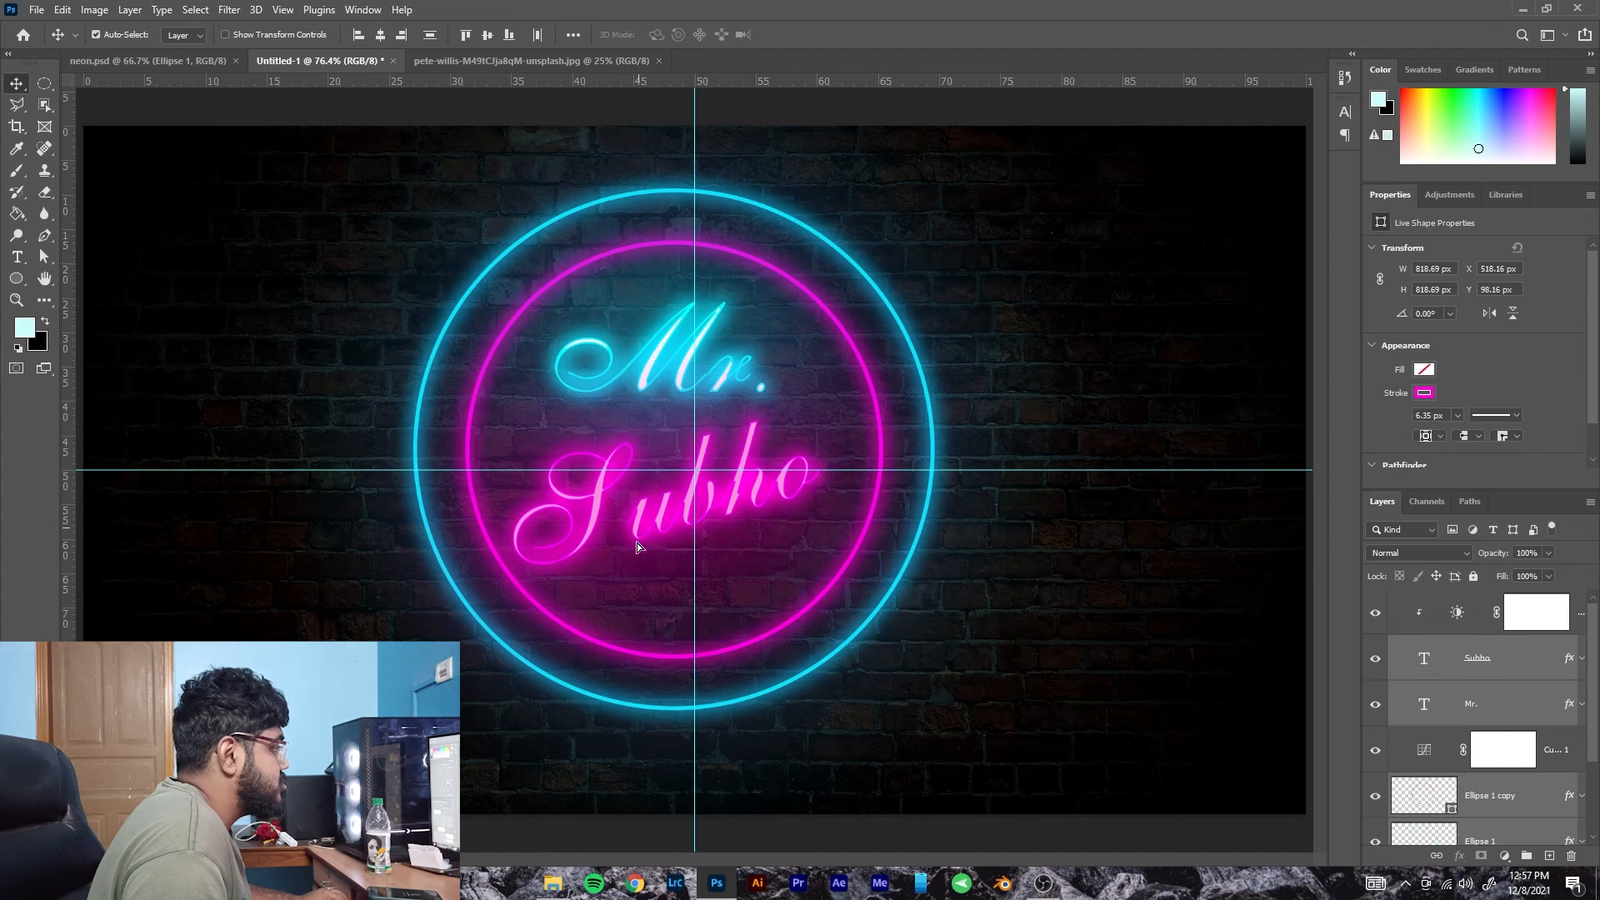
{"action": "left_click_drag", "start_coordinate": [637, 545], "coordinate": [645, 579]}
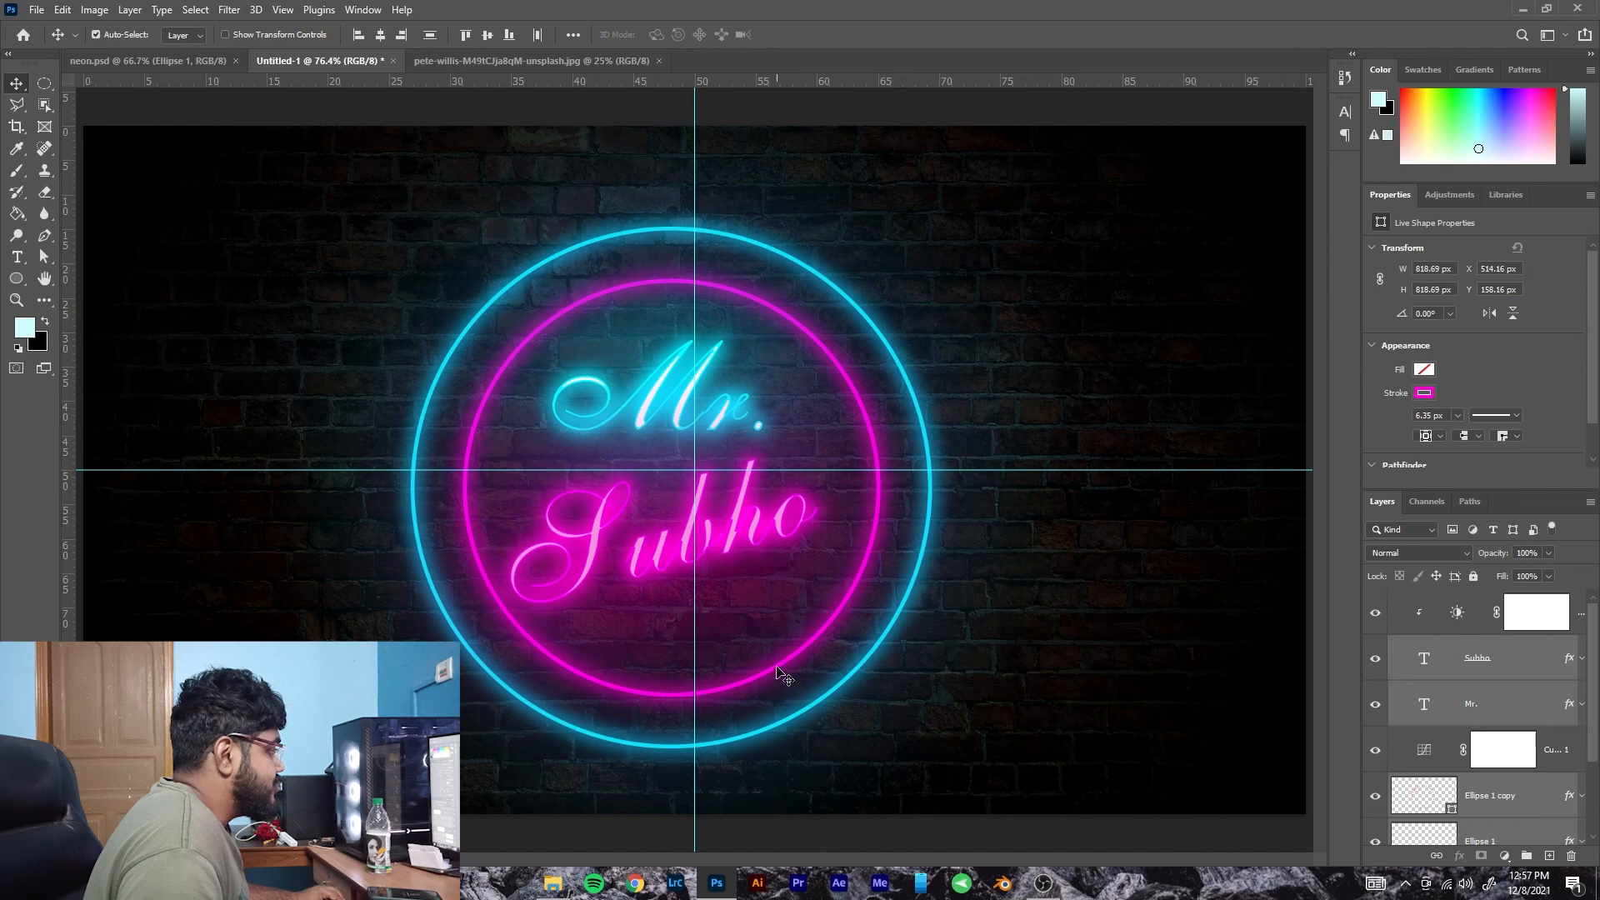
{"action": "mouse_move", "coordinate": [792, 671]}
{"action": "left_mouse_down"}
{"action": "mouse_move", "coordinate": [804, 675]}
{"action": "mouse_move", "coordinate": [791, 670]}
{"action": "left_mouse_up"}
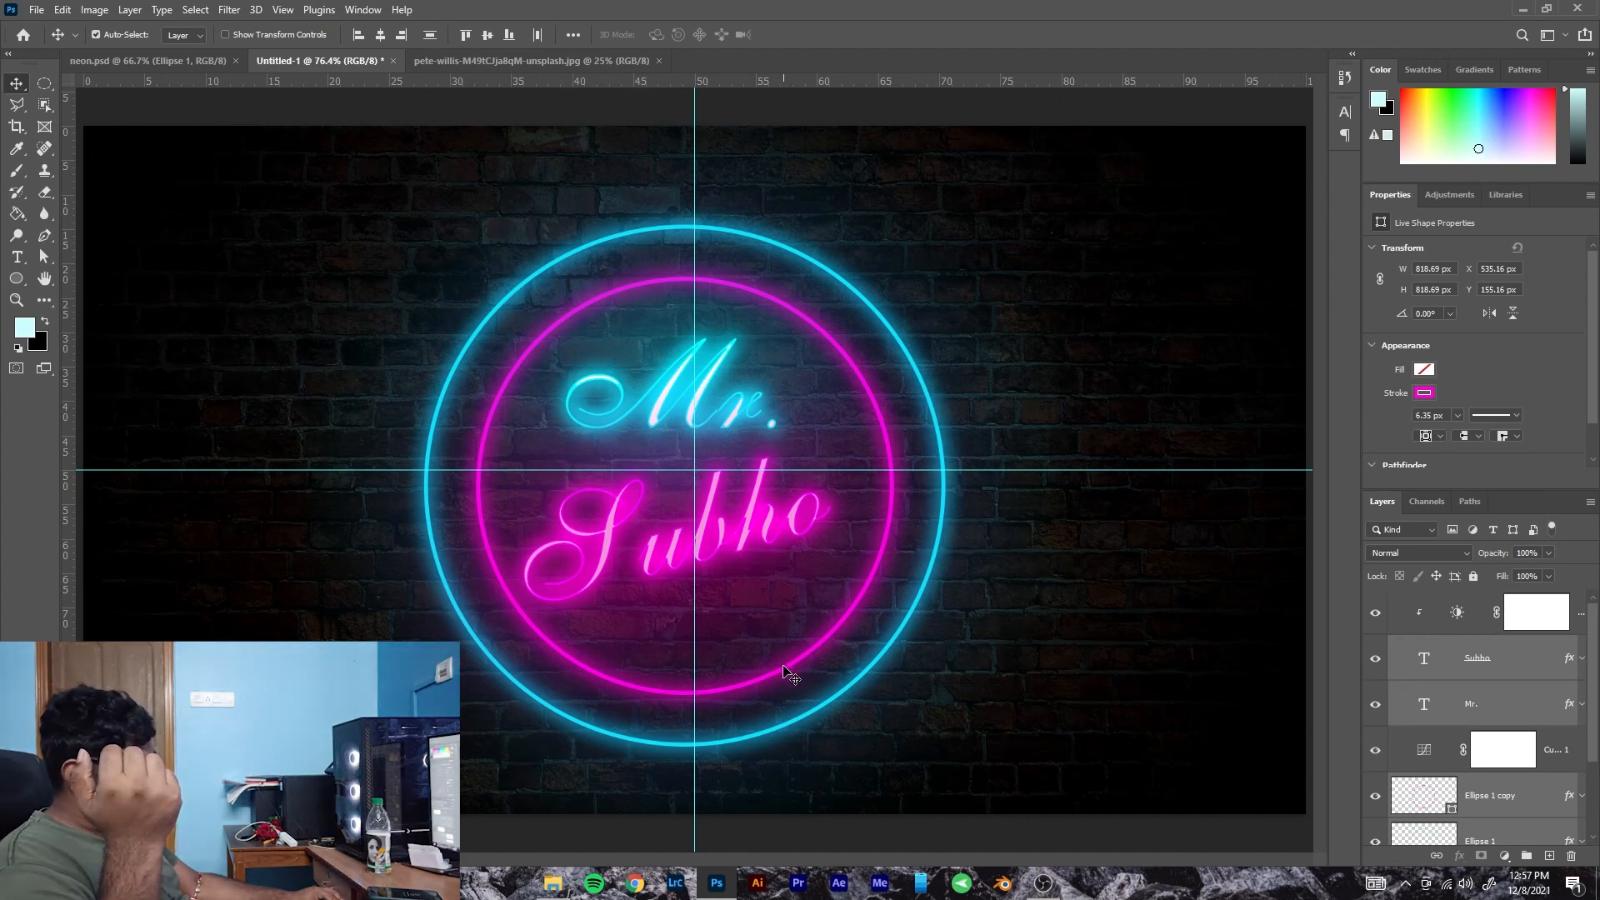
{"action": "left_click_drag", "start_coordinate": [784, 664], "coordinate": [789, 664]}
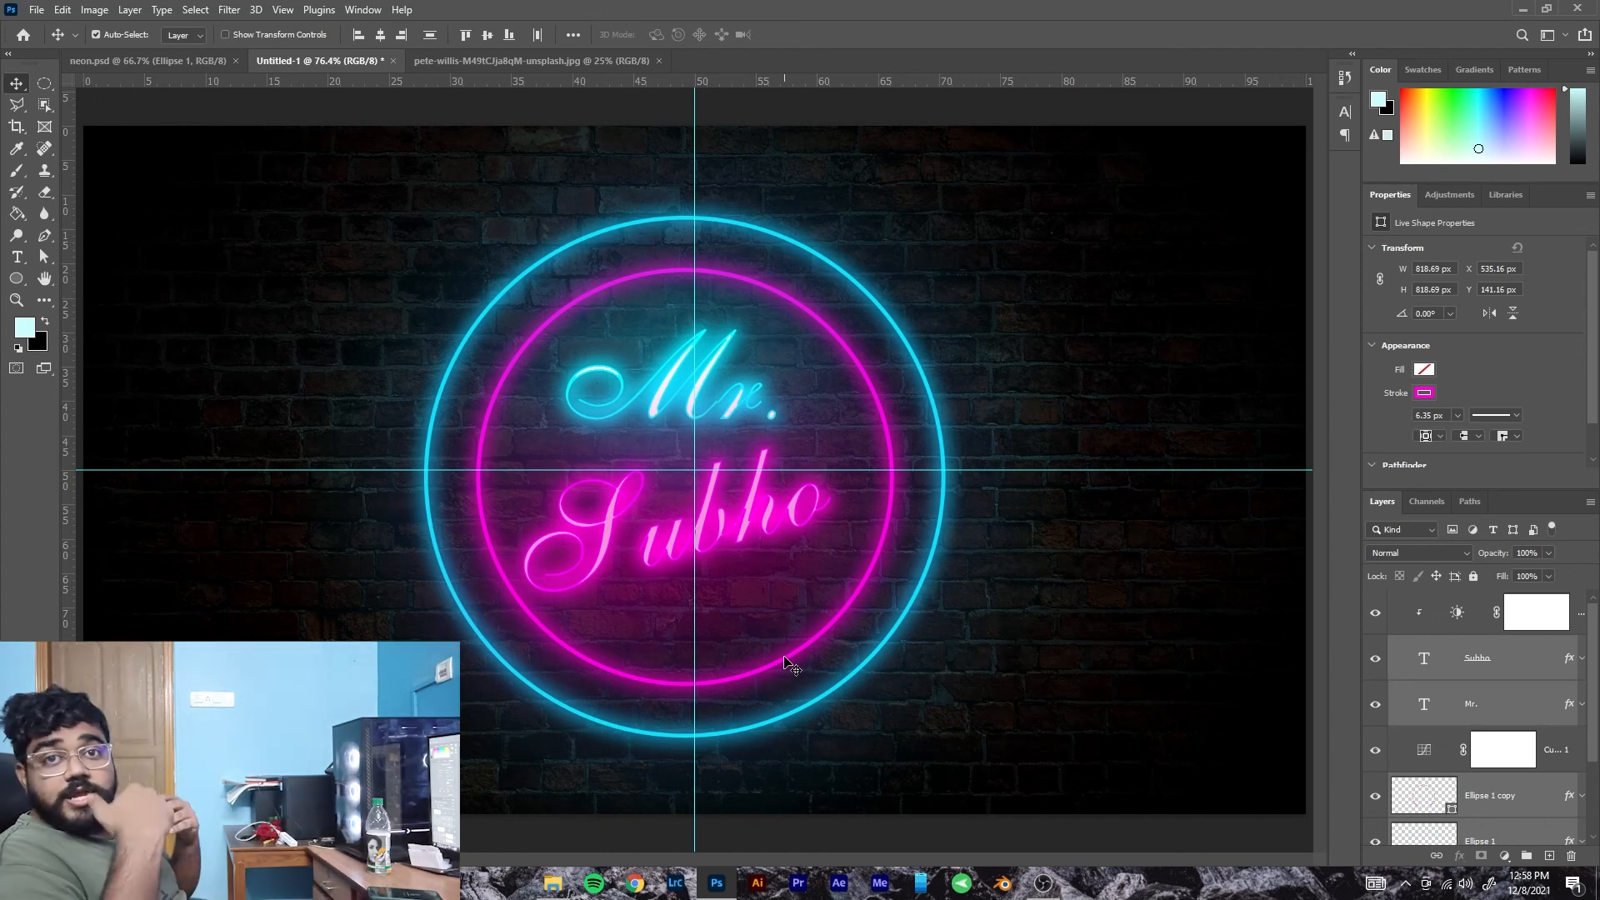